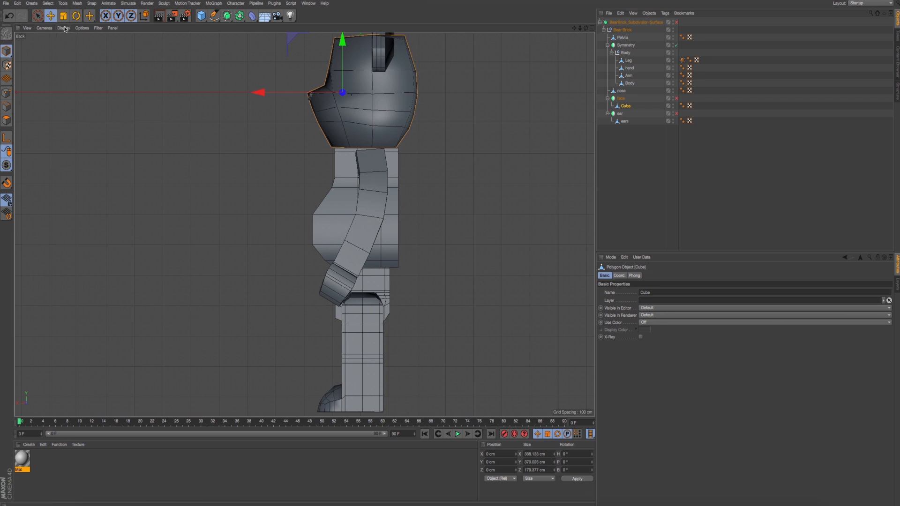
- In the front view, select all polygons of the head mesh and activate Line Cut
{"action": "left_click", "coordinate": [64, 29]}
{"action": "mouse_move", "coordinate": [45, 28]}
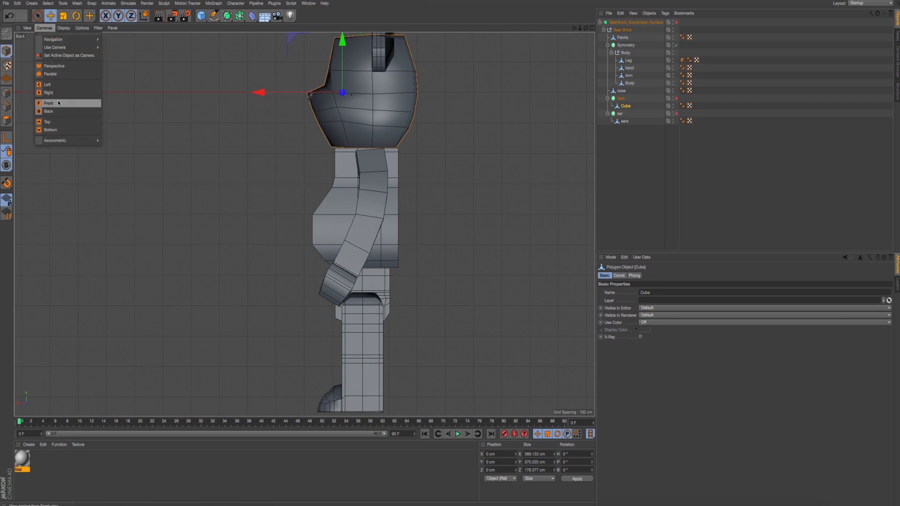
{"action": "left_click", "coordinate": [58, 101]}
{"action": "middle_click_drag", "start_coordinate": [274, 160], "coordinate": [285, 168], "text": "alt"}
{"action": "scroll", "coordinate": [284, 167], "scroll_direction": "up", "scroll_amount": 7}
{"action": "scroll", "coordinate": [280, 166], "scroll_direction": "down", "scroll_amount": 6}
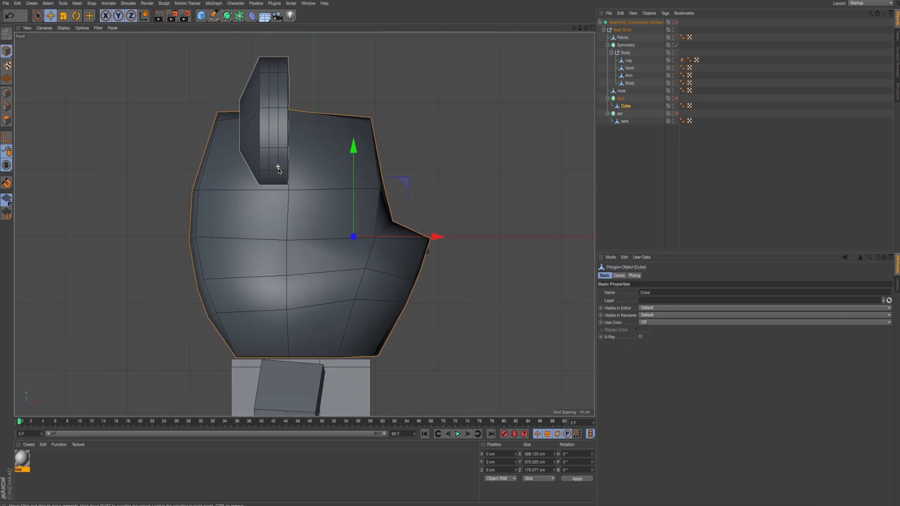
{"action": "left_click", "coordinate": [6, 120]}
{"action": "key", "text": "ctrl+a"}
{"action": "middle_click_drag", "start_coordinate": [413, 190], "coordinate": [450, 150], "text": "alt"}
{"action": "right_click", "coordinate": [479, 113]}
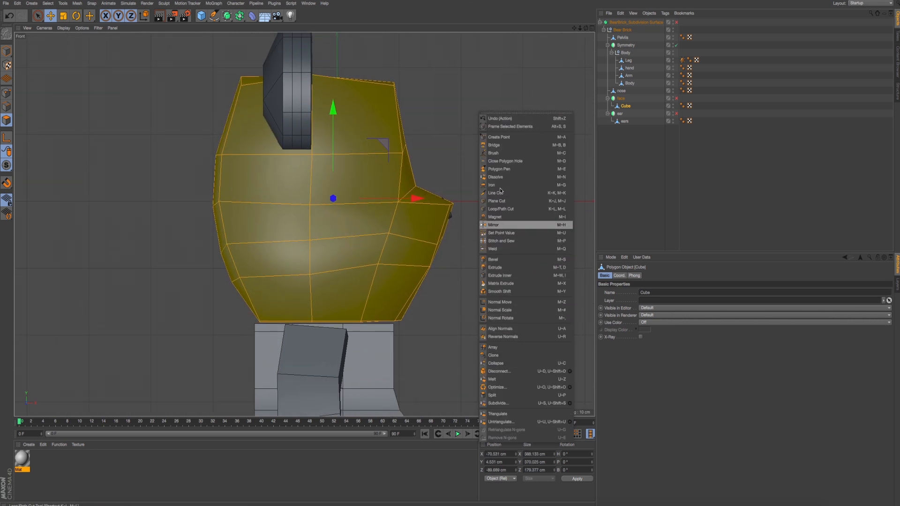
{"action": "left_click", "coordinate": [515, 192]}
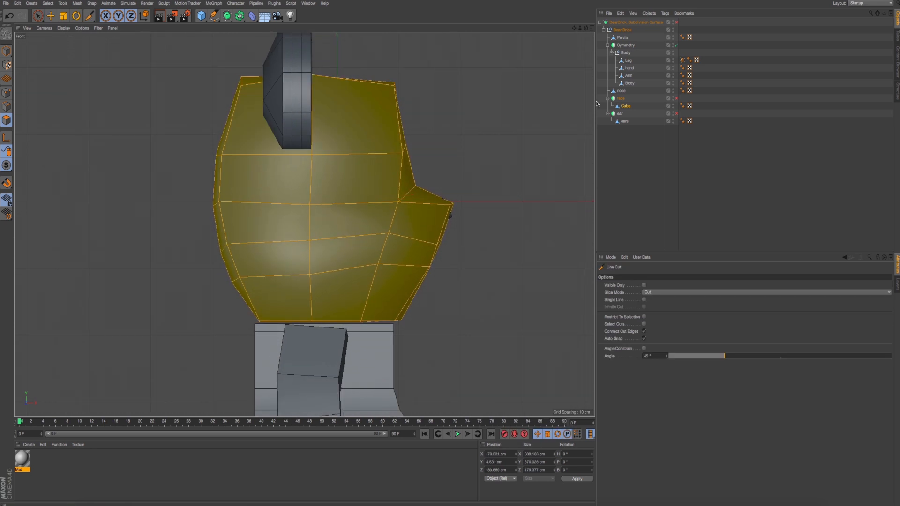
- Try a vertical line cut down the side of the head beneath the ear, inspect it in perspective and undo it
{"action": "left_click", "coordinate": [294, 63]}
{"action": "middle_click", "coordinate": [508, 250]}
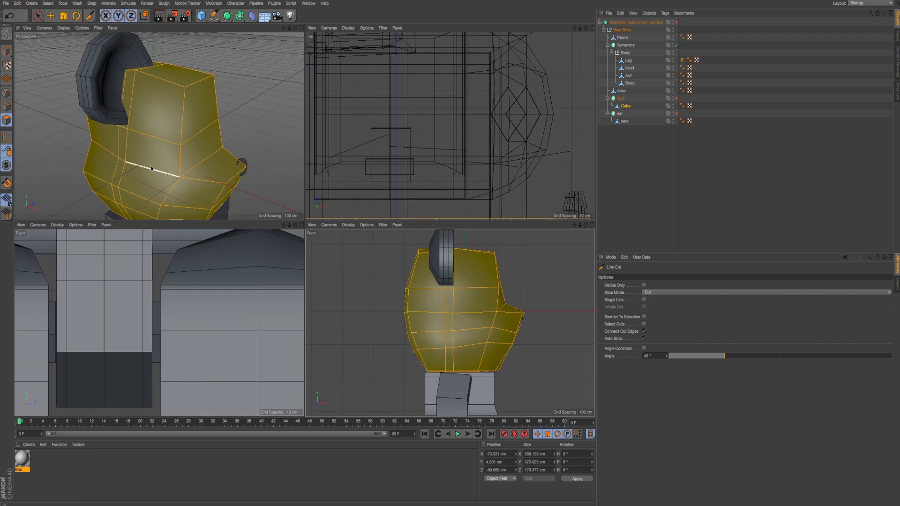
{"action": "left_click_drag", "start_coordinate": [151, 167], "coordinate": [201, 158], "text": "alt"}
{"action": "middle_click", "coordinate": [212, 173]}
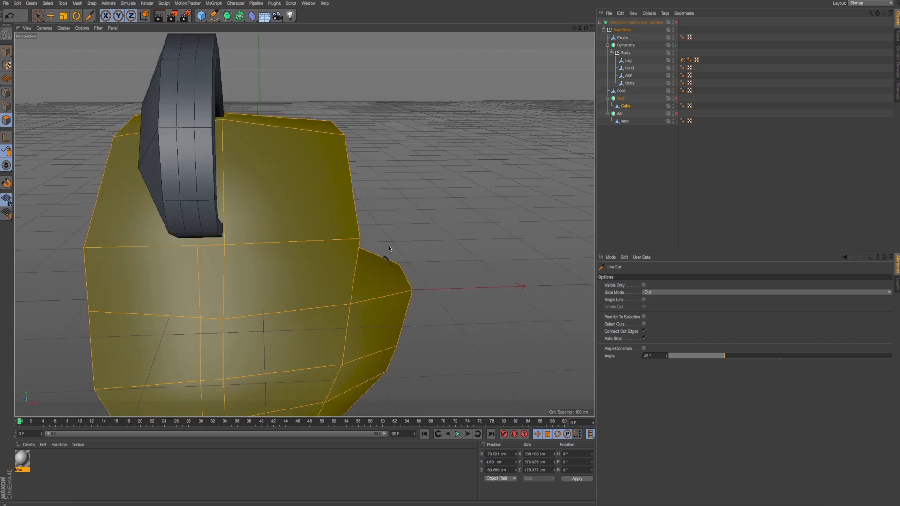
{"action": "middle_click", "coordinate": [389, 246]}
{"action": "middle_click", "coordinate": [426, 308]}
{"action": "middle_click", "coordinate": [331, 176]}
{"action": "middle_click", "coordinate": [250, 141]}
{"action": "left_click_drag", "start_coordinate": [251, 140], "coordinate": [258, 172], "text": "alt"}
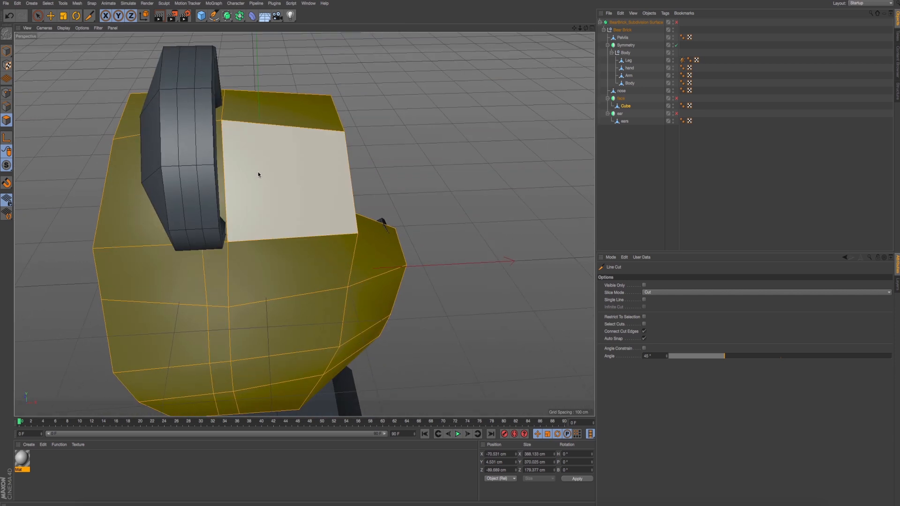
{"action": "key", "text": "ctrl+z"}
{"action": "middle_click", "coordinate": [251, 188]}
{"action": "middle_click", "coordinate": [204, 276]}
{"action": "middle_click", "coordinate": [190, 263]}
{"action": "middle_click", "coordinate": [328, 253]}
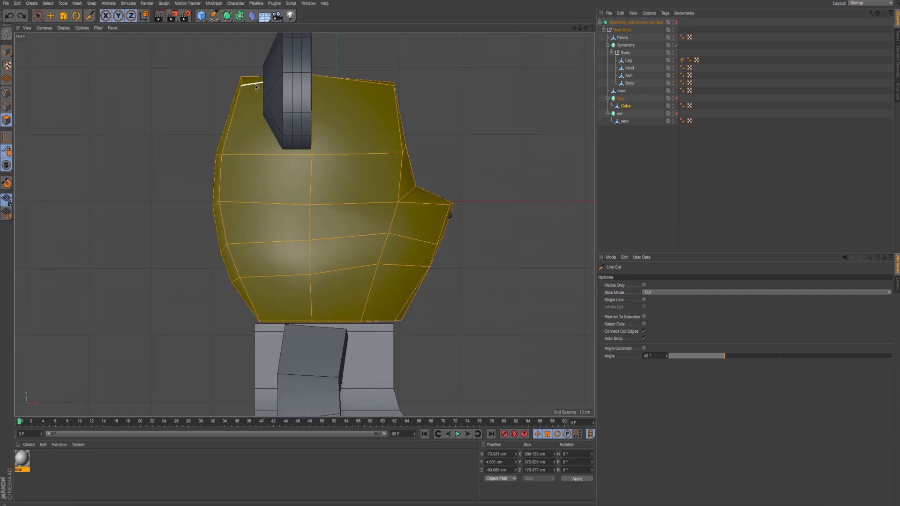
- Line-cut the head vertically from crown to base, just behind its middle edge loop beneath the ear
{"action": "left_click", "coordinate": [275, 70]}
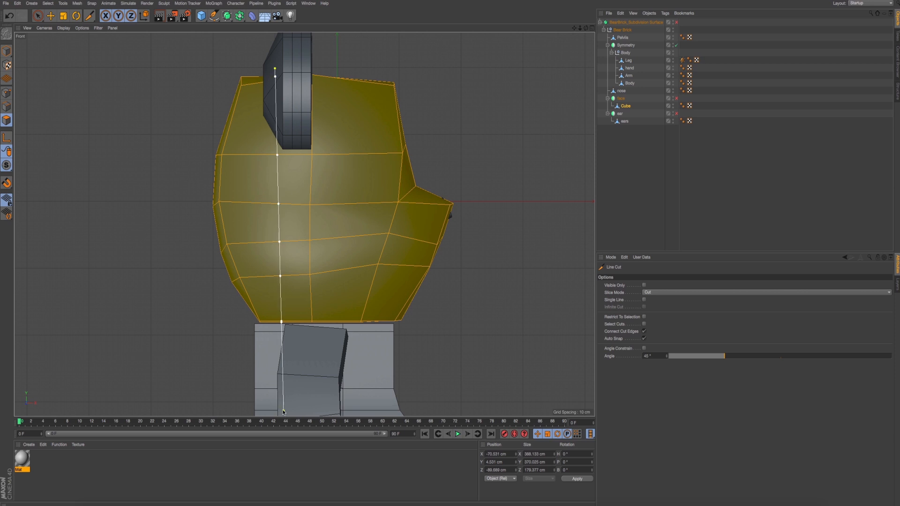
{"action": "left_click", "coordinate": [283, 403]}
{"action": "key", "text": "Escape"}
- In the right view, line-cut the half head vertically from crown to base, about a third of the way out from the centre line
{"action": "middle_click", "coordinate": [282, 71]}
{"action": "middle_click", "coordinate": [282, 67]}
{"action": "left_click_drag", "start_coordinate": [283, 68], "coordinate": [227, 196], "text": "alt"}
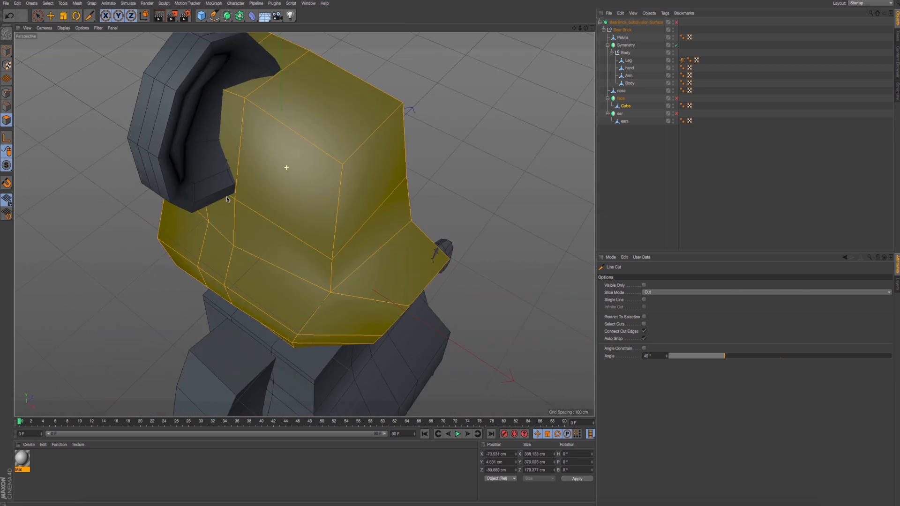
{"action": "middle_click", "coordinate": [173, 319]}
{"action": "middle_click", "coordinate": [189, 303]}
{"action": "scroll", "coordinate": [245, 244], "scroll_direction": "down", "scroll_amount": 10}
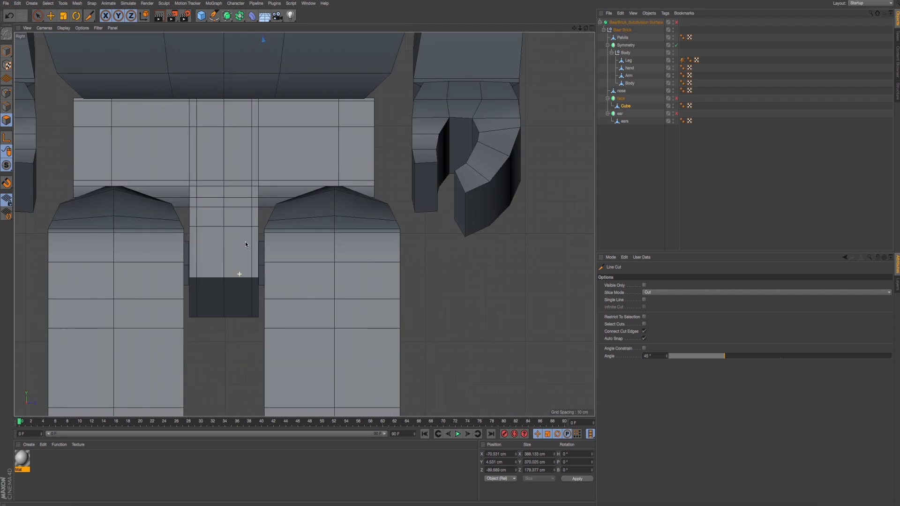
{"action": "middle_click_drag", "start_coordinate": [242, 161], "coordinate": [283, 300], "text": "alt"}
{"action": "middle_click_drag", "start_coordinate": [283, 163], "coordinate": [295, 265], "text": "alt"}
{"action": "scroll", "coordinate": [296, 265], "scroll_direction": "up", "scroll_amount": 2}
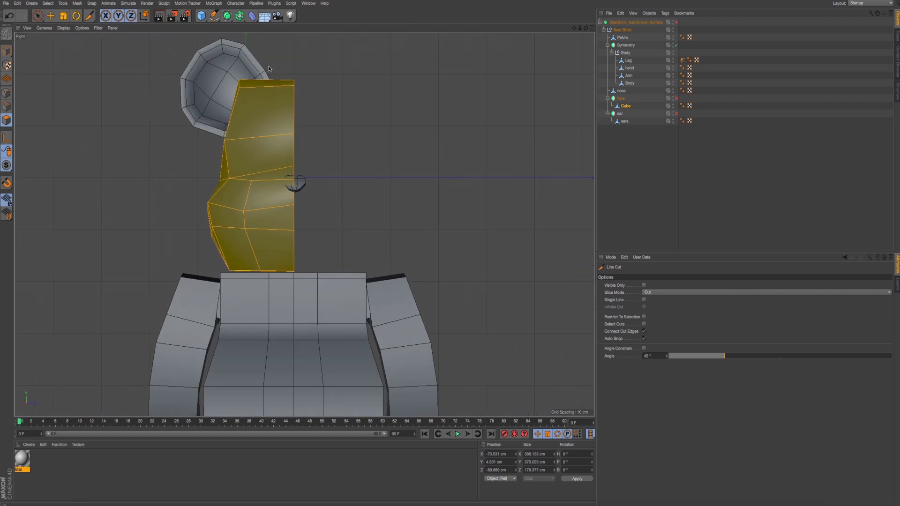
{"action": "left_click_drag", "start_coordinate": [268, 71], "coordinate": [267, 302]}
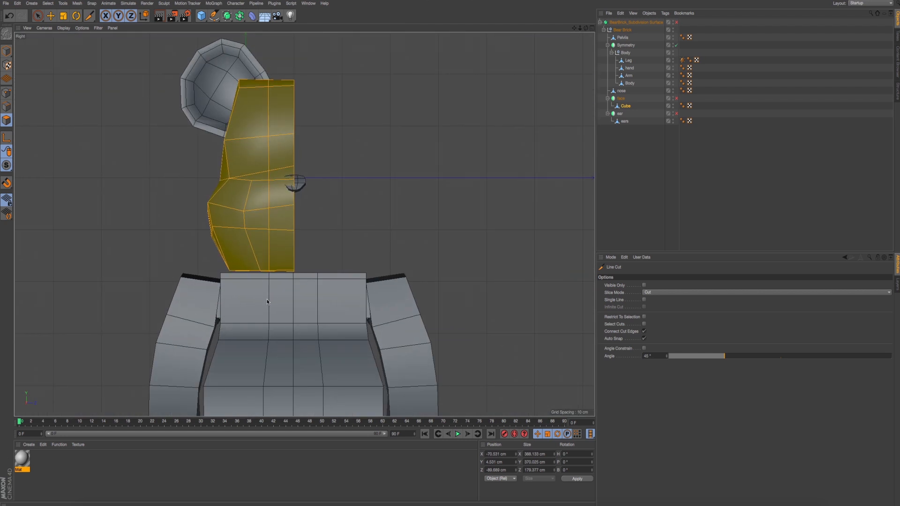
- In the front view, line-cut the head horizontally across the forehead, just above the existing edge row at the ear's lower end
{"action": "middle_click", "coordinate": [255, 189]}
{"action": "middle_click", "coordinate": [236, 196]}
{"action": "left_click_drag", "start_coordinate": [235, 196], "coordinate": [268, 144], "text": "alt"}
{"action": "middle_click", "coordinate": [225, 184]}
{"action": "middle_click", "coordinate": [327, 263]}
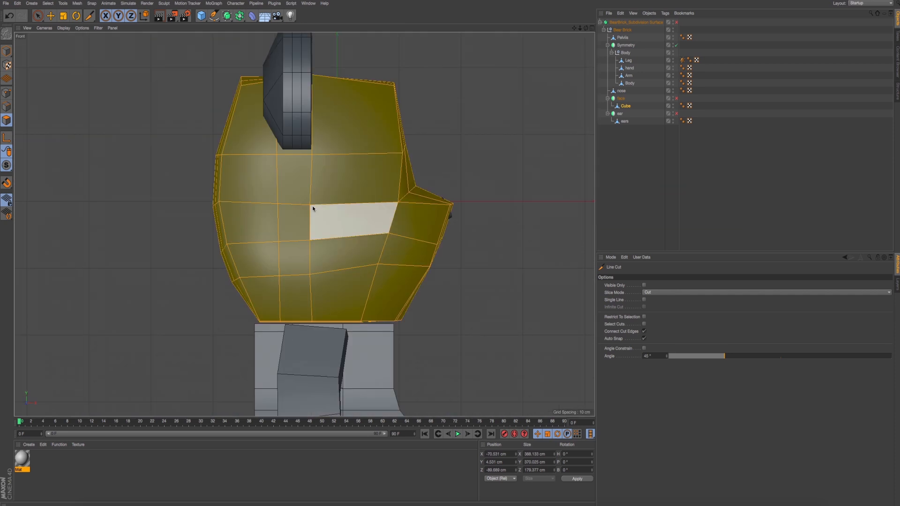
{"action": "left_click_drag", "start_coordinate": [204, 137], "coordinate": [455, 140]}
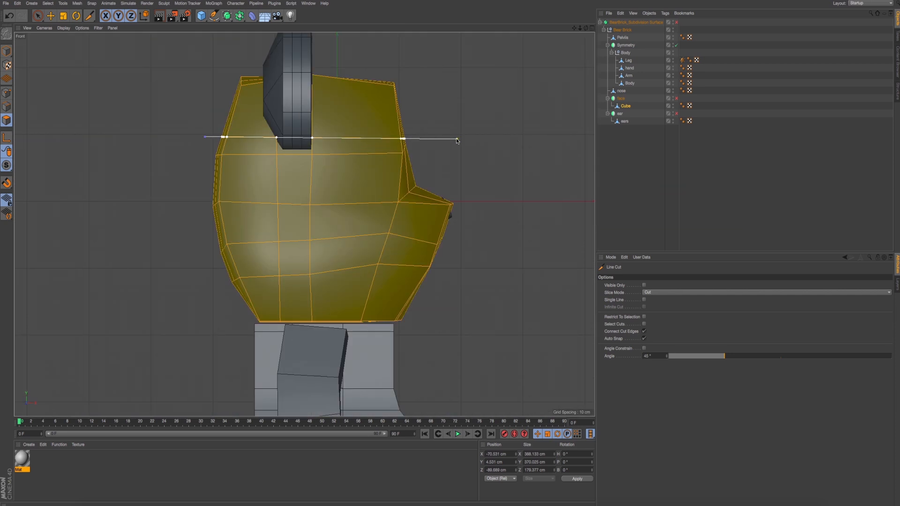
{"action": "key", "text": "Escape"}
- Set up point editing with the Move tool, and enable the bear's subdivision surface and the head's symmetry
{"action": "left_click", "coordinate": [7, 93]}
{"action": "left_click", "coordinate": [51, 16]}
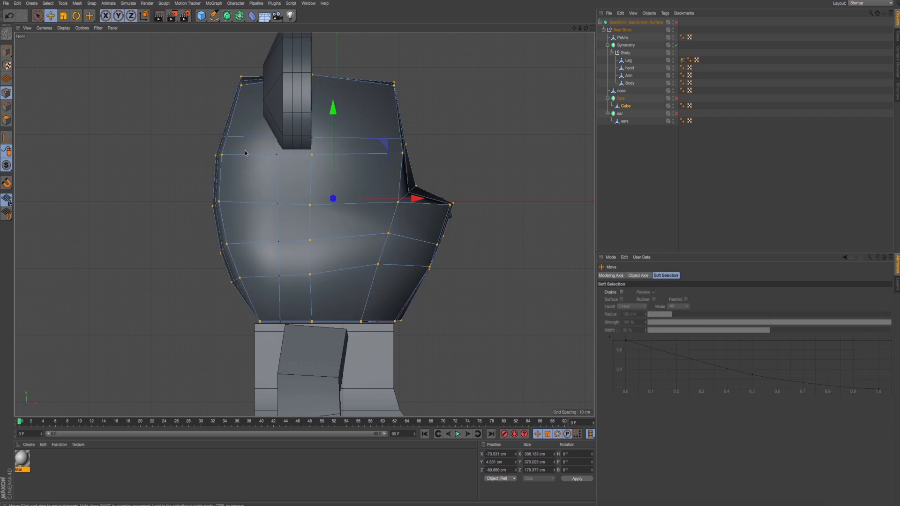
{"action": "middle_click", "coordinate": [452, 127]}
{"action": "middle_click", "coordinate": [276, 141]}
{"action": "left_click_drag", "start_coordinate": [428, 153], "coordinate": [290, 168], "text": "alt"}
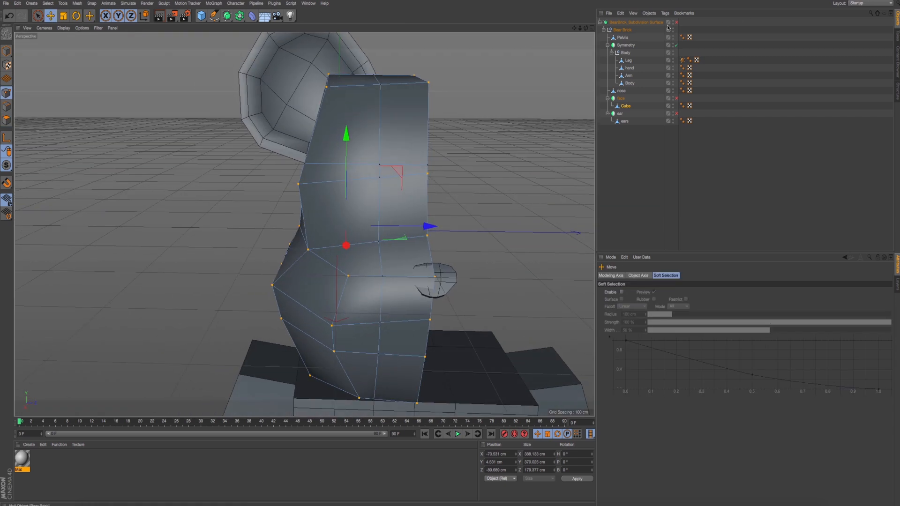
{"action": "left_click", "coordinate": [676, 22]}
{"action": "key", "text": "ctrl+shift+z"}
{"action": "left_click", "coordinate": [676, 99]}
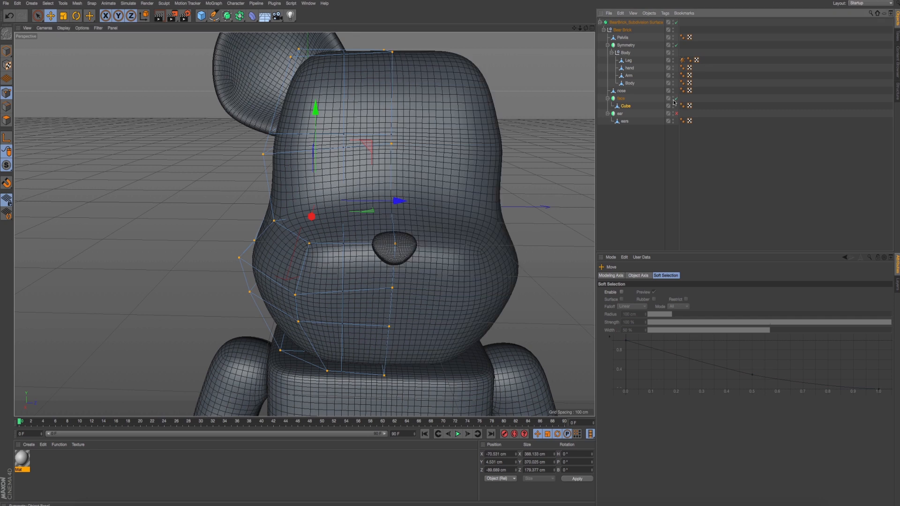
- In the right view, use Rectangle Selection to adjust the outer side points of the two forehead rows sideways
{"action": "left_click_drag", "start_coordinate": [398, 230], "coordinate": [375, 223], "text": "alt"}
{"action": "middle_click", "coordinate": [347, 225]}
{"action": "middle_click", "coordinate": [261, 244]}
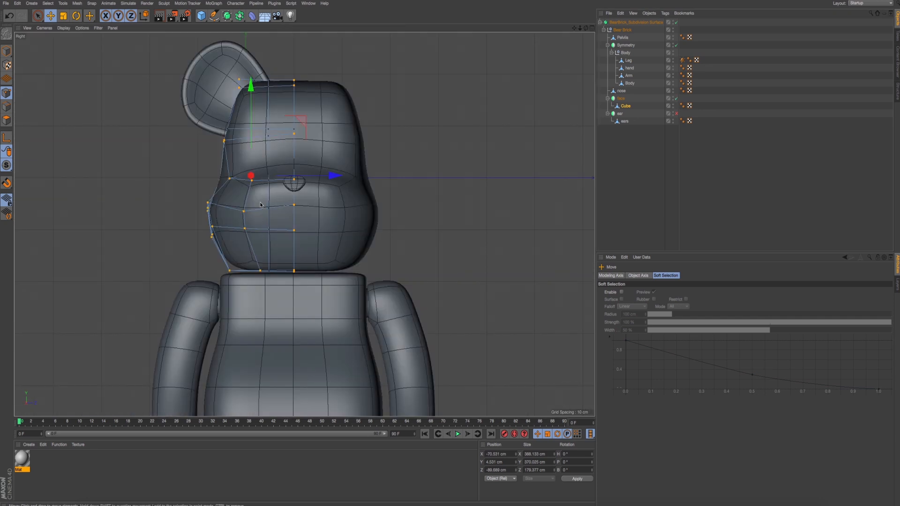
{"action": "scroll", "coordinate": [261, 205], "scroll_direction": "up", "scroll_amount": 5}
{"action": "left_click_drag", "start_coordinate": [38, 16], "coordinate": [58, 40]}
{"action": "middle_click_drag", "start_coordinate": [239, 202], "coordinate": [230, 187], "text": "alt"}
{"action": "left_click_drag", "start_coordinate": [186, 137], "coordinate": [221, 166]}
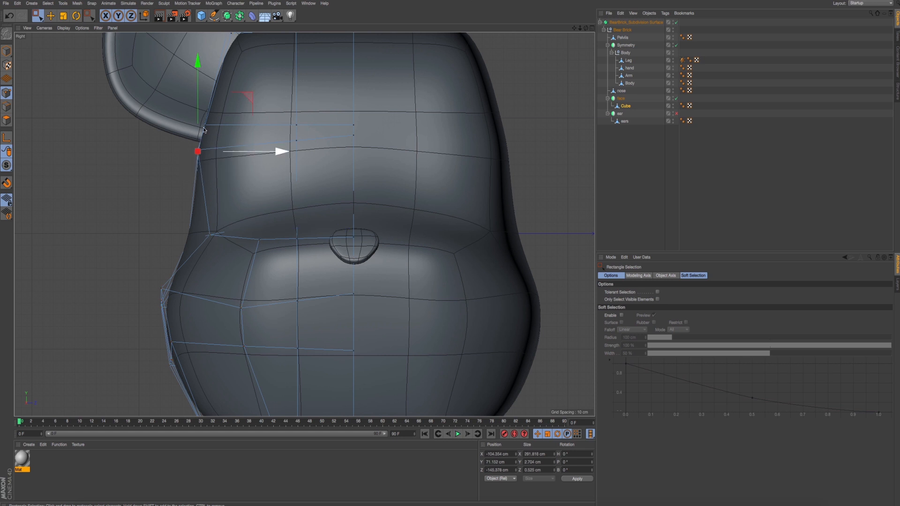
{"action": "left_click_drag", "start_coordinate": [172, 104], "coordinate": [232, 136]}
{"action": "middle_click_drag", "start_coordinate": [239, 130], "coordinate": [251, 195], "text": "alt"}
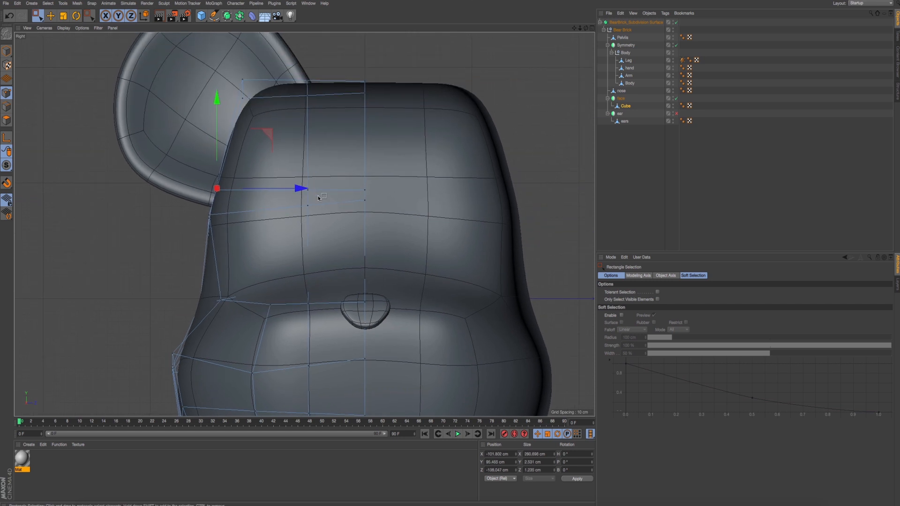
- Raise the two inner points of the upper forehead row and slightly lower the inner points of the row beneath
{"action": "left_click_drag", "start_coordinate": [318, 198], "coordinate": [298, 182]}
{"action": "left_click_drag", "start_coordinate": [309, 116], "coordinate": [309, 106]}
{"action": "left_click_drag", "start_coordinate": [352, 169], "coordinate": [381, 196]}
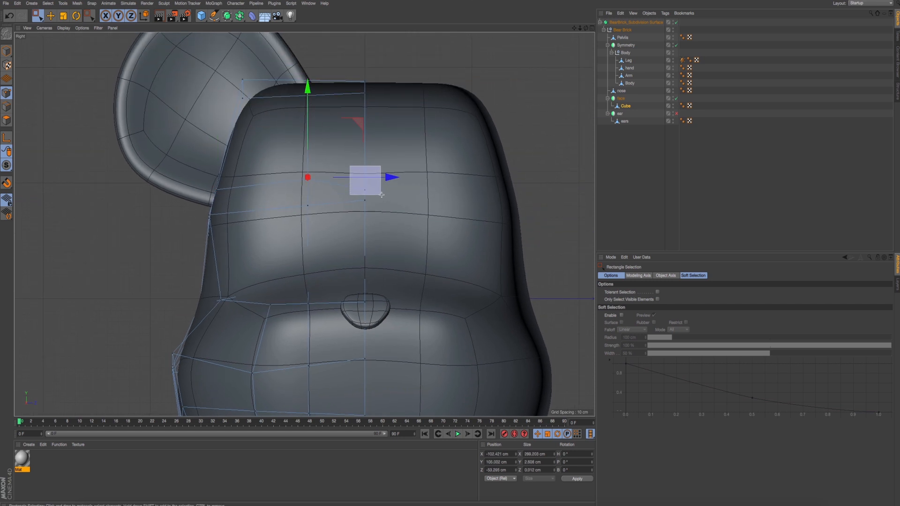
{"action": "left_click_drag", "start_coordinate": [367, 96], "coordinate": [367, 82]}
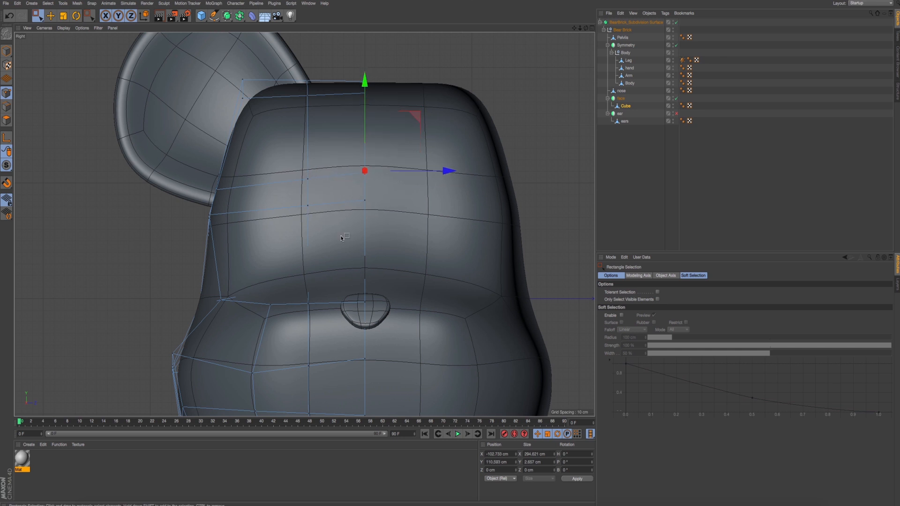
{"action": "left_click_drag", "start_coordinate": [294, 198], "coordinate": [380, 213]}
{"action": "left_click_drag", "start_coordinate": [338, 132], "coordinate": [338, 135]}
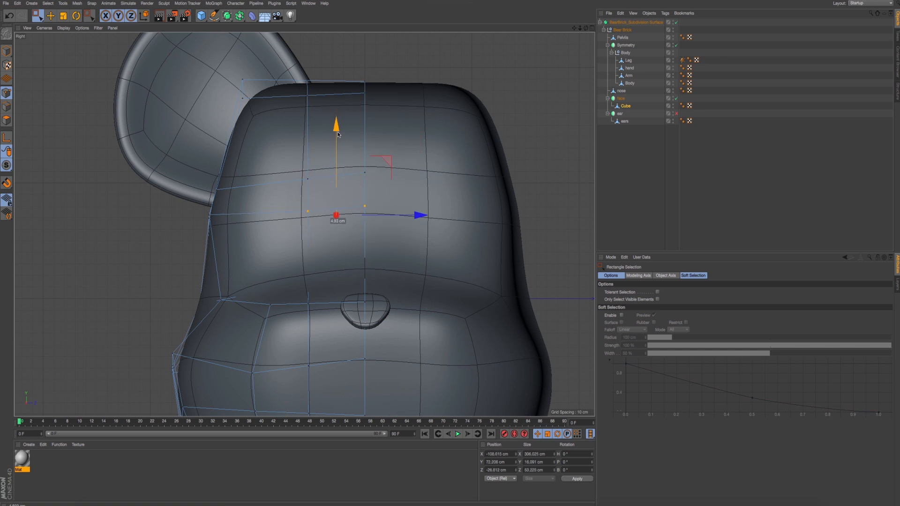
- Lower the outer side points of the lower forehead row and fine-tune the neighbouring side points down to nose level
{"action": "left_click_drag", "start_coordinate": [213, 208], "coordinate": [164, 238]}
{"action": "left_click_drag", "start_coordinate": [210, 155], "coordinate": [209, 167]}
{"action": "left_click_drag", "start_coordinate": [153, 156], "coordinate": [244, 208]}
{"action": "left_click_drag", "start_coordinate": [301, 189], "coordinate": [298, 192]}
{"action": "left_click_drag", "start_coordinate": [186, 214], "coordinate": [230, 241]}
{"action": "left_click_drag", "start_coordinate": [291, 231], "coordinate": [284, 233]}
- Shift the head's top corner points slightly outward and down, and adjust the side points beside the ear's base sideways
{"action": "middle_click_drag", "start_coordinate": [270, 102], "coordinate": [271, 117], "text": "alt"}
{"action": "left_click_drag", "start_coordinate": [197, 73], "coordinate": [277, 143]}
{"action": "left_click_drag", "start_coordinate": [329, 105], "coordinate": [326, 107]}
{"action": "middle_click_drag", "start_coordinate": [311, 122], "coordinate": [313, 105], "text": "alt"}
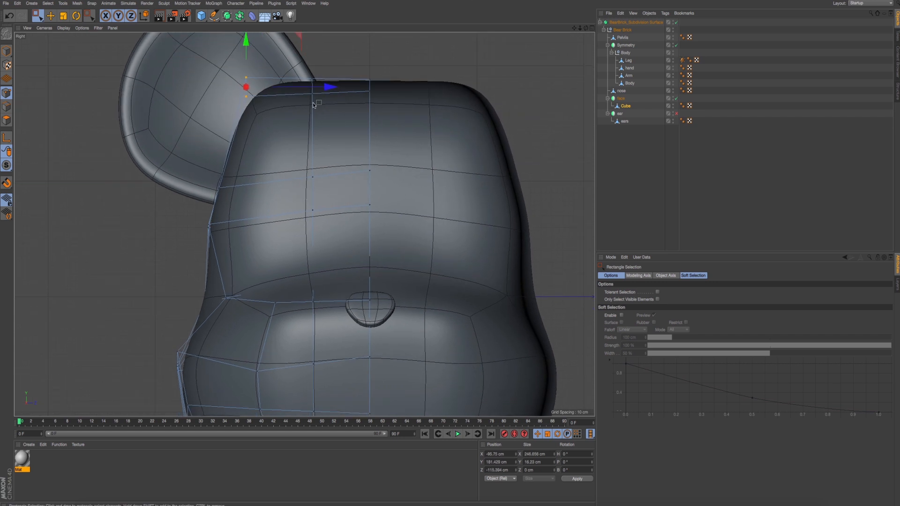
{"action": "left_click_drag", "start_coordinate": [251, 54], "coordinate": [248, 57]}
{"action": "middle_click_drag", "start_coordinate": [260, 142], "coordinate": [264, 129], "text": "alt"}
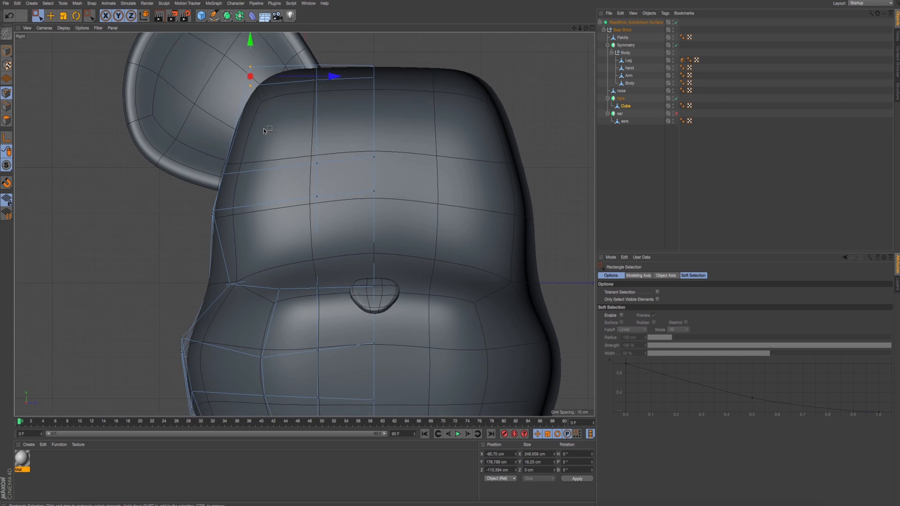
{"action": "left_click_drag", "start_coordinate": [212, 190], "coordinate": [291, 178]}
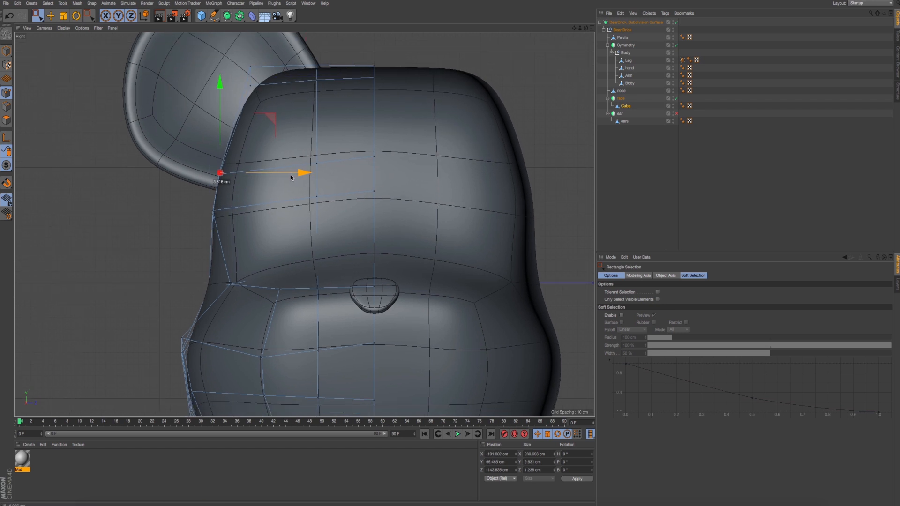
- Reshape the muzzle row below the nose by raising its cheek points and lowering its centre points
{"action": "middle_click_drag", "start_coordinate": [241, 278], "coordinate": [233, 168], "text": "alt"}
{"action": "left_click_drag", "start_coordinate": [246, 257], "coordinate": [284, 222]}
{"action": "left_click_drag", "start_coordinate": [262, 153], "coordinate": [262, 140]}
{"action": "left_click_drag", "start_coordinate": [301, 210], "coordinate": [349, 253]}
{"action": "left_click_drag", "start_coordinate": [362, 214], "coordinate": [416, 259]}
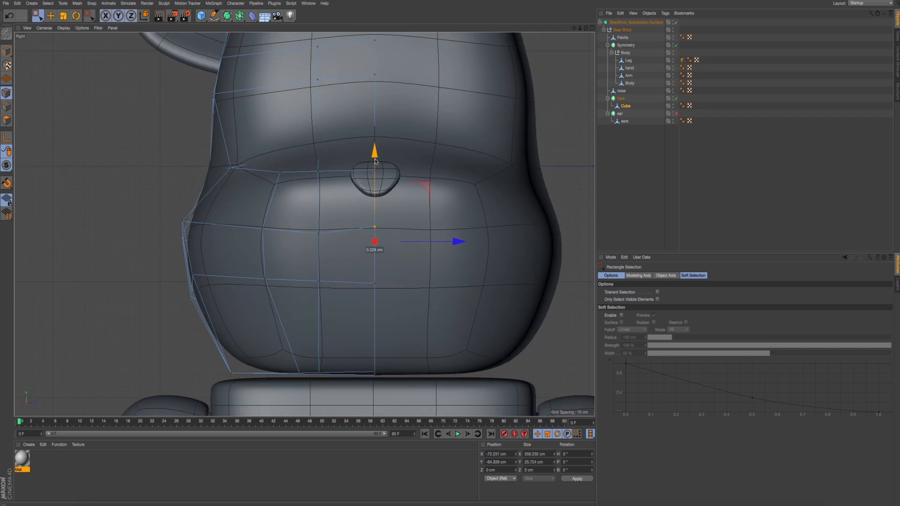
{"action": "left_click_drag", "start_coordinate": [376, 155], "coordinate": [375, 166]}
{"action": "left_click_drag", "start_coordinate": [236, 261], "coordinate": [370, 324]}
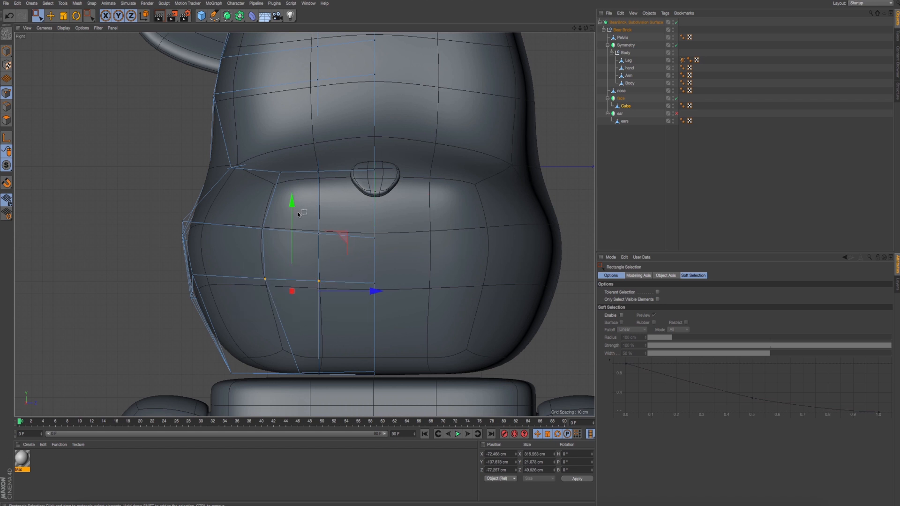
- In the front view, adjust the muzzle's front profile points below the nose along X, placing the outer one at about 104 cm
{"action": "middle_click", "coordinate": [267, 173]}
{"action": "middle_click", "coordinate": [153, 287]}
{"action": "middle_click", "coordinate": [236, 276]}
{"action": "middle_click", "coordinate": [376, 306]}
{"action": "scroll", "coordinate": [430, 296], "scroll_direction": "up", "scroll_amount": 5}
{"action": "scroll", "coordinate": [430, 296], "scroll_direction": "up", "scroll_amount": 2}
{"action": "left_click_drag", "start_coordinate": [360, 250], "coordinate": [443, 305]}
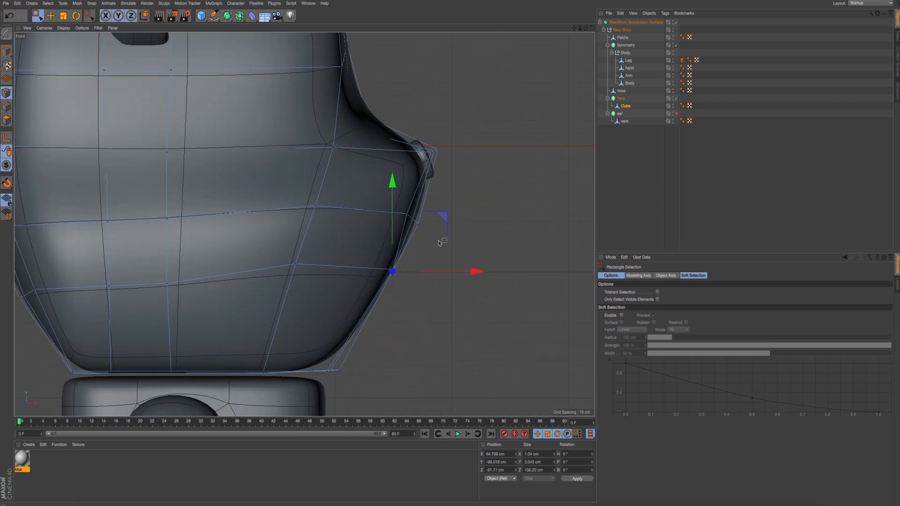
{"action": "left_click_drag", "start_coordinate": [389, 203], "coordinate": [420, 227]}
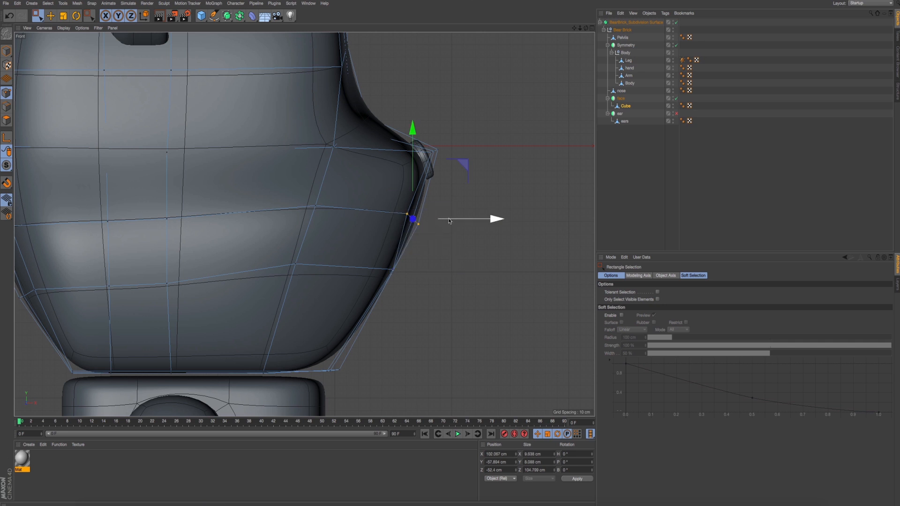
{"action": "left_click_drag", "start_coordinate": [387, 201], "coordinate": [418, 221]}
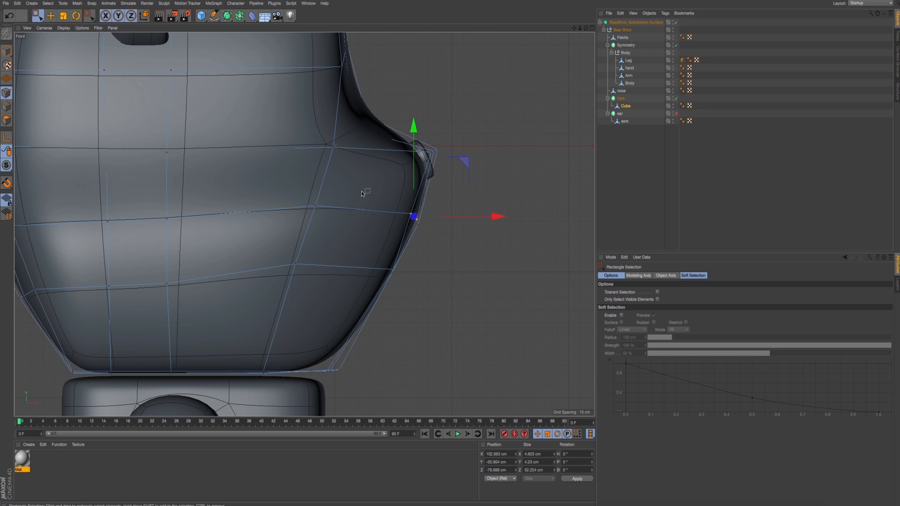
{"action": "left_click_drag", "start_coordinate": [319, 187], "coordinate": [413, 218]}
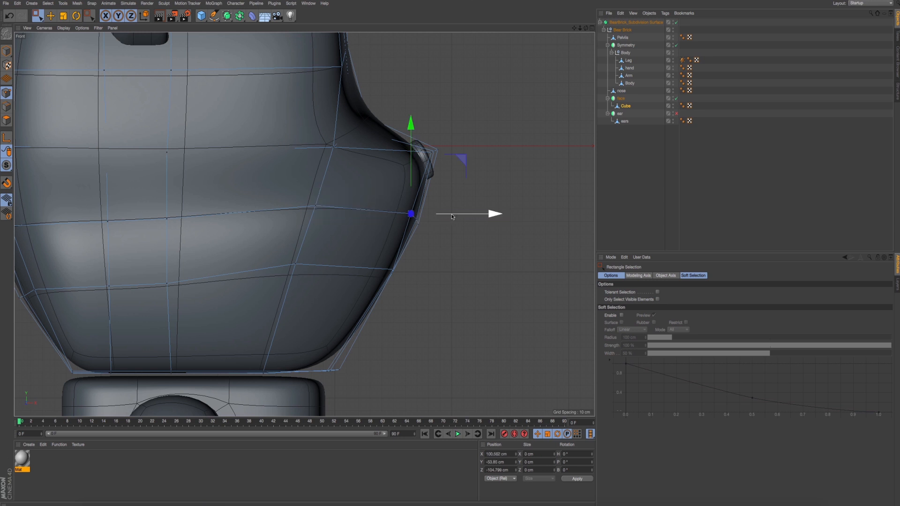
{"action": "middle_click_drag", "start_coordinate": [331, 204], "coordinate": [408, 221], "text": "alt"}
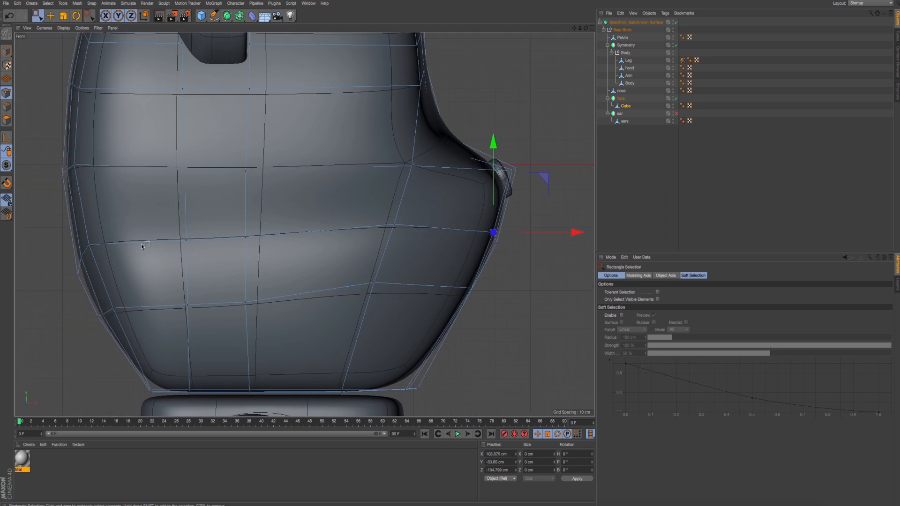
{"action": "scroll", "coordinate": [142, 247], "scroll_direction": "down", "scroll_amount": 4}
{"action": "middle_click_drag", "start_coordinate": [140, 222], "coordinate": [200, 269], "text": "alt"}
{"action": "scroll", "coordinate": [155, 166], "scroll_direction": "up", "scroll_amount": 5}
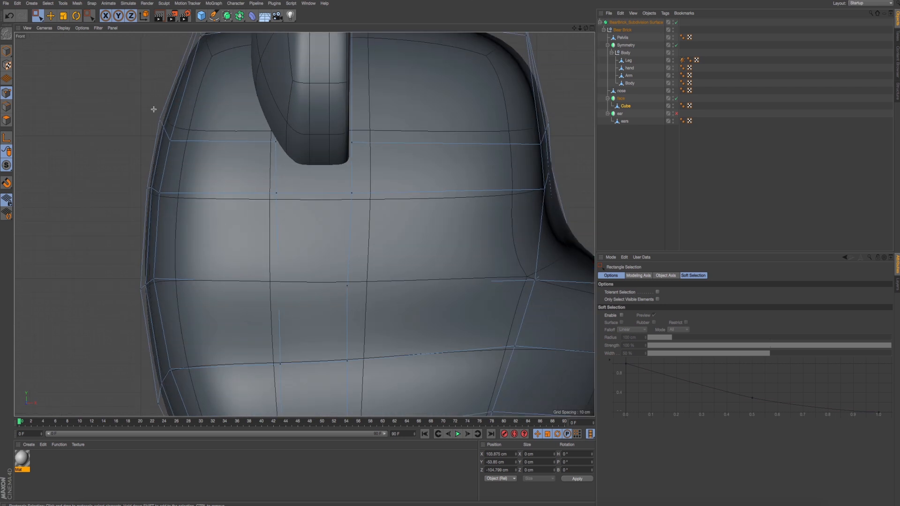
- In the front view, push the head's rear upper-row points outward to about X -252, Y 108 cm, and shift the rear top corner points outward
{"action": "left_click_drag", "start_coordinate": [154, 109], "coordinate": [178, 130]}
{"action": "left_click_drag", "start_coordinate": [208, 71], "coordinate": [202, 76]}
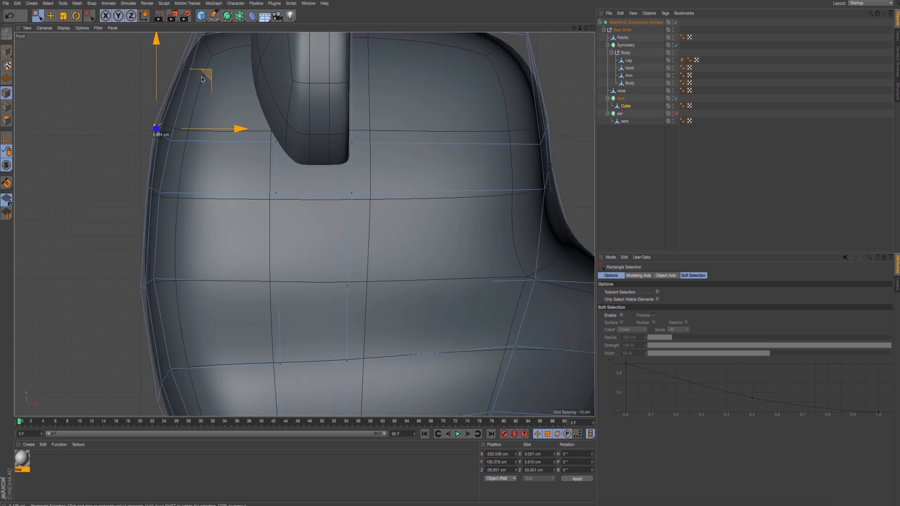
{"action": "middle_click_drag", "start_coordinate": [201, 78], "coordinate": [201, 129], "text": "alt"}
{"action": "scroll", "coordinate": [202, 134], "scroll_direction": "down", "scroll_amount": 4}
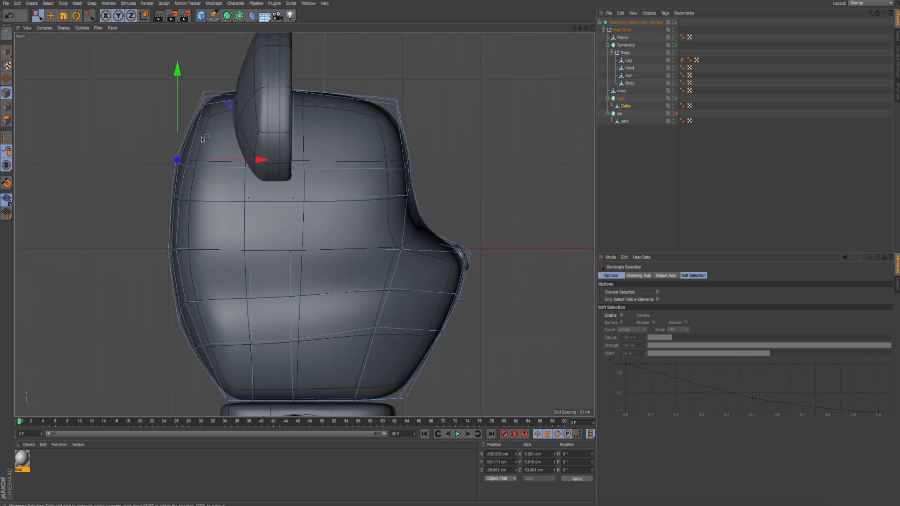
{"action": "left_click_drag", "start_coordinate": [210, 99], "coordinate": [213, 101]}
{"action": "left_click_drag", "start_coordinate": [258, 44], "coordinate": [254, 53]}
{"action": "left_click", "coordinate": [202, 106]}
{"action": "middle_click_drag", "start_coordinate": [327, 86], "coordinate": [323, 89], "text": "alt"}
{"action": "left_click", "coordinate": [392, 102]}
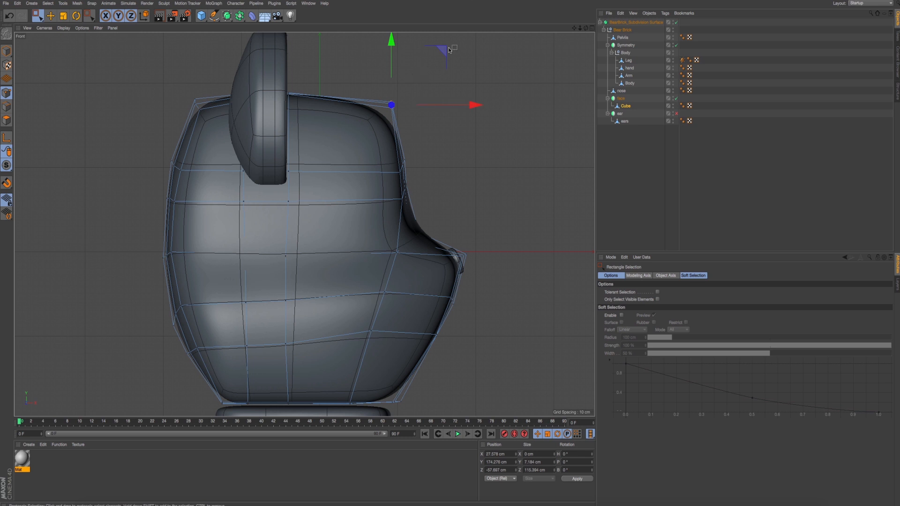
{"action": "left_click_drag", "start_coordinate": [444, 52], "coordinate": [437, 55]}
{"action": "key", "text": "ctrl+z"}
{"action": "middle_click_drag", "start_coordinate": [350, 117], "coordinate": [342, 115], "text": "alt"}
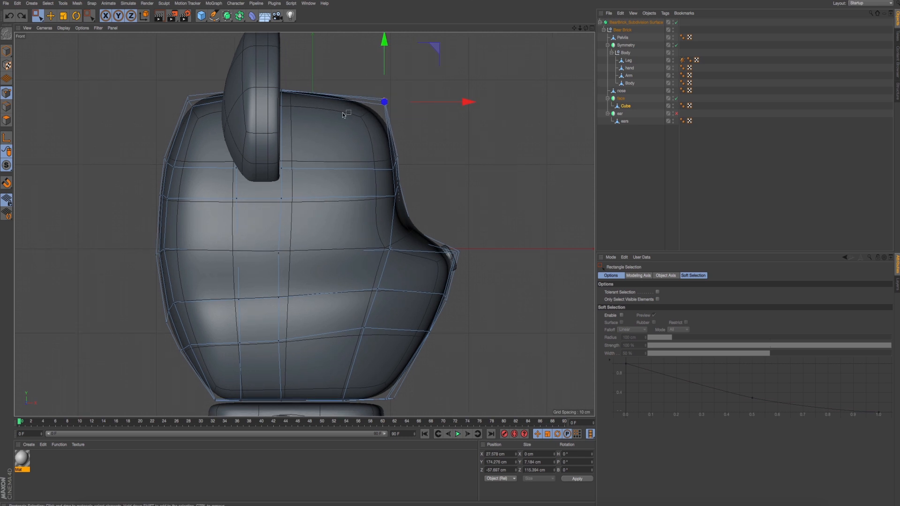
- Raise the centre points on top of the head slightly and lower its rear top corner points
{"action": "left_click_drag", "start_coordinate": [231, 53], "coordinate": [367, 159]}
{"action": "left_click_drag", "start_coordinate": [259, 46], "coordinate": [259, 42]}
{"action": "left_click_drag", "start_coordinate": [174, 80], "coordinate": [234, 141]}
{"action": "left_click_drag", "start_coordinate": [192, 44], "coordinate": [193, 49]}
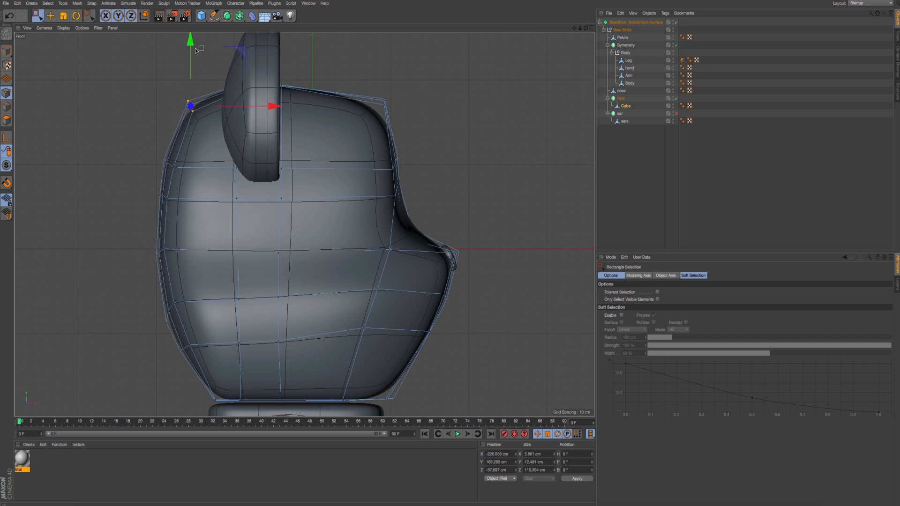
{"action": "middle_click_drag", "start_coordinate": [195, 51], "coordinate": [188, 40], "text": "alt"}
- Lower the two cheek corner points in the rows below the nose by about 8 cm, and undo their extra shift along X
{"action": "left_click_drag", "start_coordinate": [354, 263], "coordinate": [374, 327]}
{"action": "left_click_drag", "start_coordinate": [196, 50], "coordinate": [192, 47]}
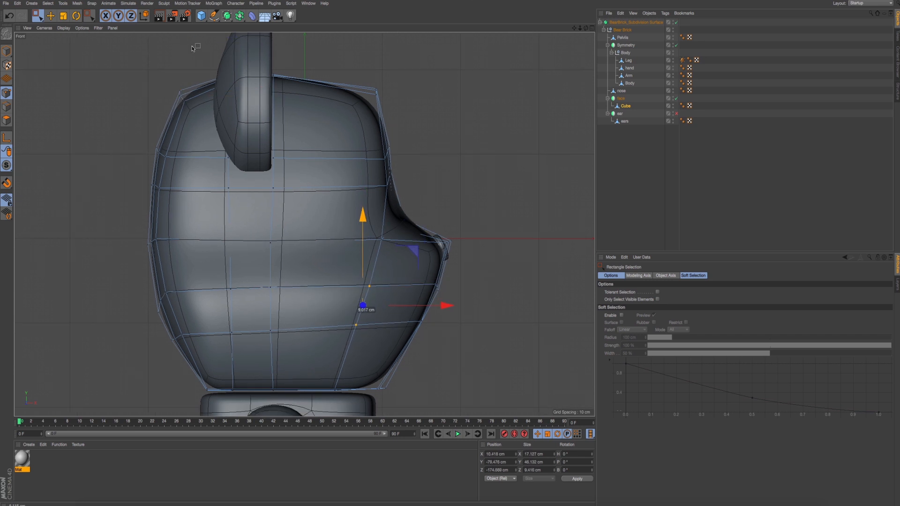
{"action": "left_click_drag", "start_coordinate": [448, 306], "coordinate": [465, 305]}
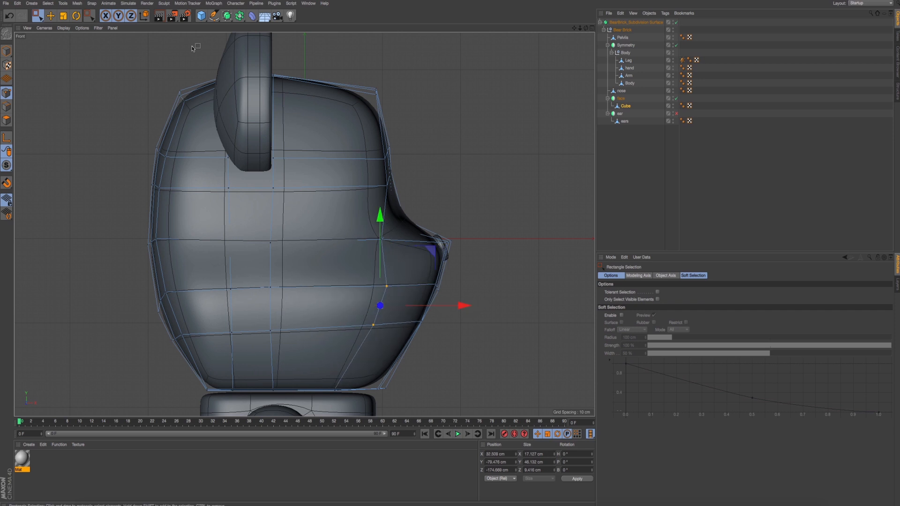
{"action": "key", "text": "super+z"}
- Render the head in the perspective and right views to examine how smooth the muzzle and forehead look
{"action": "left_click_drag", "start_coordinate": [402, 301], "coordinate": [444, 339]}
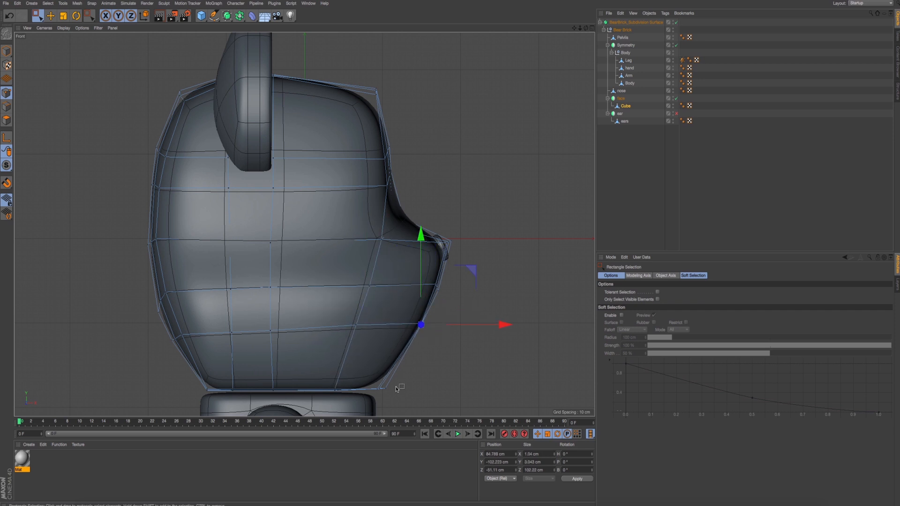
{"action": "middle_click", "coordinate": [360, 309]}
{"action": "middle_click", "coordinate": [227, 215]}
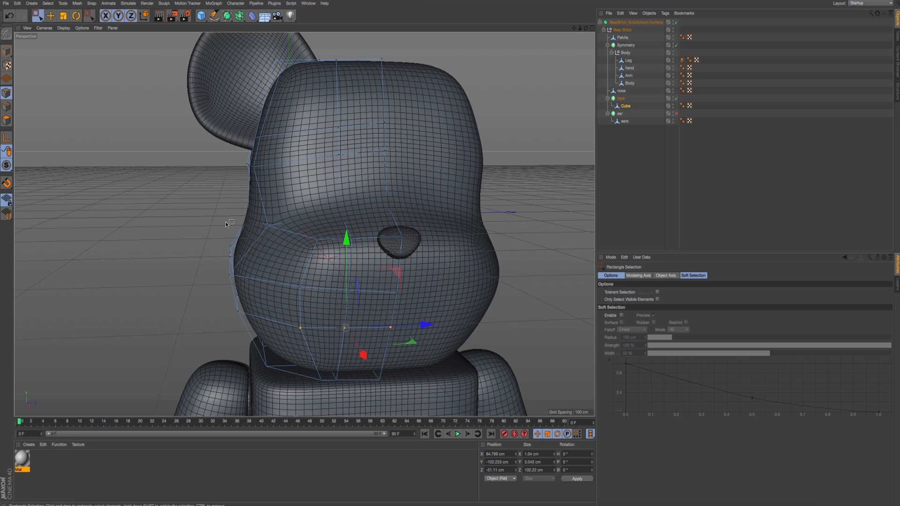
{"action": "key", "text": "ctrl+r"}
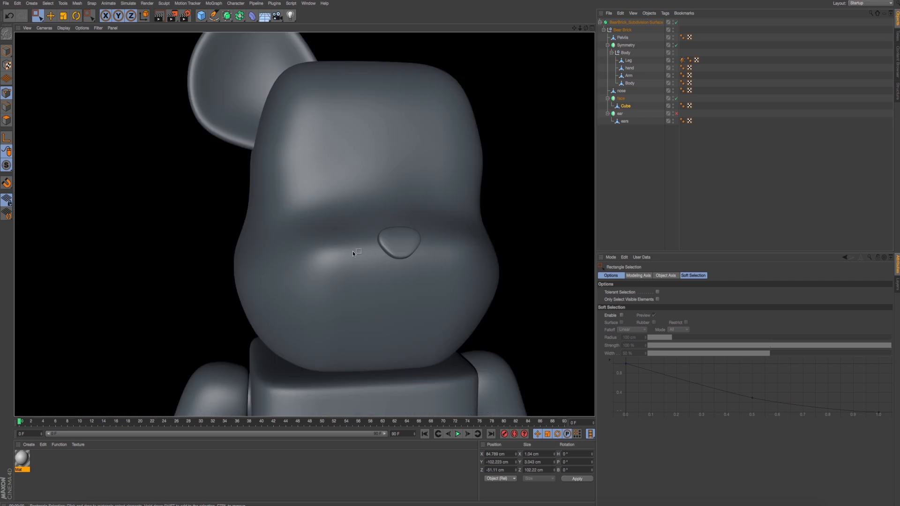
{"action": "left_click_drag", "start_coordinate": [353, 252], "coordinate": [347, 249], "text": "alt"}
{"action": "middle_click", "coordinate": [369, 253]}
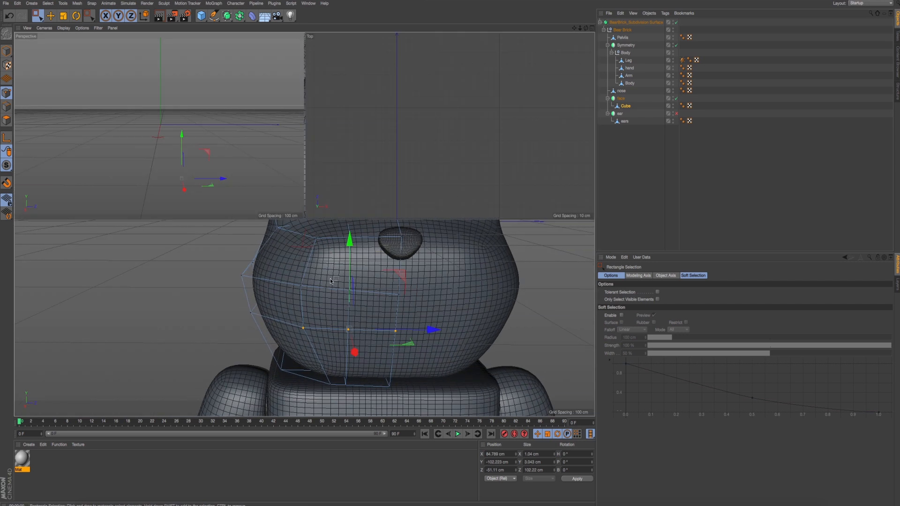
{"action": "middle_click", "coordinate": [211, 321]}
{"action": "key", "text": "ctrl+r"}
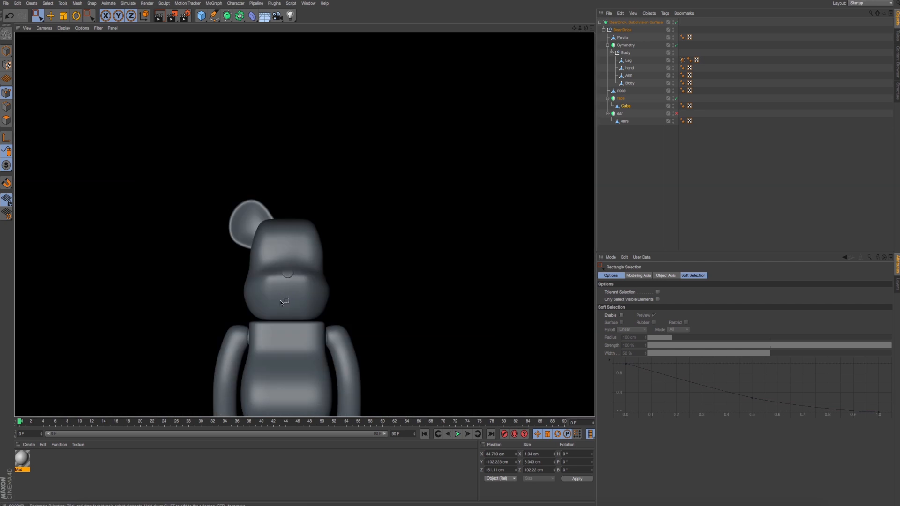
{"action": "scroll", "coordinate": [294, 303], "scroll_direction": "up", "scroll_amount": 5}
{"action": "key", "text": "super+e"}
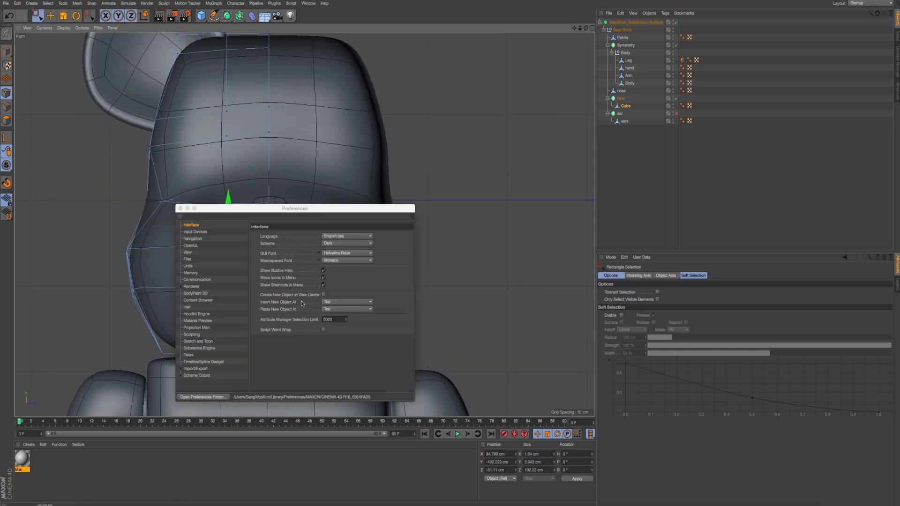
{"action": "key", "text": "super+r"}
{"action": "left_click", "coordinate": [180, 209]}
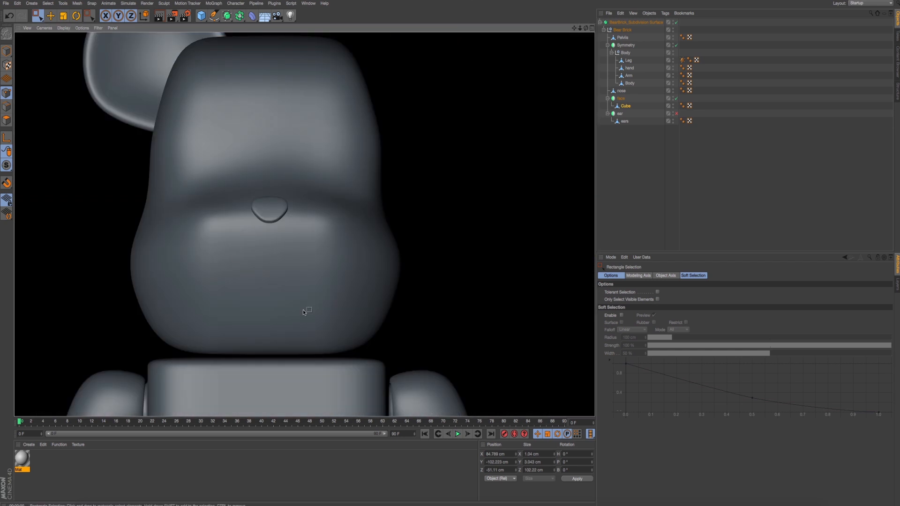
- Select the cheek's crease corner point in the front view and inspect its location in the perspective and right views
{"action": "middle_click", "coordinate": [288, 251]}
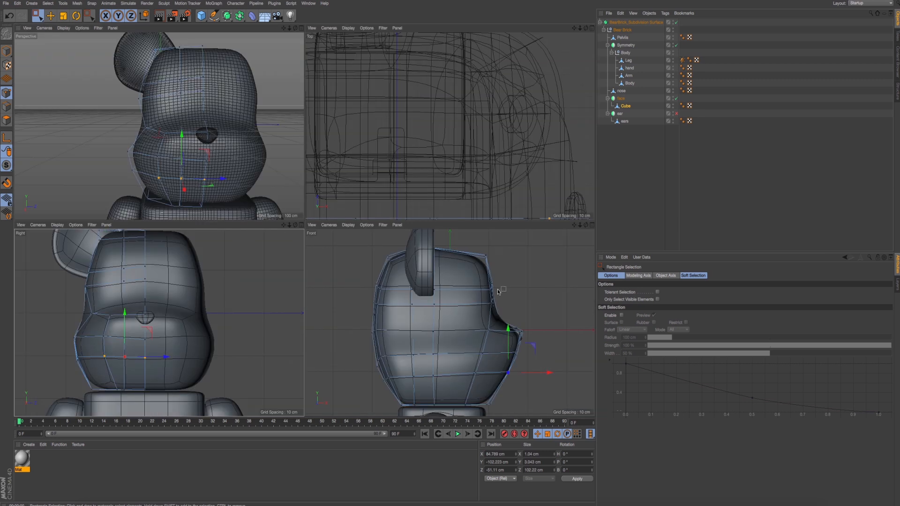
{"action": "middle_click", "coordinate": [498, 292]}
{"action": "scroll", "coordinate": [399, 305], "scroll_direction": "up", "scroll_amount": 5}
{"action": "scroll", "coordinate": [402, 290], "scroll_direction": "down", "scroll_amount": 5}
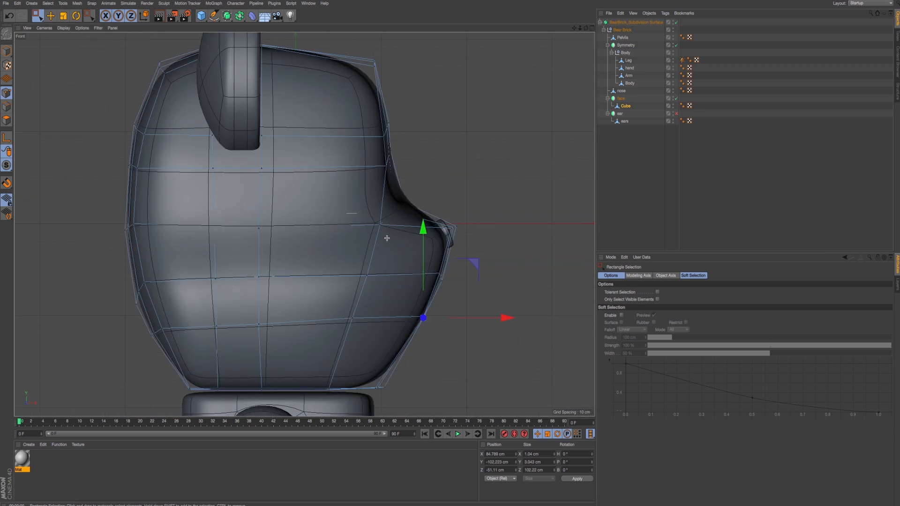
{"action": "left_click_drag", "start_coordinate": [386, 238], "coordinate": [397, 249]}
{"action": "middle_click", "coordinate": [398, 249]}
{"action": "middle_click", "coordinate": [219, 151]}
{"action": "left_click_drag", "start_coordinate": [223, 157], "coordinate": [251, 225], "text": "alt"}
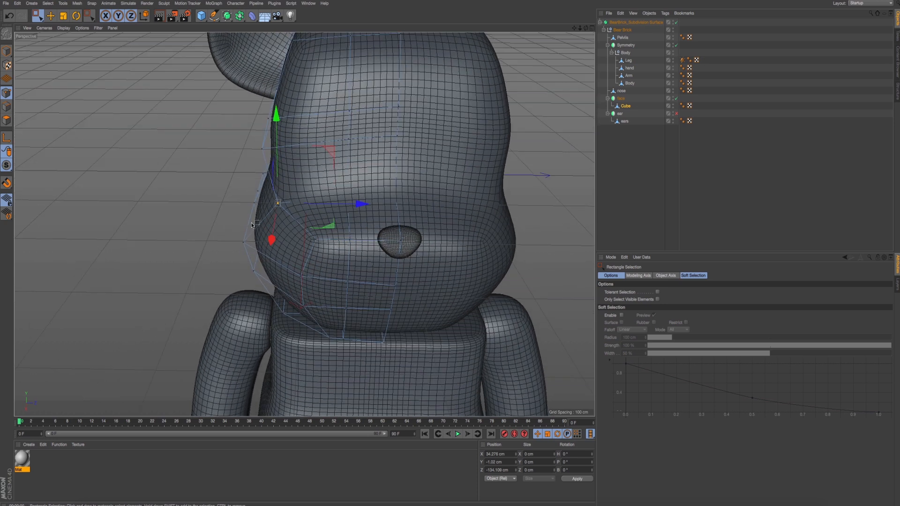
{"action": "left_click_drag", "start_coordinate": [324, 254], "coordinate": [326, 218], "text": "alt"}
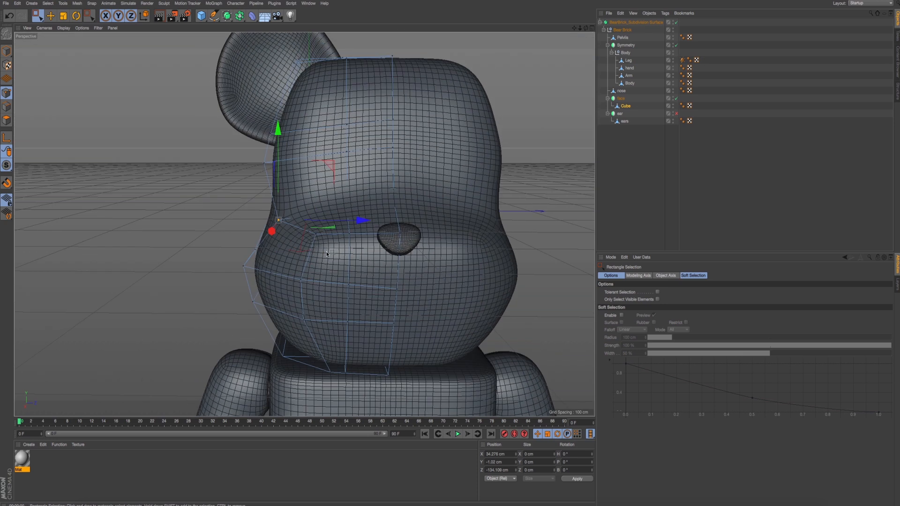
{"action": "middle_click", "coordinate": [326, 251]}
{"action": "middle_click", "coordinate": [97, 335]}
{"action": "middle_click", "coordinate": [97, 335]}
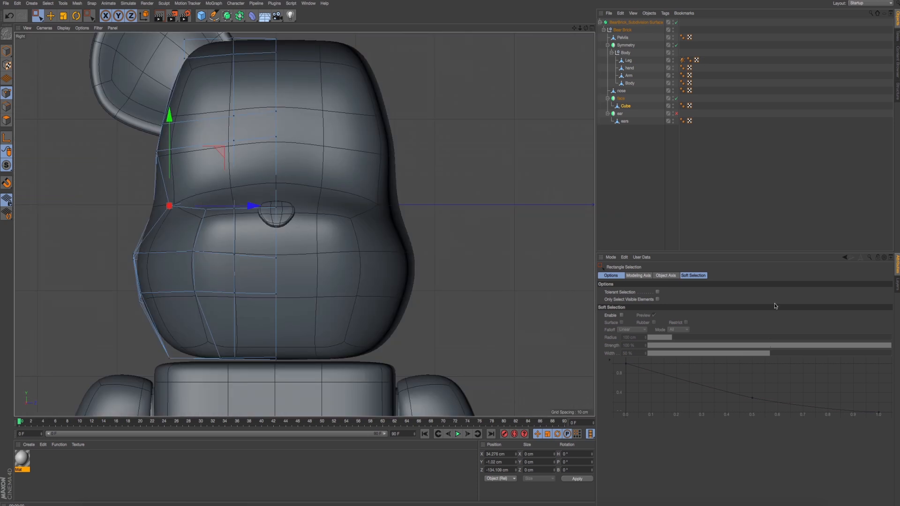
- Limit selection to visible elements and shift the muzzle's cheek column points outward along Z, including the one at the chin's bottom edge
{"action": "left_click", "coordinate": [657, 299]}
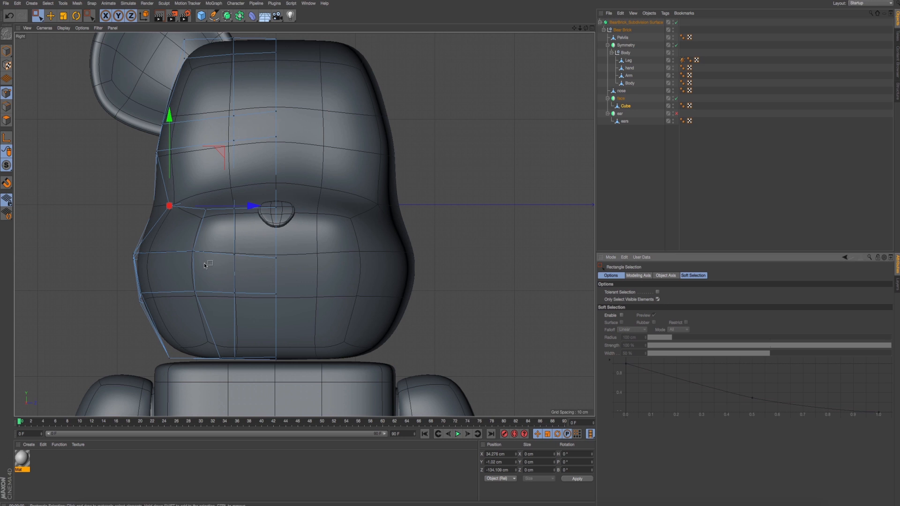
{"action": "left_click_drag", "start_coordinate": [206, 264], "coordinate": [185, 202]}
{"action": "left_click_drag", "start_coordinate": [192, 284], "coordinate": [230, 368], "text": "shift"}
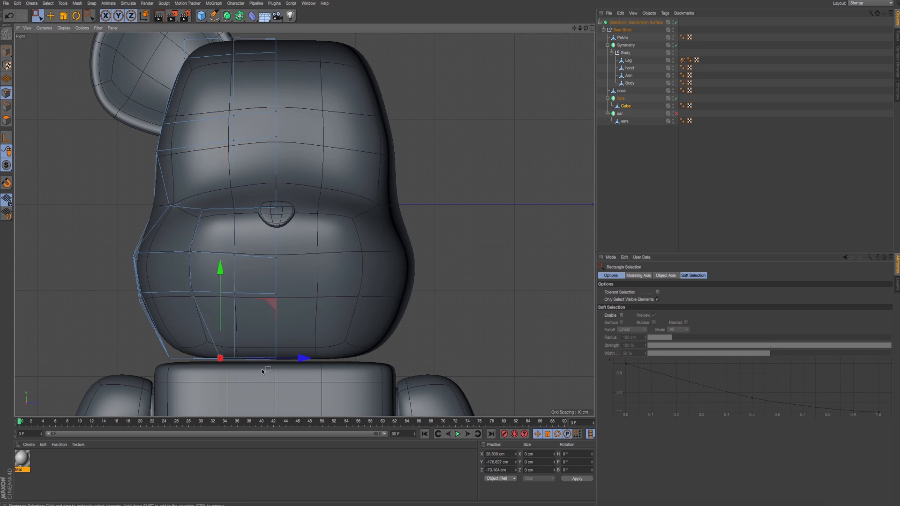
{"action": "left_click_drag", "start_coordinate": [301, 358], "coordinate": [290, 359]}
- Lower the muzzle's nose-level point row slightly to about Y -5 cm
{"action": "left_click_drag", "start_coordinate": [224, 243], "coordinate": [297, 247]}
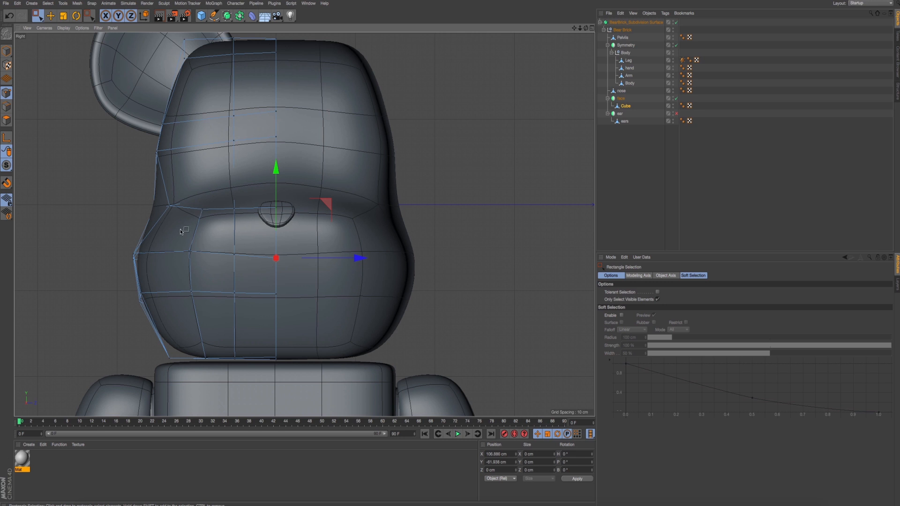
{"action": "left_click_drag", "start_coordinate": [163, 203], "coordinate": [313, 236]}
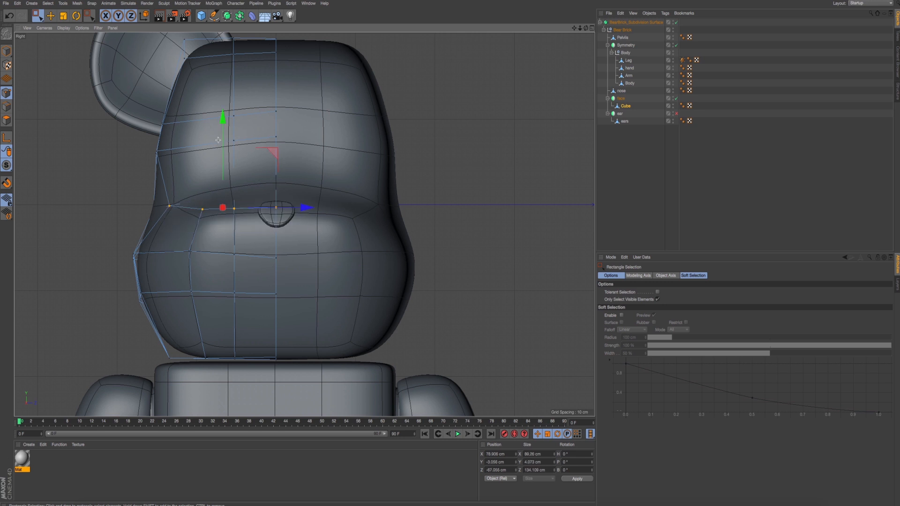
{"action": "left_click_drag", "start_coordinate": [172, 207], "coordinate": [320, 227]}
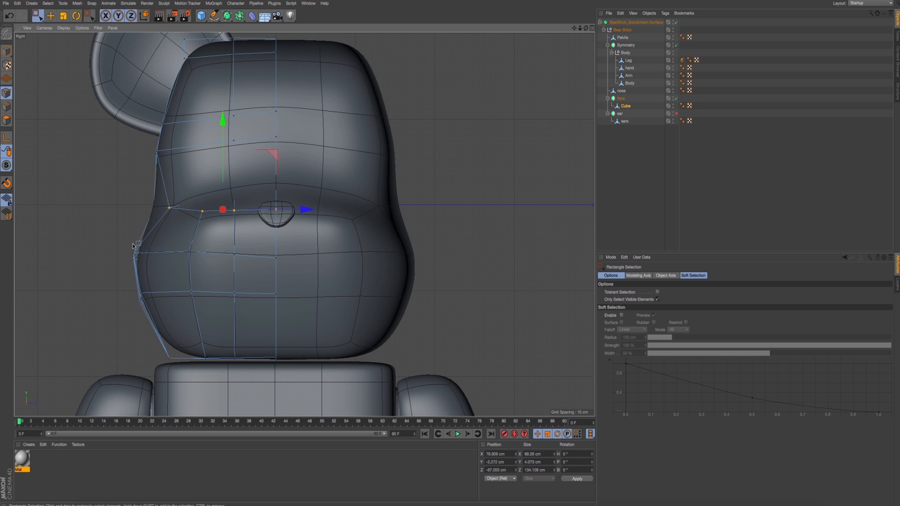
- Allow hidden points to be selected again and lower the two muzzle rows below the nose, placing the lower one at about Y -115 cm
{"action": "left_click", "coordinate": [658, 300]}
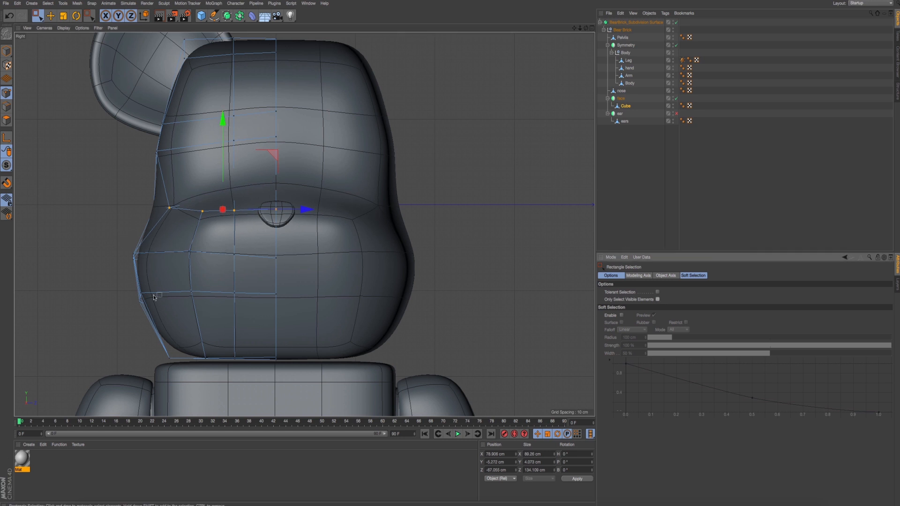
{"action": "left_click_drag", "start_coordinate": [115, 235], "coordinate": [328, 287]}
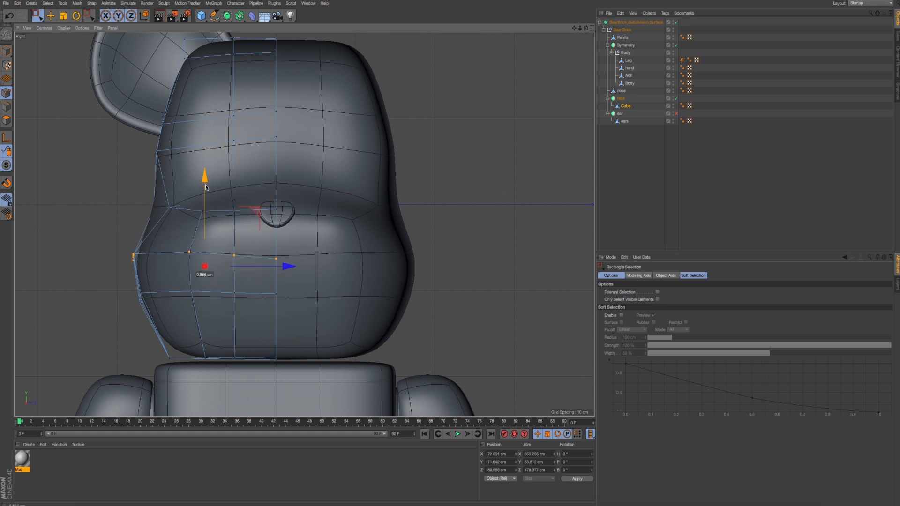
{"action": "left_click_drag", "start_coordinate": [206, 187], "coordinate": [206, 189]}
{"action": "left_click_drag", "start_coordinate": [116, 277], "coordinate": [331, 344]}
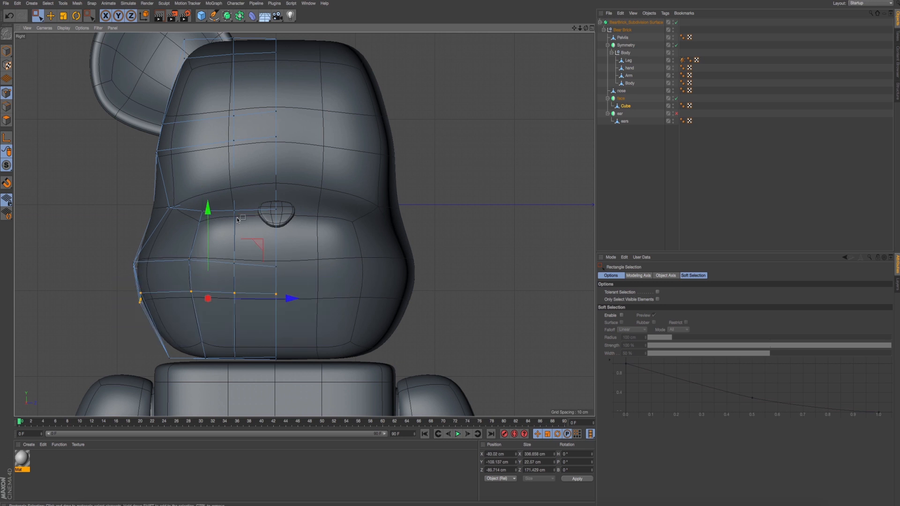
{"action": "left_click_drag", "start_coordinate": [210, 215], "coordinate": [211, 219]}
- Render the head in perspective from several angles and examine the cheek and muzzle surface
{"action": "middle_click", "coordinate": [212, 227]}
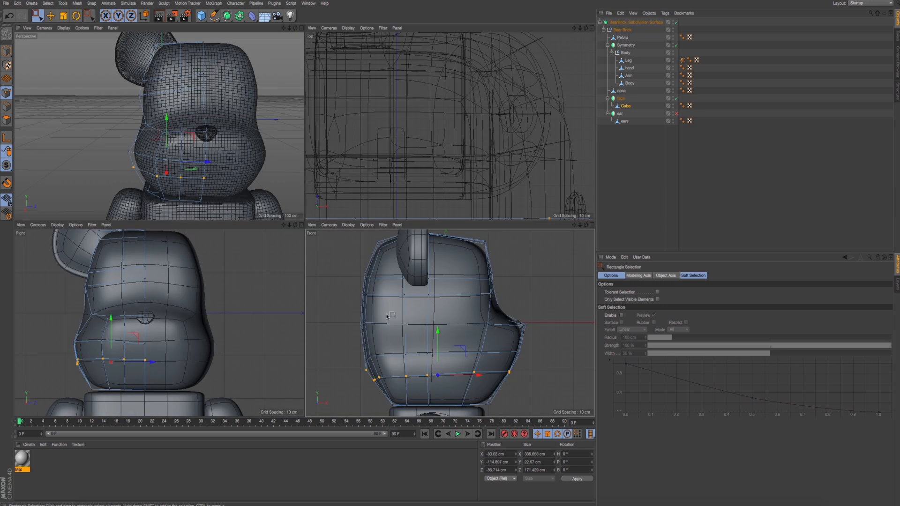
{"action": "middle_click", "coordinate": [378, 308]}
{"action": "middle_click", "coordinate": [401, 303]}
{"action": "middle_click", "coordinate": [244, 197]}
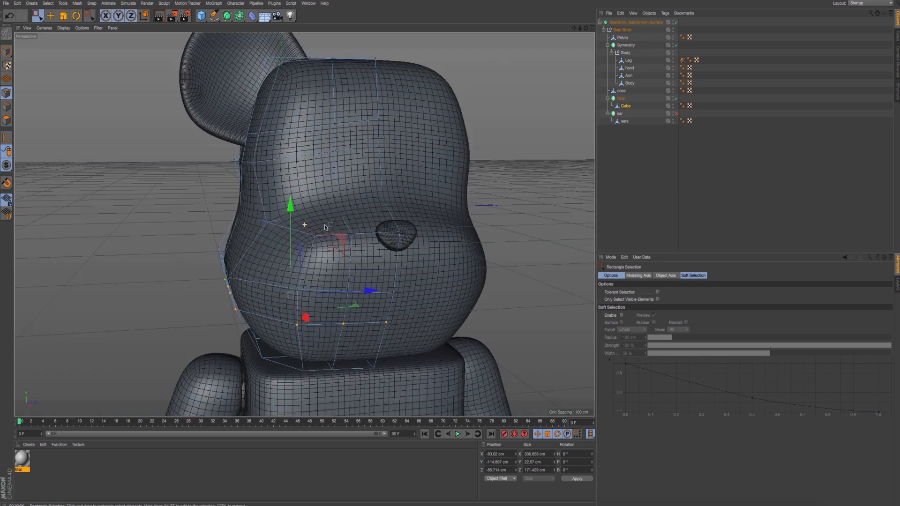
{"action": "left_click_drag", "start_coordinate": [324, 224], "coordinate": [304, 222], "text": "alt"}
{"action": "left_click", "coordinate": [330, 210]}
{"action": "left_click_drag", "start_coordinate": [408, 211], "coordinate": [384, 212]}
{"action": "left_click_drag", "start_coordinate": [376, 253], "coordinate": [257, 292], "text": "alt"}
{"action": "left_click", "coordinate": [318, 268]}
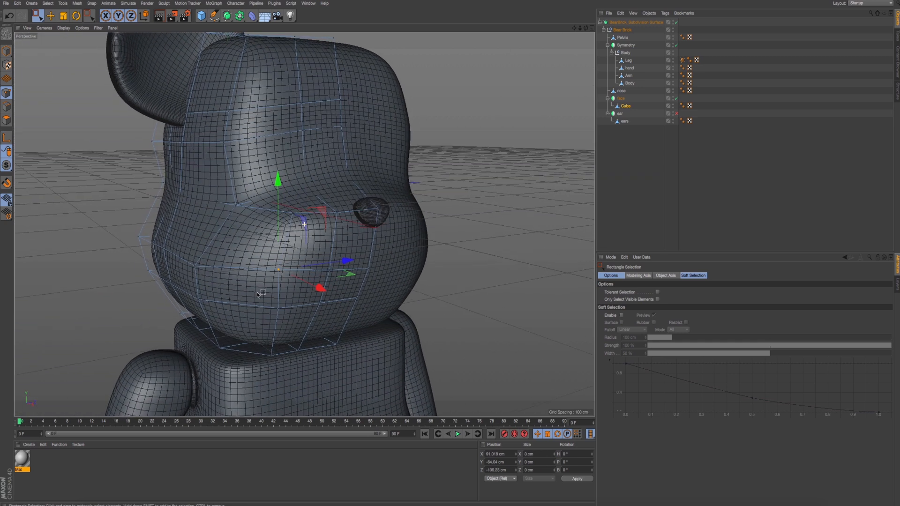
{"action": "key", "text": "ctrl+r"}
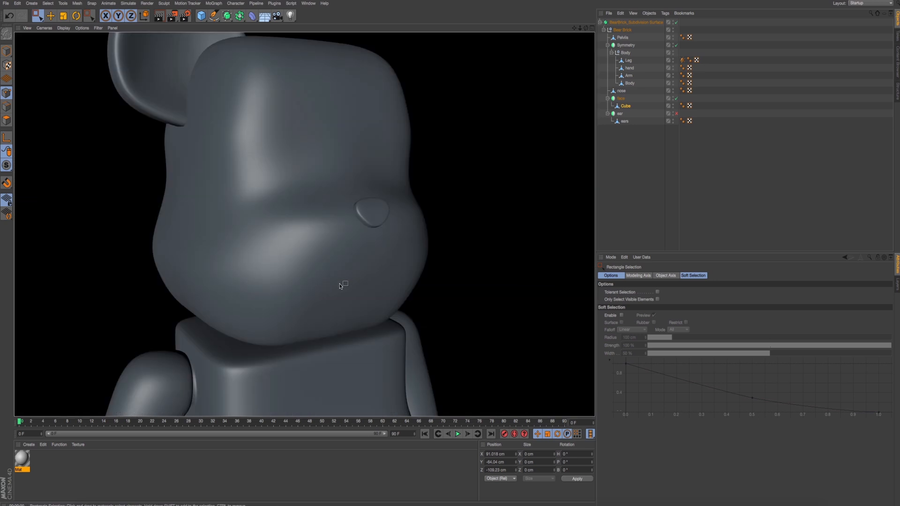
{"action": "left_click_drag", "start_coordinate": [347, 281], "coordinate": [330, 244], "text": "alt"}
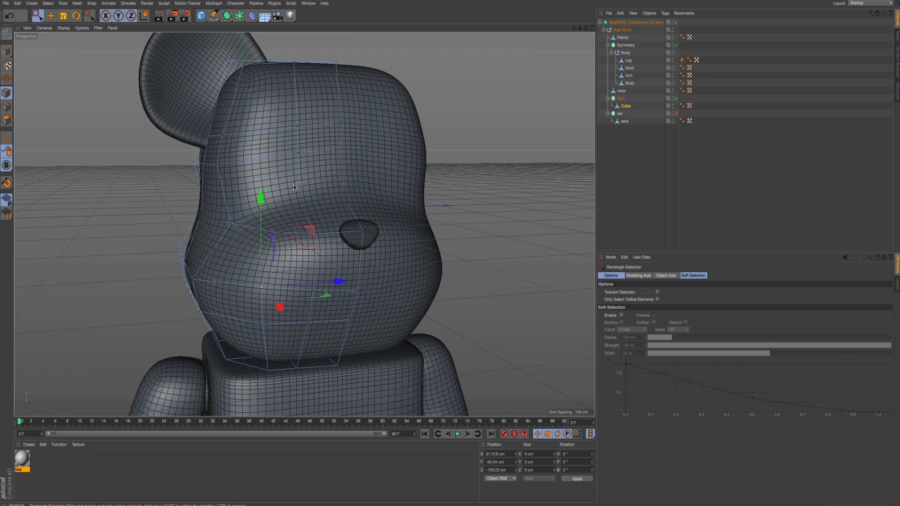
{"action": "left_click_drag", "start_coordinate": [294, 186], "coordinate": [374, 215]}
{"action": "left_click_drag", "start_coordinate": [315, 198], "coordinate": [251, 188], "text": "alt"}
{"action": "key", "text": "ctrl+z"}
- In the right view, shift the head's outer side points beside the ear's base slightly outward and raise them
{"action": "middle_click", "coordinate": [251, 188]}
{"action": "middle_click_drag", "start_coordinate": [196, 215], "coordinate": [222, 242], "text": "alt"}
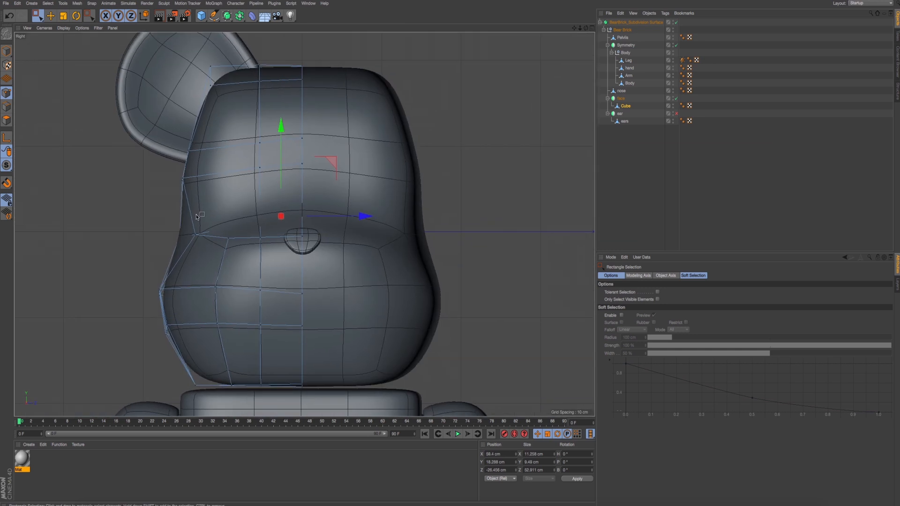
{"action": "left_click_drag", "start_coordinate": [205, 244], "coordinate": [205, 244]}
{"action": "left_click_drag", "start_coordinate": [209, 167], "coordinate": [209, 167]}
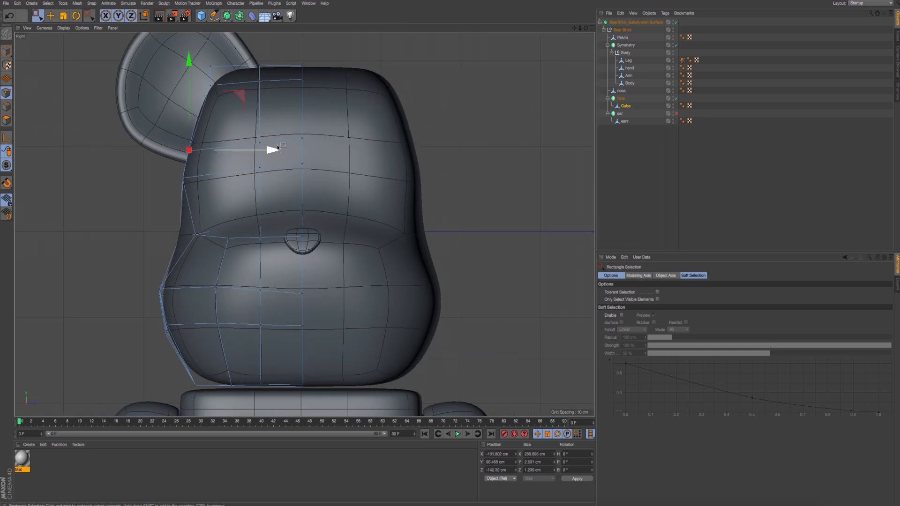
{"action": "left_click_drag", "start_coordinate": [189, 98], "coordinate": [189, 96]}
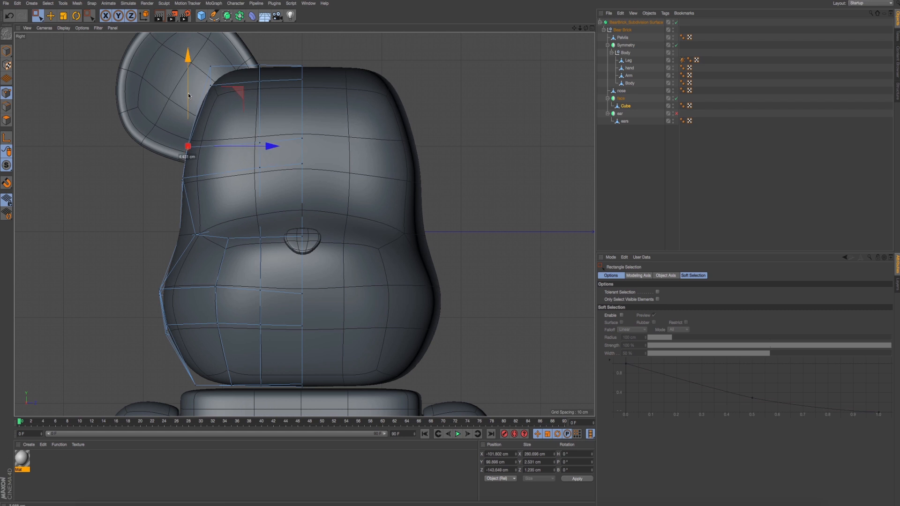
- In the right view, adjust the heights of the forehead and crown points at and beside the head's centre line
{"action": "middle_click_drag", "start_coordinate": [224, 123], "coordinate": [226, 137], "text": "alt"}
{"action": "left_click", "coordinate": [262, 154]}
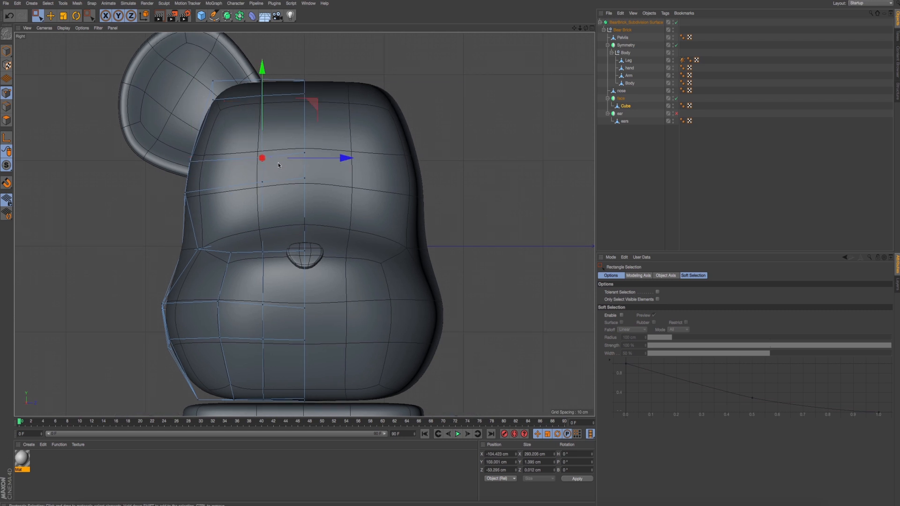
{"action": "left_click_drag", "start_coordinate": [246, 172], "coordinate": [357, 208]}
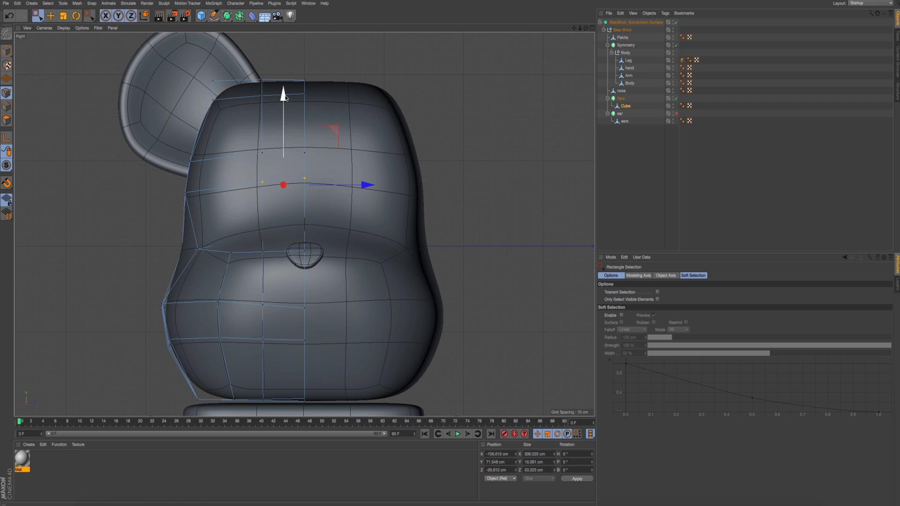
{"action": "left_click", "coordinate": [305, 184]}
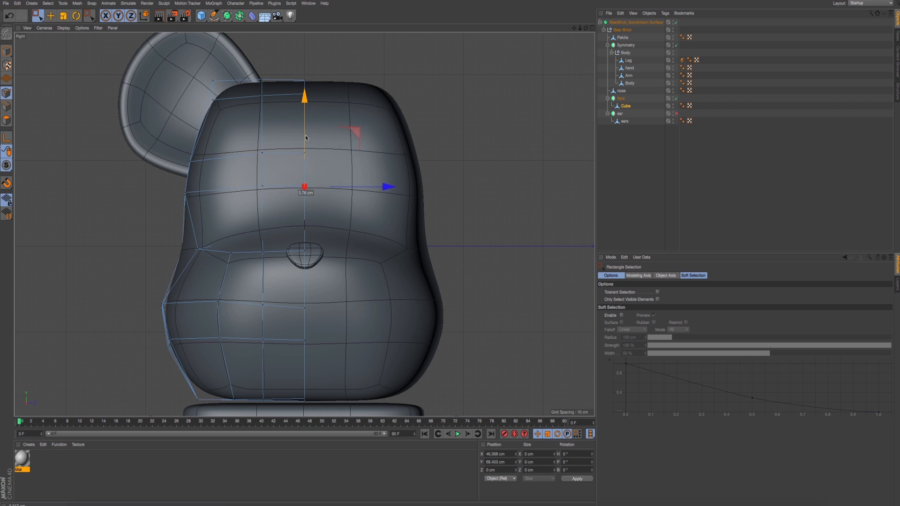
{"action": "left_click", "coordinate": [305, 153]}
{"action": "left_click_drag", "start_coordinate": [303, 76], "coordinate": [307, 45]}
{"action": "left_click_drag", "start_coordinate": [247, 66], "coordinate": [283, 92]}
{"action": "left_click_drag", "start_coordinate": [262, 48], "coordinate": [279, 194]}
- Render the head in perspective and examine the forehead and crown surface
{"action": "middle_click", "coordinate": [271, 59]}
{"action": "middle_click", "coordinate": [270, 58]}
{"action": "scroll", "coordinate": [285, 177], "scroll_direction": "down", "scroll_amount": 3}
{"action": "key", "text": "ctrl+r"}
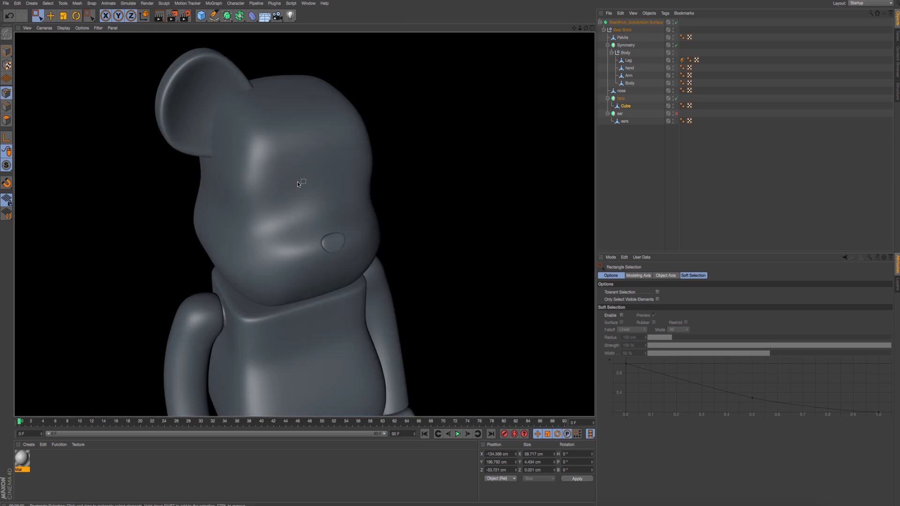
{"action": "left_click_drag", "start_coordinate": [390, 241], "coordinate": [338, 218], "text": "alt"}
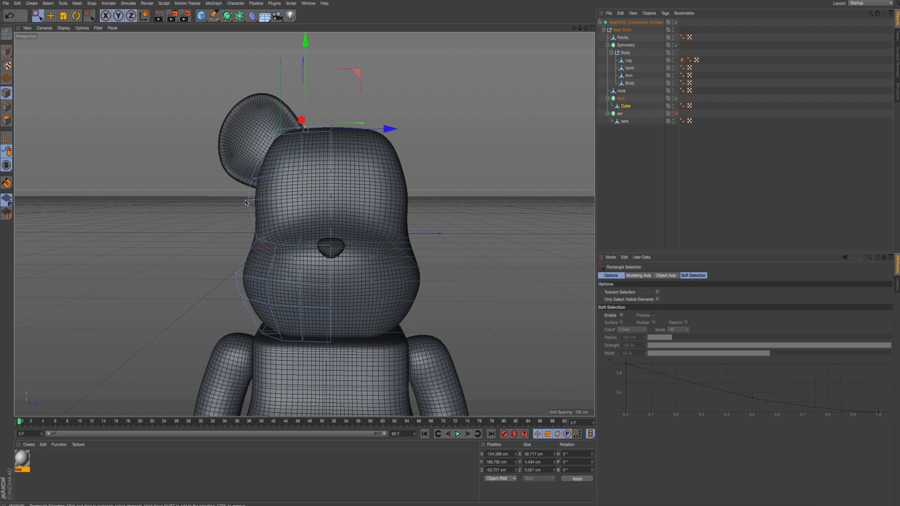
- Try to shift the head's upper outer corner points beside the ear down and inward in the right view, and undo it
{"action": "key", "text": "F3"}
{"action": "scroll", "coordinate": [204, 209], "scroll_direction": "down", "scroll_amount": 3}
{"action": "middle_click_drag", "start_coordinate": [203, 208], "coordinate": [190, 226], "text": "alt"}
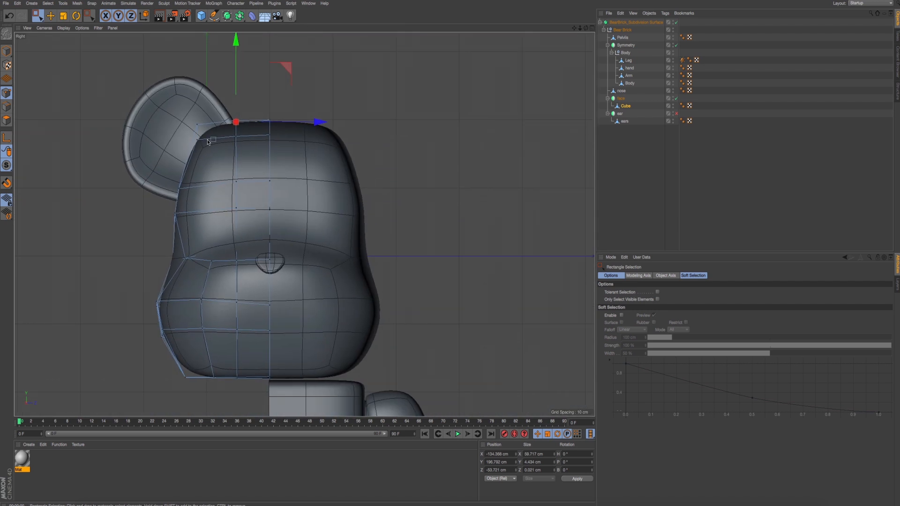
{"action": "left_click_drag", "start_coordinate": [183, 106], "coordinate": [226, 169]}
{"action": "left_click_drag", "start_coordinate": [246, 85], "coordinate": [247, 90]}
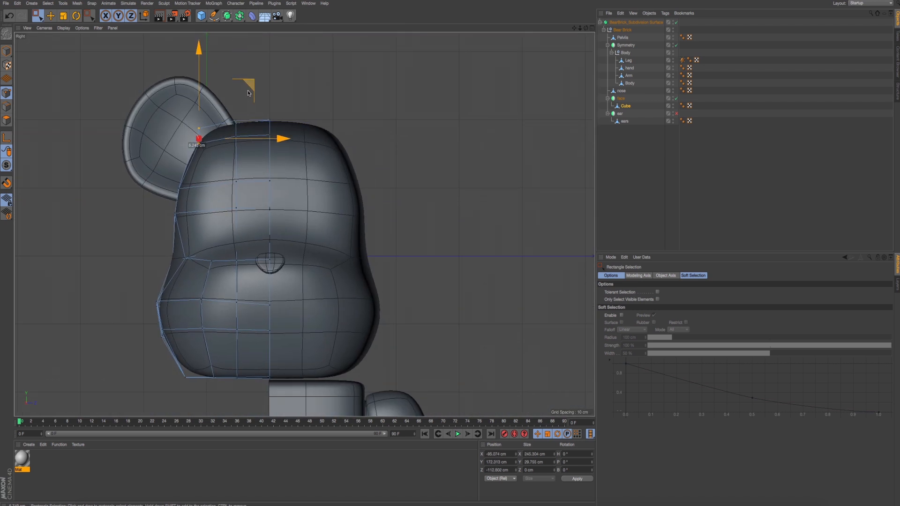
{"action": "key", "text": "ctrl+z"}
- Reposition the head's outer side points at forehead level and slightly adjust the upper corner points beside the ear
{"action": "scroll", "coordinate": [159, 176], "scroll_direction": "up", "scroll_amount": 4}
{"action": "left_click_drag", "start_coordinate": [161, 161], "coordinate": [222, 224]}
{"action": "left_click_drag", "start_coordinate": [155, 197], "coordinate": [207, 271]}
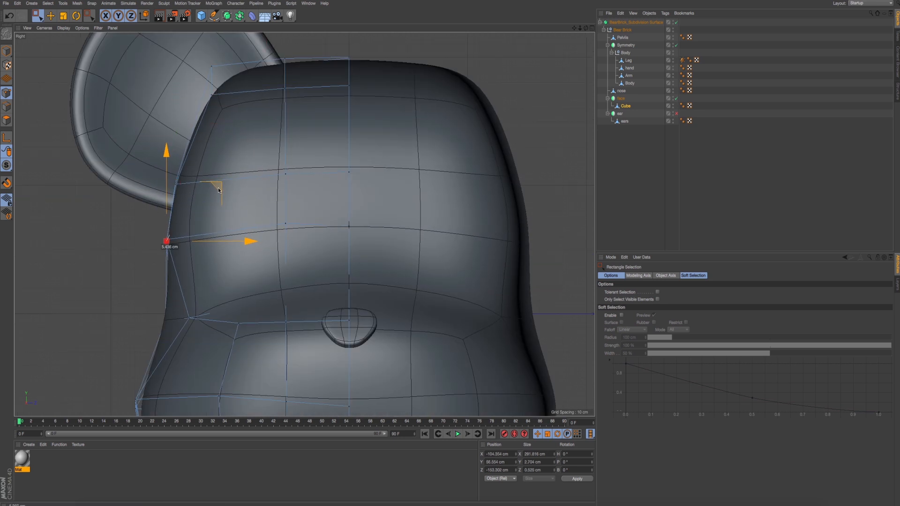
{"action": "scroll", "coordinate": [218, 188], "scroll_direction": "down", "scroll_amount": 5}
{"action": "scroll", "coordinate": [277, 197], "scroll_direction": "up", "scroll_amount": 3}
{"action": "scroll", "coordinate": [276, 198], "scroll_direction": "up", "scroll_amount": 2}
{"action": "left_click_drag", "start_coordinate": [187, 132], "coordinate": [242, 179]}
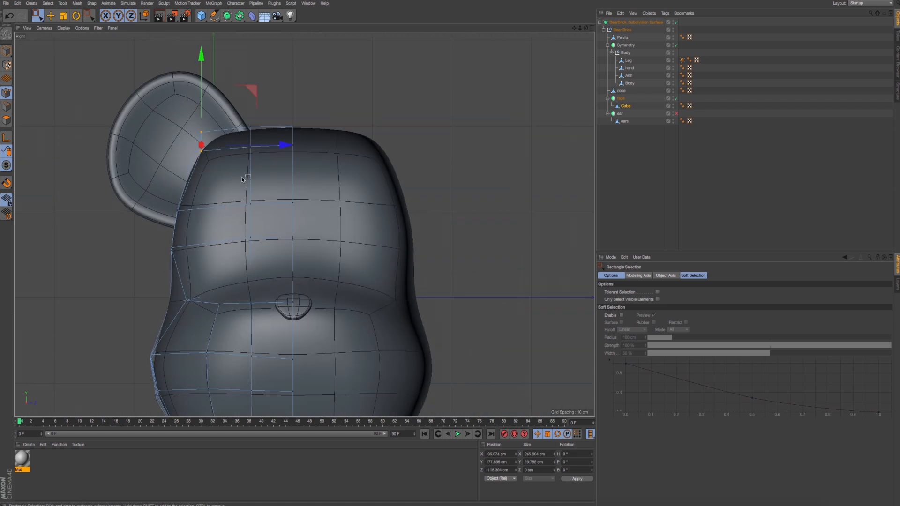
{"action": "left_click_drag", "start_coordinate": [205, 74], "coordinate": [204, 73]}
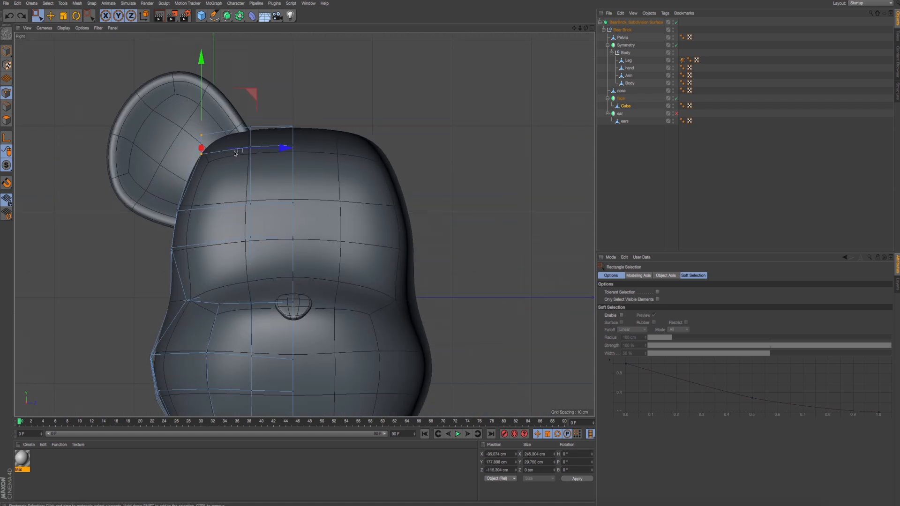
{"action": "left_click_drag", "start_coordinate": [162, 184], "coordinate": [300, 228]}
{"action": "left_click_drag", "start_coordinate": [237, 131], "coordinate": [263, 165]}
- In perspective, switch to polygon editing and select the head's side polygons where the ear attaches
{"action": "middle_click", "coordinate": [237, 118]}
{"action": "middle_click", "coordinate": [56, 136]}
{"action": "left_click", "coordinate": [8, 115]}
{"action": "left_click", "coordinate": [51, 16]}
{"action": "left_click", "coordinate": [284, 172]}
{"action": "left_click_drag", "start_coordinate": [317, 126], "coordinate": [545, 96], "text": "alt"}
{"action": "left_click", "coordinate": [302, 115], "text": "shift"}
{"action": "left_click", "coordinate": [322, 83], "text": "shift"}
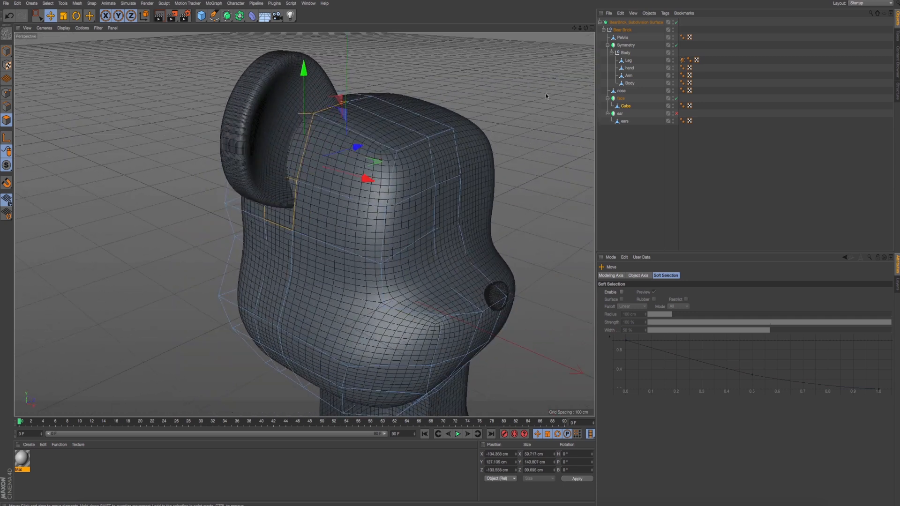
- Disable the face's symmetry, hide the ear mesh and reselect the face's Cube for editing
{"action": "left_click", "coordinate": [676, 98]}
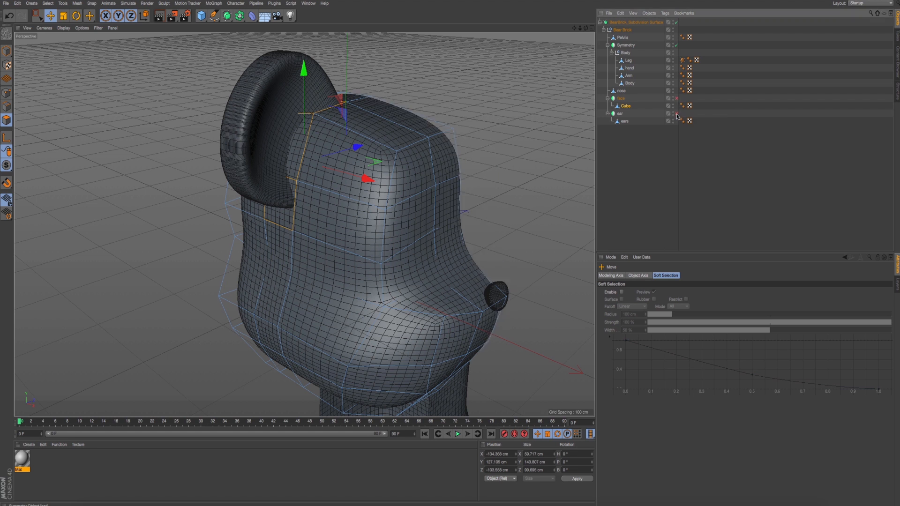
{"action": "left_click", "coordinate": [675, 119]}
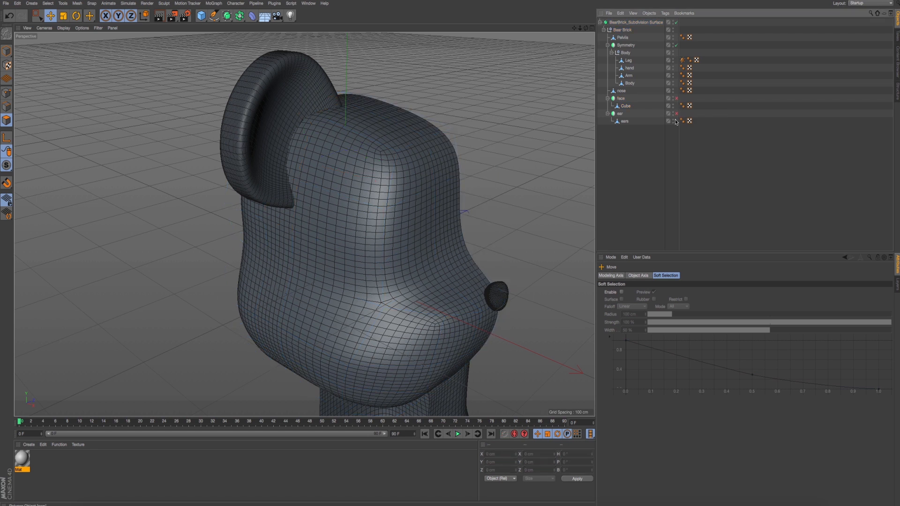
{"action": "left_click", "coordinate": [626, 106]}
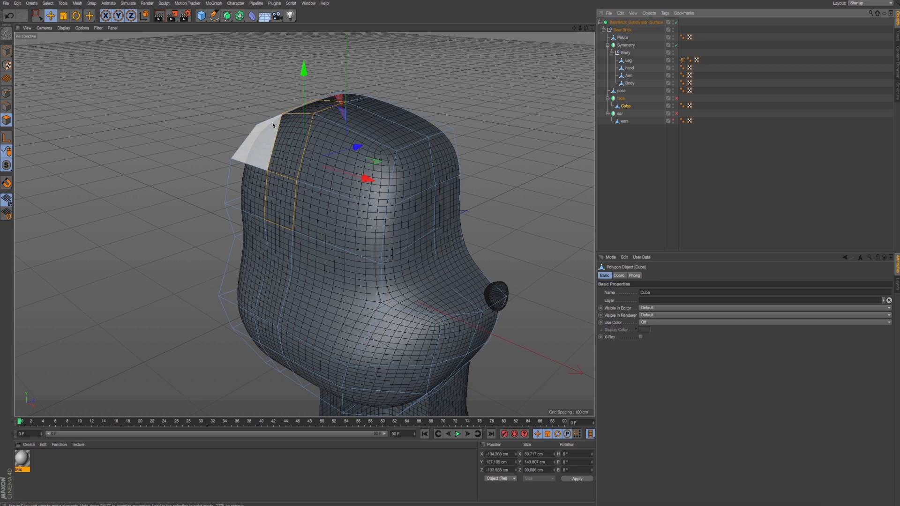
- Inset the selected side polygons by about 11.2 cm with subdivision 1 using Extrude Inner
{"action": "left_click_drag", "start_coordinate": [272, 122], "coordinate": [168, 106], "text": "alt"}
{"action": "right_click", "coordinate": [165, 108]}
{"action": "left_click", "coordinate": [201, 271]}
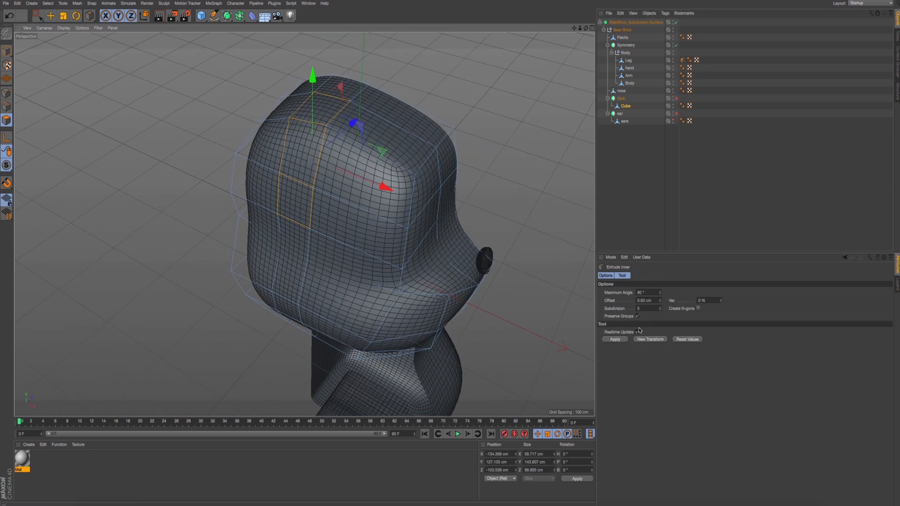
{"action": "left_click_drag", "start_coordinate": [251, 253], "coordinate": [215, 254]}
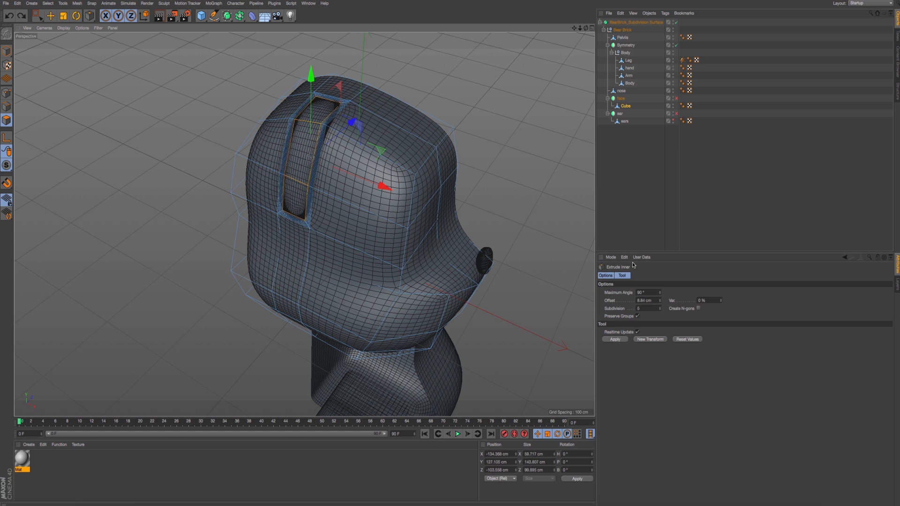
{"action": "key", "text": "ctrl+z"}
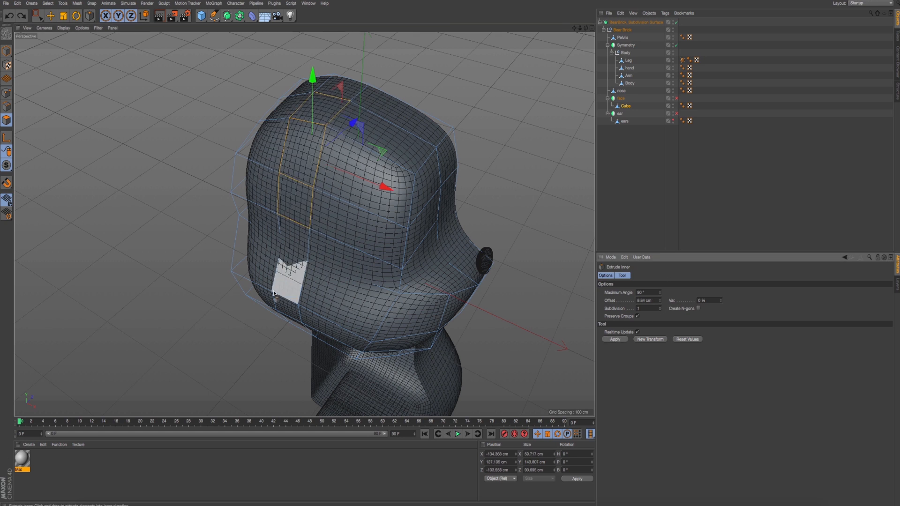
{"action": "left_click", "coordinate": [679, 340]}
{"action": "left_click_drag", "start_coordinate": [225, 168], "coordinate": [173, 168]}
{"action": "left_click_drag", "start_coordinate": [352, 200], "coordinate": [300, 179], "text": "alt"}
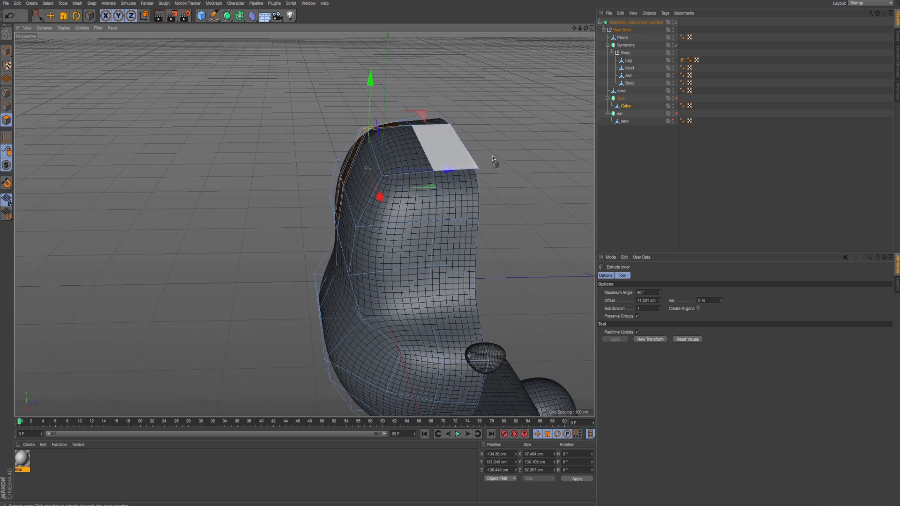
- Show the ear mesh again and preview the head with the ear and face symmetry enabled before disabling both
{"action": "left_click", "coordinate": [674, 121]}
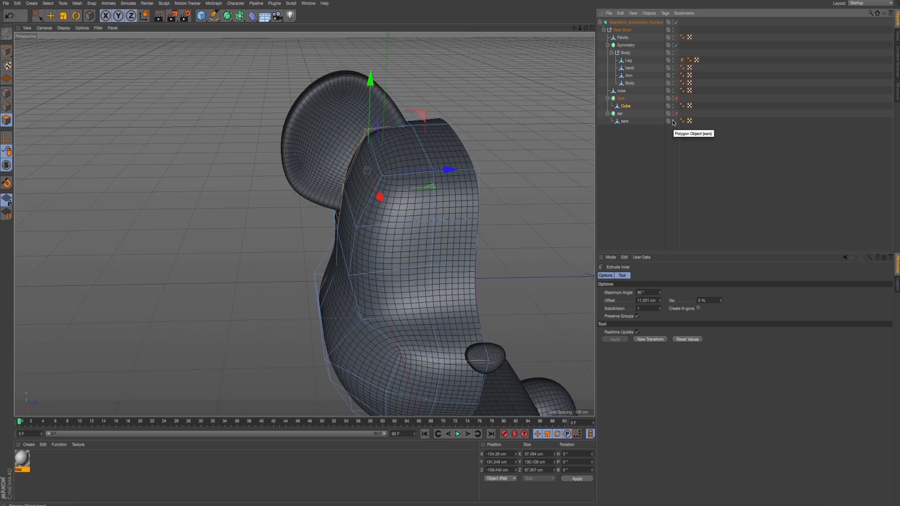
{"action": "left_click_drag", "start_coordinate": [362, 144], "coordinate": [488, 128], "text": "alt"}
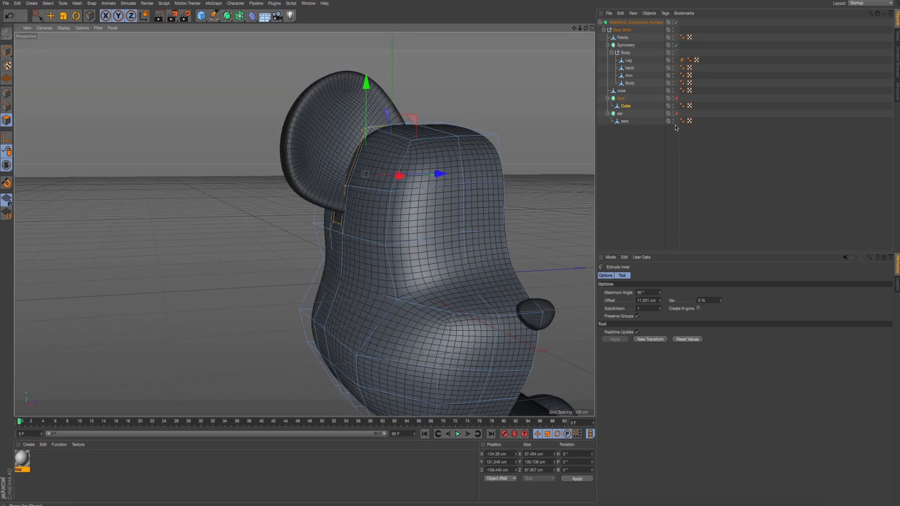
{"action": "left_click", "coordinate": [676, 114]}
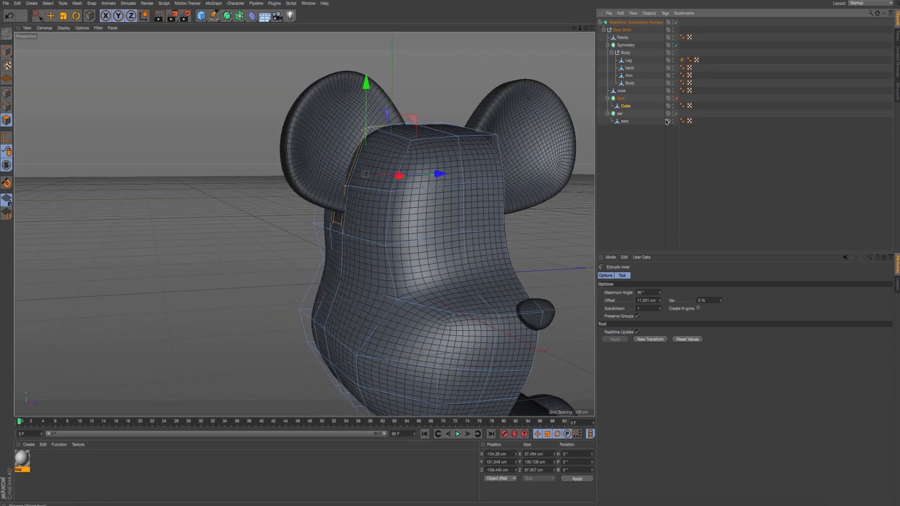
{"action": "left_click", "coordinate": [676, 98]}
{"action": "left_click", "coordinate": [676, 114]}
- Extrude the inset side polygons outward about 27.5 cm towards the ear
{"action": "left_click_drag", "start_coordinate": [454, 125], "coordinate": [436, 100], "text": "alt"}
{"action": "right_click", "coordinate": [436, 101]}
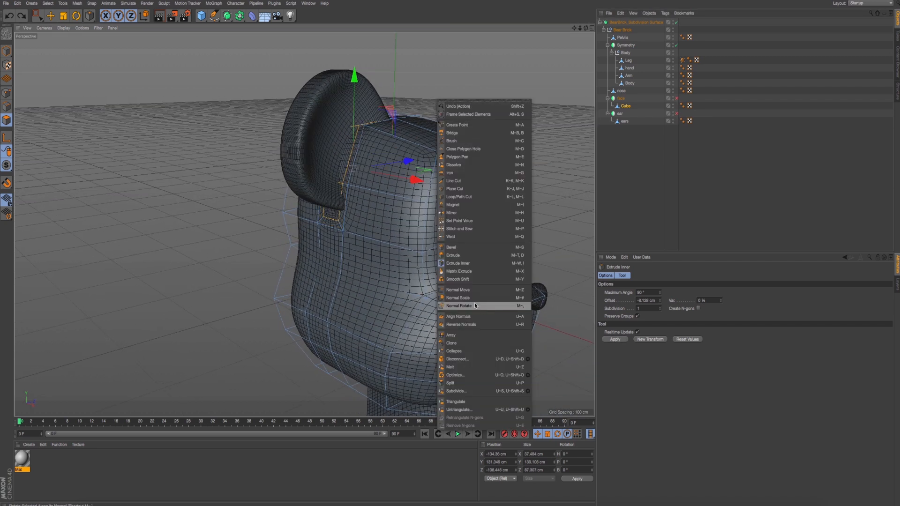
{"action": "left_click", "coordinate": [480, 256]}
{"action": "left_click_drag", "start_coordinate": [472, 258], "coordinate": [511, 258]}
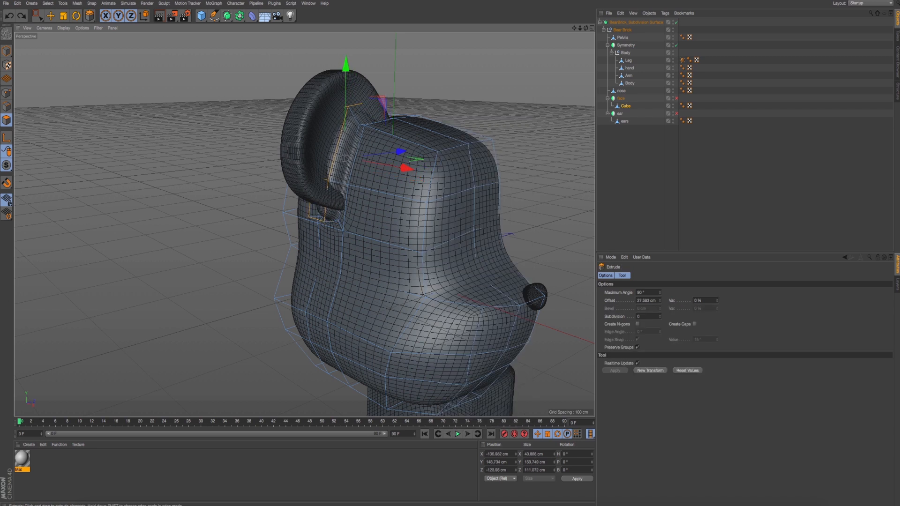
{"action": "left_click_drag", "start_coordinate": [447, 214], "coordinate": [379, 224], "text": "alt"}
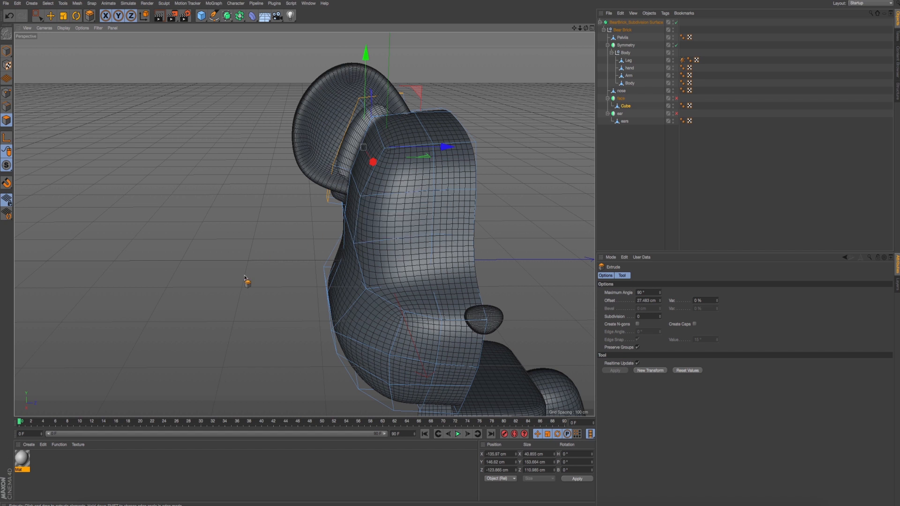
{"action": "middle_click", "coordinate": [243, 276]}
{"action": "middle_click", "coordinate": [187, 313]}
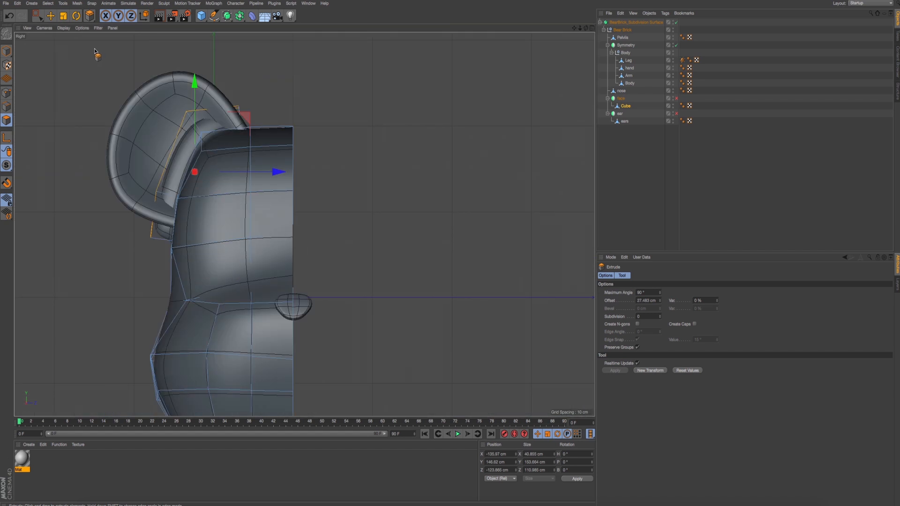
{"action": "left_click", "coordinate": [65, 18]}
{"action": "left_click", "coordinate": [148, 17]}
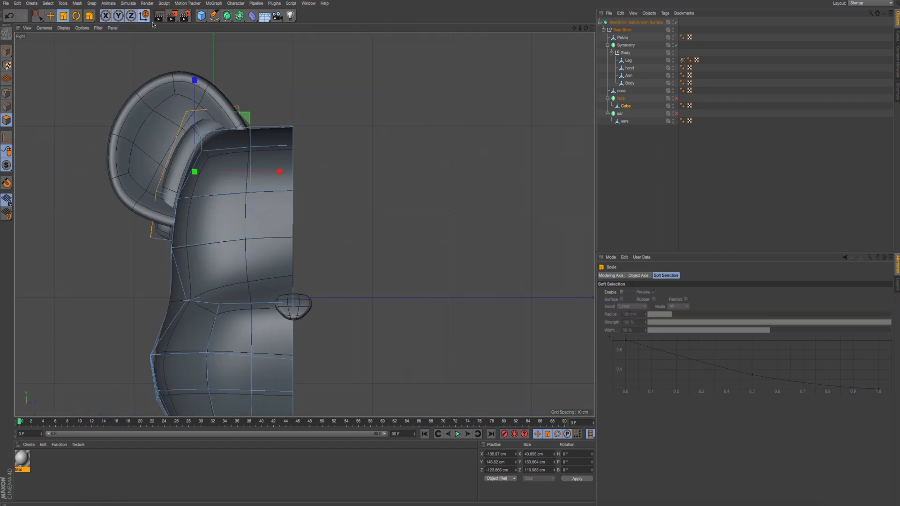
{"action": "left_click", "coordinate": [145, 18]}
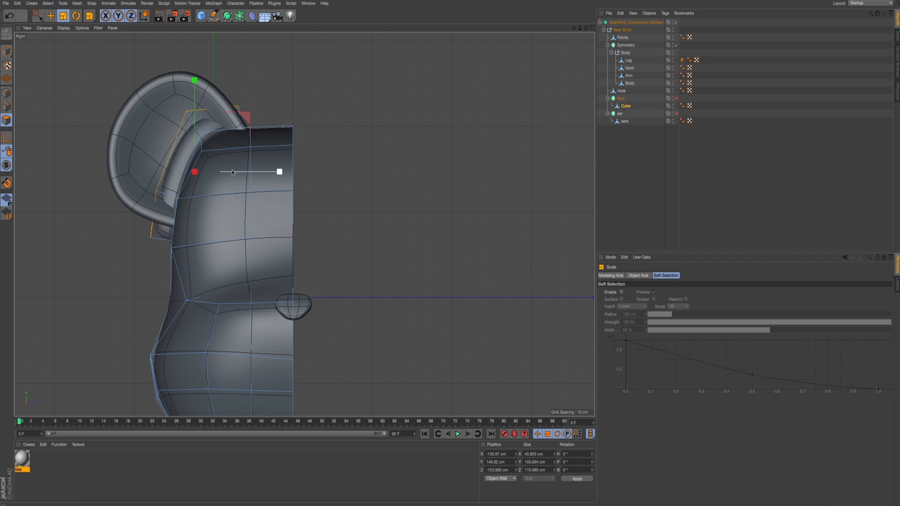
{"action": "left_click", "coordinate": [7, 51]}
{"action": "left_click", "coordinate": [6, 120]}
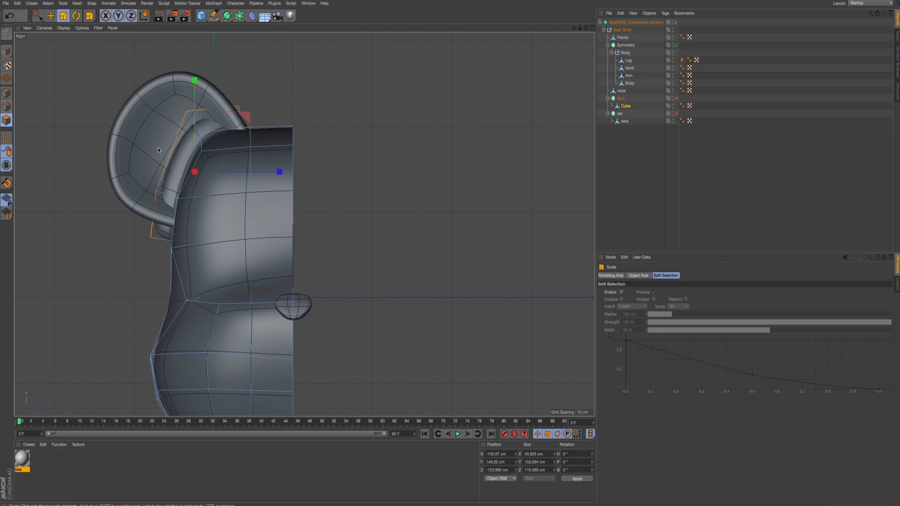
- Extrude the ear stub's end polygons a second time by about 41 cm past the existing ear
{"action": "middle_click", "coordinate": [201, 120]}
{"action": "middle_click", "coordinate": [201, 121]}
{"action": "left_click_drag", "start_coordinate": [337, 172], "coordinate": [467, 136], "text": "alt"}
{"action": "right_click", "coordinate": [466, 136]}
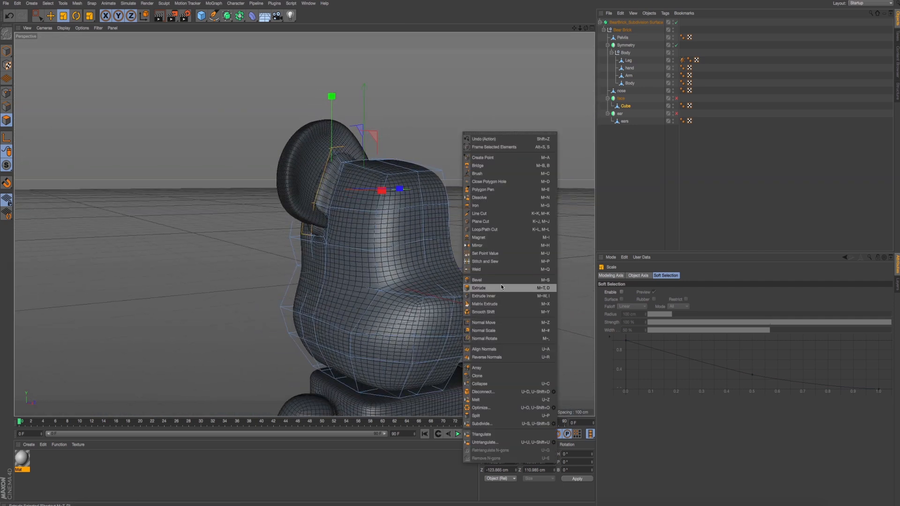
{"action": "left_click", "coordinate": [497, 288]}
{"action": "middle_click", "coordinate": [165, 284]}
{"action": "middle_click", "coordinate": [164, 284]}
{"action": "left_click_drag", "start_coordinate": [172, 285], "coordinate": [209, 285]}
{"action": "left_click_drag", "start_coordinate": [410, 258], "coordinate": [360, 245]}
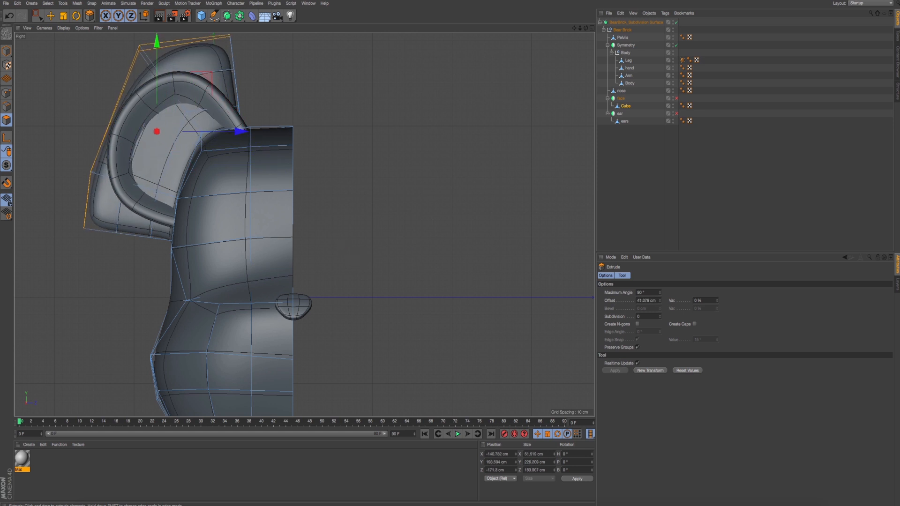
- Switch to point editing in the right view and lower the extruded block's top corner points towards the ear outline
{"action": "left_click", "coordinate": [6, 110]}
{"action": "left_click", "coordinate": [37, 20]}
{"action": "middle_click", "coordinate": [248, 257]}
{"action": "middle_click", "coordinate": [196, 274]}
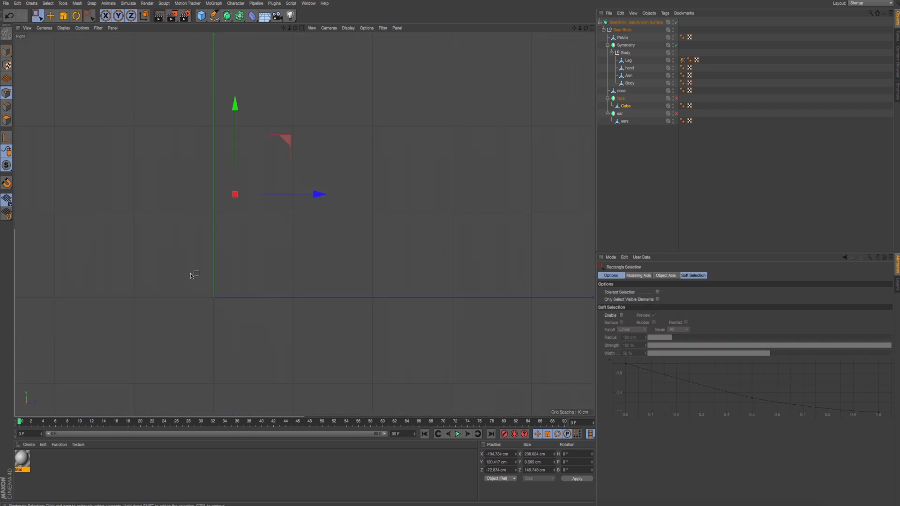
{"action": "right_click_drag", "start_coordinate": [70, 230], "coordinate": [95, 230], "text": "alt"}
{"action": "middle_click_drag", "start_coordinate": [95, 230], "coordinate": [188, 314], "text": "alt"}
{"action": "scroll", "coordinate": [181, 286], "scroll_direction": "up", "scroll_amount": 2}
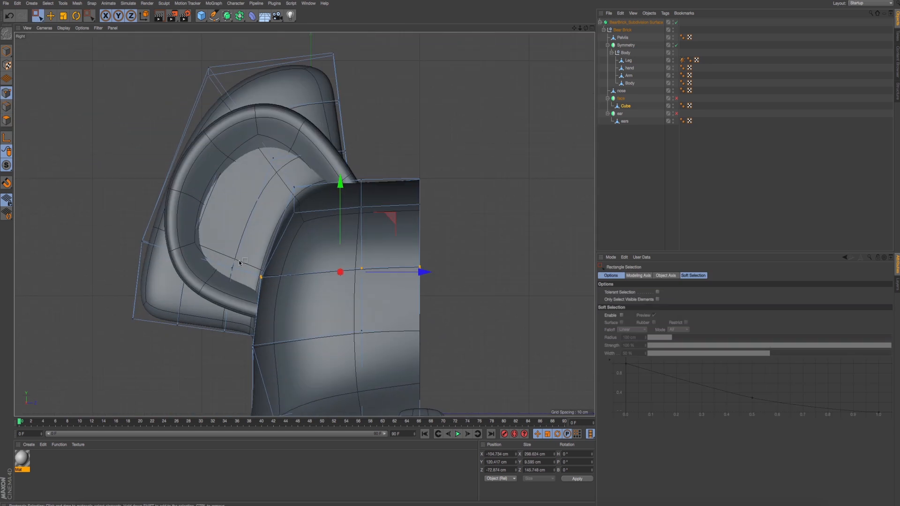
{"action": "scroll", "coordinate": [238, 260], "scroll_direction": "down", "scroll_amount": 5}
{"action": "left_click_drag", "start_coordinate": [202, 127], "coordinate": [280, 195]}
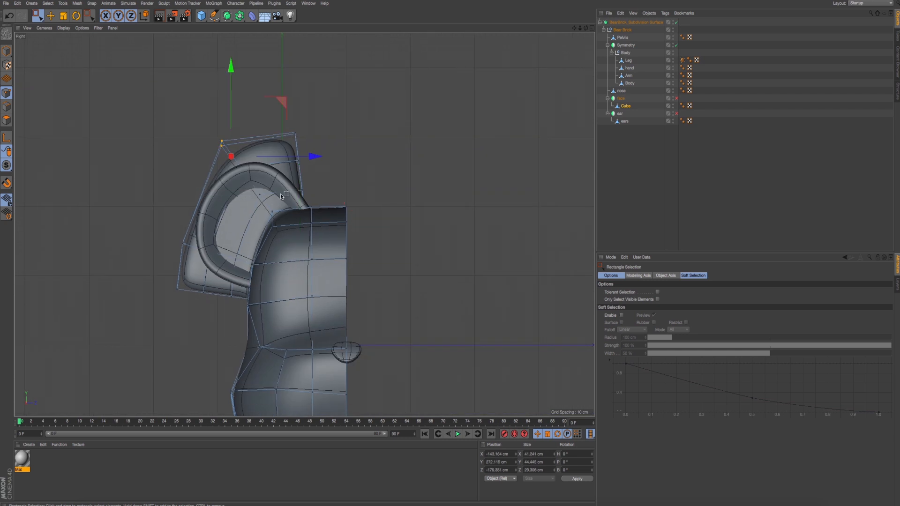
{"action": "scroll", "coordinate": [283, 186], "scroll_direction": "up", "scroll_amount": 5}
{"action": "left_click_drag", "start_coordinate": [272, 72], "coordinate": [367, 144]}
{"action": "left_click_drag", "start_coordinate": [349, 50], "coordinate": [310, 87]}
- Move the block's inner top corner points further down and outward to follow the ear's rim
{"action": "left_click_drag", "start_coordinate": [340, 115], "coordinate": [312, 174]}
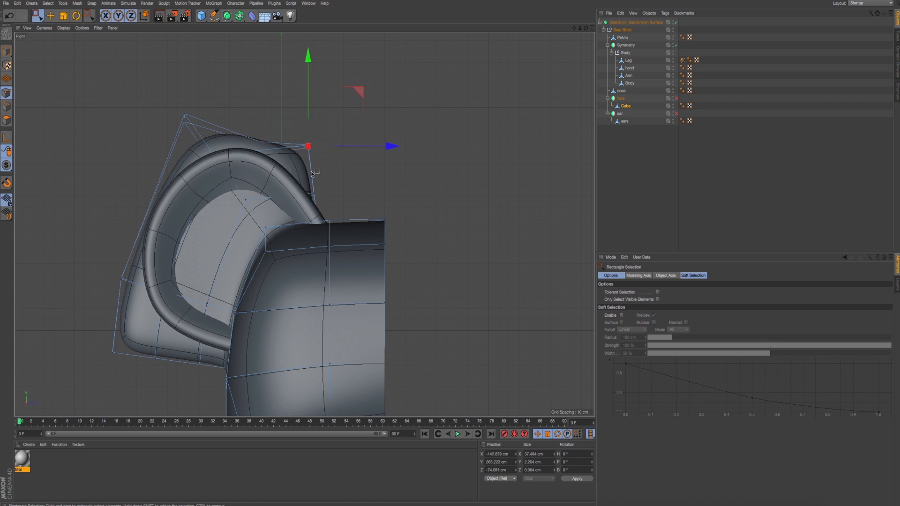
{"action": "left_click_drag", "start_coordinate": [360, 97], "coordinate": [339, 119]}
{"action": "left_click_drag", "start_coordinate": [338, 184], "coordinate": [291, 225]}
{"action": "left_click_drag", "start_coordinate": [368, 156], "coordinate": [312, 201]}
{"action": "key", "text": "ctrl+z"}
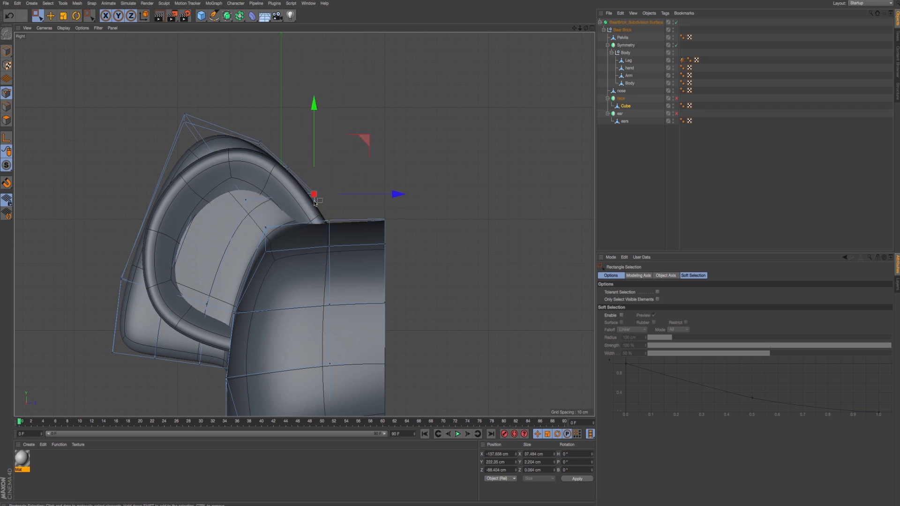
- Lower the extruded block's top points beside the head by about 10 cm in the right view
{"action": "left_click_drag", "start_coordinate": [345, 173], "coordinate": [302, 207]}
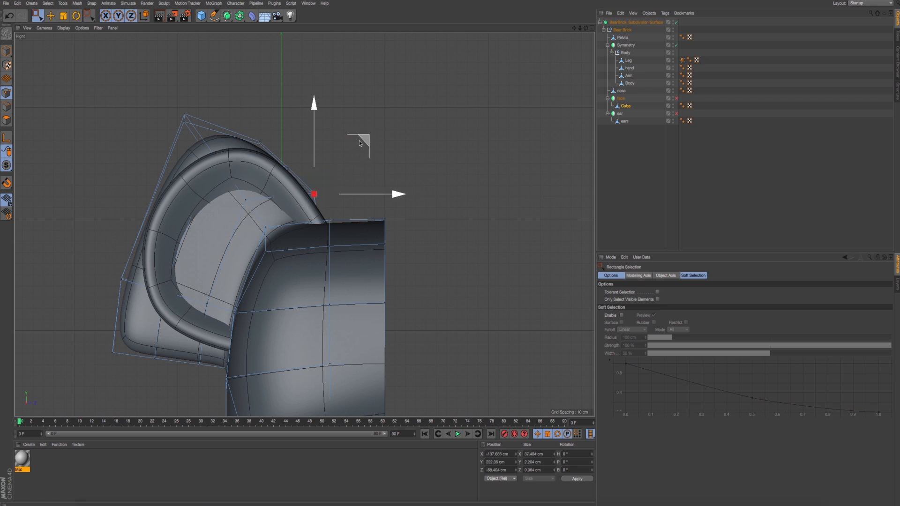
{"action": "left_click_drag", "start_coordinate": [362, 140], "coordinate": [364, 152]}
- Turn on X-Ray display for the ears mesh and its parent ear symmetry object
{"action": "left_click", "coordinate": [625, 121]}
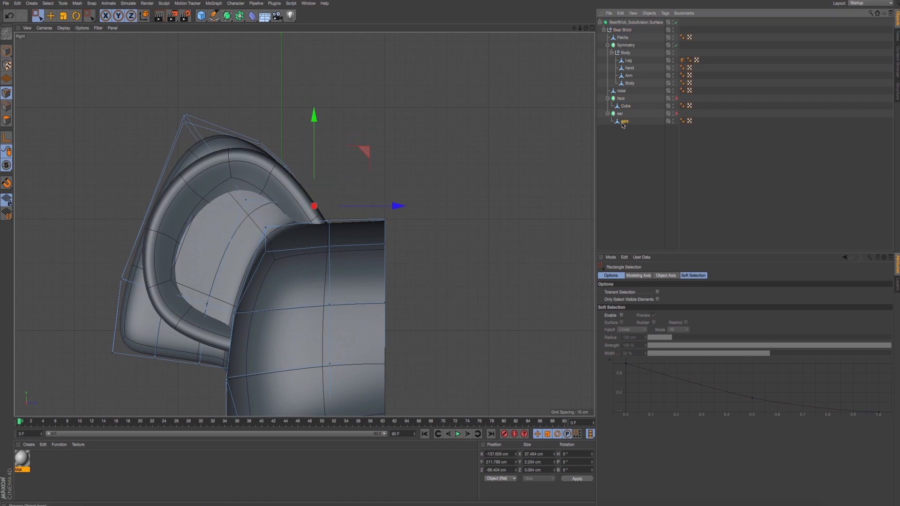
{"action": "left_click", "coordinate": [641, 337]}
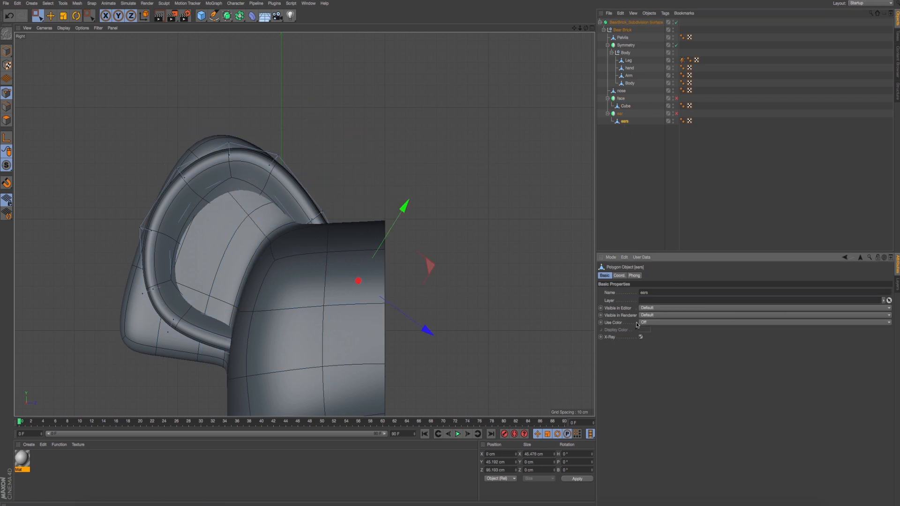
{"action": "left_click", "coordinate": [621, 114]}
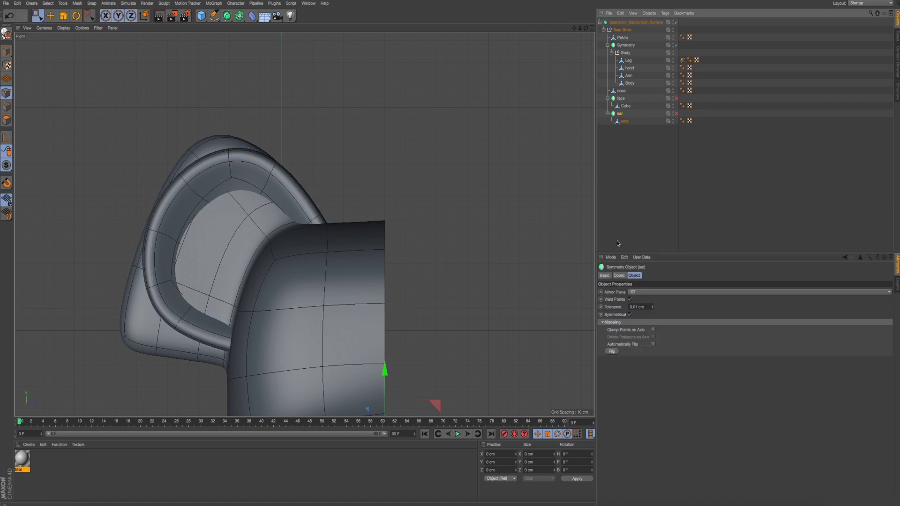
{"action": "left_click", "coordinate": [605, 276]}
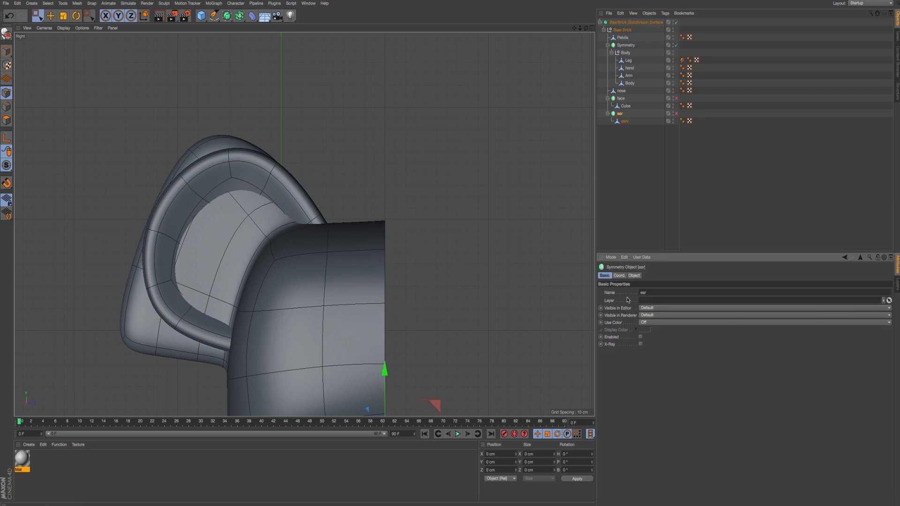
- Turn off the BearBrick subdivision surface to expose the low-poly cage, and return to the right view of the ear
{"action": "key", "text": "F1"}
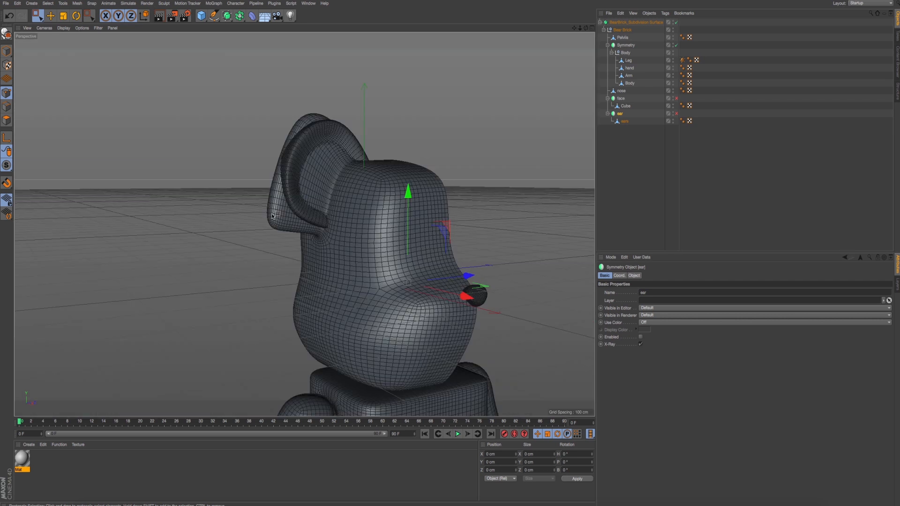
{"action": "key", "text": "F5"}
{"action": "key", "text": "F4"}
{"action": "left_click", "coordinate": [676, 22]}
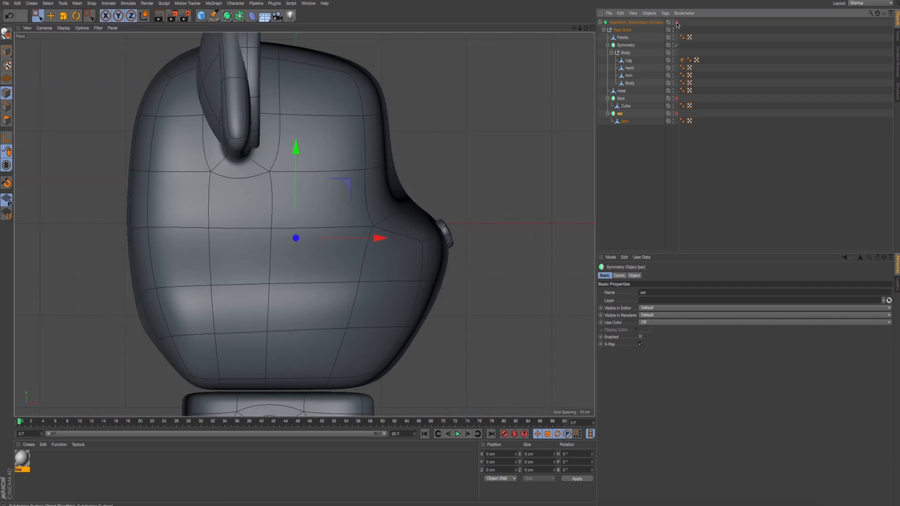
{"action": "key", "text": "F5"}
{"action": "key", "text": "F3"}
{"action": "scroll", "coordinate": [190, 282], "scroll_direction": "down", "scroll_amount": 4}
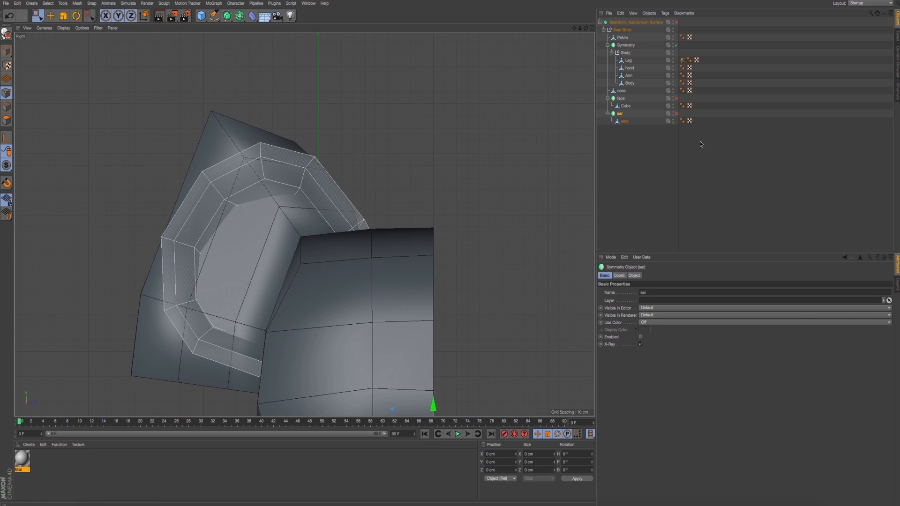
- Select the Cube mesh and lower the upper inner points of the ear block's end face in the right view
{"action": "left_click", "coordinate": [626, 123]}
{"action": "left_click", "coordinate": [626, 128]}
{"action": "left_click", "coordinate": [626, 107]}
{"action": "left_click_drag", "start_coordinate": [161, 86], "coordinate": [245, 145]}
{"action": "left_click_drag", "start_coordinate": [266, 195], "coordinate": [305, 231]}
{"action": "left_click_drag", "start_coordinate": [329, 157], "coordinate": [334, 178]}
{"action": "middle_click_drag", "start_coordinate": [331, 212], "coordinate": [330, 203], "text": "alt"}
{"action": "left_click_drag", "start_coordinate": [363, 211], "coordinate": [365, 212]}
{"action": "middle_click_drag", "start_coordinate": [301, 230], "coordinate": [304, 198], "text": "alt"}
- Raise the block's lower inner points and the bottom edge points nearest the head towards the ear's lower rim
{"action": "left_click_drag", "start_coordinate": [230, 272], "coordinate": [246, 288]}
{"action": "left_click_drag", "start_coordinate": [287, 222], "coordinate": [290, 209]}
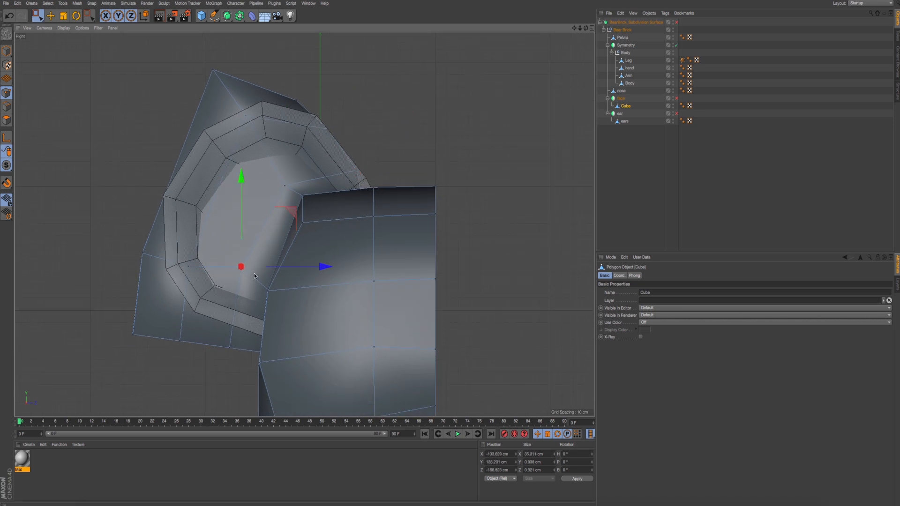
{"action": "left_click_drag", "start_coordinate": [238, 361], "coordinate": [239, 362]}
{"action": "left_click_drag", "start_coordinate": [280, 292], "coordinate": [285, 269]}
- Switch to the perspective view and limit the Rectangle Selection tool to visible elements only
{"action": "middle_click", "coordinate": [262, 260]}
{"action": "middle_click", "coordinate": [177, 211]}
{"action": "left_click_drag", "start_coordinate": [333, 205], "coordinate": [342, 238], "text": "alt"}
{"action": "right_click_drag", "start_coordinate": [341, 239], "coordinate": [317, 261], "text": "alt"}
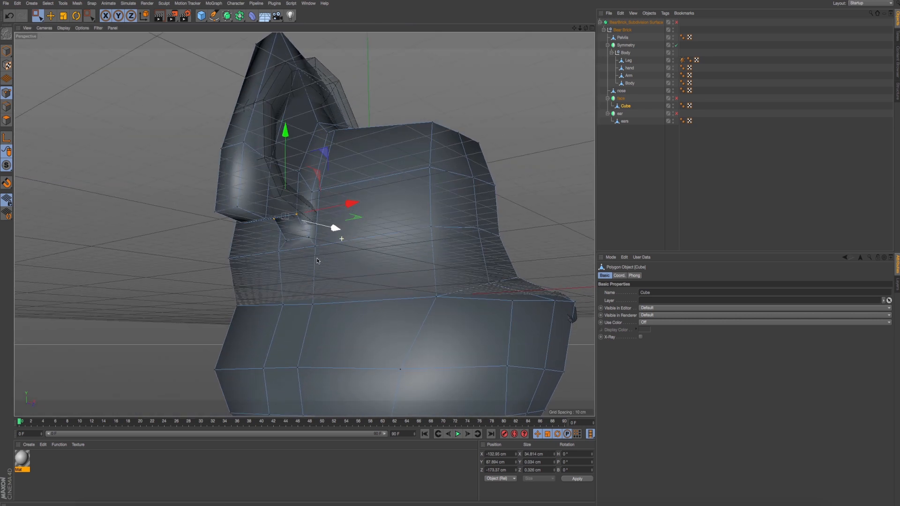
{"action": "left_click", "coordinate": [35, 15]}
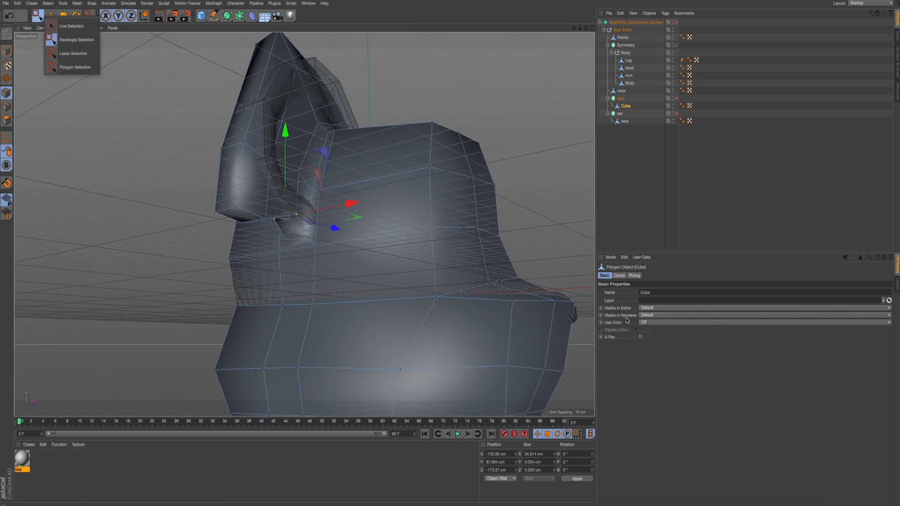
{"action": "left_click", "coordinate": [93, 56]}
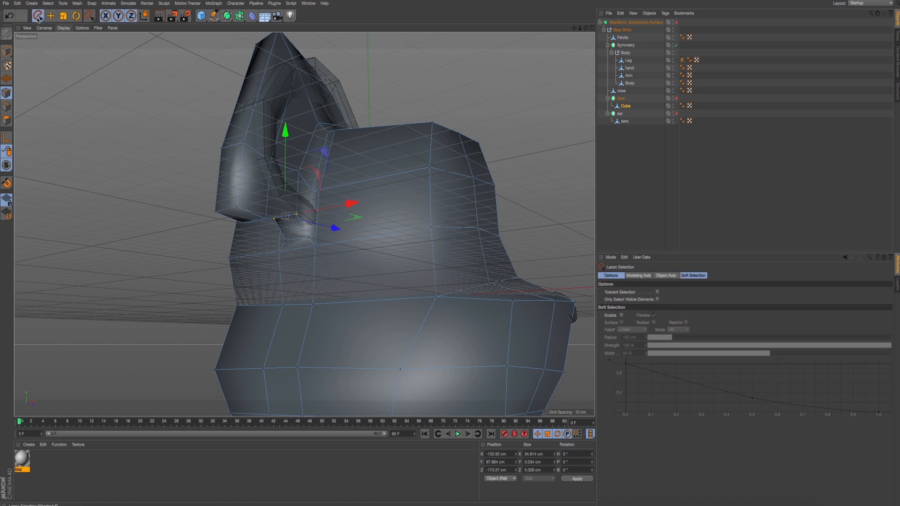
{"action": "left_click", "coordinate": [38, 20]}
{"action": "left_click", "coordinate": [70, 43]}
{"action": "left_click", "coordinate": [657, 300]}
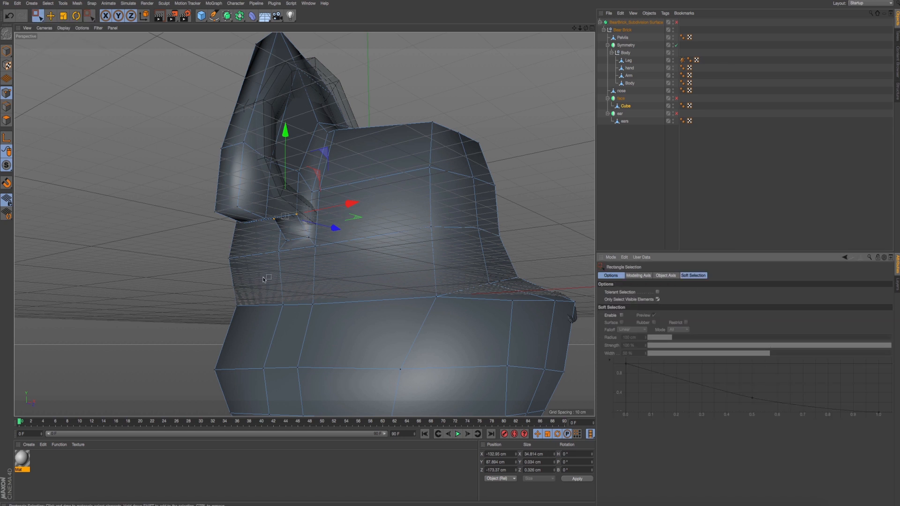
- Select the points where the ear's underside meets the head and raise them about 15 cm to the ear's lower rim
{"action": "left_click", "coordinate": [309, 231]}
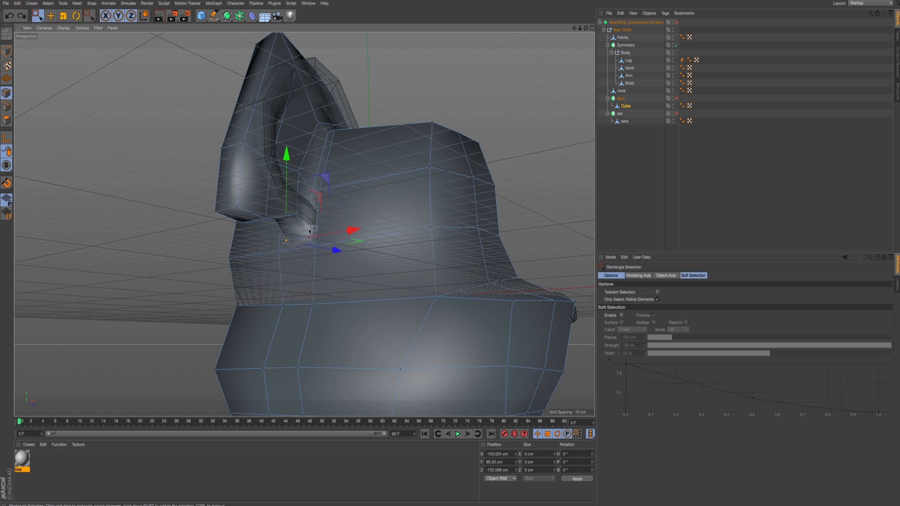
{"action": "left_click_drag", "start_coordinate": [307, 242], "coordinate": [306, 243], "text": "shift"}
{"action": "middle_click", "coordinate": [265, 284]}
{"action": "middle_click", "coordinate": [286, 289]}
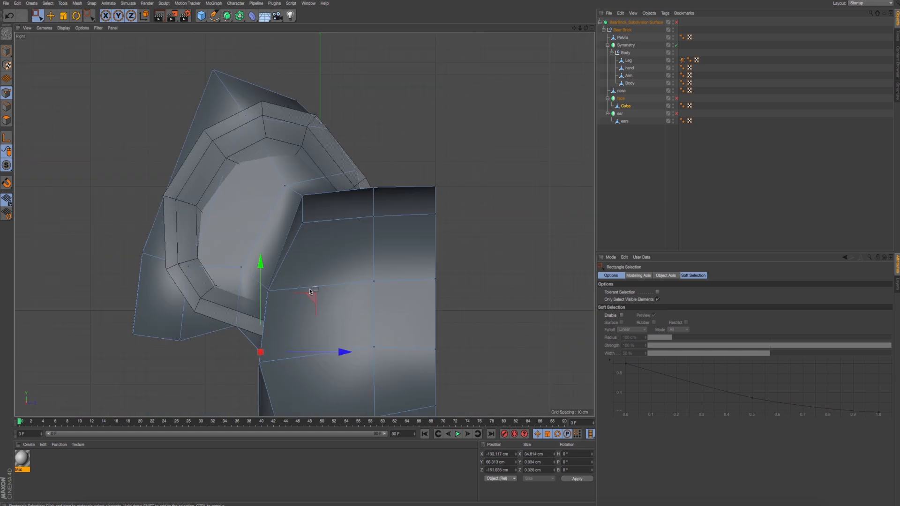
{"action": "left_click_drag", "start_coordinate": [261, 293], "coordinate": [260, 274]}
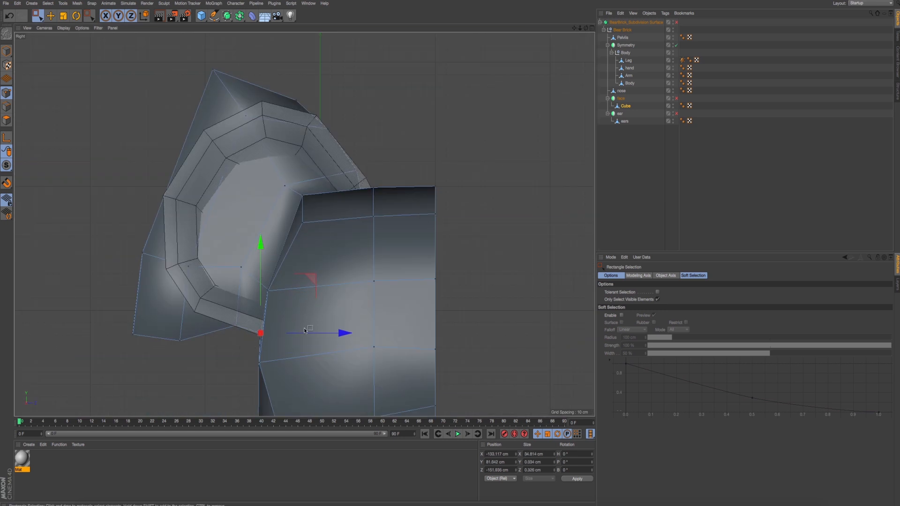
{"action": "left_click_drag", "start_coordinate": [310, 332], "coordinate": [312, 332]}
- In the perspective view, lower the points where the ear's upper edge meets the head and shift them slightly towards the ear
{"action": "middle_click", "coordinate": [353, 161]}
{"action": "middle_click", "coordinate": [344, 160]}
{"action": "middle_click", "coordinate": [287, 161]}
{"action": "middle_click", "coordinate": [287, 161]}
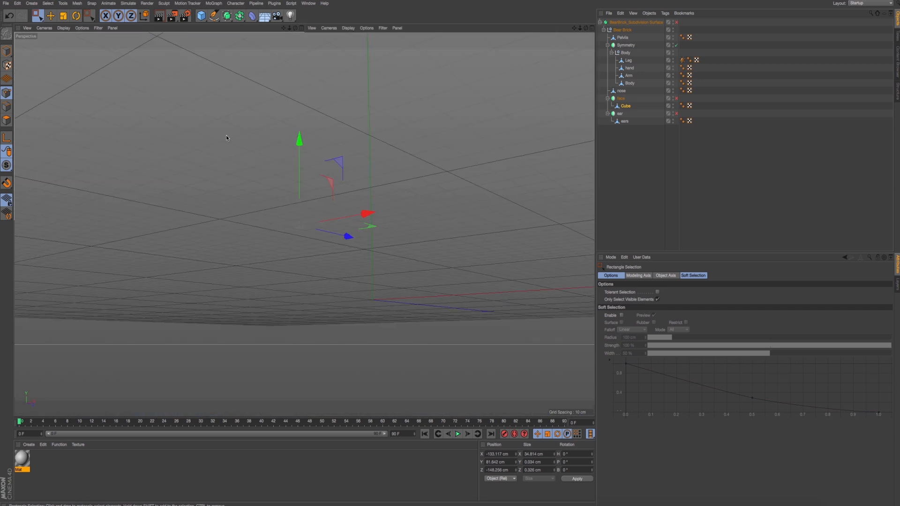
{"action": "left_click_drag", "start_coordinate": [301, 159], "coordinate": [342, 191], "text": "alt"}
{"action": "right_click_drag", "start_coordinate": [341, 191], "coordinate": [354, 172], "text": "alt"}
{"action": "mouse_move", "coordinate": [354, 172]}
{"action": "left_mouse_down", "text": "alt"}
{"action": "mouse_move", "coordinate": [370, 184]}
{"action": "mouse_move", "coordinate": [362, 179]}
{"action": "left_mouse_up", "text": "alt"}
{"action": "left_click", "coordinate": [369, 142]}
{"action": "left_click", "coordinate": [375, 111], "text": "shift"}
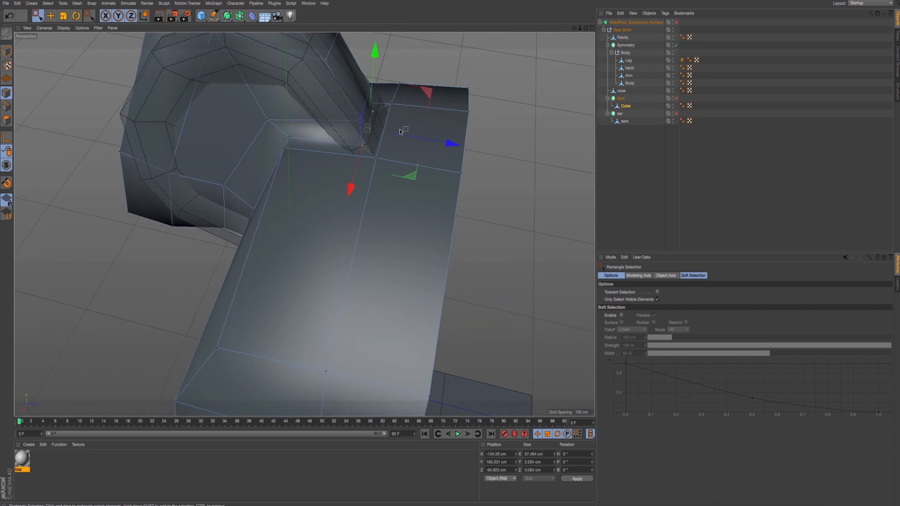
{"action": "left_click_drag", "start_coordinate": [450, 144], "coordinate": [444, 144]}
{"action": "left_click_drag", "start_coordinate": [410, 165], "coordinate": [423, 129], "text": "alt"}
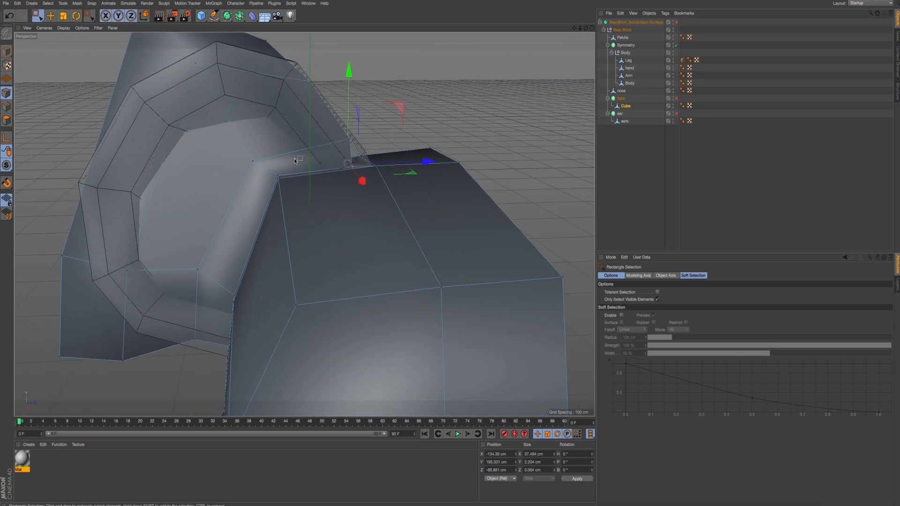
- Turn off Only Select Visible Elements and move the block's middle bottom points up onto the ear's lower rim in the right view
{"action": "middle_click", "coordinate": [297, 158]}
{"action": "middle_click", "coordinate": [296, 158]}
{"action": "middle_click", "coordinate": [295, 159]}
{"action": "middle_click", "coordinate": [208, 307]}
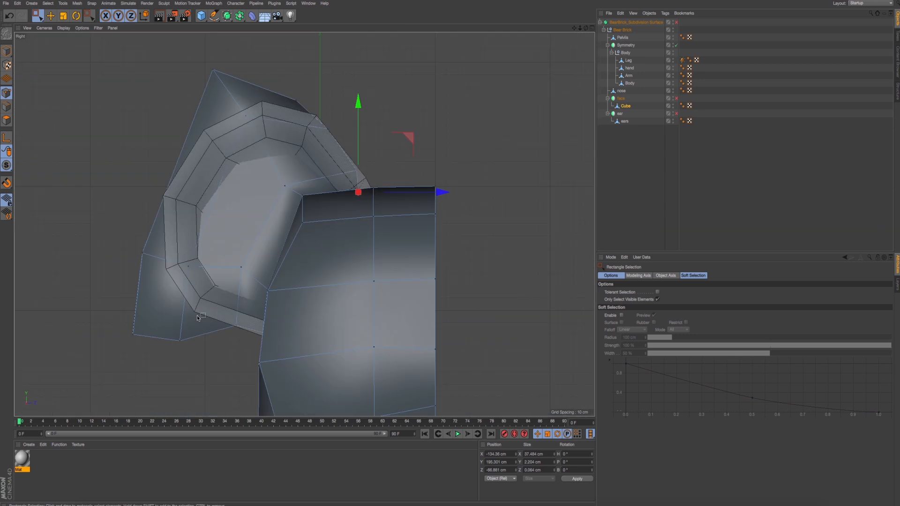
{"action": "left_click", "coordinate": [658, 299]}
{"action": "left_click_drag", "start_coordinate": [174, 322], "coordinate": [217, 380]}
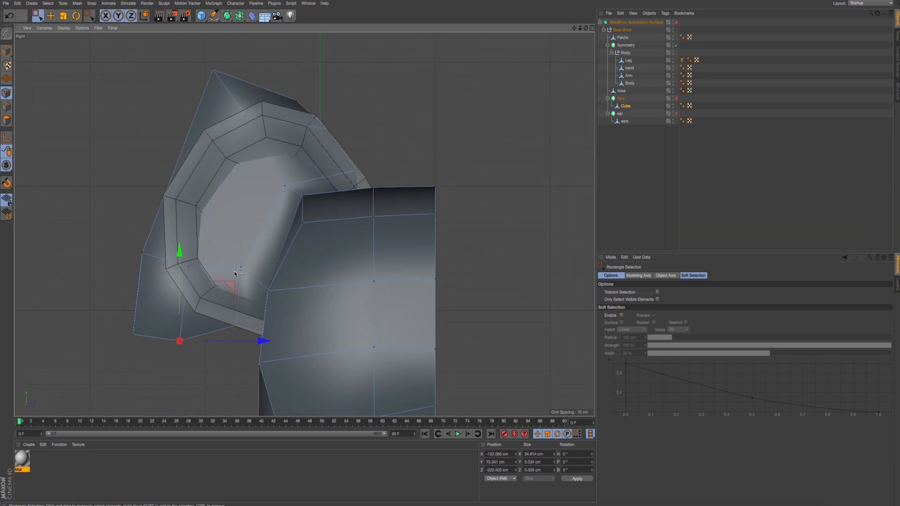
{"action": "left_click_drag", "start_coordinate": [180, 341], "coordinate": [189, 308]}
- Move the block's outer side points up and inward, and bring its outer top corner points down to the ear's rim
{"action": "left_click_drag", "start_coordinate": [73, 285], "coordinate": [190, 383]}
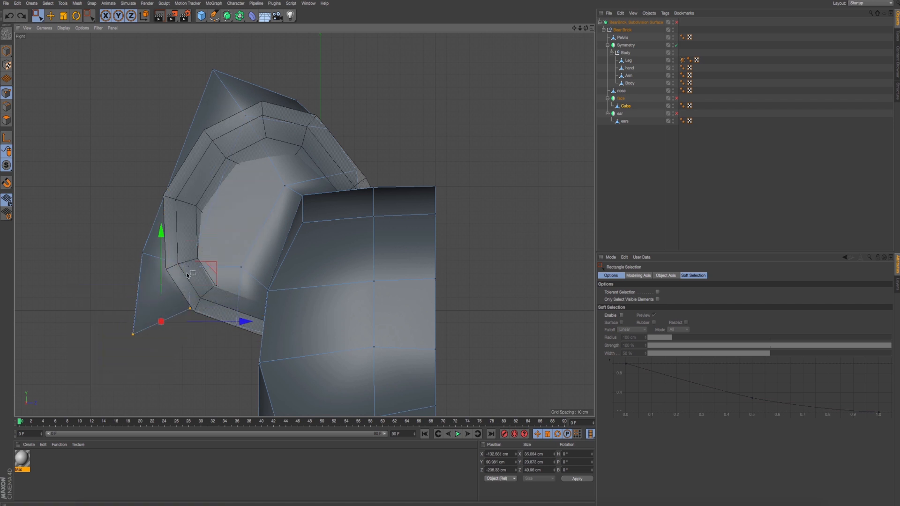
{"action": "left_click_drag", "start_coordinate": [131, 227], "coordinate": [206, 281]}
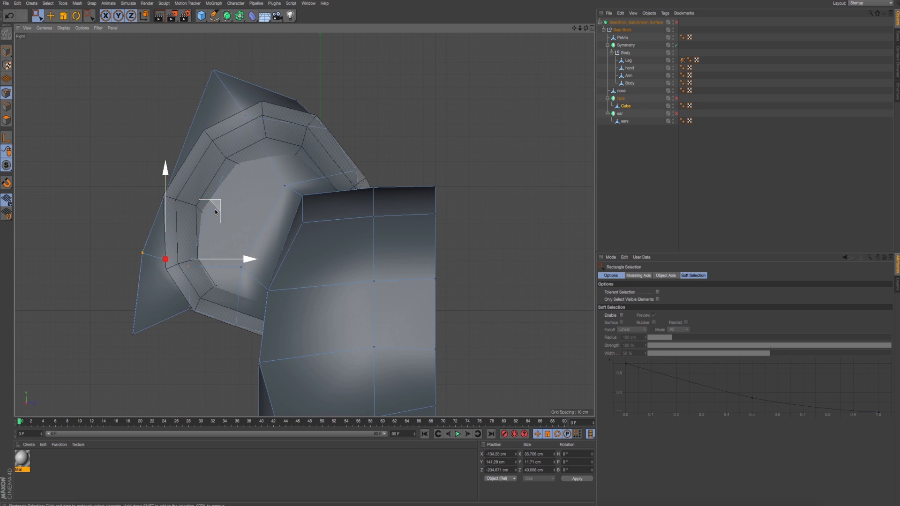
{"action": "left_click_drag", "start_coordinate": [217, 202], "coordinate": [228, 181]}
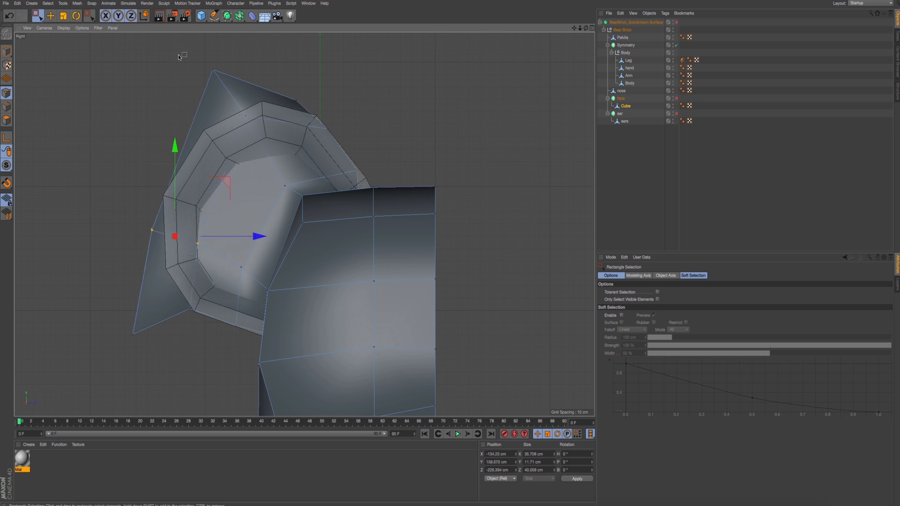
{"action": "left_click_drag", "start_coordinate": [166, 51], "coordinate": [244, 116]}
{"action": "left_click_drag", "start_coordinate": [279, 45], "coordinate": [290, 88]}
- Shift the outer top corner points further down and outward along the curve of the ear's rim
{"action": "left_click_drag", "start_coordinate": [272, 178], "coordinate": [302, 202]}
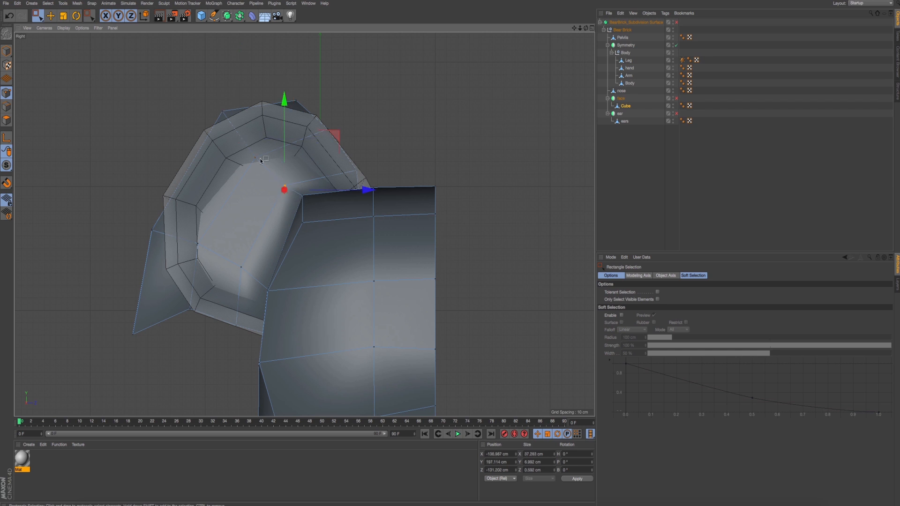
{"action": "left_click_drag", "start_coordinate": [244, 147], "coordinate": [265, 169]}
{"action": "left_click_drag", "start_coordinate": [206, 93], "coordinate": [249, 134]}
{"action": "left_click_drag", "start_coordinate": [272, 56], "coordinate": [266, 65]}
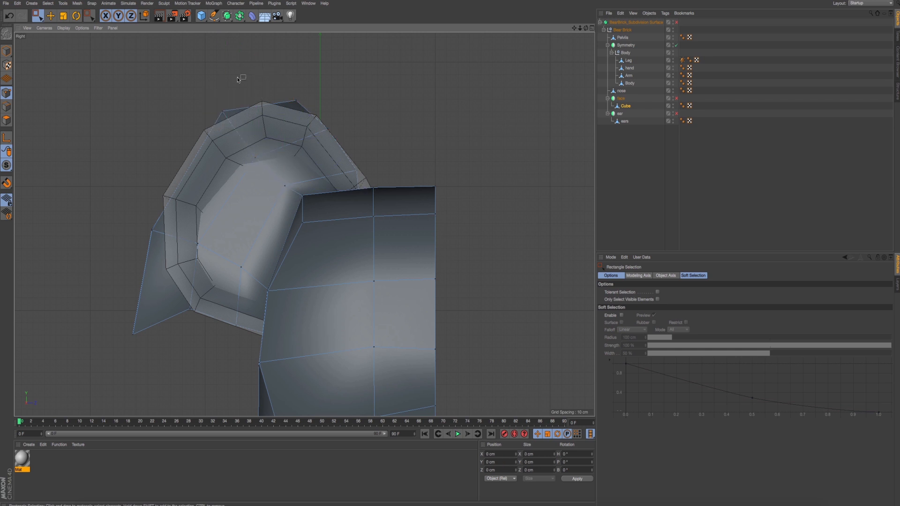
{"action": "left_click_drag", "start_coordinate": [261, 96], "coordinate": [197, 136]}
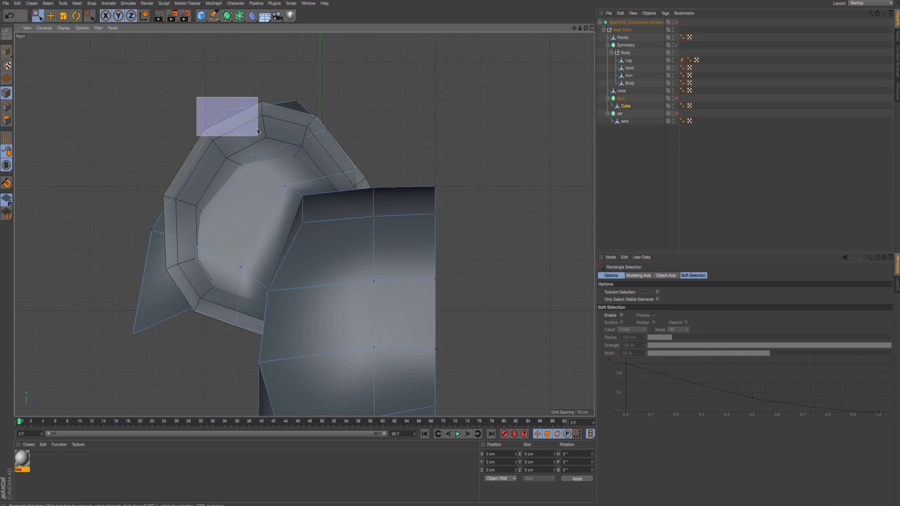
{"action": "left_click_drag", "start_coordinate": [270, 66], "coordinate": [258, 77]}
- Raise the outer side points again and pull the outer bottom corner points up and inward onto the ear's rim
{"action": "left_click_drag", "start_coordinate": [126, 209], "coordinate": [188, 247]}
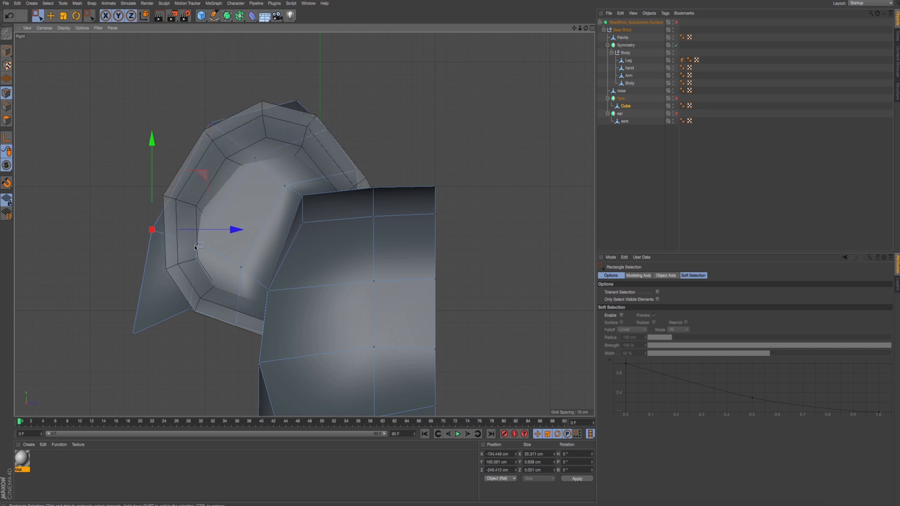
{"action": "left_click_drag", "start_coordinate": [203, 178], "coordinate": [210, 155]}
{"action": "left_click_drag", "start_coordinate": [82, 296], "coordinate": [186, 364]}
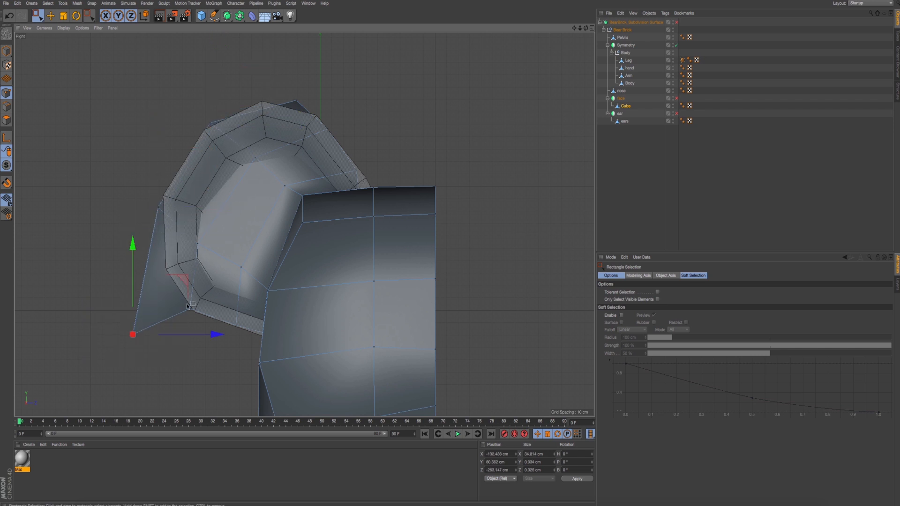
{"action": "left_click_drag", "start_coordinate": [187, 278], "coordinate": [220, 224]}
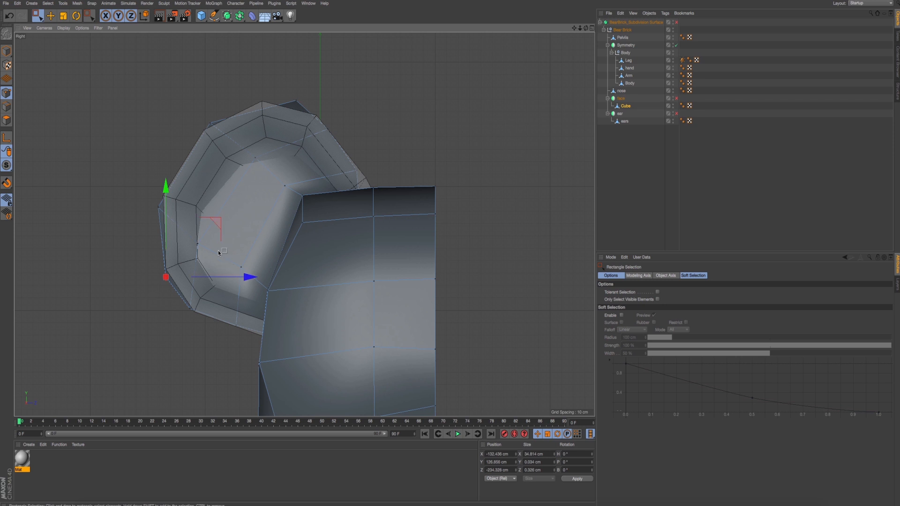
- Nudge the upper inner points up, shift the top edge points outward along the rim, and turn the subdivision surface back on
{"action": "left_click_drag", "start_coordinate": [228, 228], "coordinate": [180, 274]}
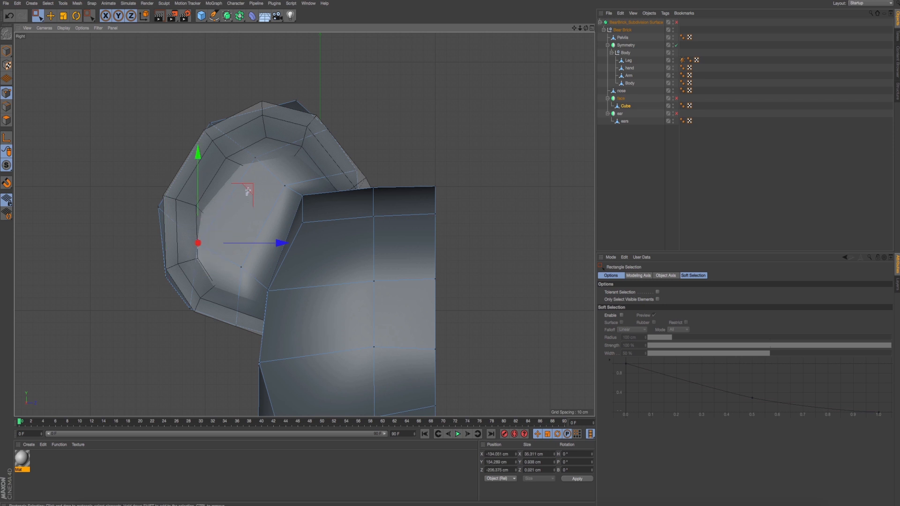
{"action": "left_click_drag", "start_coordinate": [182, 227], "coordinate": [274, 293]}
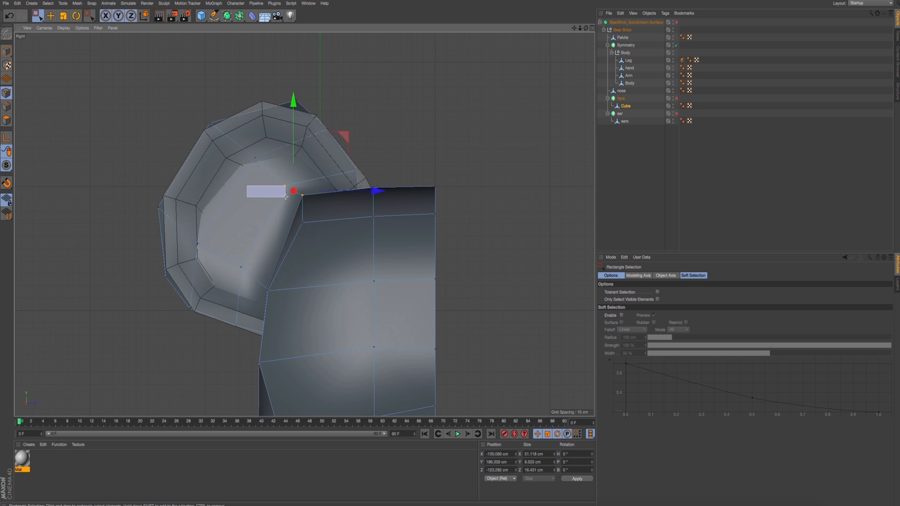
{"action": "left_click_drag", "start_coordinate": [285, 197], "coordinate": [289, 187]}
{"action": "left_click_drag", "start_coordinate": [341, 132], "coordinate": [340, 132]}
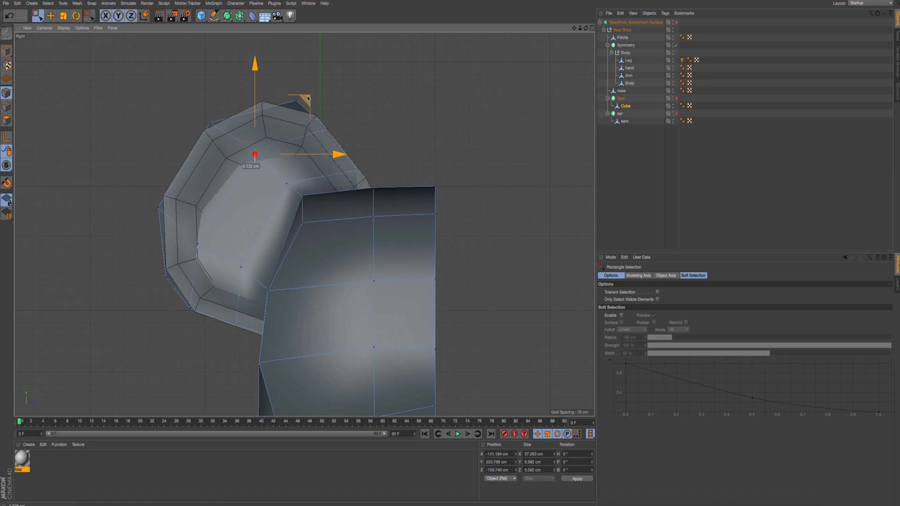
{"action": "left_click_drag", "start_coordinate": [280, 81], "coordinate": [387, 127]}
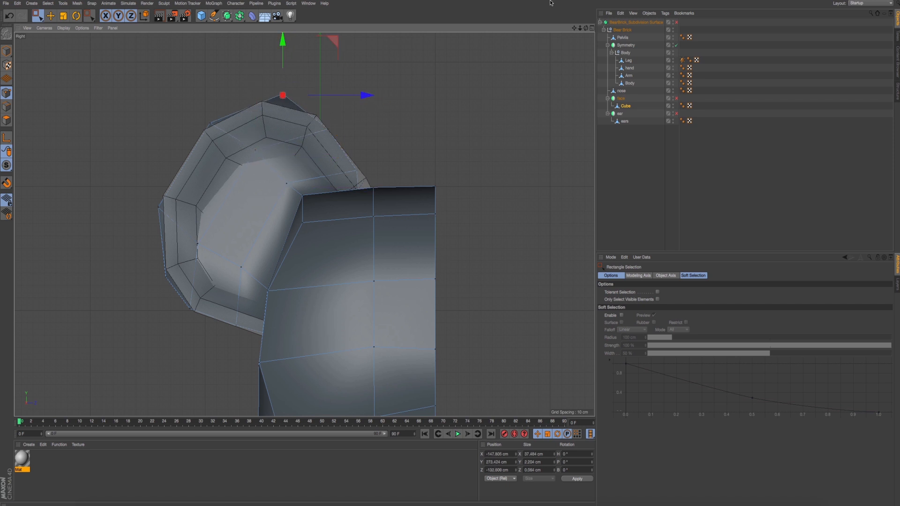
{"action": "left_click", "coordinate": [676, 23]}
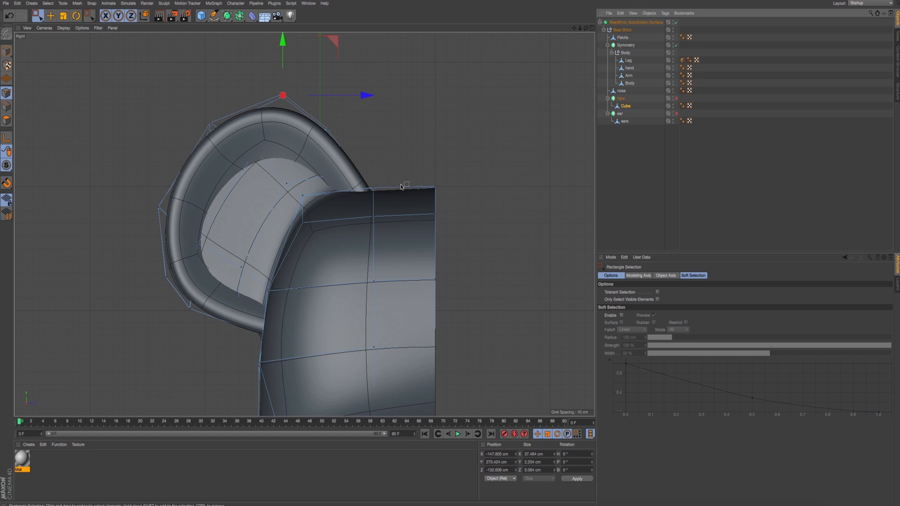
- Hide the existing ears object and shift the new ear's inner points beside the top of the head slightly toward the ear
{"action": "middle_click", "coordinate": [385, 183]}
{"action": "middle_click", "coordinate": [211, 170]}
{"action": "left_click_drag", "start_coordinate": [210, 169], "coordinate": [334, 172], "text": "alt"}
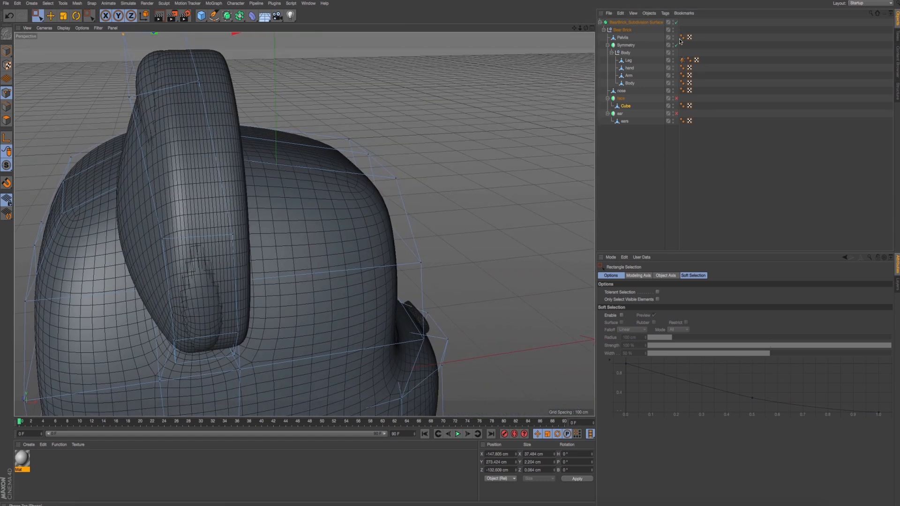
{"action": "left_click", "coordinate": [674, 121]}
{"action": "middle_click", "coordinate": [360, 208]}
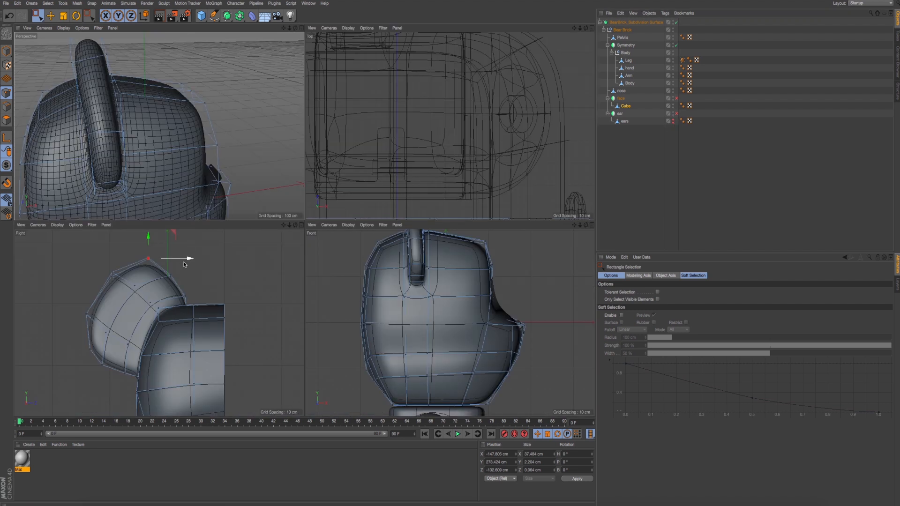
{"action": "middle_click", "coordinate": [190, 268]}
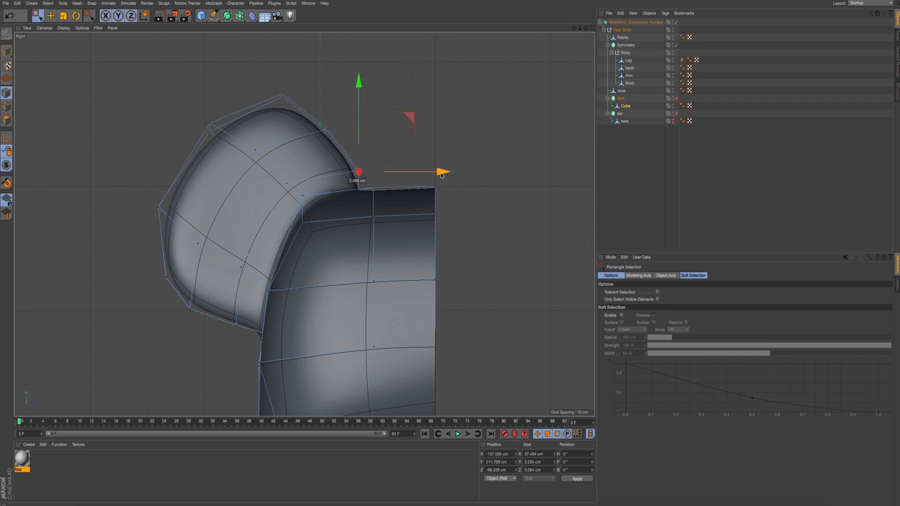
{"action": "left_click_drag", "start_coordinate": [441, 176], "coordinate": [434, 176]}
- Raise the ear's topmost outline points slightly, and nudge the upper outer corner points up and outward
{"action": "left_click_drag", "start_coordinate": [270, 89], "coordinate": [346, 137]}
{"action": "left_click_drag", "start_coordinate": [251, 72], "coordinate": [318, 109]}
{"action": "left_click_drag", "start_coordinate": [336, 42], "coordinate": [336, 37]}
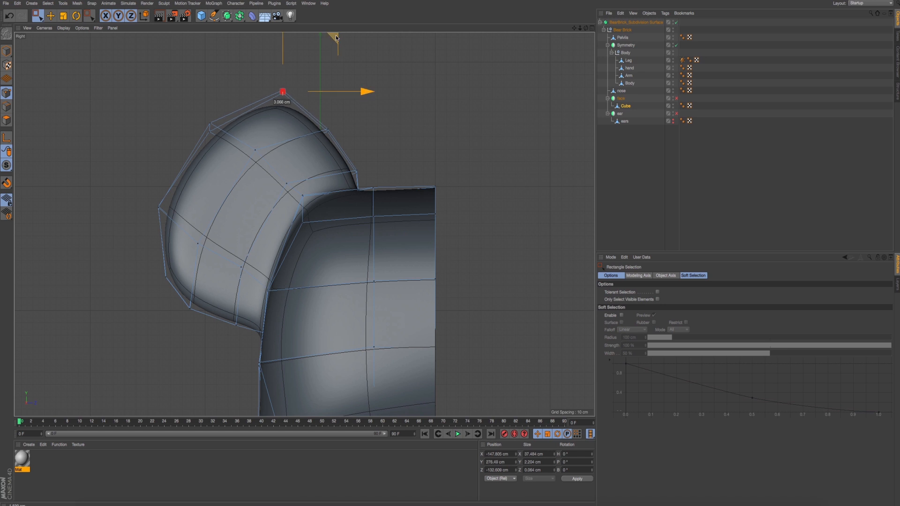
{"action": "left_click_drag", "start_coordinate": [158, 94], "coordinate": [240, 124]}
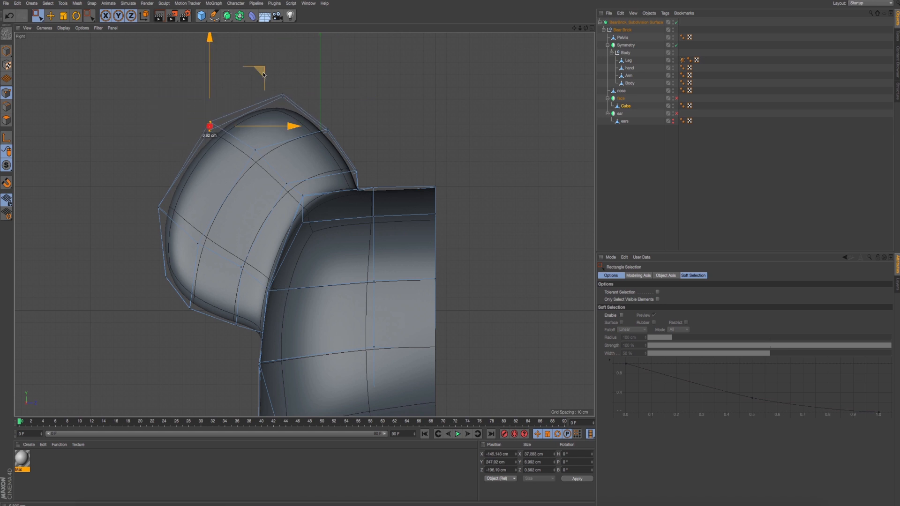
{"action": "left_click_drag", "start_coordinate": [263, 74], "coordinate": [260, 69]}
- Pull the ear's outer side points outward and shift the lower inner face points slightly down and outward
{"action": "left_click_drag", "start_coordinate": [125, 184], "coordinate": [162, 217]}
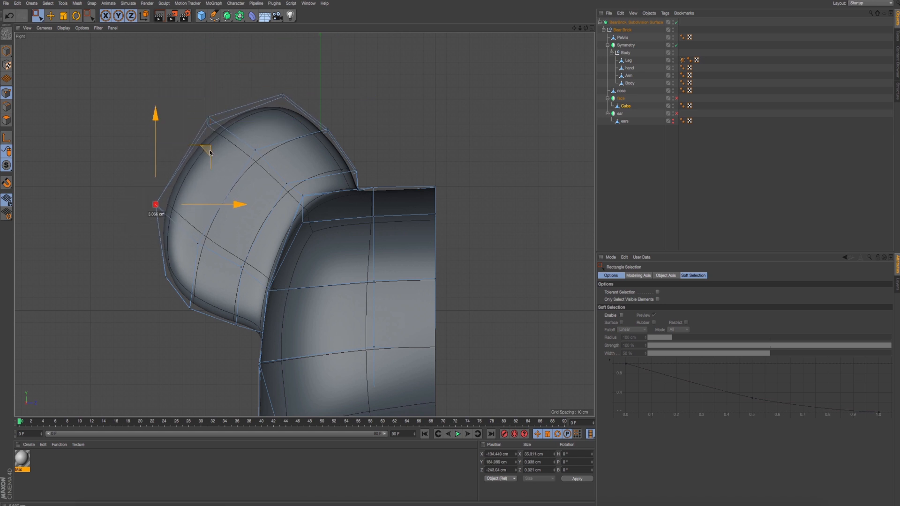
{"action": "left_click_drag", "start_coordinate": [180, 280], "coordinate": [181, 281]}
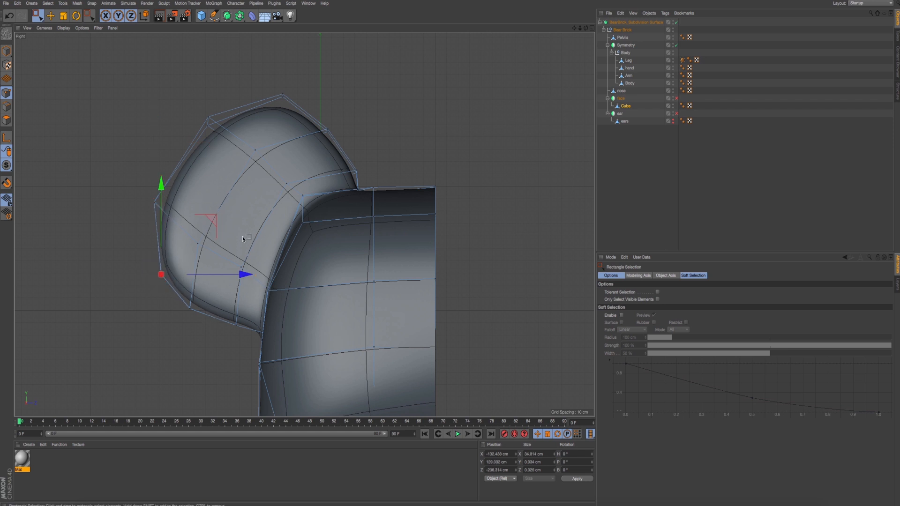
{"action": "left_click_drag", "start_coordinate": [234, 260], "coordinate": [269, 269]}
{"action": "left_click_drag", "start_coordinate": [290, 218], "coordinate": [287, 223]}
- Compare the new ear with the existing one from the front view and shift its upper points forward along X to straighten it
{"action": "middle_click", "coordinate": [277, 211]}
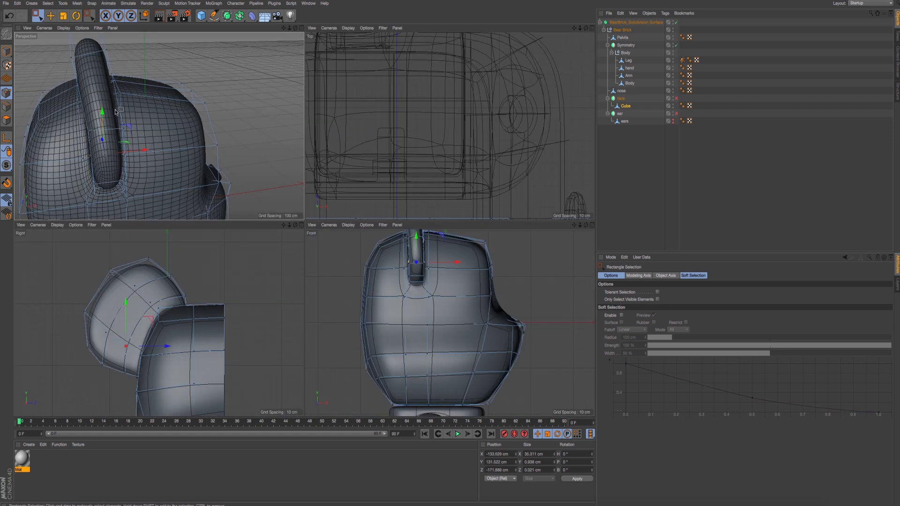
{"action": "middle_click", "coordinate": [237, 194]}
{"action": "left_click_drag", "start_coordinate": [235, 194], "coordinate": [226, 246], "text": "alt"}
{"action": "middle_click", "coordinate": [225, 248]}
{"action": "middle_click", "coordinate": [158, 319]}
{"action": "middle_click", "coordinate": [320, 297]}
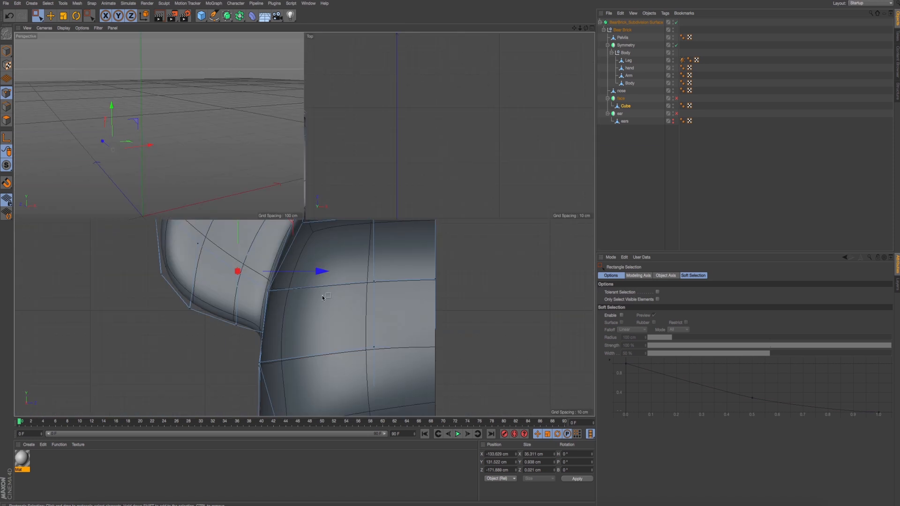
{"action": "middle_click", "coordinate": [323, 293]}
{"action": "middle_click_drag", "start_coordinate": [286, 186], "coordinate": [308, 342], "text": "alt"}
{"action": "scroll", "coordinate": [266, 236], "scroll_direction": "up", "scroll_amount": 3}
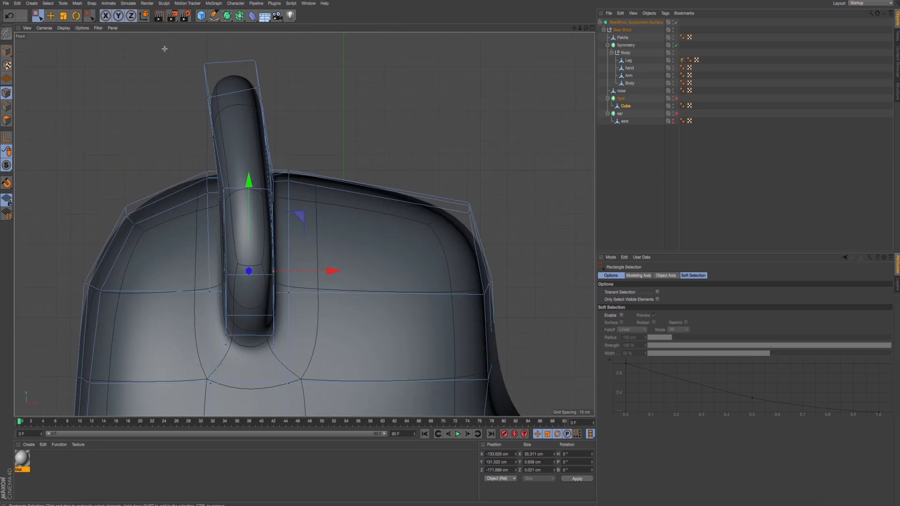
{"action": "left_click_drag", "start_coordinate": [165, 48], "coordinate": [339, 145]}
{"action": "left_click_drag", "start_coordinate": [316, 103], "coordinate": [328, 103]}
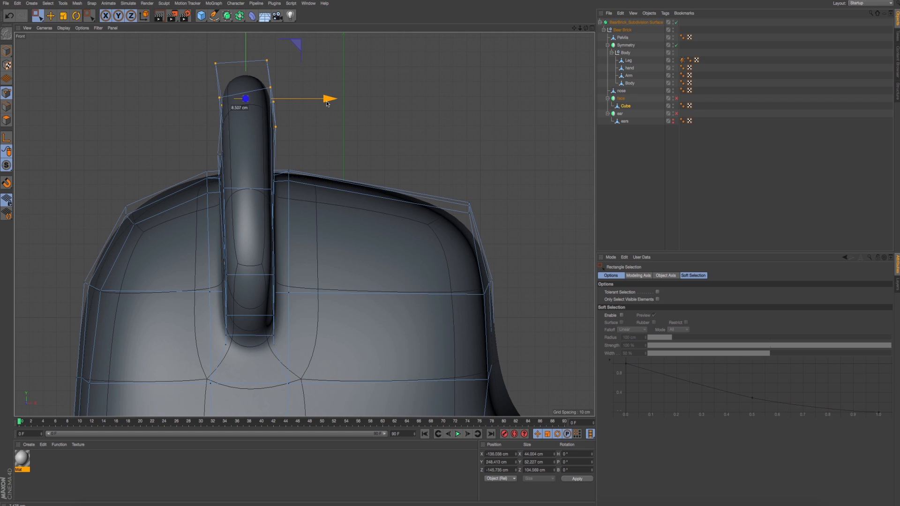
{"action": "key", "text": "ctrl+z"}
{"action": "left_click", "coordinate": [673, 121]}
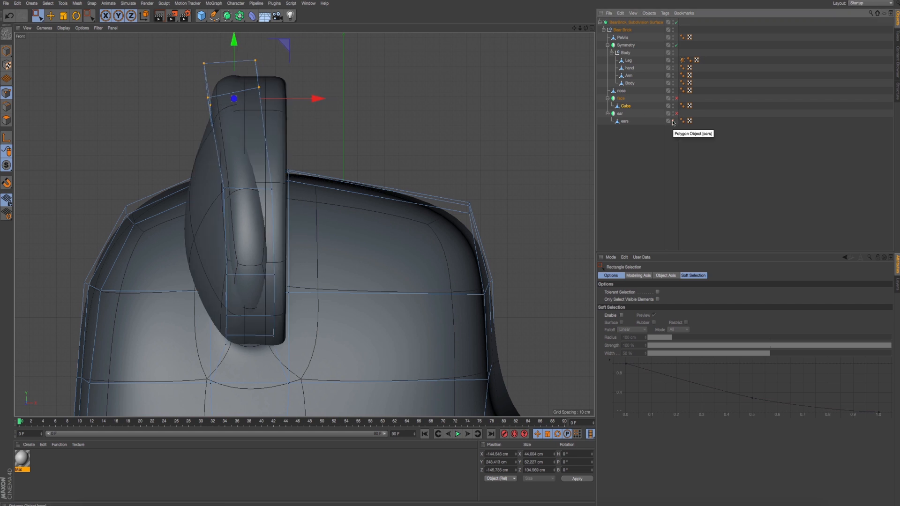
{"action": "left_click", "coordinate": [673, 122]}
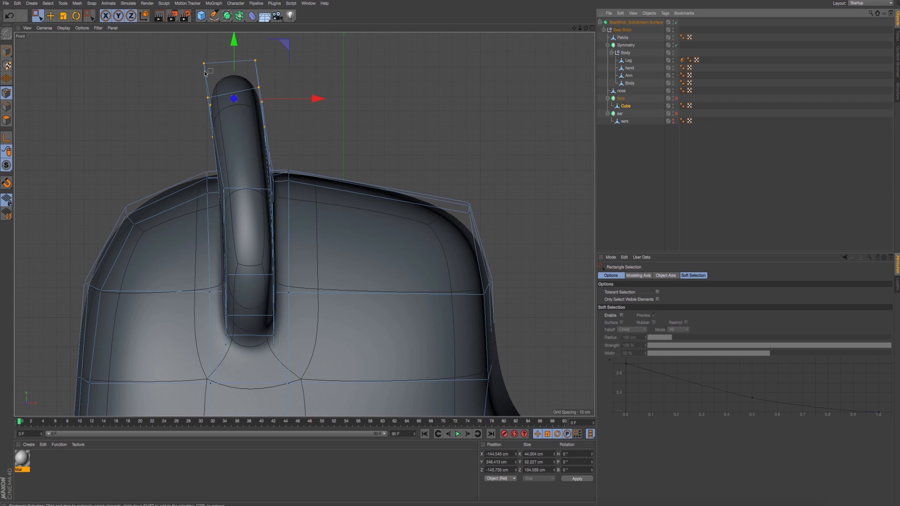
{"action": "left_click_drag", "start_coordinate": [307, 98], "coordinate": [317, 102]}
- Shift the ear's topmost point rows forward along X, one row at a time, to line them up with the ear's base
{"action": "left_click_drag", "start_coordinate": [181, 48], "coordinate": [323, 88]}
{"action": "left_click_drag", "start_coordinate": [187, 51], "coordinate": [286, 78]}
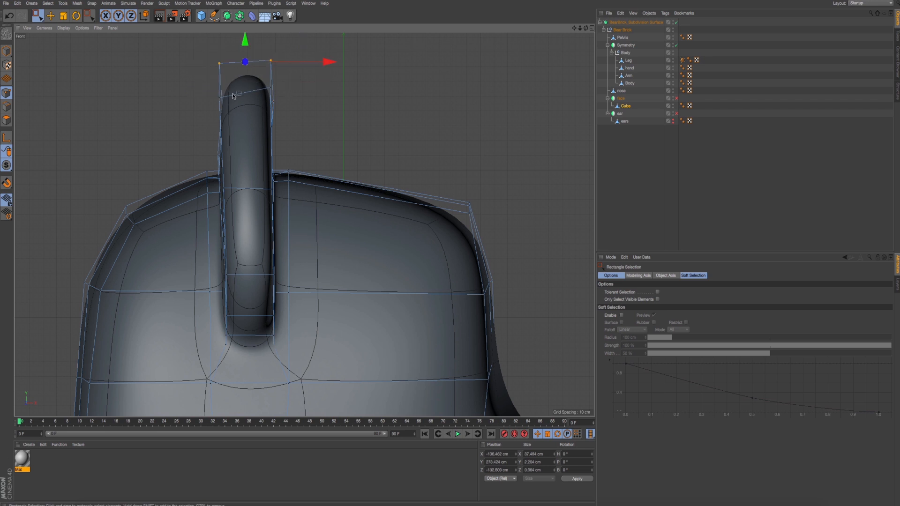
{"action": "left_click_drag", "start_coordinate": [206, 89], "coordinate": [296, 116]}
{"action": "left_click_drag", "start_coordinate": [187, 76], "coordinate": [287, 102]}
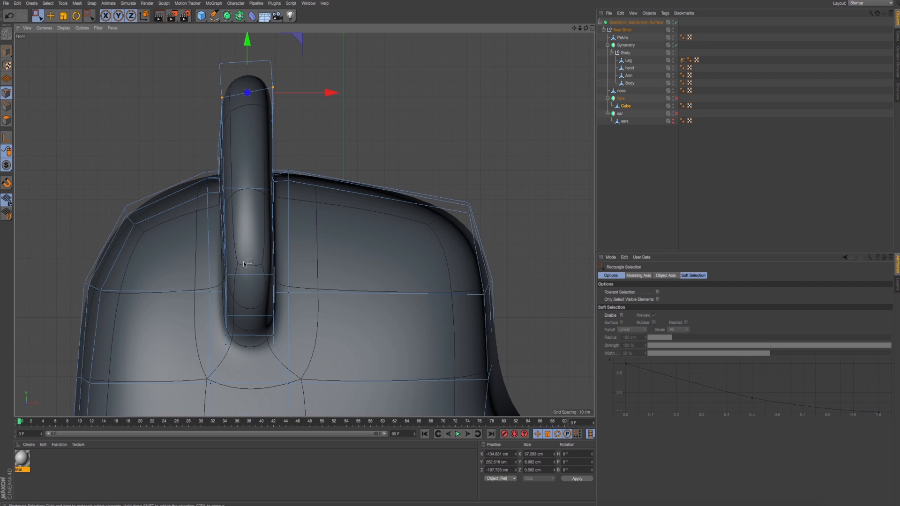
- Switch to polygon mode with the Move tool and select the polygons on the outer part of the ear
{"action": "middle_click", "coordinate": [228, 173]}
{"action": "middle_click", "coordinate": [163, 159]}
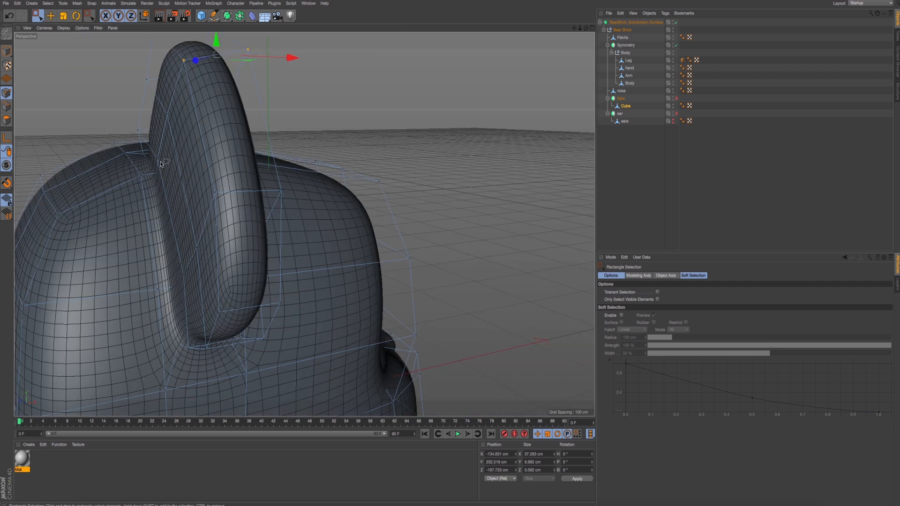
{"action": "left_click_drag", "start_coordinate": [214, 167], "coordinate": [192, 157], "text": "alt"}
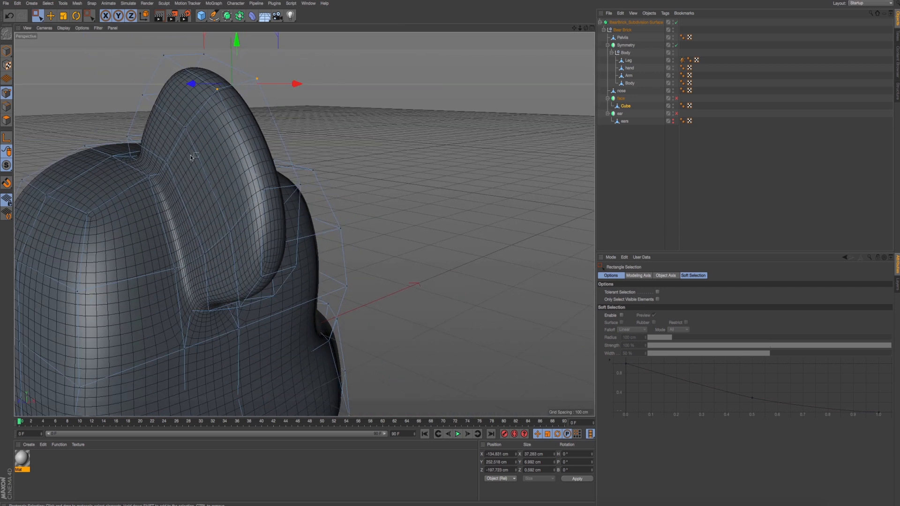
{"action": "left_click", "coordinate": [8, 121]}
{"action": "left_click", "coordinate": [51, 17]}
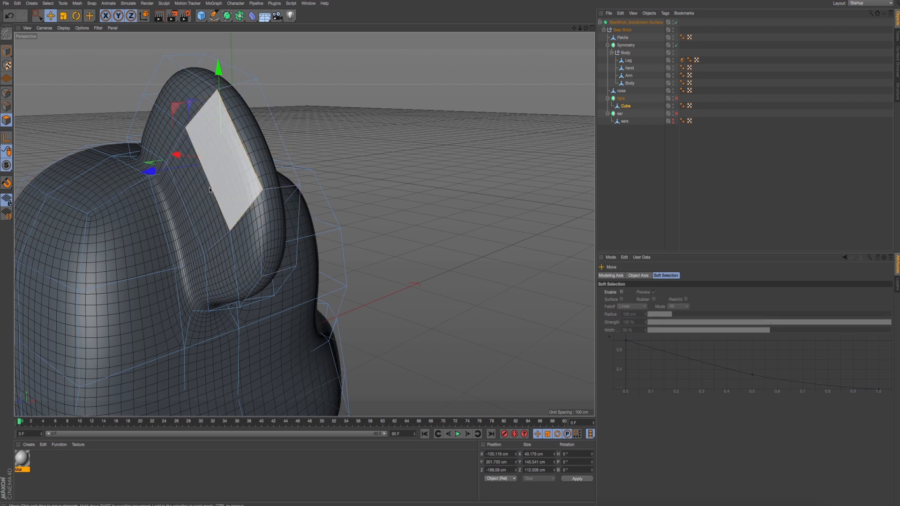
{"action": "left_click", "coordinate": [212, 211]}
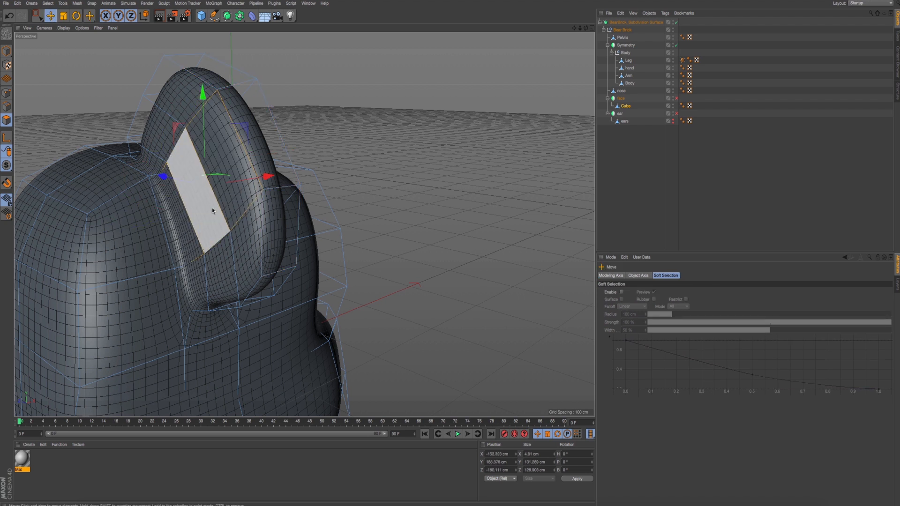
{"action": "left_click_drag", "start_coordinate": [163, 177], "coordinate": [155, 175]}
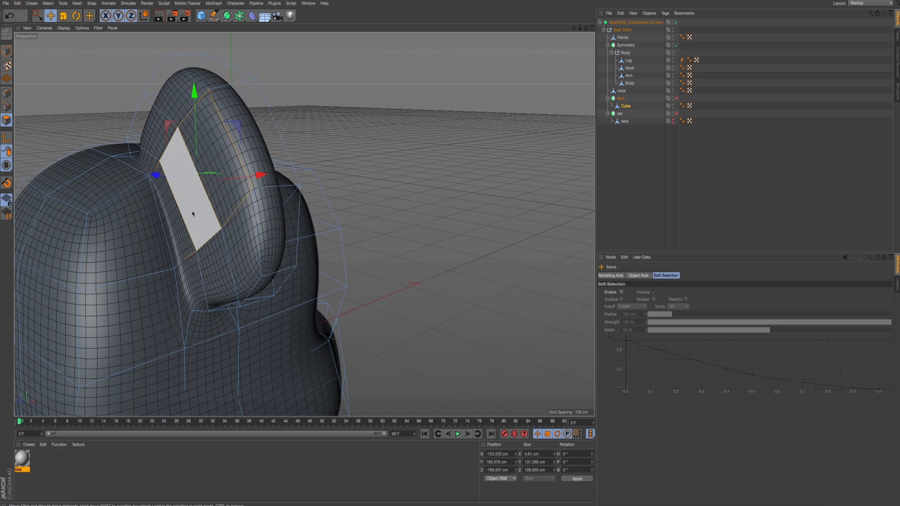
{"action": "middle_click", "coordinate": [193, 213]}
{"action": "key", "text": "ctrl+z"}
{"action": "left_click_drag", "start_coordinate": [436, 309], "coordinate": [432, 311]}
{"action": "key", "text": "ctrl+z"}
- Move the outer ear polygons on both faces backward along X so the ear leans toward the back of the head
{"action": "left_click_drag", "start_coordinate": [171, 178], "coordinate": [165, 225], "text": "alt"}
{"action": "left_click", "coordinate": [112, 305], "text": "shift"}
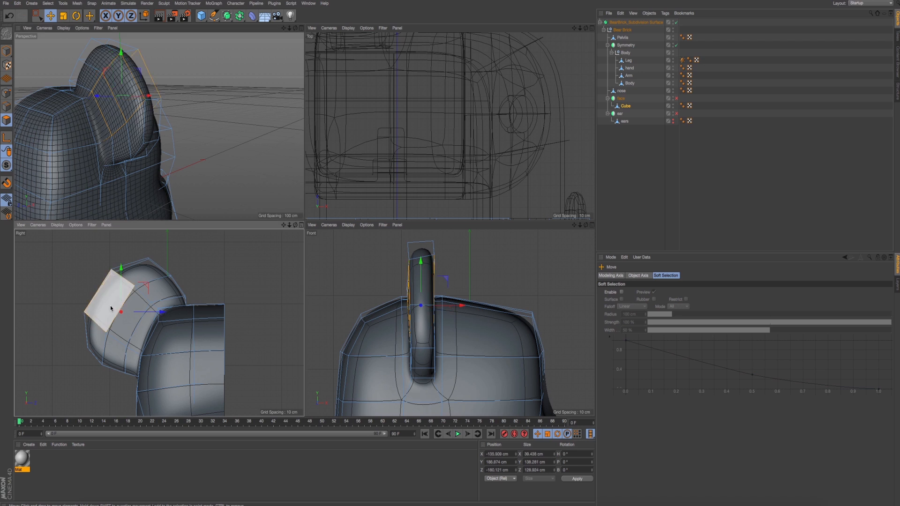
{"action": "left_click_drag", "start_coordinate": [139, 104], "coordinate": [153, 124], "text": "alt"}
{"action": "scroll", "coordinate": [181, 131], "scroll_direction": "up", "scroll_amount": 5}
{"action": "left_click_drag", "start_coordinate": [152, 125], "coordinate": [161, 138], "text": "alt"}
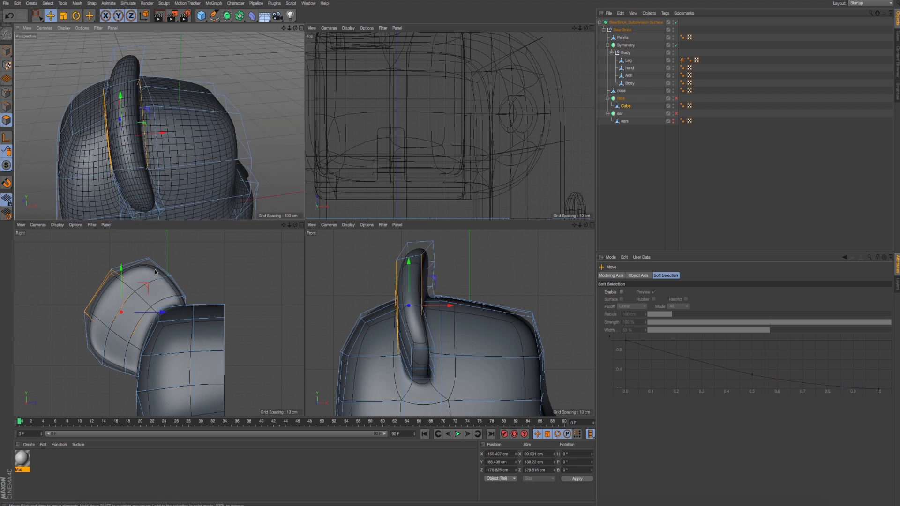
- Shift the selected outer ear polygons slightly up and away from the head in the YZ plane
{"action": "middle_click", "coordinate": [156, 170]}
{"action": "left_click_drag", "start_coordinate": [267, 277], "coordinate": [170, 258], "text": "alt"}
{"action": "scroll", "coordinate": [313, 259], "scroll_direction": "down", "scroll_amount": 4}
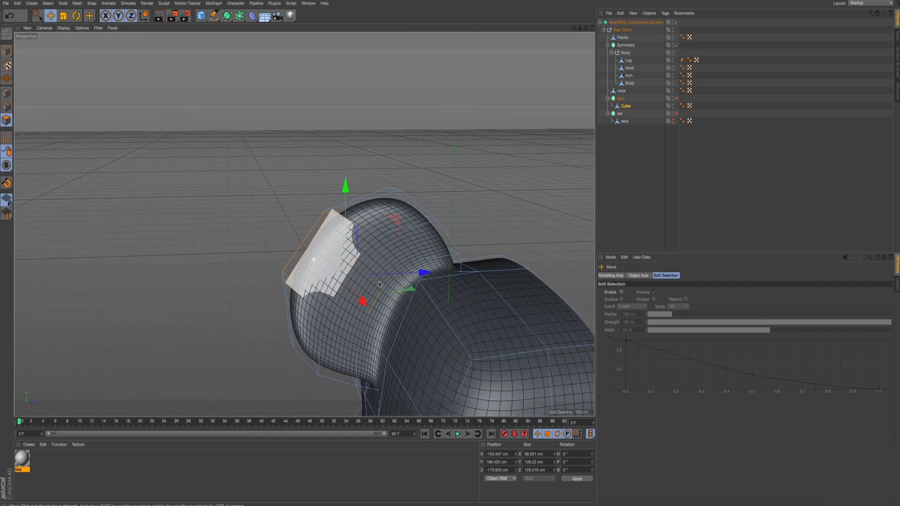
{"action": "left_click_drag", "start_coordinate": [379, 285], "coordinate": [281, 199], "text": "alt"}
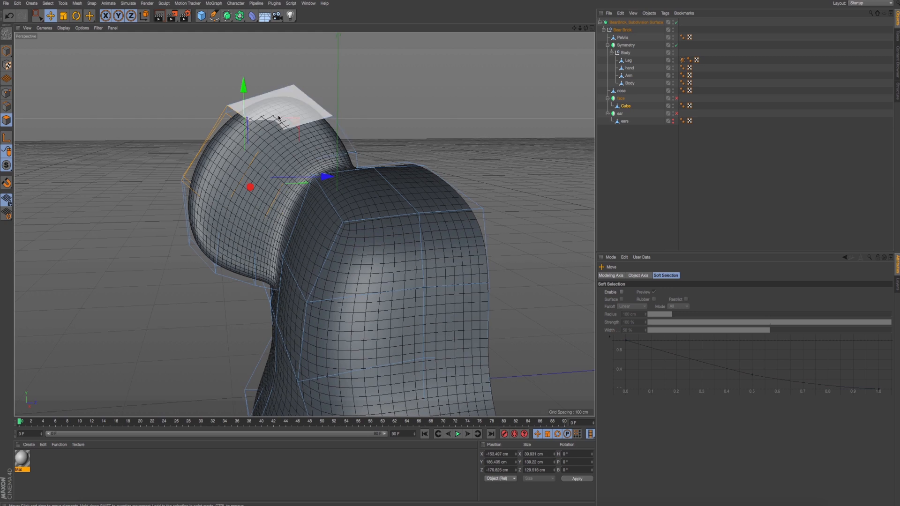
{"action": "left_click_drag", "start_coordinate": [244, 88], "coordinate": [244, 85]}
{"action": "key", "text": "ctrl+z"}
{"action": "left_click_drag", "start_coordinate": [294, 127], "coordinate": [256, 152]}
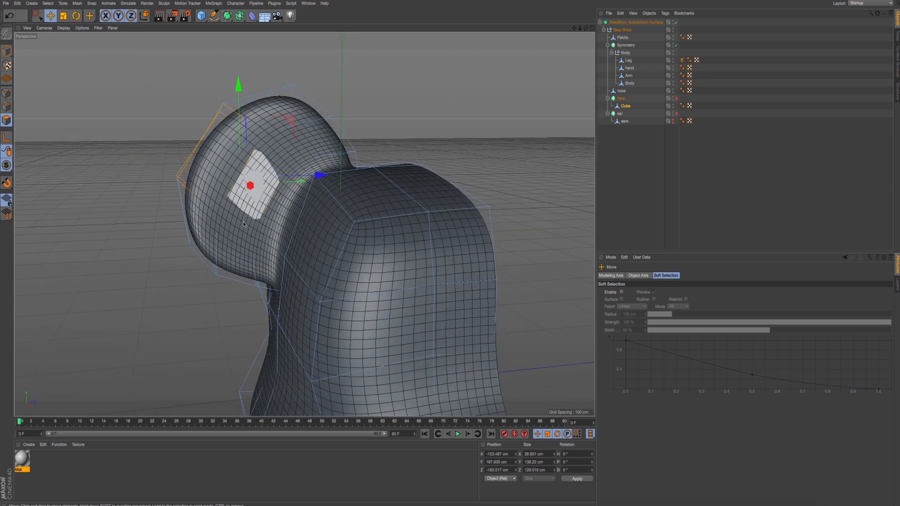
- Switch to model mode and examine the ear's shape against the head and body from several distances and angles
{"action": "left_click", "coordinate": [6, 52]}
{"action": "scroll", "coordinate": [230, 202], "scroll_direction": "down", "scroll_amount": 3}
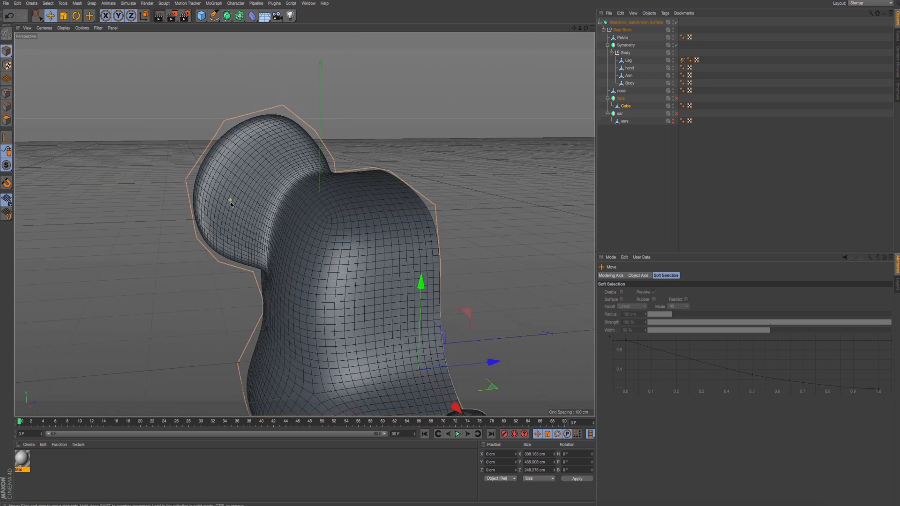
{"action": "left_click_drag", "start_coordinate": [287, 272], "coordinate": [313, 261], "text": "alt"}
{"action": "scroll", "coordinate": [289, 248], "scroll_direction": "down", "scroll_amount": 4}
{"action": "scroll", "coordinate": [290, 249], "scroll_direction": "down", "scroll_amount": 3}
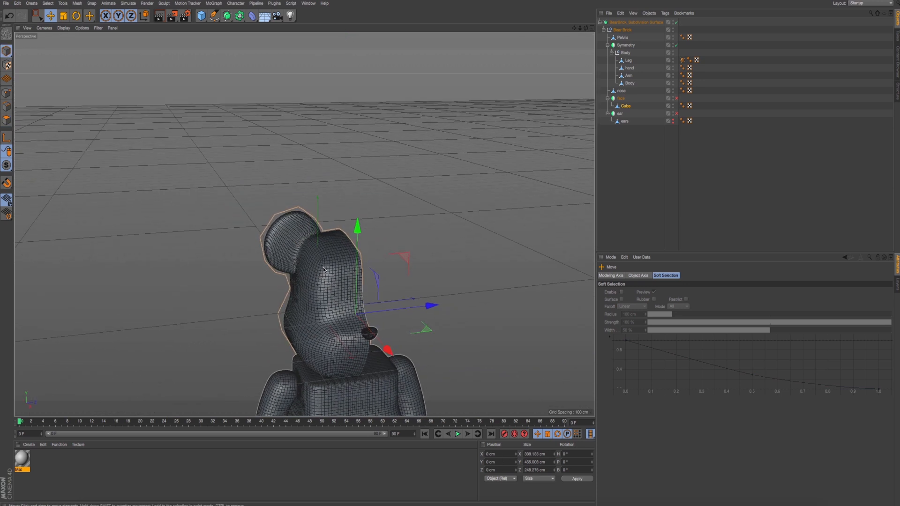
{"action": "scroll", "coordinate": [310, 263], "scroll_direction": "up", "scroll_amount": 6}
{"action": "left_click_drag", "start_coordinate": [249, 209], "coordinate": [161, 199], "text": "alt"}
{"action": "scroll", "coordinate": [268, 215], "scroll_direction": "up", "scroll_amount": 5}
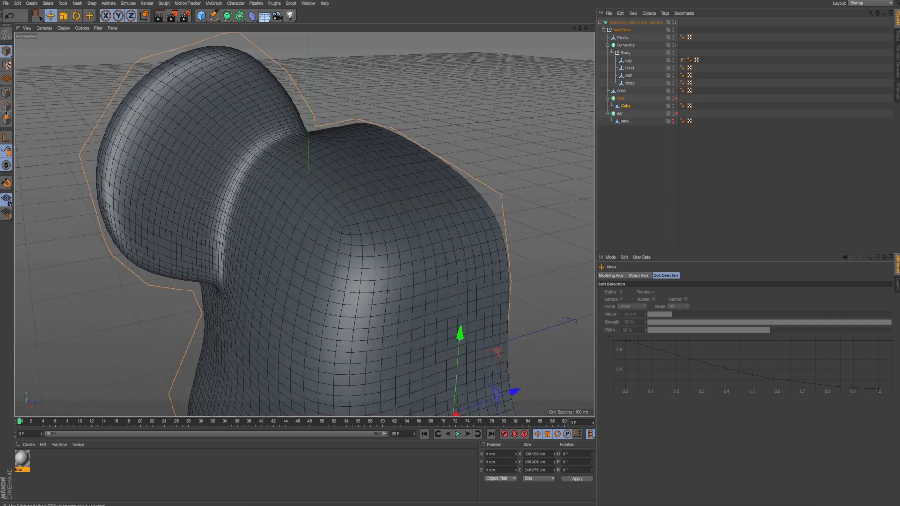
- In polygon mode, select all the polygons that make up the front face of the ear
{"action": "left_click", "coordinate": [7, 121]}
{"action": "left_click", "coordinate": [216, 202]}
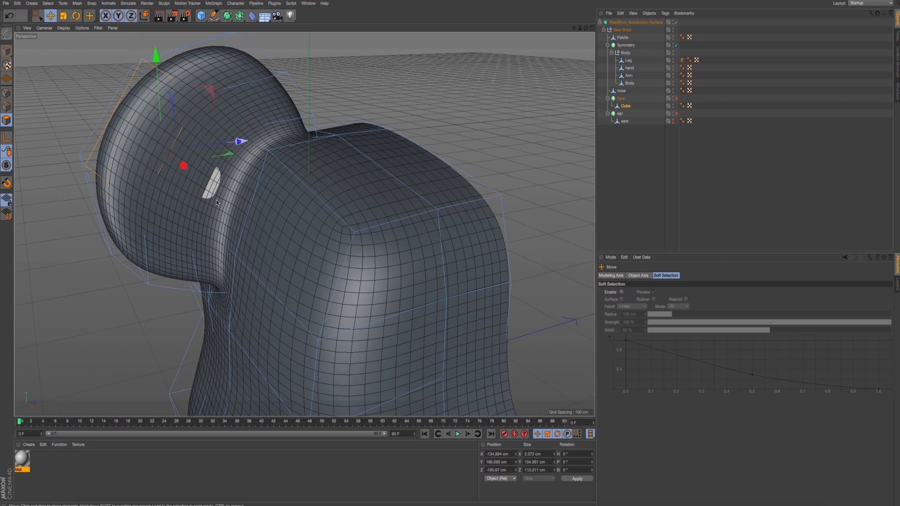
{"action": "key", "text": "super+z"}
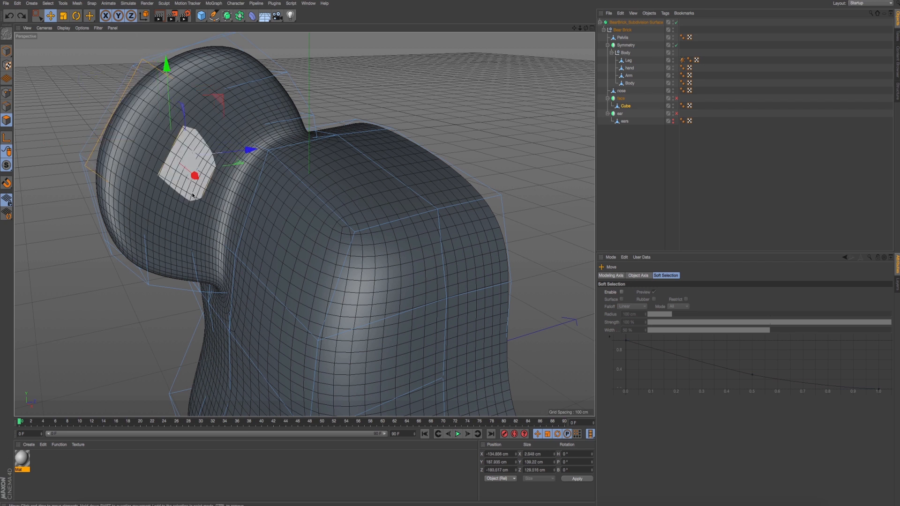
{"action": "left_click", "coordinate": [126, 235], "text": "shift"}
{"action": "left_click", "coordinate": [174, 256], "text": "shift"}
{"action": "left_click", "coordinate": [208, 272], "text": "shift"}
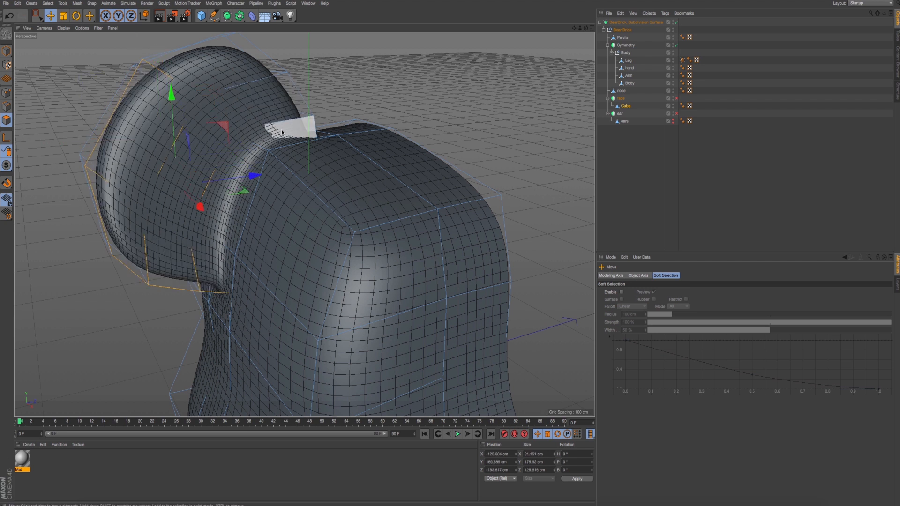
{"action": "left_click", "coordinate": [288, 132], "text": "shift"}
{"action": "left_click", "coordinate": [268, 104], "text": "shift"}
{"action": "left_click", "coordinate": [238, 79], "text": "shift"}
{"action": "left_click_drag", "start_coordinate": [301, 121], "coordinate": [284, 104], "text": "alt"}
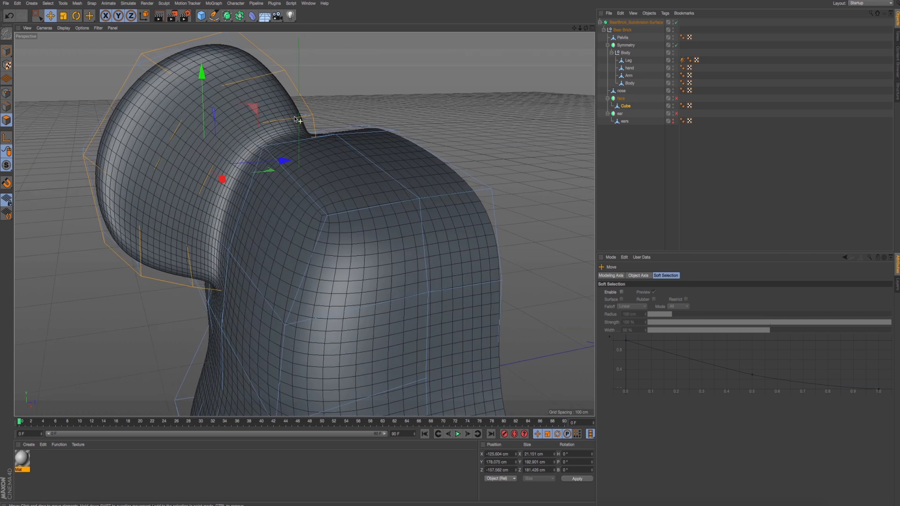
{"action": "left_click", "coordinate": [266, 140]}
{"action": "key", "text": "super+z"}
- Inset the selected front face of the ear using Extrude Inner with an offset of about 1.7 cm
{"action": "right_click", "coordinate": [335, 103]}
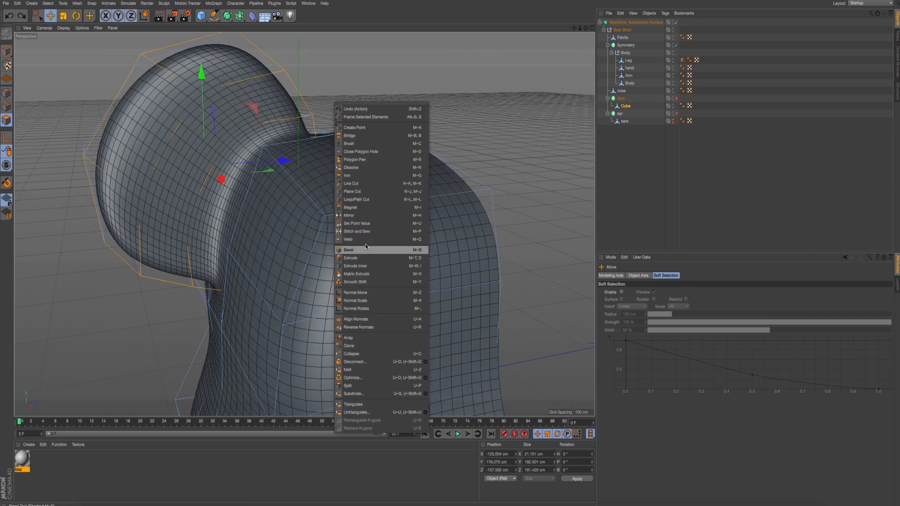
{"action": "left_click", "coordinate": [356, 266]}
{"action": "mouse_move", "coordinate": [421, 95]}
{"action": "left_mouse_down"}
{"action": "mouse_move", "coordinate": [450, 95]}
{"action": "mouse_move", "coordinate": [391, 96]}
{"action": "left_mouse_up"}
{"action": "key", "text": "super+z"}
{"action": "left_click_drag", "start_coordinate": [391, 96], "coordinate": [397, 96]}
{"action": "mouse_move", "coordinate": [389, 96]}
{"action": "left_mouse_down", "text": "alt"}
{"action": "mouse_move", "coordinate": [416, 97]}
{"action": "mouse_move", "coordinate": [389, 102]}
{"action": "left_mouse_up", "text": "alt"}
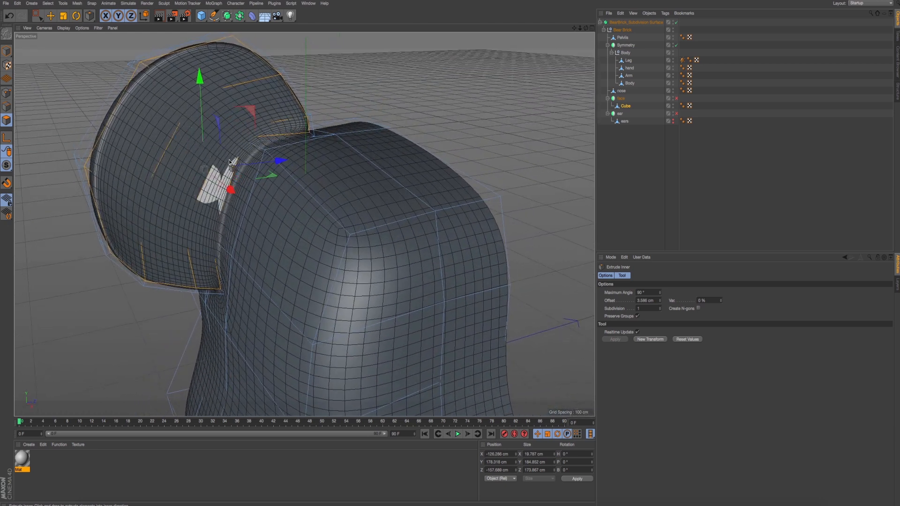
{"action": "left_click_drag", "start_coordinate": [232, 187], "coordinate": [354, 97]}
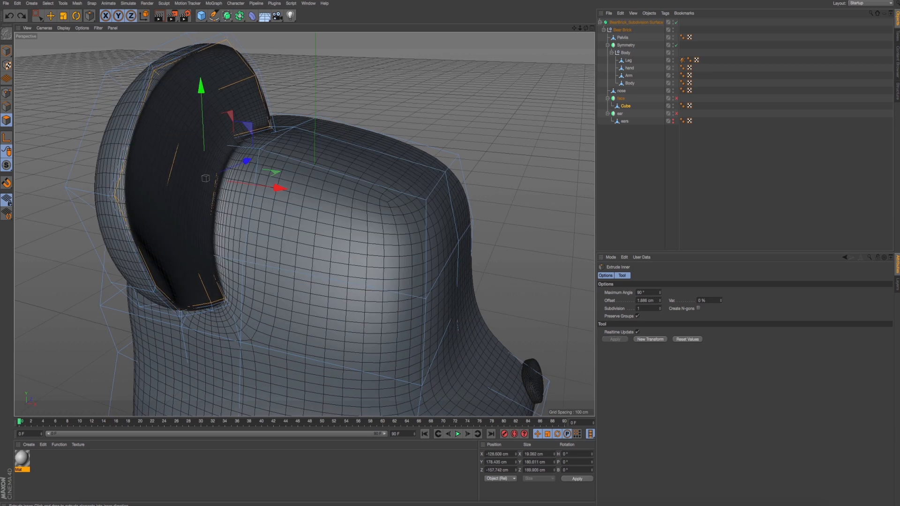
- Try a deeper Extrude Inner inset on the ear's front face, preview it in a render, and undo the insets
{"action": "left_click_drag", "start_coordinate": [304, 223], "coordinate": [262, 264], "text": "alt"}
{"action": "key", "text": "ctrl+z"}
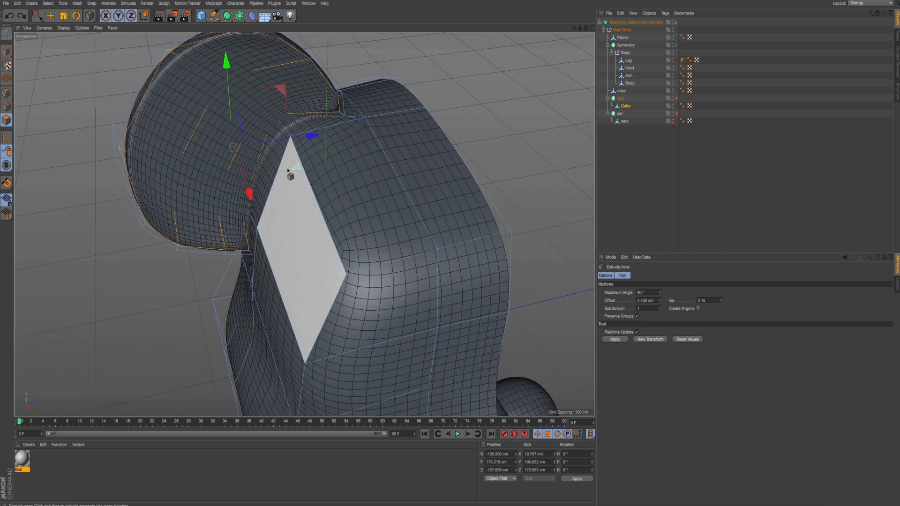
{"action": "left_click_drag", "start_coordinate": [455, 59], "coordinate": [439, 24]}
{"action": "key", "text": "ctrl+r"}
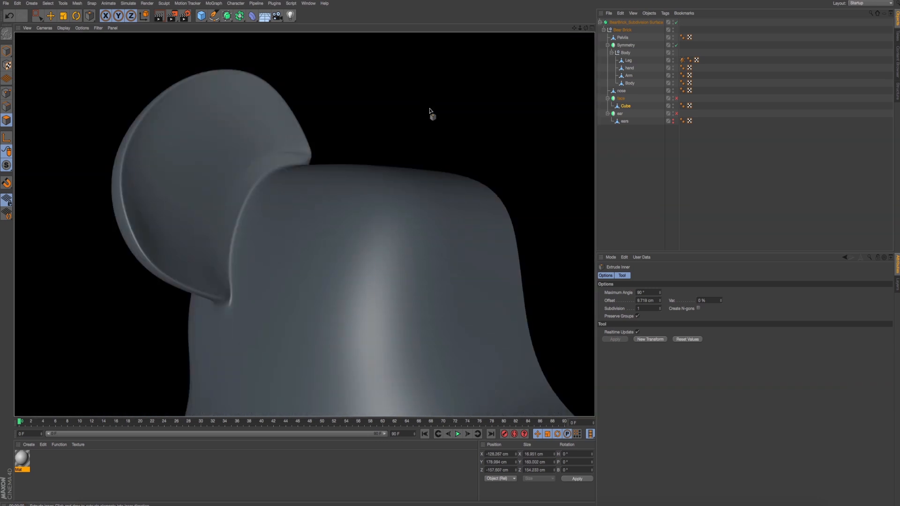
{"action": "left_click_drag", "start_coordinate": [414, 117], "coordinate": [396, 131], "text": "alt"}
{"action": "key", "text": "ctrl+z"}
{"action": "key", "text": "ctrl+z"}
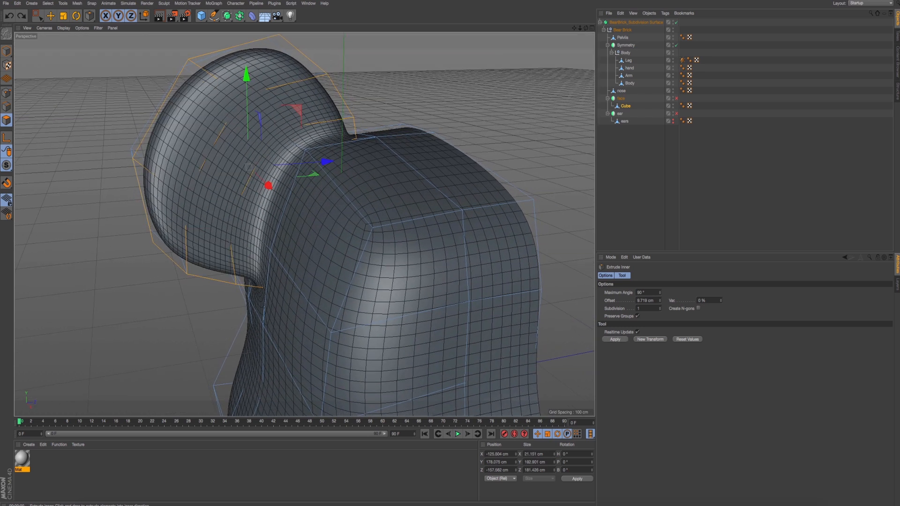
- Reselect all the polygons that make up the front face of the ear
{"action": "left_click", "coordinate": [53, 16]}
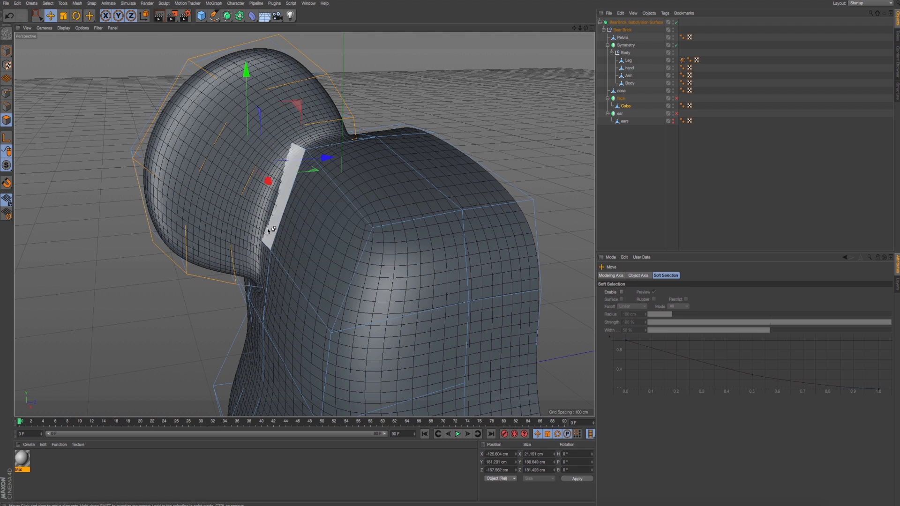
{"action": "left_click", "coordinate": [362, 113]}
{"action": "left_click", "coordinate": [273, 81]}
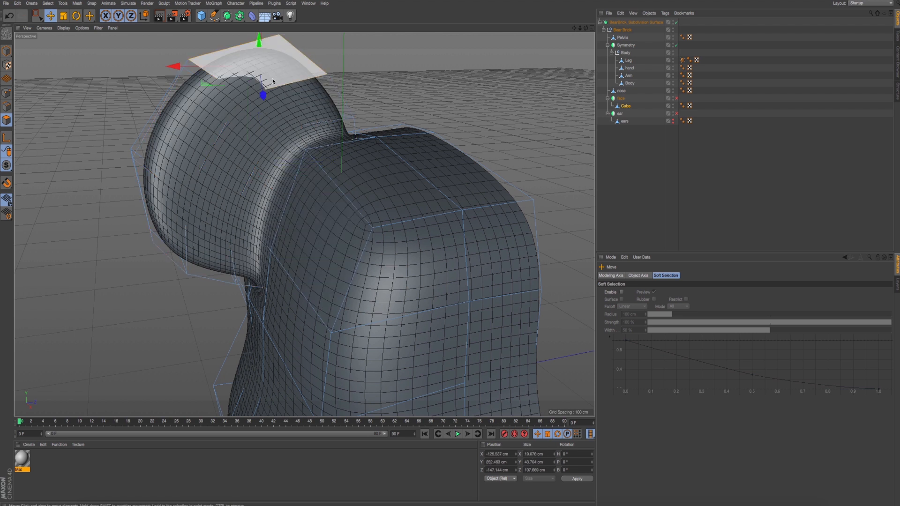
{"action": "left_click", "coordinate": [308, 101], "text": "shift"}
{"action": "left_click", "coordinate": [242, 153], "text": "shift"}
{"action": "left_click", "coordinate": [189, 129], "text": "shift"}
{"action": "left_click", "coordinate": [166, 217], "text": "shift"}
{"action": "left_click", "coordinate": [209, 246], "text": "shift"}
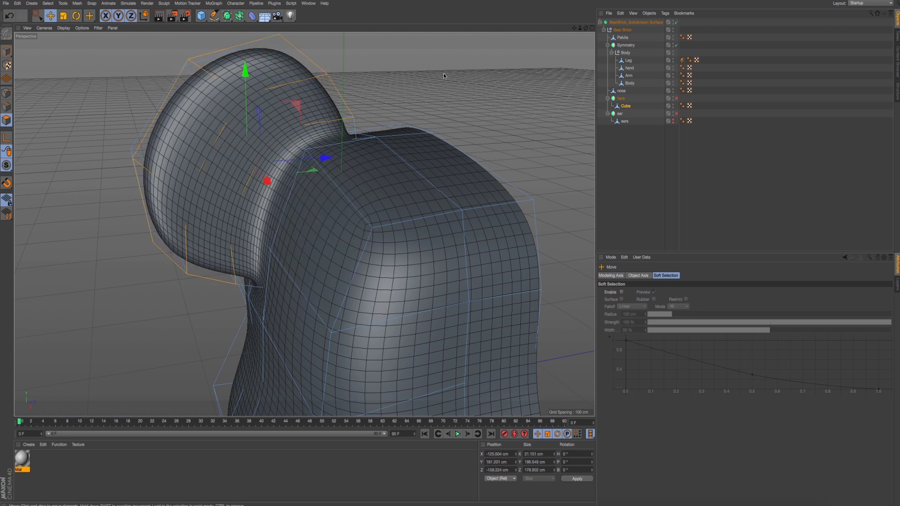
- Try an Extrude Inner of about 12.2 cm on the ear's front face, preview it in a render, and undo it
{"action": "right_click", "coordinate": [443, 73]}
{"action": "left_click", "coordinate": [486, 239]}
{"action": "left_click_drag", "start_coordinate": [512, 218], "coordinate": [470, 218]}
{"action": "left_click_drag", "start_coordinate": [327, 200], "coordinate": [361, 201], "text": "alt"}
{"action": "key", "text": "ctrl+r"}
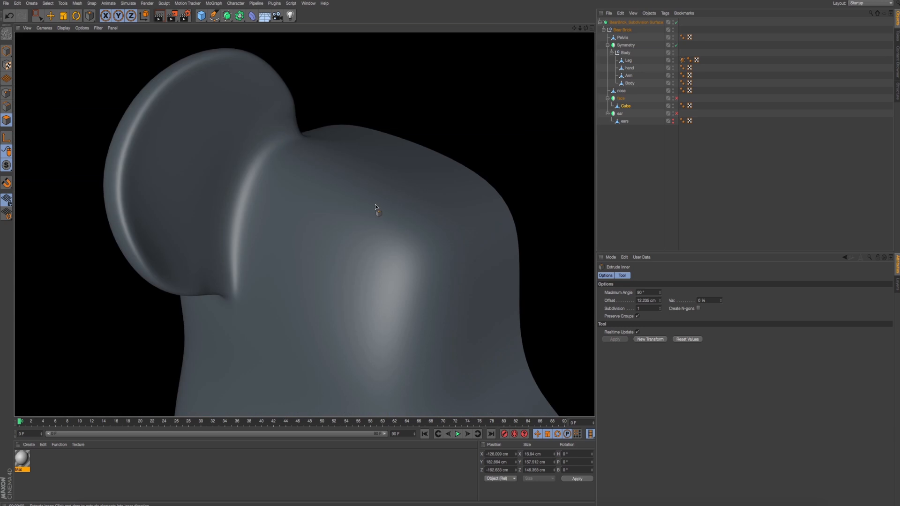
{"action": "left_click_drag", "start_coordinate": [376, 204], "coordinate": [290, 243], "text": "alt"}
{"action": "key", "text": "ctrl+z"}
{"action": "key", "text": "ctrl+z"}
{"action": "key", "text": "ctrl+z"}
{"action": "key", "text": "ctrl+z"}
{"action": "key", "text": "ctrl+z"}
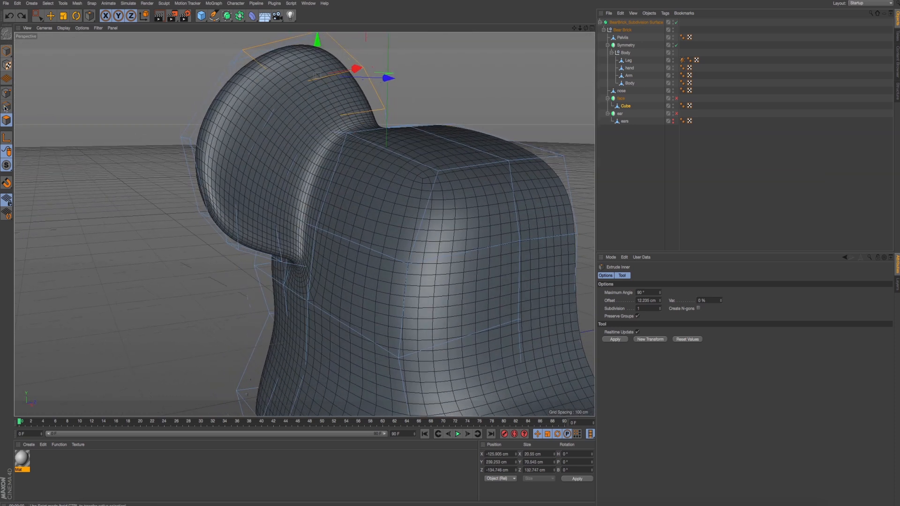
- In the Right view, select all polygons of the head mesh and disable the BearBrick Subdivision Surface
{"action": "middle_click", "coordinate": [114, 135]}
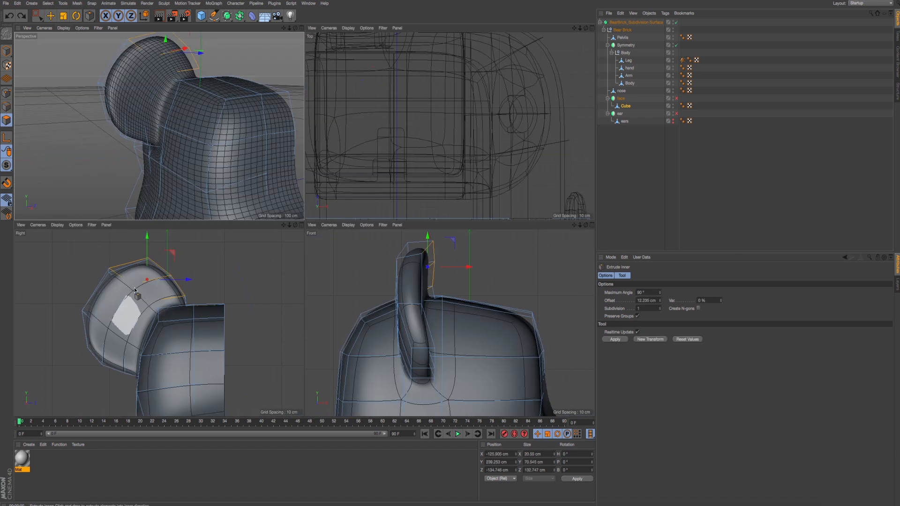
{"action": "middle_click", "coordinate": [134, 288]}
{"action": "scroll", "coordinate": [235, 331], "scroll_direction": "up", "scroll_amount": 2}
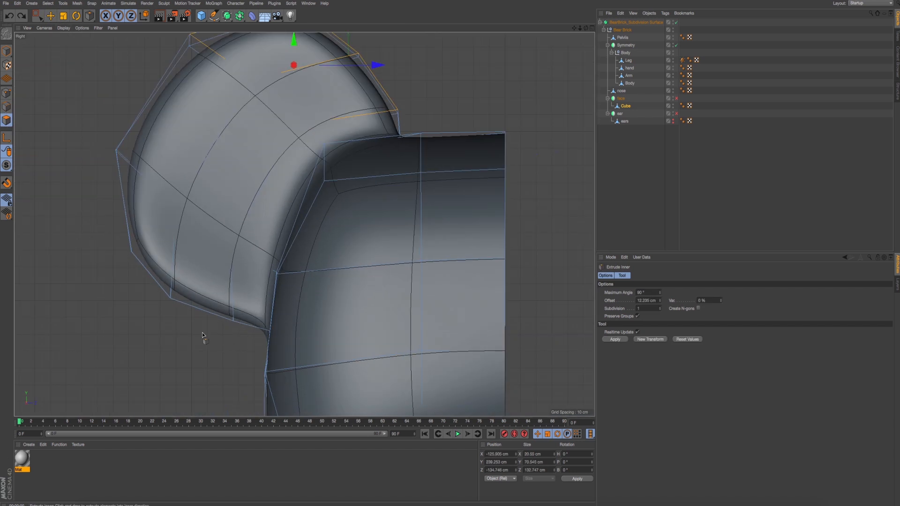
{"action": "key", "text": "ctrl+a"}
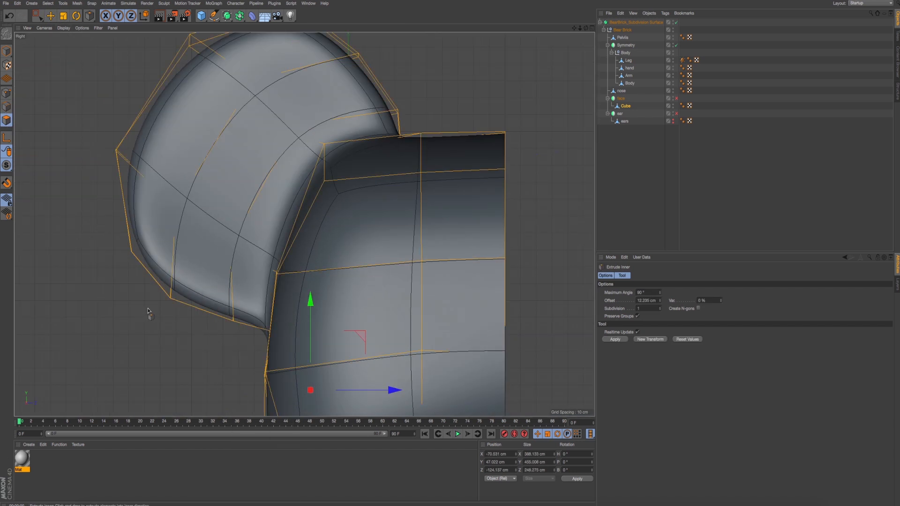
{"action": "left_click", "coordinate": [677, 22]}
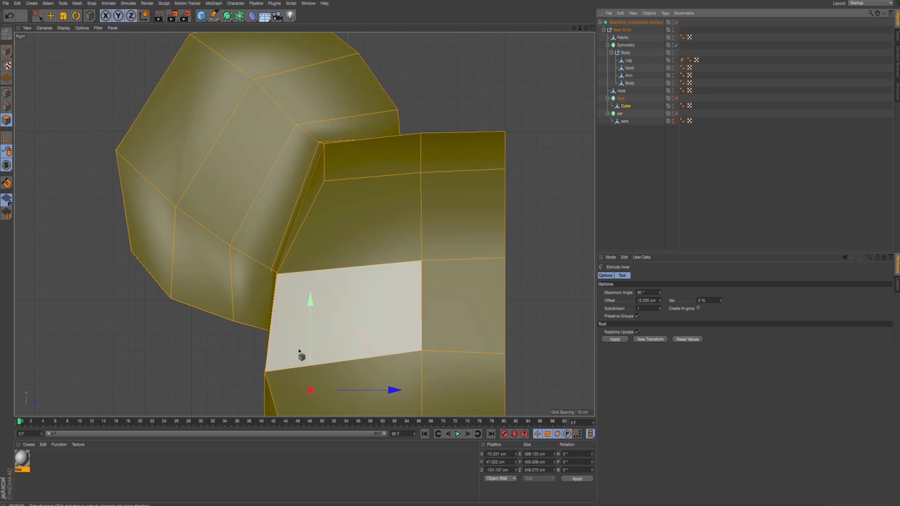
- Try a Line Cut across the ear's base beside the head, check it in the Perspective view, and discard it
{"action": "right_click", "coordinate": [177, 395]}
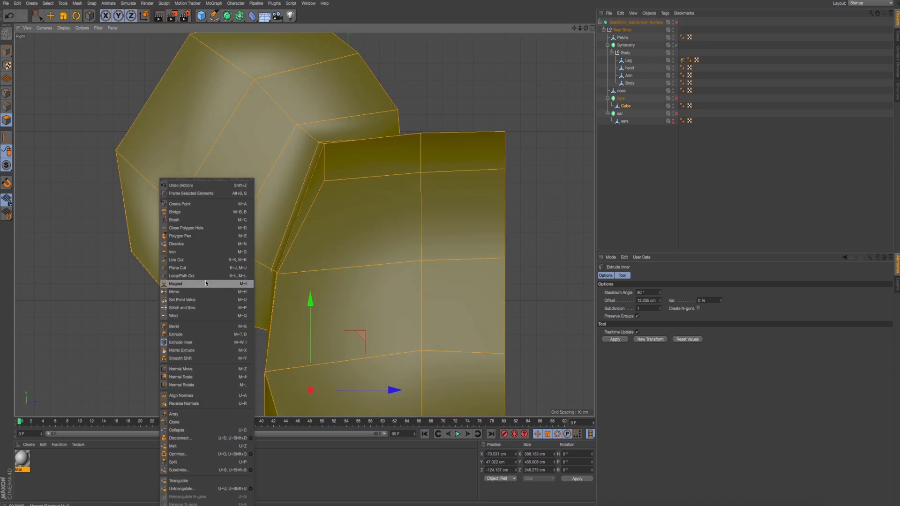
{"action": "left_click", "coordinate": [192, 260]}
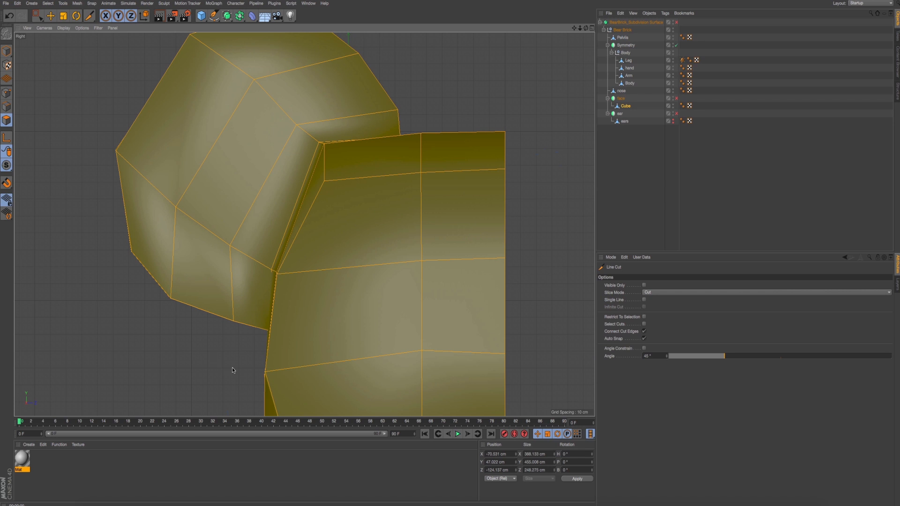
{"action": "left_click", "coordinate": [262, 329]}
{"action": "left_click", "coordinate": [265, 268]}
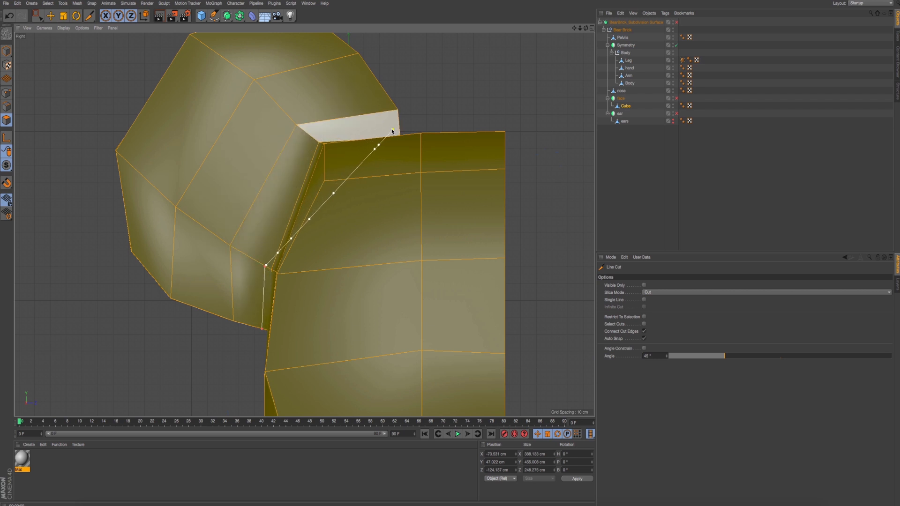
{"action": "left_click", "coordinate": [315, 139]}
{"action": "key", "text": "Escape"}
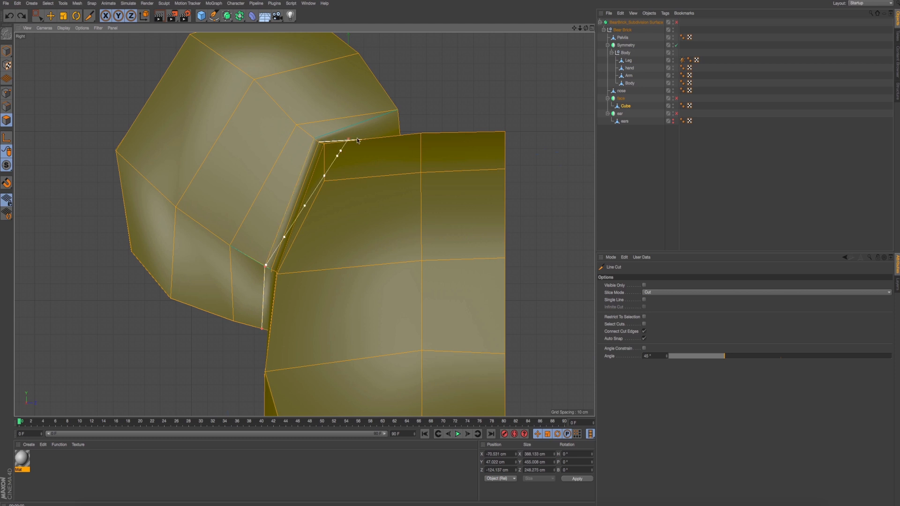
{"action": "left_click_drag", "start_coordinate": [358, 140], "coordinate": [377, 138]}
{"action": "key", "text": "ctrl+z"}
{"action": "middle_click", "coordinate": [302, 157]}
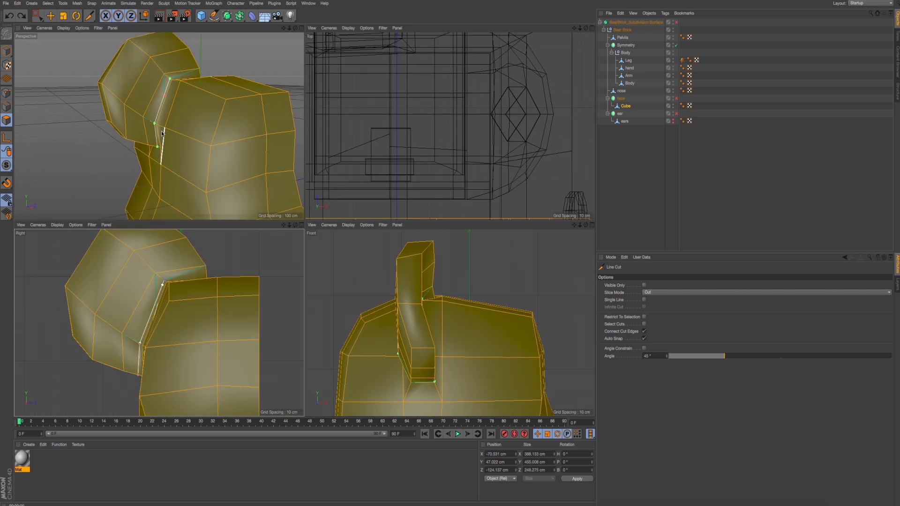
{"action": "middle_click", "coordinate": [302, 157]}
{"action": "left_click_drag", "start_coordinate": [358, 218], "coordinate": [265, 232], "text": "alt"}
{"action": "key", "text": "Escape"}
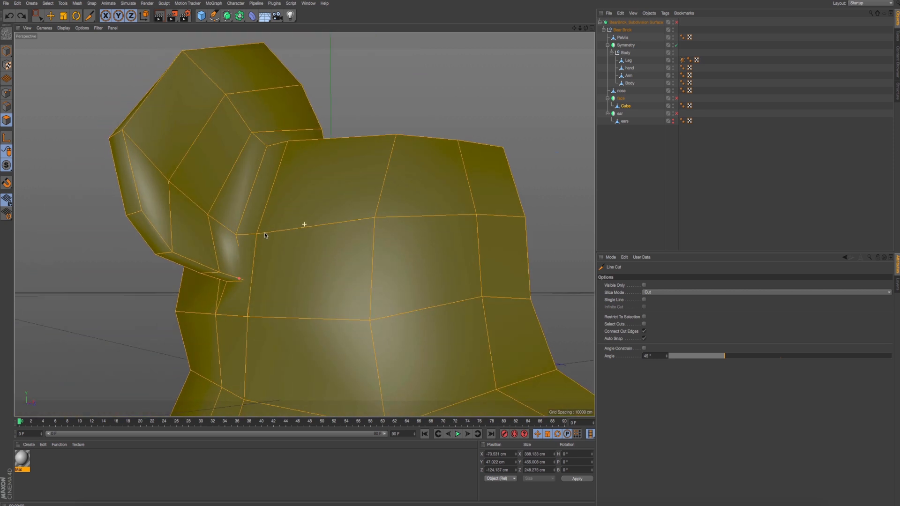
- In the Right view, line-cut the ear close to the head from its lower edge through the side face to its upper edge
{"action": "middle_click", "coordinate": [305, 252]}
{"action": "middle_click", "coordinate": [195, 322]}
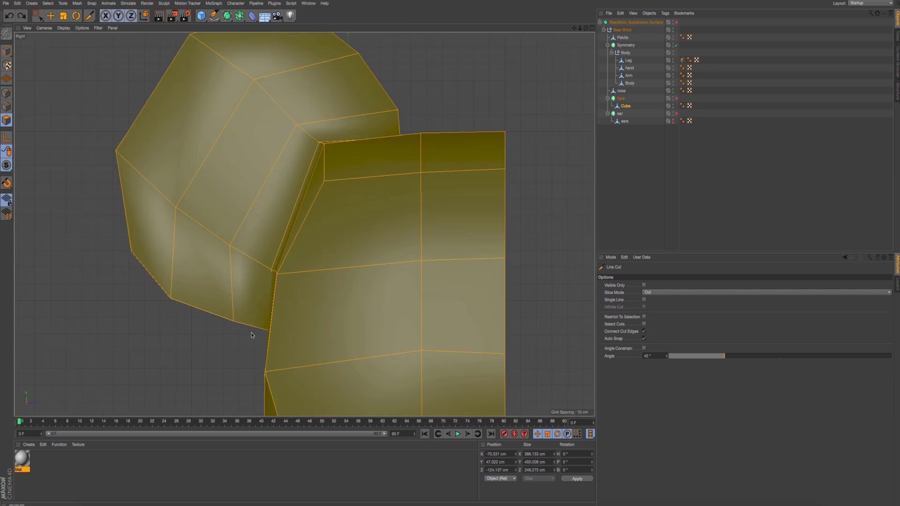
{"action": "left_click", "coordinate": [264, 266]}
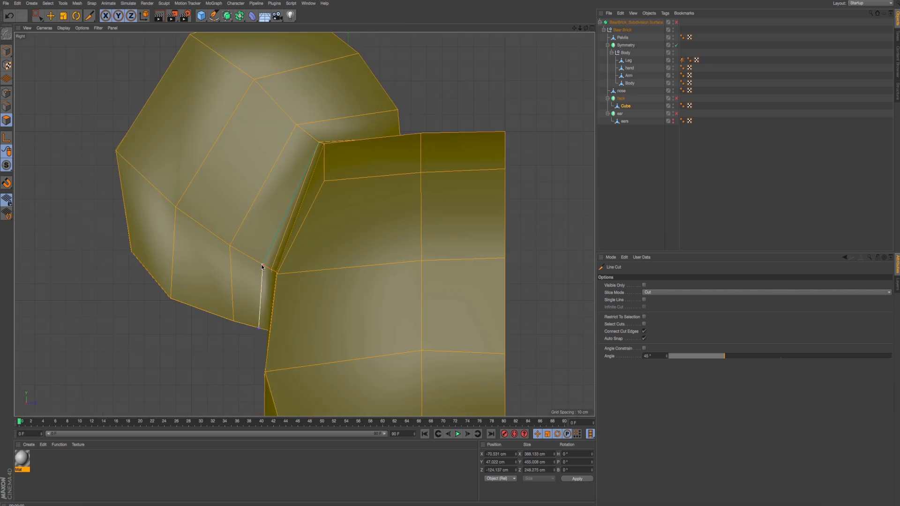
{"action": "left_click", "coordinate": [315, 140]}
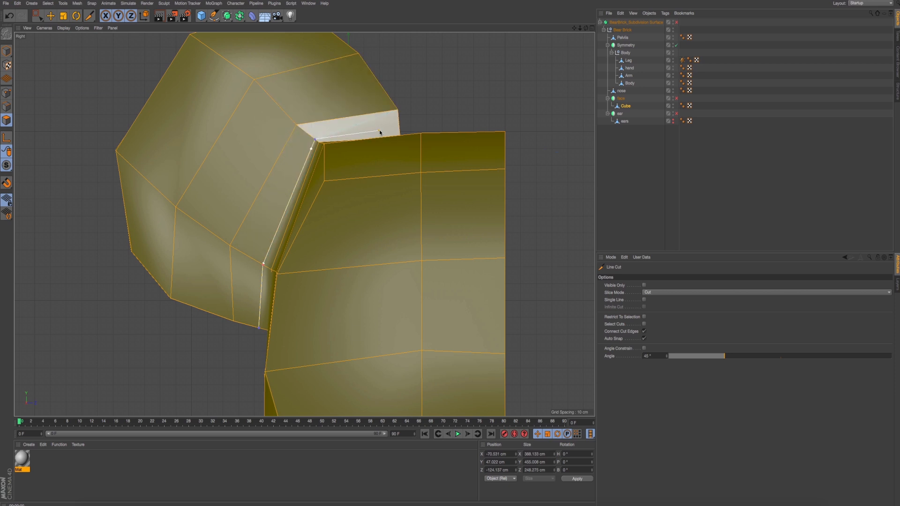
{"action": "left_click", "coordinate": [400, 131]}
{"action": "key", "text": "Escape"}
{"action": "middle_click", "coordinate": [302, 112]}
{"action": "middle_click", "coordinate": [102, 127]}
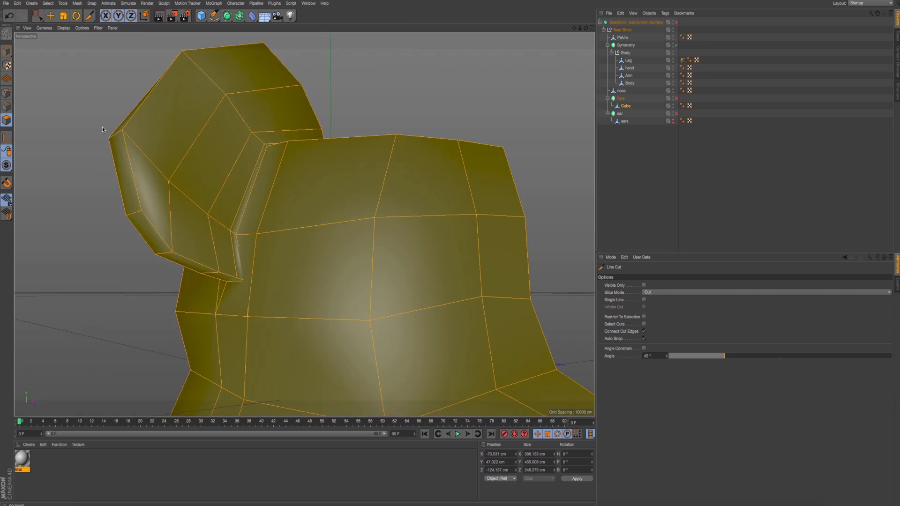
- Switch to model mode, enable the Subdivision Surface, and examine the ear's junction with the head from several angles
{"action": "left_click_drag", "start_coordinate": [189, 149], "coordinate": [80, 117], "text": "alt"}
{"action": "left_click", "coordinate": [6, 51]}
{"action": "left_click_drag", "start_coordinate": [149, 147], "coordinate": [205, 169], "text": "alt"}
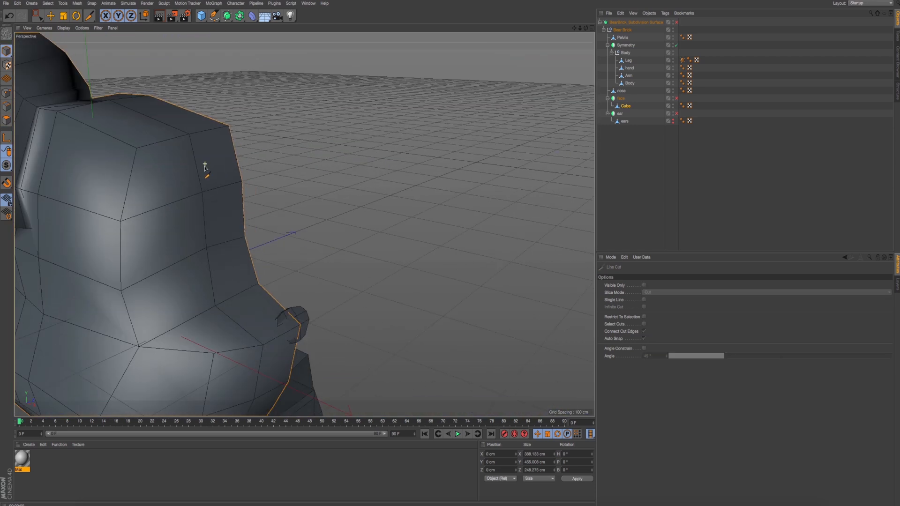
{"action": "middle_click_drag", "start_coordinate": [309, 168], "coordinate": [568, 166], "text": "alt"}
{"action": "left_click", "coordinate": [676, 22]}
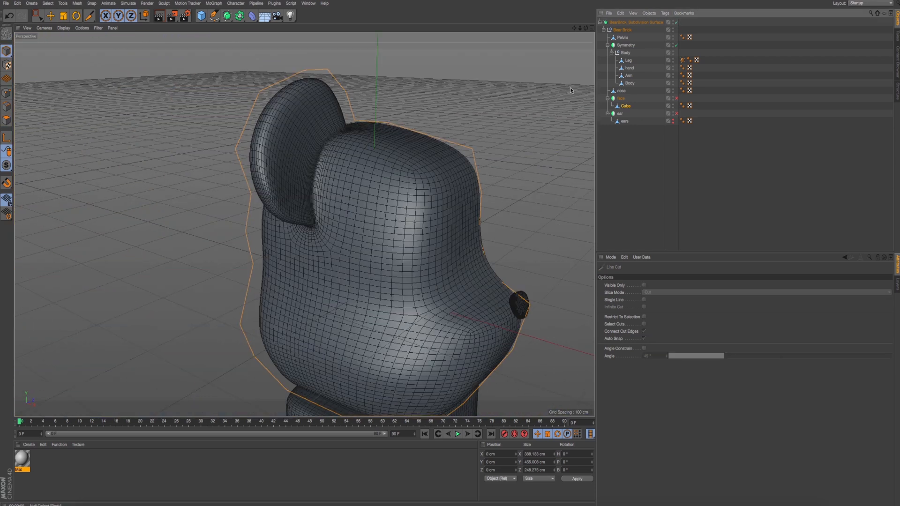
{"action": "left_click_drag", "start_coordinate": [570, 88], "coordinate": [364, 152], "text": "alt"}
{"action": "key", "text": "super+e"}
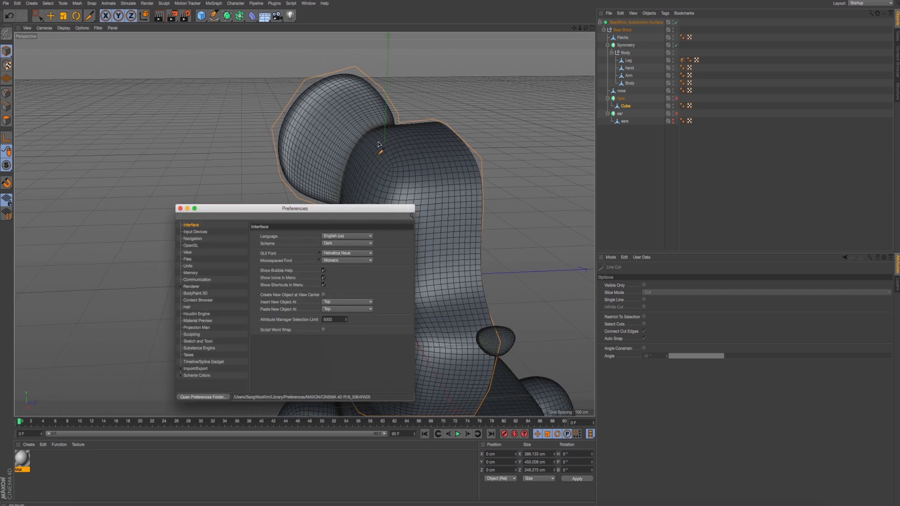
{"action": "left_click", "coordinate": [180, 208]}
{"action": "scroll", "coordinate": [269, 193], "scroll_direction": "up", "scroll_amount": 2}
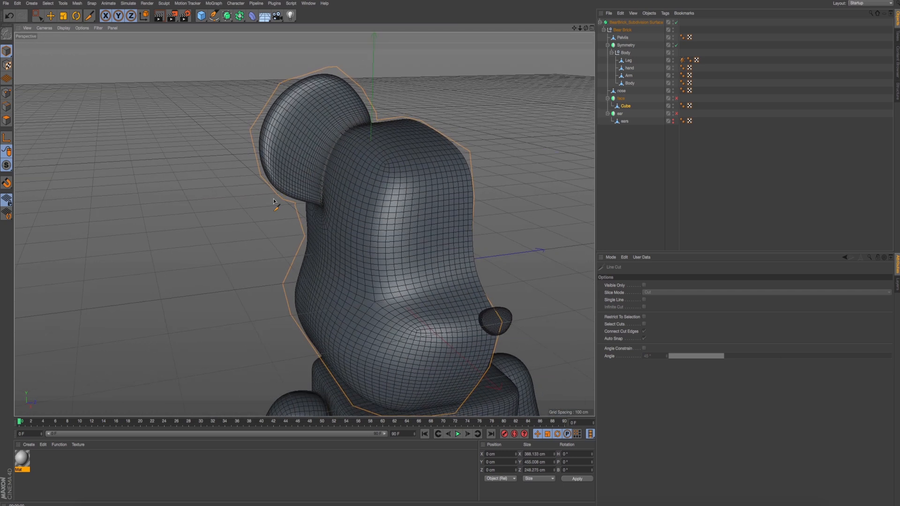
{"action": "left_click_drag", "start_coordinate": [279, 170], "coordinate": [442, 173], "text": "alt"}
{"action": "left_click_drag", "start_coordinate": [258, 190], "coordinate": [281, 214], "text": "alt"}
{"action": "scroll", "coordinate": [230, 189], "scroll_direction": "up", "scroll_amount": 5}
- Undo the Subdivision Surface toggle and the last ear cut, and return to the Right view
{"action": "key", "text": "super+z"}
{"action": "key", "text": "super+z"}
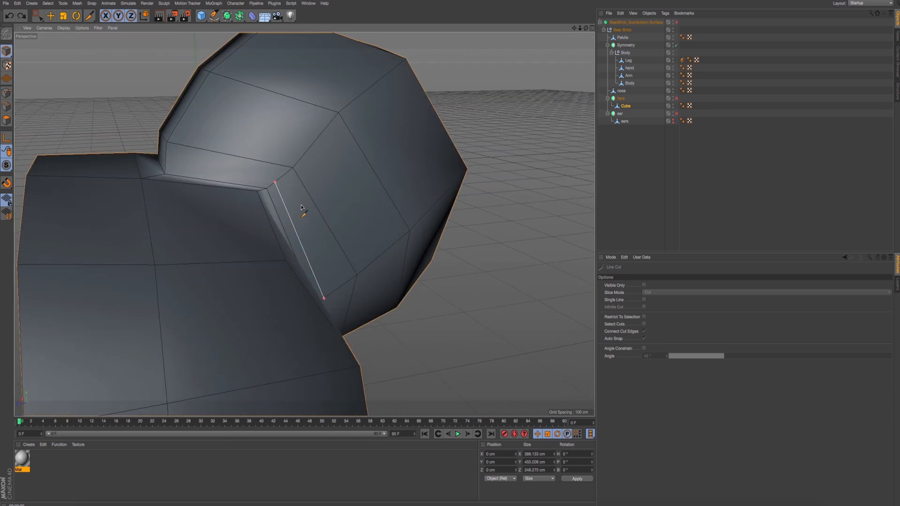
{"action": "middle_click", "coordinate": [107, 138]}
{"action": "middle_click", "coordinate": [123, 306]}
{"action": "middle_click_drag", "start_coordinate": [271, 155], "coordinate": [245, 183], "text": "alt"}
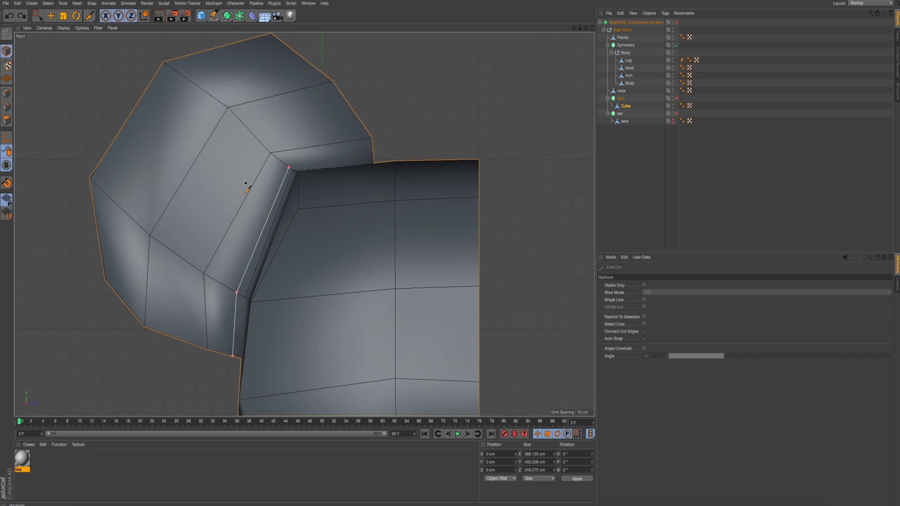
- In polygon mode with everything selected, line-cut from the ear's inner corner by the head to its upper edge
{"action": "left_click", "coordinate": [7, 121]}
{"action": "key", "text": "super+a"}
{"action": "right_click", "coordinate": [373, 103]}
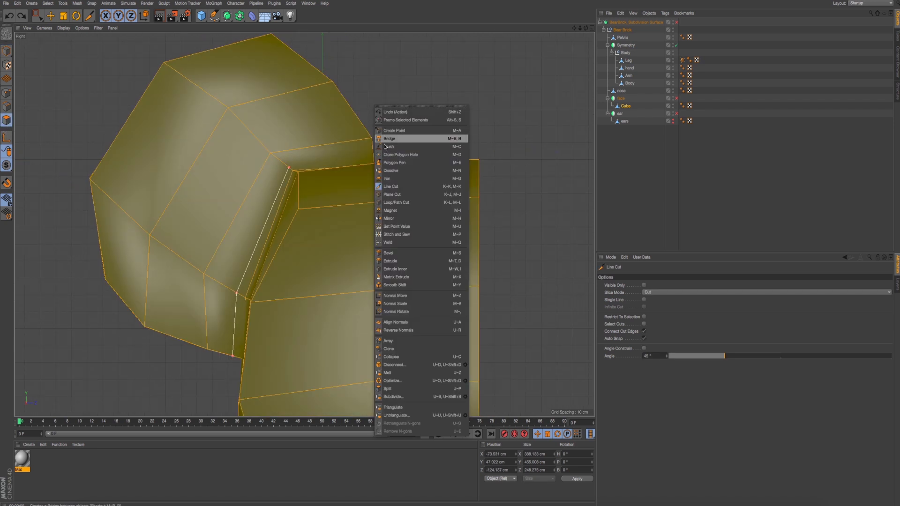
{"action": "left_click", "coordinate": [393, 187]}
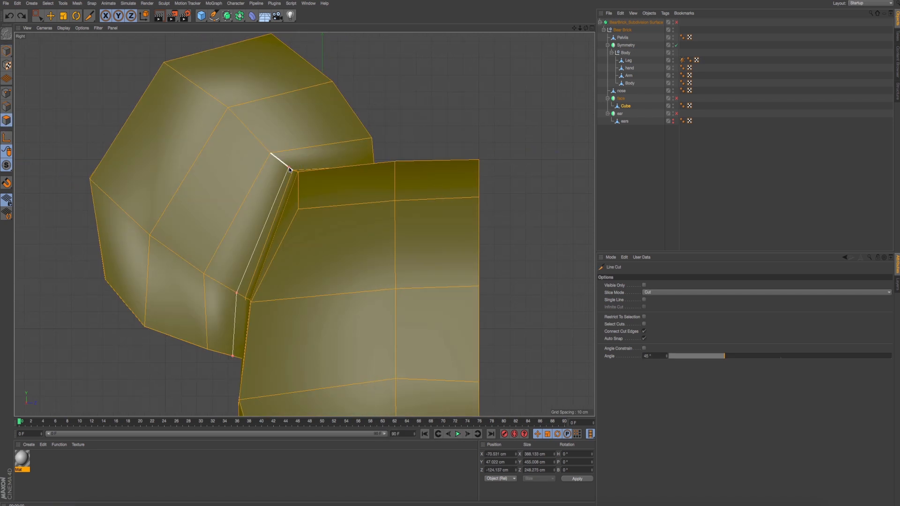
{"action": "left_click", "coordinate": [289, 168]}
{"action": "left_click", "coordinate": [372, 158]}
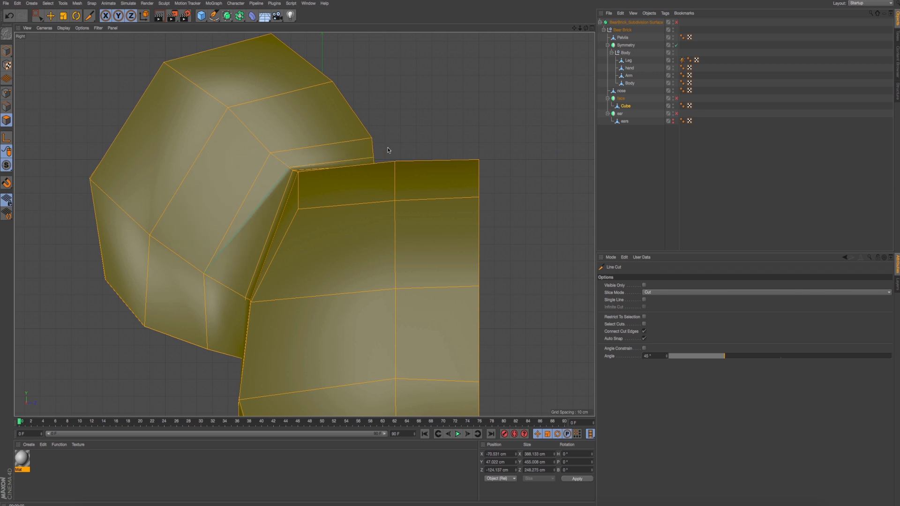
- Enable the Subdivision Surface and examine the smoothed shape of the ear's base in the Perspective view
{"action": "middle_click", "coordinate": [300, 146]}
{"action": "middle_click", "coordinate": [44, 138]}
{"action": "left_click_drag", "start_coordinate": [228, 184], "coordinate": [379, 193], "text": "alt"}
{"action": "left_click", "coordinate": [676, 22]}
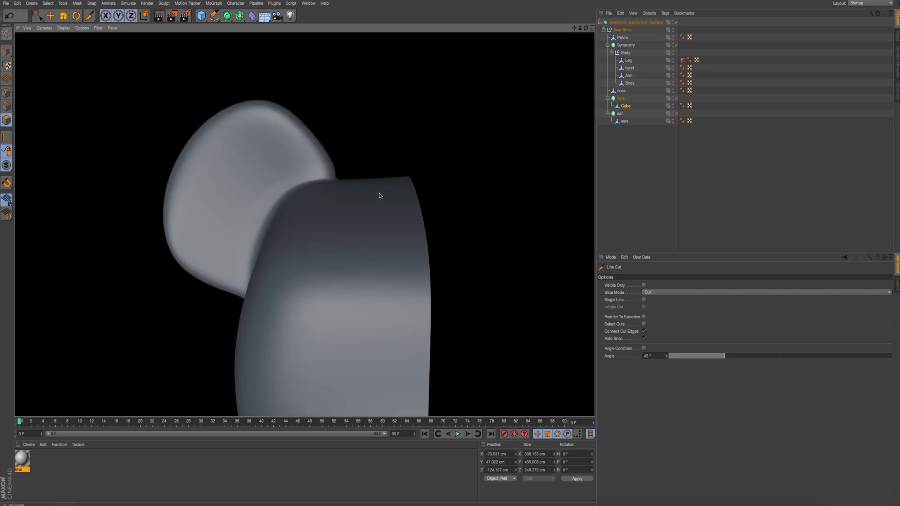
{"action": "left_click_drag", "start_coordinate": [306, 201], "coordinate": [344, 207], "text": "alt"}
{"action": "scroll", "coordinate": [263, 216], "scroll_direction": "up", "scroll_amount": 4}
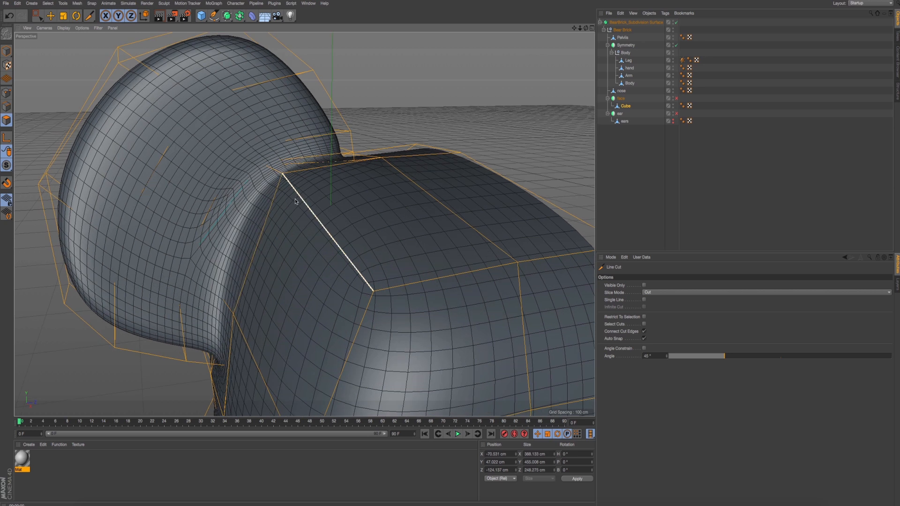
- Undo the Subdivision Surface toggle and the latest ear cut, and bring back the Right view
{"action": "key", "text": "super+z"}
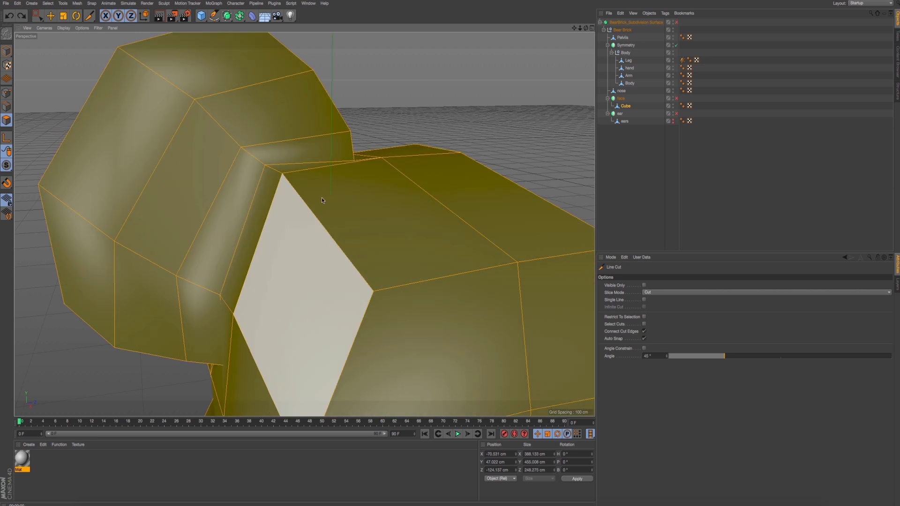
{"action": "left_click_drag", "start_coordinate": [247, 259], "coordinate": [211, 264], "text": "alt"}
{"action": "middle_click", "coordinate": [191, 280]}
{"action": "middle_click", "coordinate": [191, 282]}
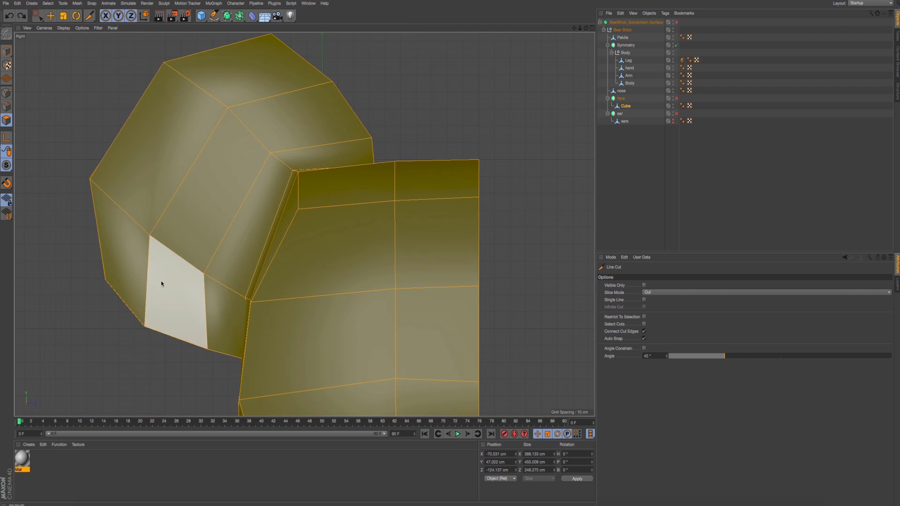
- In point mode, select the two points at the bottom of the ear's base and raise them to about Y 73 cm
{"action": "left_click_drag", "start_coordinate": [292, 268], "coordinate": [241, 276], "text": "alt"}
{"action": "middle_click", "coordinate": [237, 271]}
{"action": "middle_click", "coordinate": [145, 162]}
{"action": "left_click_drag", "start_coordinate": [193, 171], "coordinate": [328, 195], "text": "alt"}
{"action": "left_click_drag", "start_coordinate": [412, 212], "coordinate": [315, 237], "text": "alt"}
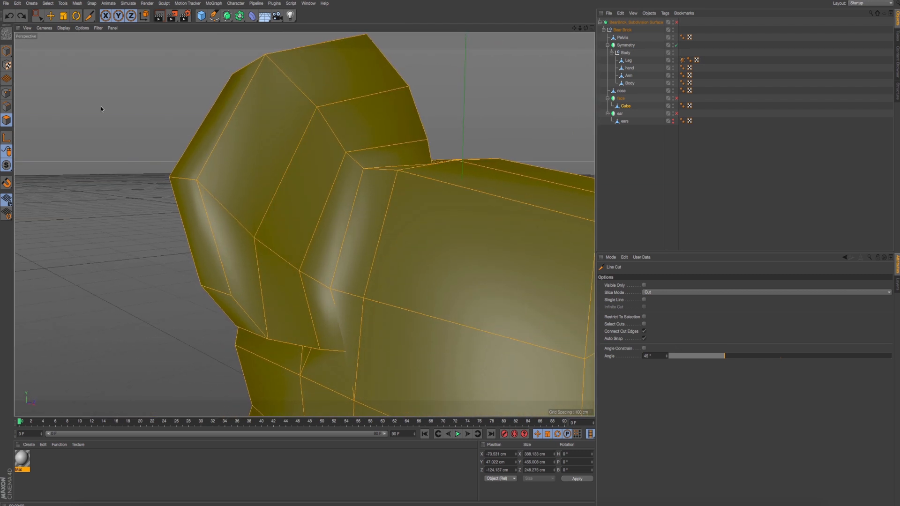
{"action": "left_click", "coordinate": [6, 96]}
{"action": "left_click", "coordinate": [39, 19]}
{"action": "middle_click_drag", "start_coordinate": [314, 247], "coordinate": [313, 232], "text": "alt"}
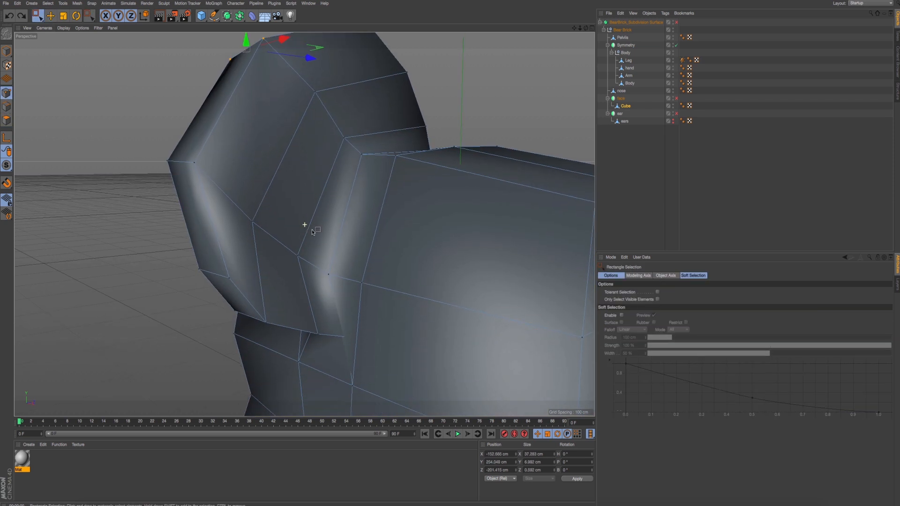
{"action": "left_click_drag", "start_coordinate": [390, 328], "coordinate": [401, 371]}
{"action": "left_click", "coordinate": [287, 355]}
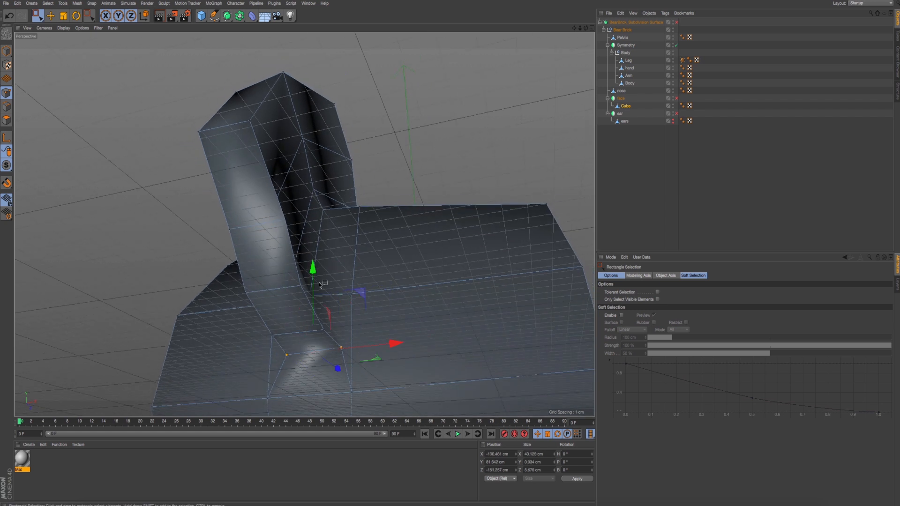
{"action": "left_click_drag", "start_coordinate": [313, 283], "coordinate": [334, 304]}
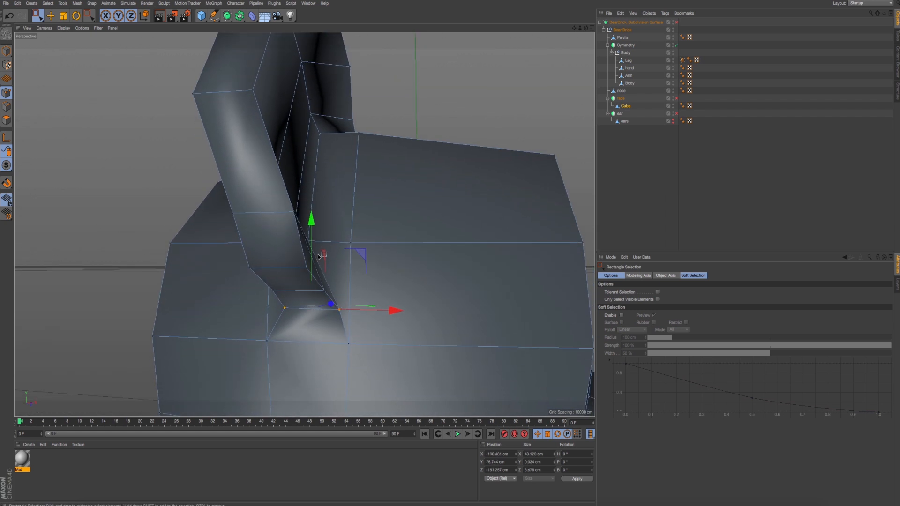
{"action": "mouse_move", "coordinate": [313, 250]}
{"action": "left_mouse_down"}
{"action": "mouse_move", "coordinate": [314, 259]}
{"action": "mouse_move", "coordinate": [314, 250]}
{"action": "left_mouse_up"}
{"action": "left_click_drag", "start_coordinate": [313, 250], "coordinate": [254, 216], "text": "alt"}
{"action": "left_click", "coordinate": [325, 232]}
- Switch to polygon mode, enable the Subdivision Surface, and examine the smoothed ear base in the Right and Perspective views
{"action": "left_click", "coordinate": [10, 120]}
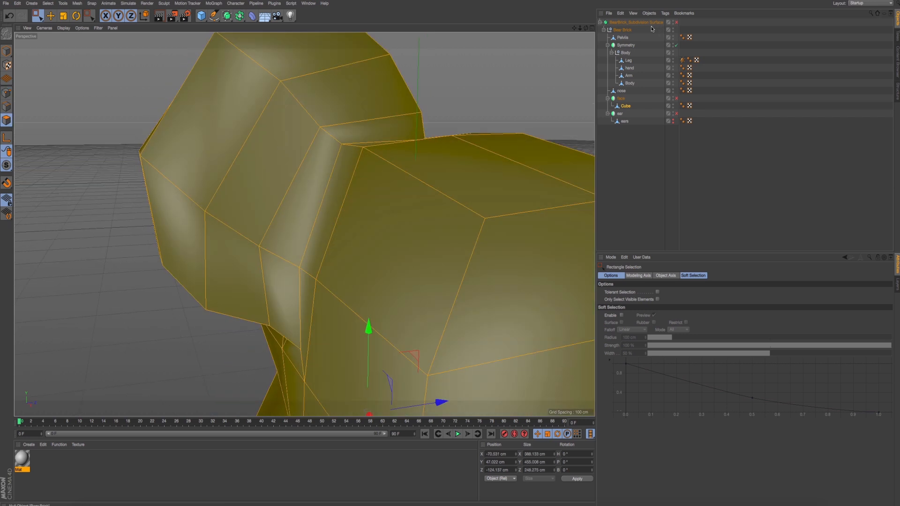
{"action": "left_click", "coordinate": [677, 22]}
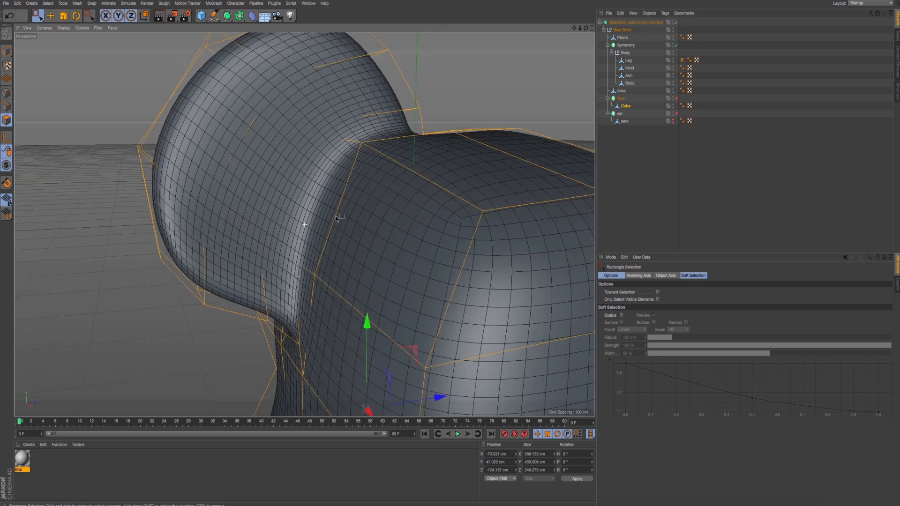
{"action": "left_click_drag", "start_coordinate": [336, 218], "coordinate": [320, 205], "text": "alt"}
{"action": "middle_click", "coordinate": [305, 255]}
{"action": "middle_click", "coordinate": [141, 367]}
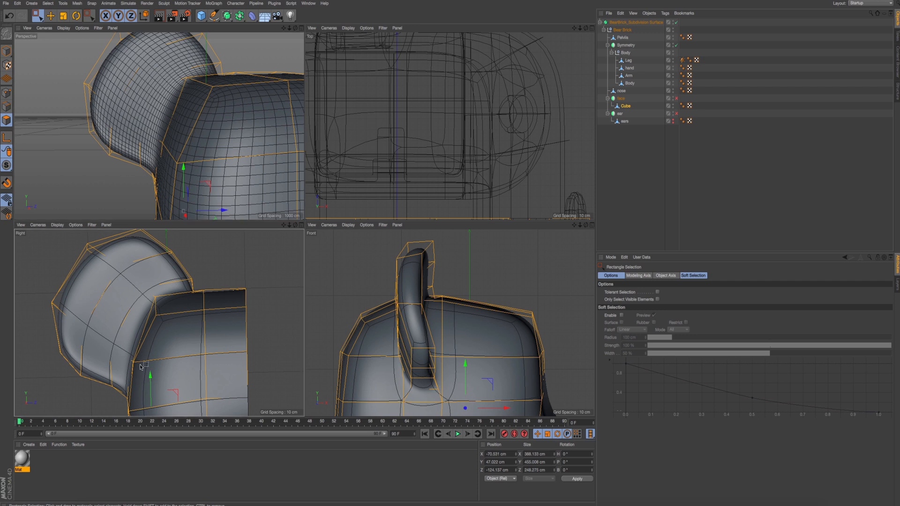
{"action": "middle_click", "coordinate": [211, 238]}
{"action": "middle_click", "coordinate": [183, 193]}
{"action": "left_click_drag", "start_coordinate": [175, 305], "coordinate": [229, 301], "text": "alt"}
{"action": "scroll", "coordinate": [231, 301], "scroll_direction": "up", "scroll_amount": 3}
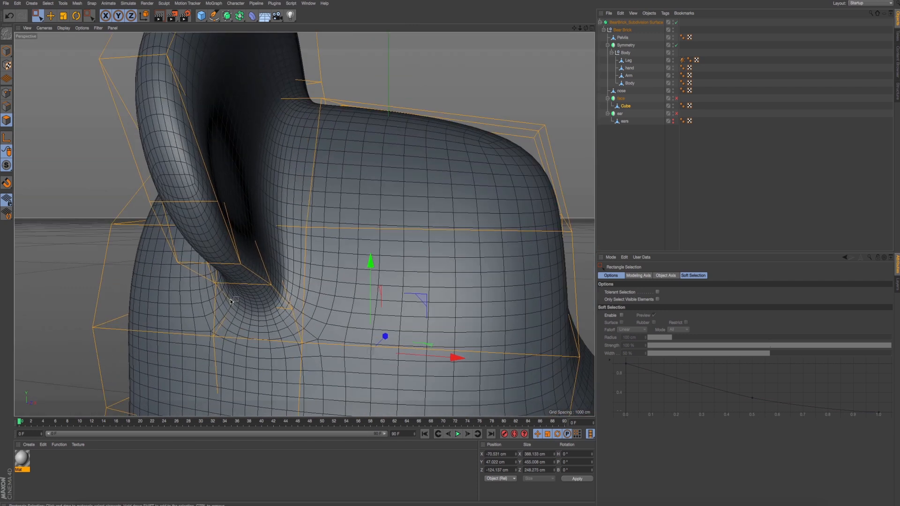
- In point mode, reselect the two points at the bottom of the ear's base and raise them slightly
{"action": "left_click", "coordinate": [6, 94]}
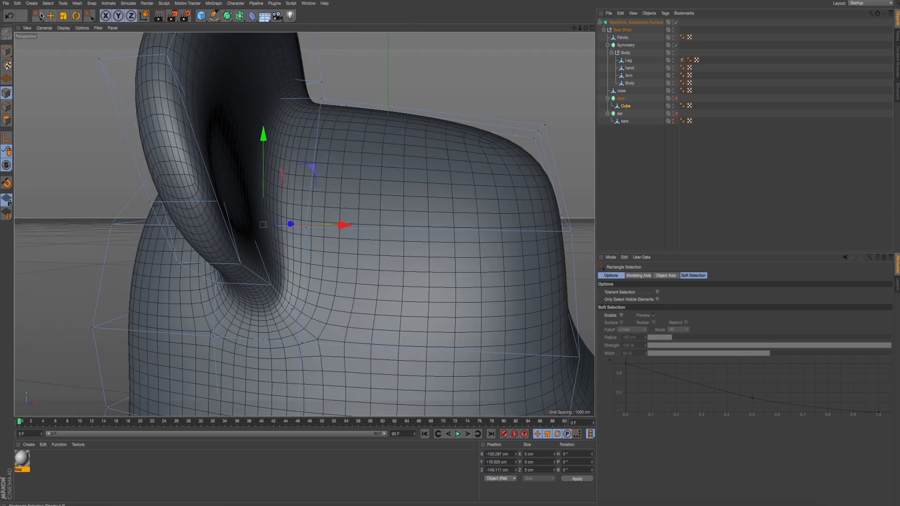
{"action": "left_click", "coordinate": [229, 310]}
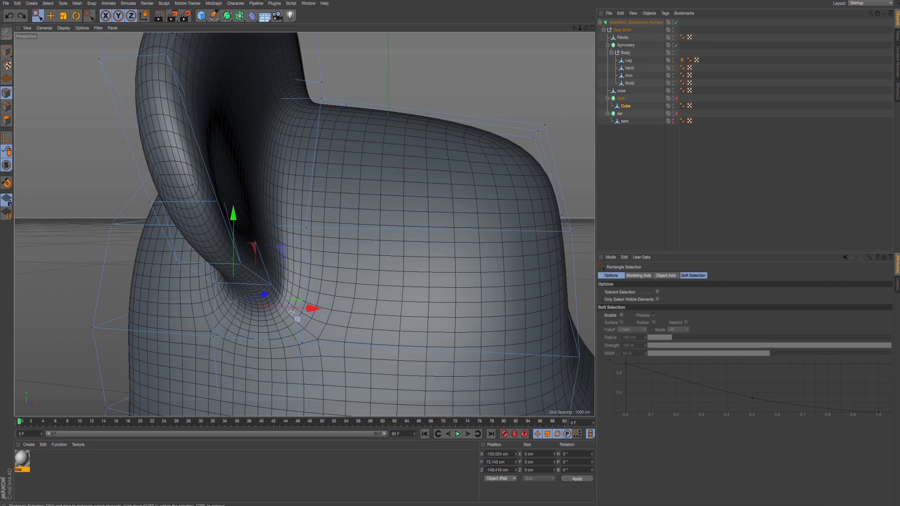
{"action": "left_click", "coordinate": [292, 313], "text": "shift"}
{"action": "left_click_drag", "start_coordinate": [261, 230], "coordinate": [262, 224]}
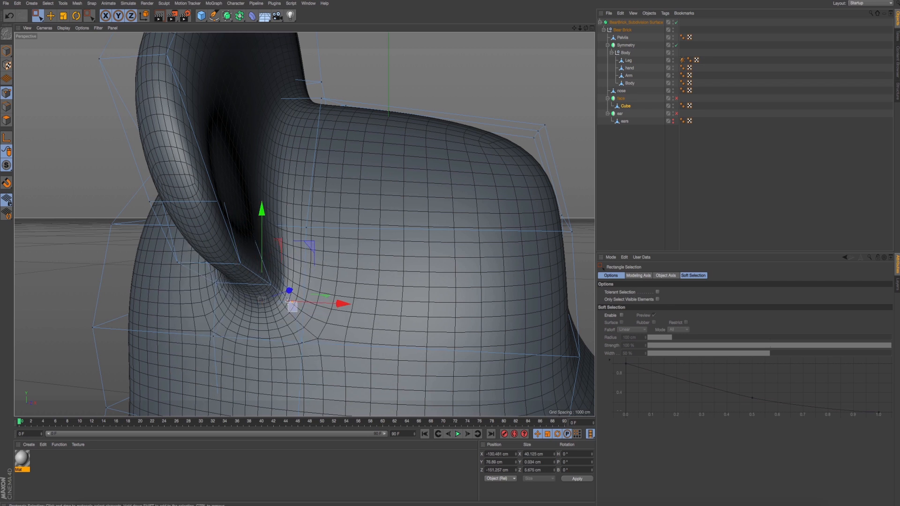
- Try raising the inner corner point of the ear's base about 7.5 cm, and undo the move
{"action": "left_click_drag", "start_coordinate": [288, 302], "coordinate": [287, 302]}
{"action": "left_click_drag", "start_coordinate": [356, 307], "coordinate": [281, 311]}
{"action": "left_click_drag", "start_coordinate": [311, 201], "coordinate": [312, 230]}
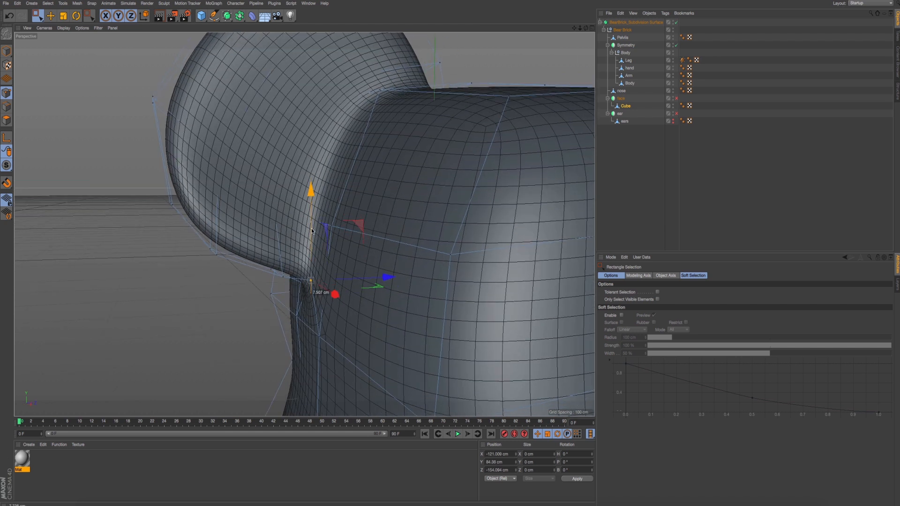
{"action": "key", "text": "ctrl+z"}
{"action": "mouse_move", "coordinate": [353, 293]}
{"action": "left_mouse_down"}
{"action": "mouse_move", "coordinate": [360, 293]}
{"action": "mouse_move", "coordinate": [352, 291]}
{"action": "left_mouse_up"}
- Compare the ear with and without the Subdivision Surface, and move the lower-edge point pair nearest the base to about Y 80.5 cm, Z -177.9 cm
{"action": "left_click", "coordinate": [676, 23]}
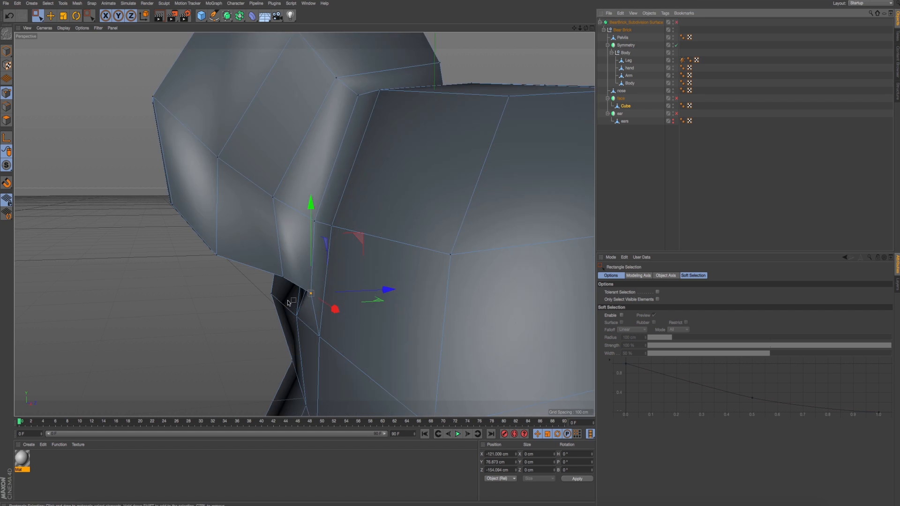
{"action": "left_click_drag", "start_coordinate": [292, 302], "coordinate": [540, 155], "text": "alt"}
{"action": "left_click", "coordinate": [677, 23]}
{"action": "mouse_move", "coordinate": [457, 158]}
{"action": "left_mouse_down", "text": "alt"}
{"action": "mouse_move", "coordinate": [375, 171]}
{"action": "mouse_move", "coordinate": [362, 209]}
{"action": "mouse_move", "coordinate": [303, 268]}
{"action": "mouse_move", "coordinate": [320, 249]}
{"action": "mouse_move", "coordinate": [313, 271]}
{"action": "mouse_move", "coordinate": [281, 253]}
{"action": "mouse_move", "coordinate": [313, 290]}
{"action": "left_mouse_up", "text": "alt"}
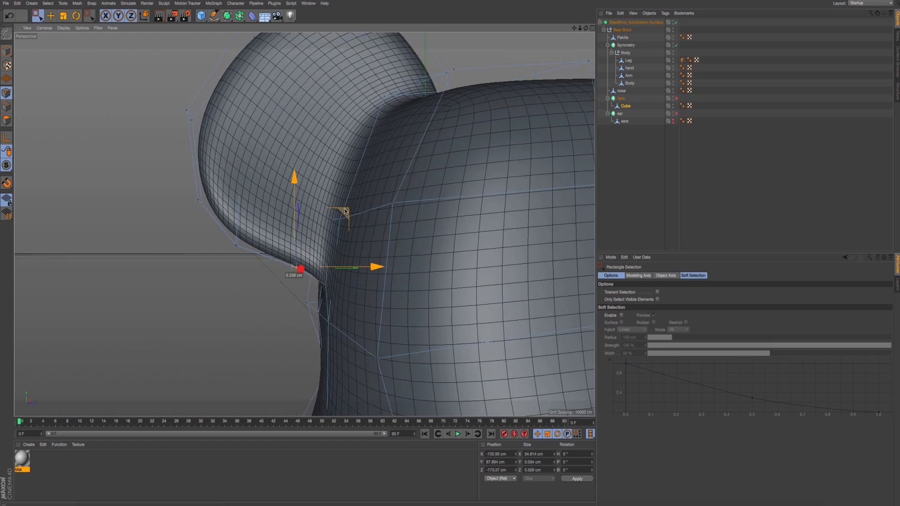
{"action": "left_click_drag", "start_coordinate": [345, 212], "coordinate": [335, 223]}
- In the Right view, adjust the height of the inner corner point where the ear's lower edge meets the head
{"action": "middle_click", "coordinate": [322, 231]}
{"action": "middle_click", "coordinate": [203, 292]}
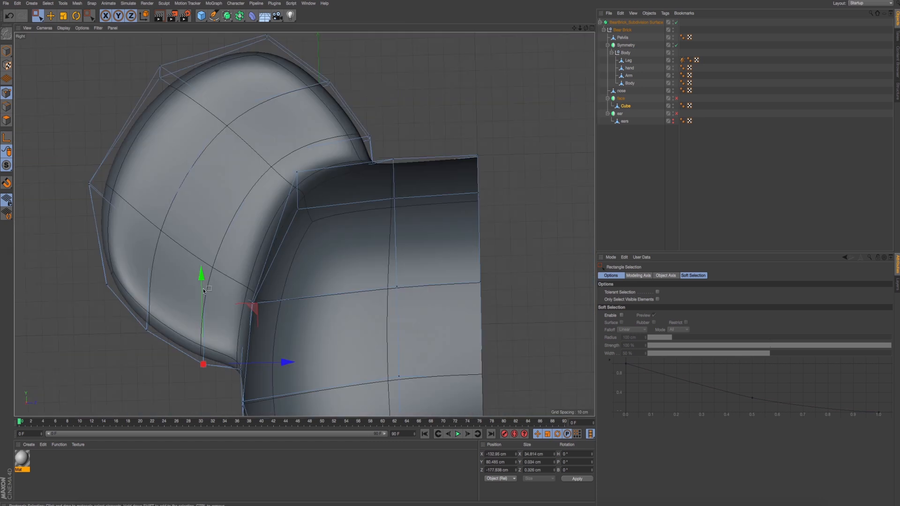
{"action": "middle_click_drag", "start_coordinate": [204, 291], "coordinate": [259, 231], "text": "alt"}
{"action": "mouse_move", "coordinate": [228, 280]}
{"action": "left_mouse_down"}
{"action": "mouse_move", "coordinate": [258, 312]}
{"action": "mouse_move", "coordinate": [281, 304]}
{"action": "left_mouse_up"}
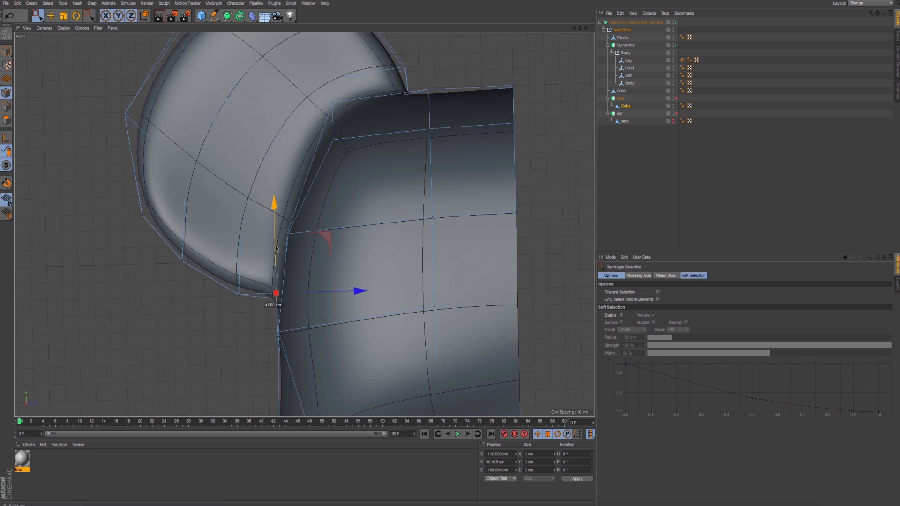
{"action": "left_click_drag", "start_coordinate": [277, 248], "coordinate": [277, 258]}
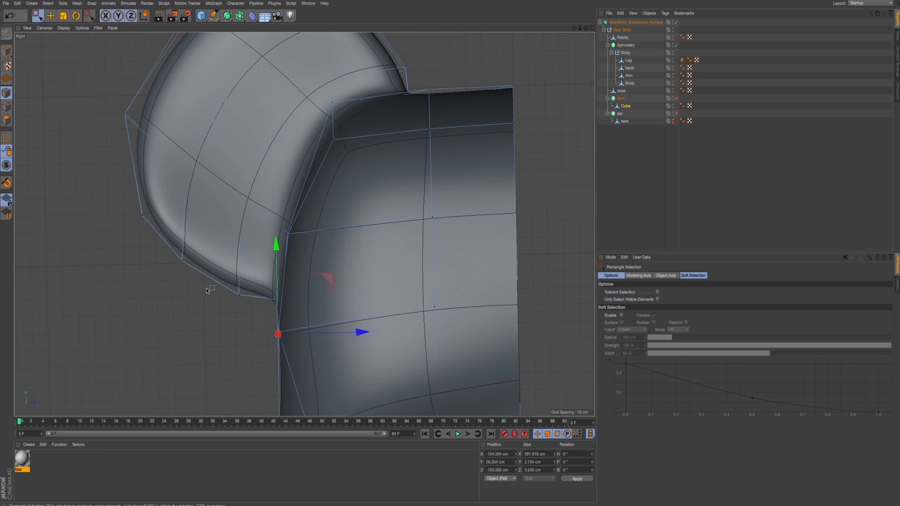
- Move the successive point pairs along the ear's lower outer edge outward to round its outline, ending with the outermost pair
{"action": "left_click_drag", "start_coordinate": [161, 225], "coordinate": [192, 272]}
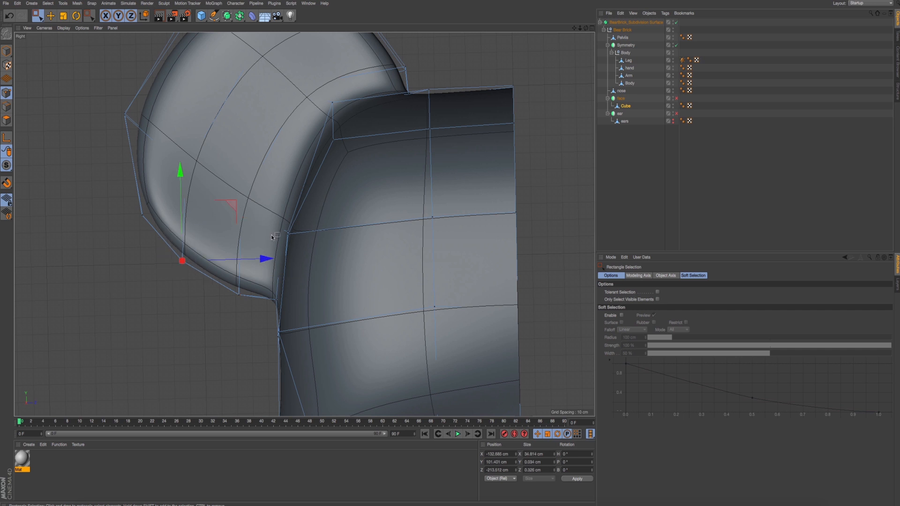
{"action": "left_click_drag", "start_coordinate": [227, 207], "coordinate": [220, 210]}
{"action": "middle_click_drag", "start_coordinate": [221, 186], "coordinate": [237, 223], "text": "alt"}
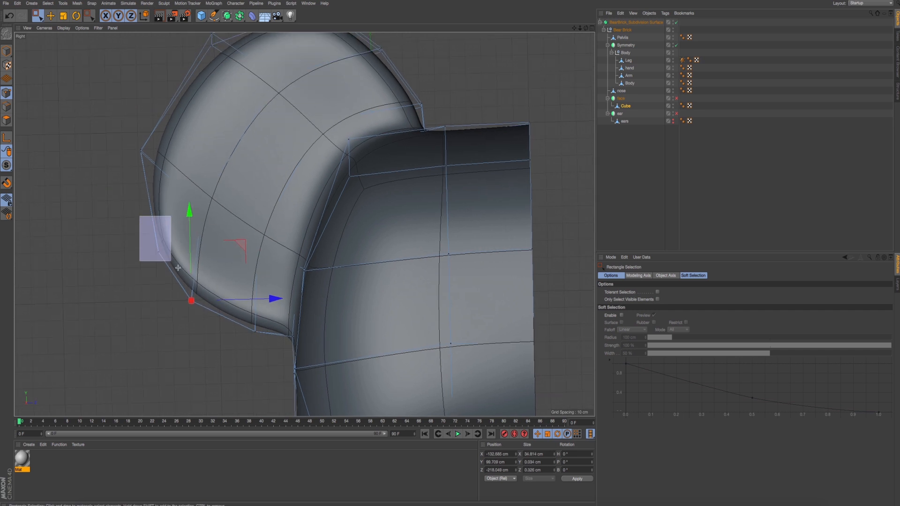
{"action": "left_click_drag", "start_coordinate": [179, 268], "coordinate": [178, 268]}
{"action": "left_click_drag", "start_coordinate": [209, 199], "coordinate": [203, 195]}
{"action": "middle_click_drag", "start_coordinate": [197, 163], "coordinate": [214, 209], "text": "alt"}
{"action": "mouse_move", "coordinate": [132, 174]}
{"action": "left_mouse_down"}
{"action": "mouse_move", "coordinate": [202, 225]}
{"action": "mouse_move", "coordinate": [279, 202]}
{"action": "left_mouse_up"}
- Render the Perspective view to examine the ear's rounded shape against the head, and dismiss the Preferences window
{"action": "middle_click", "coordinate": [209, 140]}
{"action": "middle_click", "coordinate": [205, 189]}
{"action": "left_click_drag", "start_coordinate": [335, 209], "coordinate": [335, 240], "text": "alt"}
{"action": "scroll", "coordinate": [311, 220], "scroll_direction": "down", "scroll_amount": 6}
{"action": "key", "text": "super+e"}
{"action": "key", "text": "super+r"}
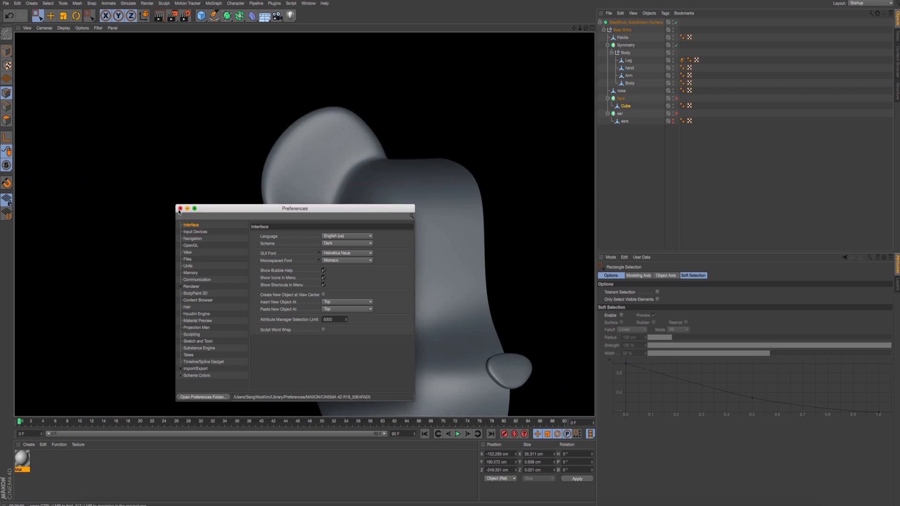
{"action": "left_click", "coordinate": [180, 209]}
{"action": "left_click_drag", "start_coordinate": [351, 277], "coordinate": [357, 269], "text": "alt"}
- Select the head's edge points directly beneath the ear in the Perspective view and raise them to about Y 81.2 cm
{"action": "middle_click", "coordinate": [314, 287]}
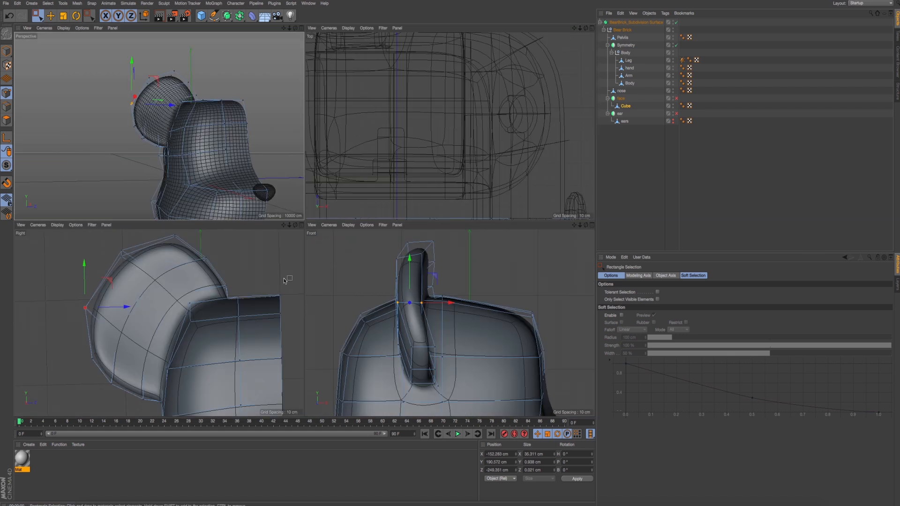
{"action": "middle_click", "coordinate": [243, 196]}
{"action": "scroll", "coordinate": [299, 264], "scroll_direction": "up", "scroll_amount": 8}
{"action": "left_click_drag", "start_coordinate": [265, 255], "coordinate": [284, 285], "text": "alt"}
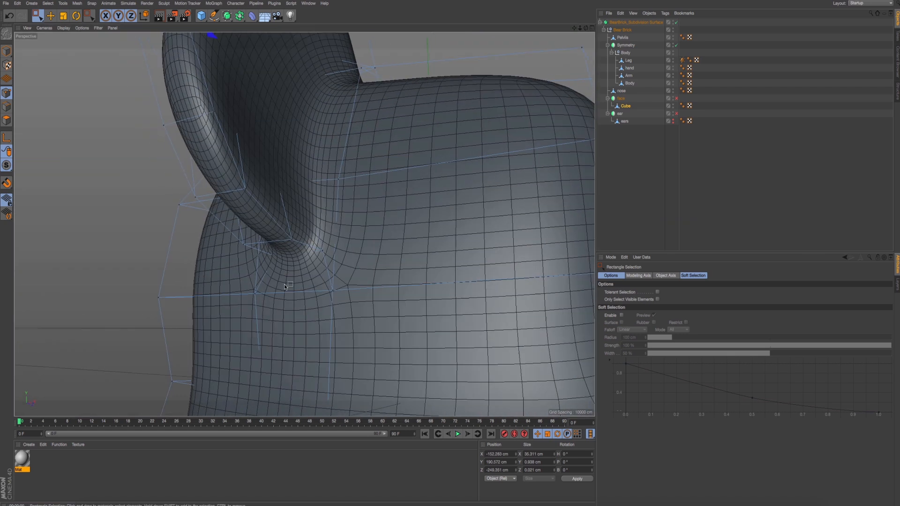
{"action": "left_click_drag", "start_coordinate": [299, 210], "coordinate": [300, 195]}
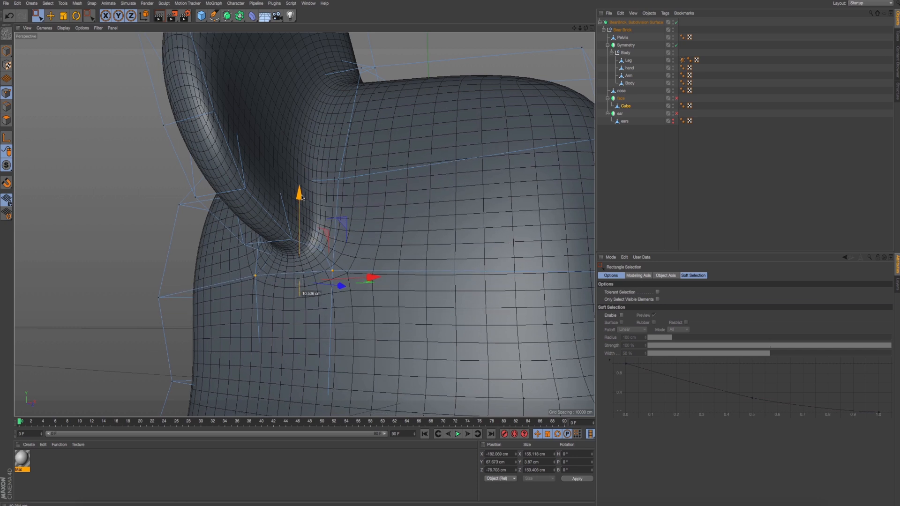
{"action": "left_click_drag", "start_coordinate": [350, 237], "coordinate": [310, 262], "text": "alt"}
{"action": "left_click_drag", "start_coordinate": [365, 167], "coordinate": [366, 148]}
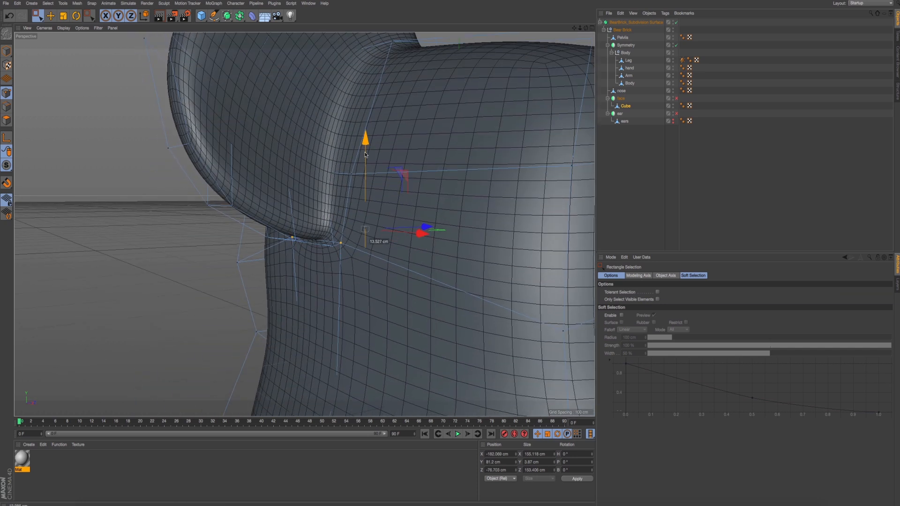
- Render the Perspective view again to check the junction beneath the ear, and close the Preferences window
{"action": "middle_click", "coordinate": [319, 183]}
{"action": "middle_click", "coordinate": [281, 202]}
{"action": "left_click_drag", "start_coordinate": [350, 264], "coordinate": [318, 268], "text": "alt"}
{"action": "scroll", "coordinate": [362, 281], "scroll_direction": "down", "scroll_amount": 4}
{"action": "key", "text": "super+e"}
{"action": "key", "text": "super+r"}
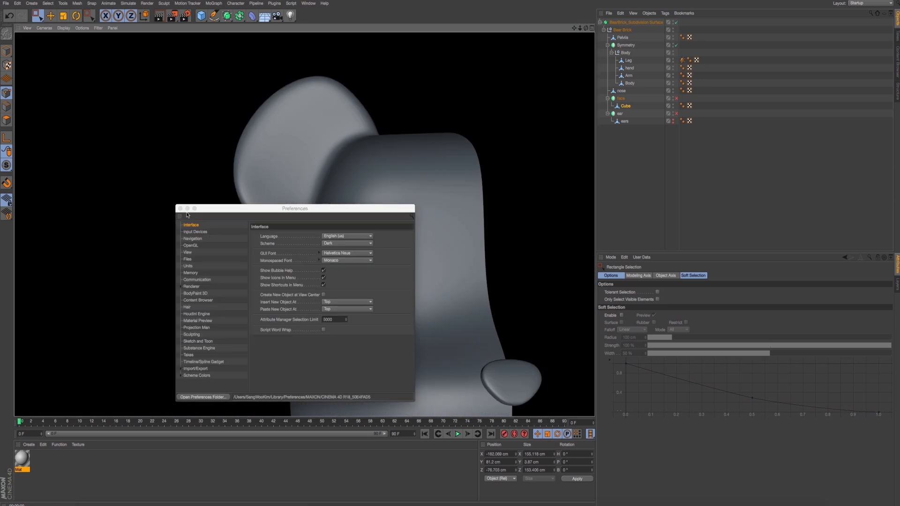
{"action": "left_click", "coordinate": [180, 209]}
- Select the ear's upper outer edge points and move them up and outward to about Y 228.1 cm, Z -230.8 cm
{"action": "left_click_drag", "start_coordinate": [341, 268], "coordinate": [326, 222], "text": "alt"}
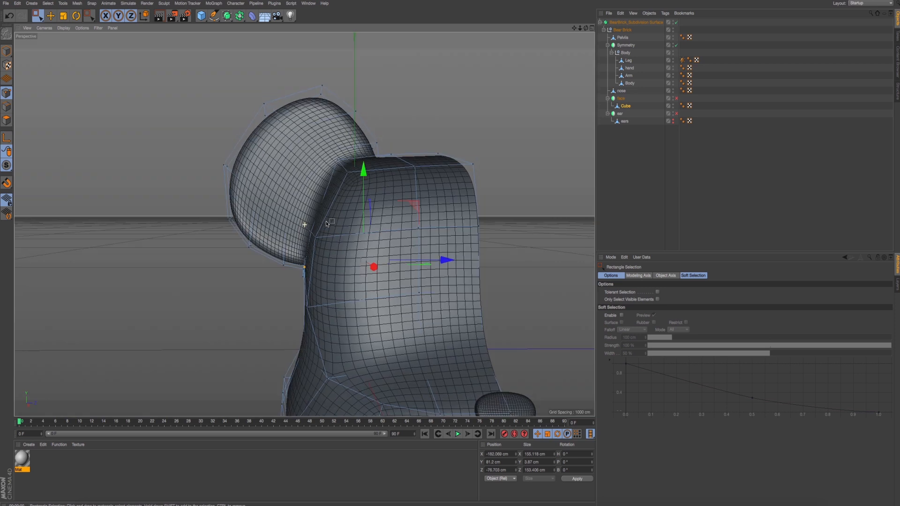
{"action": "left_click_drag", "start_coordinate": [190, 85], "coordinate": [272, 179]}
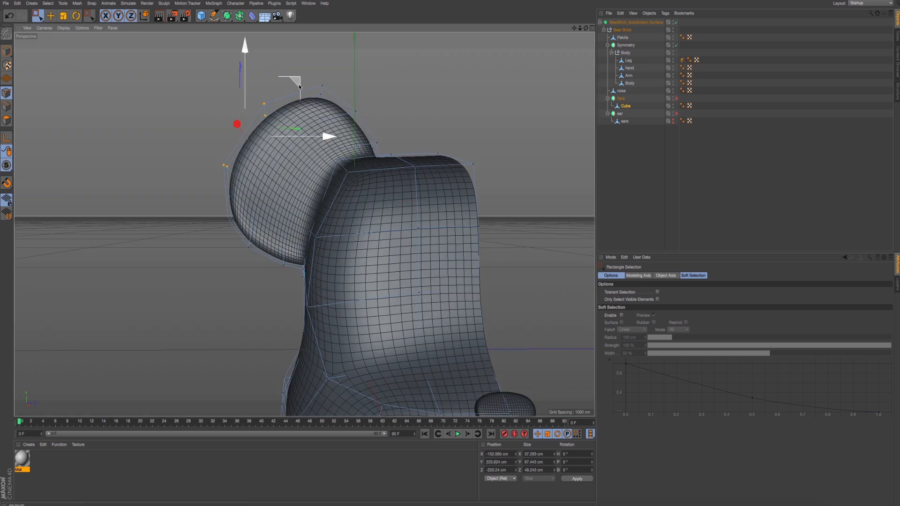
{"action": "left_click_drag", "start_coordinate": [299, 87], "coordinate": [295, 84]}
{"action": "middle_click", "coordinate": [294, 141]}
{"action": "middle_click", "coordinate": [287, 217]}
{"action": "scroll", "coordinate": [287, 217], "scroll_direction": "down", "scroll_amount": 4}
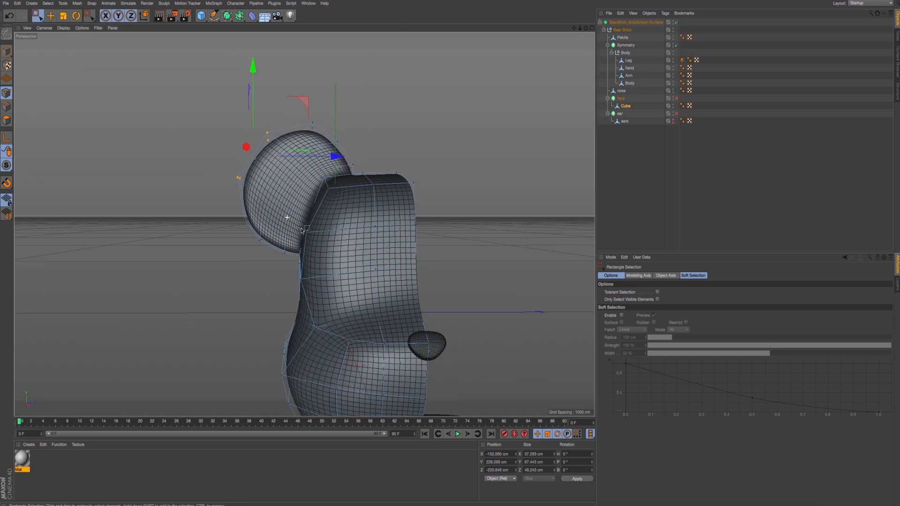
{"action": "scroll", "coordinate": [303, 231], "scroll_direction": "down", "scroll_amount": 3}
- Switch the head and ear mesh to polygon editing in the Right view and turn off the Bear Brick subdivision surface
{"action": "middle_click", "coordinate": [369, 349]}
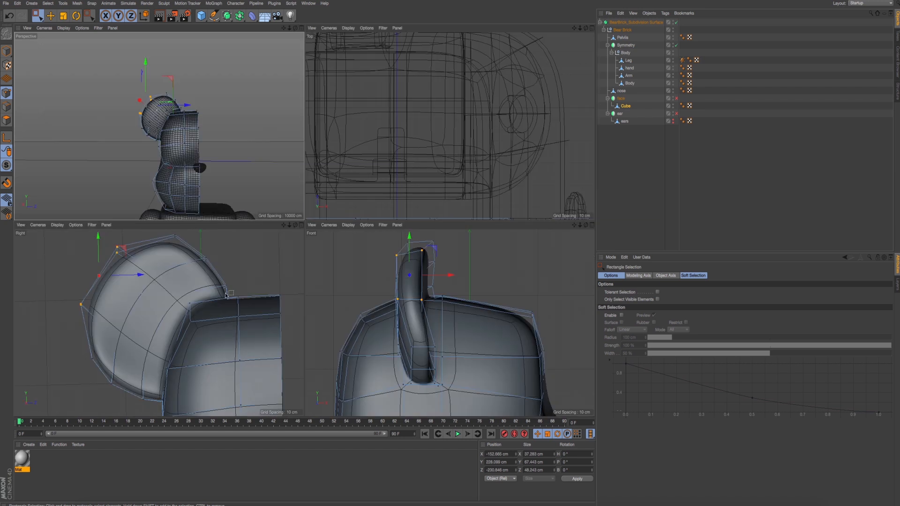
{"action": "middle_click", "coordinate": [257, 300]}
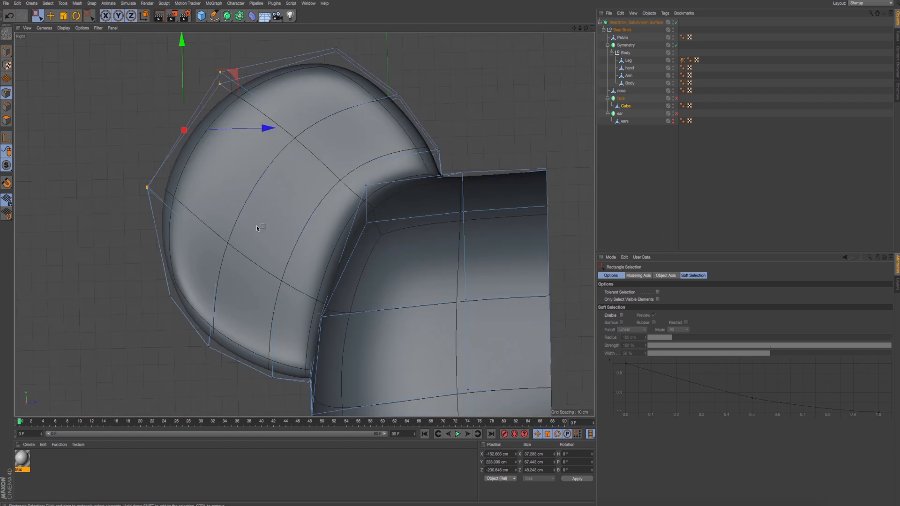
{"action": "left_click", "coordinate": [7, 120]}
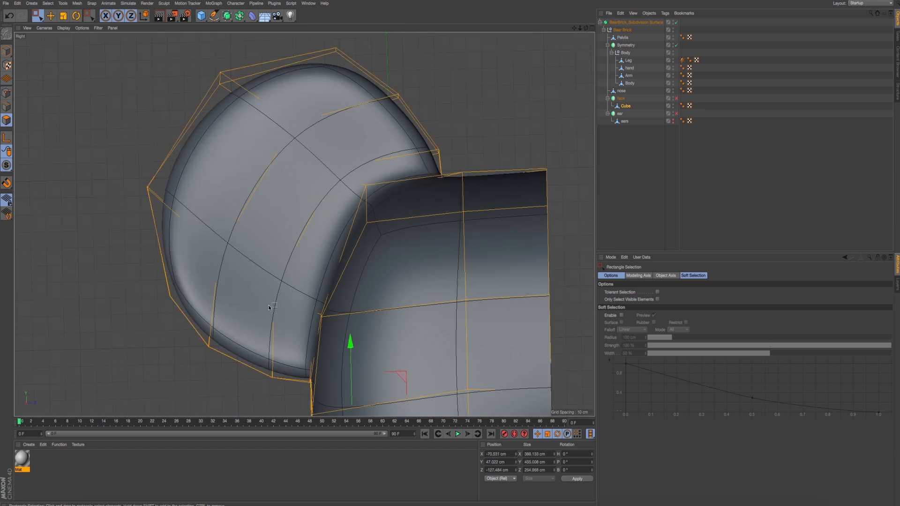
{"action": "middle_click_drag", "start_coordinate": [269, 307], "coordinate": [253, 270], "text": "alt"}
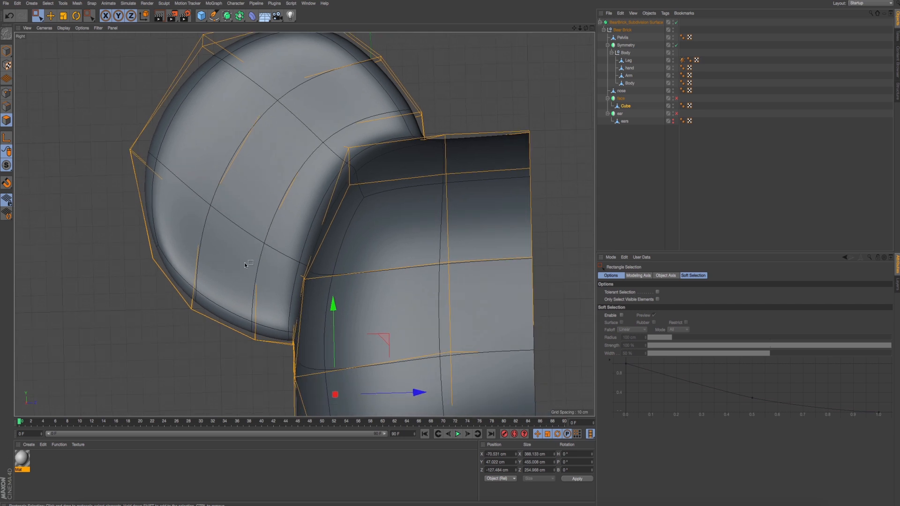
{"action": "middle_click", "coordinate": [284, 234]}
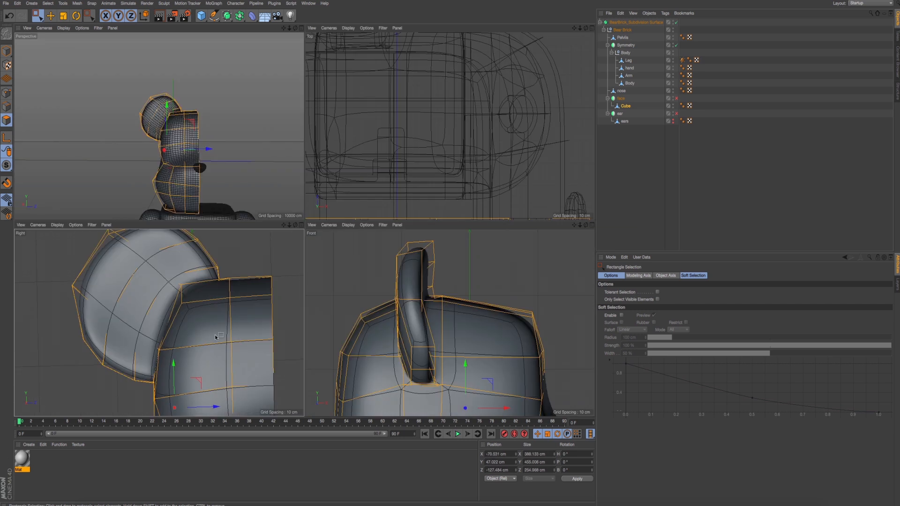
{"action": "left_click", "coordinate": [677, 22]}
{"action": "middle_click", "coordinate": [183, 266]}
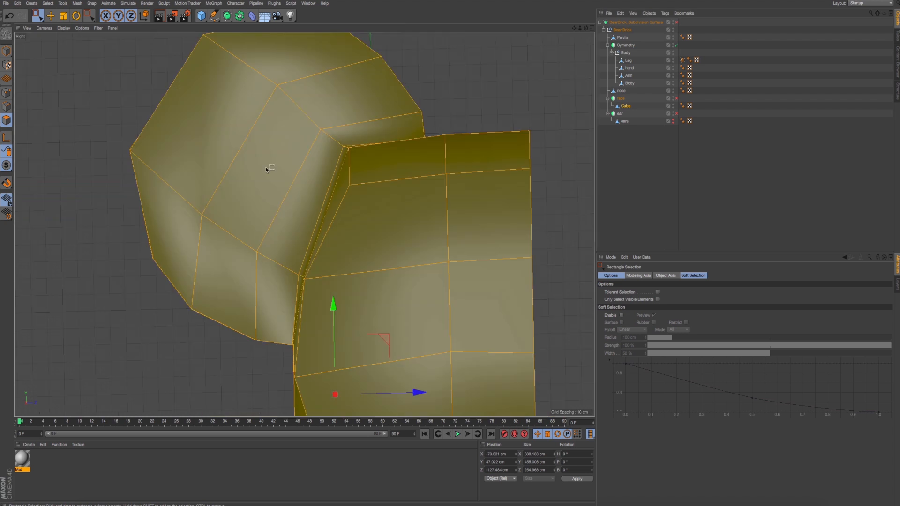
- Try to Line Cut across the ear from its lower outer edge, through the side face, to its upper edge in the Right view
{"action": "right_click", "coordinate": [127, 365]}
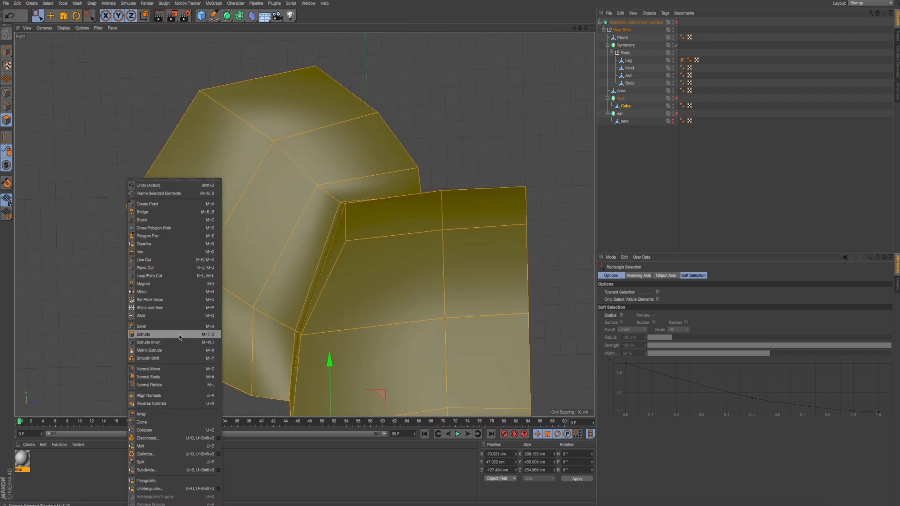
{"action": "left_click", "coordinate": [155, 260]}
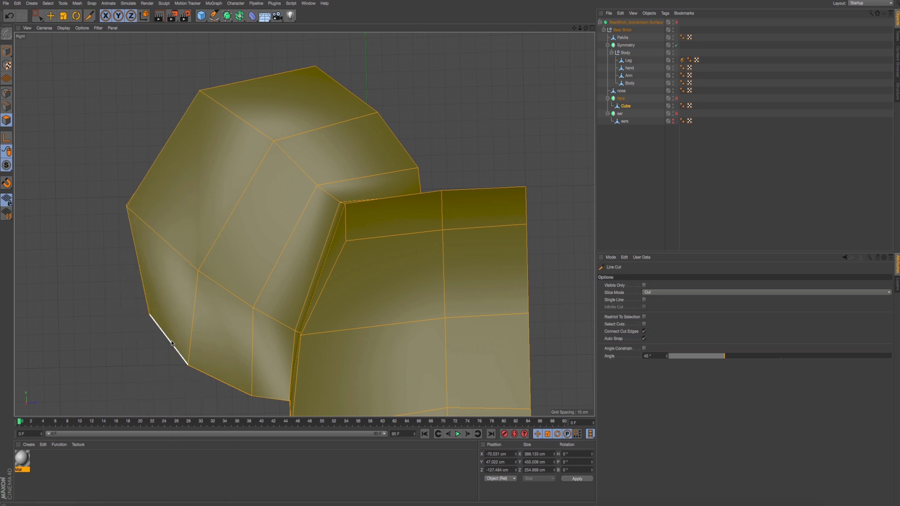
{"action": "left_click", "coordinate": [170, 341]}
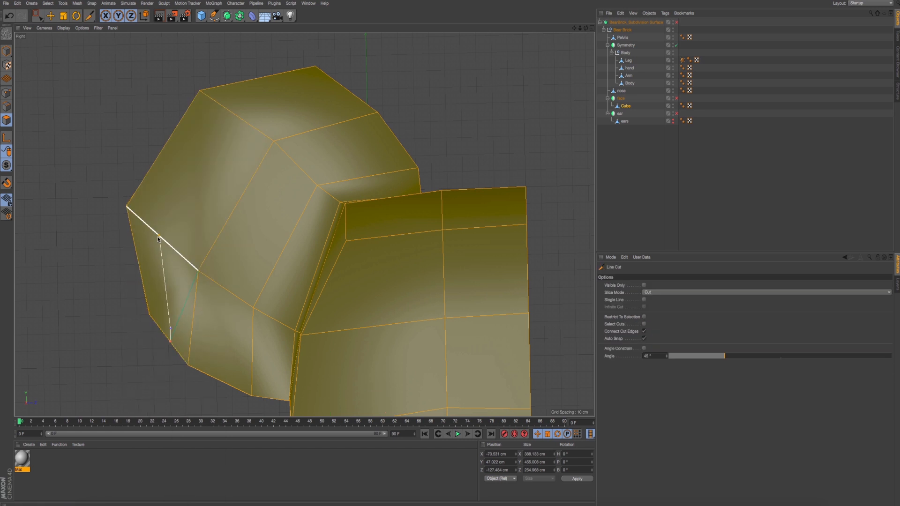
{"action": "left_click", "coordinate": [160, 235]}
{"action": "left_click", "coordinate": [230, 123]}
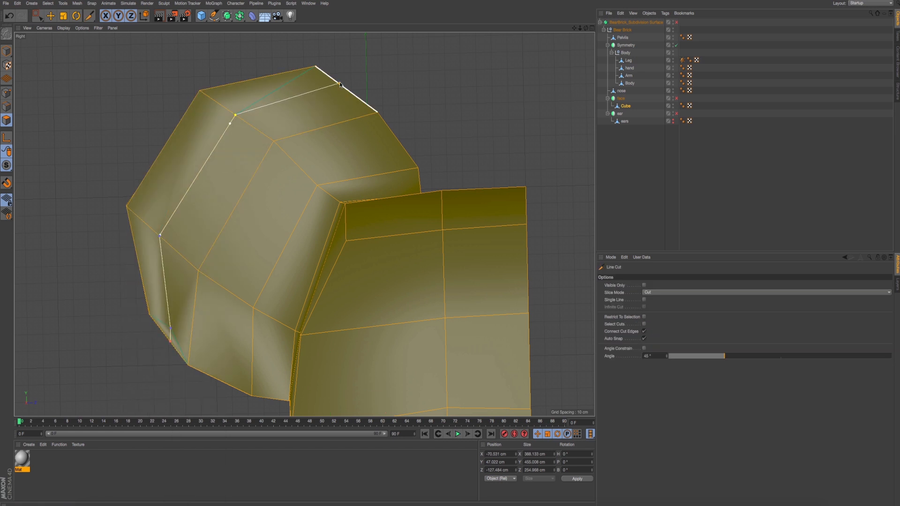
{"action": "left_click", "coordinate": [339, 84]}
{"action": "key", "text": "Escape"}
- Turn on the Bear Brick subdivision surface and examine the smoothed ear from several sides in the Perspective view
{"action": "middle_click", "coordinate": [314, 103]}
{"action": "middle_click", "coordinate": [237, 144]}
{"action": "left_click_drag", "start_coordinate": [274, 164], "coordinate": [437, 166], "text": "alt"}
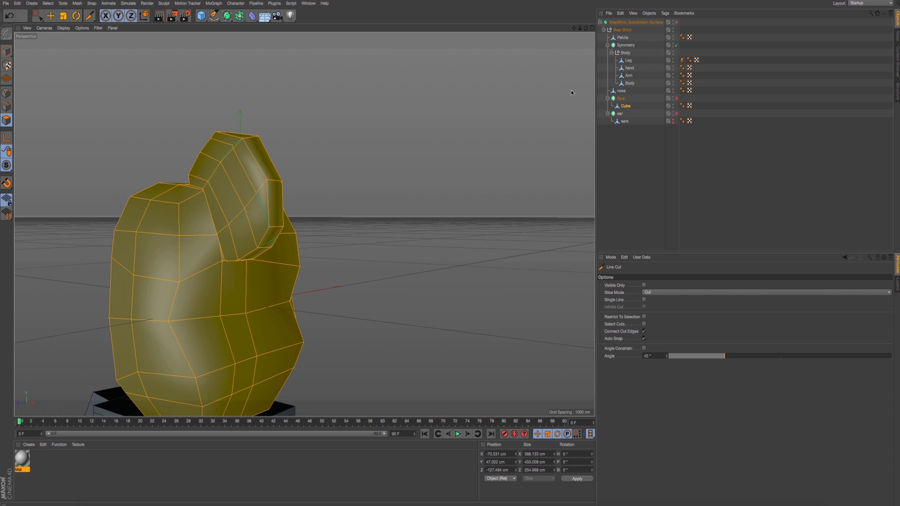
{"action": "left_click", "coordinate": [676, 22]}
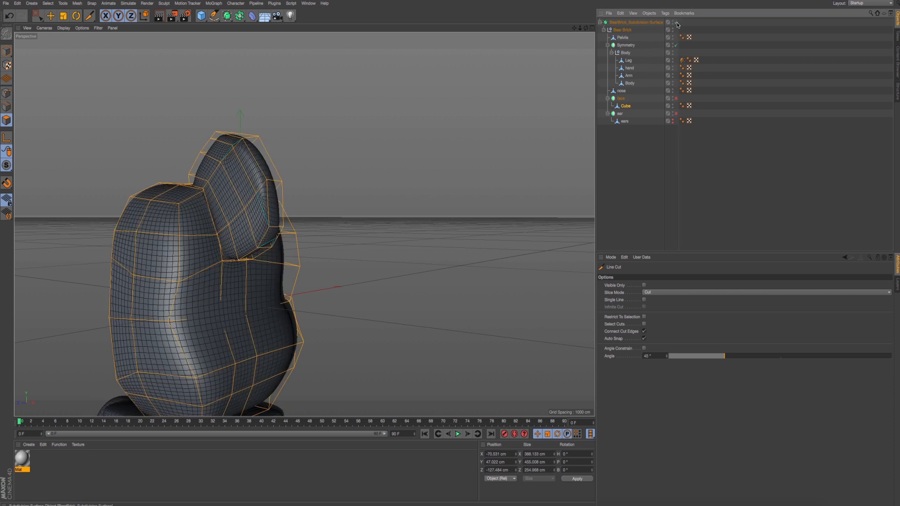
{"action": "mouse_move", "coordinate": [450, 155]}
{"action": "left_mouse_down", "text": "alt"}
{"action": "mouse_move", "coordinate": [457, 150]}
{"action": "mouse_move", "coordinate": [458, 165]}
{"action": "left_mouse_up", "text": "alt"}
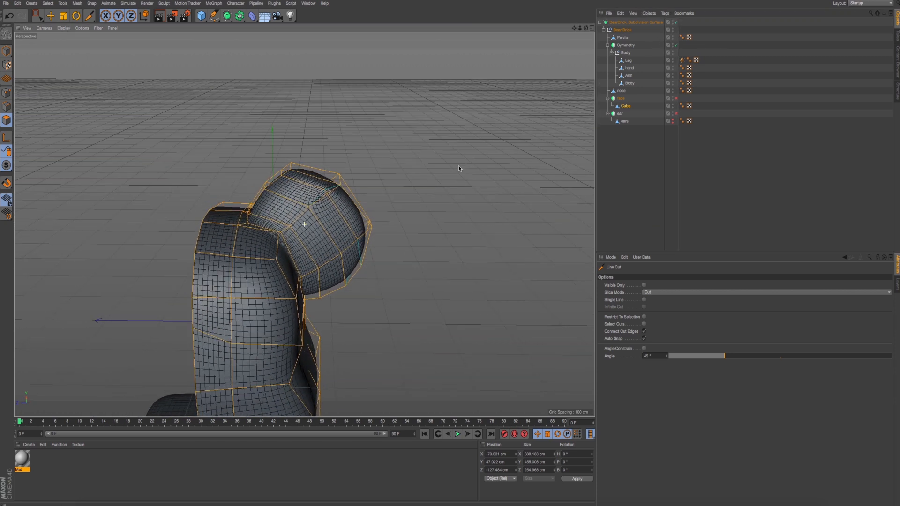
- Undo the subdivision surface activation and the line cut across the ear
{"action": "key", "text": "ctrl+r"}
{"action": "key", "text": "ctrl+z"}
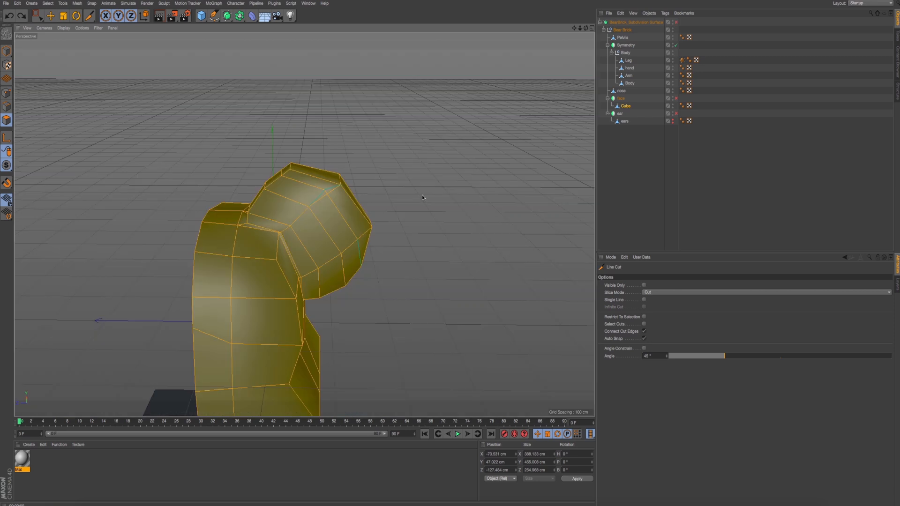
{"action": "mouse_move", "coordinate": [421, 195]}
{"action": "left_mouse_down", "text": "alt"}
{"action": "mouse_move", "coordinate": [401, 189]}
{"action": "mouse_move", "coordinate": [463, 223]}
{"action": "mouse_move", "coordinate": [527, 221]}
{"action": "mouse_move", "coordinate": [407, 198]}
{"action": "left_mouse_up", "text": "alt"}
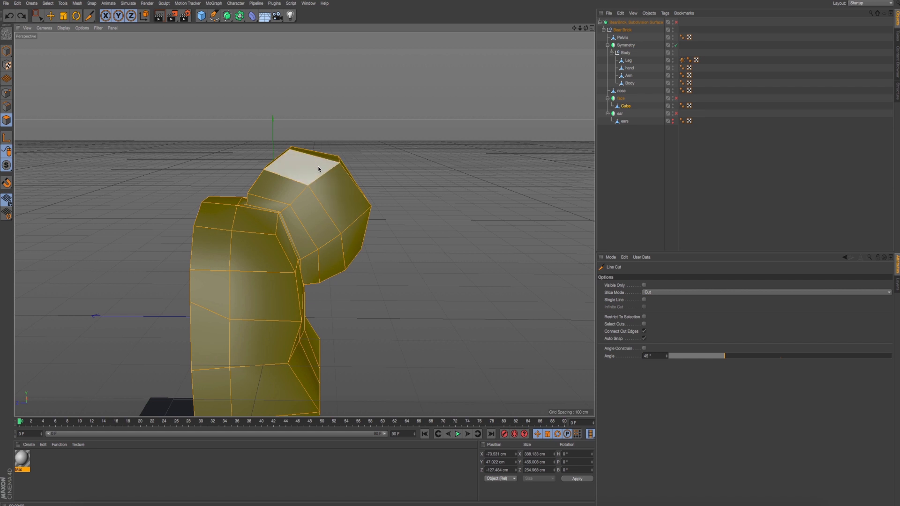
{"action": "key", "text": "Escape"}
{"action": "key", "text": "Escape"}
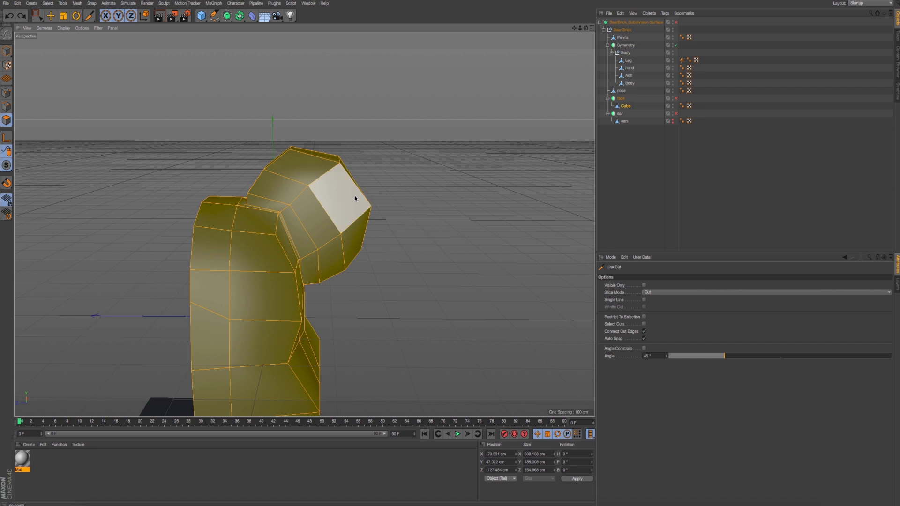
- Return to the Right view and switch the head and ear mesh to point editing
{"action": "middle_click", "coordinate": [370, 207]}
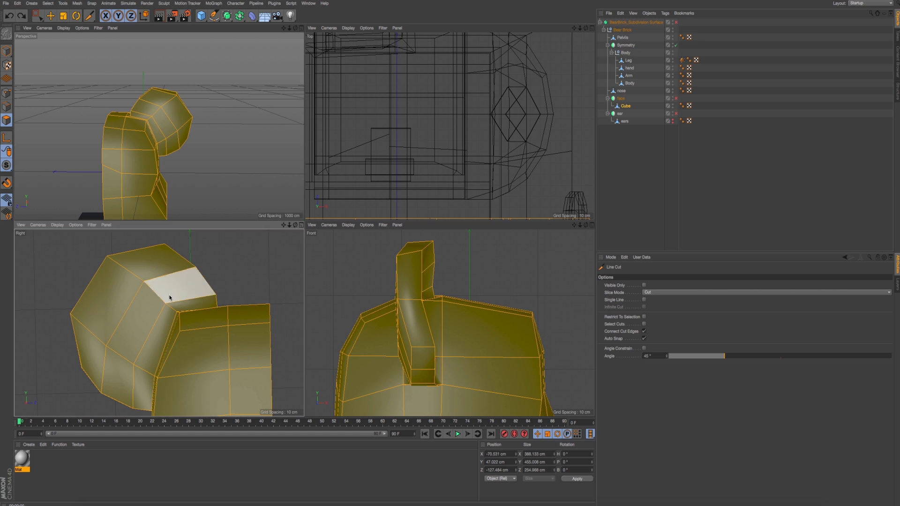
{"action": "middle_click", "coordinate": [170, 291]}
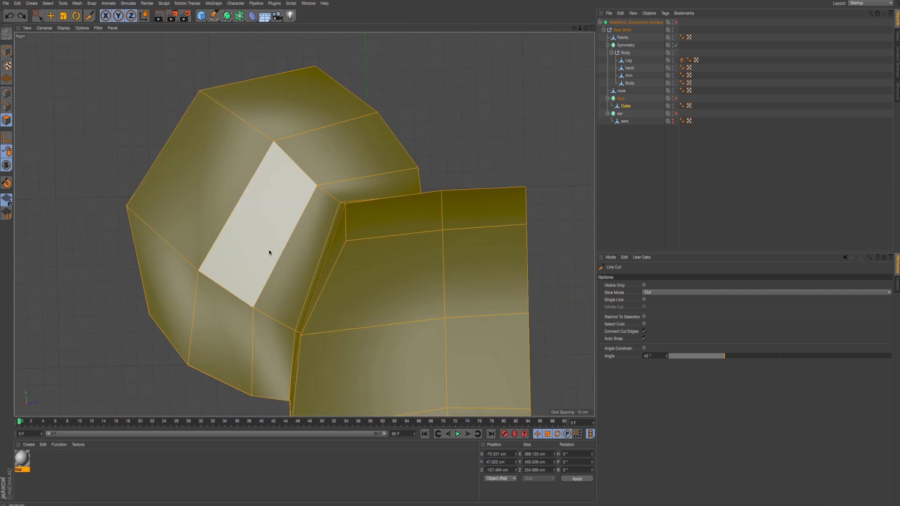
{"action": "left_click", "coordinate": [7, 94]}
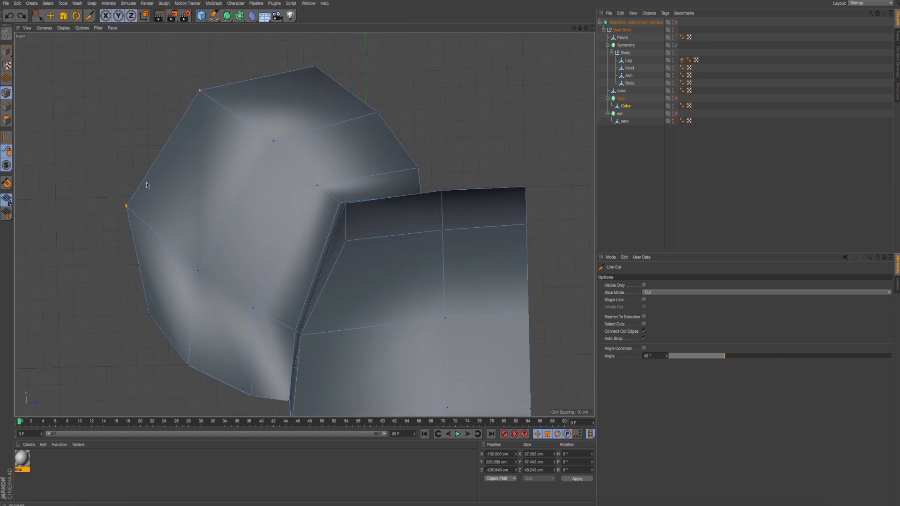
- Try a new line cut across the ear, placed closer to the middle edge loop, from its lower outer edge to its upper edge
{"action": "left_click", "coordinate": [166, 335]}
{"action": "left_click", "coordinate": [173, 247]}
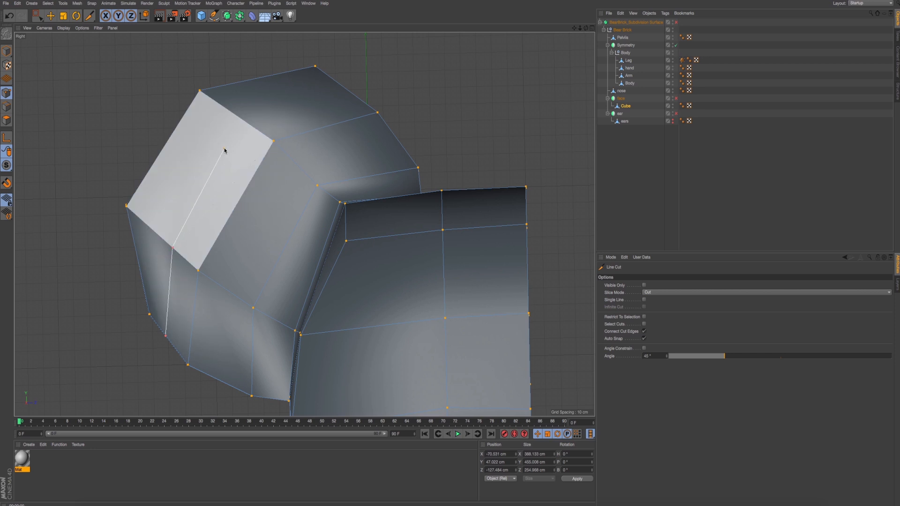
{"action": "left_click", "coordinate": [248, 125]}
{"action": "left_click", "coordinate": [348, 91]}
{"action": "key", "text": "Escape"}
- Examine the ear's new cut up close in the Perspective view and undo it
{"action": "middle_click", "coordinate": [321, 121]}
{"action": "middle_click", "coordinate": [175, 138]}
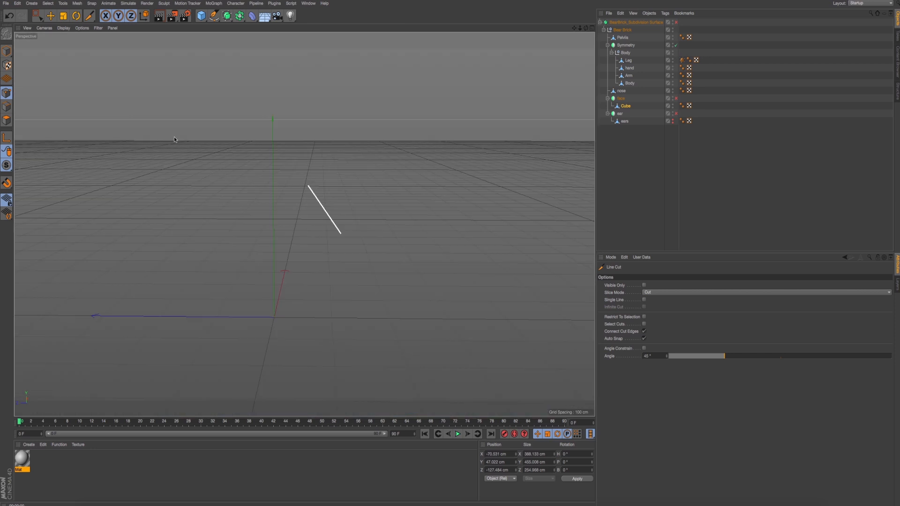
{"action": "left_click_drag", "start_coordinate": [174, 137], "coordinate": [291, 188], "text": "alt"}
{"action": "scroll", "coordinate": [291, 188], "scroll_direction": "up", "scroll_amount": 4}
{"action": "left_click_drag", "start_coordinate": [367, 230], "coordinate": [331, 192], "text": "alt"}
{"action": "key", "text": "ctrl+z"}
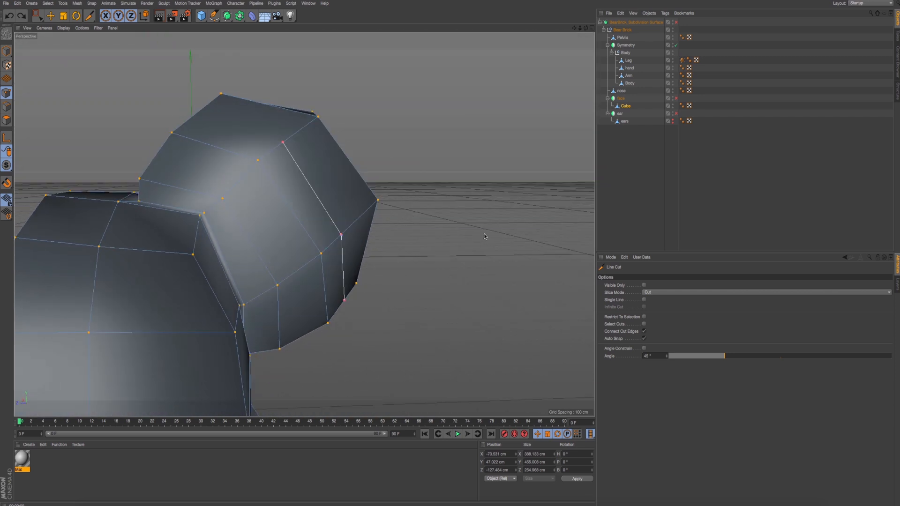
- Try continuing a line cut over the top of the ear in the Perspective view, and undo it
{"action": "left_click", "coordinate": [283, 143]}
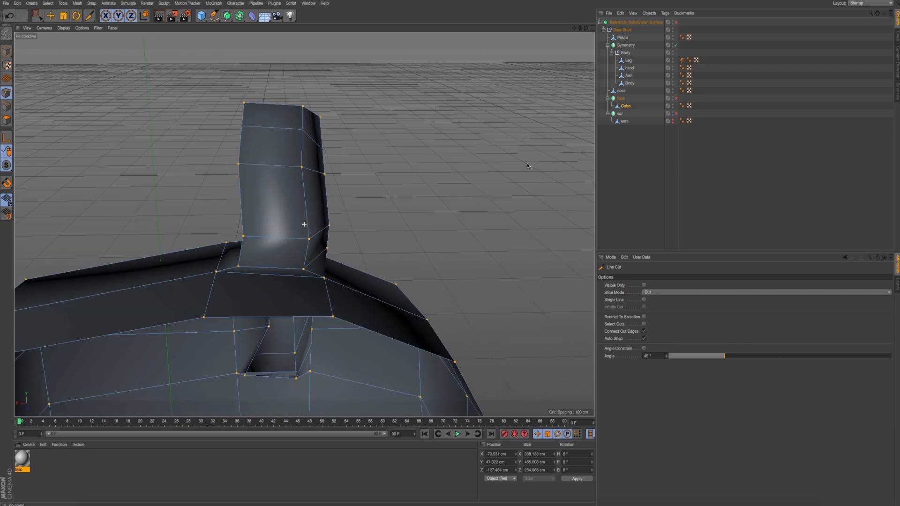
{"action": "left_click_drag", "start_coordinate": [527, 163], "coordinate": [360, 291], "text": "alt"}
{"action": "key", "text": "ctrl+z"}
- Line Cut the ear in the Perspective view from its lower outer edge across the side face to the upper edge, and inspect the crossings
{"action": "left_click", "coordinate": [354, 200]}
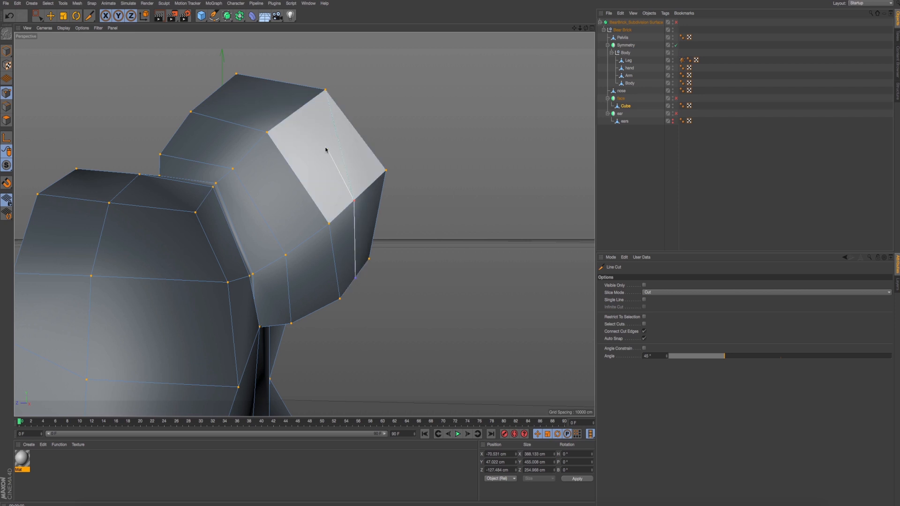
{"action": "left_click", "coordinate": [297, 111]}
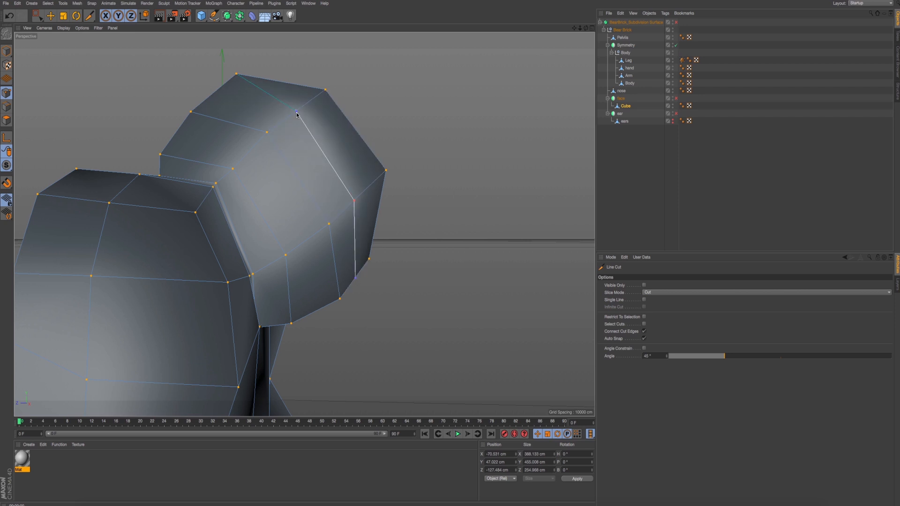
{"action": "left_click", "coordinate": [217, 93]}
{"action": "left_click_drag", "start_coordinate": [341, 142], "coordinate": [460, 147], "text": "alt"}
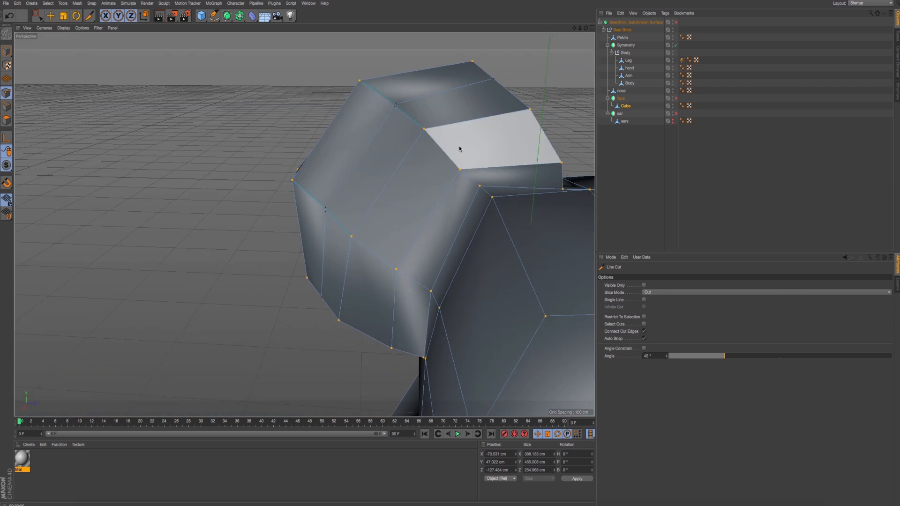
{"action": "left_click_drag", "start_coordinate": [366, 162], "coordinate": [385, 168], "text": "alt"}
{"action": "scroll", "coordinate": [366, 163], "scroll_direction": "up", "scroll_amount": 5}
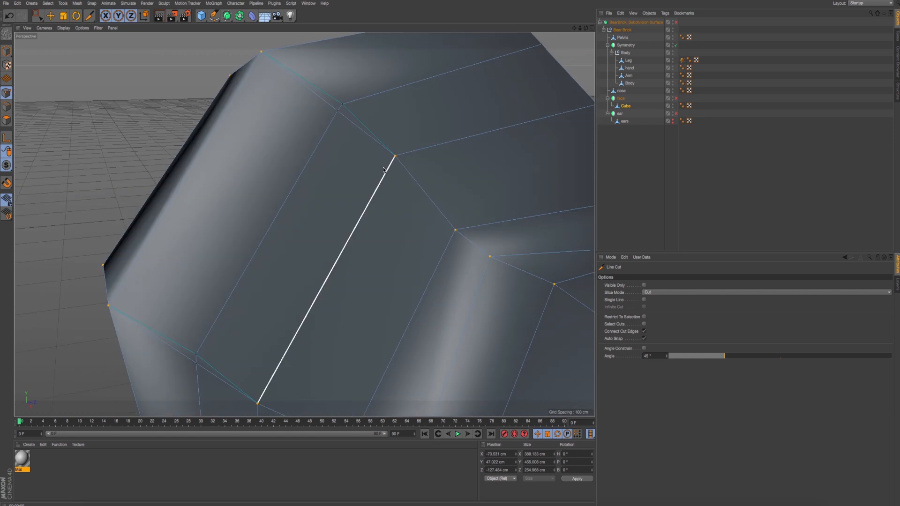
{"action": "key", "text": "super+r"}
{"action": "scroll", "coordinate": [387, 168], "scroll_direction": "down", "scroll_amount": 3}
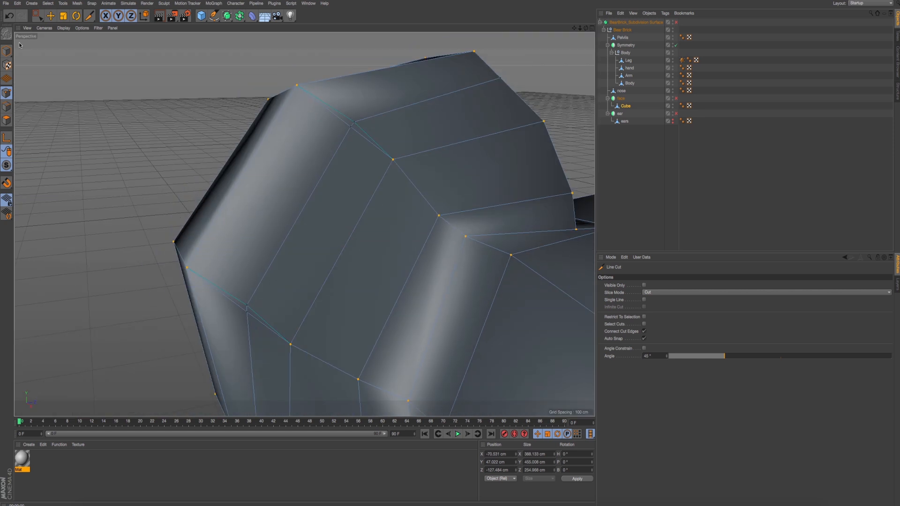
- Select the two nearly coincident cut points at the ear's upper crossing and weld them onto the upper one
{"action": "key", "text": "e"}
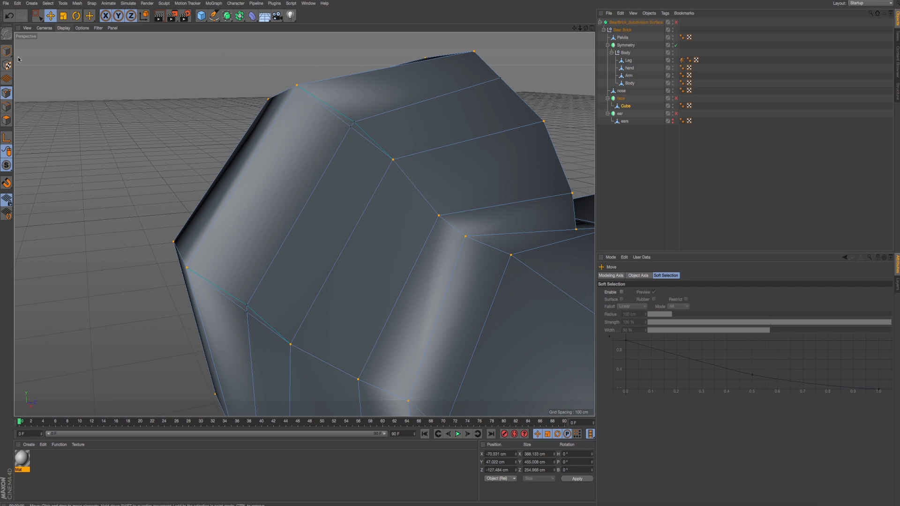
{"action": "left_click", "coordinate": [352, 127]}
{"action": "mouse_move", "coordinate": [352, 130]}
{"action": "left_mouse_down", "text": "alt"}
{"action": "mouse_move", "coordinate": [355, 111]}
{"action": "mouse_move", "coordinate": [354, 130]}
{"action": "left_mouse_up", "text": "alt"}
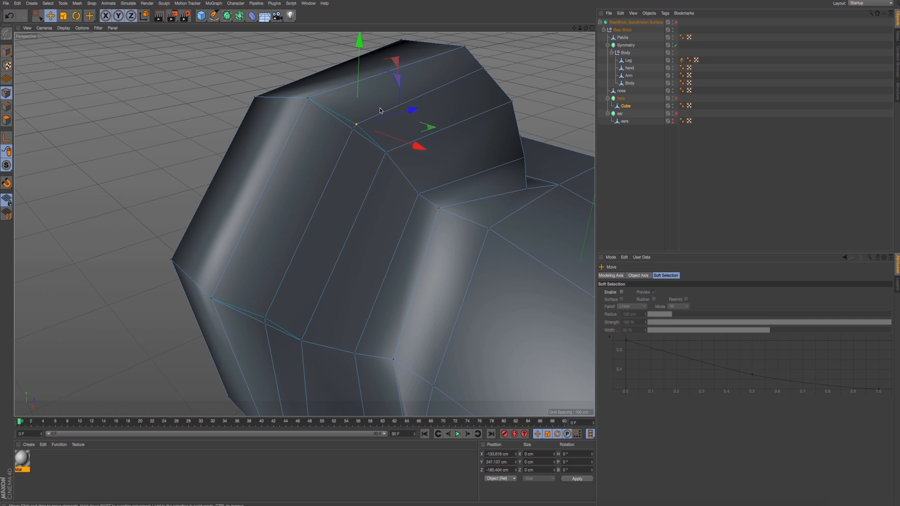
{"action": "left_click_drag", "start_coordinate": [398, 82], "coordinate": [431, 113]}
{"action": "key", "text": "ctrl+z"}
{"action": "left_click_drag", "start_coordinate": [412, 145], "coordinate": [376, 150], "text": "alt"}
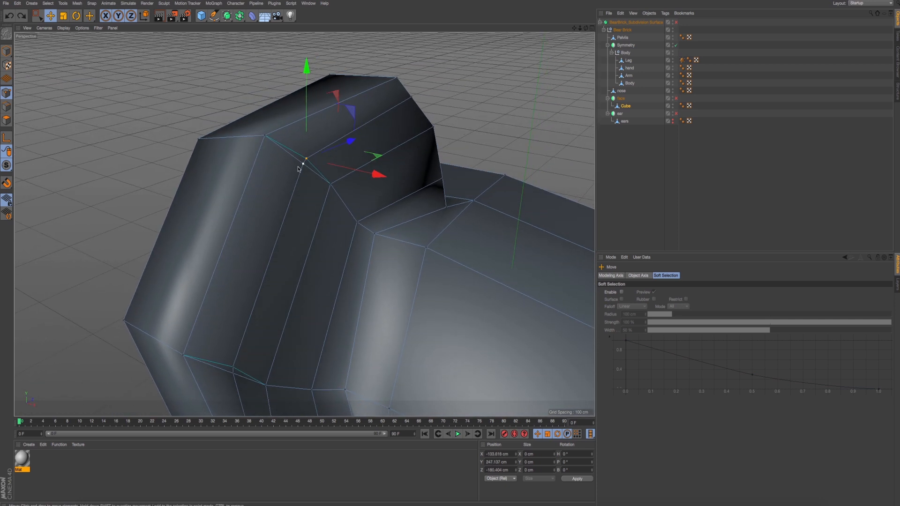
{"action": "left_click_drag", "start_coordinate": [299, 169], "coordinate": [322, 172], "text": "alt"}
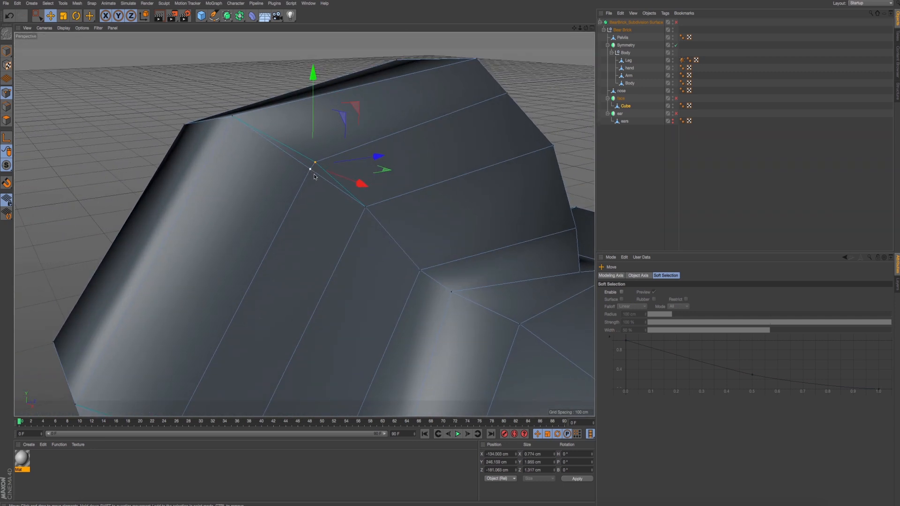
{"action": "scroll", "coordinate": [315, 177], "scroll_direction": "up", "scroll_amount": 6}
{"action": "right_click", "coordinate": [302, 153]}
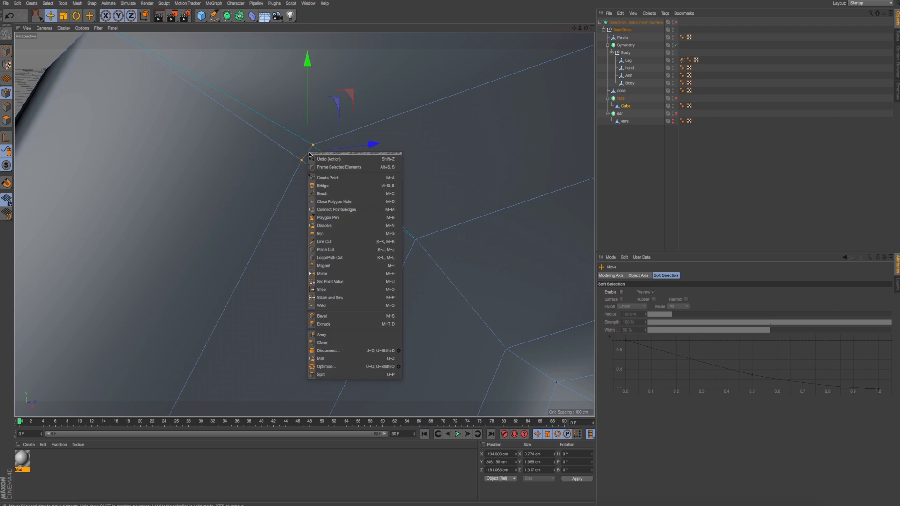
{"action": "left_click", "coordinate": [344, 306]}
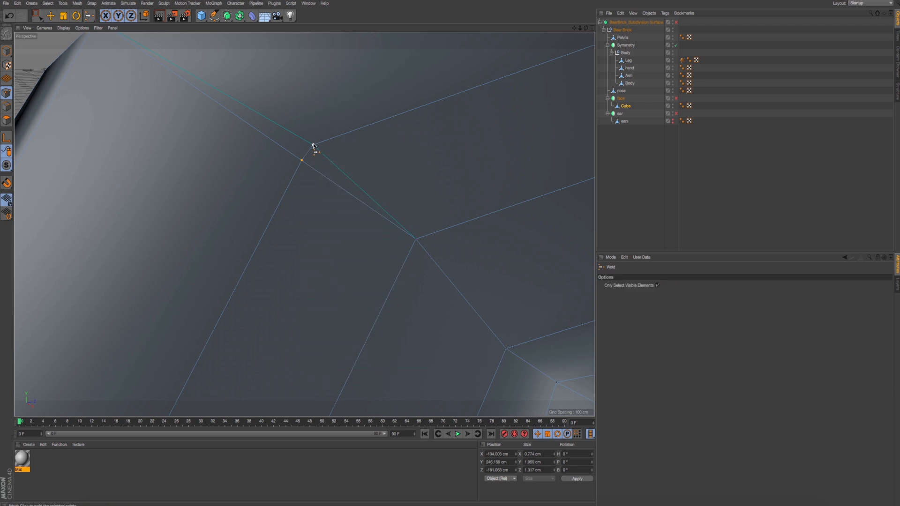
{"action": "left_click", "coordinate": [313, 146]}
{"action": "scroll", "coordinate": [307, 167], "scroll_direction": "down", "scroll_amount": 6}
{"action": "left_click_drag", "start_coordinate": [331, 187], "coordinate": [178, 209], "text": "alt"}
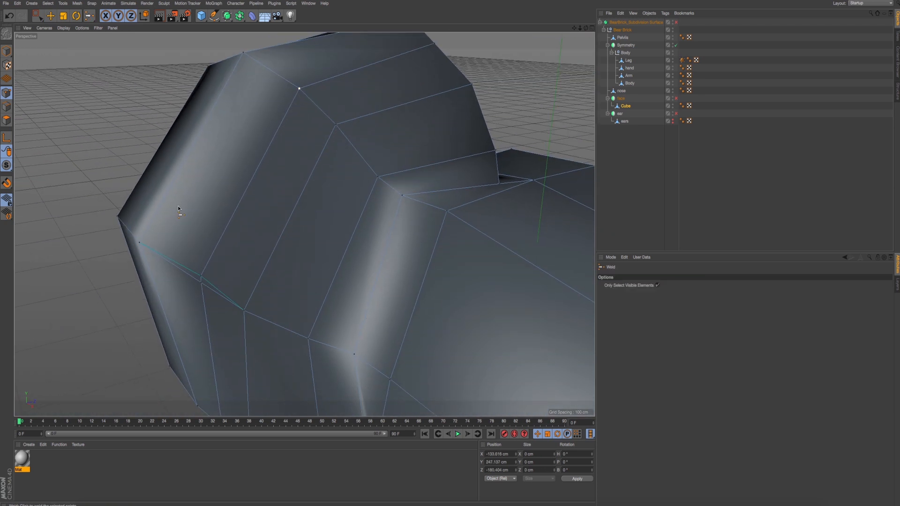
- Select the two nearly coincident cut points at the ear's lower crossing and weld them onto the upper one
{"action": "scroll", "coordinate": [201, 277], "scroll_direction": "up", "scroll_amount": 5}
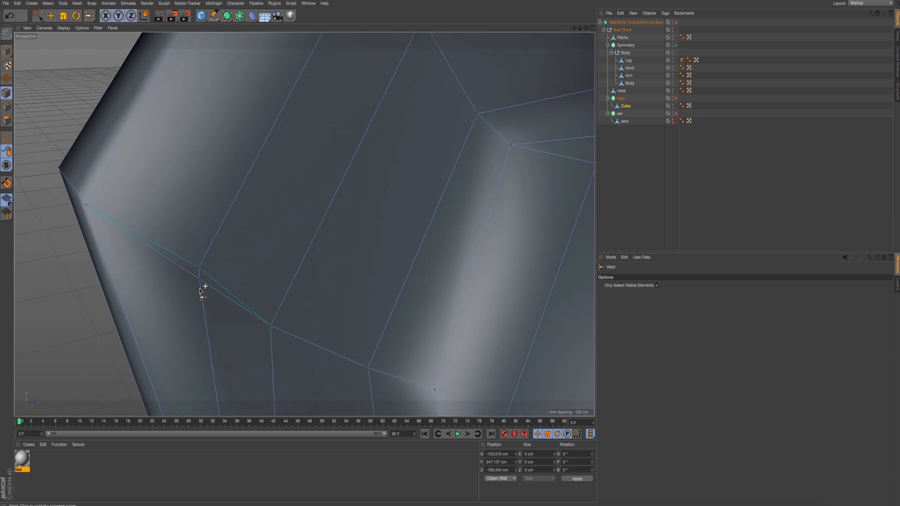
{"action": "key", "text": "e"}
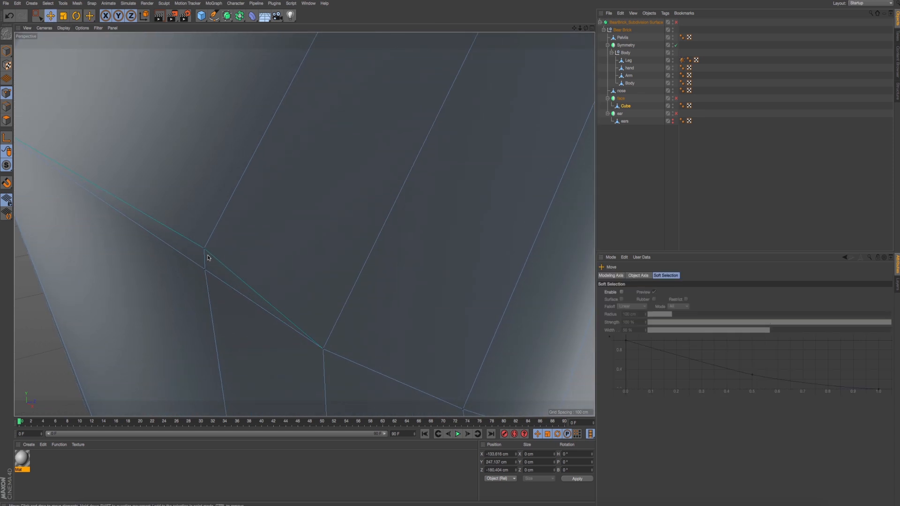
{"action": "right_click", "coordinate": [263, 216]}
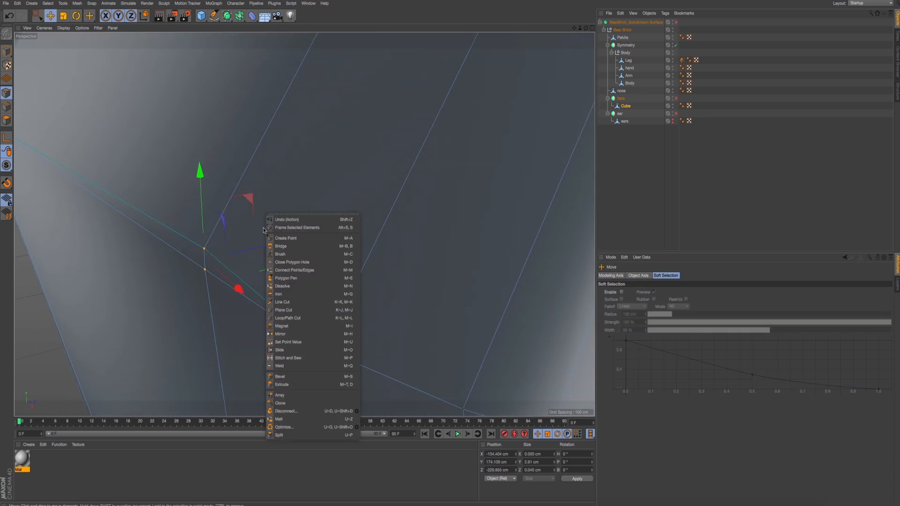
{"action": "left_click", "coordinate": [291, 367]}
{"action": "left_click", "coordinate": [206, 252]}
{"action": "scroll", "coordinate": [227, 287], "scroll_direction": "down", "scroll_amount": 8}
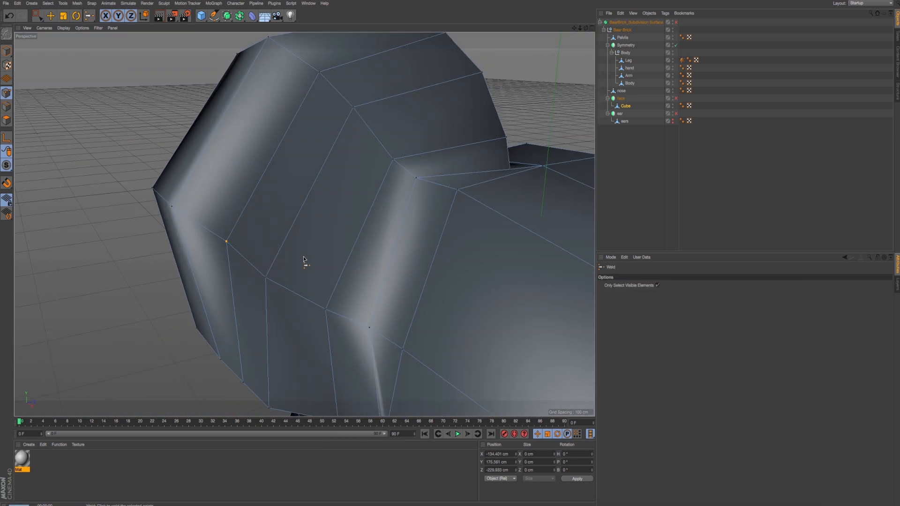
- Turn the Bear Brick's Subdivision Surface back on and inspect the smoothed ear in the Perspective view
{"action": "key", "text": "super+r"}
{"action": "scroll", "coordinate": [302, 214], "scroll_direction": "down", "scroll_amount": 4}
{"action": "scroll", "coordinate": [302, 213], "scroll_direction": "down", "scroll_amount": 2}
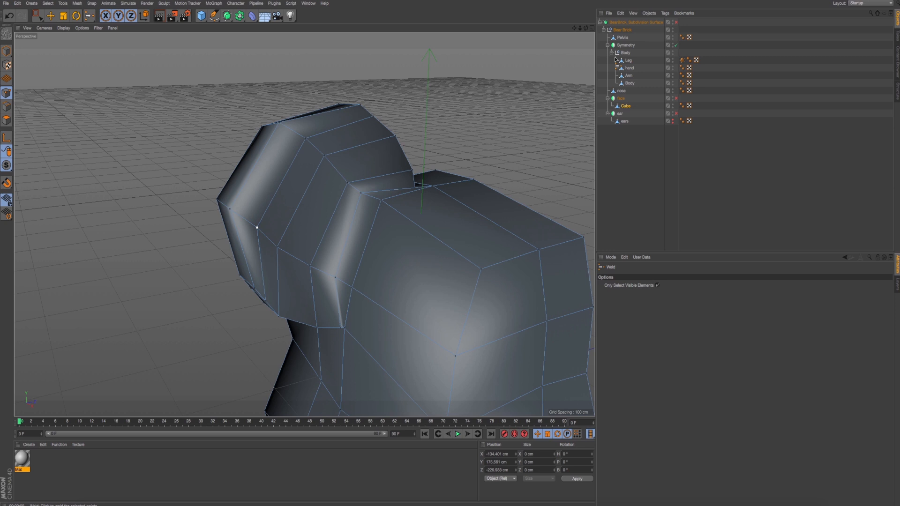
{"action": "left_click", "coordinate": [676, 23]}
{"action": "left_click", "coordinate": [676, 23]}
{"action": "left_click", "coordinate": [676, 22]}
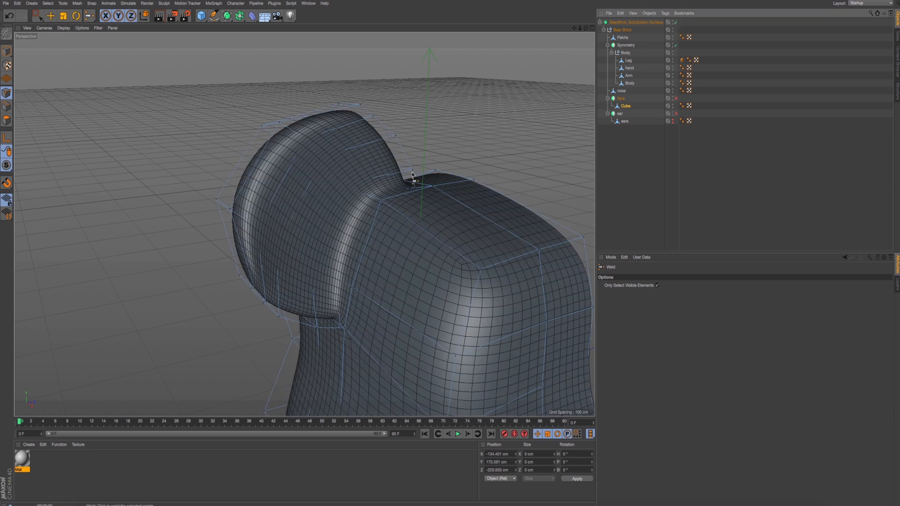
{"action": "key", "text": "super+r"}
{"action": "left_click_drag", "start_coordinate": [346, 228], "coordinate": [279, 224], "text": "alt"}
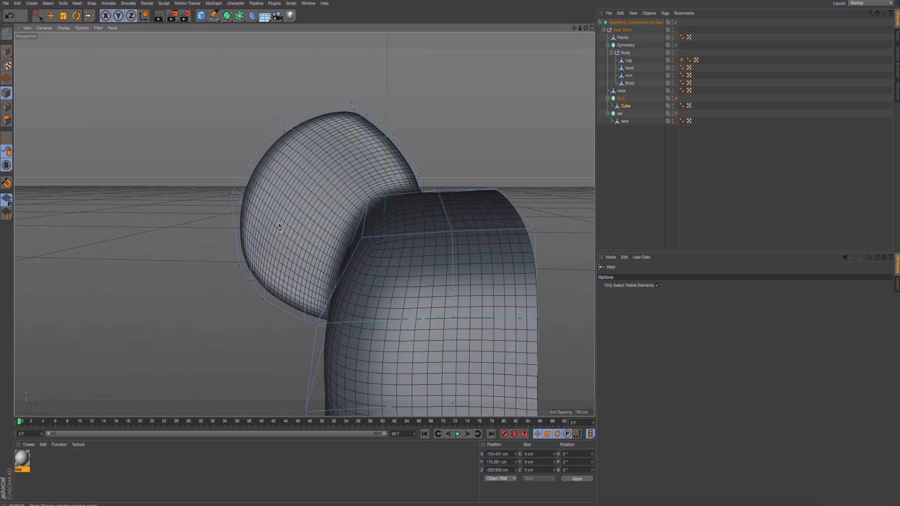
- In the Right view, rectangle-select the ear's topmost points and the upper outer corner points, shifting each set slightly outward to round the outline
{"action": "left_click", "coordinate": [38, 15]}
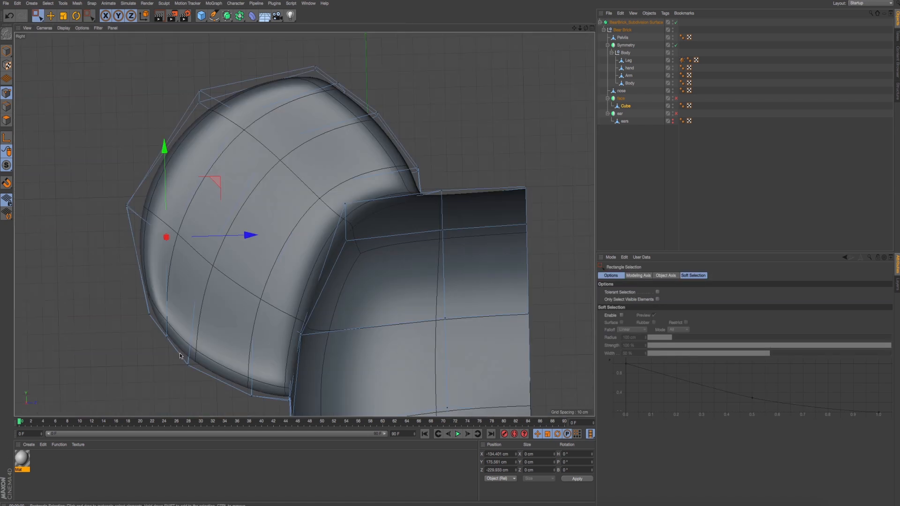
{"action": "scroll", "coordinate": [257, 101], "scroll_direction": "down", "scroll_amount": 2}
{"action": "left_click_drag", "start_coordinate": [301, 84], "coordinate": [302, 84]}
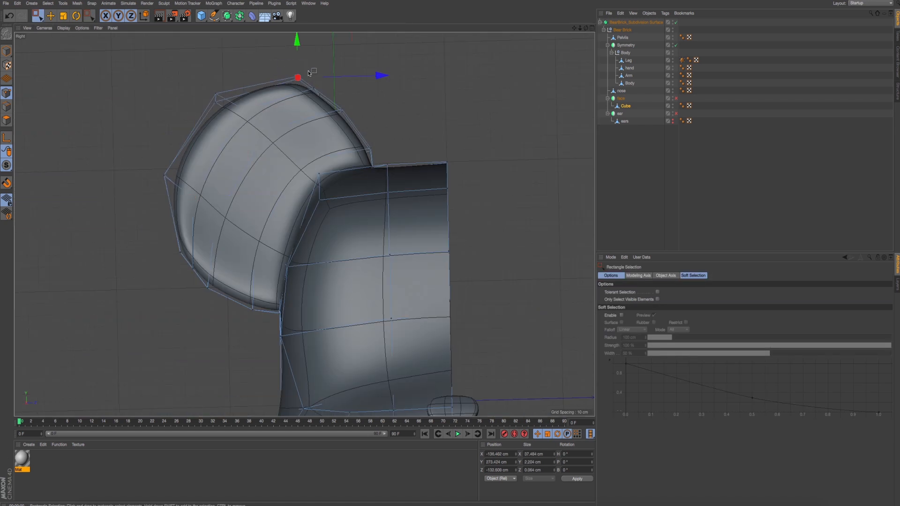
{"action": "middle_click_drag", "start_coordinate": [317, 78], "coordinate": [324, 125]}
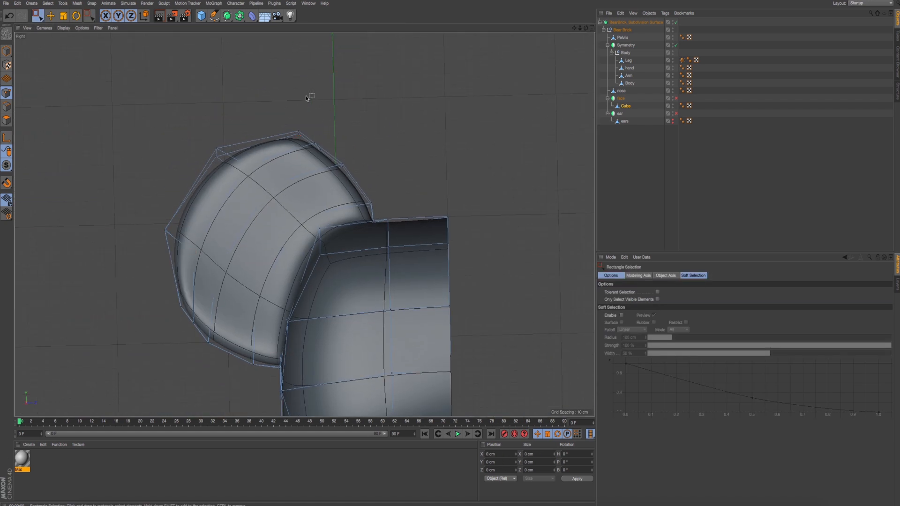
{"action": "left_click_drag", "start_coordinate": [306, 143], "coordinate": [306, 143]}
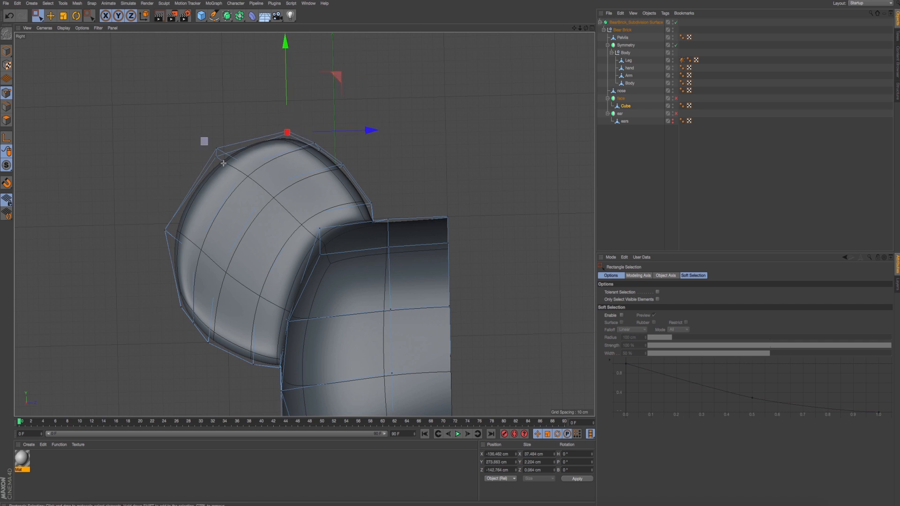
{"action": "left_click_drag", "start_coordinate": [224, 163], "coordinate": [246, 176]}
{"action": "left_click_drag", "start_coordinate": [270, 101], "coordinate": [266, 99]}
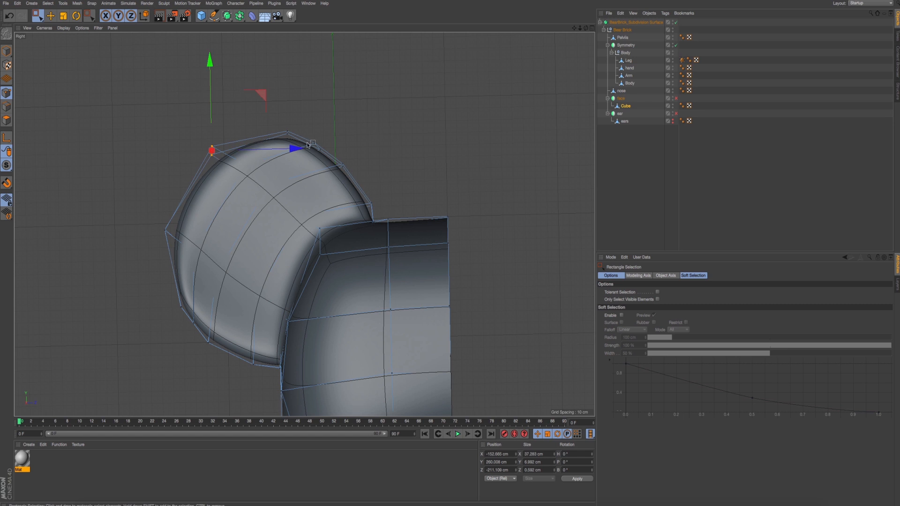
- Nudge the ear's points just above the head junction and its lower outer edge points slightly inward in the Right view
{"action": "left_click_drag", "start_coordinate": [308, 134], "coordinate": [395, 222]}
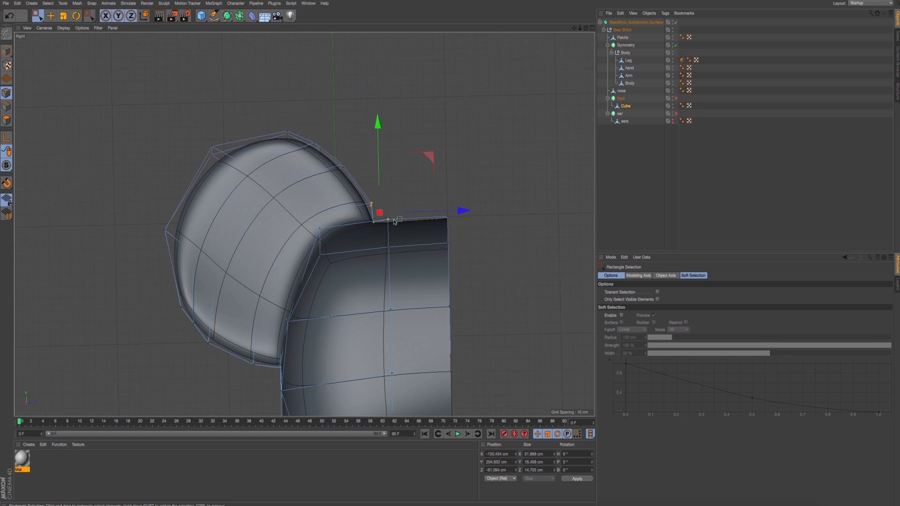
{"action": "left_click", "coordinate": [373, 203]}
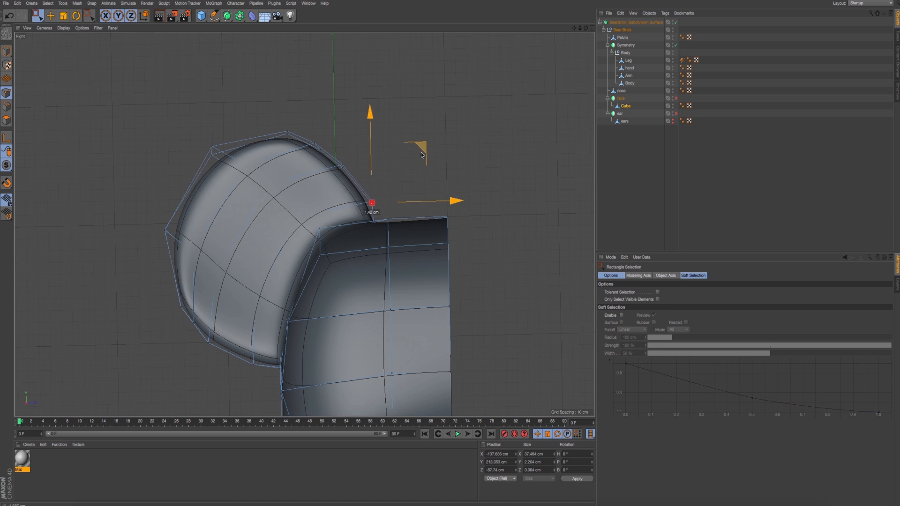
{"action": "left_click_drag", "start_coordinate": [421, 155], "coordinate": [420, 156]}
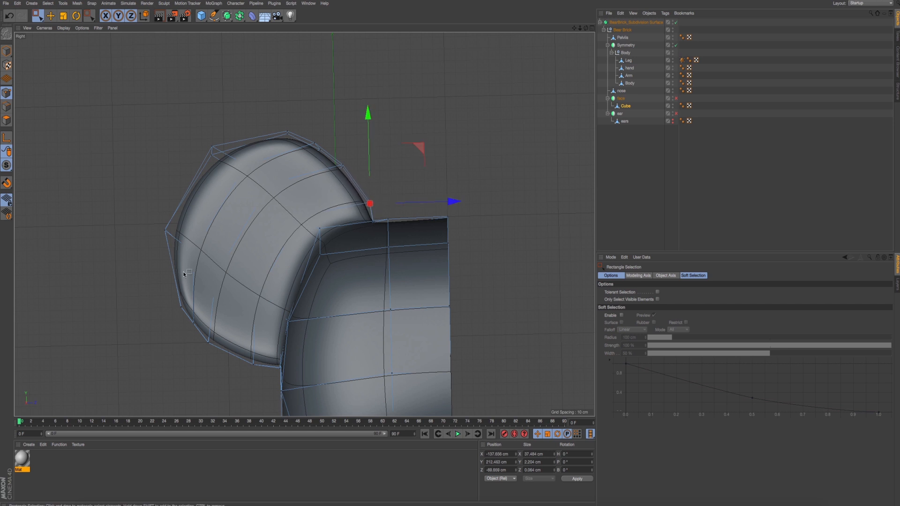
{"action": "left_click_drag", "start_coordinate": [192, 274], "coordinate": [154, 331]}
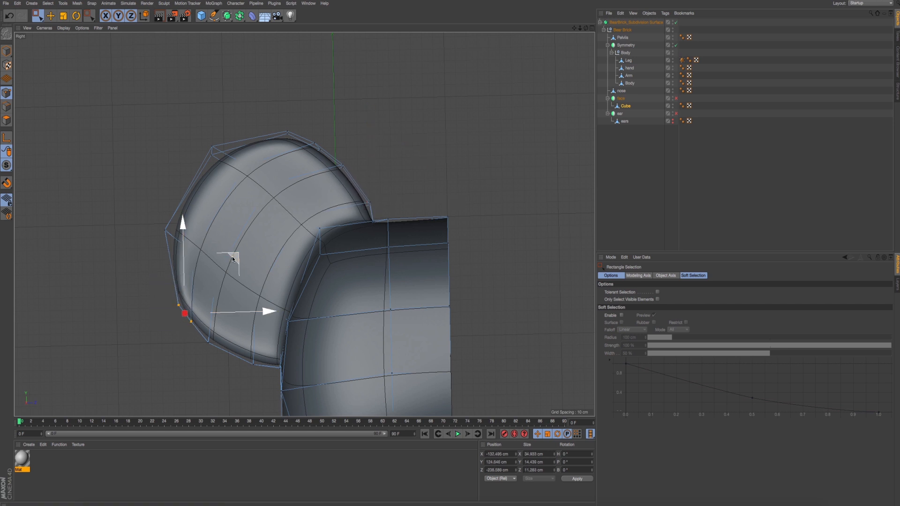
{"action": "left_click_drag", "start_coordinate": [233, 259], "coordinate": [367, 224]}
- In the Front view, select the row of points just below the ear's top and move it slightly toward the head's centre
{"action": "middle_click", "coordinate": [213, 225]}
{"action": "middle_click", "coordinate": [214, 213]}
{"action": "scroll", "coordinate": [270, 236], "scroll_direction": "down", "scroll_amount": 2}
{"action": "middle_click", "coordinate": [368, 224]}
{"action": "middle_click", "coordinate": [404, 323]}
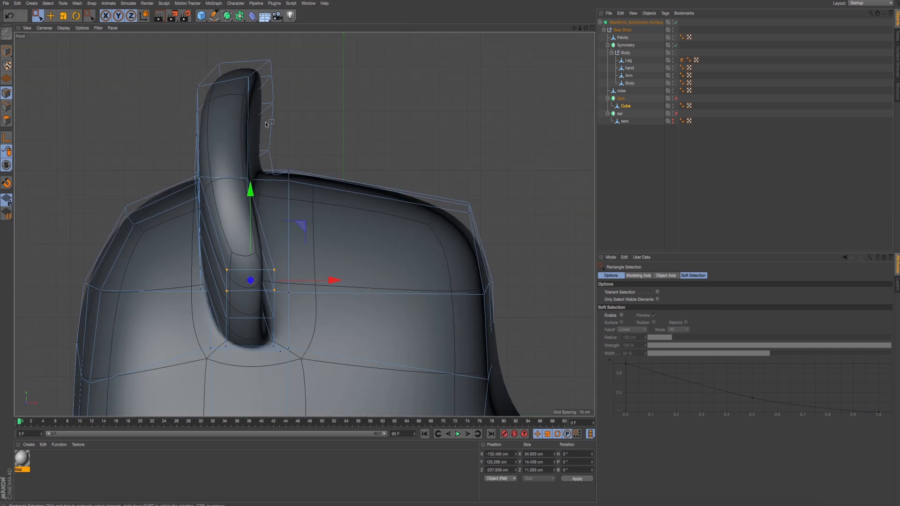
{"action": "middle_click_drag", "start_coordinate": [258, 117], "coordinate": [263, 127], "text": "alt"}
{"action": "left_click_drag", "start_coordinate": [172, 84], "coordinate": [265, 105]}
{"action": "left_click_drag", "start_coordinate": [315, 93], "coordinate": [320, 95]}
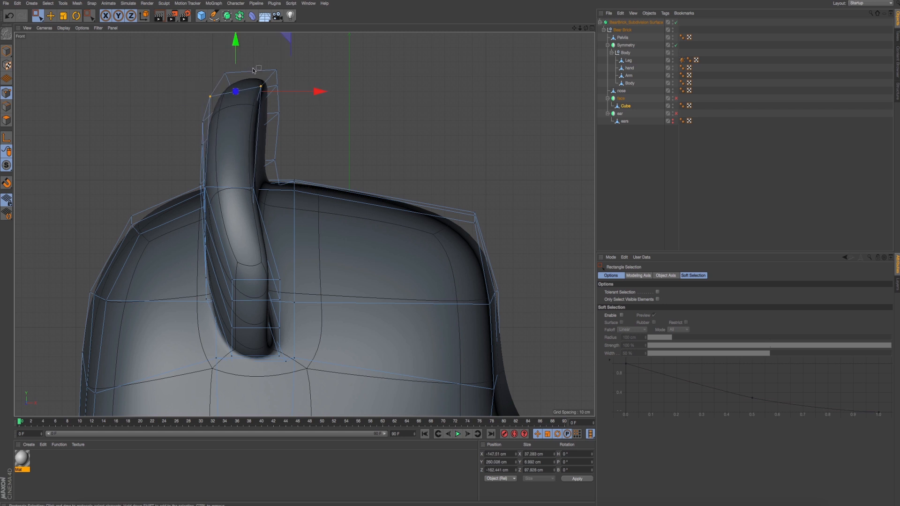
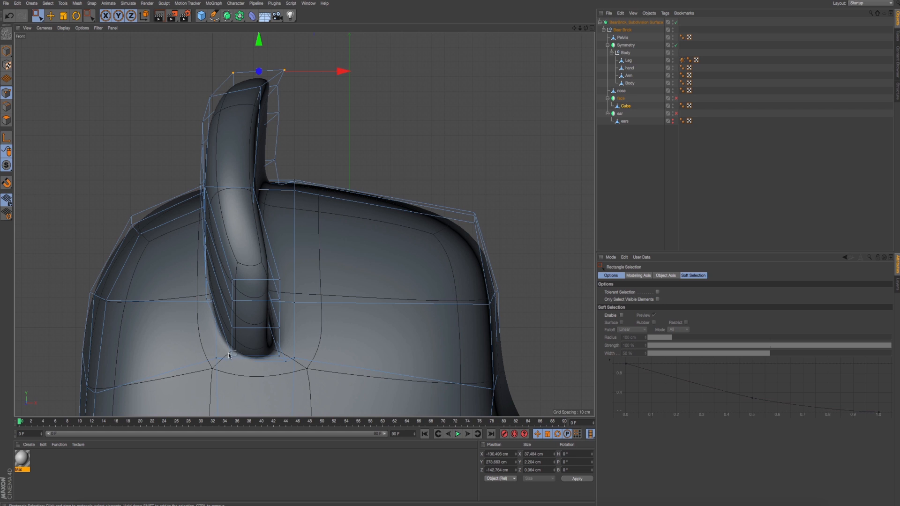
- In the Front view, select the ear's bottom points and the row above its base, shifting each set slightly toward the head's centre
{"action": "left_click_drag", "start_coordinate": [280, 355], "coordinate": [320, 359]}
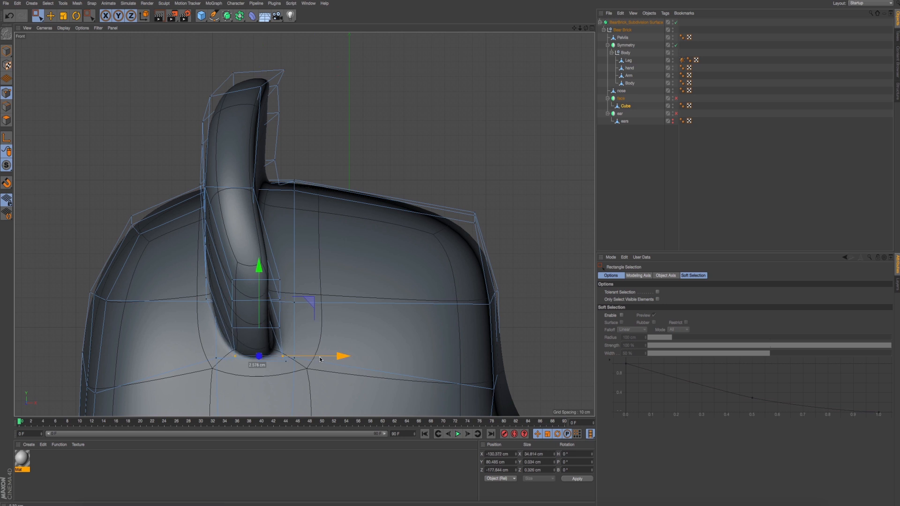
{"action": "left_click_drag", "start_coordinate": [230, 271], "coordinate": [296, 287]}
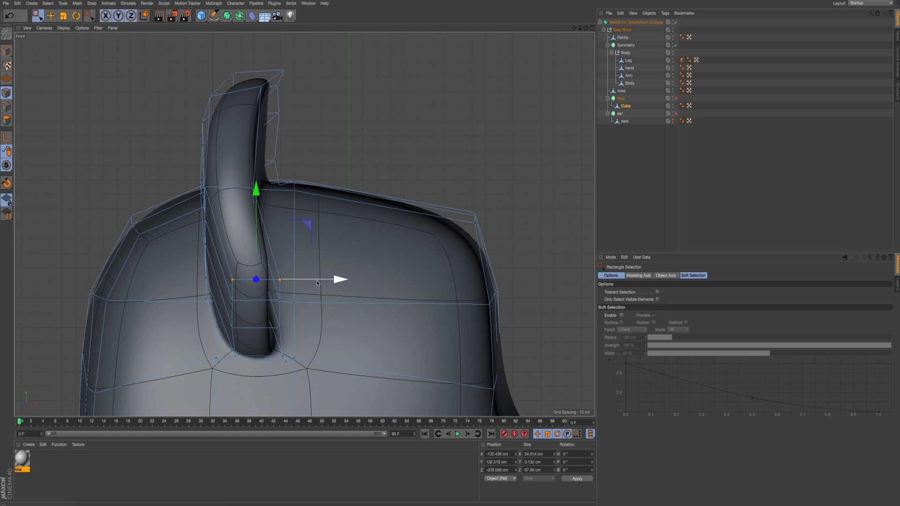
{"action": "middle_click", "coordinate": [272, 287]}
- Inspect the adjusted ear in the Right view and the Perspective view
{"action": "middle_click", "coordinate": [253, 192]}
{"action": "left_click_drag", "start_coordinate": [324, 235], "coordinate": [211, 253], "text": "alt"}
{"action": "right_click_drag", "start_coordinate": [211, 253], "coordinate": [225, 243], "text": "alt"}
{"action": "middle_click_drag", "start_coordinate": [226, 242], "coordinate": [199, 233], "text": "alt"}
{"action": "middle_click", "coordinate": [199, 233]}
{"action": "middle_click", "coordinate": [195, 349]}
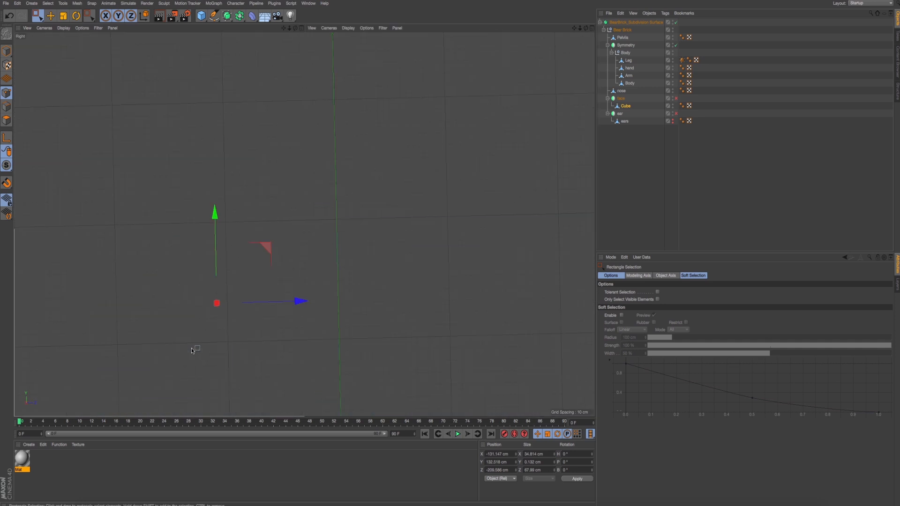
{"action": "middle_click_drag", "start_coordinate": [286, 283], "coordinate": [259, 247], "text": "alt"}
{"action": "middle_click", "coordinate": [259, 247]}
{"action": "middle_click", "coordinate": [135, 139]}
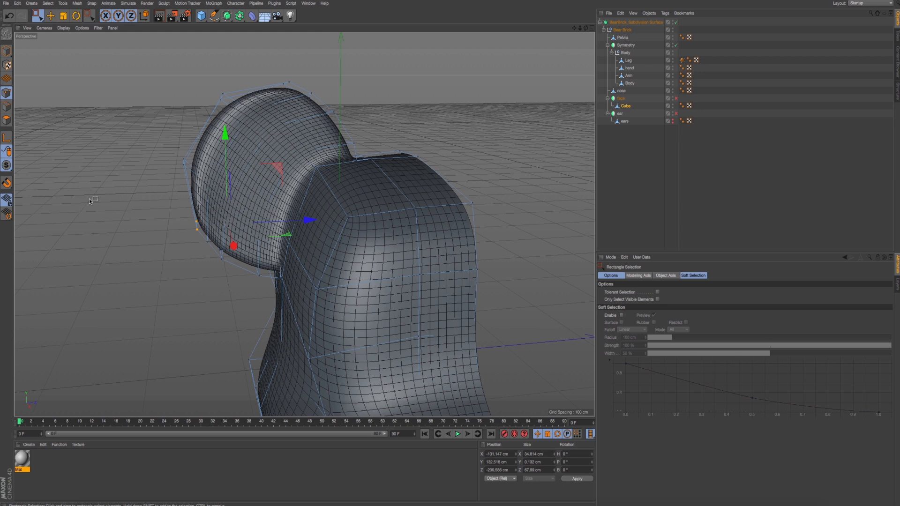
- In polygon mode, make Line Cuts around the ear along its junction with the head
{"action": "left_click", "coordinate": [7, 122]}
{"action": "right_click", "coordinate": [144, 223]}
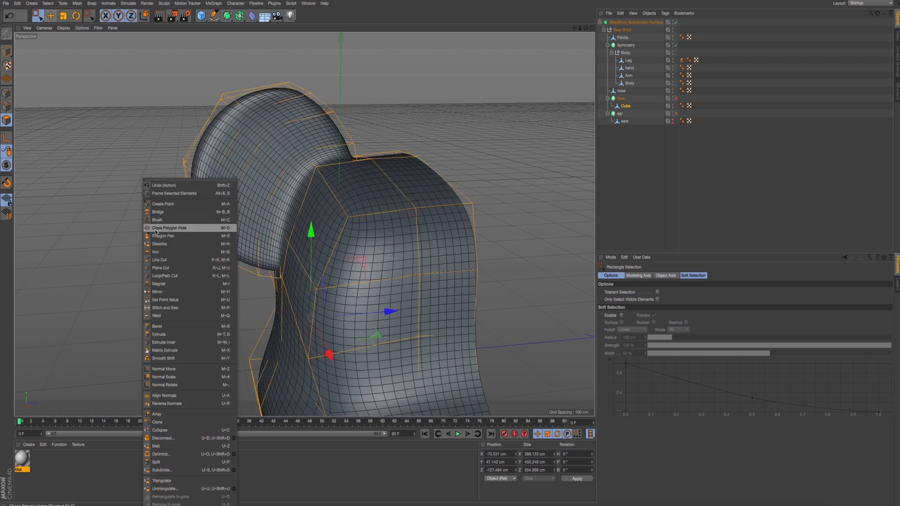
{"action": "left_click", "coordinate": [160, 259]}
{"action": "left_click_drag", "start_coordinate": [258, 274], "coordinate": [273, 151], "text": "alt"}
{"action": "left_click", "coordinate": [232, 151]}
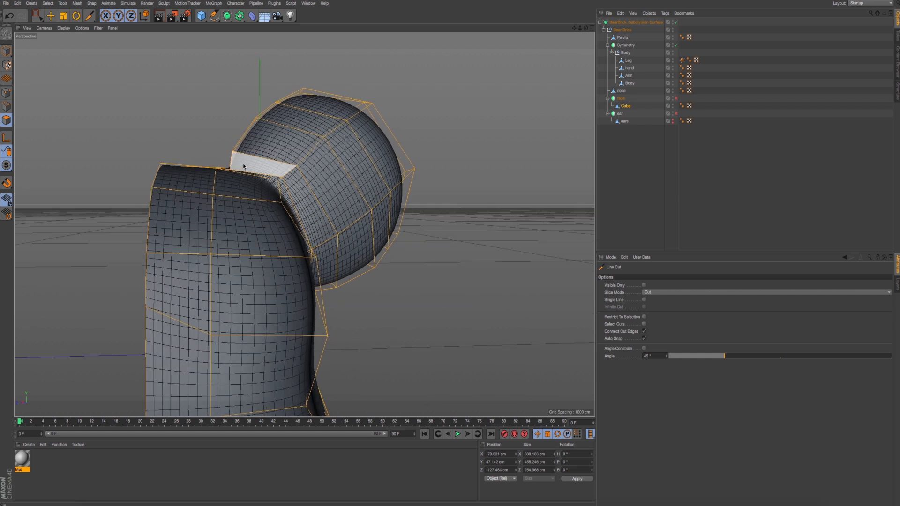
{"action": "left_click", "coordinate": [285, 174]}
{"action": "left_click", "coordinate": [320, 246]}
{"action": "left_click_drag", "start_coordinate": [320, 247], "coordinate": [321, 282], "text": "alt"}
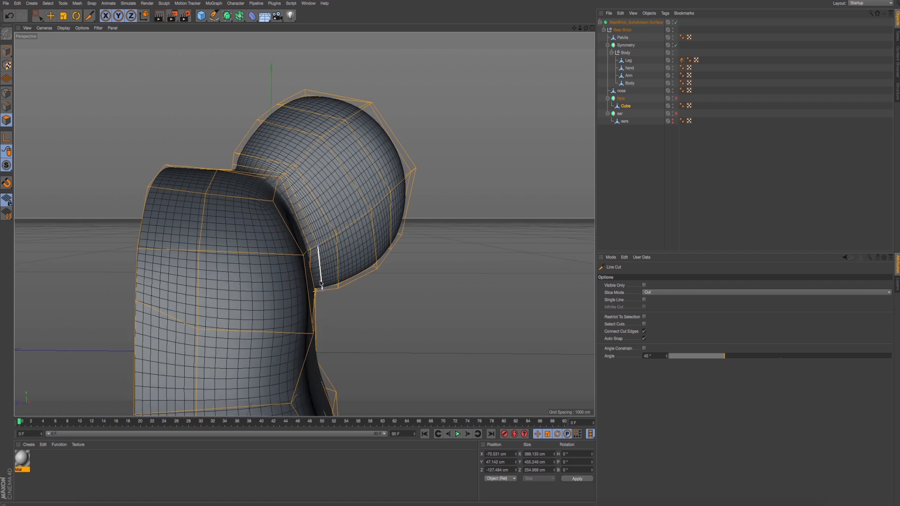
{"action": "left_click_drag", "start_coordinate": [321, 282], "coordinate": [357, 227], "text": "alt"}
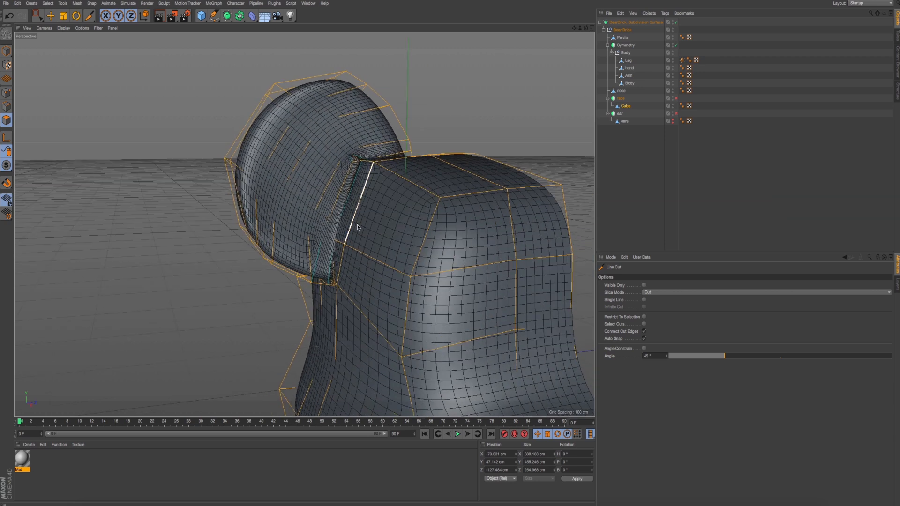
- Turn off the Bear Brick's Subdivision Surface and examine the new cut's points along the ear junction
{"action": "left_click_drag", "start_coordinate": [266, 140], "coordinate": [468, 159], "text": "alt"}
{"action": "left_click_drag", "start_coordinate": [267, 159], "coordinate": [375, 154], "text": "alt"}
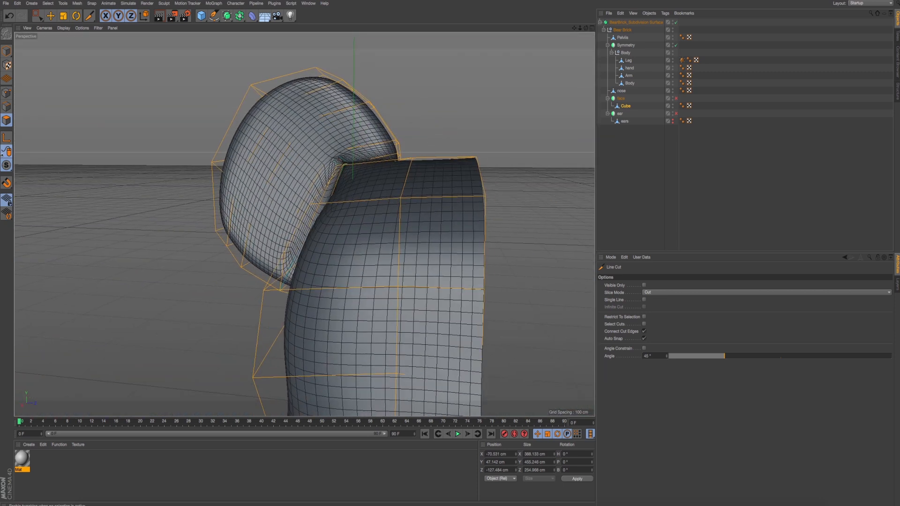
{"action": "left_click", "coordinate": [676, 22]}
{"action": "left_click_drag", "start_coordinate": [476, 113], "coordinate": [364, 173], "text": "alt"}
{"action": "scroll", "coordinate": [305, 223], "scroll_direction": "up", "scroll_amount": 3}
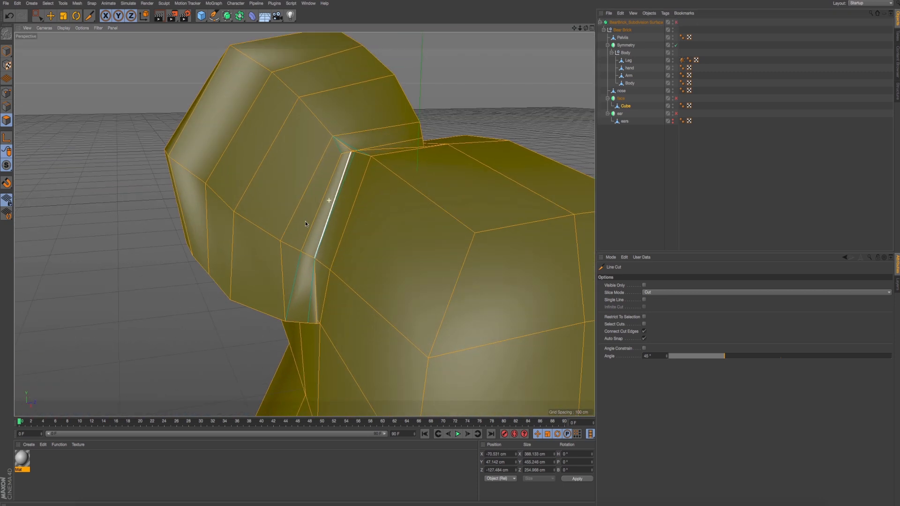
{"action": "left_click", "coordinate": [6, 93]}
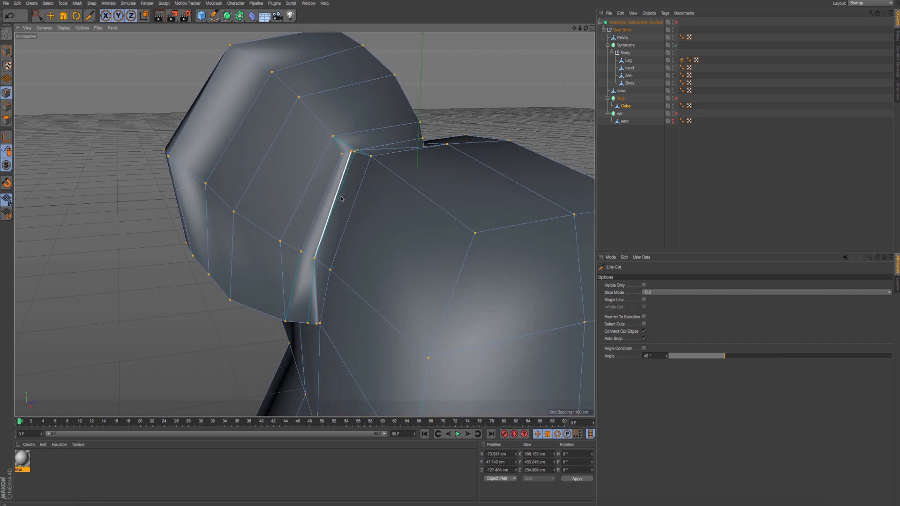
{"action": "scroll", "coordinate": [348, 174], "scroll_direction": "up", "scroll_amount": 10}
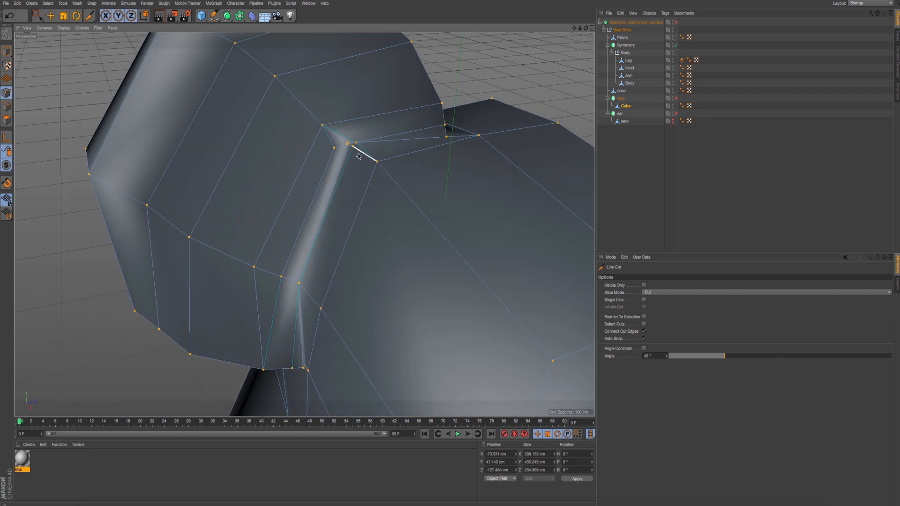
{"action": "mouse_move", "coordinate": [348, 172]}
{"action": "left_mouse_down", "text": "alt"}
{"action": "mouse_move", "coordinate": [350, 182]}
{"action": "mouse_move", "coordinate": [352, 164]}
{"action": "left_mouse_up", "text": "alt"}
{"action": "scroll", "coordinate": [352, 164], "scroll_direction": "down", "scroll_amount": 8}
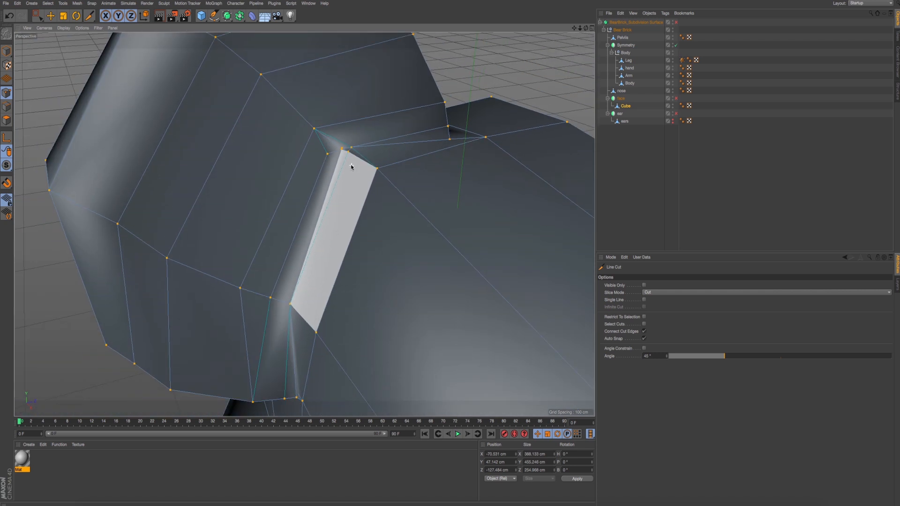
- Turn the Subdivision Surface back on and render the Perspective view to check the crease around the ear
{"action": "key", "text": "super+r"}
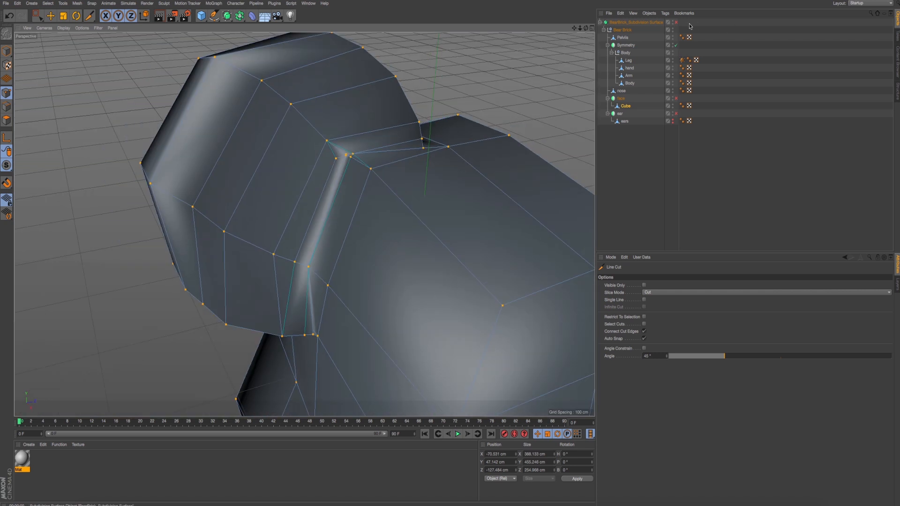
{"action": "left_click", "coordinate": [676, 23]}
{"action": "key", "text": "super+r"}
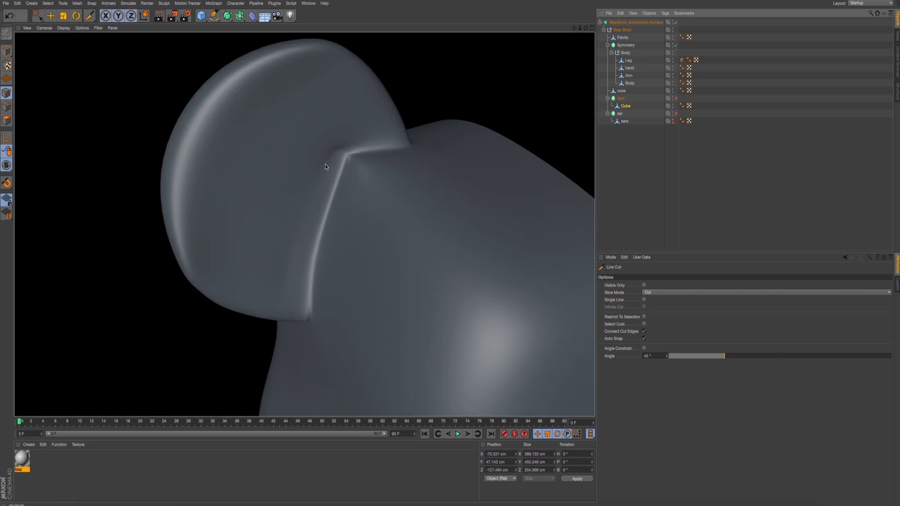
- Undo the line cuts around the ear's junction with the head
{"action": "key", "text": "super+z"}
{"action": "key", "text": "super+shift+z"}
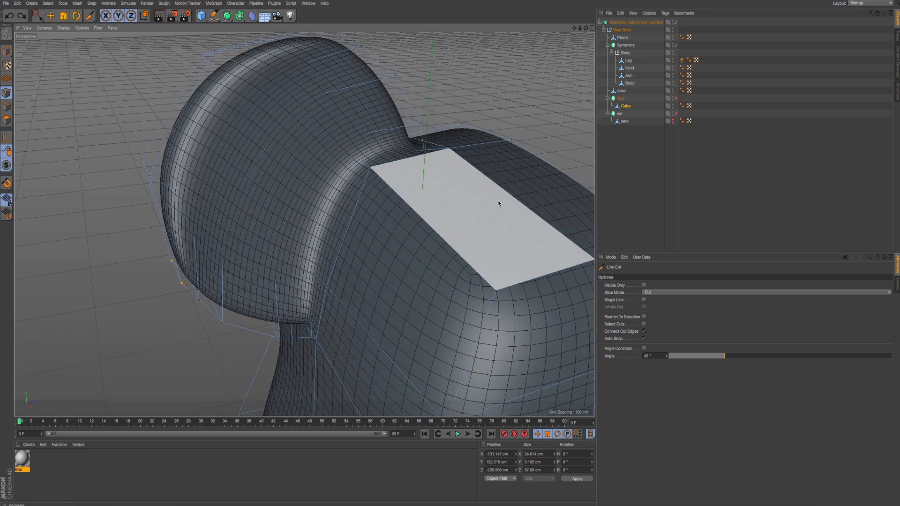
{"action": "left_click_drag", "start_coordinate": [498, 201], "coordinate": [331, 207], "text": "alt"}
- Switch to polygon editing and turn off the Bear Brick's Subdivision Surface to expose the ear's base mesh
{"action": "left_click", "coordinate": [7, 120]}
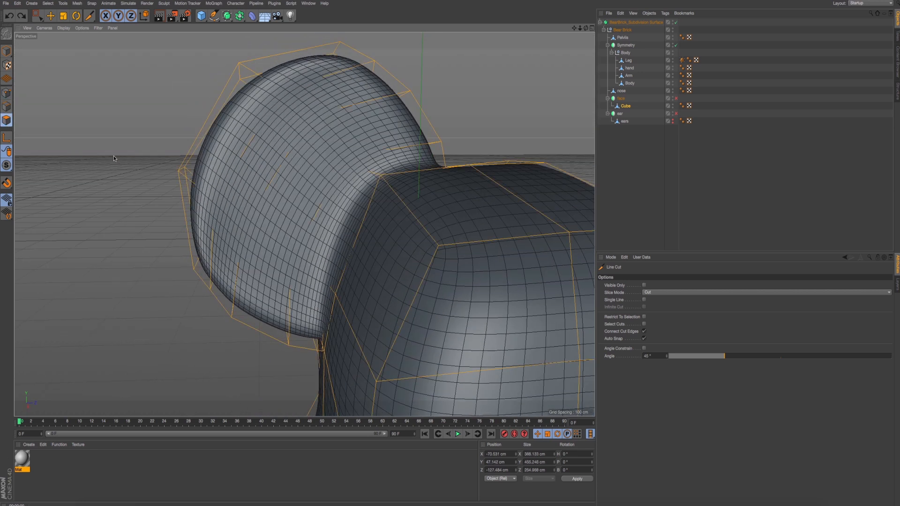
{"action": "left_click", "coordinate": [676, 22]}
{"action": "middle_click_drag", "start_coordinate": [357, 256], "coordinate": [324, 221], "text": "alt"}
{"action": "mouse_move", "coordinate": [323, 221]}
{"action": "left_mouse_down", "text": "alt"}
{"action": "mouse_move", "coordinate": [314, 205]}
{"action": "mouse_move", "coordinate": [312, 212]}
{"action": "left_mouse_up", "text": "alt"}
{"action": "right_click", "coordinate": [203, 378]}
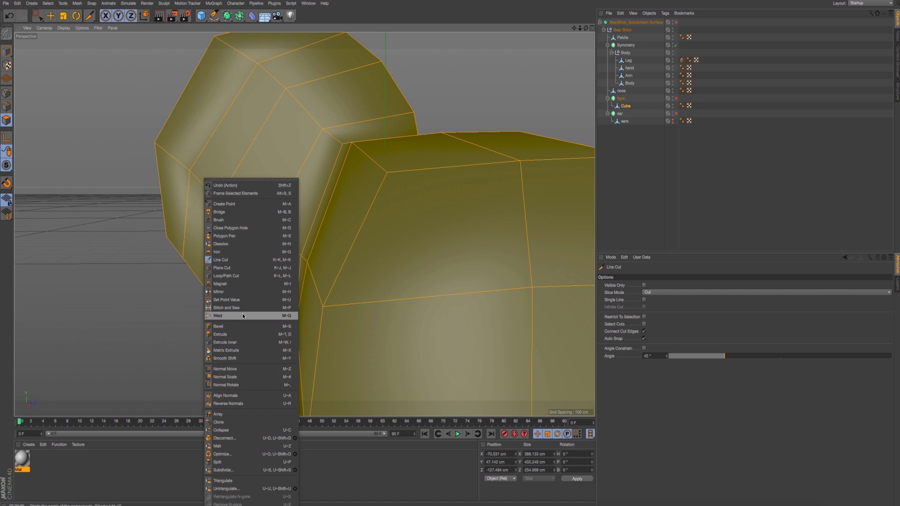
{"action": "left_click", "coordinate": [238, 264]}
{"action": "mouse_move", "coordinate": [237, 283]}
{"action": "left_mouse_down", "text": "alt"}
{"action": "mouse_move", "coordinate": [229, 290]}
{"action": "mouse_move", "coordinate": [250, 294]}
{"action": "left_mouse_up", "text": "alt"}
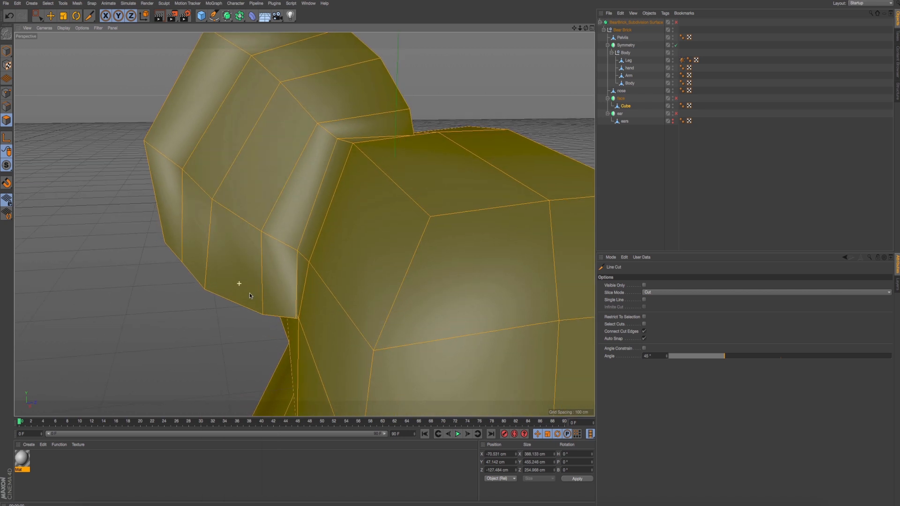
{"action": "right_click", "coordinate": [198, 331]}
{"action": "left_click_drag", "start_coordinate": [170, 326], "coordinate": [172, 331], "text": "alt"}
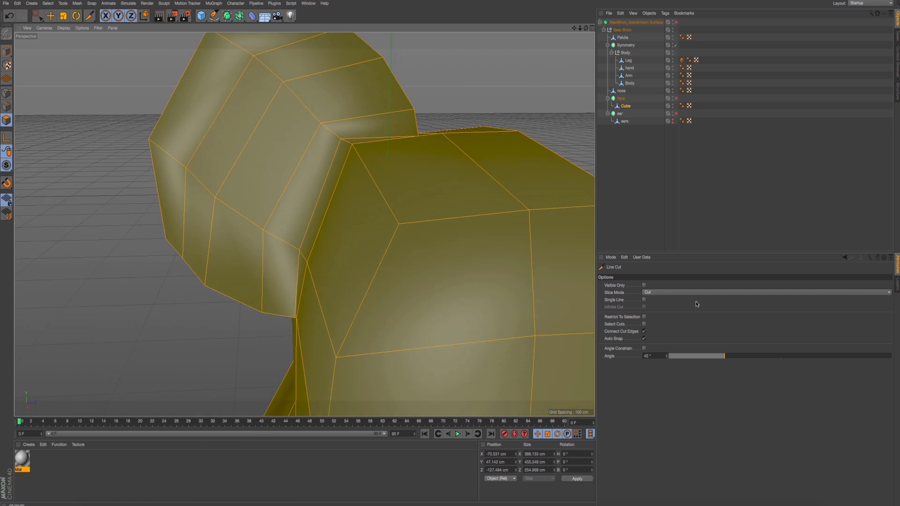
{"action": "left_click", "coordinate": [650, 293]}
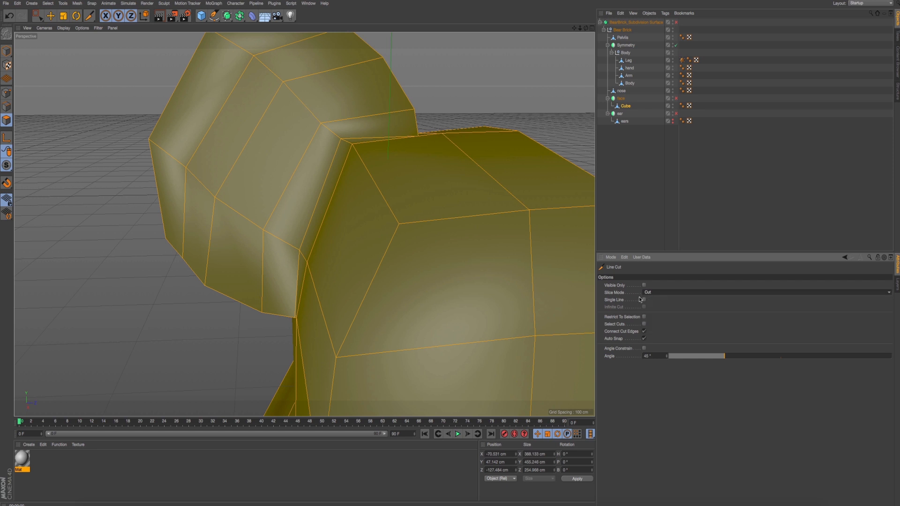
{"action": "right_click", "coordinate": [172, 308]}
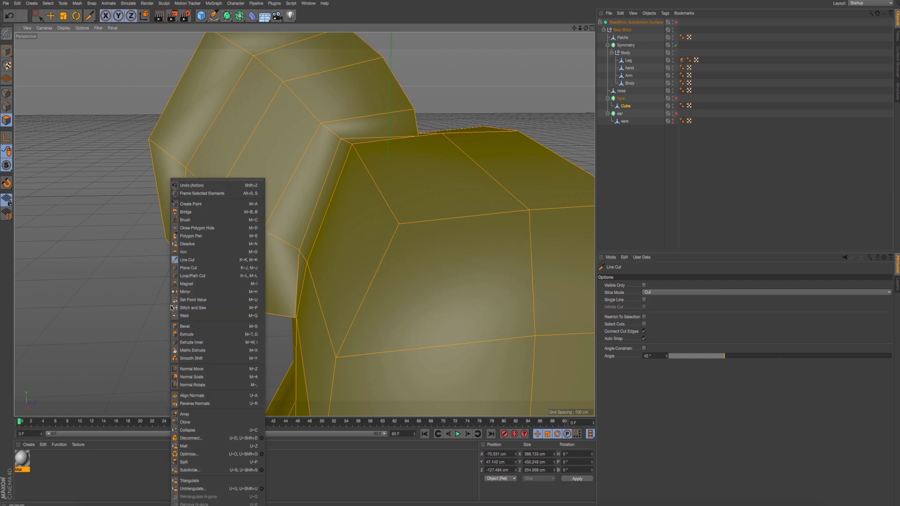
- Try a Loop/Path Cut around the ear just beside its junction with the head
{"action": "left_click", "coordinate": [229, 275]}
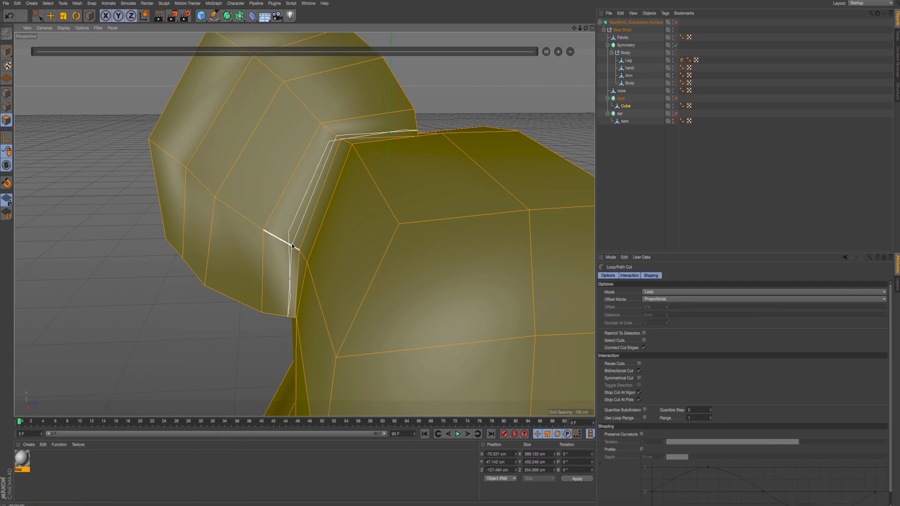
{"action": "left_click_drag", "start_coordinate": [291, 244], "coordinate": [288, 239], "text": "alt"}
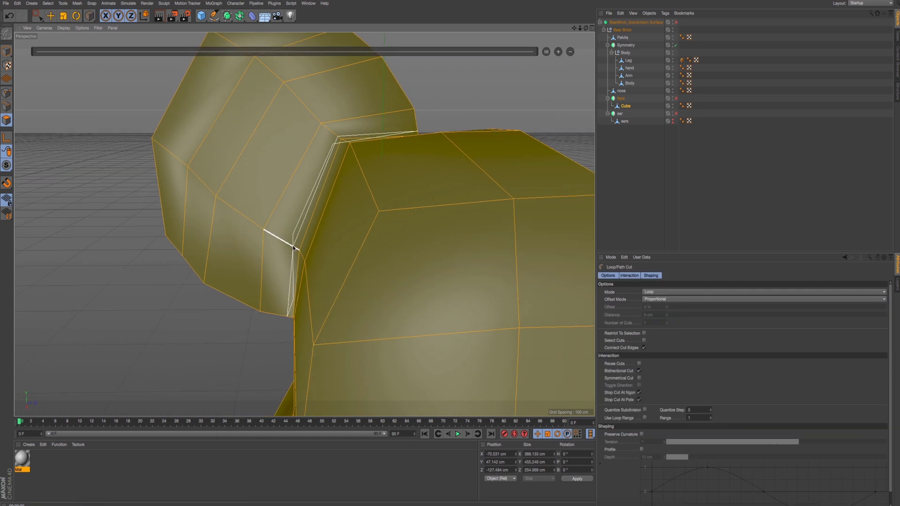
{"action": "left_click", "coordinate": [294, 248]}
{"action": "left_click_drag", "start_coordinate": [293, 248], "coordinate": [306, 221], "text": "alt"}
{"action": "right_click", "coordinate": [163, 277]}
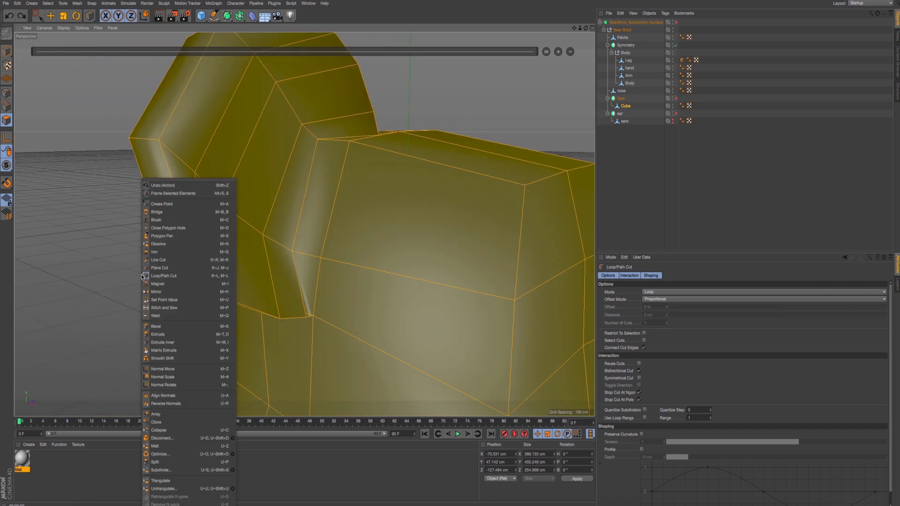
{"action": "left_click", "coordinate": [164, 276]}
{"action": "right_click", "coordinate": [137, 269]}
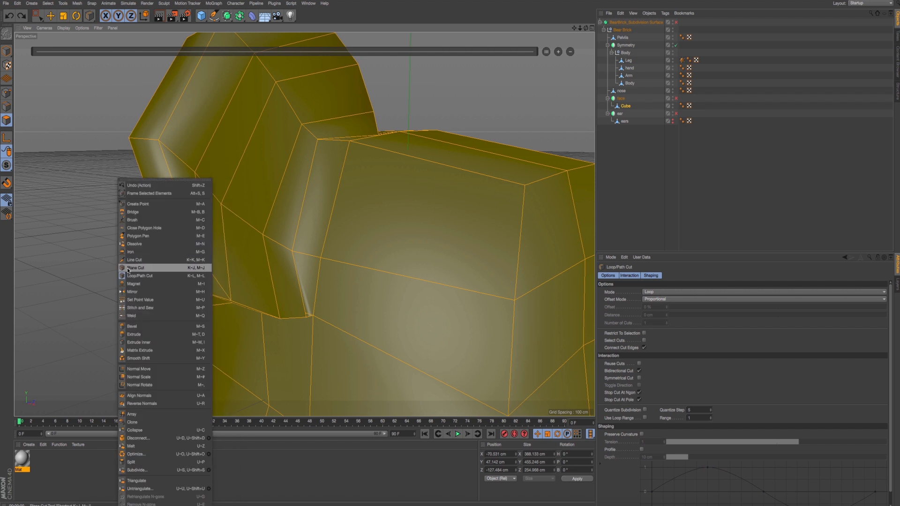
- Add a loop cut around the ear close to the head junction, at about 6.8% offset
{"action": "left_click", "coordinate": [149, 276]}
{"action": "left_click_drag", "start_coordinate": [149, 280], "coordinate": [226, 287], "text": "alt"}
{"action": "left_click", "coordinate": [281, 305]}
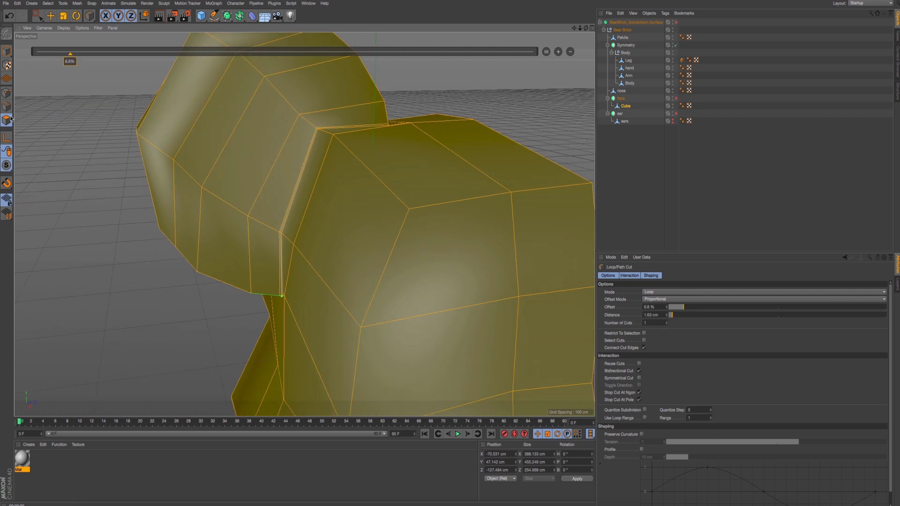
- With the Move tool, select all polygons on the ear's broad face, from the head junction out to the rim
{"action": "left_click", "coordinate": [52, 16]}
{"action": "left_click", "coordinate": [260, 245]}
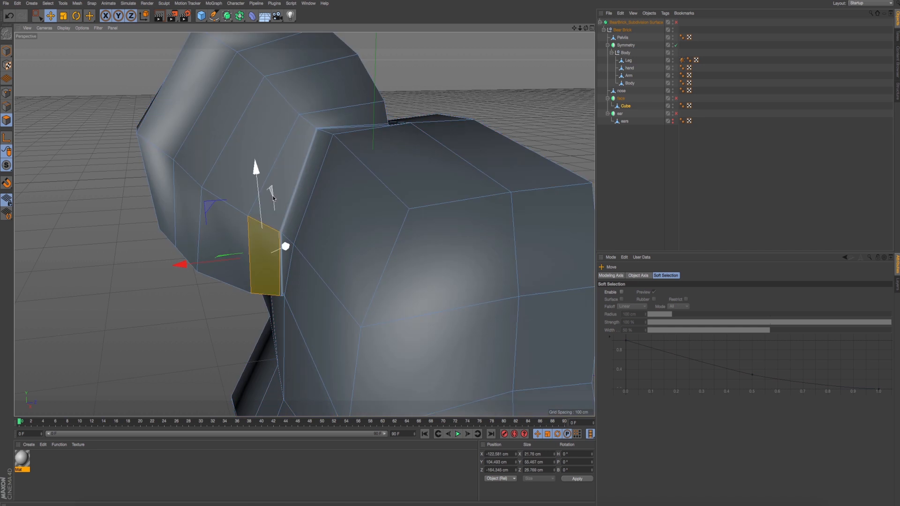
{"action": "left_click", "coordinate": [330, 118], "text": "shift"}
{"action": "left_click", "coordinate": [323, 89], "text": "shift"}
{"action": "left_click", "coordinate": [273, 178], "text": "shift"}
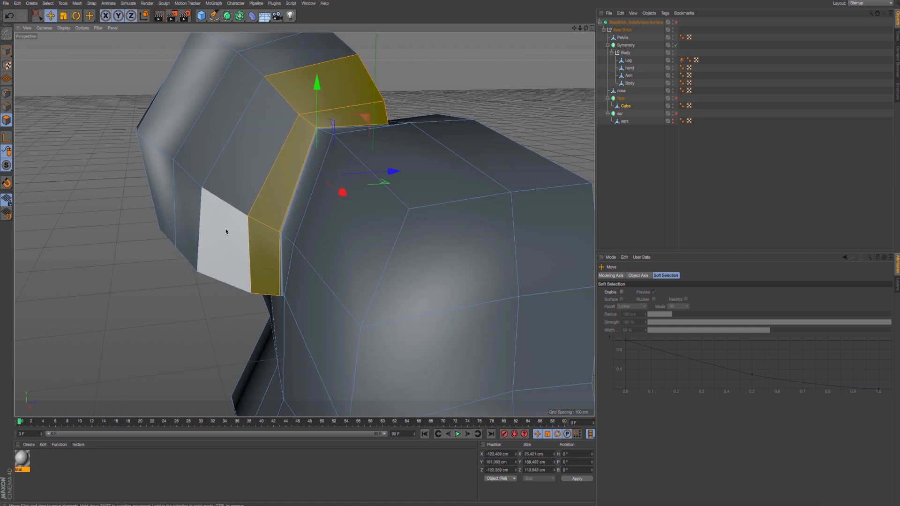
{"action": "left_click", "coordinate": [227, 230], "text": "shift"}
{"action": "left_click", "coordinate": [224, 162], "text": "shift"}
{"action": "left_click", "coordinate": [187, 205], "text": "shift"}
{"action": "left_click", "coordinate": [159, 168], "text": "shift"}
{"action": "left_click", "coordinate": [183, 104], "text": "shift"}
{"action": "left_click", "coordinate": [214, 116], "text": "shift"}
{"action": "left_click", "coordinate": [284, 56], "text": "shift"}
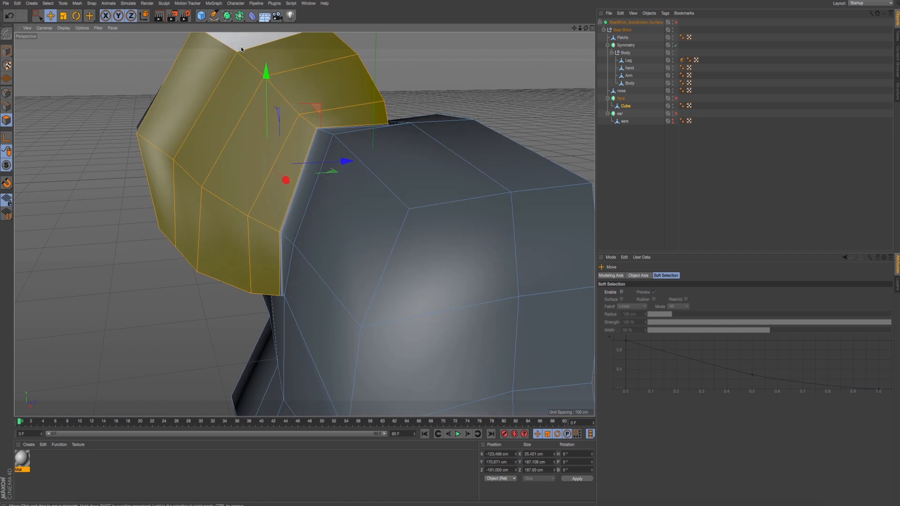
{"action": "left_click", "coordinate": [249, 40], "text": "shift"}
- Inset the selected ear-face polygons with Extrude Inner at an offset of about 7.8 cm
{"action": "right_click", "coordinate": [51, 257]}
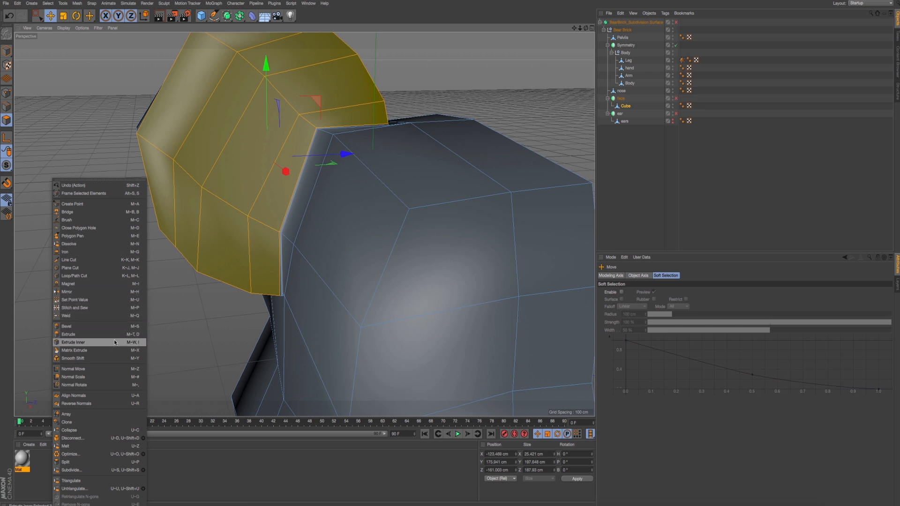
{"action": "left_click", "coordinate": [116, 343]}
{"action": "left_click_drag", "start_coordinate": [116, 342], "coordinate": [84, 342]}
- Turn the Bear Brick's Subdivision Surface back on and inspect the smoothed ear rim
{"action": "left_click", "coordinate": [676, 23]}
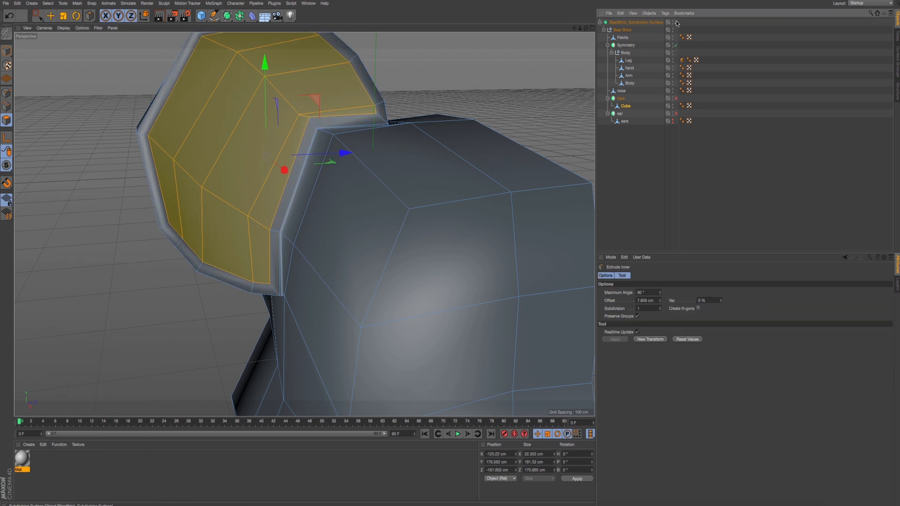
{"action": "scroll", "coordinate": [370, 207], "scroll_direction": "down", "scroll_amount": 2}
{"action": "left_click_drag", "start_coordinate": [252, 236], "coordinate": [252, 238], "text": "alt"}
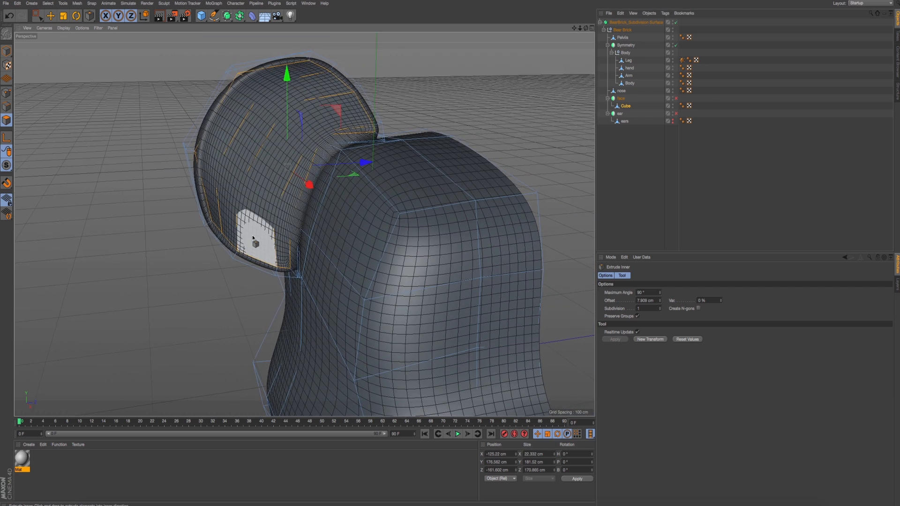
{"action": "key", "text": "ctrl+r"}
- Inset the ear-face polygons a second time with Extrude Inner, at an offset of about 5.1 cm
{"action": "left_click", "coordinate": [251, 241]}
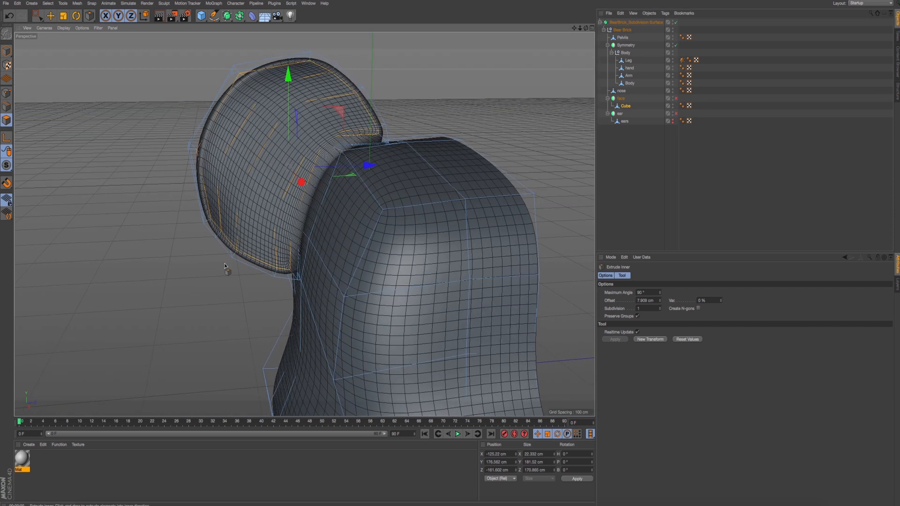
{"action": "mouse_move", "coordinate": [221, 280]}
{"action": "left_mouse_down"}
{"action": "mouse_move", "coordinate": [178, 280]}
{"action": "mouse_move", "coordinate": [207, 280]}
{"action": "left_mouse_up"}
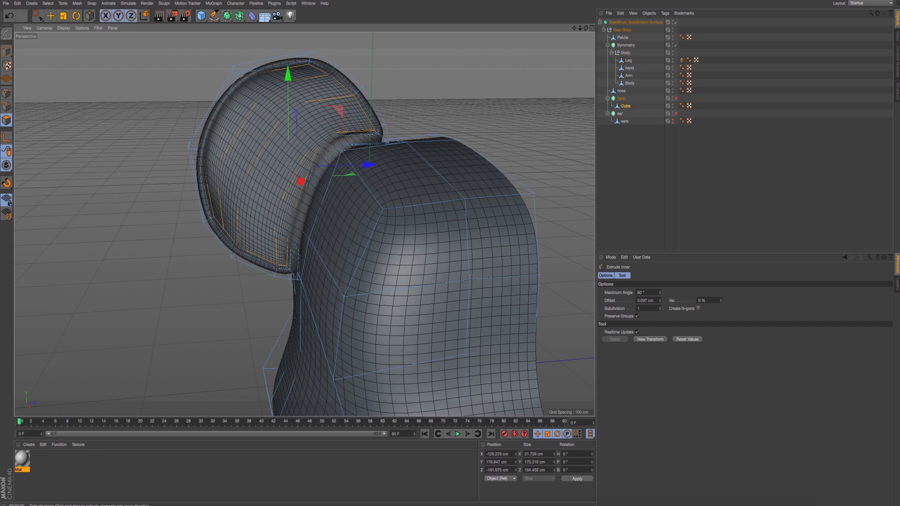
- Try pushing the inset ear-face polygons about 5.5 cm in the negative X direction and preview the result with a viewport render
{"action": "key", "text": "ctrl+r"}
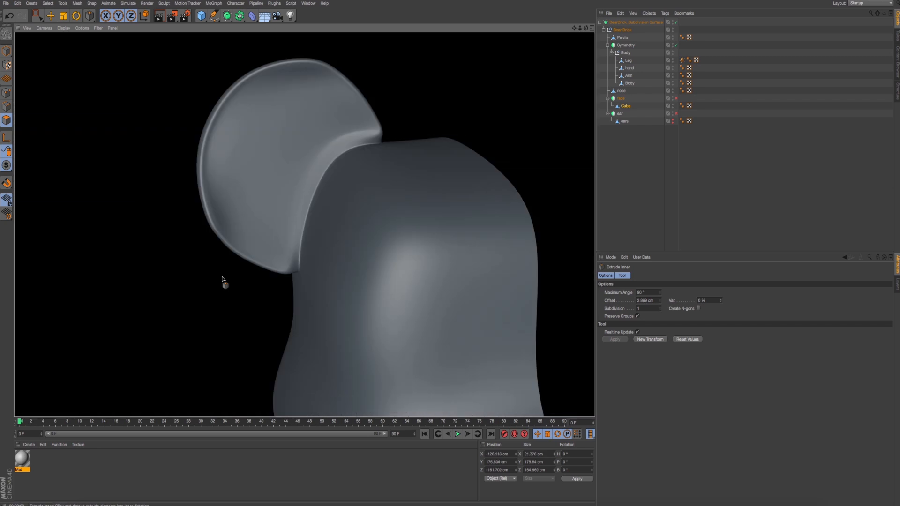
{"action": "left_click", "coordinate": [220, 277]}
{"action": "left_click_drag", "start_coordinate": [216, 275], "coordinate": [240, 288], "text": "alt"}
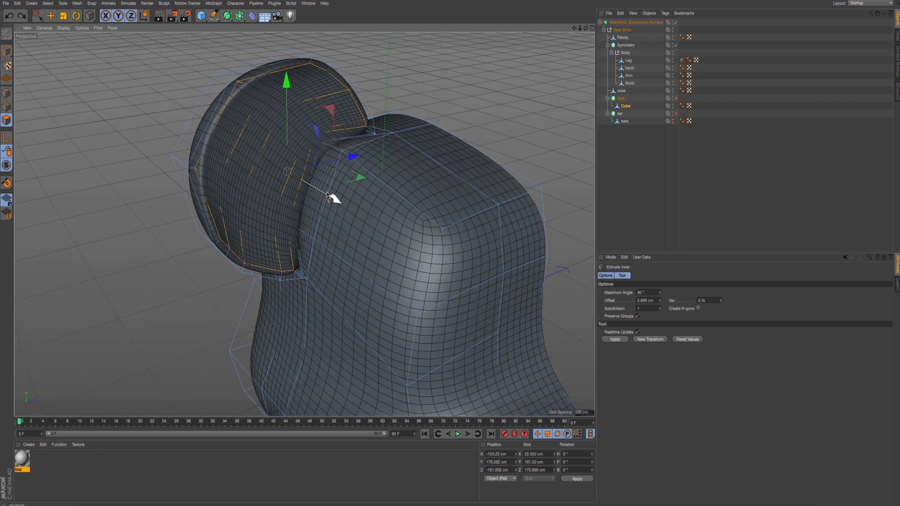
{"action": "left_click_drag", "start_coordinate": [329, 194], "coordinate": [322, 194]}
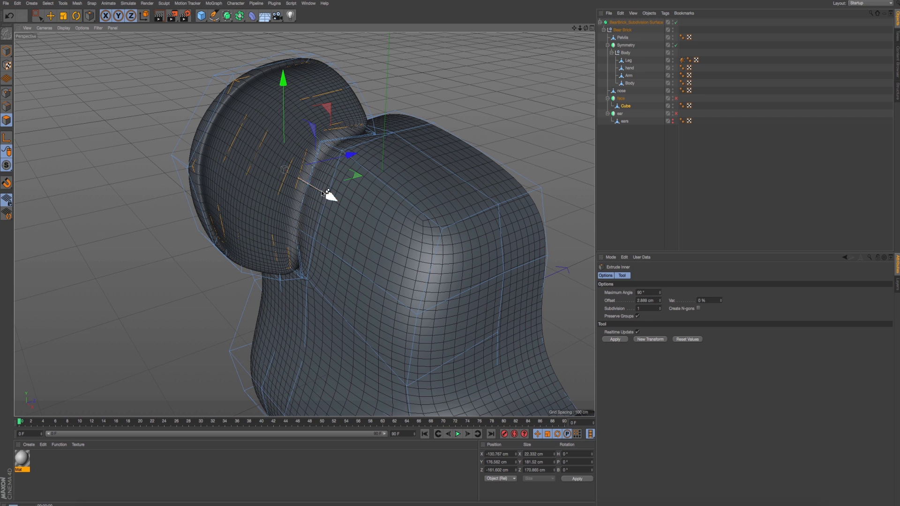
{"action": "key", "text": "ctrl+r"}
- Undo the ear-face move and inset, and inset the original face with a single Extrude Inner of about 13.9 cm
{"action": "key", "text": "q"}
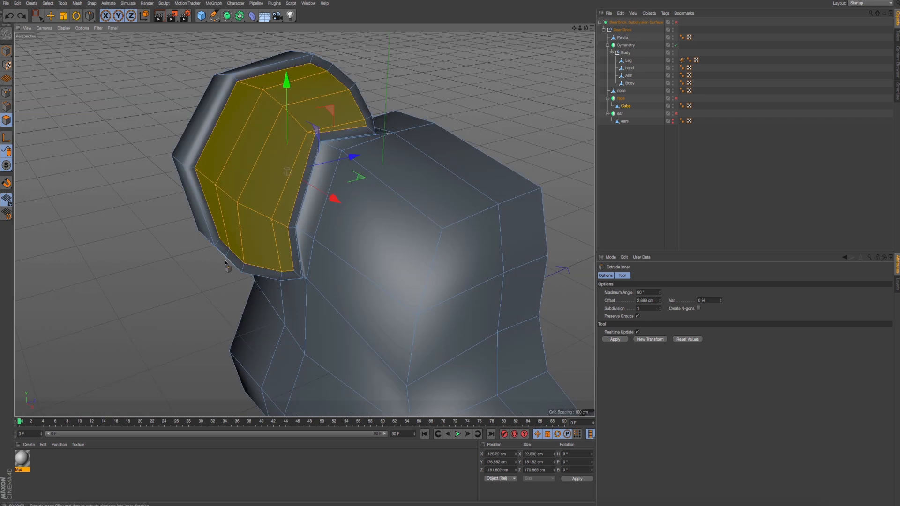
{"action": "key", "text": "ctrl+z"}
{"action": "key", "text": "ctrl+z"}
{"action": "mouse_move", "coordinate": [210, 268]}
{"action": "left_mouse_down"}
{"action": "mouse_move", "coordinate": [245, 268]}
{"action": "mouse_move", "coordinate": [207, 271]}
{"action": "left_mouse_up"}
{"action": "key", "text": "ctrl+r"}
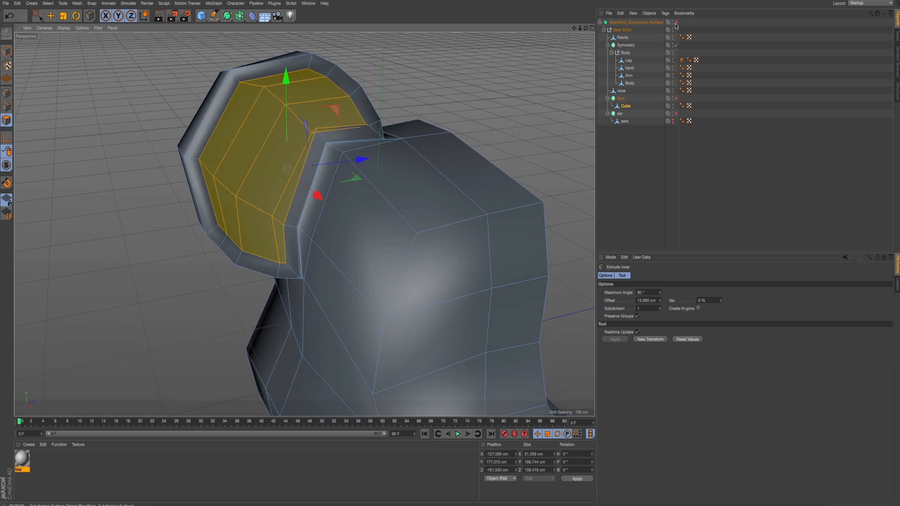
- Turn the Bear Brick's Subdivision Surface back on and render the viewport to inspect the smoothed ear with its wide inset
{"action": "left_click", "coordinate": [676, 22]}
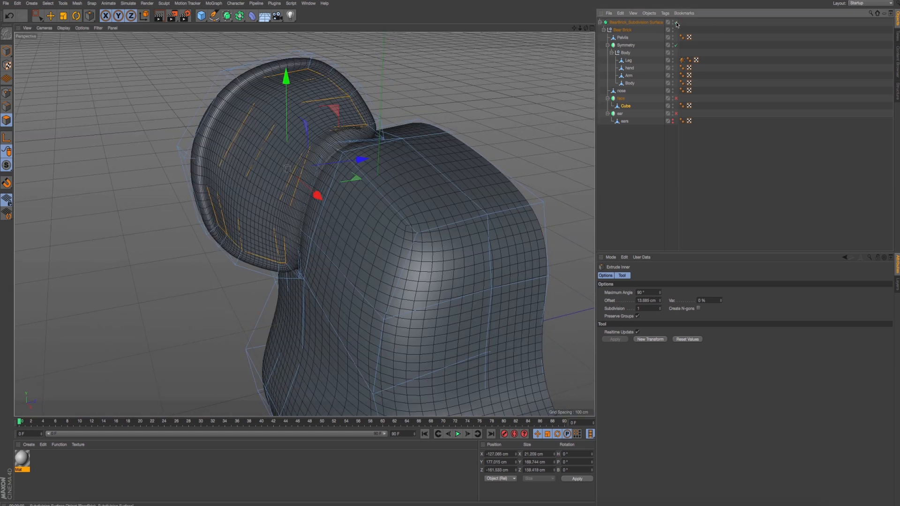
{"action": "key", "text": "ctrl+r"}
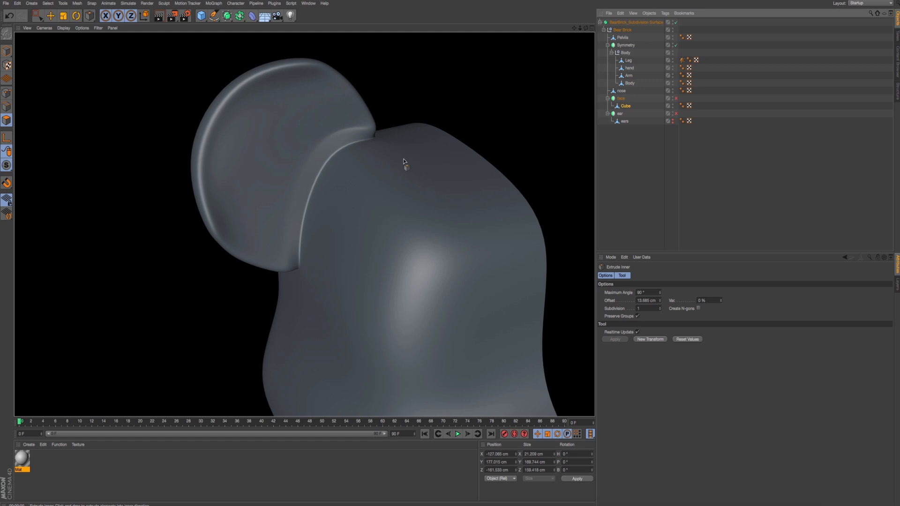
{"action": "mouse_move", "coordinate": [330, 170]}
{"action": "left_mouse_down", "text": "alt"}
{"action": "mouse_move", "coordinate": [309, 157]}
{"action": "mouse_move", "coordinate": [343, 172]}
{"action": "mouse_move", "coordinate": [335, 188]}
{"action": "mouse_move", "coordinate": [342, 184]}
{"action": "left_mouse_up", "text": "alt"}
- Undo the Extrude Inner on the ear face and check the ear without an inset
{"action": "key", "text": "ctrl+z"}
{"action": "key", "text": "ctrl+r"}
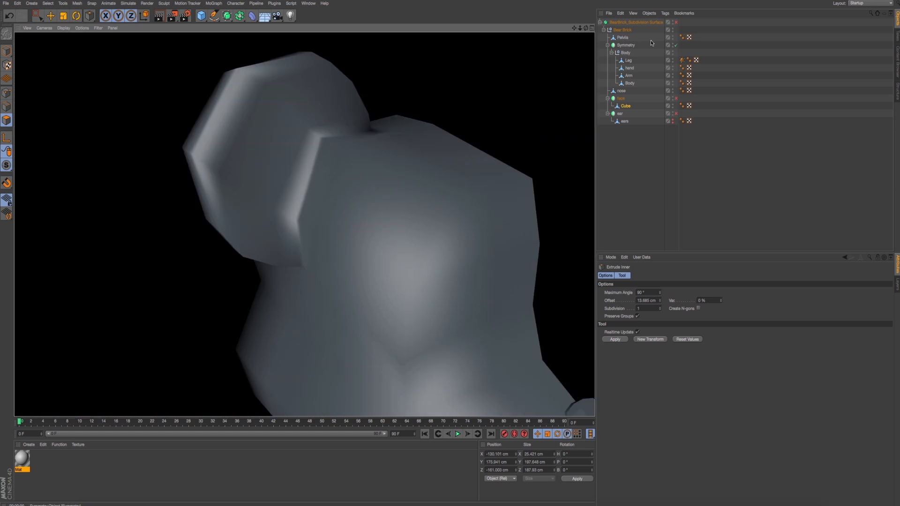
{"action": "left_click", "coordinate": [679, 24]}
{"action": "left_click", "coordinate": [678, 22]}
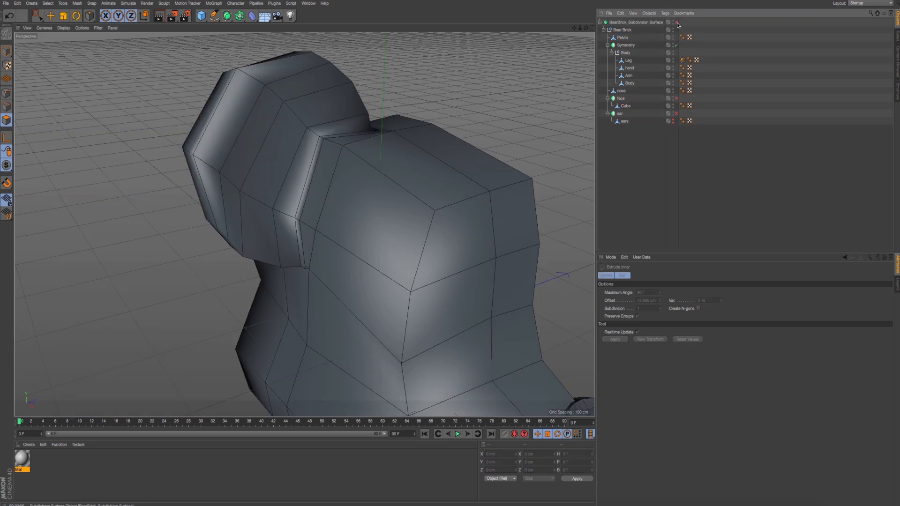
{"action": "left_click", "coordinate": [677, 22]}
{"action": "mouse_move", "coordinate": [428, 128]}
{"action": "left_mouse_down", "text": "alt"}
{"action": "mouse_move", "coordinate": [457, 125]}
{"action": "mouse_move", "coordinate": [420, 129]}
{"action": "left_mouse_up", "text": "alt"}
{"action": "key", "text": "ctrl+z"}
- Scale the Cube's selected ear-face polygons uniformly to about 91%, and preview the ear with the Subdivision Surface on
{"action": "key", "text": "t"}
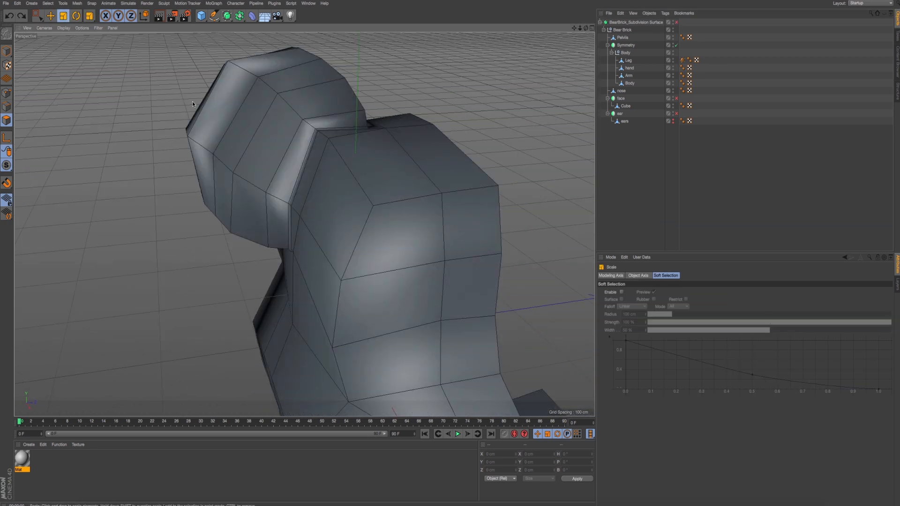
{"action": "left_click", "coordinate": [626, 107]}
{"action": "left_click_drag", "start_coordinate": [412, 61], "coordinate": [390, 60]}
{"action": "key", "text": "q"}
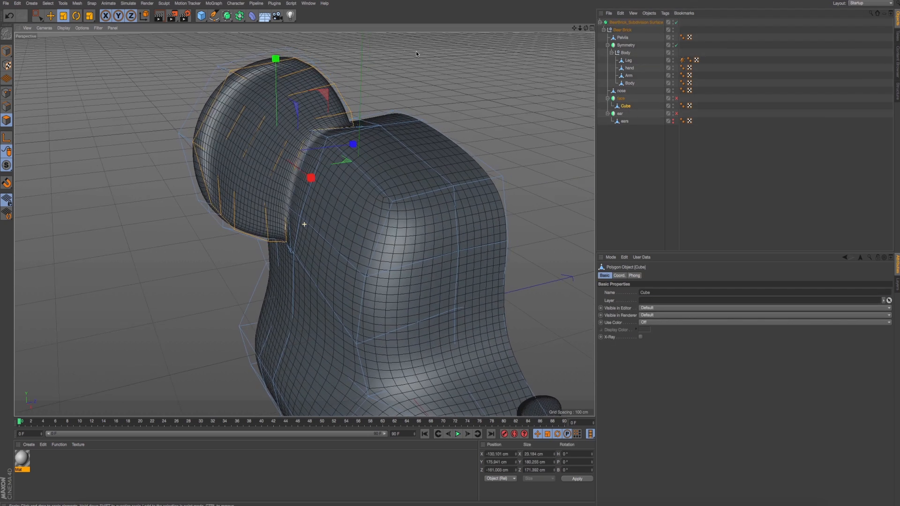
{"action": "key", "text": "ctrl+r"}
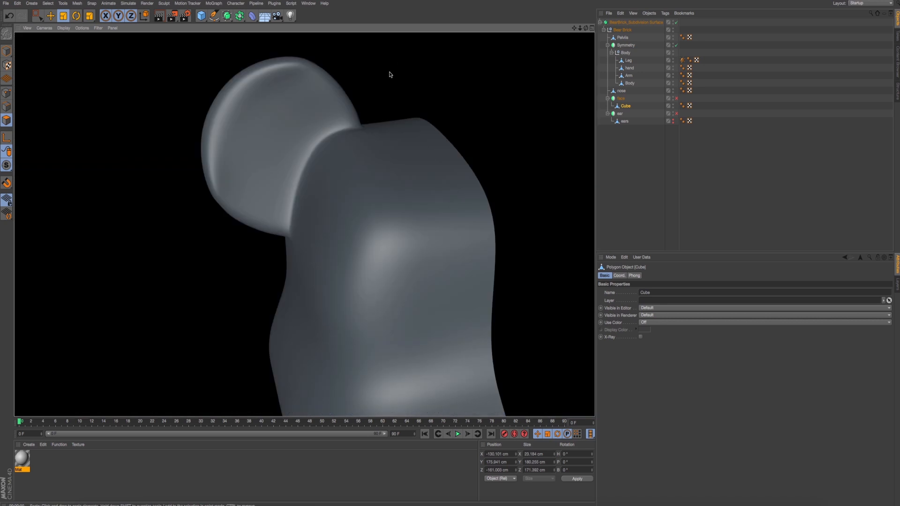
{"action": "left_click_drag", "start_coordinate": [318, 92], "coordinate": [330, 97], "text": "alt"}
{"action": "left_click_drag", "start_coordinate": [352, 176], "coordinate": [350, 175]}
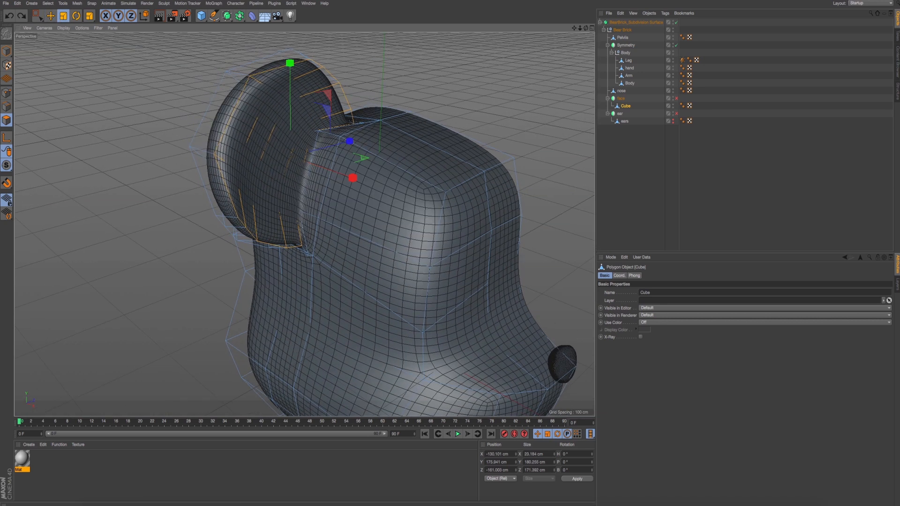
- Try insetting the scaled ear-face polygons with Extrude Inner at about 0.8 cm, render a preview, and undo the inset
{"action": "left_click", "coordinate": [50, 16]}
{"action": "right_click", "coordinate": [430, 57]}
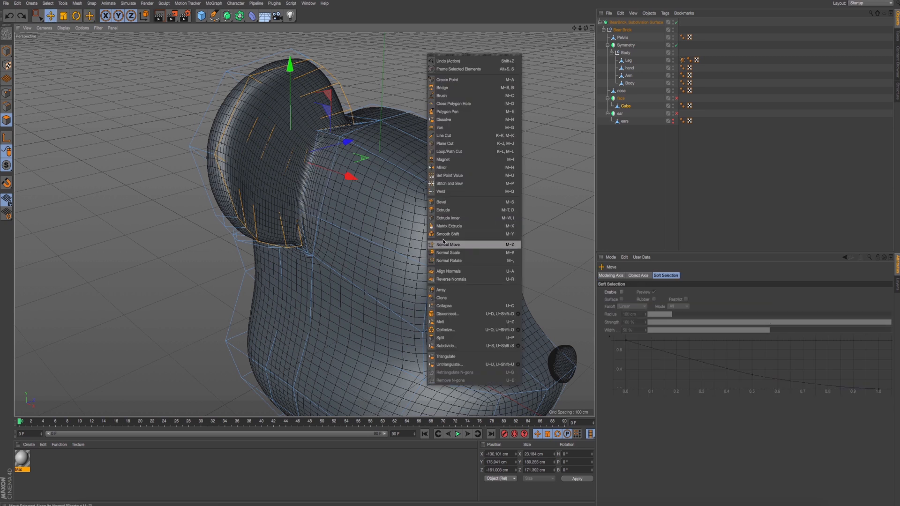
{"action": "left_click", "coordinate": [450, 218]}
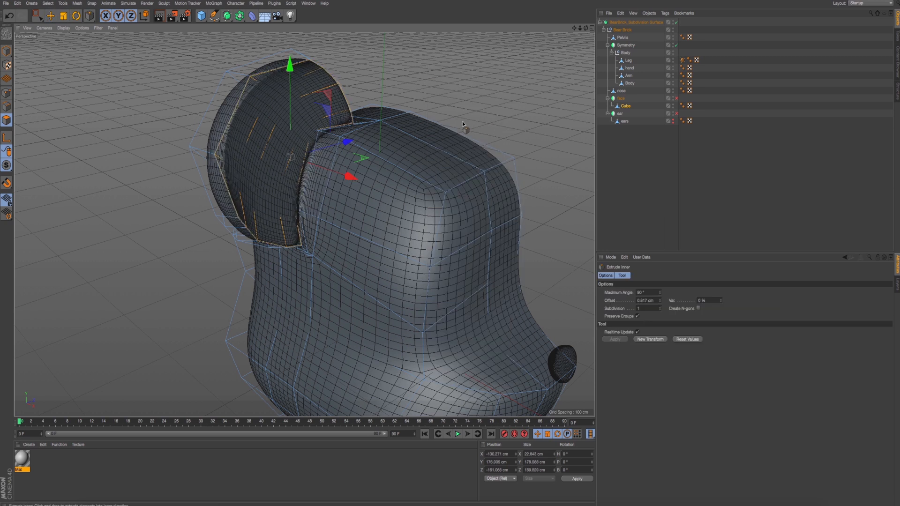
{"action": "left_click_drag", "start_coordinate": [464, 124], "coordinate": [442, 129], "text": "alt"}
{"action": "key", "text": "ctrl+r"}
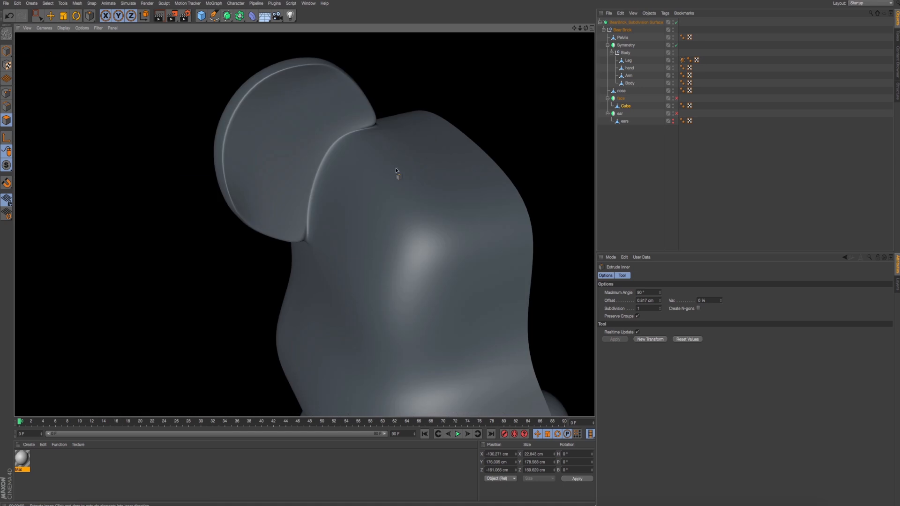
{"action": "key", "text": "ctrl+z"}
- Try shifting the ear-face polygons along the X axis and undo the move
{"action": "left_click_drag", "start_coordinate": [377, 142], "coordinate": [369, 147], "text": "alt"}
{"action": "scroll", "coordinate": [360, 148], "scroll_direction": "up", "scroll_amount": 4}
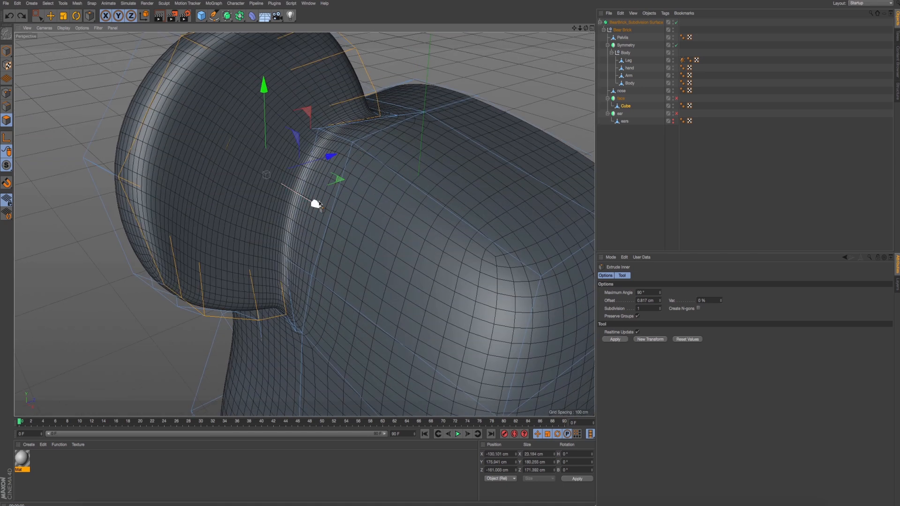
{"action": "mouse_move", "coordinate": [319, 207]}
{"action": "left_mouse_down"}
{"action": "mouse_move", "coordinate": [299, 194]}
{"action": "mouse_move", "coordinate": [384, 233]}
{"action": "mouse_move", "coordinate": [325, 219]}
{"action": "left_mouse_up"}
{"action": "key", "text": "ctrl+z"}
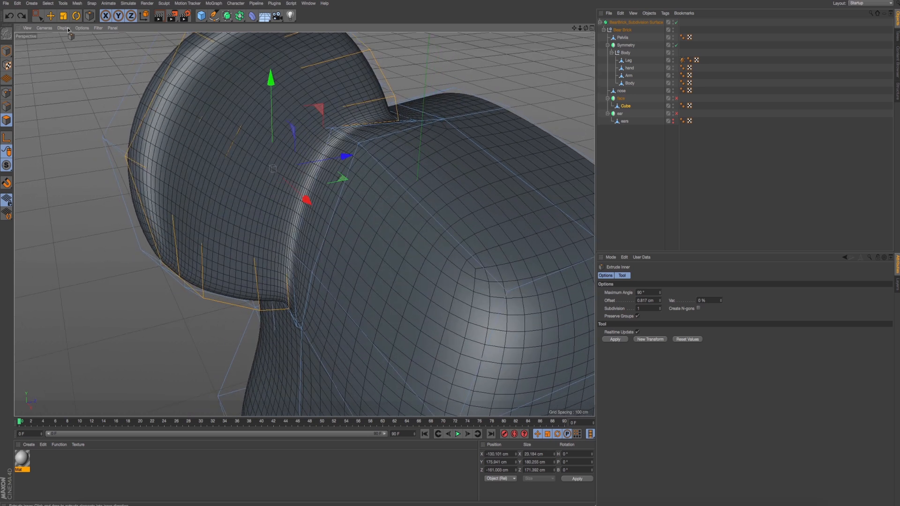
- Scale the selected ear-face polygons down slightly further, to a Z size of about 167.3 cm
{"action": "left_click", "coordinate": [64, 17]}
{"action": "mouse_move", "coordinate": [98, 59]}
{"action": "left_mouse_down"}
{"action": "mouse_move", "coordinate": [86, 60]}
{"action": "mouse_move", "coordinate": [94, 69]}
{"action": "left_mouse_up"}
{"action": "key", "text": "ctrl+z"}
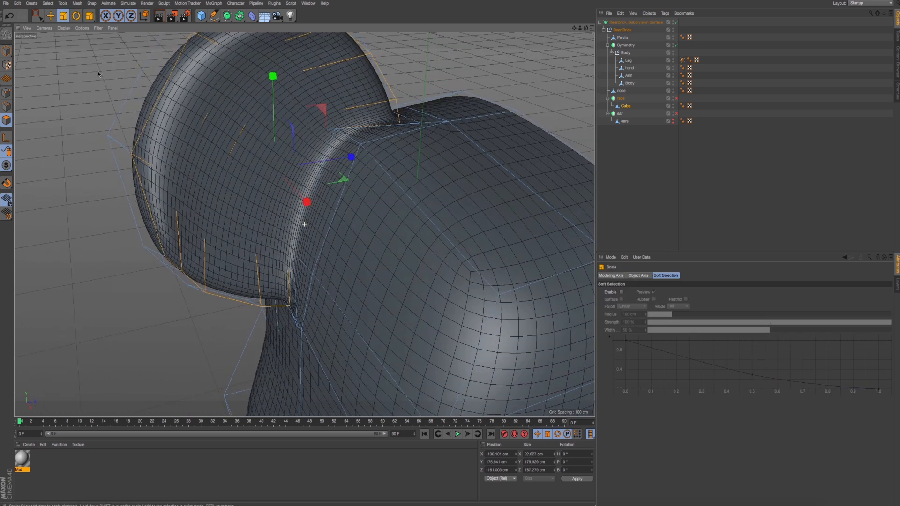
- Examine the ear's shape against the whole head and up close using viewport renders
{"action": "scroll", "coordinate": [97, 72], "scroll_direction": "down", "scroll_amount": 6}
{"action": "left_click_drag", "start_coordinate": [143, 106], "coordinate": [280, 161], "text": "alt"}
{"action": "left_click", "coordinate": [48, 19]}
{"action": "key", "text": "ctrl+z"}
{"action": "key", "text": "ctrl+r"}
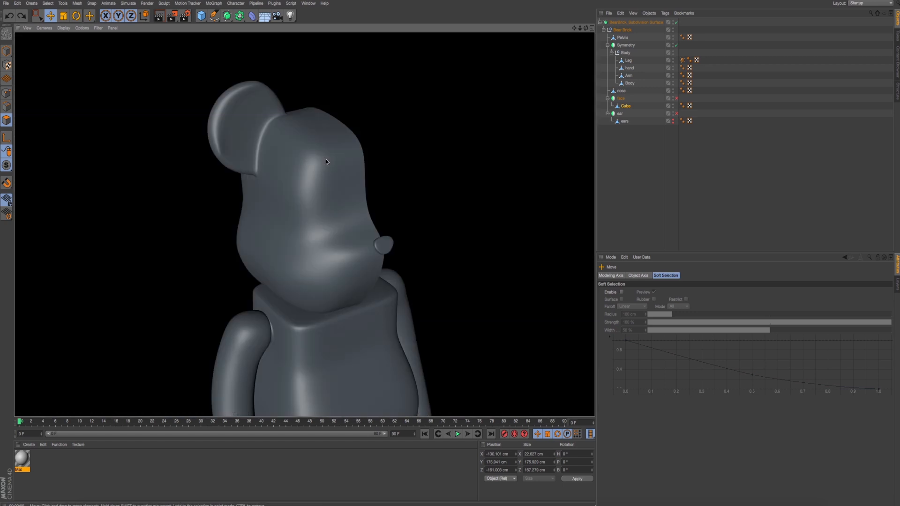
{"action": "left_click_drag", "start_coordinate": [361, 173], "coordinate": [294, 243], "text": "alt"}
{"action": "scroll", "coordinate": [295, 161], "scroll_direction": "up", "scroll_amount": 6}
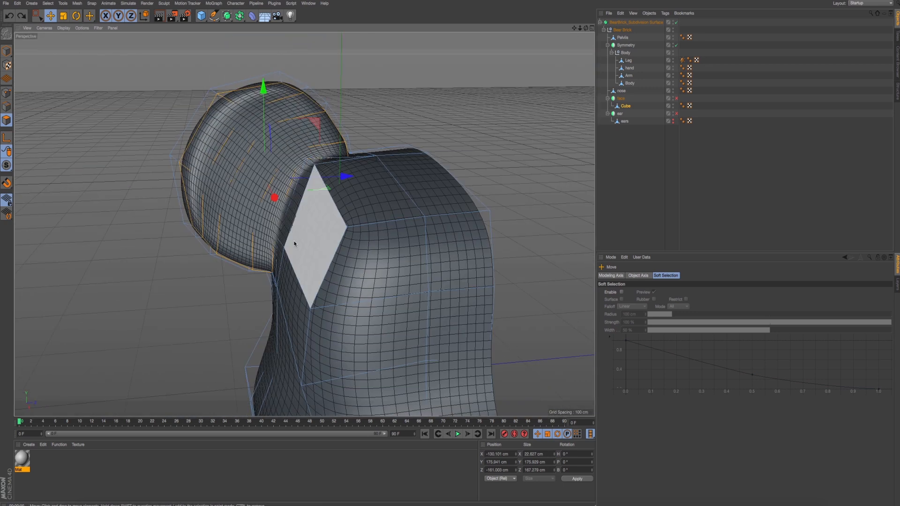
{"action": "key", "text": "ctrl+r"}
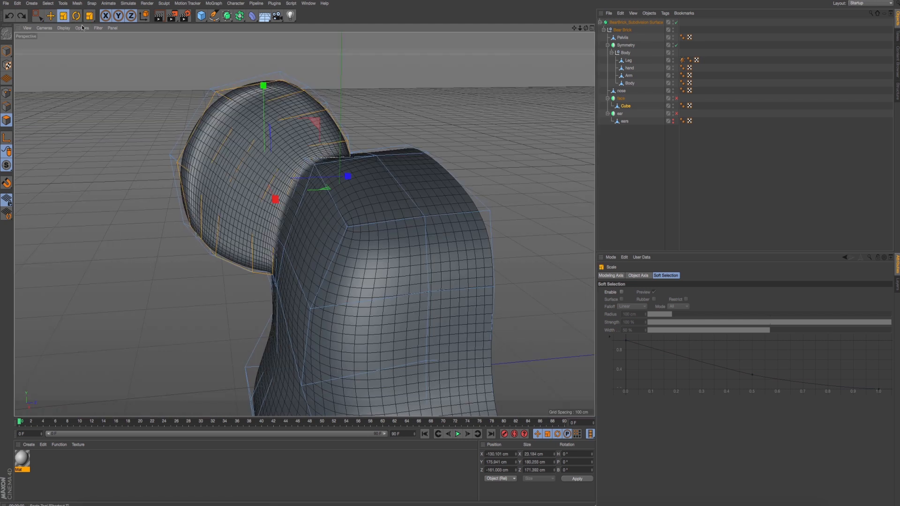
- Undo the scaling of the ear-face polygons, re-enable the Subdivision Surface and render a preview of the ear
{"action": "left_click_drag", "start_coordinate": [396, 68], "coordinate": [375, 74]}
{"action": "key", "text": "ctrl+r"}
{"action": "key", "text": "ctrl+r"}
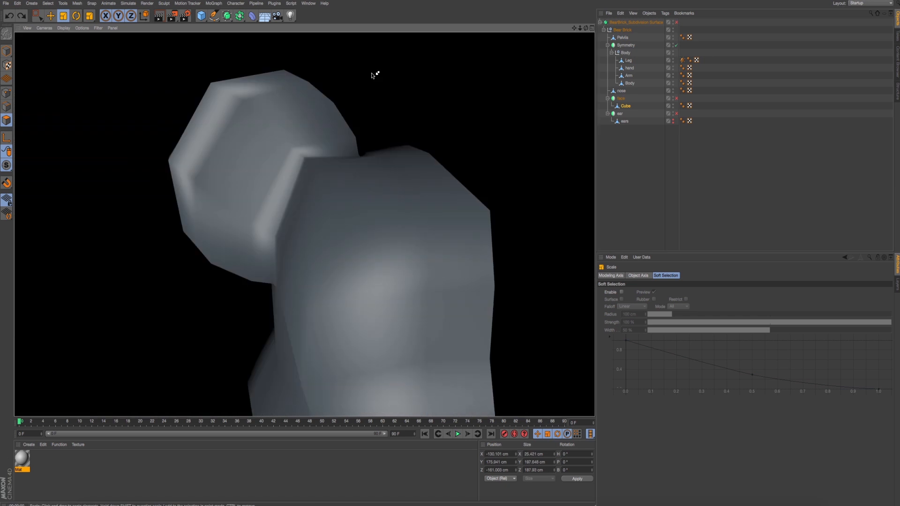
{"action": "left_click", "coordinate": [677, 22]}
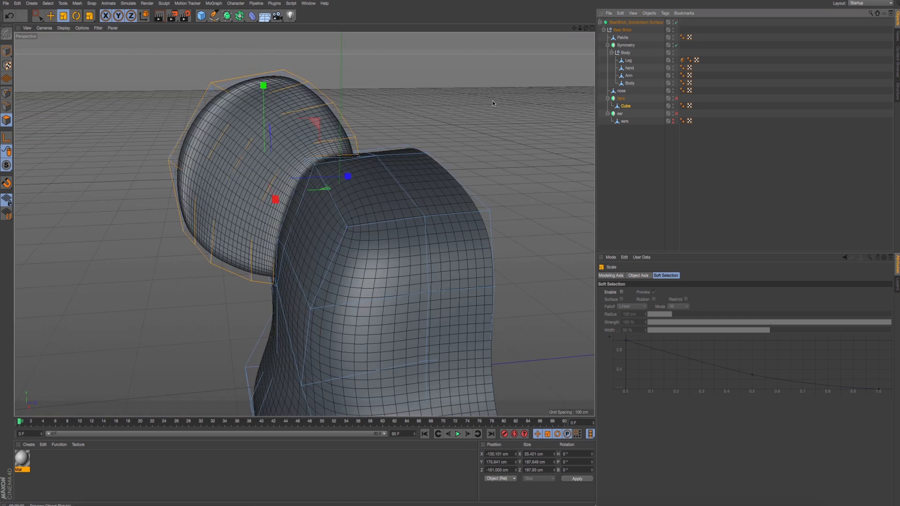
{"action": "key", "text": "ctrl+r"}
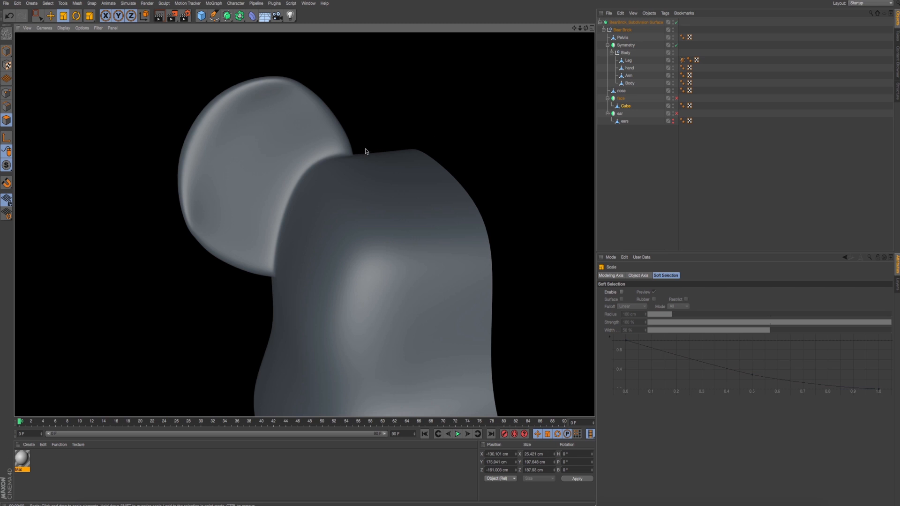
- Inspect the ear from several angles and select only the central polygons of its broad face
{"action": "left_click", "coordinate": [367, 151]}
{"action": "left_click_drag", "start_coordinate": [309, 134], "coordinate": [179, 126], "text": "alt"}
{"action": "scroll", "coordinate": [170, 125], "scroll_direction": "up", "scroll_amount": 5}
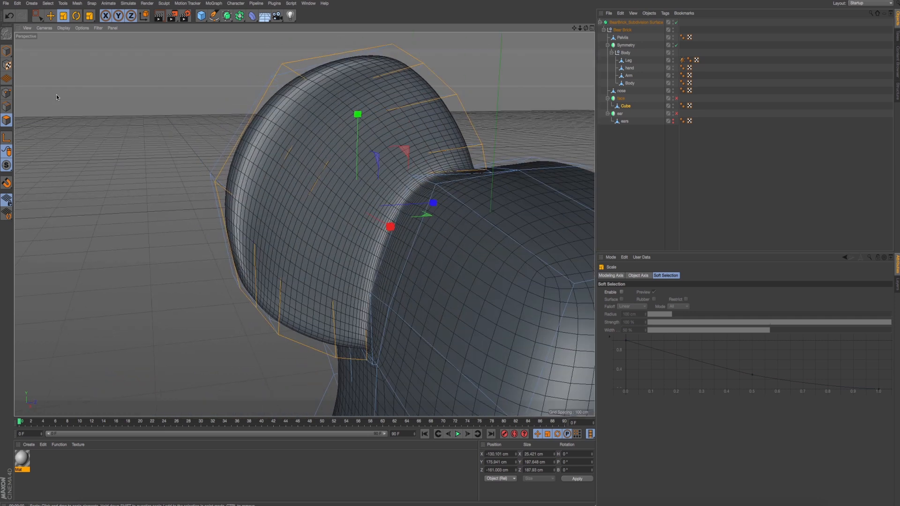
{"action": "scroll", "coordinate": [61, 111], "scroll_direction": "down", "scroll_amount": 5}
{"action": "left_click_drag", "start_coordinate": [106, 123], "coordinate": [119, 121], "text": "alt"}
{"action": "key", "text": "ctrl+r"}
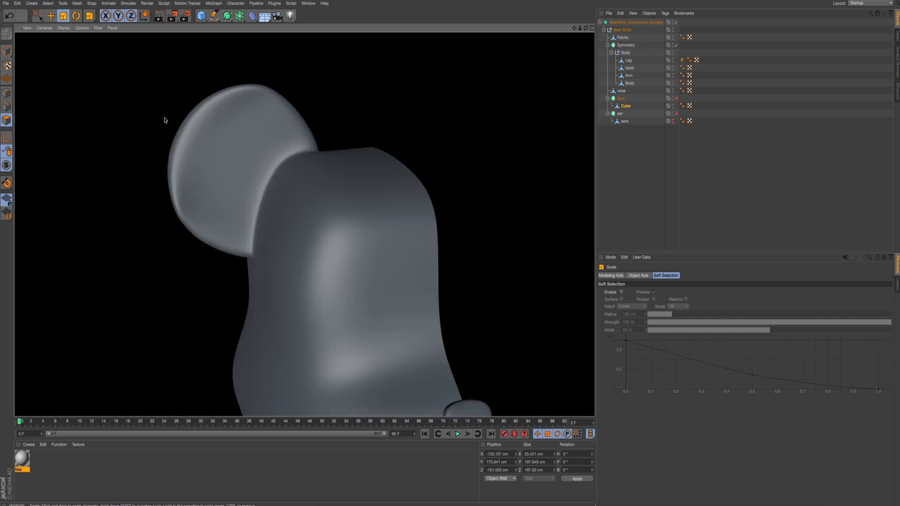
{"action": "mouse_move", "coordinate": [272, 169]}
{"action": "left_mouse_down", "text": "alt"}
{"action": "mouse_move", "coordinate": [295, 171]}
{"action": "mouse_move", "coordinate": [275, 177]}
{"action": "mouse_move", "coordinate": [285, 193]}
{"action": "mouse_move", "coordinate": [282, 178]}
{"action": "mouse_move", "coordinate": [254, 165]}
{"action": "left_mouse_up", "text": "alt"}
{"action": "left_click", "coordinate": [258, 171], "text": "shift"}
{"action": "left_click", "coordinate": [267, 177], "text": "shift"}
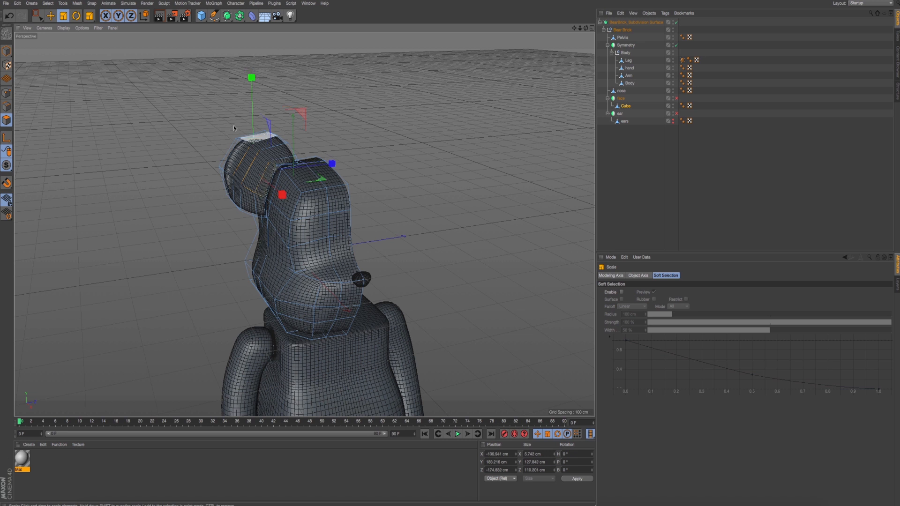
- Push the selected central ear polygons inward along the X axis to about -149.8 cm, and render a preview
{"action": "left_click", "coordinate": [51, 17]}
{"action": "scroll", "coordinate": [278, 191], "scroll_direction": "up", "scroll_amount": 5}
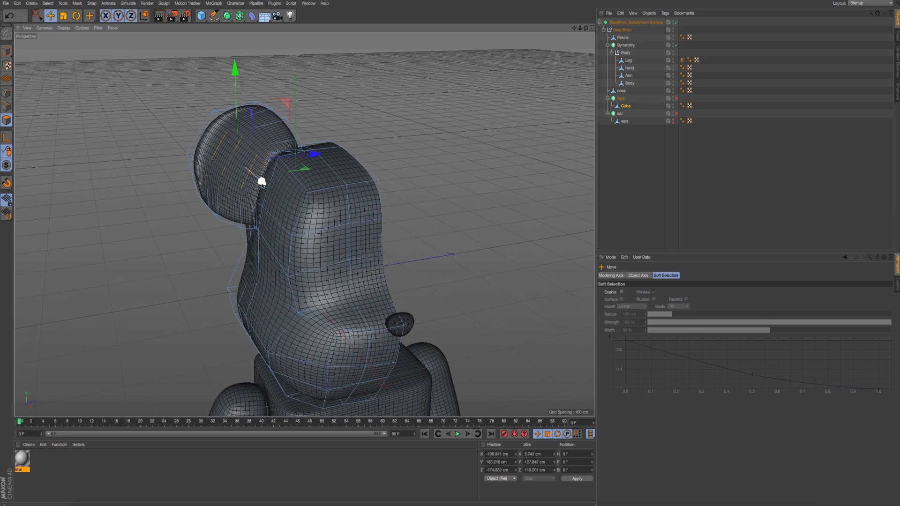
{"action": "left_click_drag", "start_coordinate": [262, 182], "coordinate": [260, 183]}
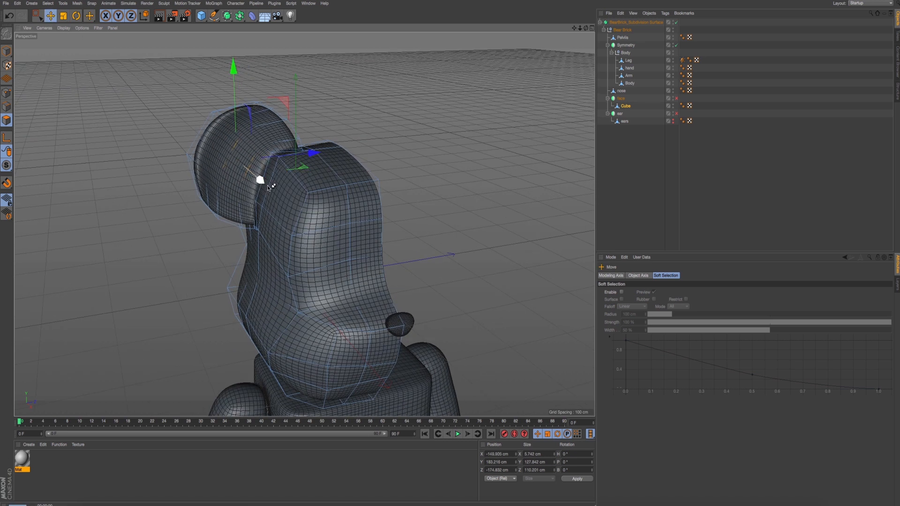
{"action": "key", "text": "super+r"}
- Scale the recessed ear polygons down to about 118.7 cm in Y and 96 cm in Z
{"action": "left_click_drag", "start_coordinate": [275, 191], "coordinate": [229, 188], "text": "alt"}
{"action": "scroll", "coordinate": [225, 189], "scroll_direction": "up", "scroll_amount": 5}
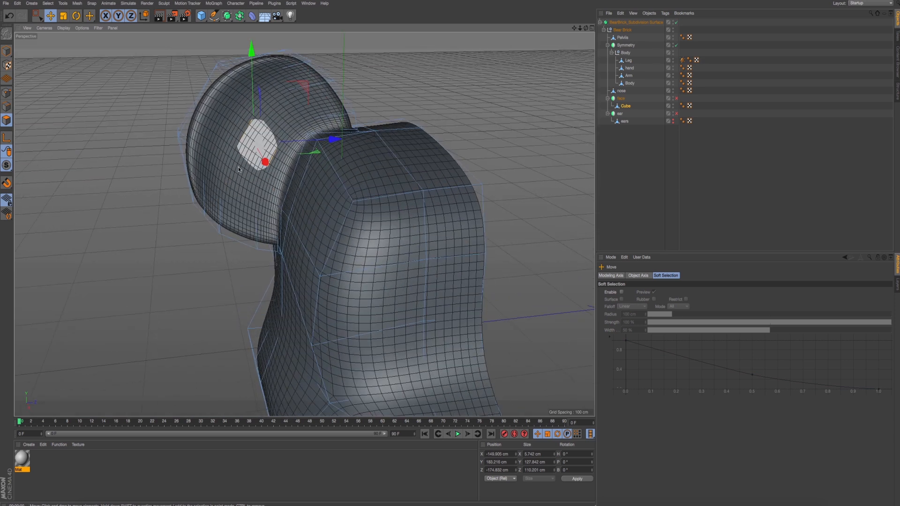
{"action": "middle_click_drag", "start_coordinate": [238, 169], "coordinate": [231, 196], "text": "alt"}
{"action": "left_click", "coordinate": [62, 16]}
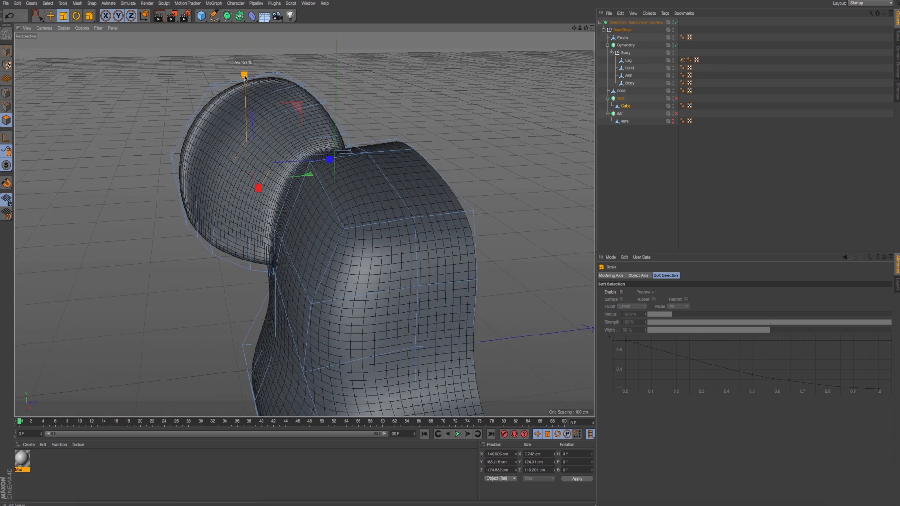
{"action": "left_click_drag", "start_coordinate": [244, 76], "coordinate": [244, 71]}
{"action": "left_click_drag", "start_coordinate": [330, 160], "coordinate": [305, 164]}
- Nudge the recessed ear polygons slightly down in Y and along Z to about -171.4 cm, and render a preview
{"action": "key", "text": "e"}
{"action": "left_click_drag", "start_coordinate": [247, 100], "coordinate": [247, 103]}
{"action": "left_click_drag", "start_coordinate": [277, 165], "coordinate": [281, 167]}
{"action": "key", "text": "ctrl+r"}
- Deselect the ear polygons and render the viewport to check the recessed ear face
{"action": "scroll", "coordinate": [276, 171], "scroll_direction": "up", "scroll_amount": 5}
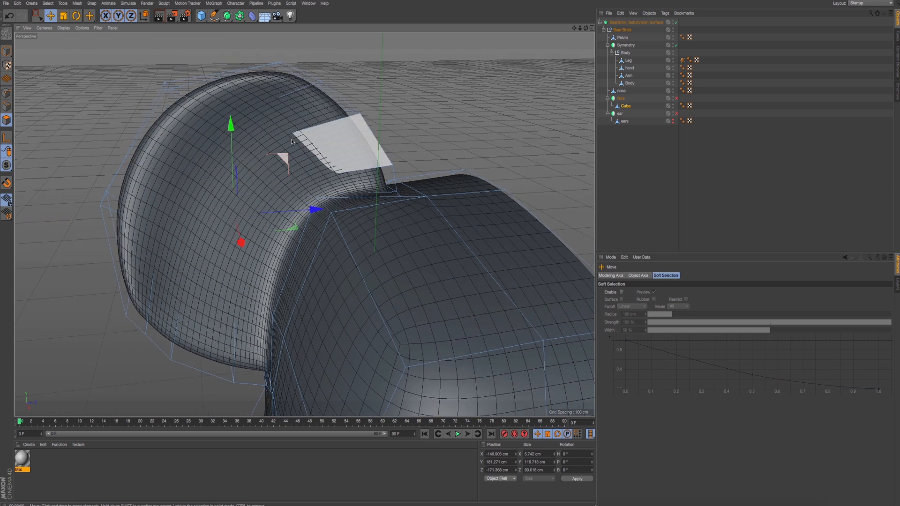
{"action": "left_click", "coordinate": [279, 120]}
{"action": "left_click", "coordinate": [400, 117]}
{"action": "scroll", "coordinate": [397, 120], "scroll_direction": "down", "scroll_amount": 5}
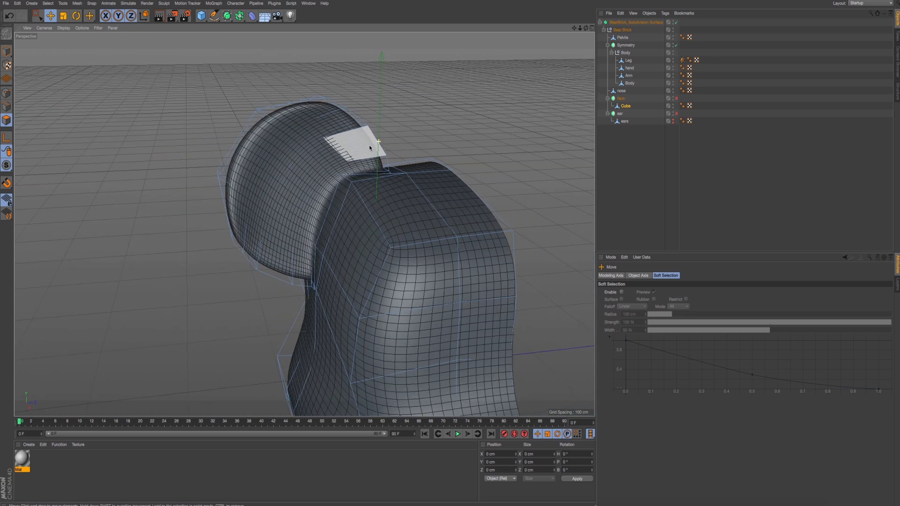
{"action": "middle_click_drag", "start_coordinate": [311, 251], "coordinate": [303, 225], "text": "alt"}
{"action": "key", "text": "ctrl+r"}
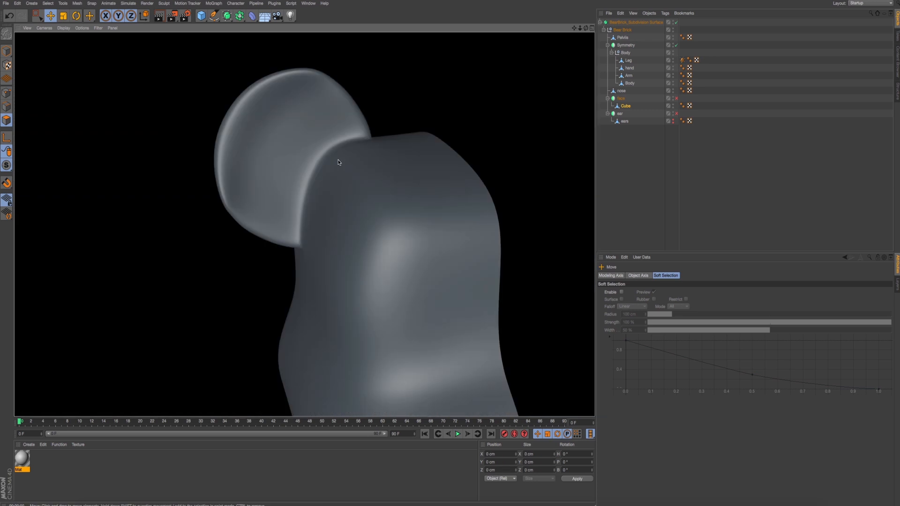
- Switch to editing points, select the points along the lower edge of the ear face, and render a preview
{"action": "left_click_drag", "start_coordinate": [263, 193], "coordinate": [344, 246], "text": "alt"}
{"action": "scroll", "coordinate": [240, 214], "scroll_direction": "up", "scroll_amount": 5}
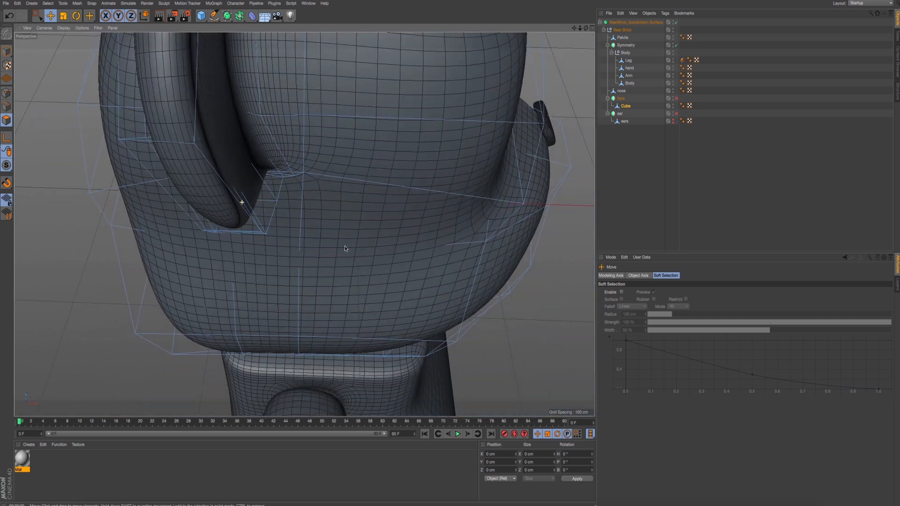
{"action": "left_click", "coordinate": [6, 93]}
{"action": "left_click", "coordinate": [37, 16]}
{"action": "left_click_drag", "start_coordinate": [289, 214], "coordinate": [335, 216], "text": "alt"}
{"action": "left_click", "coordinate": [297, 213], "text": "shift"}
{"action": "left_click", "coordinate": [293, 219], "text": "shift"}
{"action": "left_click_drag", "start_coordinate": [338, 218], "coordinate": [304, 204], "text": "alt"}
{"action": "left_click_drag", "start_coordinate": [255, 171], "coordinate": [224, 199]}
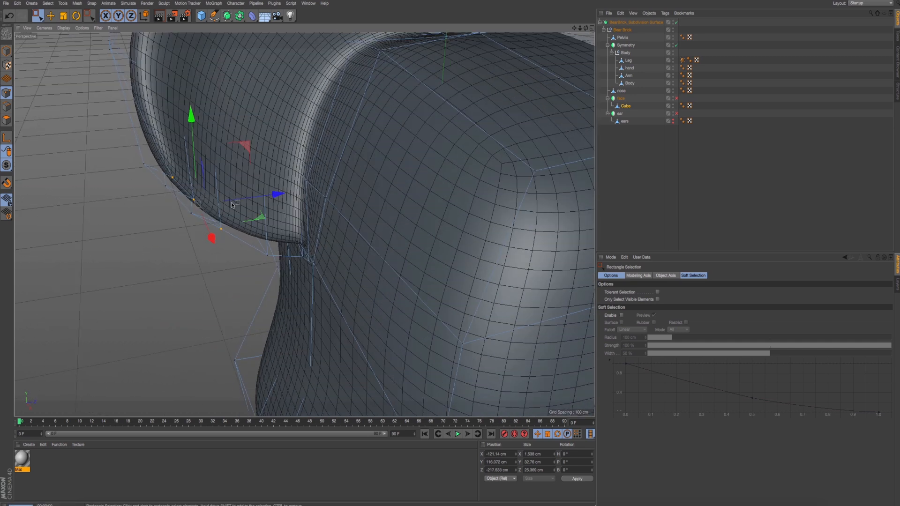
{"action": "key", "text": "ctrl+r"}
- Select two points inside the lower part of the ear face and pull them outward along the X axis
{"action": "middle_click_drag", "start_coordinate": [253, 220], "coordinate": [250, 281], "text": "alt"}
{"action": "mouse_move", "coordinate": [250, 280]}
{"action": "left_mouse_down", "text": "alt"}
{"action": "mouse_move", "coordinate": [221, 229]}
{"action": "mouse_move", "coordinate": [233, 212]}
{"action": "left_mouse_up", "text": "alt"}
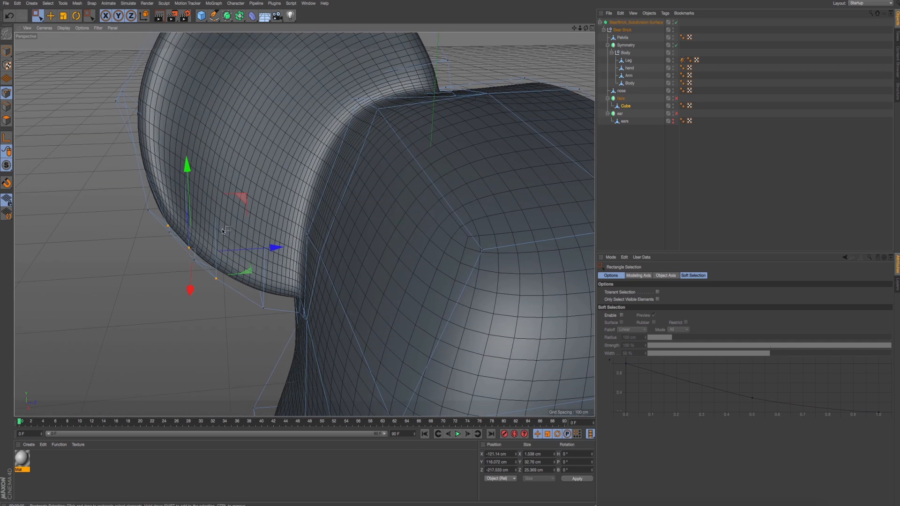
{"action": "left_click_drag", "start_coordinate": [263, 253], "coordinate": [200, 226], "text": "alt"}
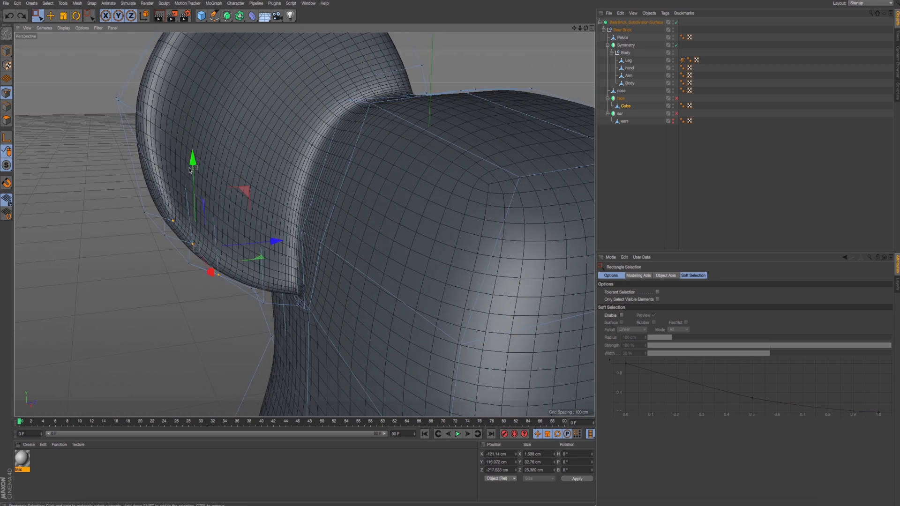
{"action": "left_click_drag", "start_coordinate": [165, 120], "coordinate": [217, 181]}
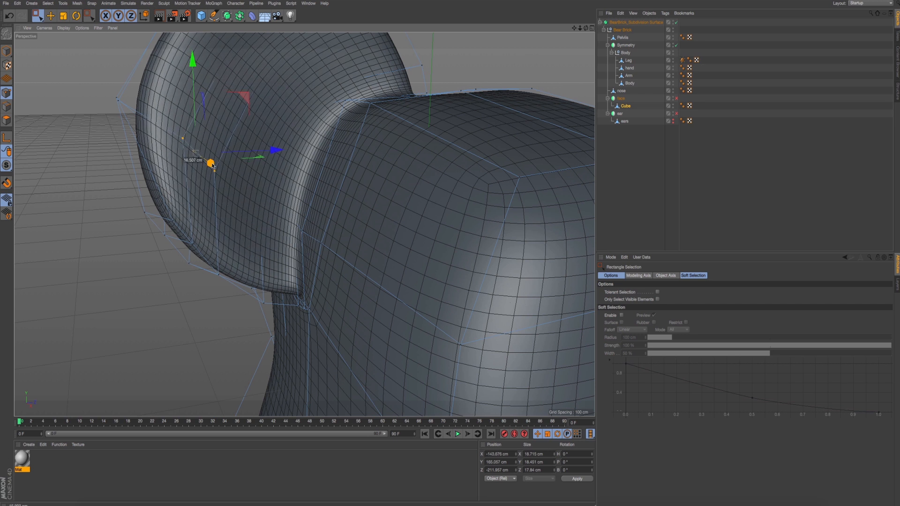
{"action": "left_click_drag", "start_coordinate": [238, 149], "coordinate": [201, 143]}
{"action": "left_click", "coordinate": [223, 193]}
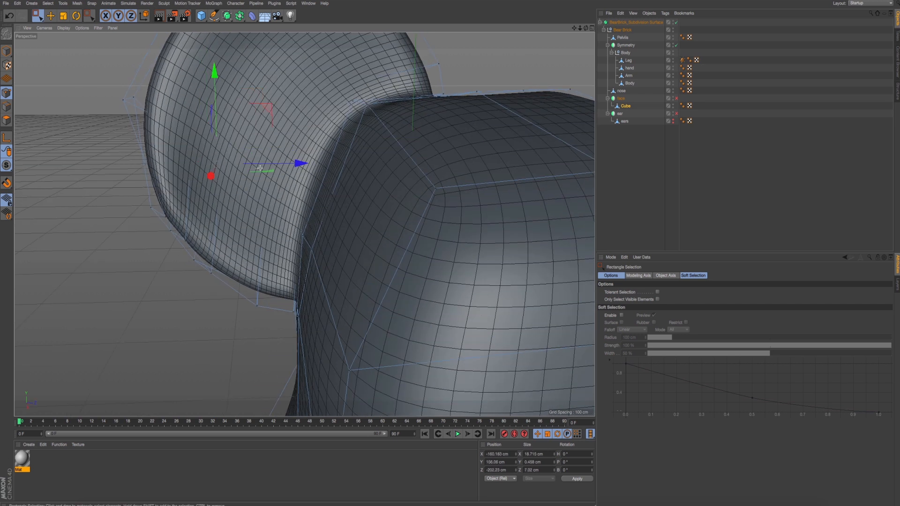
- Nudge the neighbouring interior points of the lower ear face along the Z axis, and render a preview
{"action": "left_click", "coordinate": [265, 167]}
{"action": "left_click", "coordinate": [224, 166]}
{"action": "mouse_move", "coordinate": [259, 166]}
{"action": "left_mouse_down"}
{"action": "mouse_move", "coordinate": [266, 204]}
{"action": "mouse_move", "coordinate": [249, 178]}
{"action": "left_mouse_up"}
{"action": "left_click", "coordinate": [245, 202]}
{"action": "left_click_drag", "start_coordinate": [292, 199], "coordinate": [300, 200]}
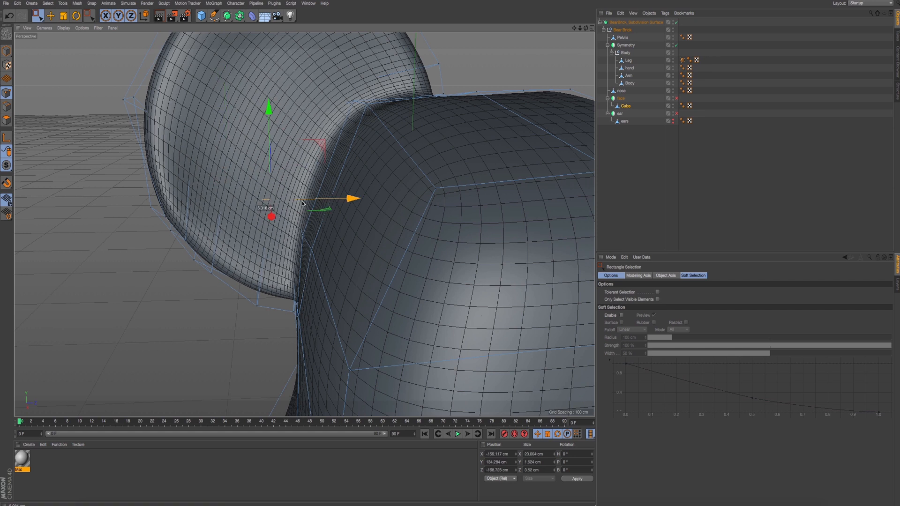
{"action": "left_click_drag", "start_coordinate": [222, 266], "coordinate": [238, 258], "text": "alt"}
{"action": "key", "text": "ctrl+r"}
- In the Right view, reposition the lower outer rim points of the ear, placing one at about Y 118.2 cm and Z -223.2 cm
{"action": "middle_click", "coordinate": [237, 259]}
{"action": "middle_click", "coordinate": [230, 267]}
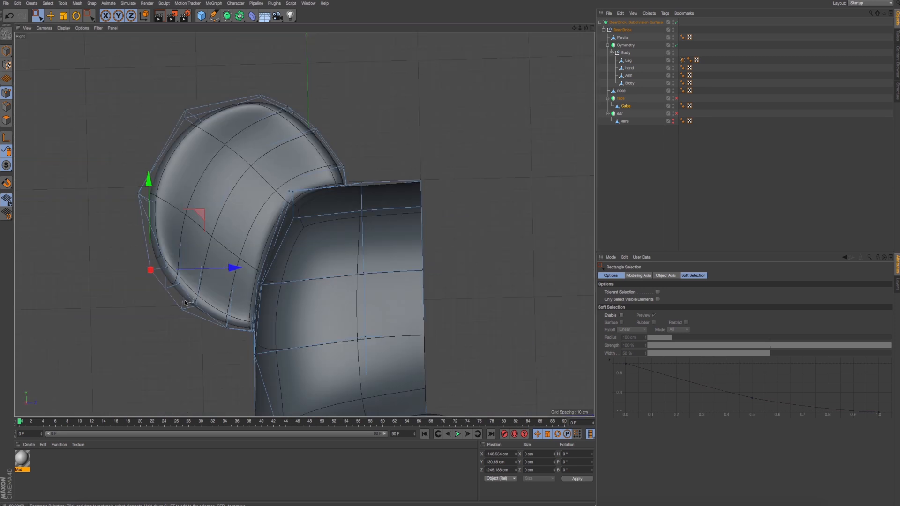
{"action": "scroll", "coordinate": [186, 302], "scroll_direction": "up", "scroll_amount": 4}
{"action": "scroll", "coordinate": [192, 290], "scroll_direction": "down", "scroll_amount": 2}
{"action": "left_click_drag", "start_coordinate": [144, 233], "coordinate": [162, 248]}
{"action": "left_click_drag", "start_coordinate": [197, 186], "coordinate": [194, 189]}
{"action": "left_click_drag", "start_coordinate": [187, 285], "coordinate": [188, 286]}
{"action": "left_click_drag", "start_coordinate": [220, 221], "coordinate": [212, 222]}
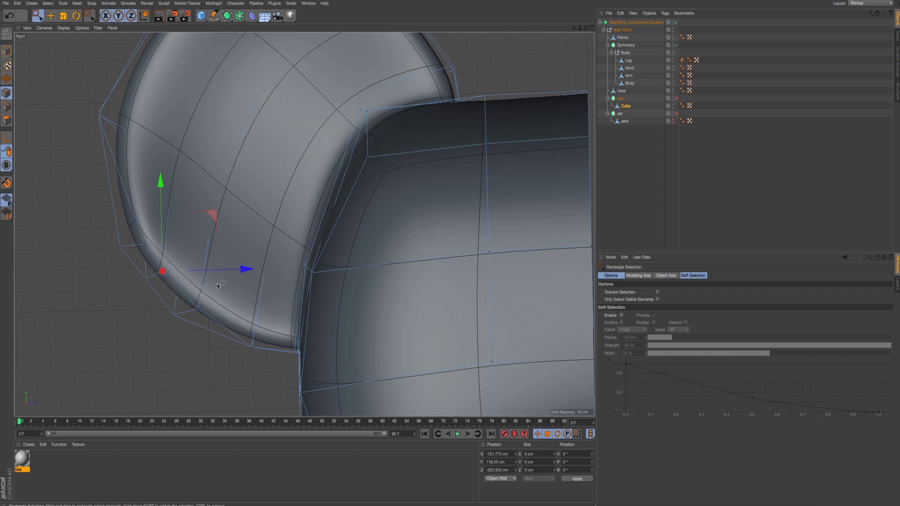
- Reposition the bottom rim points of the ear, moving the one near the head to about Y 84.6 cm, and render a preview
{"action": "left_click", "coordinate": [200, 310]}
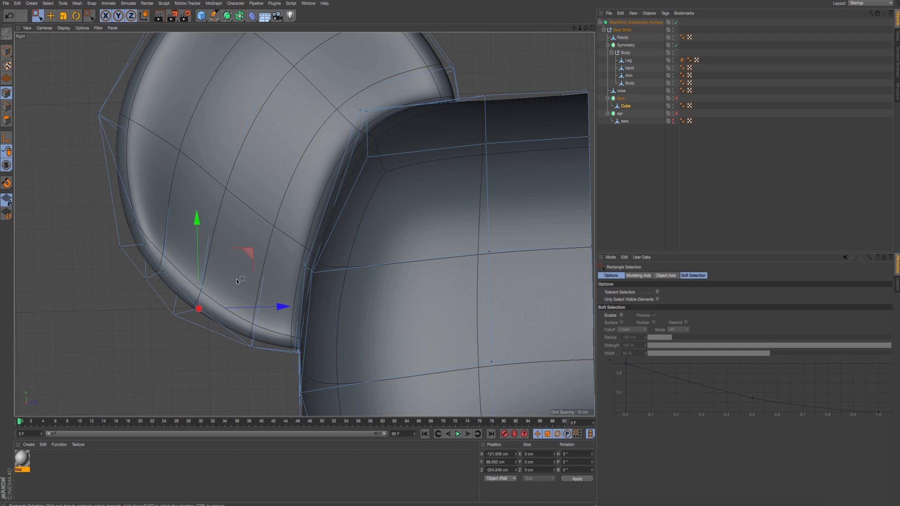
{"action": "left_click_drag", "start_coordinate": [248, 254], "coordinate": [231, 261]}
{"action": "left_click", "coordinate": [174, 315]}
{"action": "key", "text": "e"}
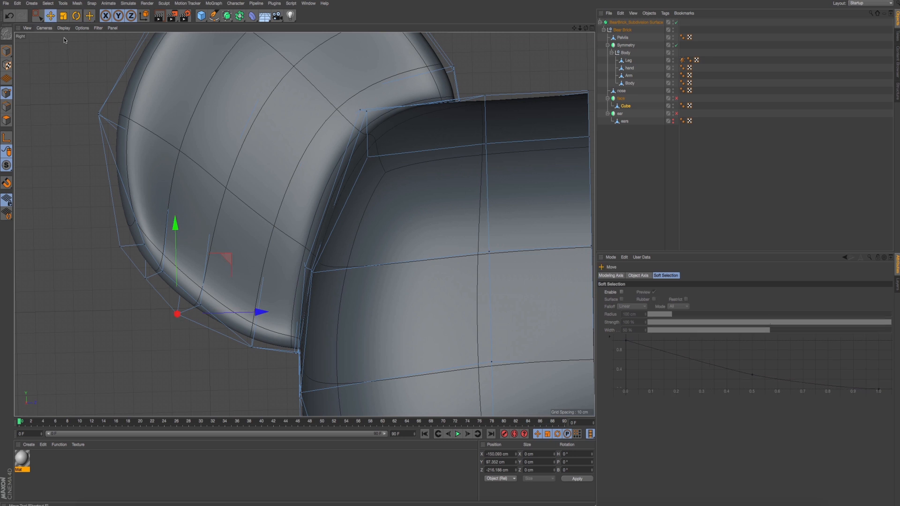
{"action": "scroll", "coordinate": [299, 369], "scroll_direction": "up", "scroll_amount": 8}
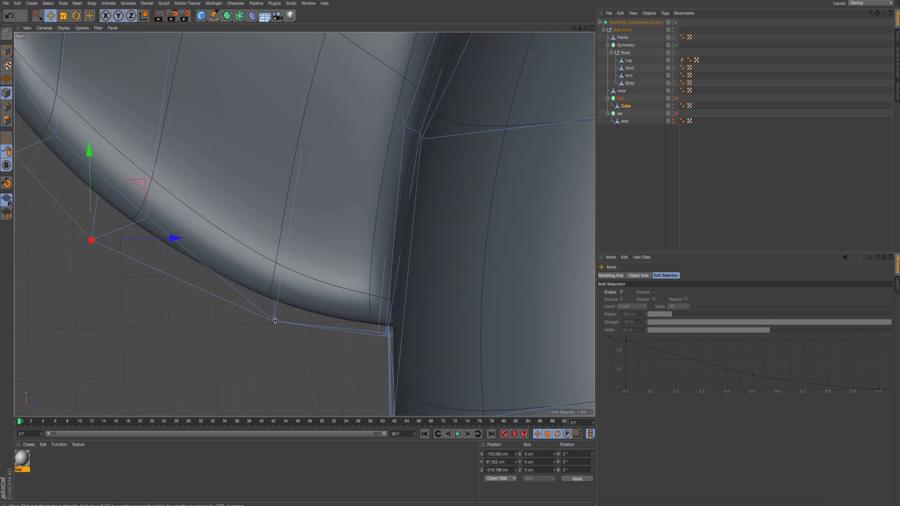
{"action": "left_click_drag", "start_coordinate": [325, 267], "coordinate": [328, 243]}
{"action": "scroll", "coordinate": [297, 271], "scroll_direction": "down", "scroll_amount": 8}
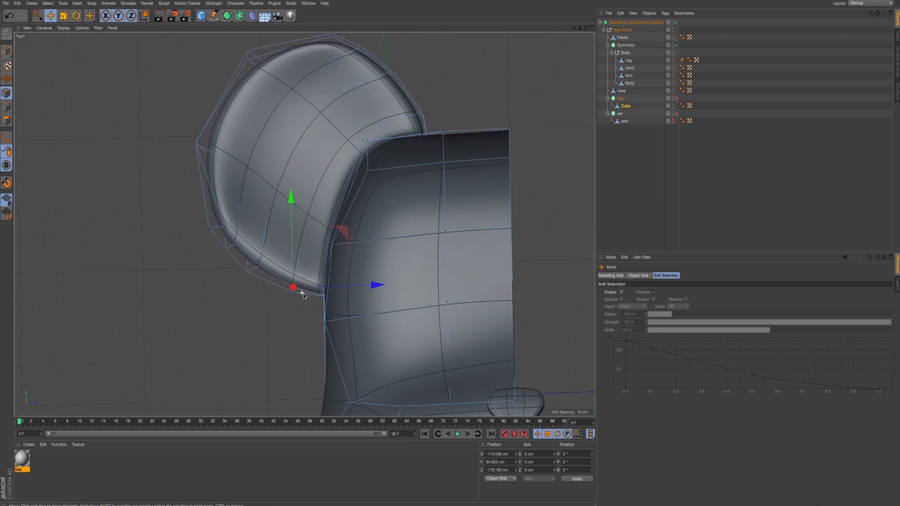
{"action": "key", "text": "ctrl+r"}
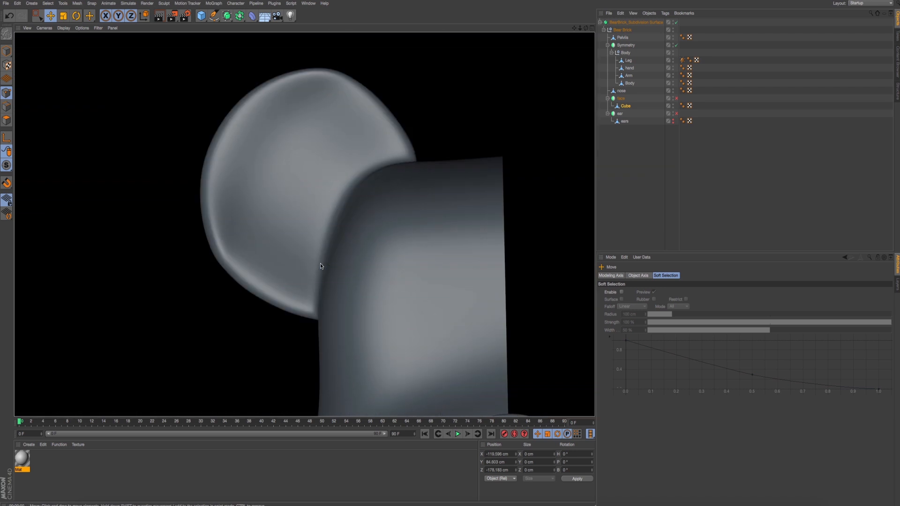
- Move the outermost lower rim point of the ear to about Y 136.4 cm and Z -250.4 cm, and render a preview
{"action": "left_click", "coordinate": [225, 259]}
{"action": "left_click", "coordinate": [196, 252]}
{"action": "left_click_drag", "start_coordinate": [246, 196], "coordinate": [234, 183]}
{"action": "mouse_move", "coordinate": [183, 237]}
{"action": "left_mouse_down"}
{"action": "mouse_move", "coordinate": [194, 278]}
{"action": "mouse_move", "coordinate": [182, 232]}
{"action": "left_mouse_up"}
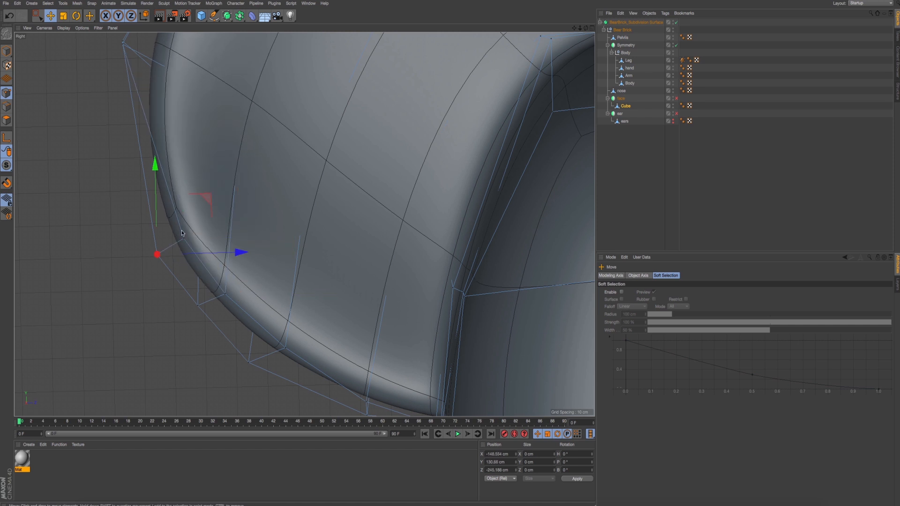
{"action": "left_click_drag", "start_coordinate": [212, 198], "coordinate": [196, 179]}
{"action": "scroll", "coordinate": [278, 244], "scroll_direction": "down", "scroll_amount": 4}
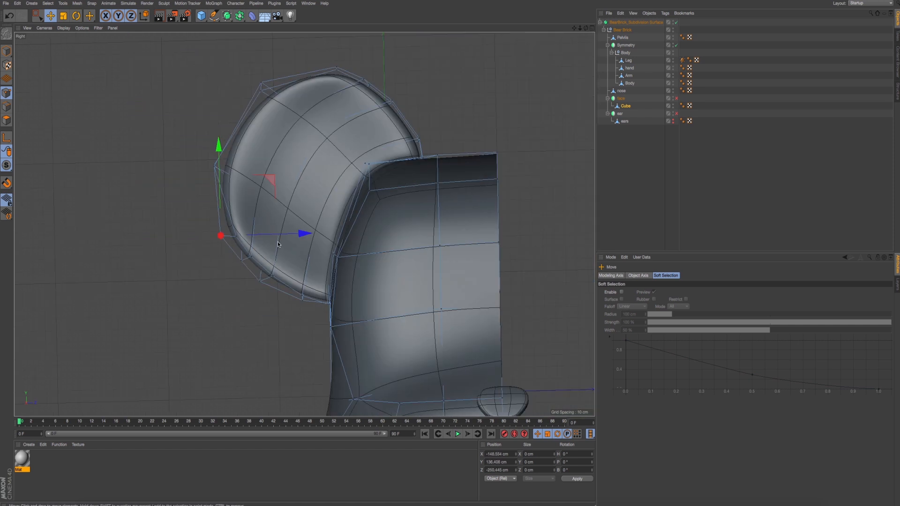
{"action": "key", "text": "ctrl+r"}
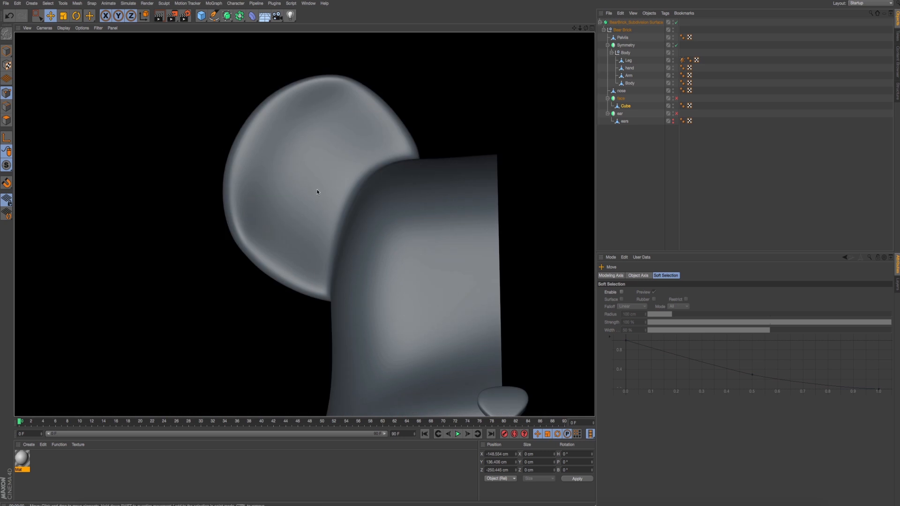
- Spread the two overlapping points at the top of the ear rim vertically, placing the front one at about Y 269.4 cm, and render a preview
{"action": "scroll", "coordinate": [355, 151], "scroll_direction": "up", "scroll_amount": 6}
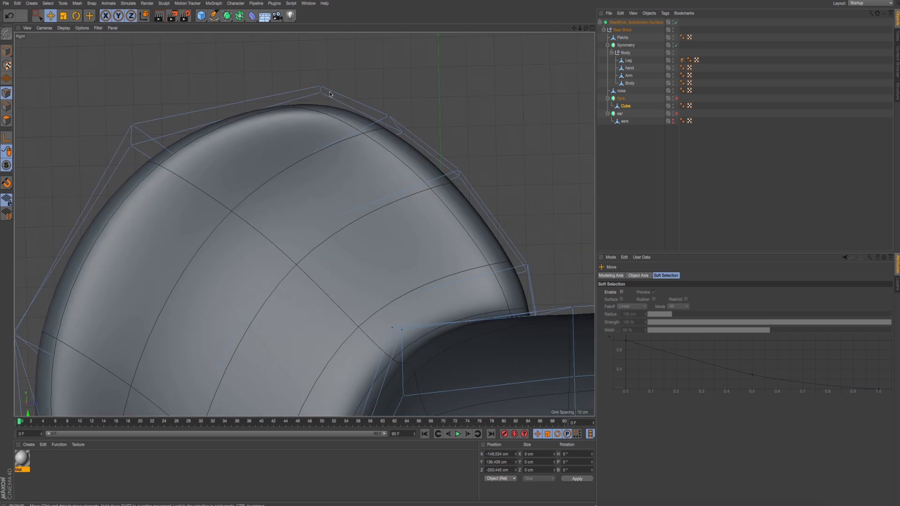
{"action": "left_click", "coordinate": [321, 96]}
{"action": "left_click", "coordinate": [139, 64]}
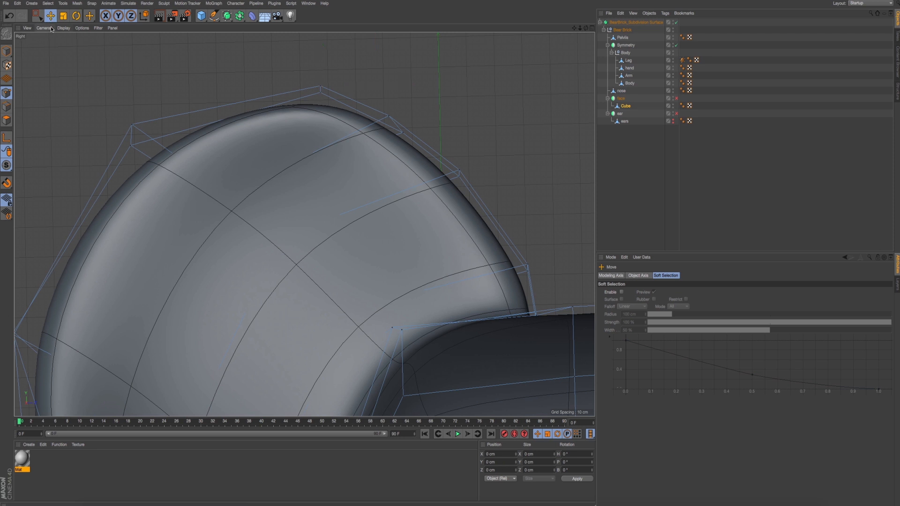
{"action": "left_click", "coordinate": [322, 96]}
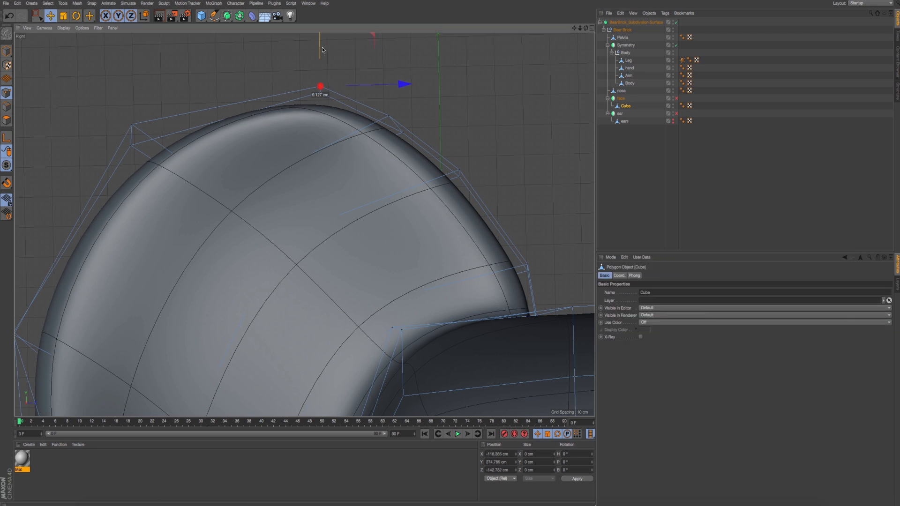
{"action": "left_click_drag", "start_coordinate": [322, 47], "coordinate": [324, 40]}
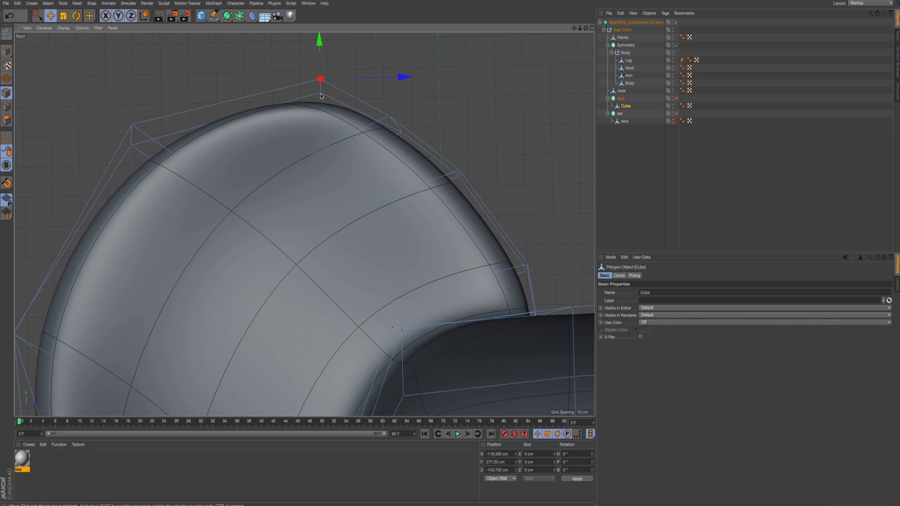
{"action": "key", "text": "0"}
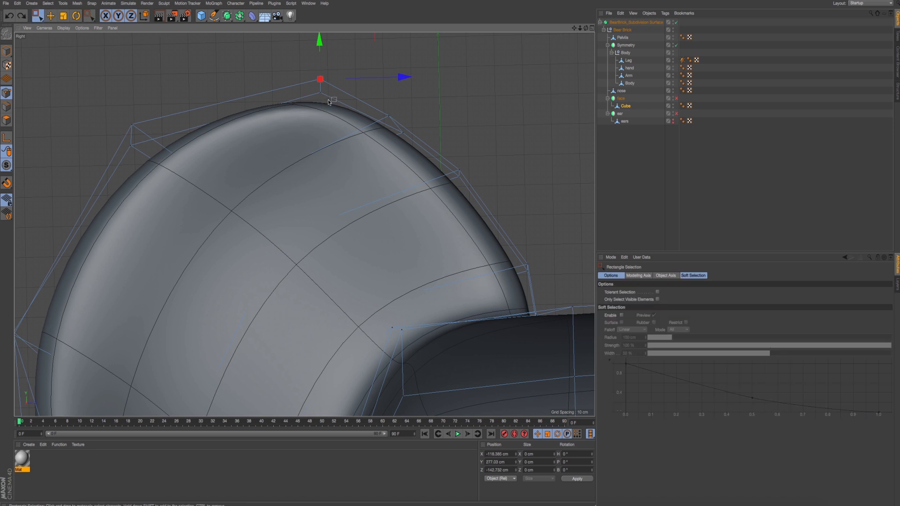
{"action": "left_click_drag", "start_coordinate": [319, 44], "coordinate": [320, 28]}
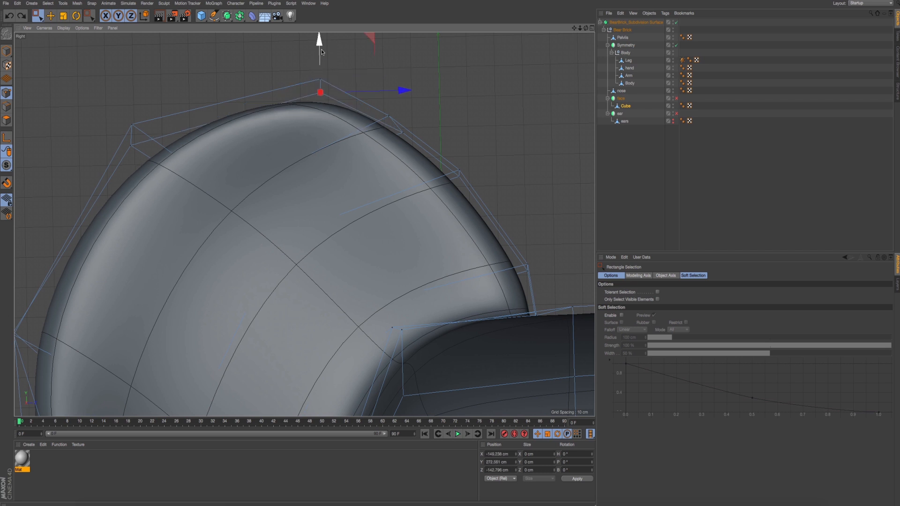
{"action": "mouse_move", "coordinate": [321, 70]}
{"action": "left_mouse_down"}
{"action": "mouse_move", "coordinate": [321, 54]}
{"action": "mouse_move", "coordinate": [321, 70]}
{"action": "left_mouse_up"}
{"action": "key", "text": "ctrl+r"}
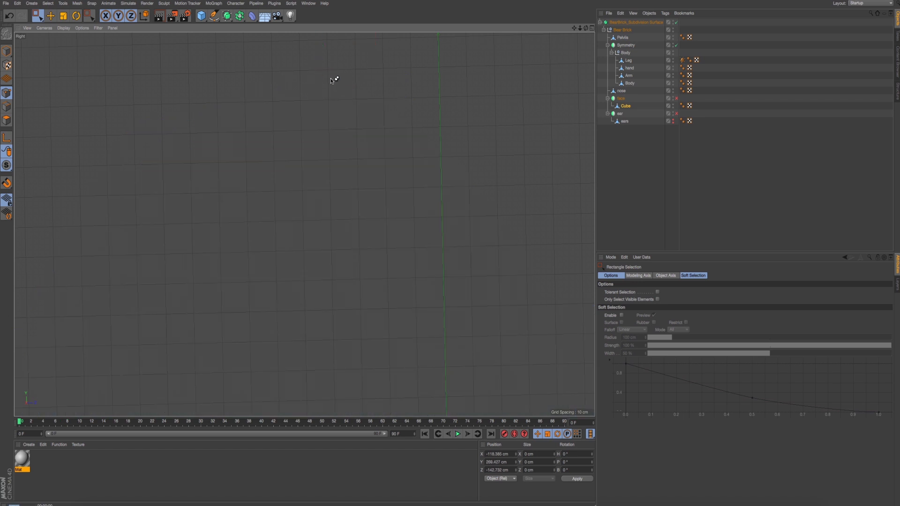
- Shift the two outer rim points between the ear's top and the head, to about Y 266 cm and Y 246 cm
{"action": "middle_click_drag", "start_coordinate": [353, 116], "coordinate": [333, 108], "text": "alt"}
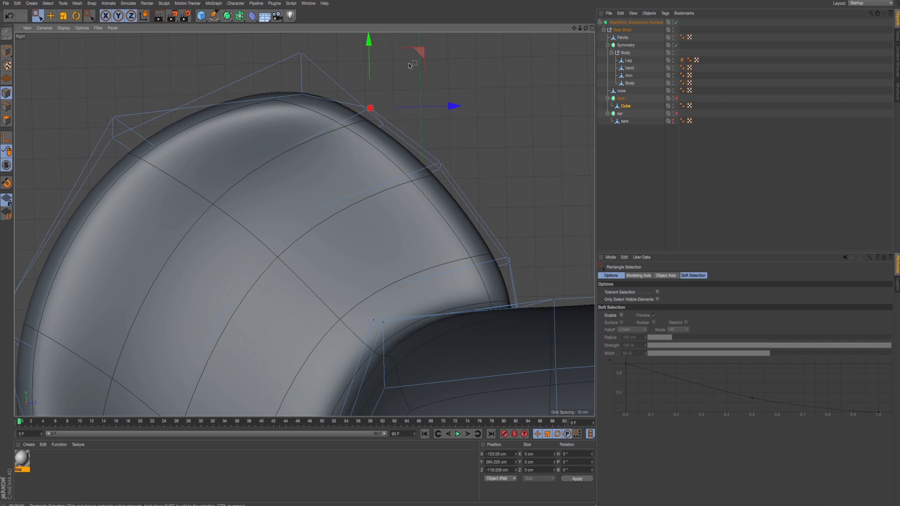
{"action": "left_click_drag", "start_coordinate": [416, 53], "coordinate": [426, 48]}
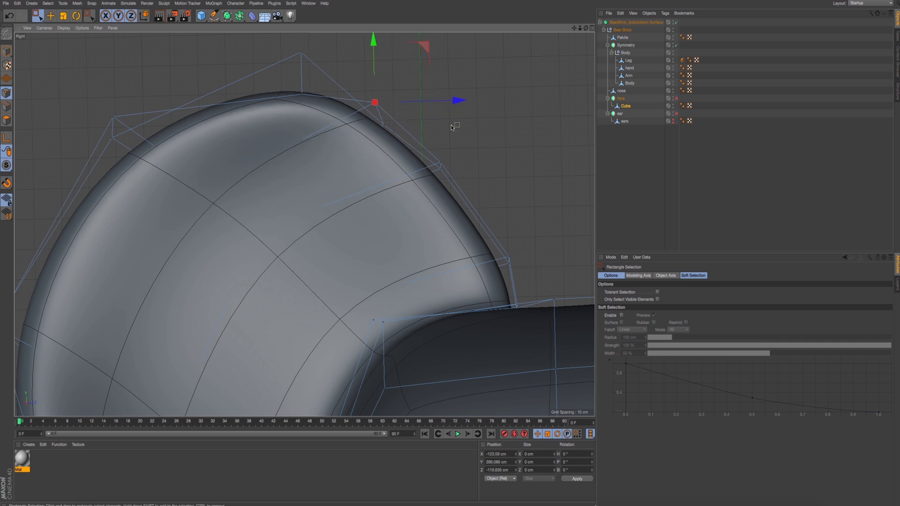
{"action": "left_click", "coordinate": [441, 159]}
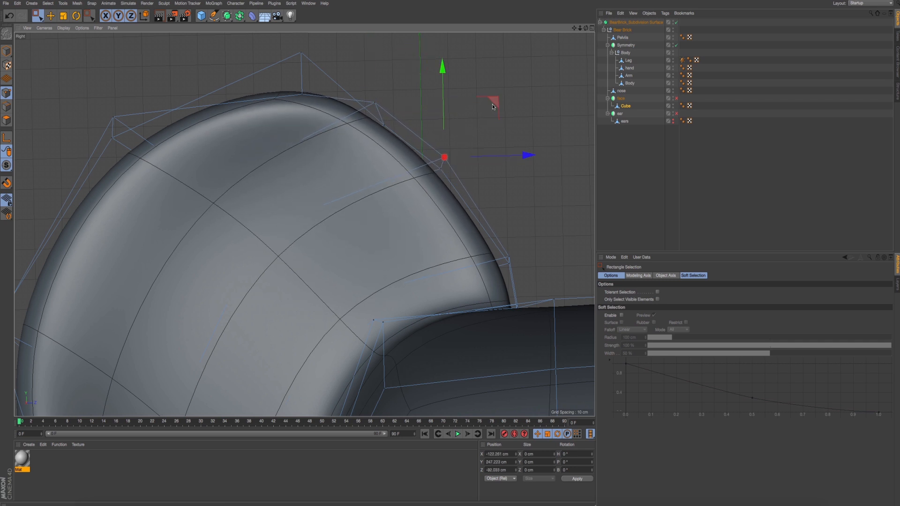
{"action": "mouse_move", "coordinate": [491, 111]}
{"action": "left_mouse_down"}
{"action": "mouse_move", "coordinate": [484, 121]}
{"action": "mouse_move", "coordinate": [498, 115]}
{"action": "mouse_move", "coordinate": [488, 121]}
{"action": "mouse_move", "coordinate": [489, 111]}
{"action": "left_mouse_up"}
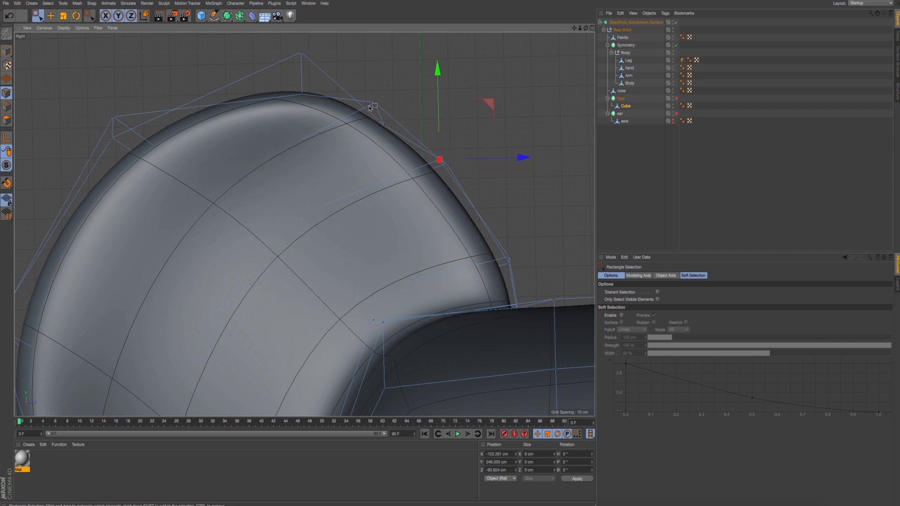
- Try to nudge an inner rim point beside the ear's top slightly inward, render a preview, and undo the move
{"action": "left_click_drag", "start_coordinate": [374, 114], "coordinate": [400, 137]}
{"action": "mouse_move", "coordinate": [437, 77]}
{"action": "left_mouse_down"}
{"action": "mouse_move", "coordinate": [444, 49]}
{"action": "mouse_move", "coordinate": [432, 79]}
{"action": "left_mouse_up"}
{"action": "key", "text": "ctrl+r"}
{"action": "key", "text": "ctrl+z"}
- Lower both points at the top of the ear rim, bringing the front one to about Y 265.8 cm, and render a preview
{"action": "left_click_drag", "start_coordinate": [300, 38], "coordinate": [302, 48]}
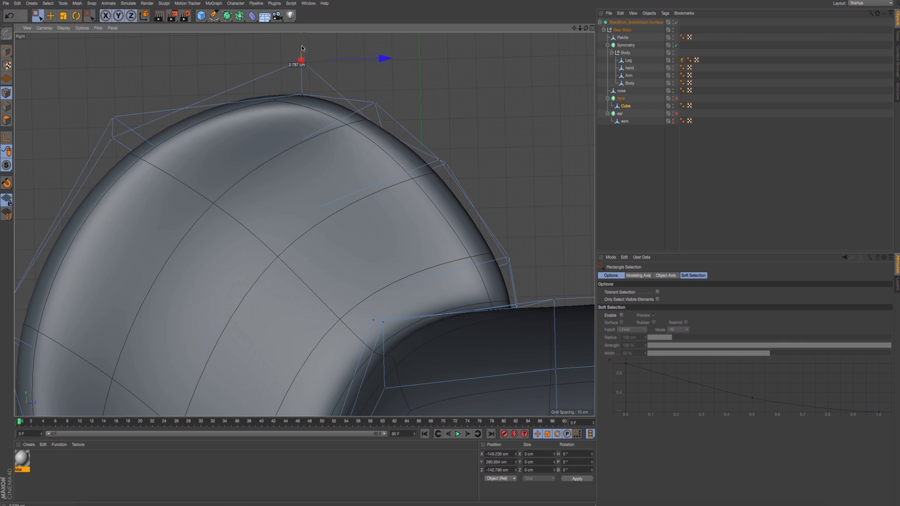
{"action": "left_click_drag", "start_coordinate": [291, 85], "coordinate": [331, 110]}
{"action": "left_click_drag", "start_coordinate": [302, 40], "coordinate": [301, 52]}
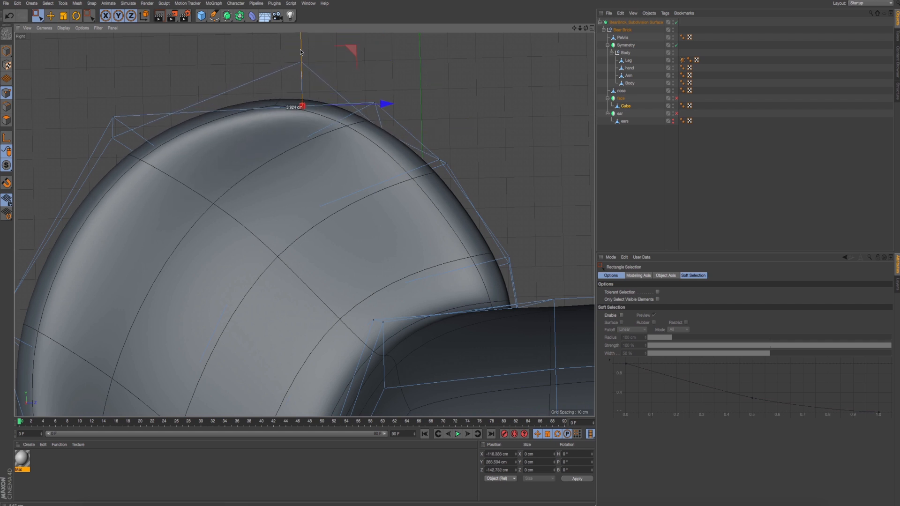
{"action": "middle_click_drag", "start_coordinate": [199, 148], "coordinate": [255, 148], "text": "alt"}
{"action": "right_click_drag", "start_coordinate": [342, 189], "coordinate": [320, 197], "text": "alt"}
{"action": "middle_click_drag", "start_coordinate": [320, 197], "coordinate": [321, 185], "text": "alt"}
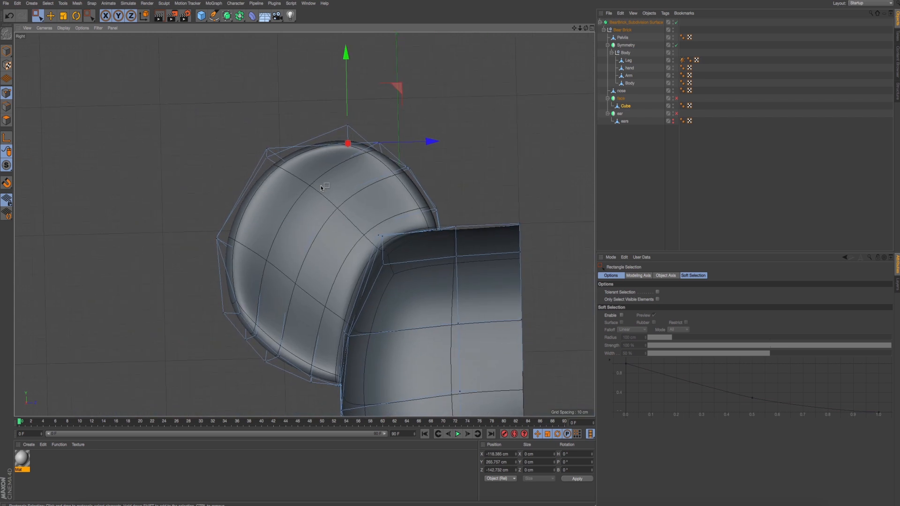
{"action": "key", "text": "ctrl+r"}
- Fine-tune the upper rim points of the ear, raising the rear top point to about Y 287.1 cm and Z -144.9 cm
{"action": "scroll", "coordinate": [350, 207], "scroll_direction": "up", "scroll_amount": 10}
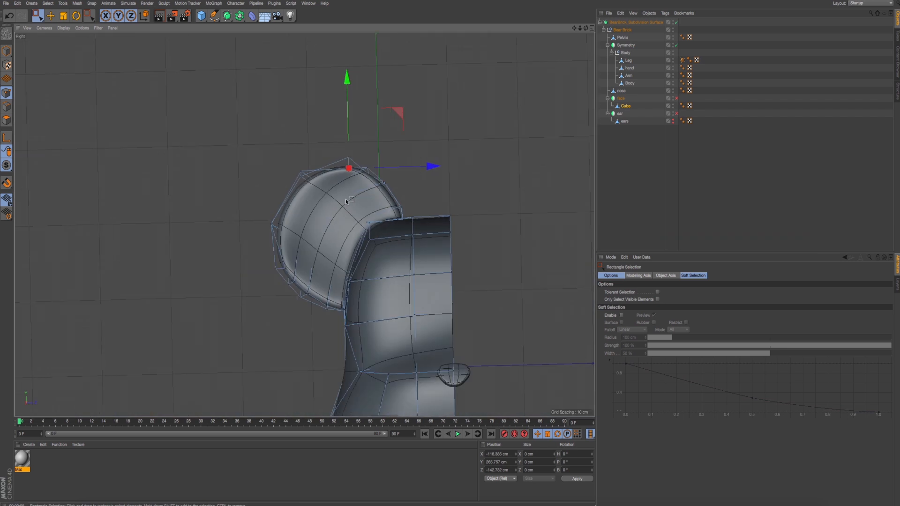
{"action": "scroll", "coordinate": [351, 183], "scroll_direction": "down", "scroll_amount": 5}
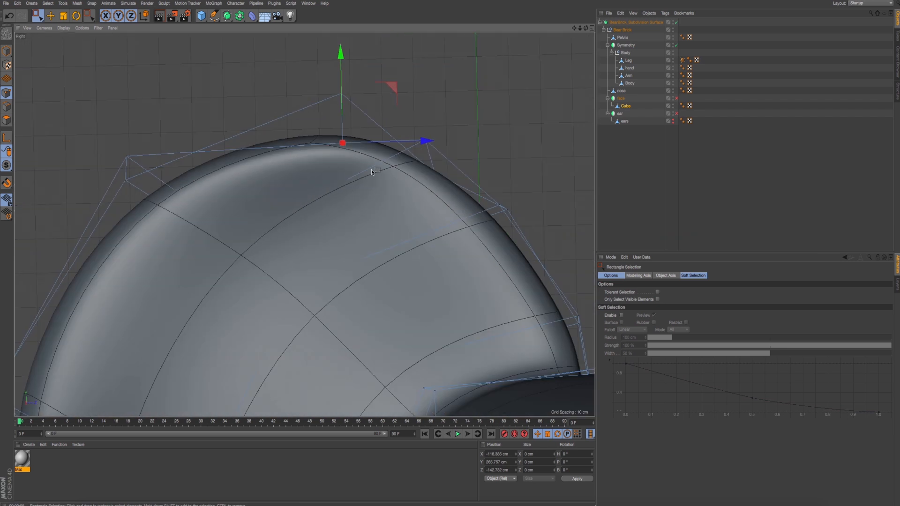
{"action": "left_click_drag", "start_coordinate": [402, 111], "coordinate": [453, 147]}
{"action": "mouse_move", "coordinate": [474, 84]}
{"action": "left_mouse_down"}
{"action": "mouse_move", "coordinate": [436, 92]}
{"action": "mouse_move", "coordinate": [473, 84]}
{"action": "left_mouse_up"}
{"action": "left_click_drag", "start_coordinate": [325, 136], "coordinate": [379, 182]}
{"action": "mouse_move", "coordinate": [399, 88]}
{"action": "left_mouse_down"}
{"action": "mouse_move", "coordinate": [378, 88]}
{"action": "mouse_move", "coordinate": [390, 85]}
{"action": "left_mouse_up"}
{"action": "left_click_drag", "start_coordinate": [302, 78], "coordinate": [390, 111]}
{"action": "mouse_move", "coordinate": [388, 56]}
{"action": "left_mouse_down"}
{"action": "mouse_move", "coordinate": [383, 63]}
{"action": "mouse_move", "coordinate": [389, 32]}
{"action": "mouse_move", "coordinate": [380, 32]}
{"action": "left_mouse_up"}
- Move the rim points at the ear's upper outer corner outward, placing the last one at about Y 262.9 cm and Z -227.9 cm
{"action": "scroll", "coordinate": [242, 237], "scroll_direction": "down", "scroll_amount": 5}
{"action": "middle_click_drag", "start_coordinate": [241, 237], "coordinate": [290, 204], "text": "alt"}
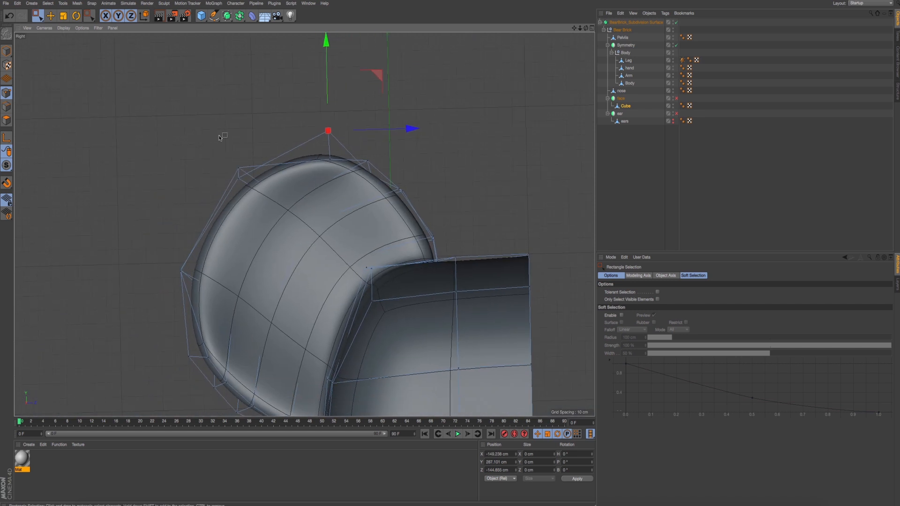
{"action": "left_click_drag", "start_coordinate": [217, 143], "coordinate": [251, 172]}
{"action": "mouse_move", "coordinate": [286, 123]}
{"action": "left_mouse_down"}
{"action": "mouse_move", "coordinate": [274, 109]}
{"action": "mouse_move", "coordinate": [294, 133]}
{"action": "mouse_move", "coordinate": [281, 121]}
{"action": "left_mouse_up"}
{"action": "key", "text": "ctrl+z"}
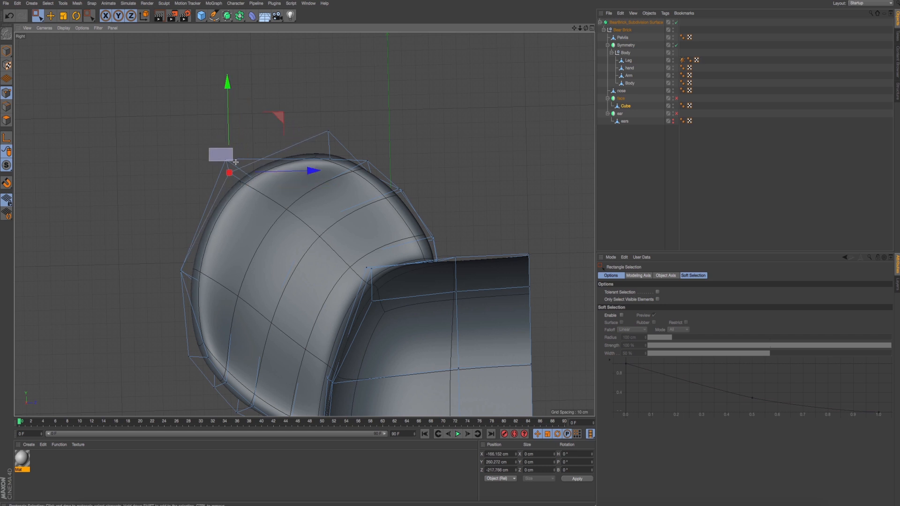
{"action": "left_click_drag", "start_coordinate": [235, 162], "coordinate": [235, 162]}
{"action": "mouse_move", "coordinate": [277, 112]}
{"action": "left_mouse_down"}
{"action": "mouse_move", "coordinate": [300, 139]}
{"action": "mouse_move", "coordinate": [267, 120]}
{"action": "left_mouse_up"}
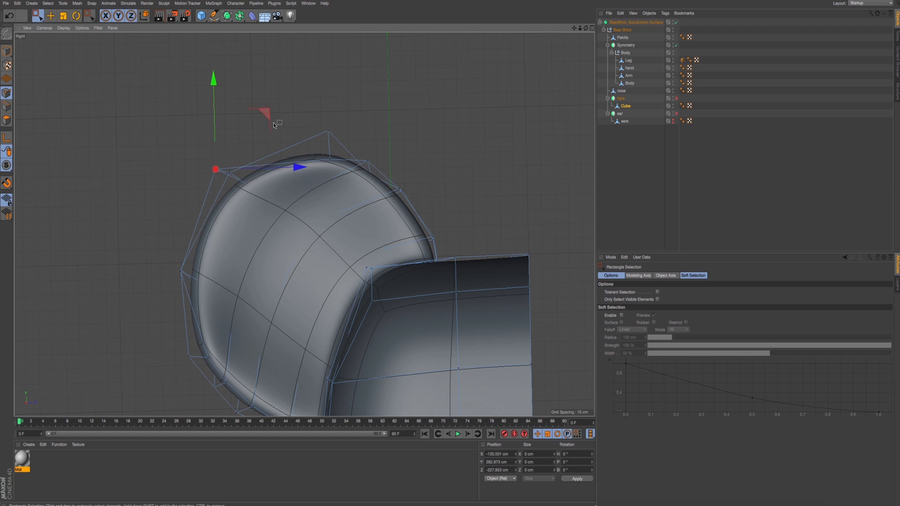
- Reposition two points on the ear's lower outer rim, at about Y 125.6 cm, Z -224.7 cm and Y 142.1 cm, Z -235.2 cm
{"action": "key", "text": "ctrl+r"}
{"action": "middle_click_drag", "start_coordinate": [306, 235], "coordinate": [303, 223], "text": "alt"}
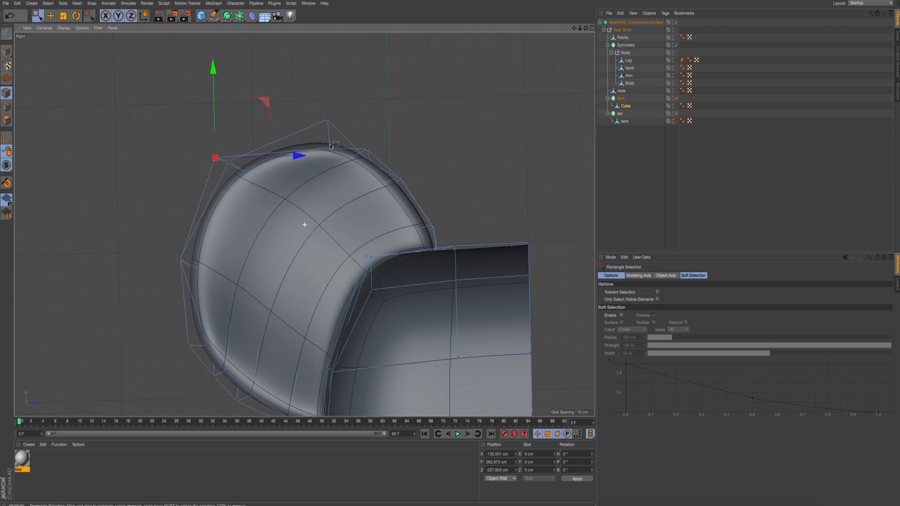
{"action": "scroll", "coordinate": [271, 253], "scroll_direction": "down", "scroll_amount": 2}
{"action": "scroll", "coordinate": [267, 267], "scroll_direction": "up", "scroll_amount": 5}
{"action": "middle_click_drag", "start_coordinate": [225, 351], "coordinate": [237, 282], "text": "alt"}
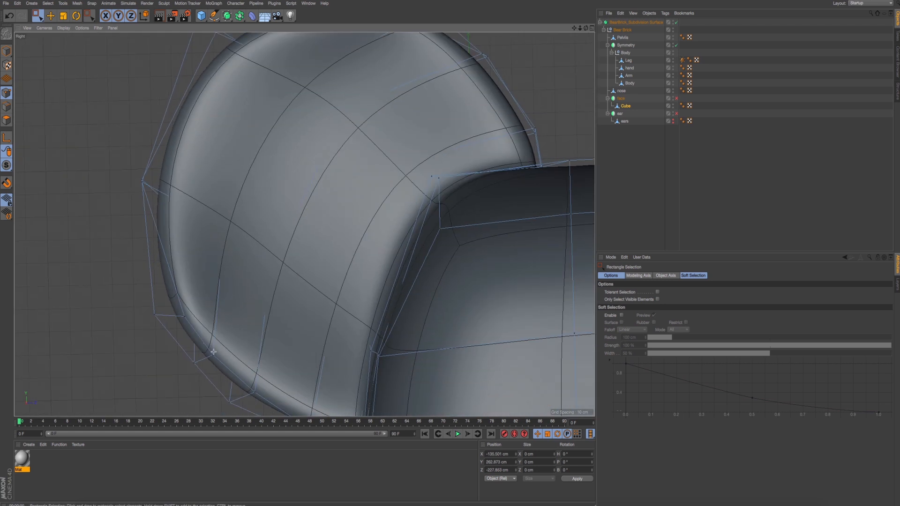
{"action": "left_click_drag", "start_coordinate": [261, 300], "coordinate": [258, 288]}
{"action": "middle_click_drag", "start_coordinate": [228, 300], "coordinate": [231, 276], "text": "alt"}
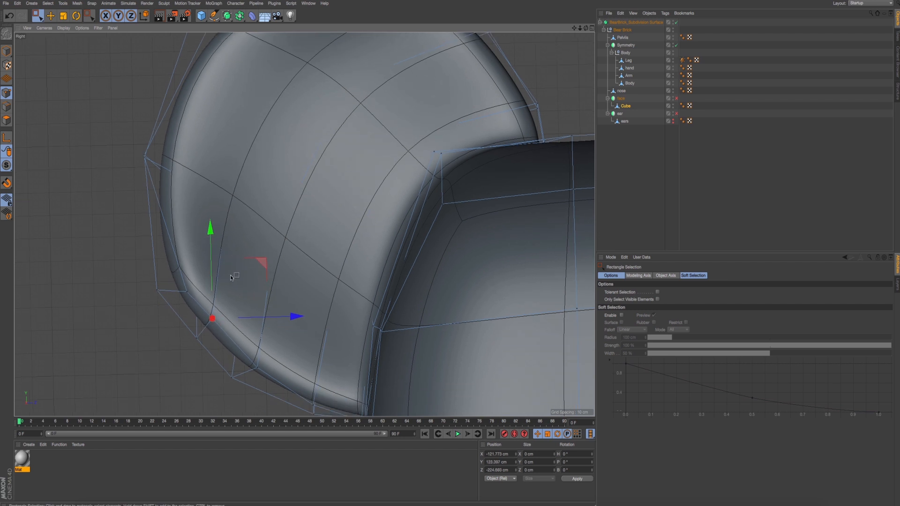
{"action": "left_click_drag", "start_coordinate": [217, 311], "coordinate": [193, 269]}
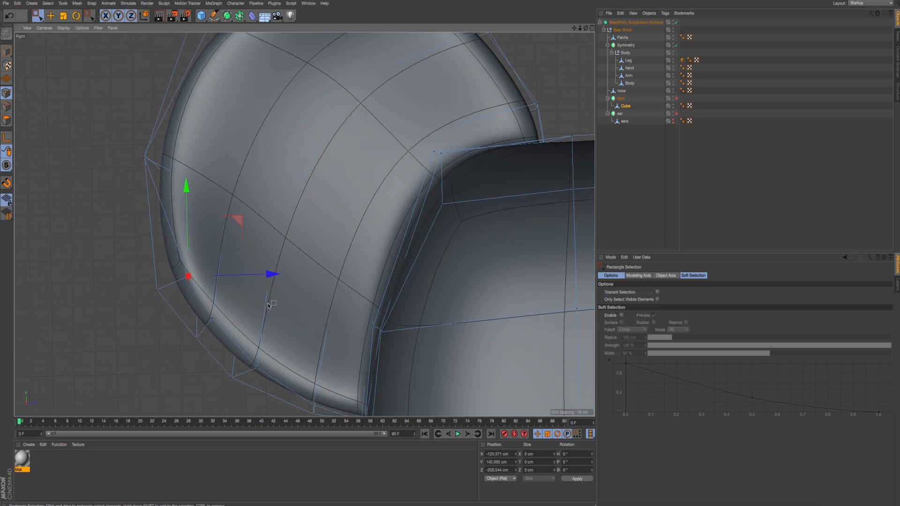
- Move two points along the ear's bottom rim inward, to about Z -207.4 cm and Z -178.7 cm, and render a preview
{"action": "middle_click_drag", "start_coordinate": [250, 369], "coordinate": [245, 338], "text": "alt"}
{"action": "left_click", "coordinate": [245, 324]}
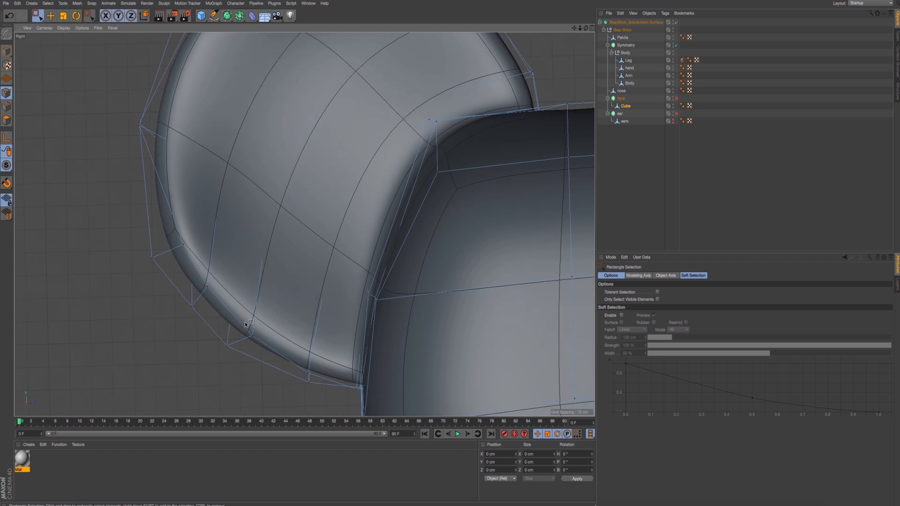
{"action": "left_click_drag", "start_coordinate": [305, 283], "coordinate": [298, 269]}
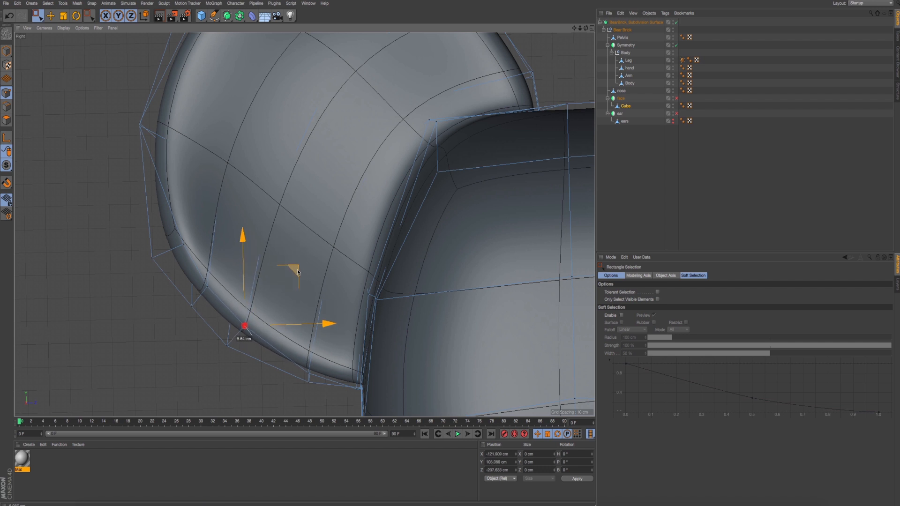
{"action": "left_click", "coordinate": [308, 373]}
{"action": "left_click_drag", "start_coordinate": [359, 316], "coordinate": [354, 306]}
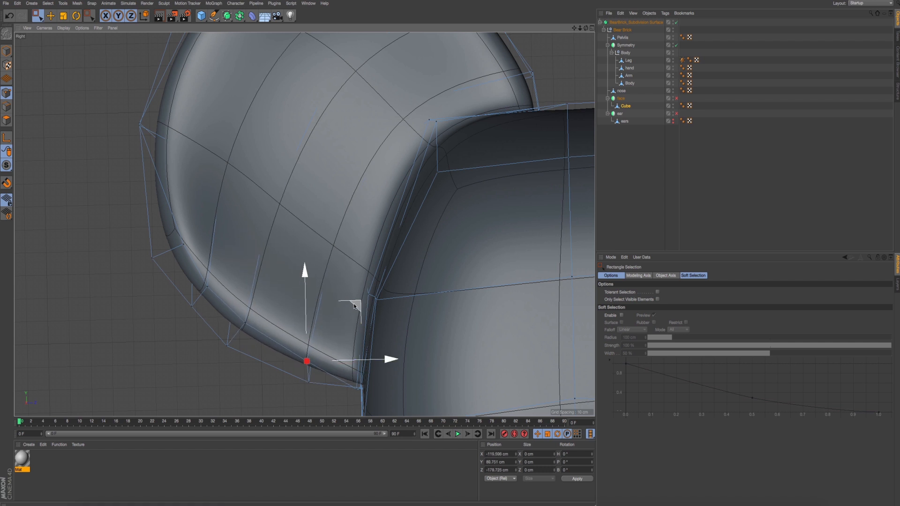
{"action": "key", "text": "ctrl+r"}
- Adjust the rim points at the ear's top, placing the last one at about Y 286.6 cm and Z -148.2 cm
{"action": "middle_click_drag", "start_coordinate": [356, 220], "coordinate": [358, 274], "text": "alt"}
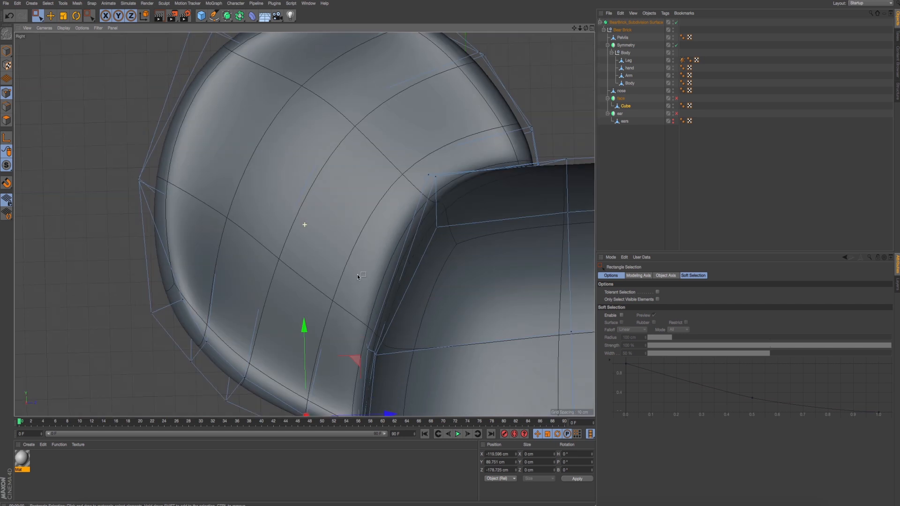
{"action": "scroll", "coordinate": [364, 248], "scroll_direction": "down", "scroll_amount": 5}
{"action": "middle_click_drag", "start_coordinate": [381, 145], "coordinate": [385, 162], "text": "alt"}
{"action": "scroll", "coordinate": [385, 162], "scroll_direction": "up", "scroll_amount": 4}
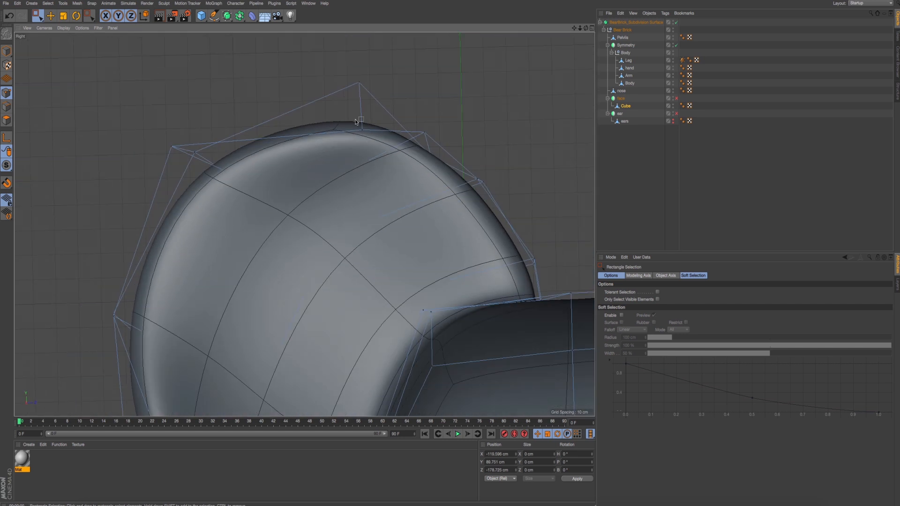
{"action": "left_click", "coordinate": [376, 113]}
{"action": "mouse_move", "coordinate": [413, 77]}
{"action": "left_mouse_down"}
{"action": "mouse_move", "coordinate": [408, 53]}
{"action": "mouse_move", "coordinate": [415, 62]}
{"action": "left_mouse_up"}
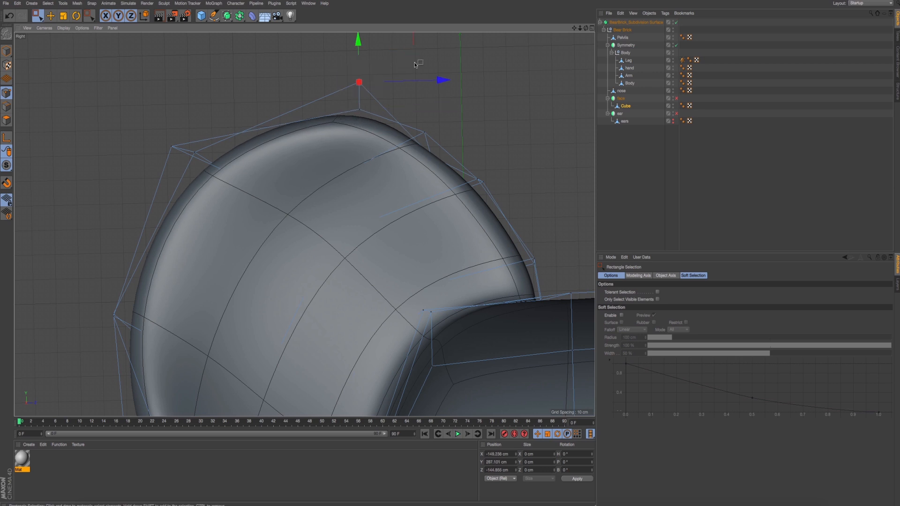
{"action": "middle_click_drag", "start_coordinate": [363, 63], "coordinate": [365, 82], "text": "alt"}
{"action": "mouse_move", "coordinate": [414, 46]}
{"action": "left_mouse_down"}
{"action": "mouse_move", "coordinate": [406, 63]}
{"action": "mouse_move", "coordinate": [406, 45]}
{"action": "left_mouse_up"}
- Try to raise the upper rim points to about Y 277.9 cm in the perspective view, render a preview, and undo the move
{"action": "middle_click", "coordinate": [221, 135]}
{"action": "middle_click", "coordinate": [221, 137]}
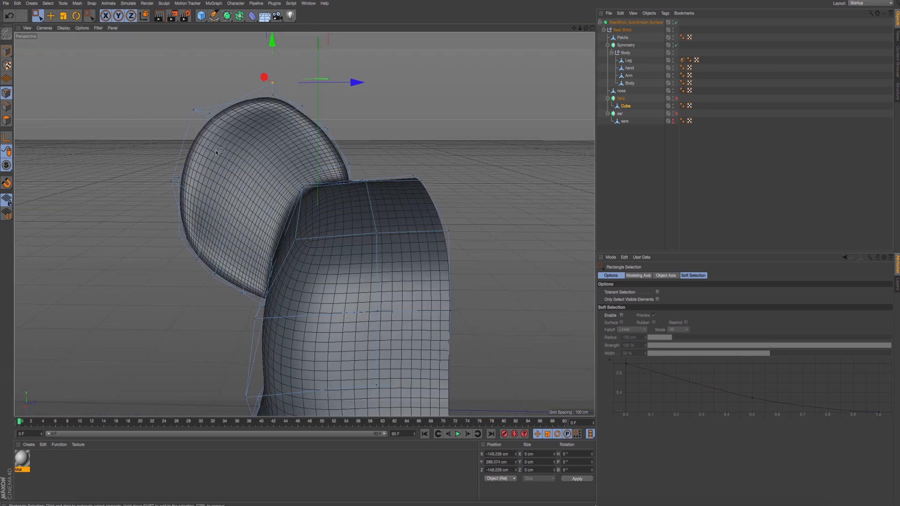
{"action": "left_click_drag", "start_coordinate": [225, 155], "coordinate": [297, 143], "text": "alt"}
{"action": "left_click_drag", "start_coordinate": [281, 104], "coordinate": [314, 130]}
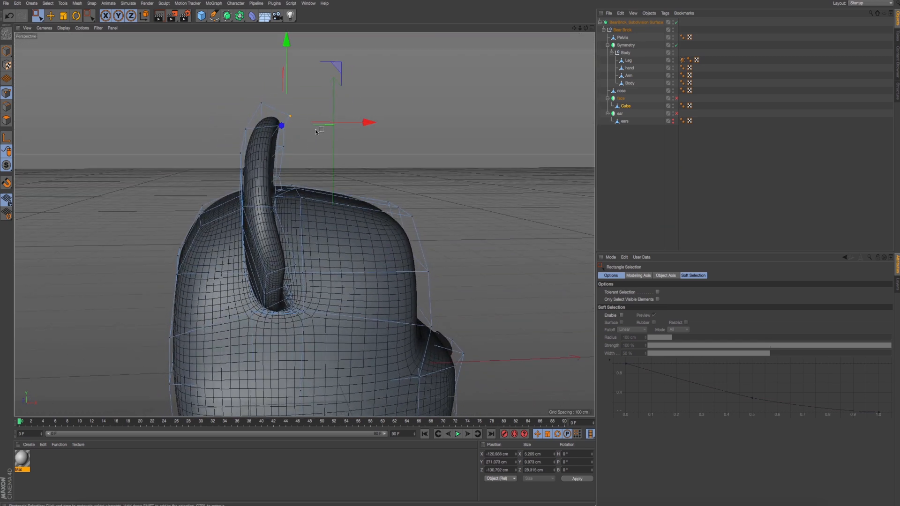
{"action": "left_click_drag", "start_coordinate": [337, 66], "coordinate": [334, 58]}
{"action": "left_click_drag", "start_coordinate": [328, 110], "coordinate": [248, 122], "text": "alt"}
{"action": "key", "text": "ctrl+r"}
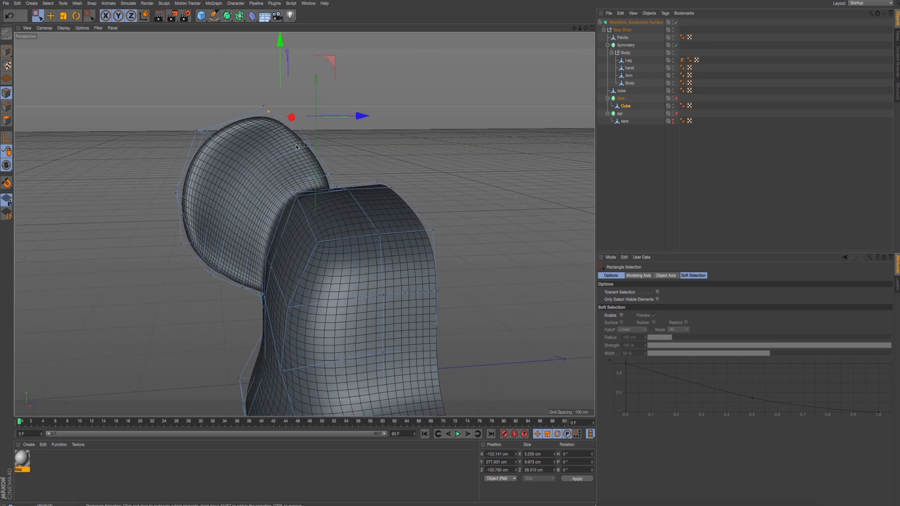
{"action": "middle_click_drag", "start_coordinate": [271, 183], "coordinate": [269, 197], "text": "alt"}
{"action": "scroll", "coordinate": [278, 143], "scroll_direction": "up", "scroll_amount": 3}
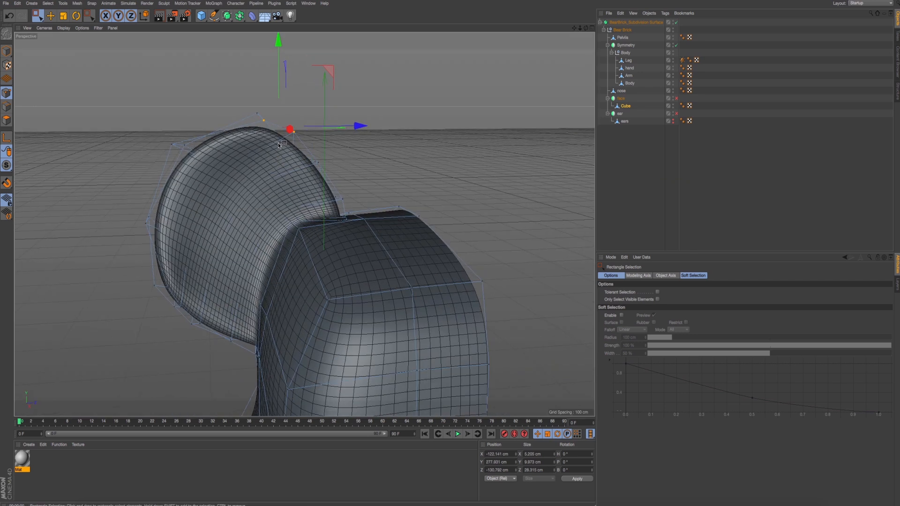
{"action": "key", "text": "ctrl+z"}
- Adjust the points on the ear's upper inner rim to about Y 272.4 cm and Z -109.2 cm, and render a preview
{"action": "left_click_drag", "start_coordinate": [279, 150], "coordinate": [283, 167], "text": "alt"}
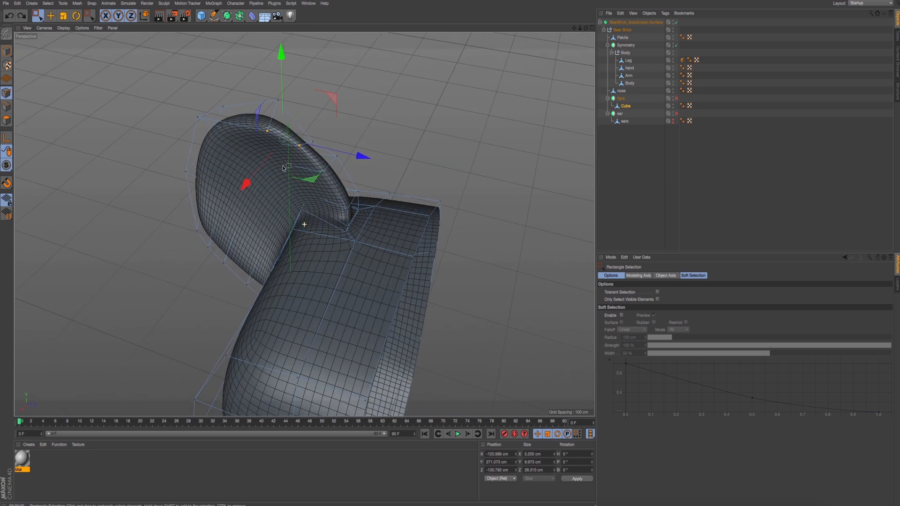
{"action": "left_click_drag", "start_coordinate": [310, 135], "coordinate": [322, 148]}
{"action": "left_click_drag", "start_coordinate": [328, 154], "coordinate": [374, 66], "text": "alt"}
{"action": "key", "text": "ctrl+r"}
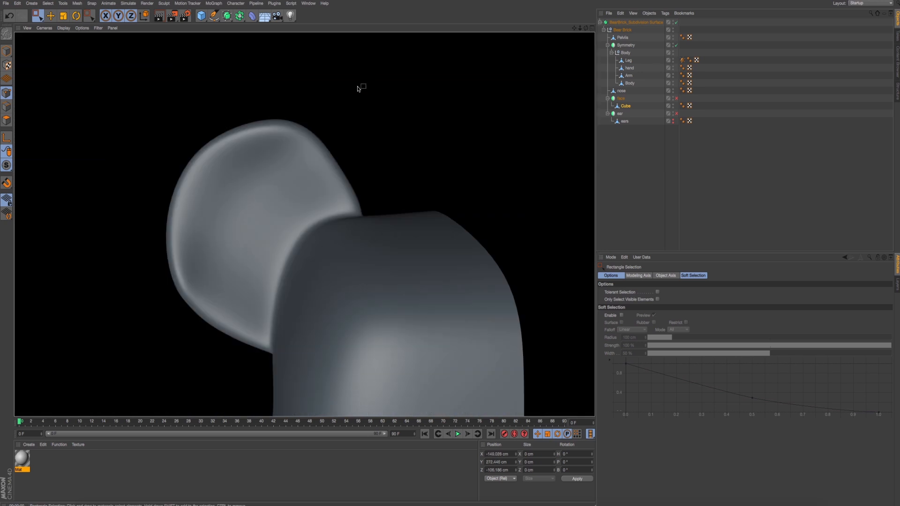
{"action": "left_click", "coordinate": [328, 117]}
- Move the pair of points at the ear's top outward and up to about Y 281.8 cm, and render a preview
{"action": "left_click_drag", "start_coordinate": [274, 105], "coordinate": [304, 132]}
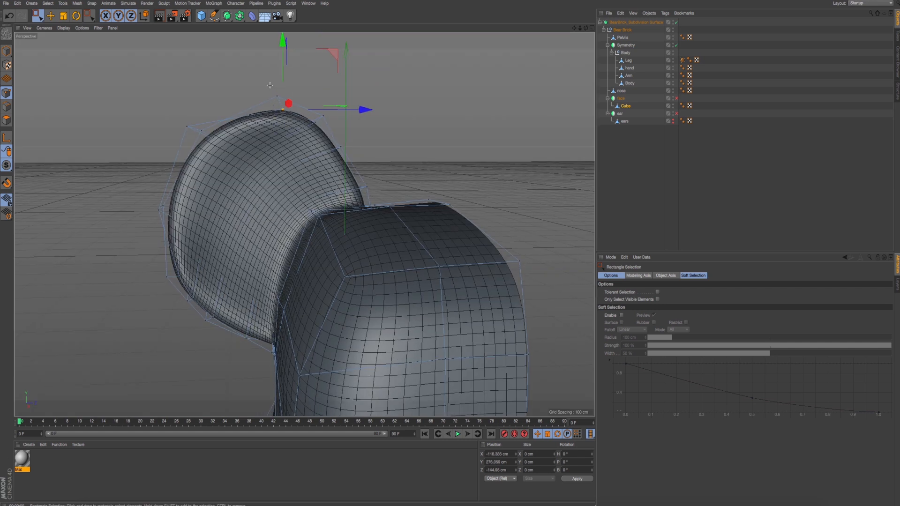
{"action": "left_click_drag", "start_coordinate": [269, 85], "coordinate": [311, 124]}
{"action": "left_click_drag", "start_coordinate": [338, 59], "coordinate": [319, 49]}
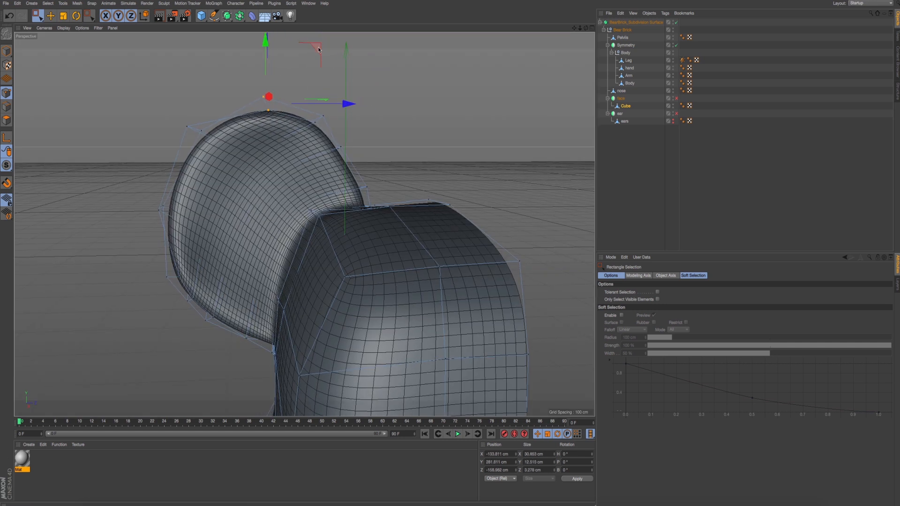
{"action": "key", "text": "ctrl+r"}
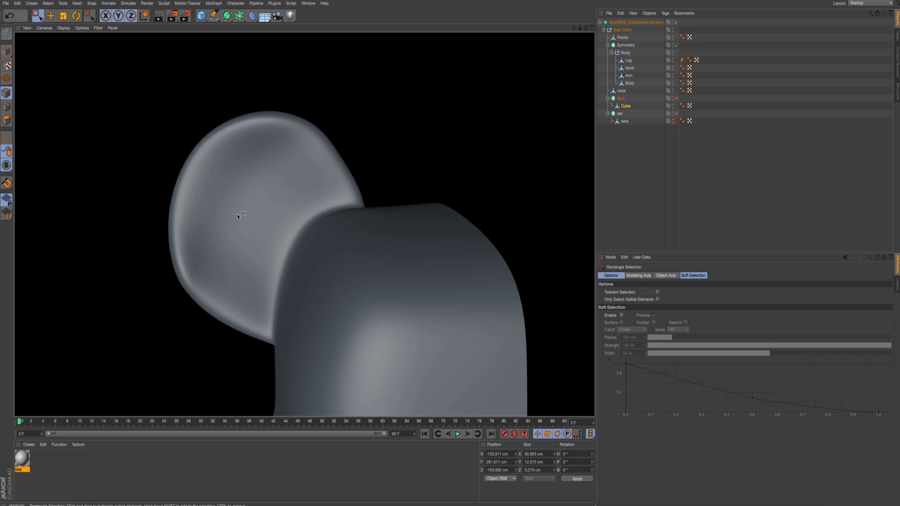
{"action": "left_click", "coordinate": [302, 224]}
- Try to raise the ear's lower outer rim point to about Y 131.2 cm, preview it, and undo the move
{"action": "scroll", "coordinate": [204, 273], "scroll_direction": "up", "scroll_amount": 2}
{"action": "left_click", "coordinate": [189, 291]}
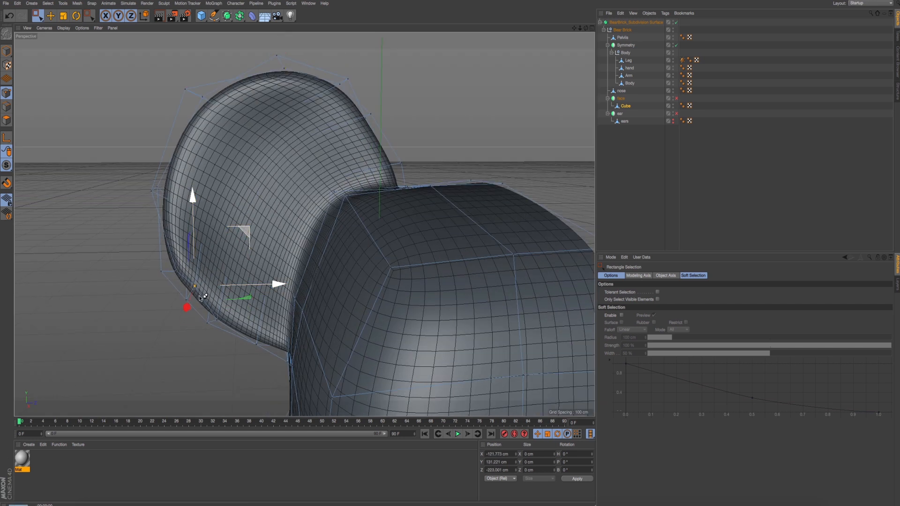
{"action": "key", "text": "ctrl+r"}
{"action": "left_click", "coordinate": [215, 290]}
{"action": "left_click_drag", "start_coordinate": [240, 286], "coordinate": [245, 246], "text": "alt"}
{"action": "scroll", "coordinate": [269, 163], "scroll_direction": "down", "scroll_amount": 3}
{"action": "scroll", "coordinate": [276, 163], "scroll_direction": "down", "scroll_amount": 3}
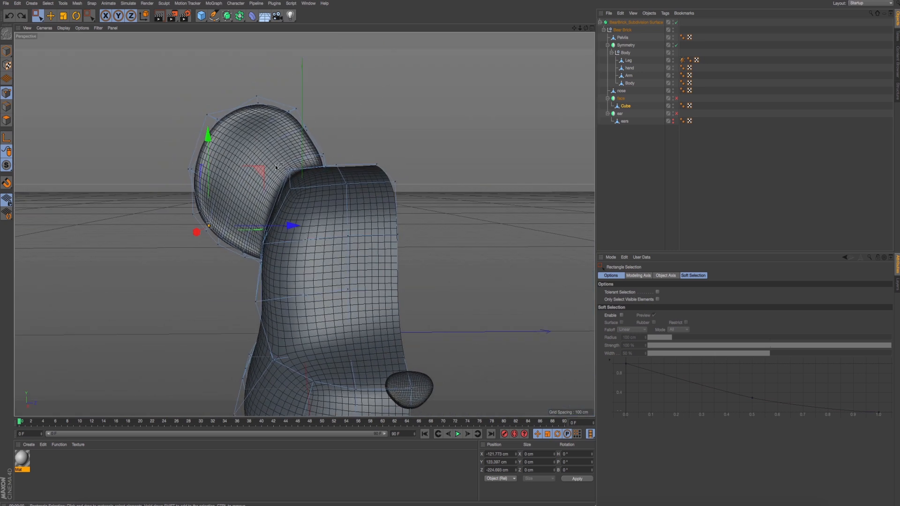
{"action": "key", "text": "ctrl+r"}
- Select the two rows of points across the back of the ear, starting from the seam with the head
{"action": "left_click_drag", "start_coordinate": [312, 211], "coordinate": [268, 200], "text": "alt"}
{"action": "left_click_drag", "start_coordinate": [135, 151], "coordinate": [157, 184]}
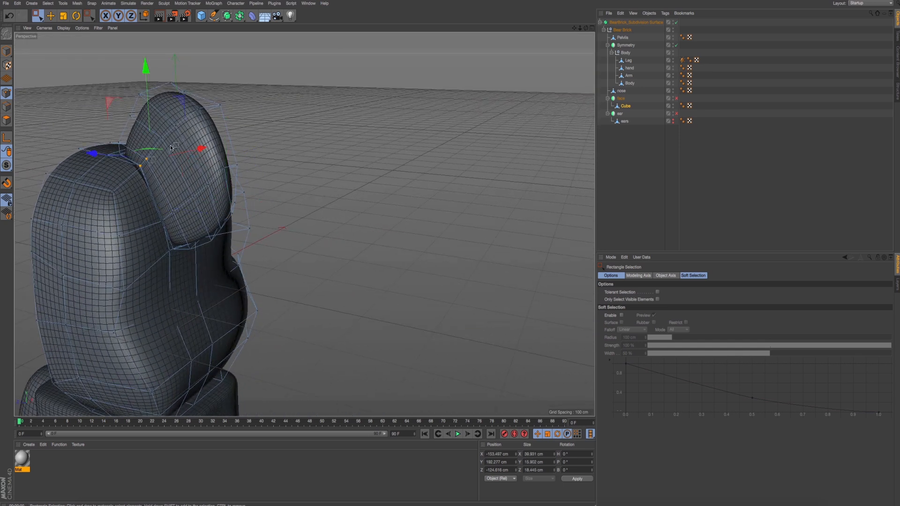
{"action": "scroll", "coordinate": [157, 184], "scroll_direction": "up", "scroll_amount": 4}
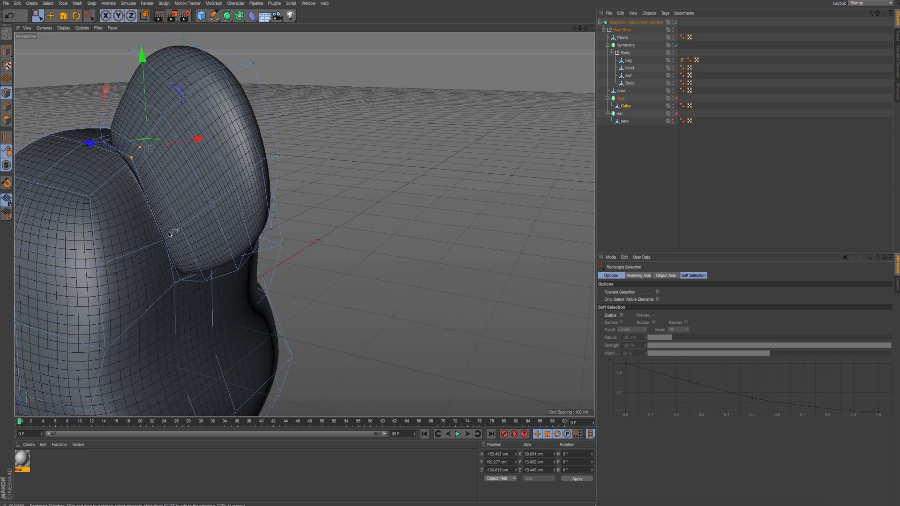
{"action": "left_click_drag", "start_coordinate": [169, 126], "coordinate": [157, 107], "text": "shift"}
{"action": "left_click_drag", "start_coordinate": [194, 104], "coordinate": [183, 90], "text": "shift"}
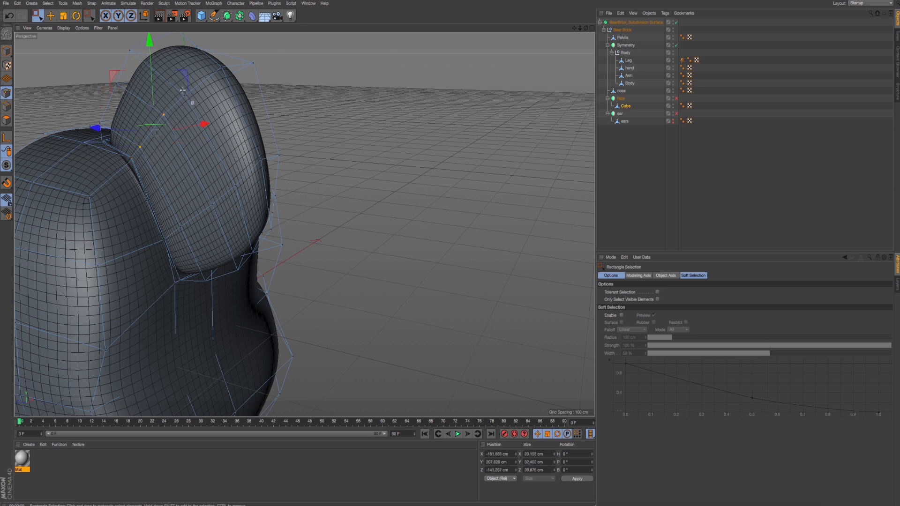
{"action": "left_click_drag", "start_coordinate": [243, 199], "coordinate": [226, 177], "text": "shift"}
{"action": "left_click_drag", "start_coordinate": [218, 224], "coordinate": [193, 196], "text": "shift"}
{"action": "left_click_drag", "start_coordinate": [195, 225], "coordinate": [166, 201], "text": "shift"}
{"action": "left_click_drag", "start_coordinate": [189, 229], "coordinate": [172, 214], "text": "shift"}
{"action": "left_click_drag", "start_coordinate": [207, 175], "coordinate": [190, 191], "text": "alt"}
- Shift the selected points on the back of the ear slightly along the X axis and render a preview
{"action": "scroll", "coordinate": [189, 191], "scroll_direction": "down", "scroll_amount": 4}
{"action": "left_click_drag", "start_coordinate": [305, 113], "coordinate": [290, 117], "text": "alt"}
{"action": "left_click_drag", "start_coordinate": [213, 156], "coordinate": [358, 177], "text": "alt"}
{"action": "key", "text": "ctrl+r"}
{"action": "key", "text": "ctrl+r"}
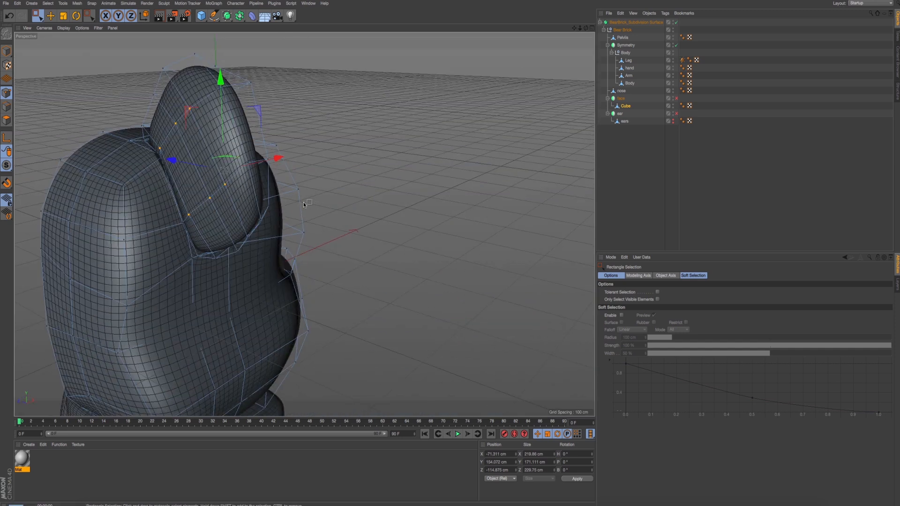
- Try to move points beside the seam between the ear's back and the head, and undo the move
{"action": "left_click_drag", "start_coordinate": [182, 165], "coordinate": [198, 189], "text": "alt"}
{"action": "scroll", "coordinate": [199, 189], "scroll_direction": "up", "scroll_amount": 5}
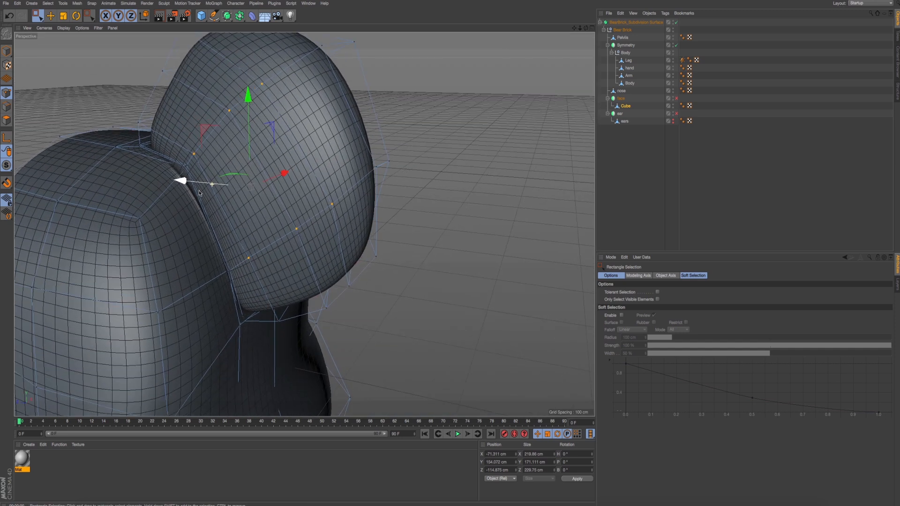
{"action": "left_click_drag", "start_coordinate": [179, 155], "coordinate": [216, 187]}
{"action": "left_click_drag", "start_coordinate": [225, 145], "coordinate": [209, 169]}
{"action": "key", "text": "ctrl+z"}
- Reposition the upper seam point between the ear's back and the head to about X -170.8 cm, Y 178.4 cm, Z -111.4 cm
{"action": "left_click", "coordinate": [209, 182]}
{"action": "scroll", "coordinate": [199, 155], "scroll_direction": "up", "scroll_amount": 4}
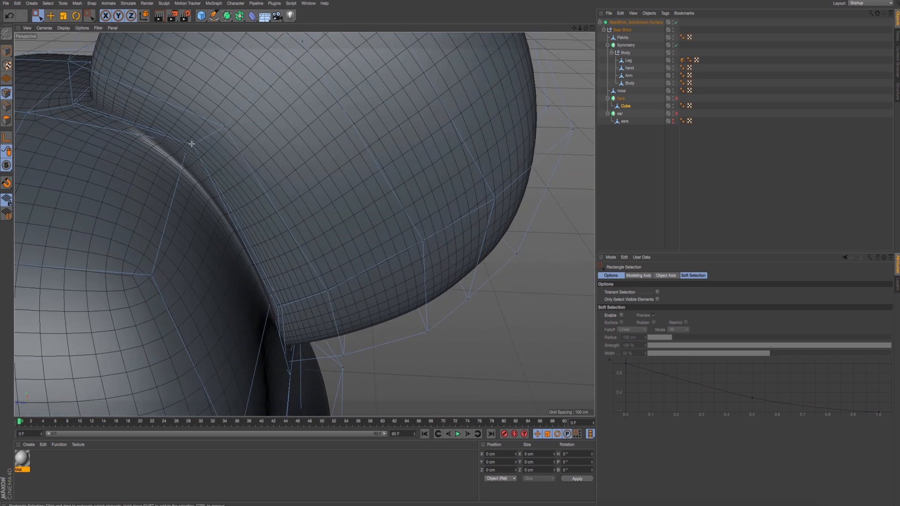
{"action": "left_click", "coordinate": [191, 144]}
{"action": "left_click_drag", "start_coordinate": [157, 150], "coordinate": [134, 162], "text": "alt"}
{"action": "left_click_drag", "start_coordinate": [173, 91], "coordinate": [176, 107]}
{"action": "key", "text": "ctrl+z"}
{"action": "left_click_drag", "start_coordinate": [176, 107], "coordinate": [196, 120], "text": "alt"}
{"action": "left_click_drag", "start_coordinate": [174, 86], "coordinate": [176, 104]}
{"action": "left_click_drag", "start_coordinate": [187, 119], "coordinate": [146, 104], "text": "alt"}
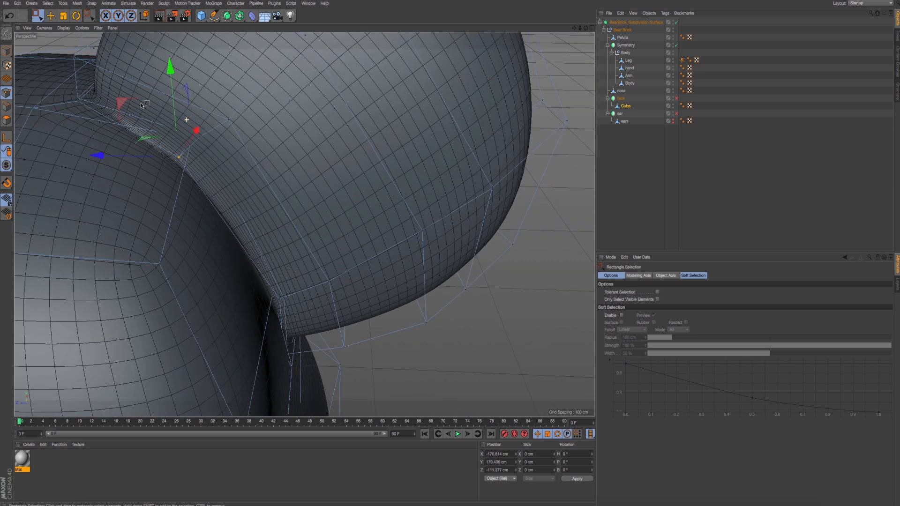
- Try to move the lower seam point behind the ear to about X -170.3 cm, undo the move, and render a preview
{"action": "scroll", "coordinate": [183, 164], "scroll_direction": "down", "scroll_amount": 2}
{"action": "left_click_drag", "start_coordinate": [211, 188], "coordinate": [164, 189], "text": "alt"}
{"action": "left_click_drag", "start_coordinate": [231, 145], "coordinate": [258, 214]}
{"action": "scroll", "coordinate": [274, 223], "scroll_direction": "up", "scroll_amount": 5}
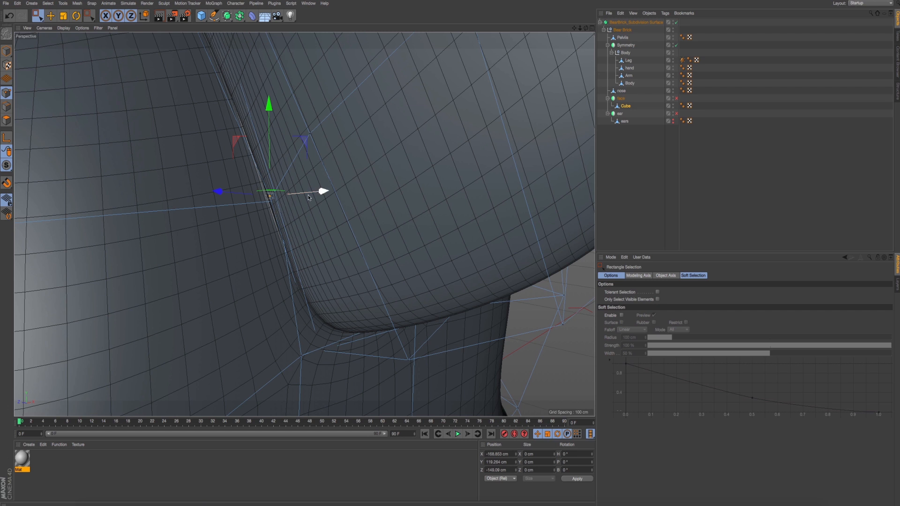
{"action": "mouse_move", "coordinate": [308, 197]}
{"action": "left_mouse_down"}
{"action": "mouse_move", "coordinate": [285, 197]}
{"action": "mouse_move", "coordinate": [305, 198]}
{"action": "left_mouse_up"}
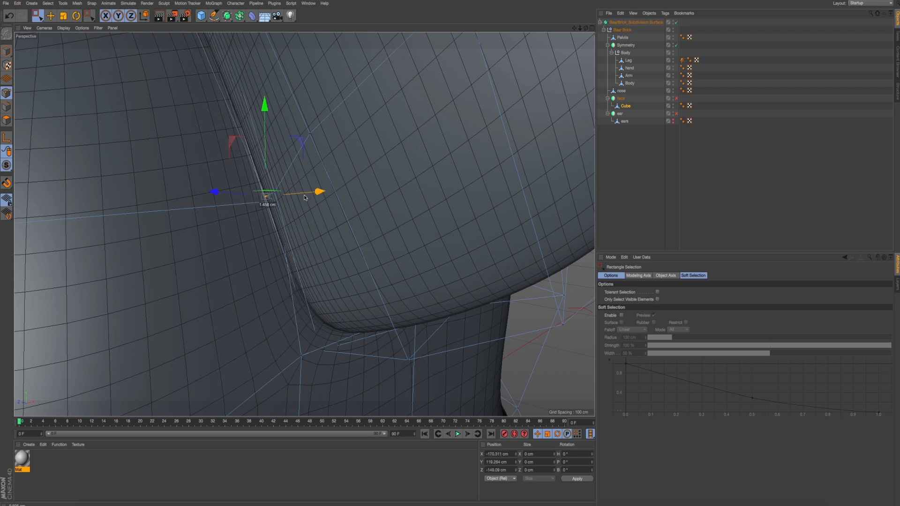
{"action": "key", "text": "ctrl+z"}
{"action": "left_click_drag", "start_coordinate": [245, 207], "coordinate": [265, 226], "text": "alt"}
{"action": "scroll", "coordinate": [273, 206], "scroll_direction": "up", "scroll_amount": 2}
{"action": "scroll", "coordinate": [276, 207], "scroll_direction": "down", "scroll_amount": 5}
{"action": "key", "text": "ctrl+r"}
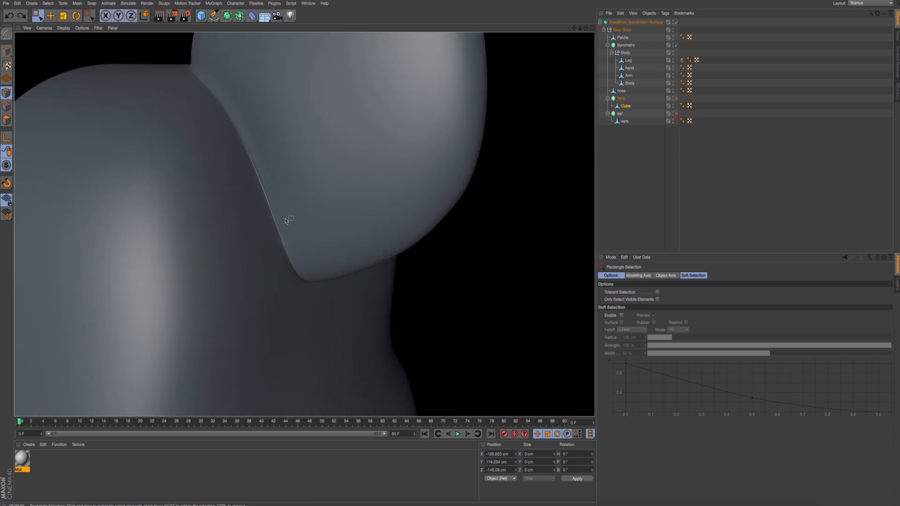
- Preview the whole ear and reposition the upper pair of points inside its face to about Y 224.3 cm and Z -159.5 cm
{"action": "left_click_drag", "start_coordinate": [397, 228], "coordinate": [293, 252], "text": "alt"}
{"action": "key", "text": "ctrl+r"}
{"action": "key", "text": "ctrl+r"}
{"action": "right_click_drag", "start_coordinate": [275, 144], "coordinate": [268, 117], "text": "alt"}
{"action": "left_click_drag", "start_coordinate": [268, 118], "coordinate": [308, 138]}
{"action": "left_click_drag", "start_coordinate": [208, 103], "coordinate": [329, 206]}
{"action": "left_click_drag", "start_coordinate": [278, 170], "coordinate": [293, 177], "text": "alt"}
{"action": "left_click_drag", "start_coordinate": [220, 133], "coordinate": [254, 169]}
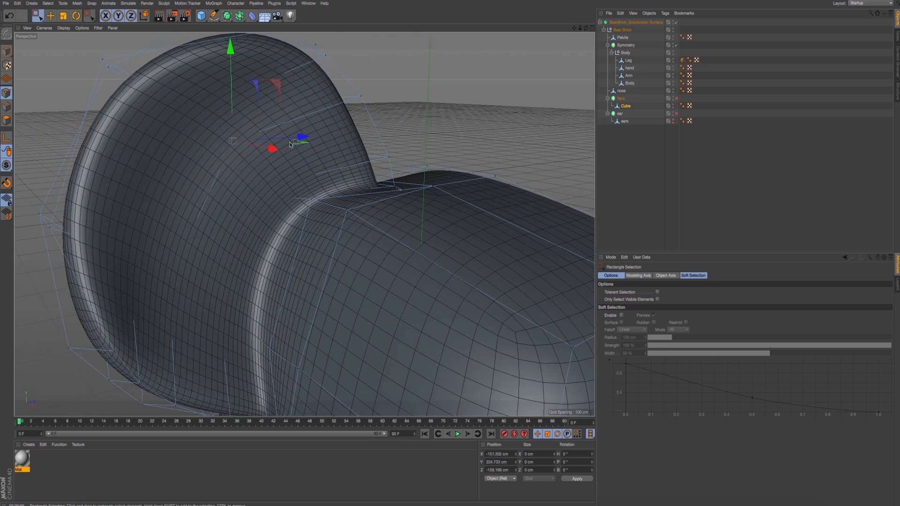
{"action": "left_click_drag", "start_coordinate": [200, 113], "coordinate": [261, 165]}
{"action": "left_click_drag", "start_coordinate": [263, 166], "coordinate": [290, 107], "text": "alt"}
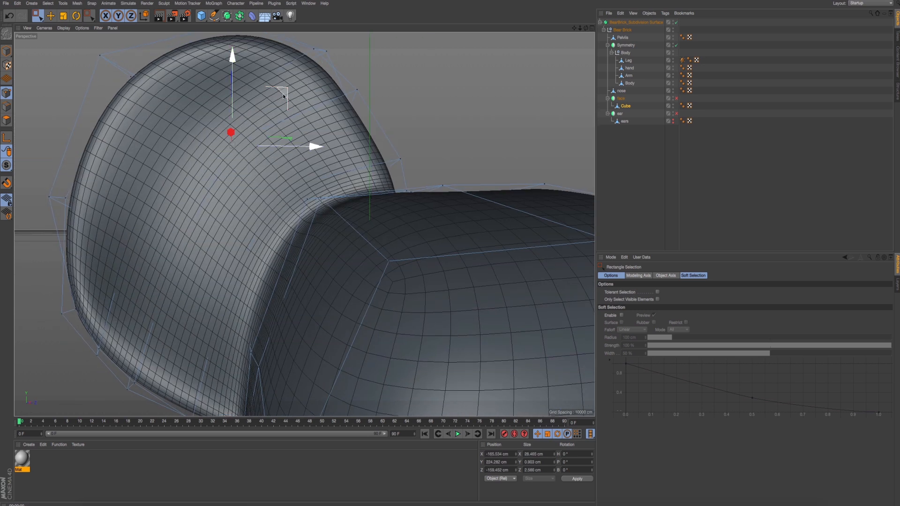
- Reposition the lower points inside the ear's face and move the outer pair to about Y 171.2 cm and Z -228.7 cm
{"action": "left_click_drag", "start_coordinate": [161, 249], "coordinate": [219, 324]}
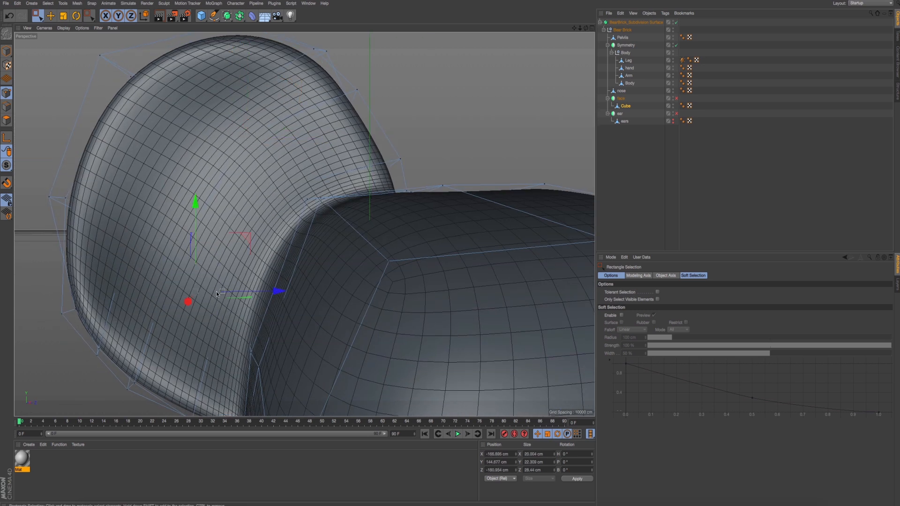
{"action": "left_click_drag", "start_coordinate": [246, 235], "coordinate": [232, 246]}
{"action": "left_click_drag", "start_coordinate": [154, 246], "coordinate": [189, 255]}
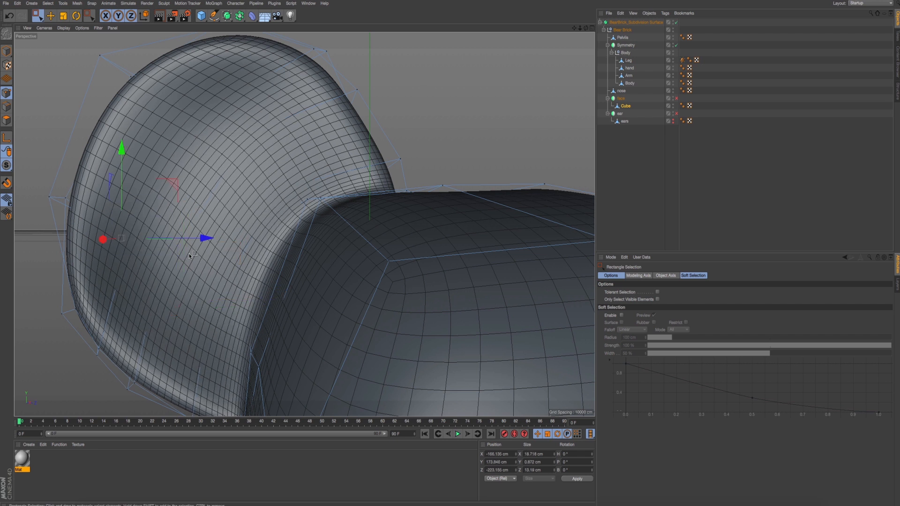
{"action": "left_click_drag", "start_coordinate": [178, 186], "coordinate": [166, 191]}
- Move the upper points inside the ear's face to about Y 240.7 cm and Z -181.0 cm and render a preview
{"action": "left_click_drag", "start_coordinate": [129, 90], "coordinate": [211, 141]}
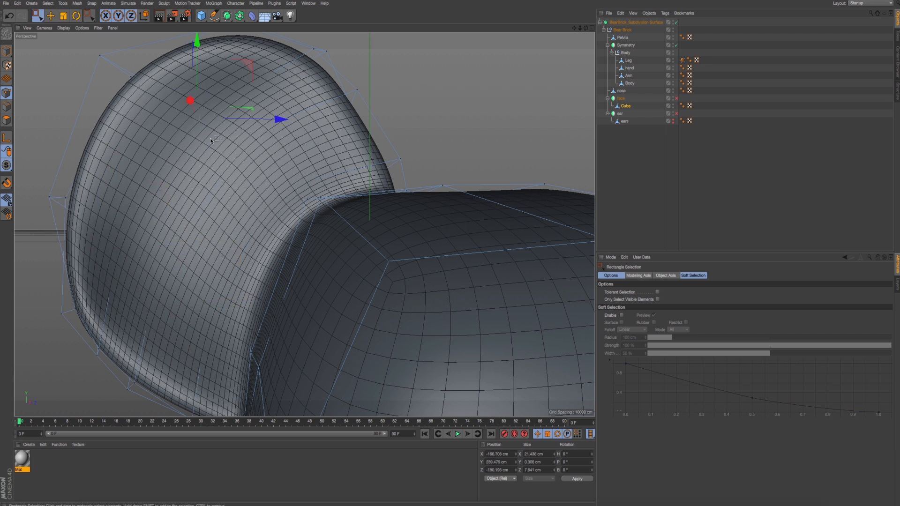
{"action": "left_click_drag", "start_coordinate": [249, 64], "coordinate": [247, 52]}
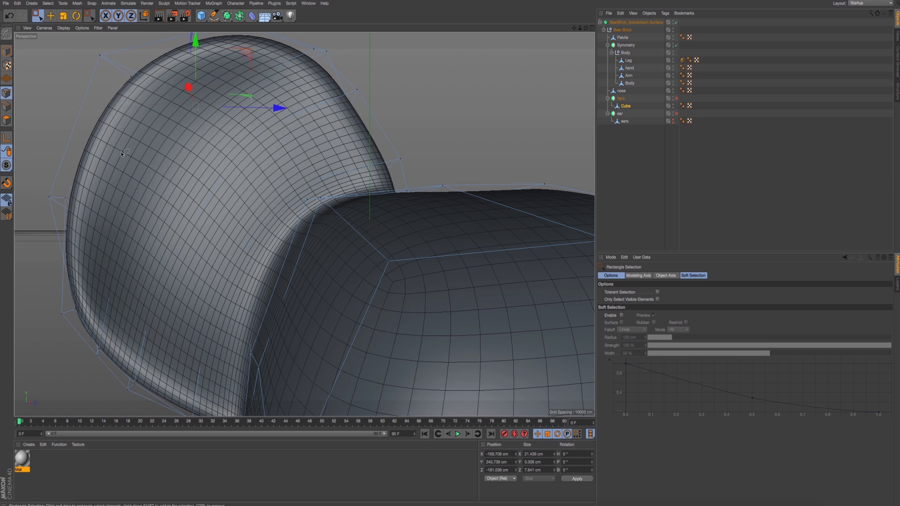
{"action": "left_click_drag", "start_coordinate": [104, 126], "coordinate": [186, 182]}
{"action": "middle_click", "coordinate": [186, 178]}
{"action": "middle_click", "coordinate": [220, 192]}
{"action": "scroll", "coordinate": [223, 193], "scroll_direction": "down", "scroll_amount": 6}
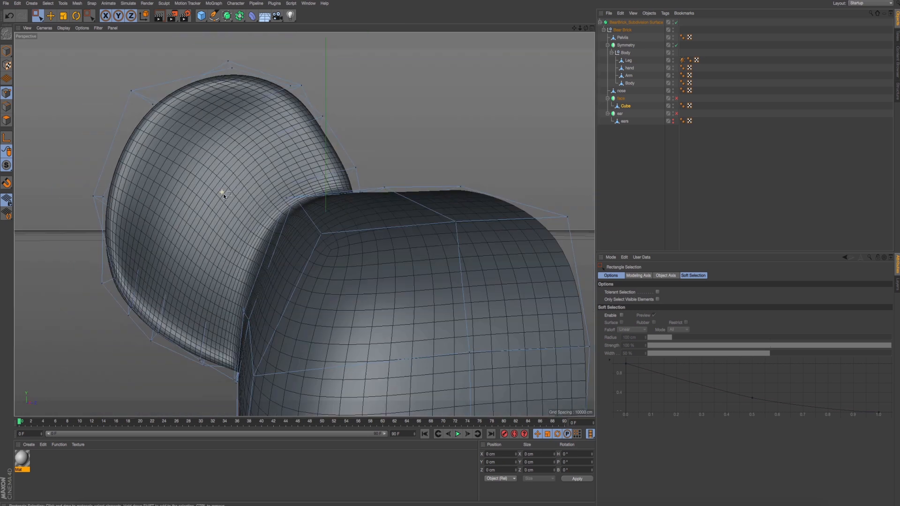
{"action": "middle_click", "coordinate": [226, 195]}
{"action": "key", "text": "ctrl+r"}
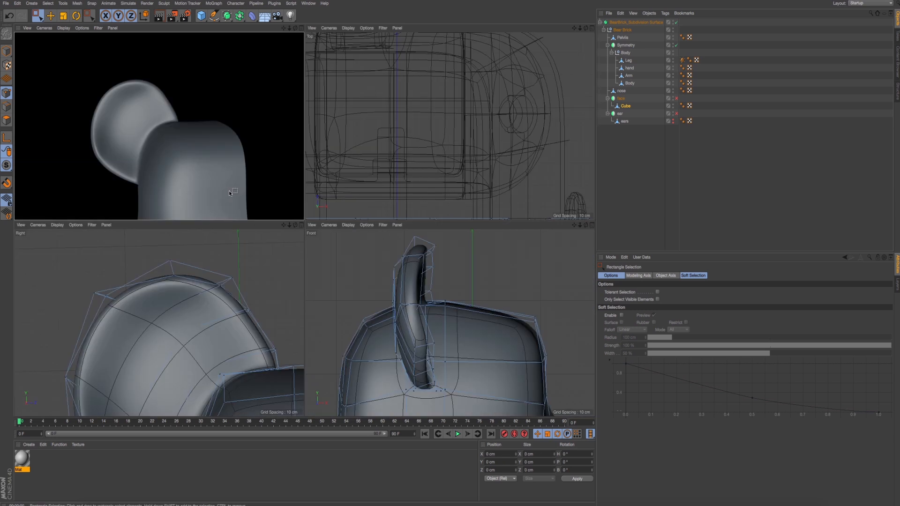
- Render a preview of the whole head from the side and examine the ear's outline from several angles
{"action": "middle_click", "coordinate": [186, 174]}
{"action": "scroll", "coordinate": [245, 192], "scroll_direction": "down", "scroll_amount": 4}
{"action": "left_click_drag", "start_coordinate": [246, 193], "coordinate": [308, 248], "text": "alt"}
{"action": "scroll", "coordinate": [309, 247], "scroll_direction": "down", "scroll_amount": 4}
{"action": "middle_click_drag", "start_coordinate": [309, 248], "coordinate": [303, 222], "text": "alt"}
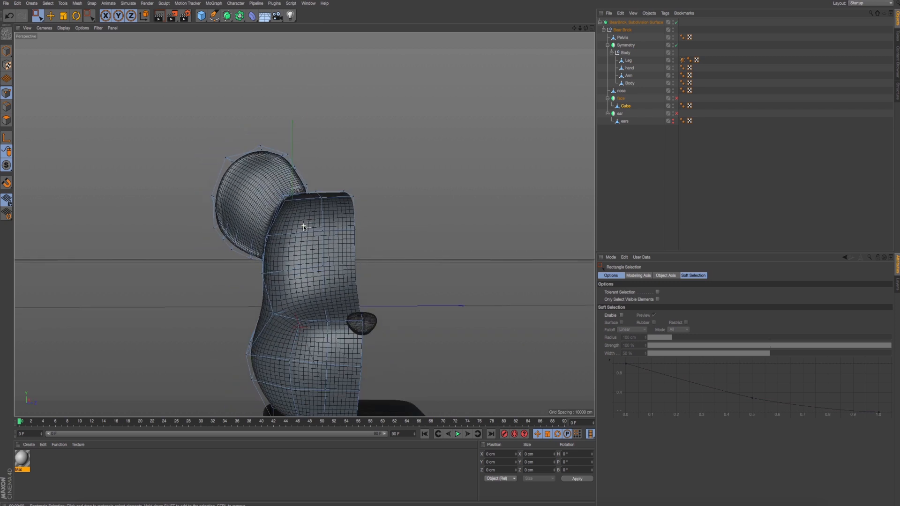
{"action": "key", "text": "ctrl+r"}
{"action": "scroll", "coordinate": [230, 196], "scroll_direction": "up", "scroll_amount": 3}
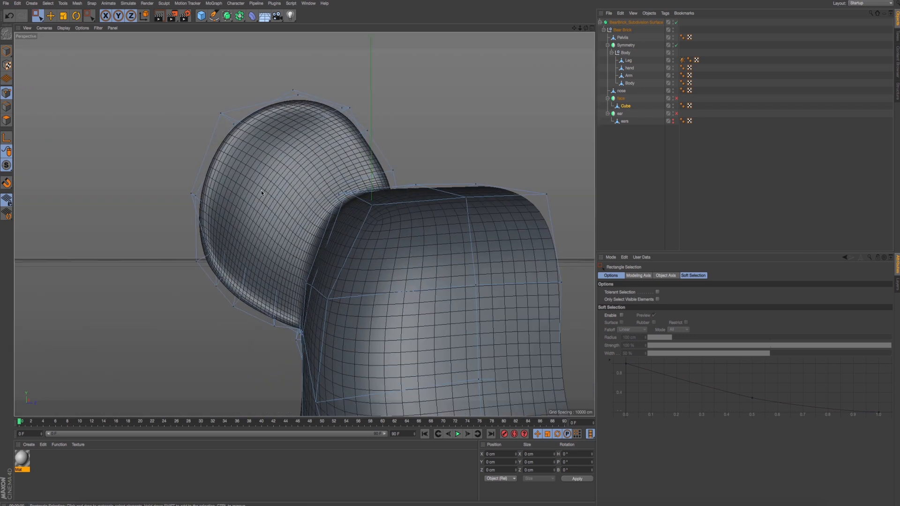
{"action": "scroll", "coordinate": [253, 186], "scroll_direction": "up", "scroll_amount": 2}
{"action": "scroll", "coordinate": [251, 186], "scroll_direction": "down", "scroll_amount": 3}
{"action": "left_click_drag", "start_coordinate": [244, 184], "coordinate": [293, 197], "text": "alt"}
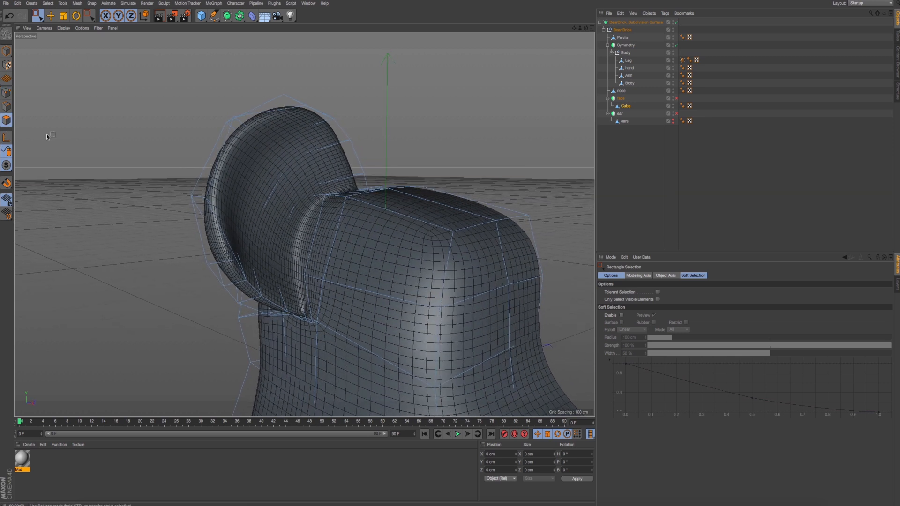
- Display the whole head as an object without its point cage and render a preview of the ear and face
{"action": "key", "text": "ctrl+a"}
{"action": "middle_click_drag", "start_coordinate": [379, 188], "coordinate": [294, 98], "text": "alt"}
{"action": "left_click_drag", "start_coordinate": [294, 98], "coordinate": [246, 112], "text": "alt"}
{"action": "middle_click_drag", "start_coordinate": [246, 113], "coordinate": [223, 96], "text": "alt"}
{"action": "left_click", "coordinate": [7, 52]}
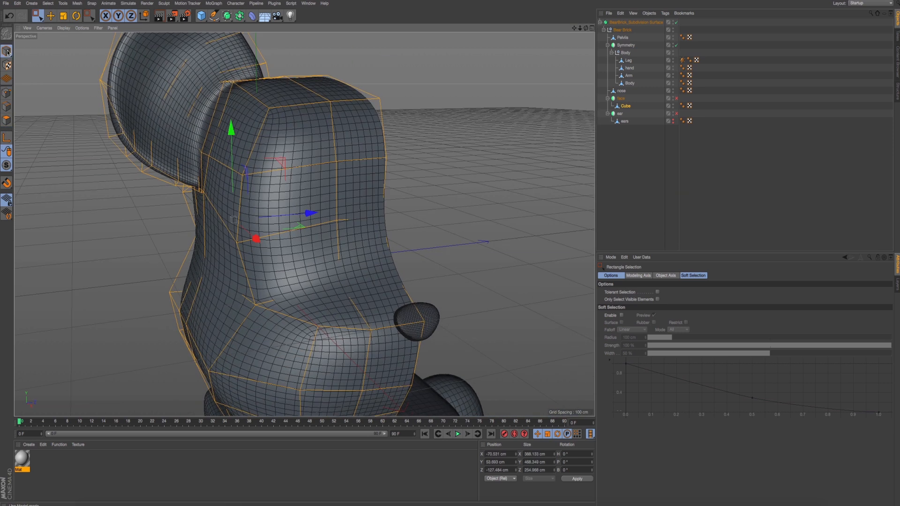
{"action": "left_click", "coordinate": [50, 17]}
{"action": "left_click", "coordinate": [7, 121]}
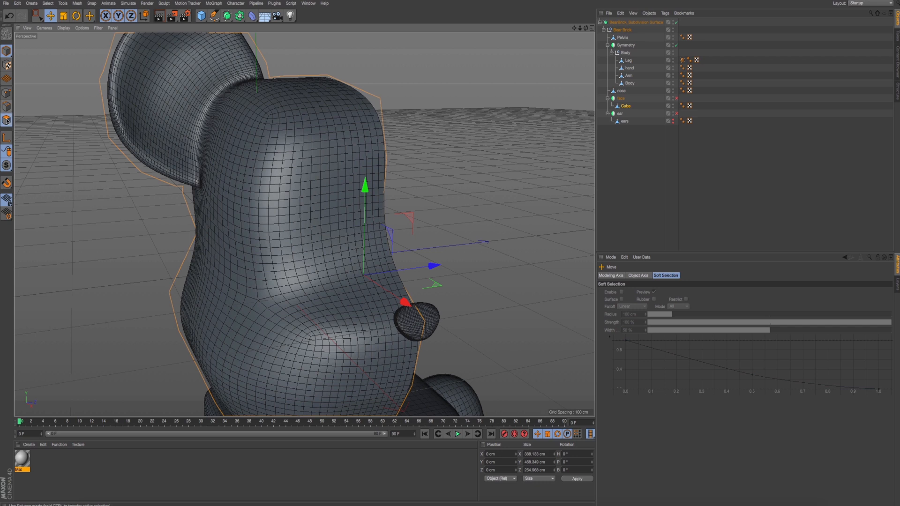
{"action": "middle_click_drag", "start_coordinate": [383, 213], "coordinate": [403, 214], "text": "alt"}
{"action": "mouse_move", "coordinate": [398, 213]}
{"action": "left_mouse_down", "text": "alt"}
{"action": "mouse_move", "coordinate": [390, 212]}
{"action": "mouse_move", "coordinate": [415, 219]}
{"action": "mouse_move", "coordinate": [404, 218]}
{"action": "left_mouse_up", "text": "alt"}
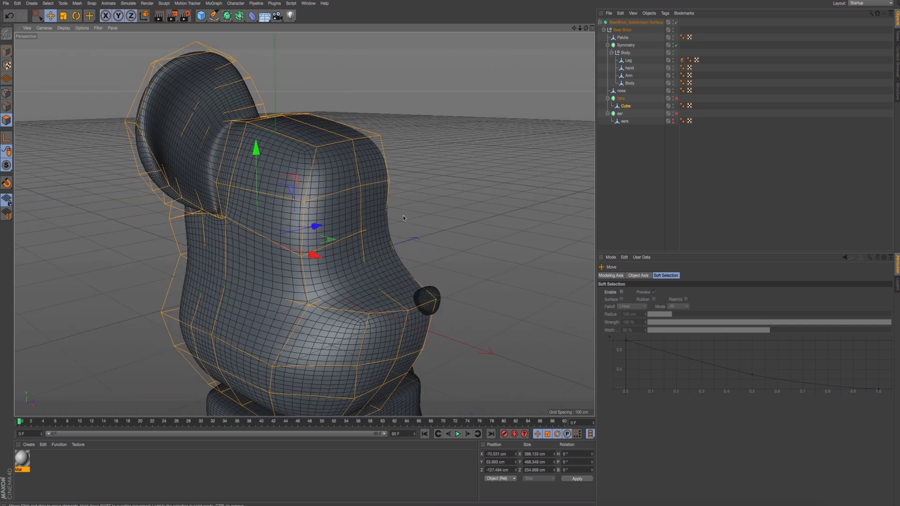
{"action": "middle_click_drag", "start_coordinate": [404, 218], "coordinate": [430, 228], "text": "alt"}
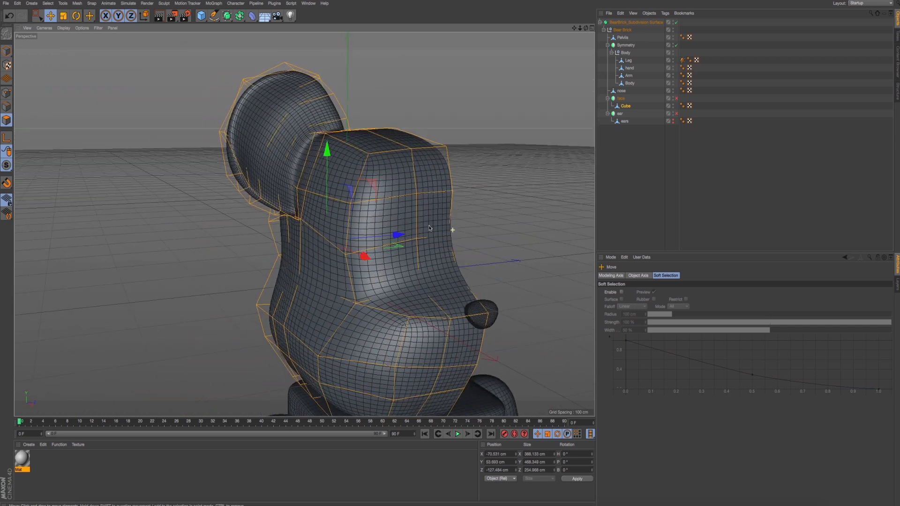
{"action": "left_click", "coordinate": [7, 51]}
{"action": "left_click_drag", "start_coordinate": [153, 133], "coordinate": [297, 170], "text": "alt"}
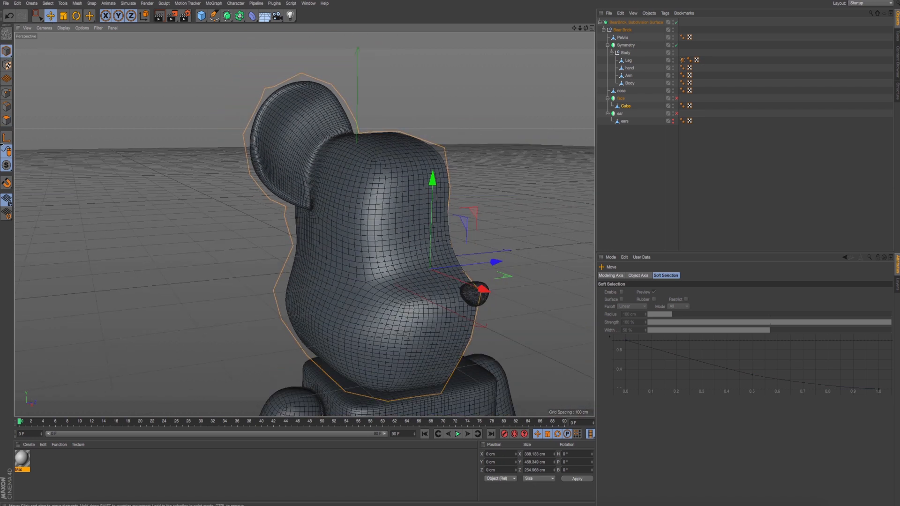
{"action": "left_click", "coordinate": [6, 98]}
{"action": "key", "text": "ctrl+r"}
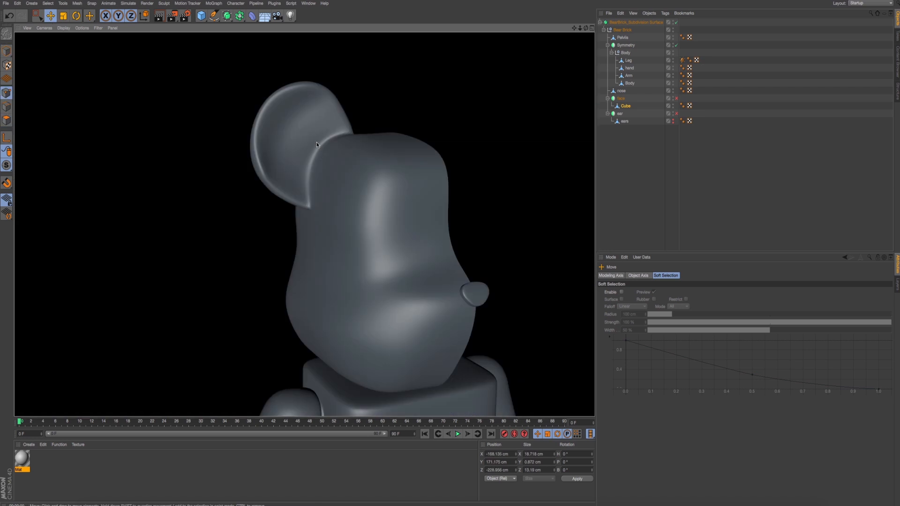
- Try to move a point on the ear's outer rim, and undo the move
{"action": "left_click_drag", "start_coordinate": [267, 138], "coordinate": [284, 222], "text": "alt"}
{"action": "left_click", "coordinate": [282, 163]}
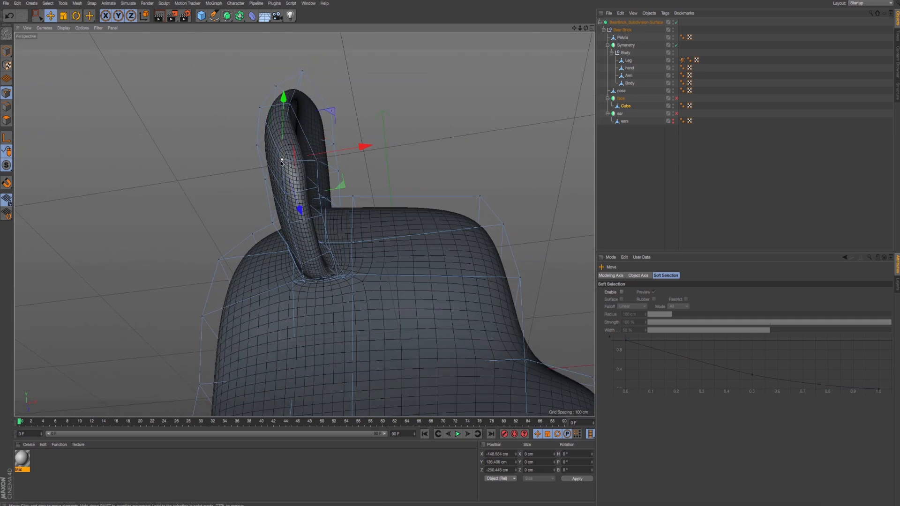
{"action": "left_click_drag", "start_coordinate": [287, 104], "coordinate": [279, 170], "text": "alt"}
{"action": "key", "text": "ctrl+z"}
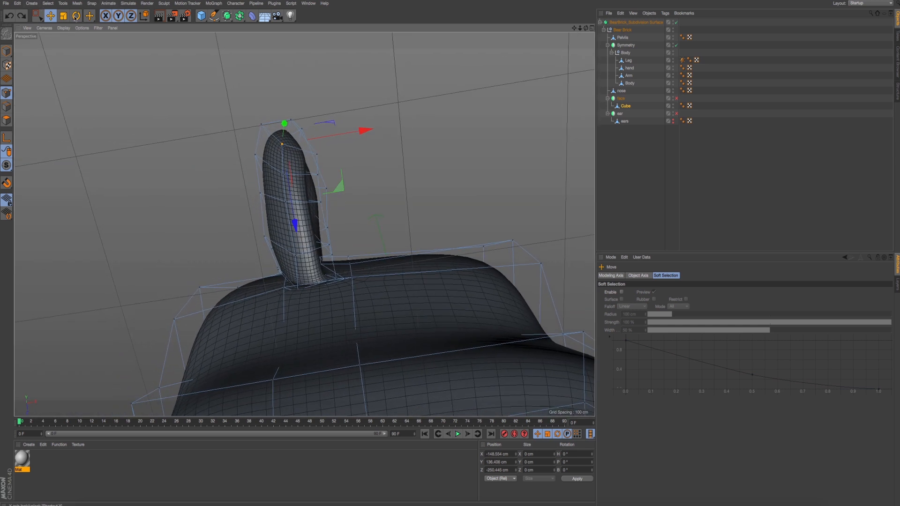
- Move the middle points on the ear's back to about X -174.5 cm and adjust the lower point beneath them
{"action": "left_click", "coordinate": [39, 17]}
{"action": "left_click_drag", "start_coordinate": [240, 185], "coordinate": [286, 223]}
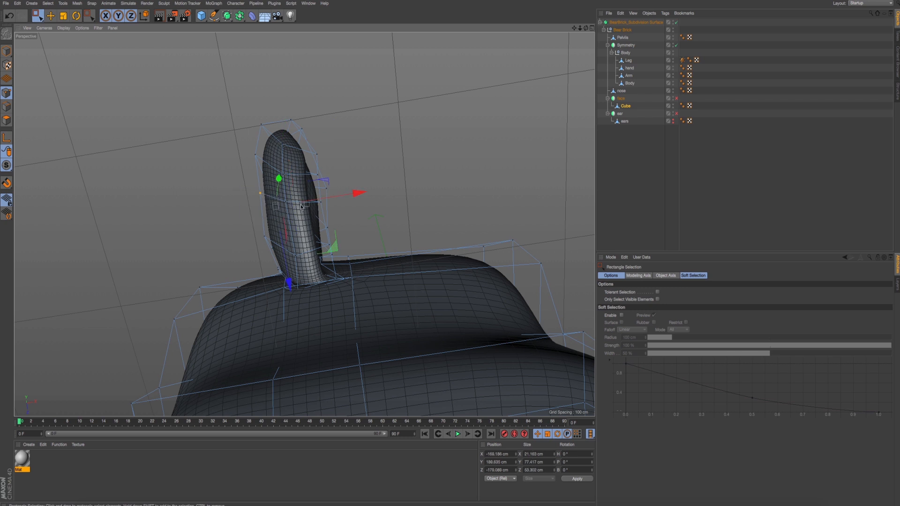
{"action": "left_click_drag", "start_coordinate": [341, 197], "coordinate": [335, 197]}
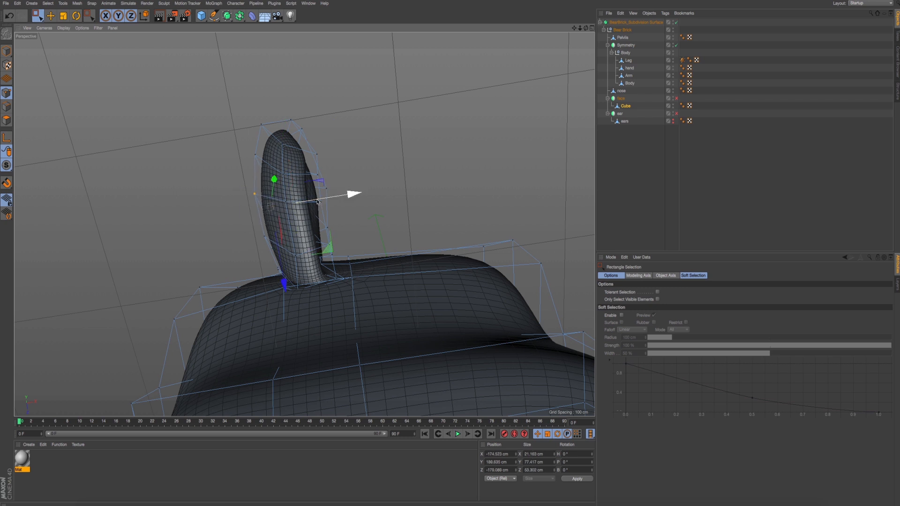
{"action": "middle_click_drag", "start_coordinate": [297, 186], "coordinate": [322, 189], "text": "alt"}
{"action": "scroll", "coordinate": [295, 197], "scroll_direction": "up", "scroll_amount": 6}
{"action": "left_click_drag", "start_coordinate": [261, 291], "coordinate": [272, 308]}
{"action": "left_click_drag", "start_coordinate": [317, 290], "coordinate": [307, 292]}
- Select the points along the ear's back and examine the ear's profile in the top and front views
{"action": "left_click_drag", "start_coordinate": [235, 190], "coordinate": [269, 219]}
{"action": "left_click_drag", "start_coordinate": [319, 192], "coordinate": [316, 258]}
{"action": "middle_click", "coordinate": [182, 142]}
{"action": "middle_click", "coordinate": [181, 142]}
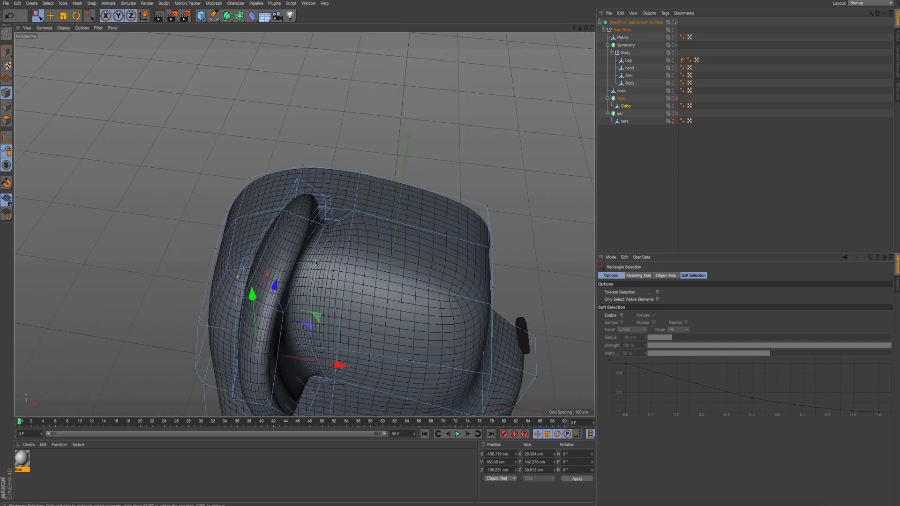
{"action": "middle_click", "coordinate": [385, 207]}
{"action": "middle_click", "coordinate": [385, 207]}
{"action": "scroll", "coordinate": [334, 253], "scroll_direction": "down", "scroll_amount": 5}
{"action": "middle_click_drag", "start_coordinate": [332, 244], "coordinate": [351, 155], "text": "alt"}
{"action": "scroll", "coordinate": [333, 249], "scroll_direction": "down", "scroll_amount": 5}
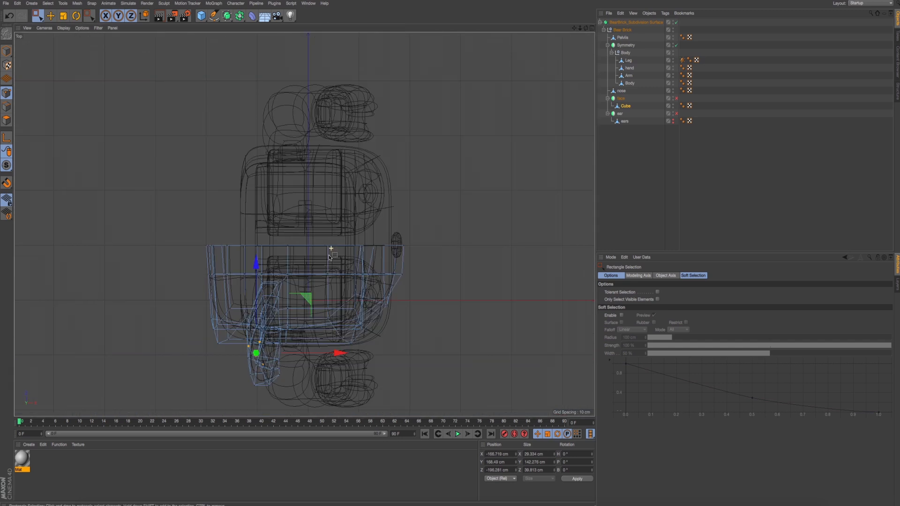
{"action": "middle_click_drag", "start_coordinate": [332, 249], "coordinate": [336, 185], "text": "alt"}
{"action": "scroll", "coordinate": [306, 261], "scroll_direction": "up", "scroll_amount": 5}
{"action": "scroll", "coordinate": [288, 287], "scroll_direction": "up", "scroll_amount": 3}
{"action": "middle_click", "coordinate": [305, 223]}
{"action": "middle_click", "coordinate": [340, 261]}
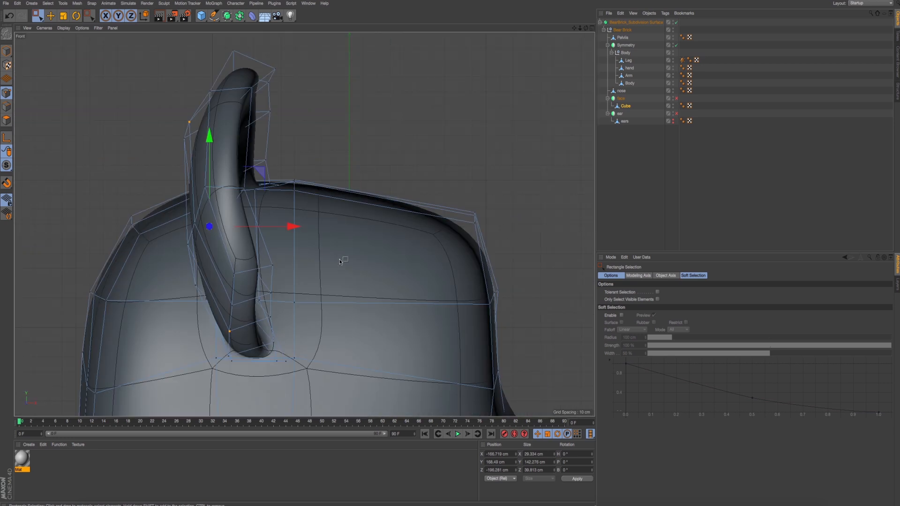
- Adjust the upper front rim point of the ear along X to about -123.6 cm
{"action": "middle_click", "coordinate": [284, 211]}
{"action": "middle_click", "coordinate": [250, 201]}
{"action": "left_click_drag", "start_coordinate": [250, 201], "coordinate": [344, 218], "text": "alt"}
{"action": "left_click", "coordinate": [323, 209]}
{"action": "left_click_drag", "start_coordinate": [340, 225], "coordinate": [331, 198], "text": "alt"}
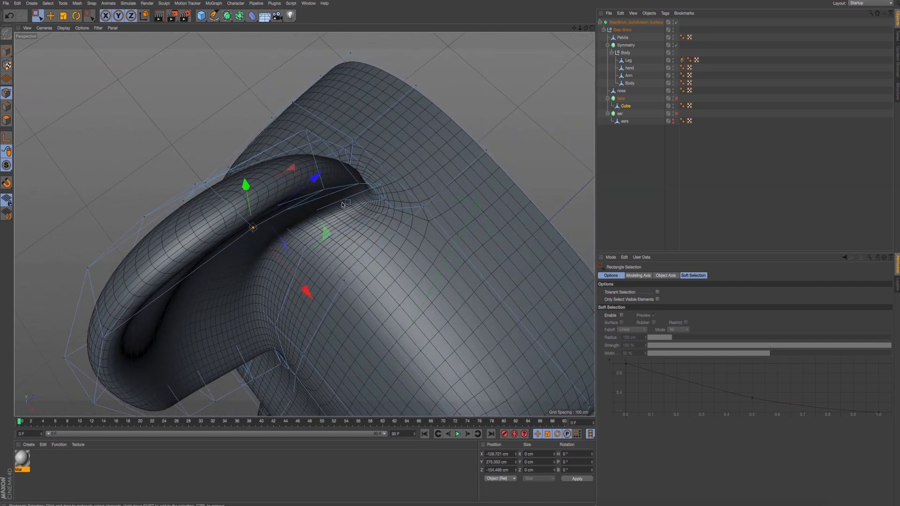
{"action": "left_click", "coordinate": [326, 190]}
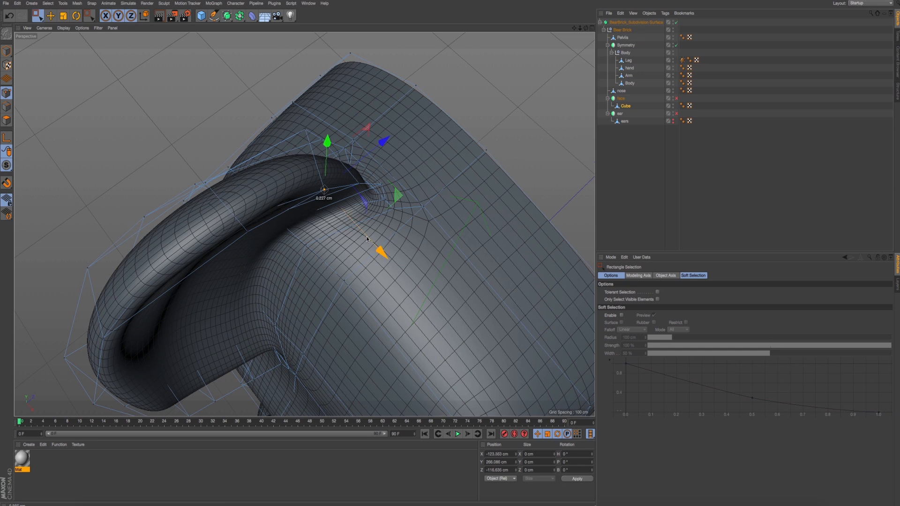
{"action": "left_click_drag", "start_coordinate": [381, 252], "coordinate": [300, 186]}
- Shift the rim point where the ear's front meets the top of the head to about X -123.2 cm
{"action": "left_click", "coordinate": [342, 178]}
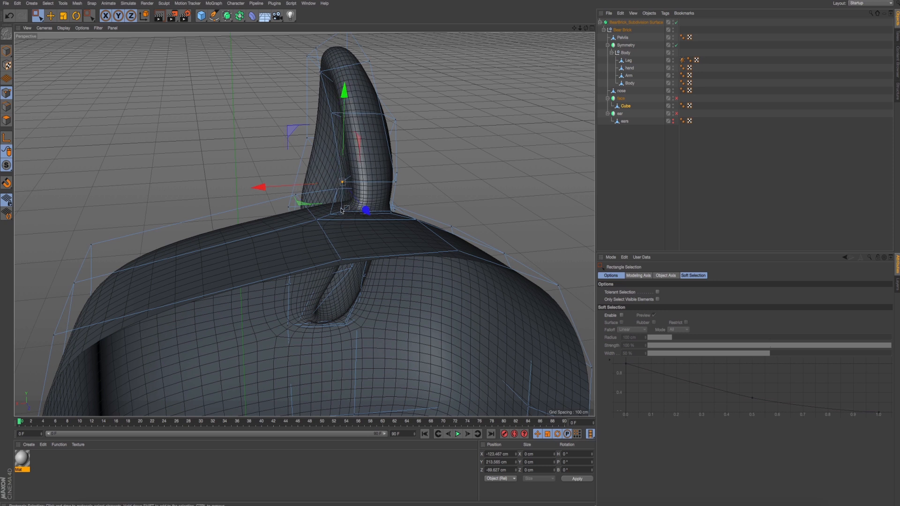
{"action": "left_click", "coordinate": [355, 215]}
{"action": "left_click", "coordinate": [348, 213]}
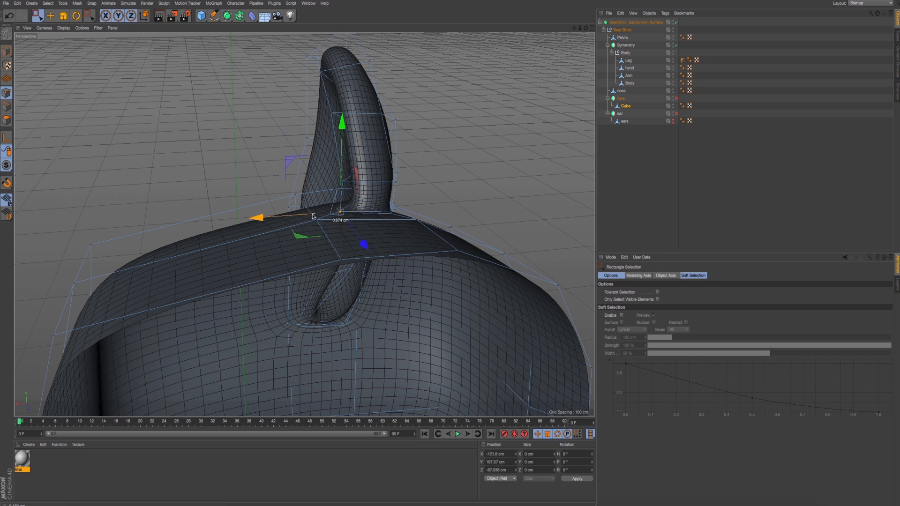
{"action": "left_click_drag", "start_coordinate": [385, 217], "coordinate": [381, 215], "text": "alt"}
{"action": "left_click_drag", "start_coordinate": [290, 212], "coordinate": [297, 213]}
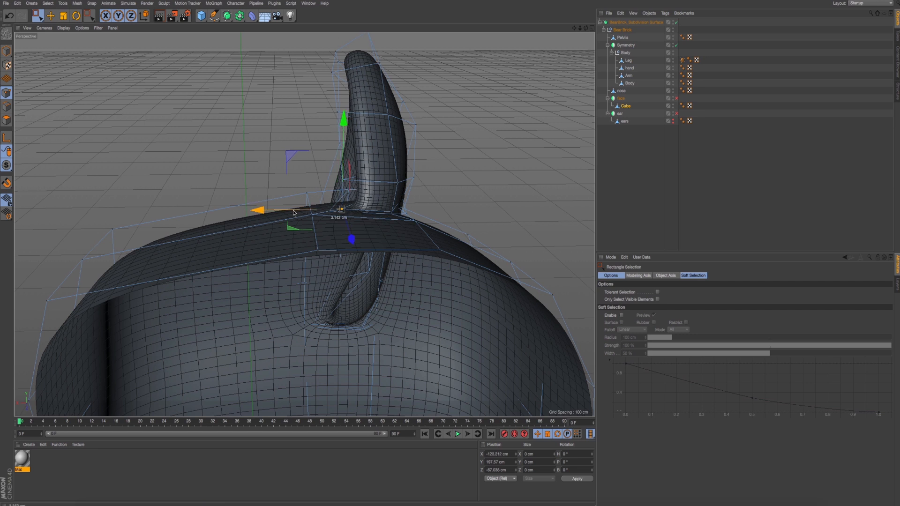
- Move the upper outer point on the ear's back to about X -184.2 cm and render a preview
{"action": "left_click_drag", "start_coordinate": [377, 193], "coordinate": [360, 113], "text": "alt"}
{"action": "left_click", "coordinate": [391, 167]}
{"action": "left_click_drag", "start_coordinate": [368, 77], "coordinate": [376, 85]}
{"action": "left_click_drag", "start_coordinate": [394, 91], "coordinate": [429, 98], "text": "alt"}
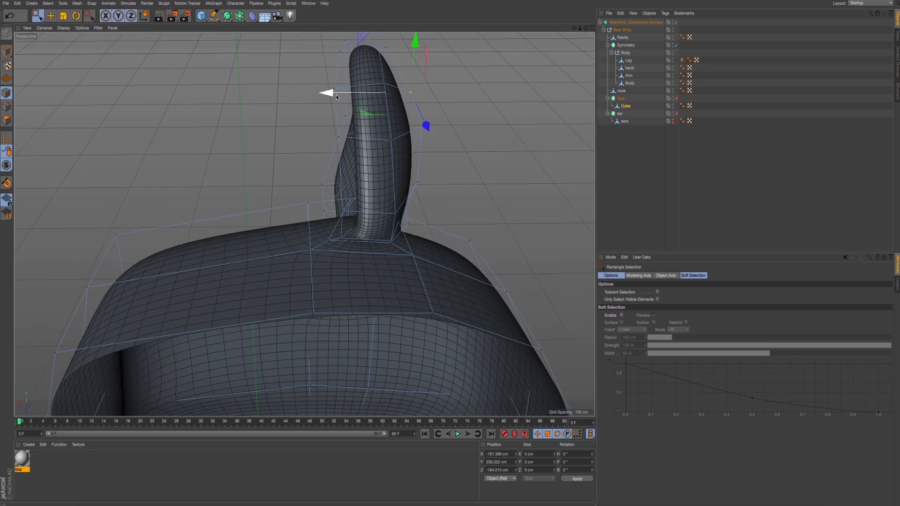
{"action": "left_click_drag", "start_coordinate": [337, 94], "coordinate": [384, 128]}
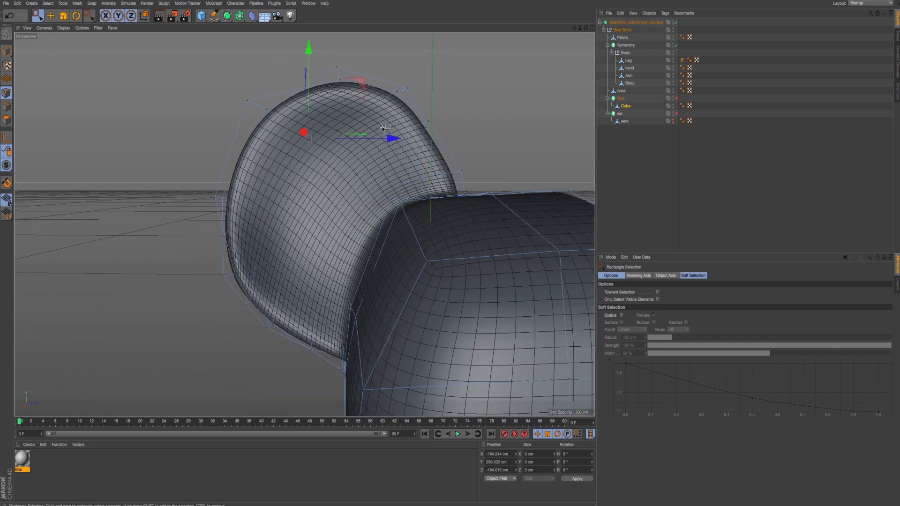
{"action": "key", "text": "ctrl+r"}
- Reposition the upper front rim point nearest the head in the YZ plane to round the ear's outline
{"action": "middle_click_drag", "start_coordinate": [393, 134], "coordinate": [393, 117], "text": "alt"}
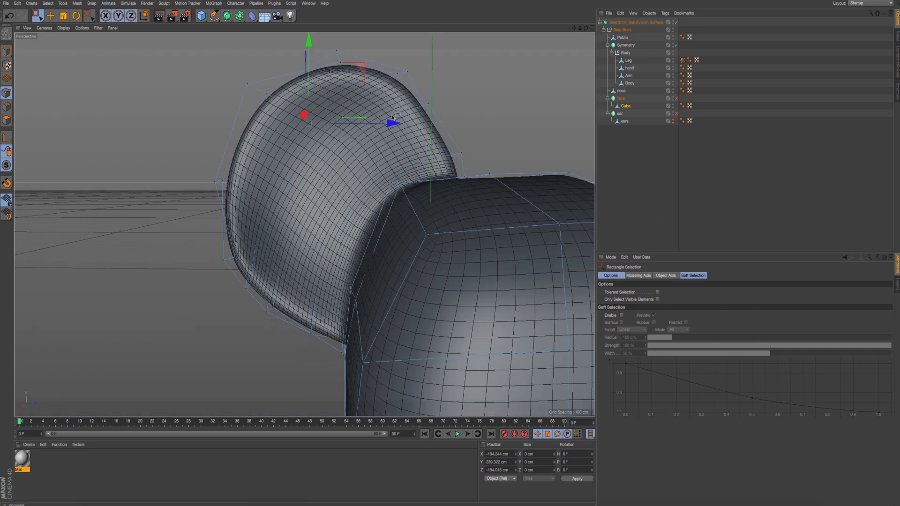
{"action": "left_click", "coordinate": [377, 86]}
{"action": "left_click_drag", "start_coordinate": [391, 69], "coordinate": [400, 85]}
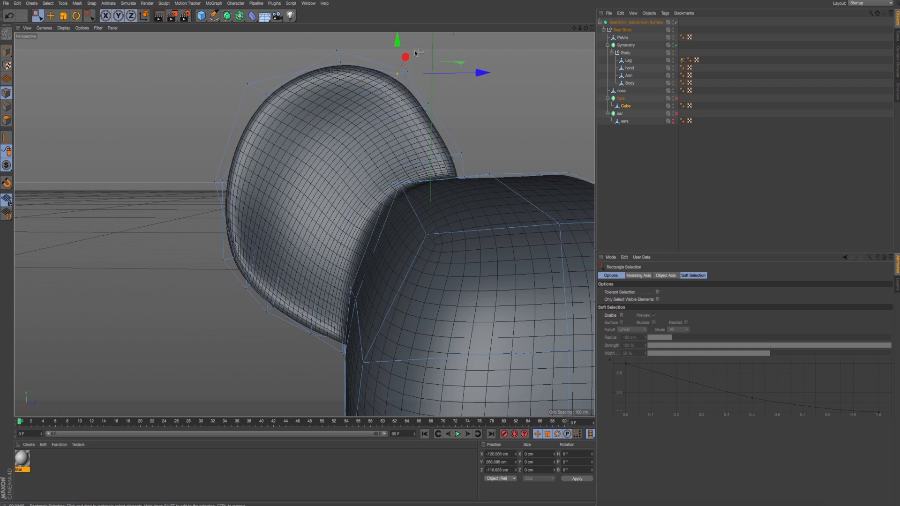
{"action": "left_click_drag", "start_coordinate": [415, 53], "coordinate": [427, 62], "text": "alt"}
{"action": "middle_click_drag", "start_coordinate": [438, 48], "coordinate": [436, 51], "text": "alt"}
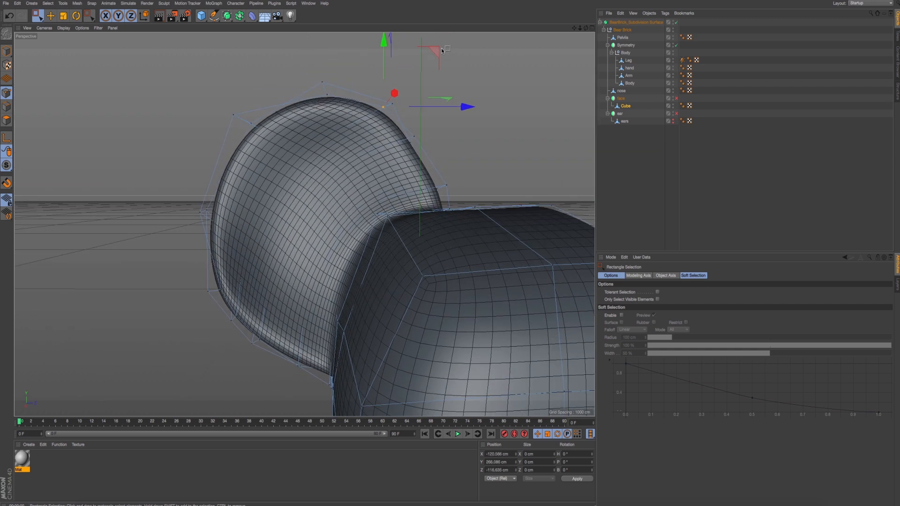
{"action": "left_click", "coordinate": [437, 53]}
{"action": "left_click_drag", "start_coordinate": [393, 98], "coordinate": [379, 111]}
{"action": "left_click_drag", "start_coordinate": [439, 50], "coordinate": [434, 56]}
- Reposition the rim points just above the head, placing the middle one at about Y 247.7 cm and Z -89.0 cm
{"action": "mouse_move", "coordinate": [421, 131]}
{"action": "left_mouse_down"}
{"action": "mouse_move", "coordinate": [407, 145]}
{"action": "mouse_move", "coordinate": [417, 140]}
{"action": "left_mouse_up"}
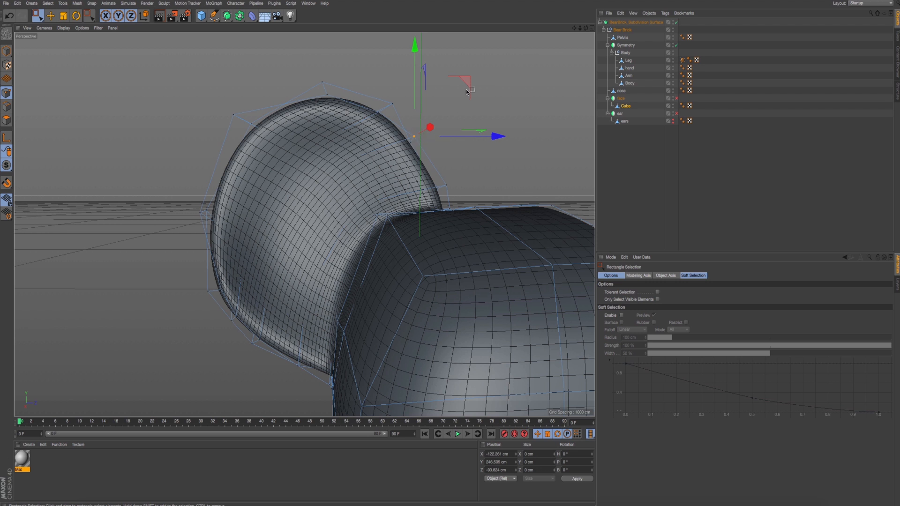
{"action": "left_click_drag", "start_coordinate": [467, 92], "coordinate": [435, 145]}
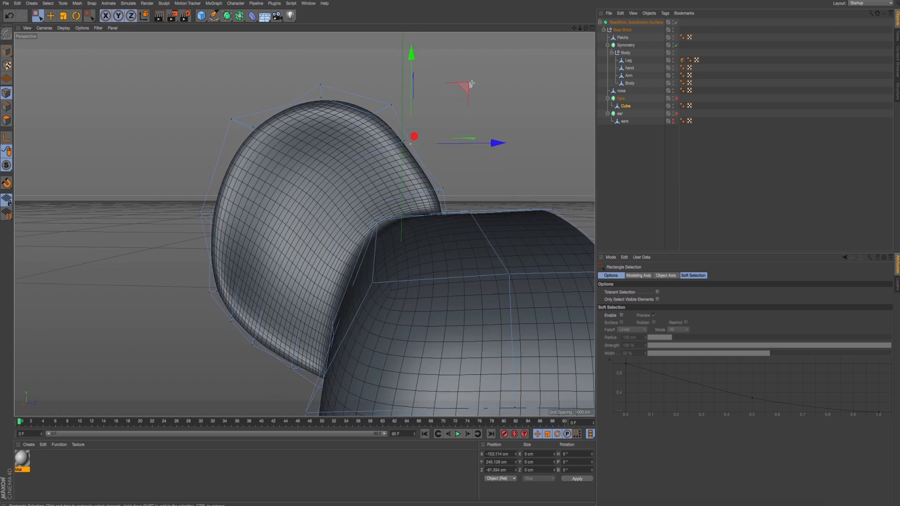
{"action": "left_click_drag", "start_coordinate": [470, 85], "coordinate": [469, 85]}
{"action": "left_click_drag", "start_coordinate": [414, 127], "coordinate": [422, 112], "text": "alt"}
{"action": "scroll", "coordinate": [373, 229], "scroll_direction": "down", "scroll_amount": 4}
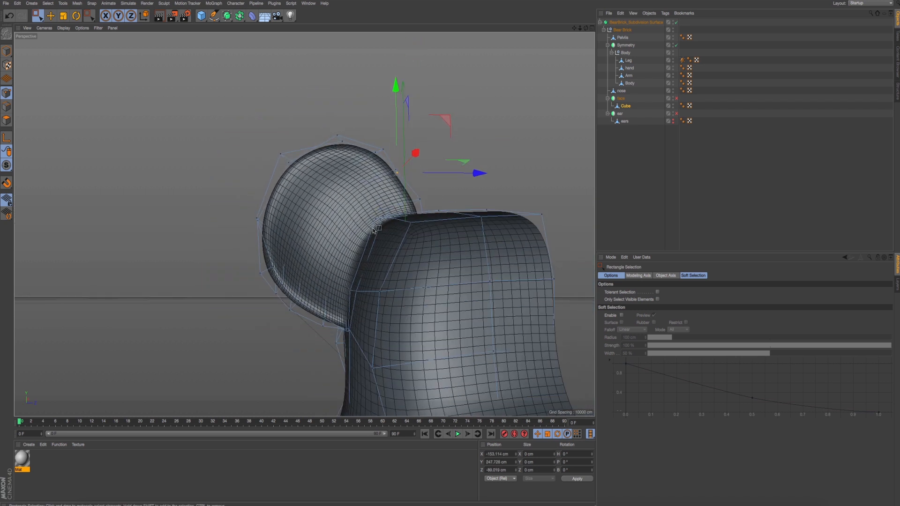
- Render a preview of the reshaped ear and switch the face and ear symmetry objects back on
{"action": "key", "text": "ctrl+r"}
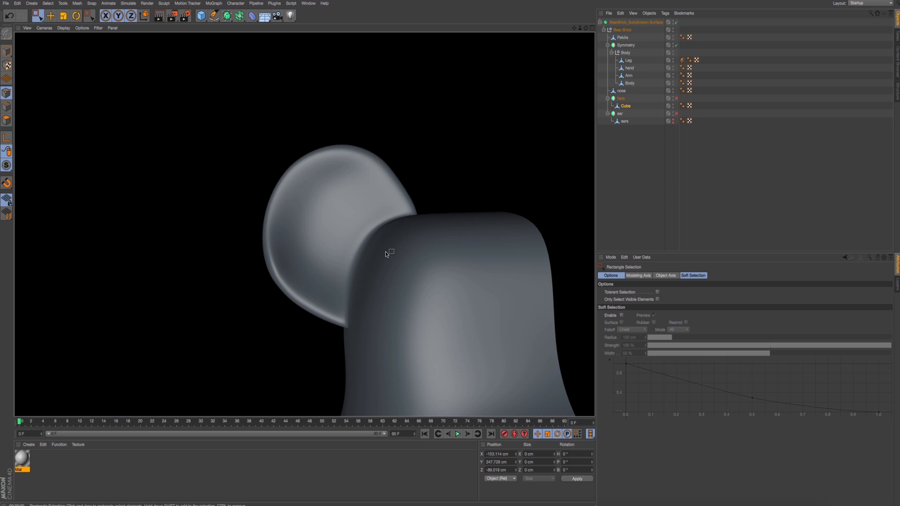
{"action": "scroll", "coordinate": [385, 254], "scroll_direction": "down", "scroll_amount": 3}
{"action": "left_click_drag", "start_coordinate": [401, 198], "coordinate": [600, 119], "text": "alt"}
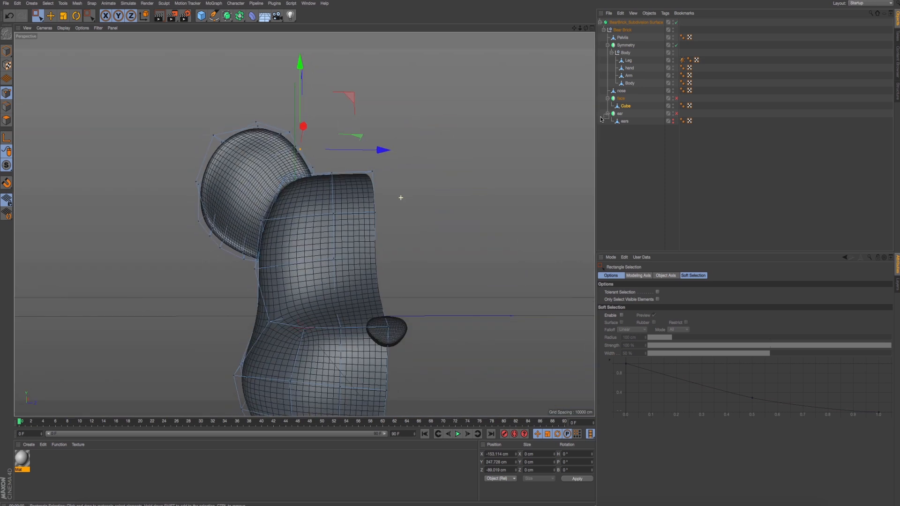
{"action": "left_click", "coordinate": [676, 98]}
{"action": "left_click", "coordinate": [676, 113]}
- Render a preview of the mirrored head and upper body to check the ears from the front
{"action": "left_click_drag", "start_coordinate": [484, 168], "coordinate": [476, 178], "text": "alt"}
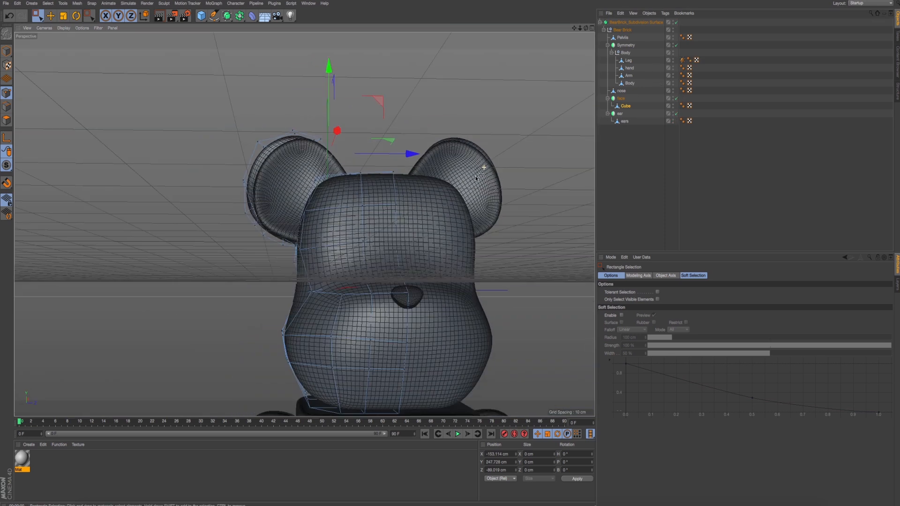
{"action": "scroll", "coordinate": [476, 178], "scroll_direction": "down", "scroll_amount": 6}
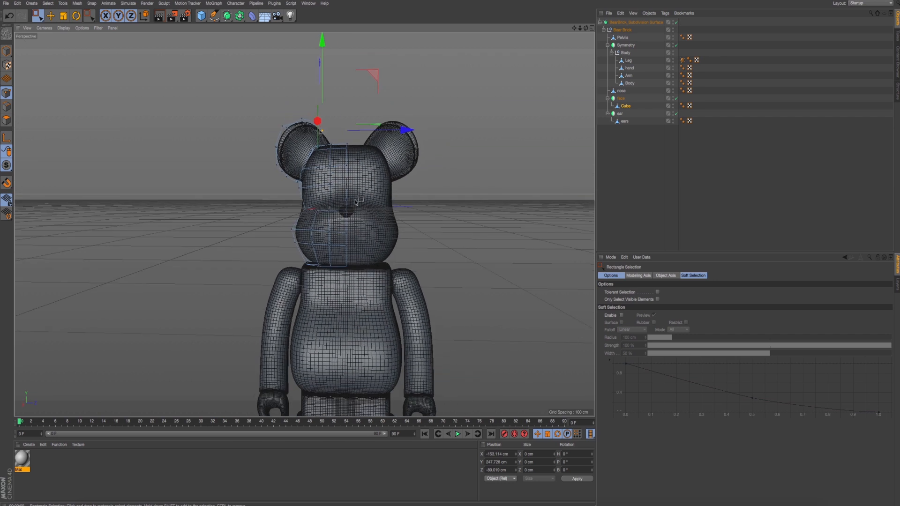
{"action": "key", "text": "ctrl+r"}
{"action": "left_click_drag", "start_coordinate": [375, 212], "coordinate": [398, 229], "text": "alt"}
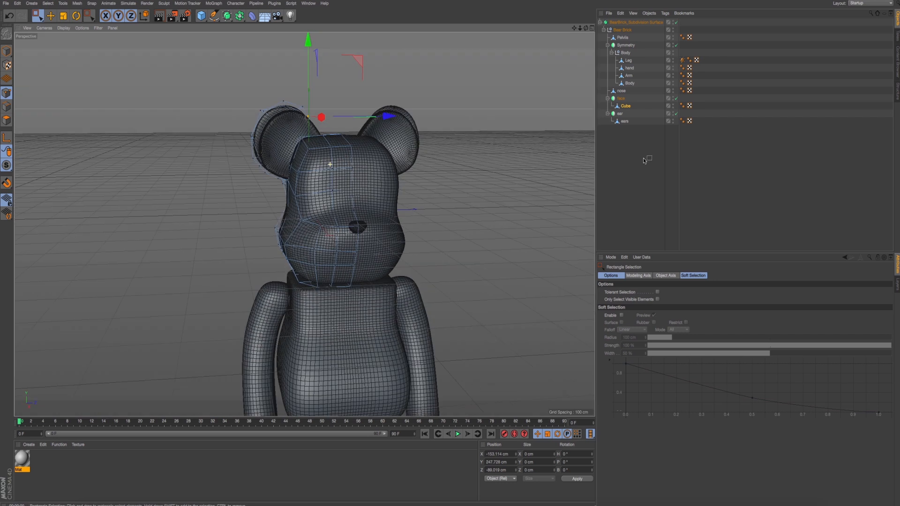
- Disable the separate ear symmetry object and hide its ears mesh, leaving only the ears modelled on the head
{"action": "left_click", "coordinate": [620, 113]}
{"action": "left_click", "coordinate": [677, 113]}
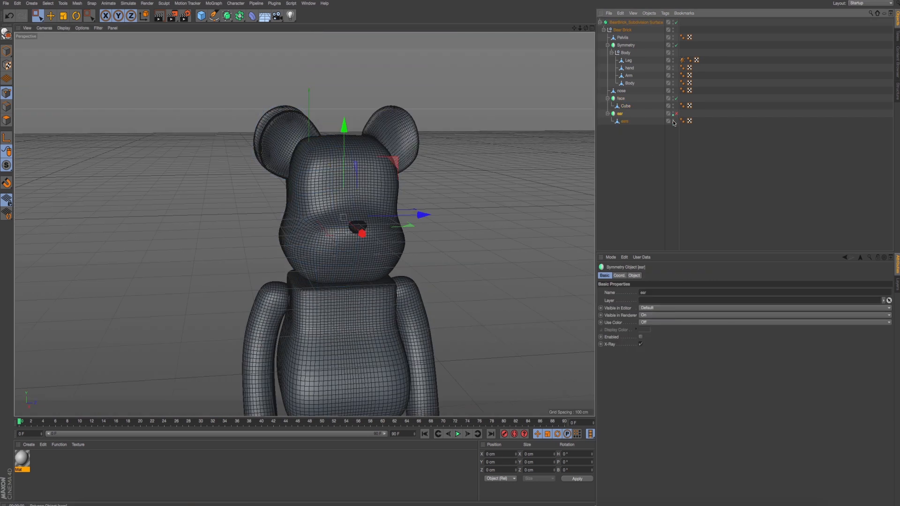
{"action": "left_click", "coordinate": [673, 119]}
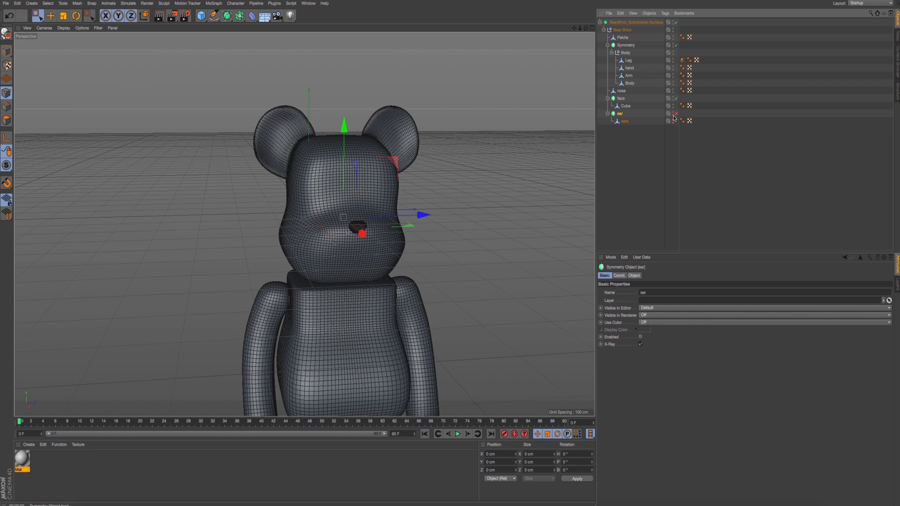
{"action": "scroll", "coordinate": [385, 170], "scroll_direction": "down", "scroll_amount": 6}
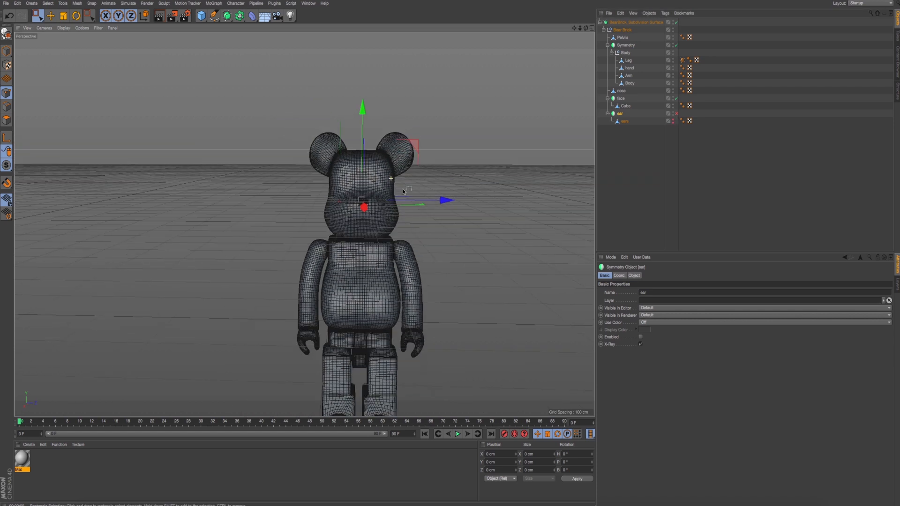
{"action": "scroll", "coordinate": [384, 171], "scroll_direction": "down", "scroll_amount": 2}
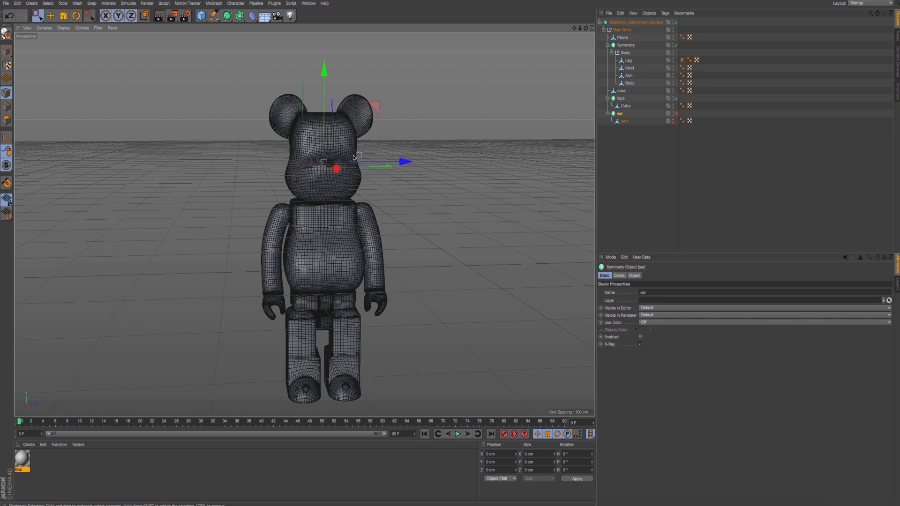
{"action": "middle_click_drag", "start_coordinate": [354, 158], "coordinate": [342, 162], "text": "alt"}
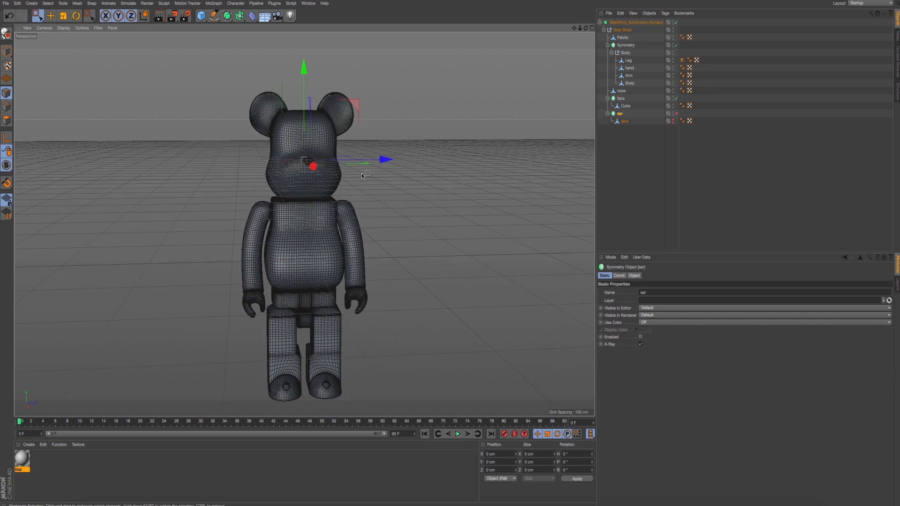
{"action": "left_click_drag", "start_coordinate": [364, 175], "coordinate": [380, 192], "text": "alt"}
- Switch to Finder and examine the reference photos IMG_7875.jpg to IMG_7877.jpg for the toy's head shape and colours
{"action": "key", "text": "super+Tab"}
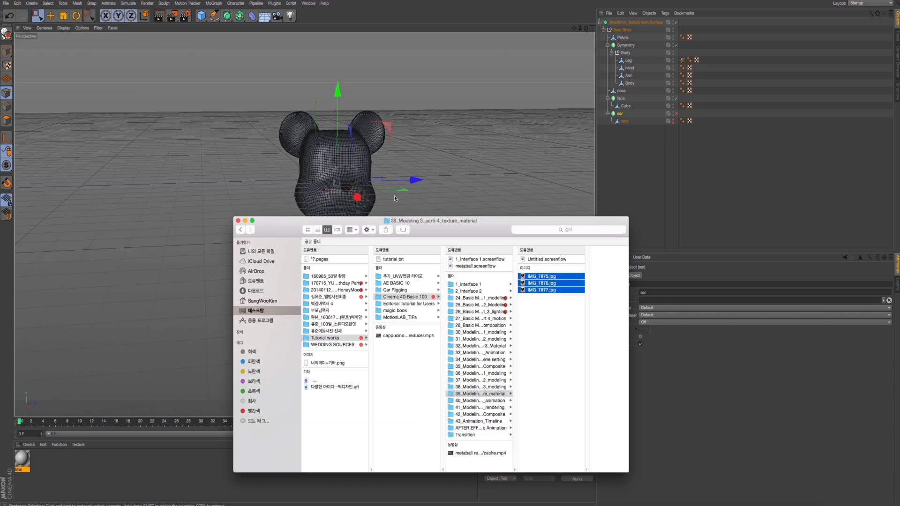
{"action": "left_click_drag", "start_coordinate": [435, 226], "coordinate": [355, 138]}
{"action": "key", "text": "space"}
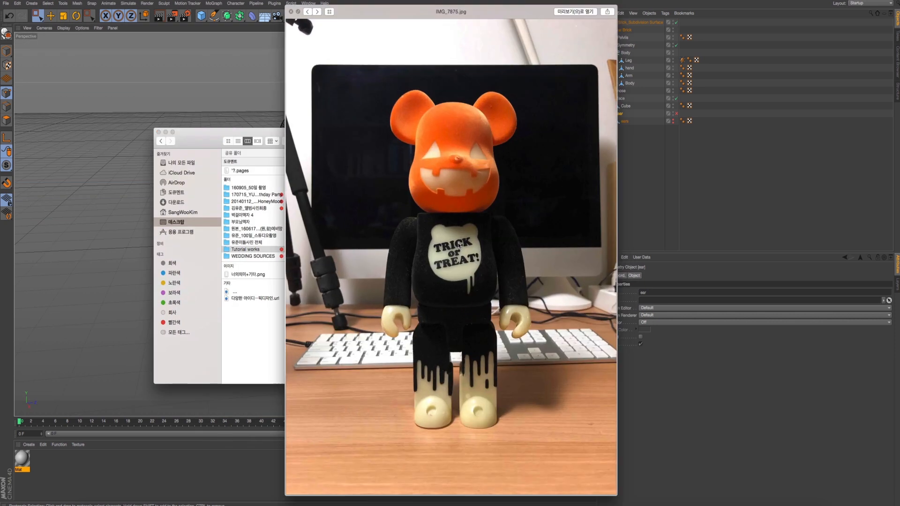
{"action": "left_click", "coordinate": [318, 12]}
{"action": "left_click", "coordinate": [318, 12]}
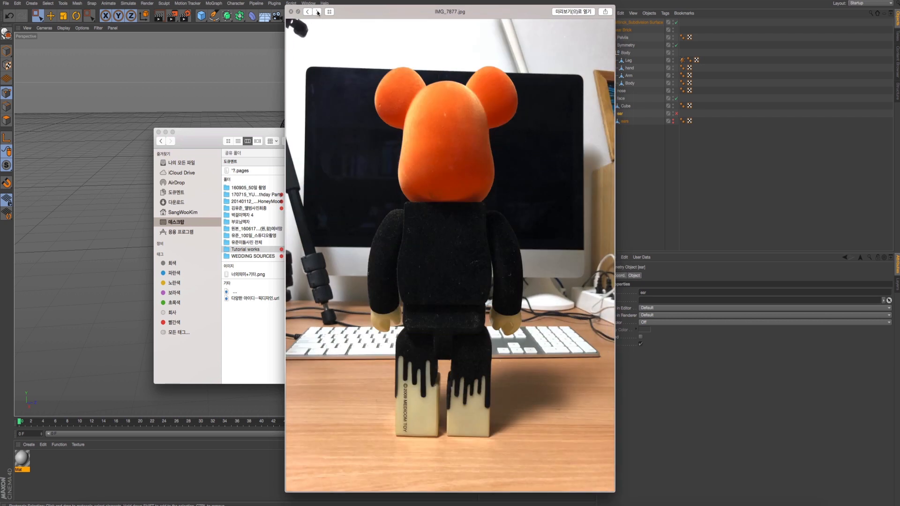
{"action": "left_click", "coordinate": [308, 13]}
{"action": "left_click", "coordinate": [307, 12]}
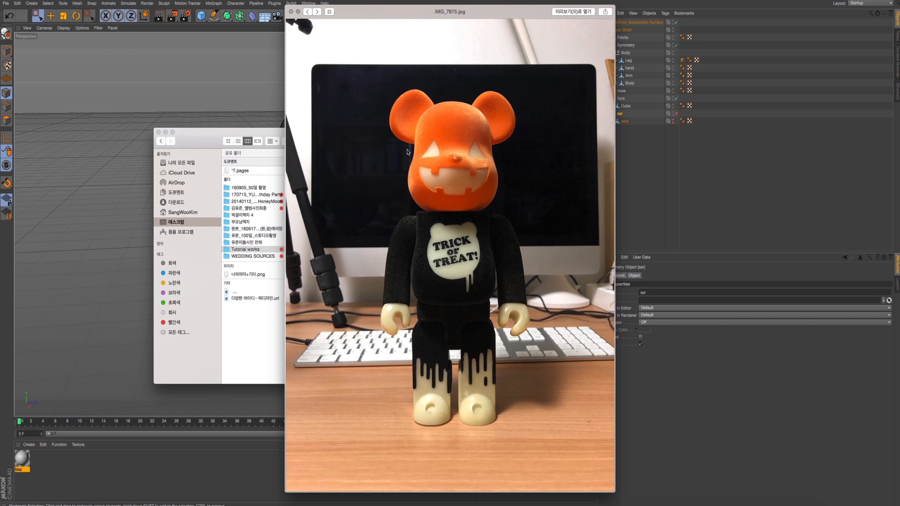
{"action": "key", "text": "space"}
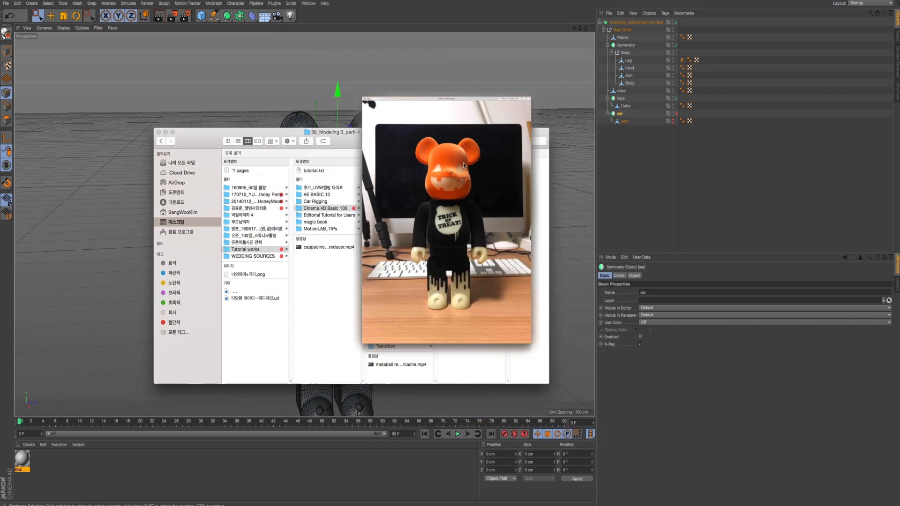
{"action": "key", "text": "space"}
{"action": "key", "text": "space"}
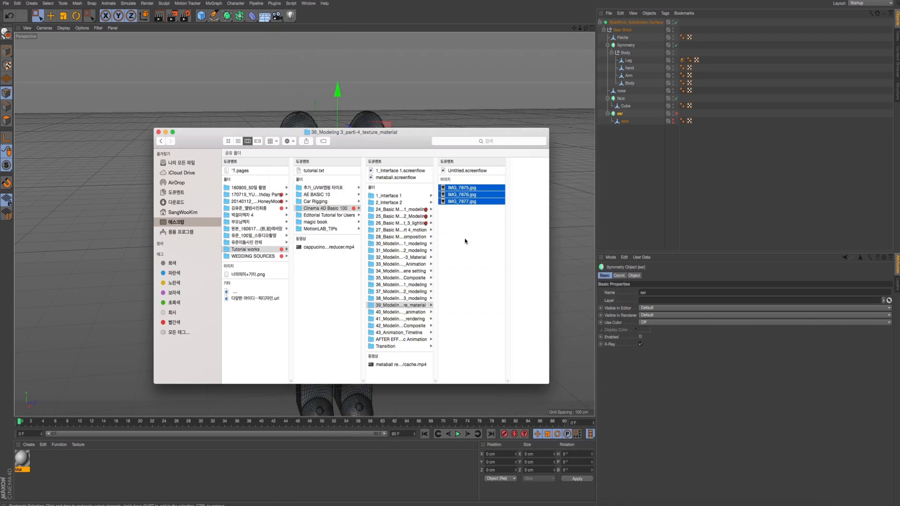
{"action": "left_click_drag", "start_coordinate": [375, 127], "coordinate": [526, 178]}
{"action": "left_click", "coordinate": [412, 122]}
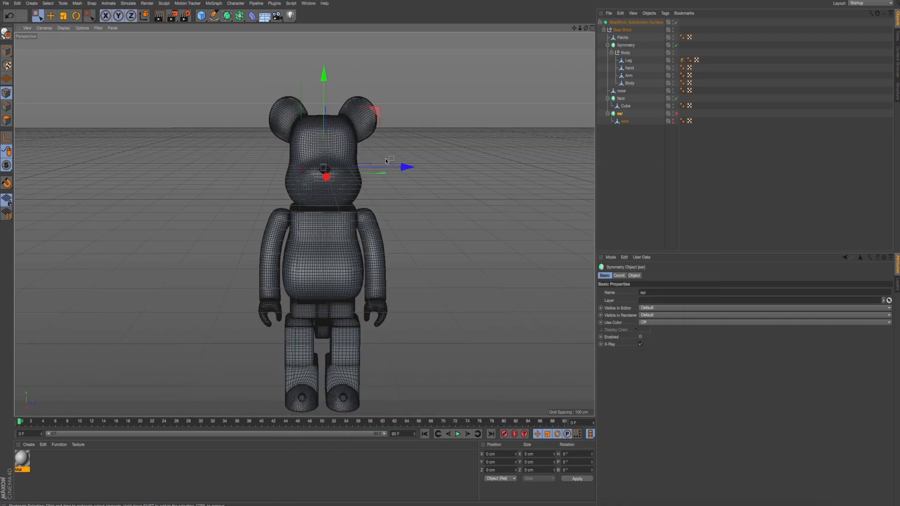
- Raise the face mesh's points along the top of the head between the ears to about Y 203.5 cm
{"action": "left_click", "coordinate": [3, 92]}
{"action": "left_click", "coordinate": [401, 77]}
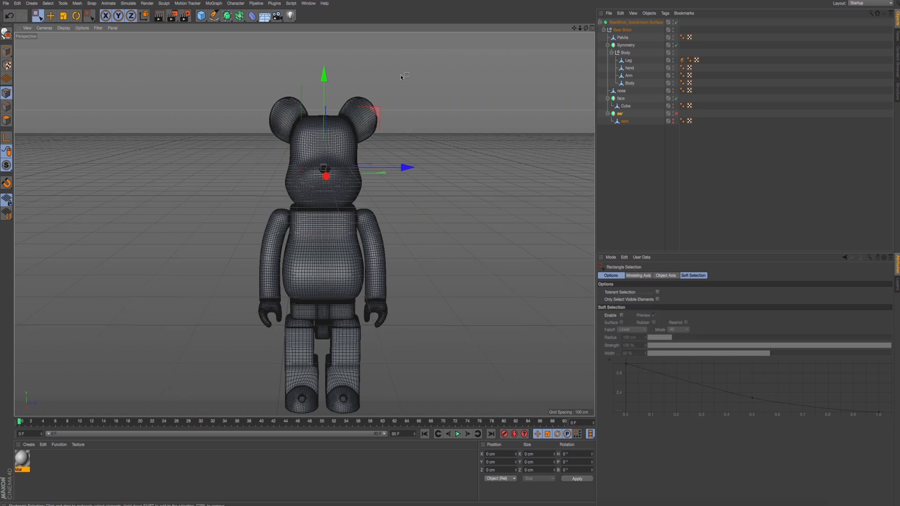
{"action": "left_click", "coordinate": [625, 106]}
{"action": "key", "text": "o"}
{"action": "middle_click", "coordinate": [307, 132]}
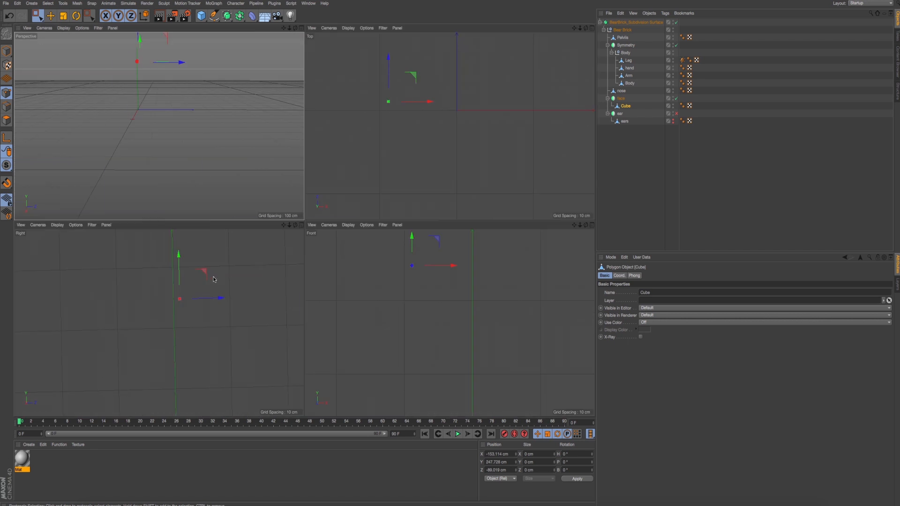
{"action": "middle_click", "coordinate": [271, 273]}
{"action": "scroll", "coordinate": [271, 273], "scroll_direction": "down", "scroll_amount": 8}
{"action": "left_click_drag", "start_coordinate": [291, 220], "coordinate": [342, 239]}
{"action": "scroll", "coordinate": [344, 232], "scroll_direction": "up", "scroll_amount": 5}
{"action": "left_click", "coordinate": [39, 16]}
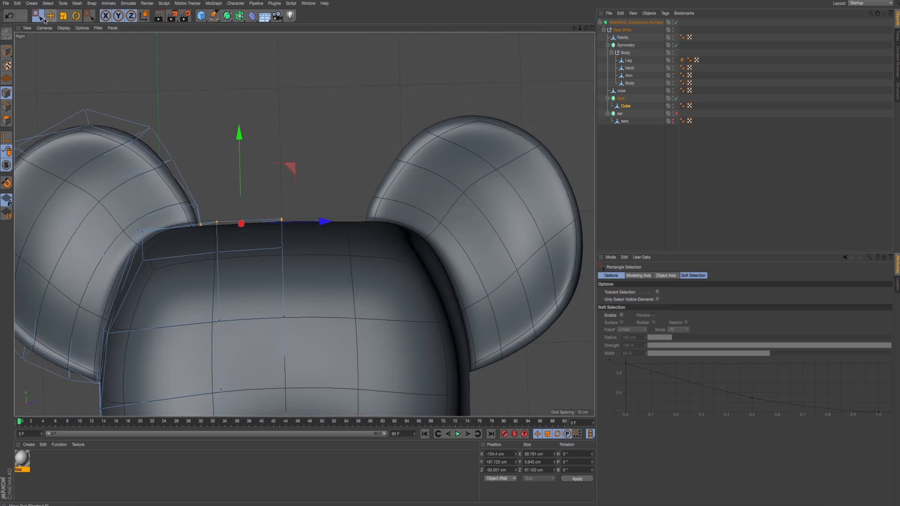
{"action": "left_click_drag", "start_coordinate": [242, 156], "coordinate": [241, 151]}
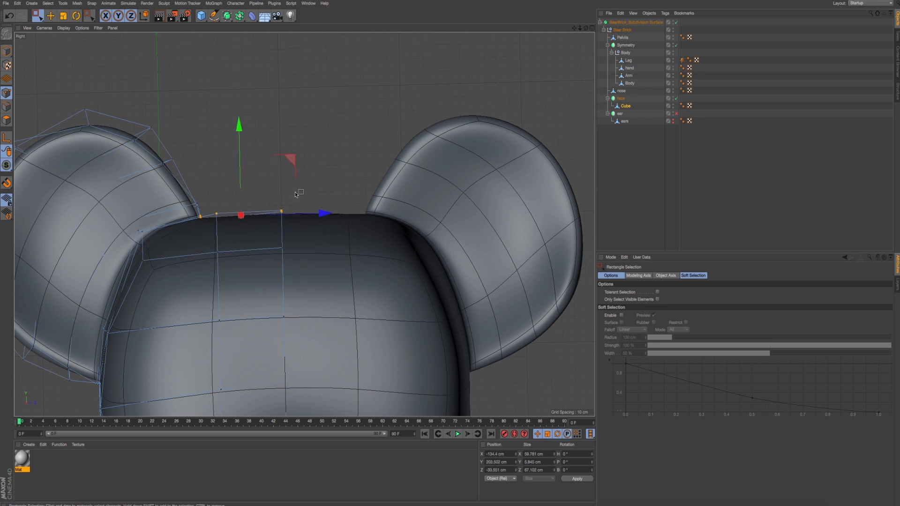
- Raise the head's top centre points to about Y 214.2 cm and their neighbouring points to about Y 208.4 cm
{"action": "left_click_drag", "start_coordinate": [251, 185], "coordinate": [322, 222]}
{"action": "left_click_drag", "start_coordinate": [281, 132], "coordinate": [281, 118]}
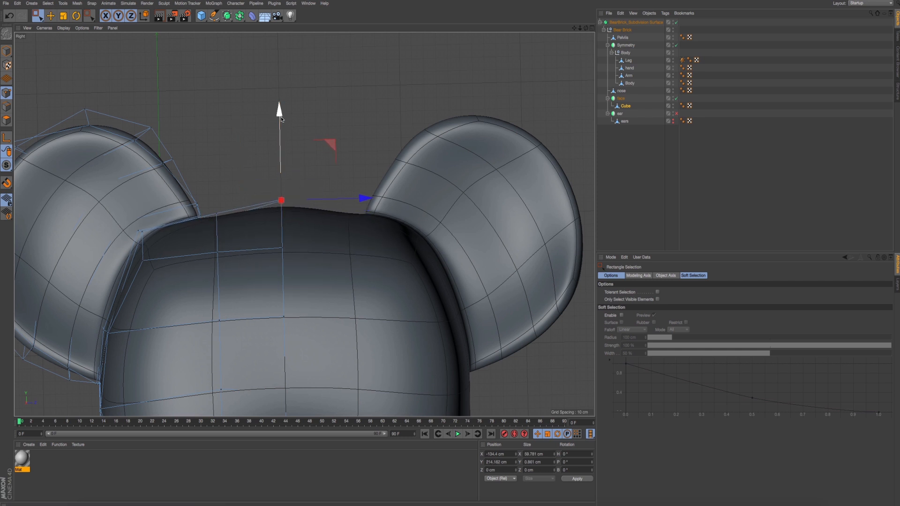
{"action": "left_click_drag", "start_coordinate": [204, 195], "coordinate": [250, 236]}
{"action": "left_click", "coordinate": [218, 135]}
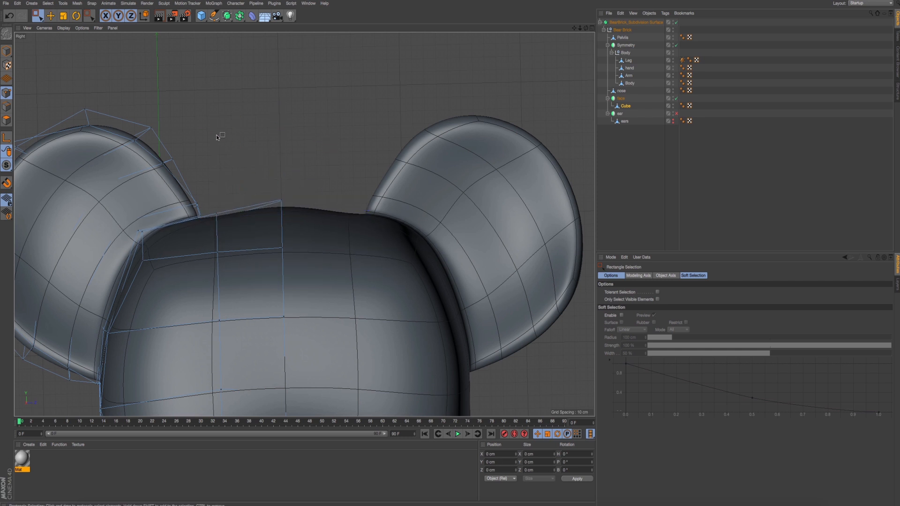
{"action": "left_click_drag", "start_coordinate": [206, 169], "coordinate": [244, 237]}
{"action": "left_click_drag", "start_coordinate": [215, 133], "coordinate": [215, 126]}
{"action": "middle_click_drag", "start_coordinate": [300, 249], "coordinate": [308, 212], "text": "alt"}
- Render a perspective preview of the head with its rounded top
{"action": "middle_click", "coordinate": [182, 122]}
{"action": "middle_click", "coordinate": [182, 122]}
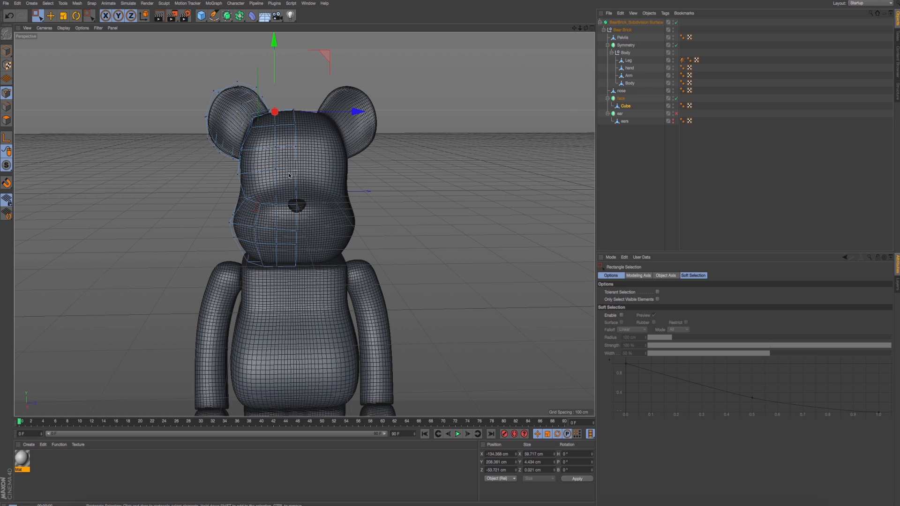
{"action": "key", "text": "ctrl+r"}
- Lower the points where the ear meets the head's upper corner to about Y 176.4 cm and render a preview
{"action": "key", "text": "F3"}
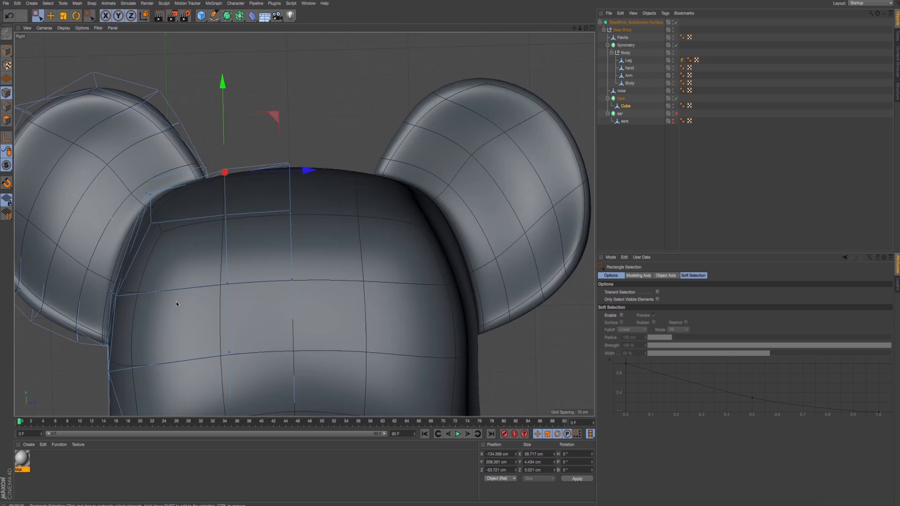
{"action": "left_click_drag", "start_coordinate": [131, 187], "coordinate": [170, 214]}
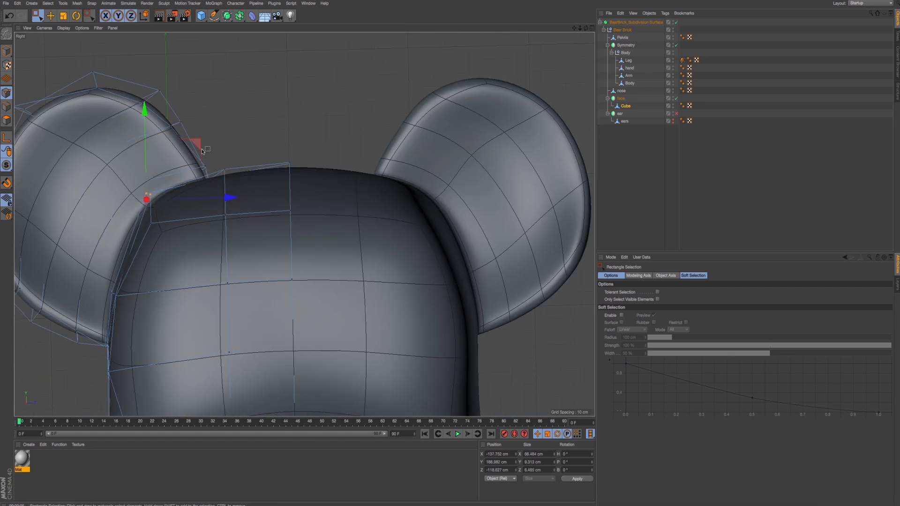
{"action": "left_click_drag", "start_coordinate": [202, 151], "coordinate": [200, 166]}
{"action": "middle_click", "coordinate": [272, 184]}
{"action": "middle_click", "coordinate": [276, 185]}
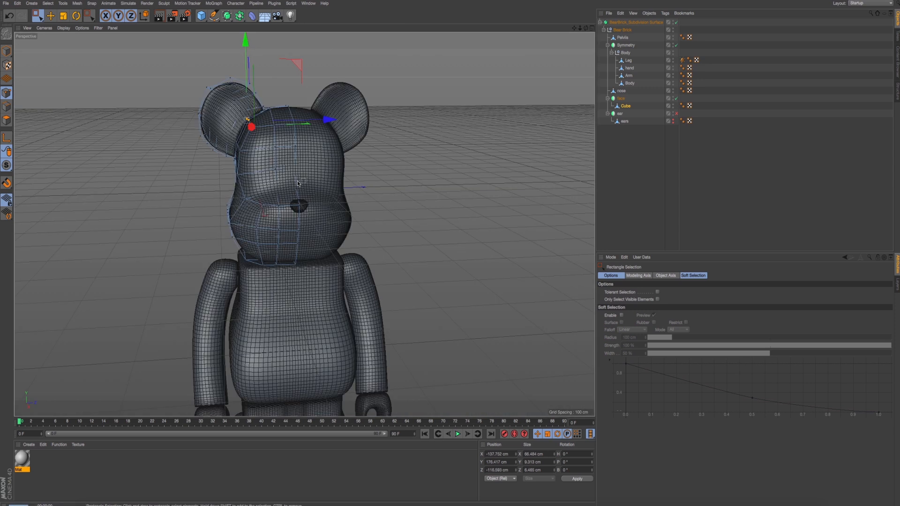
{"action": "key", "text": "super+r"}
{"action": "left_click_drag", "start_coordinate": [299, 180], "coordinate": [294, 172], "text": "alt"}
{"action": "right_click_drag", "start_coordinate": [298, 186], "coordinate": [263, 189], "text": "alt"}
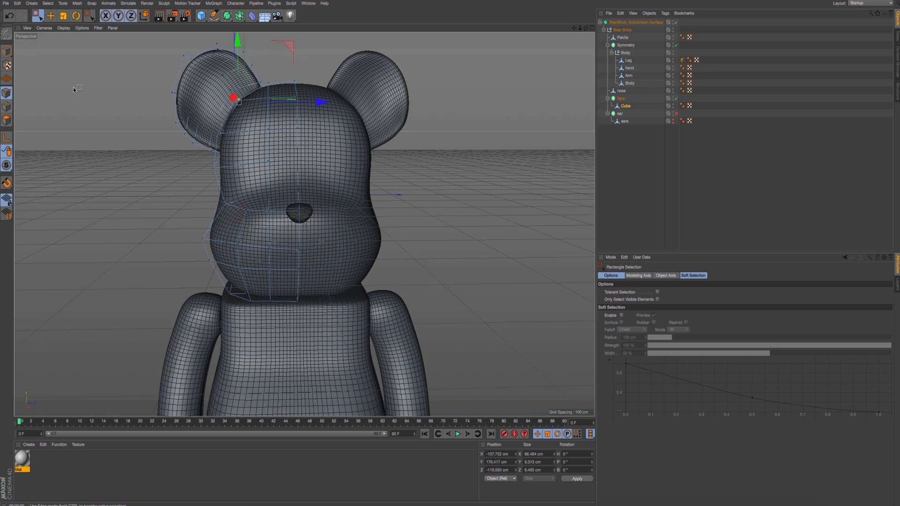
- Set the Mat material's colour to the orange sampled from the toy's head in IMG_7875.jpg
{"action": "double_click", "coordinate": [22, 459]}
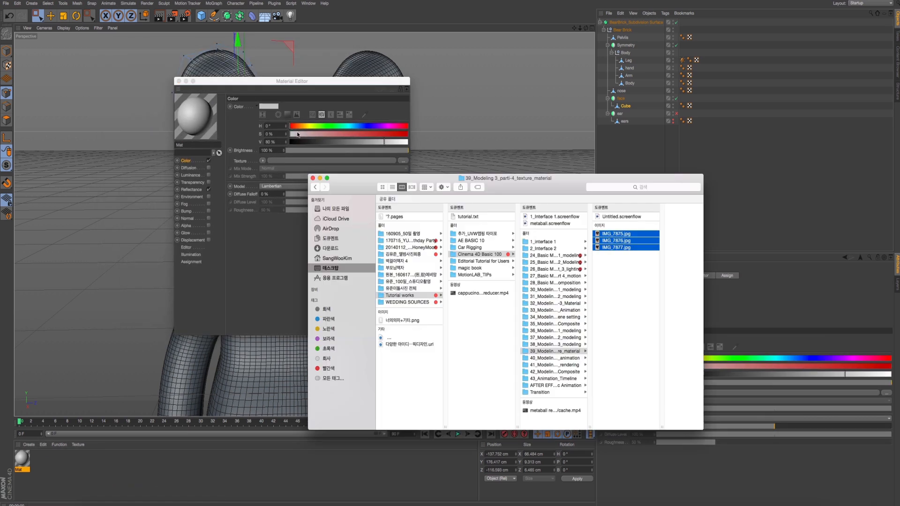
{"action": "left_click", "coordinate": [438, 159]}
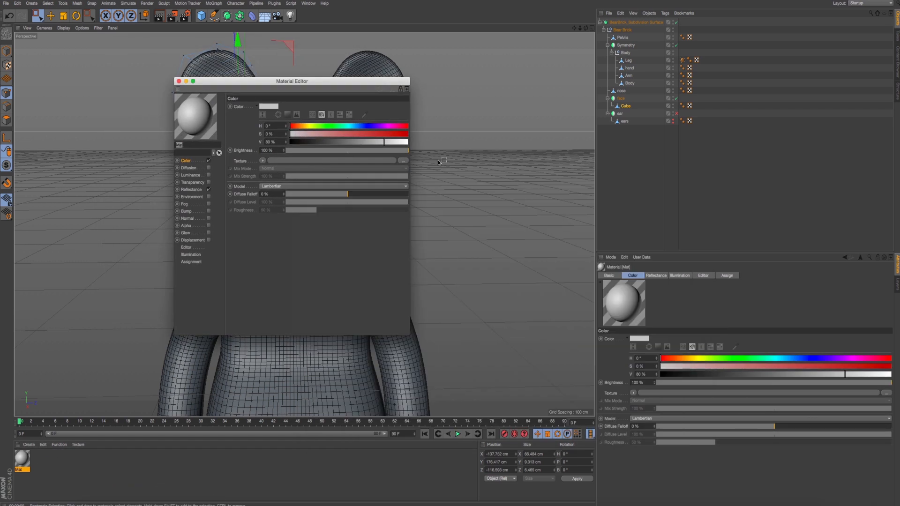
{"action": "key", "text": "super+Tab"}
{"action": "key", "text": "space"}
{"action": "left_click_drag", "start_coordinate": [255, 81], "coordinate": [139, 83]}
{"action": "left_click", "coordinate": [162, 108]}
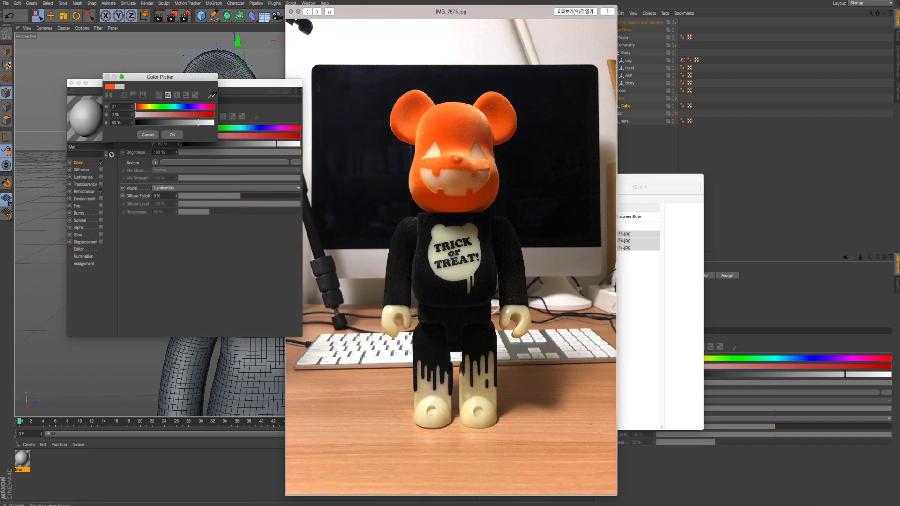
{"action": "left_click", "coordinate": [443, 127]}
{"action": "left_click", "coordinate": [173, 135]}
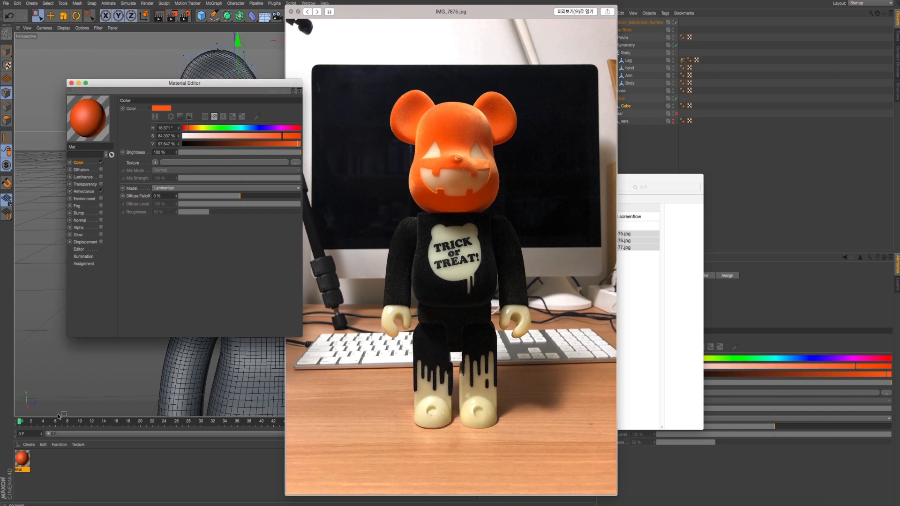
- Set the Mat material's default specular to 12 % strength with a falloff of about -9 %, keeping the reference photo beside it
{"action": "left_click_drag", "start_coordinate": [218, 85], "coordinate": [237, 137]}
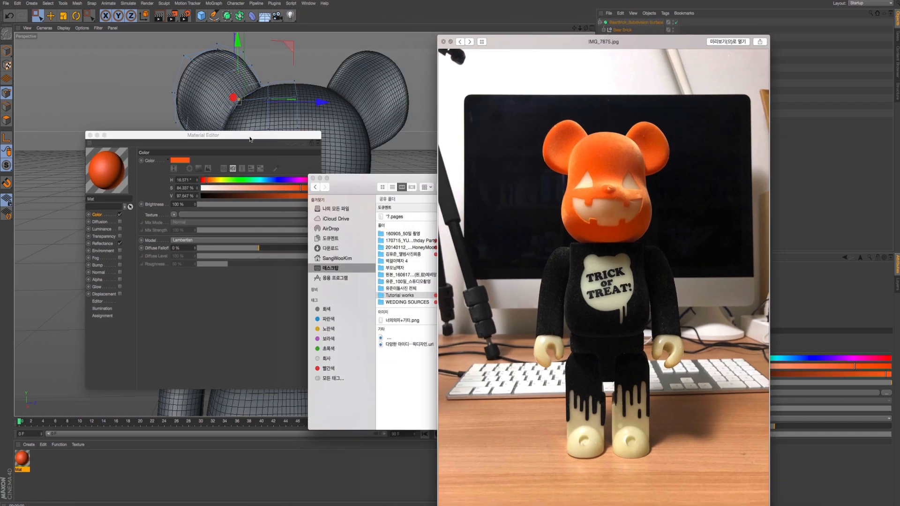
{"action": "left_click_drag", "start_coordinate": [250, 139], "coordinate": [477, 137]}
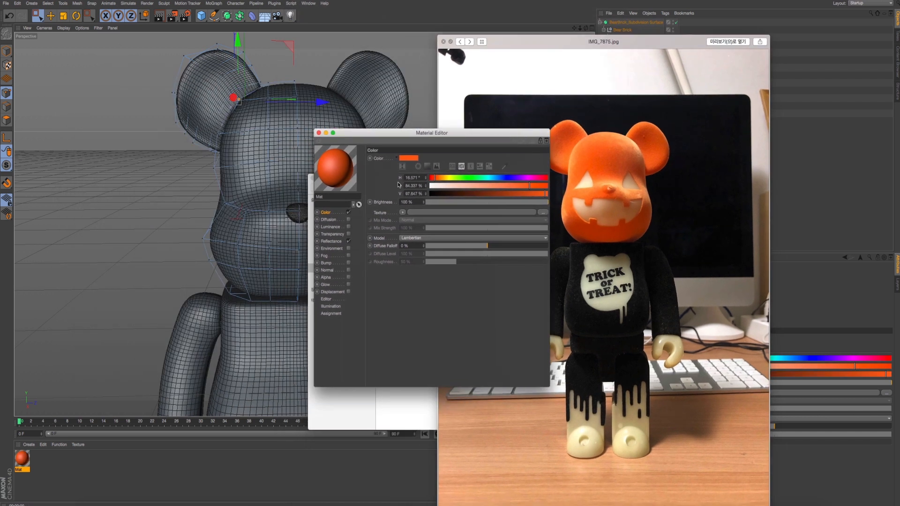
{"action": "left_click", "coordinate": [332, 241]}
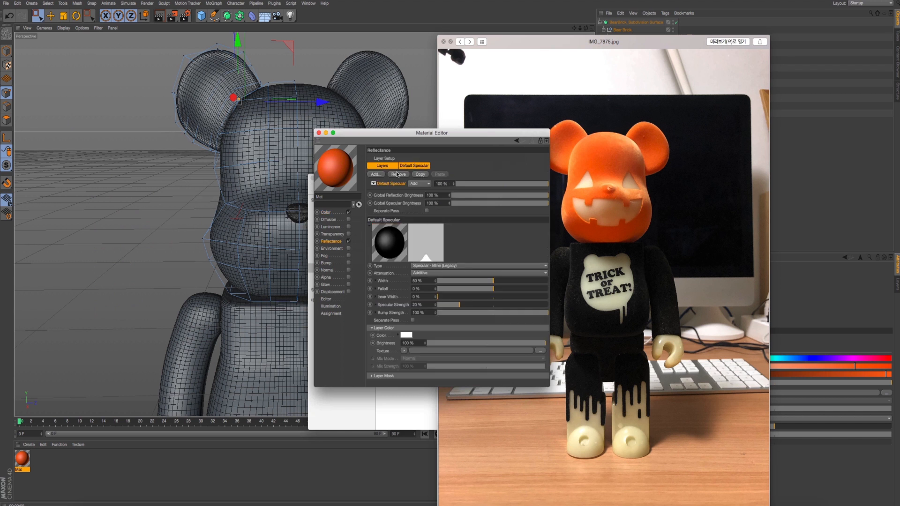
{"action": "left_click", "coordinate": [413, 167]}
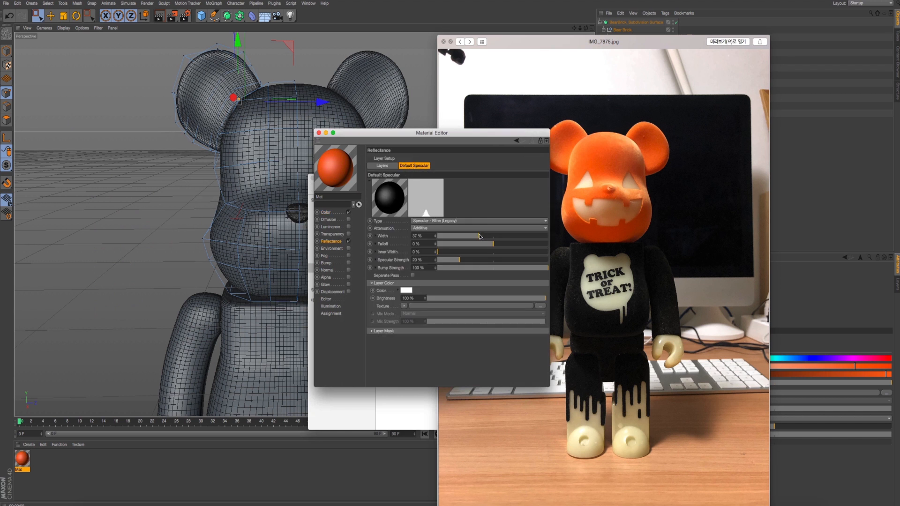
{"action": "left_click_drag", "start_coordinate": [486, 248], "coordinate": [451, 260]}
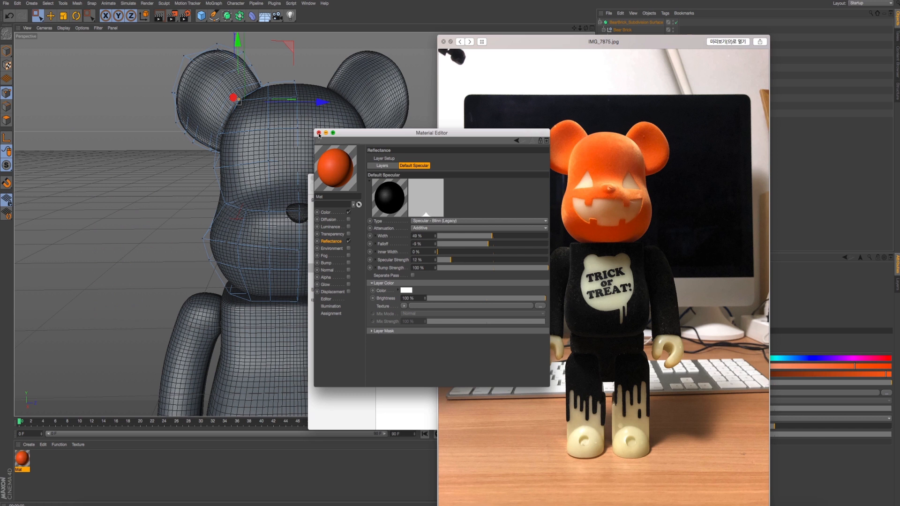
{"action": "left_click", "coordinate": [334, 212]}
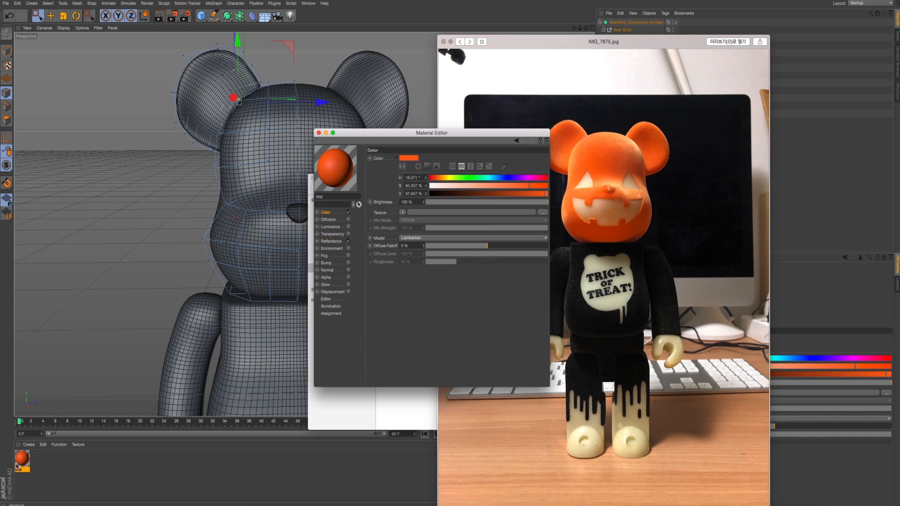
- Apply the orange Mat material to the bear's face object and copy it onto the nose
{"action": "left_click_drag", "start_coordinate": [17, 467], "coordinate": [623, 100]}
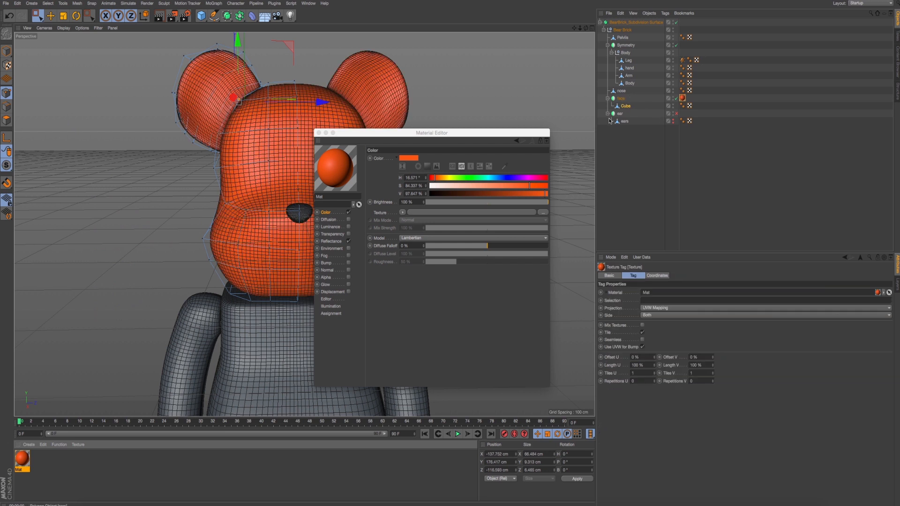
{"action": "left_click_drag", "start_coordinate": [682, 98], "coordinate": [623, 93], "text": "ctrl"}
{"action": "left_click_drag", "start_coordinate": [197, 185], "coordinate": [235, 194], "text": "alt"}
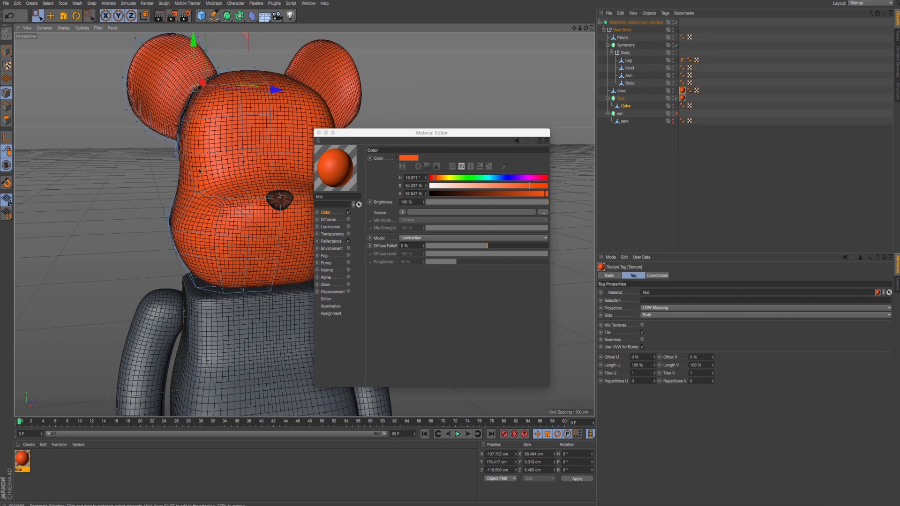
- Render a perspective preview of the orange head and compare it with the reference photo IMG_7875.jpg
{"action": "left_click", "coordinate": [51, 16]}
{"action": "scroll", "coordinate": [155, 154], "scroll_direction": "down", "scroll_amount": 3}
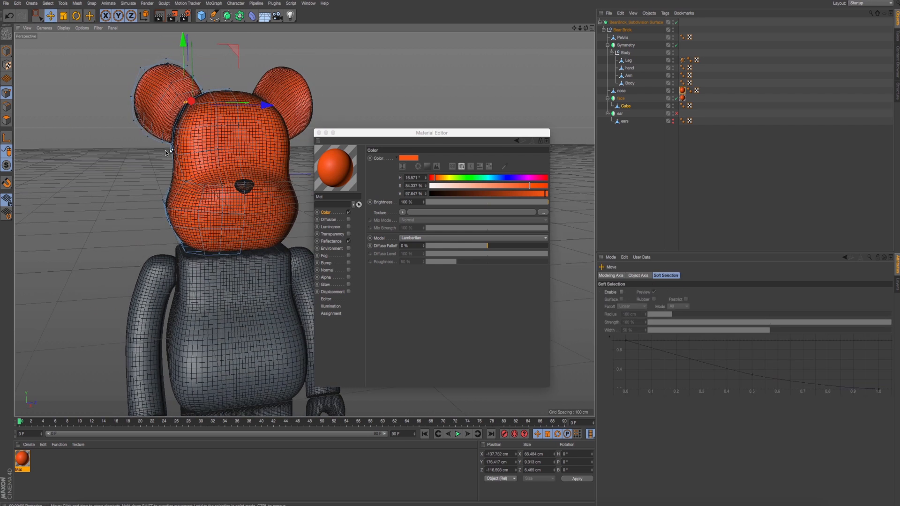
{"action": "key", "text": "super+r"}
{"action": "key", "text": "super+Tab"}
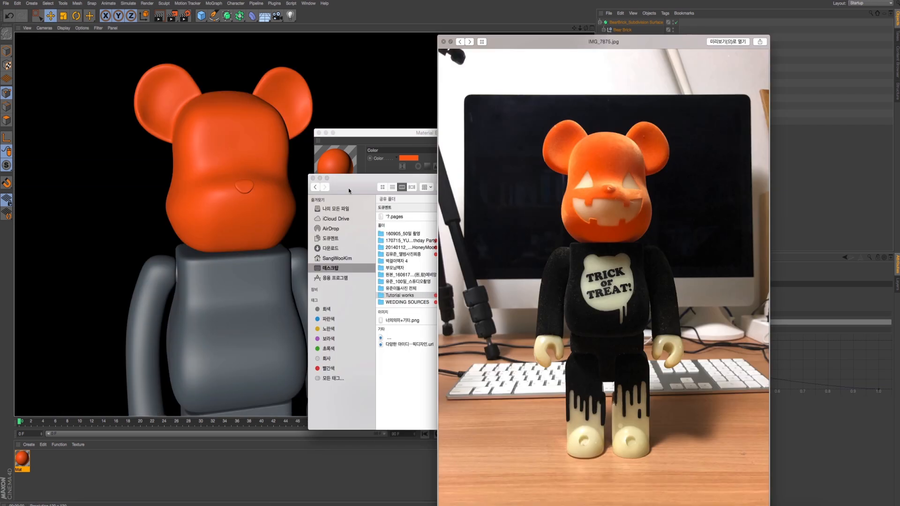
{"action": "key", "text": "super+Tab"}
- Lower the row of points across the head's lower cheek slightly in the right view, matching the reference photo
{"action": "left_click_drag", "start_coordinate": [225, 212], "coordinate": [214, 212], "text": "alt"}
{"action": "middle_click", "coordinate": [214, 211]}
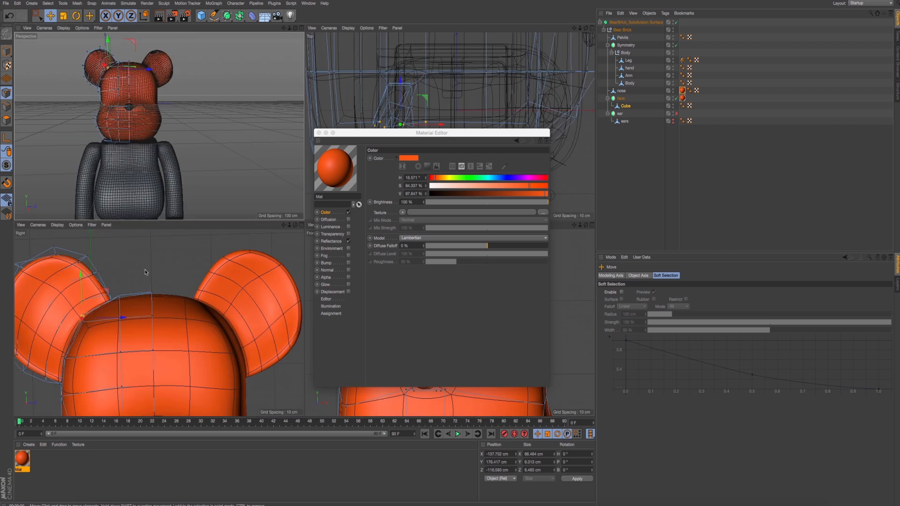
{"action": "middle_click_drag", "start_coordinate": [131, 392], "coordinate": [168, 261], "text": "alt"}
{"action": "middle_click", "coordinate": [183, 263]}
{"action": "scroll", "coordinate": [198, 238], "scroll_direction": "down", "scroll_amount": 4}
{"action": "key", "text": "super+Tab"}
{"action": "key", "text": "super+Tab"}
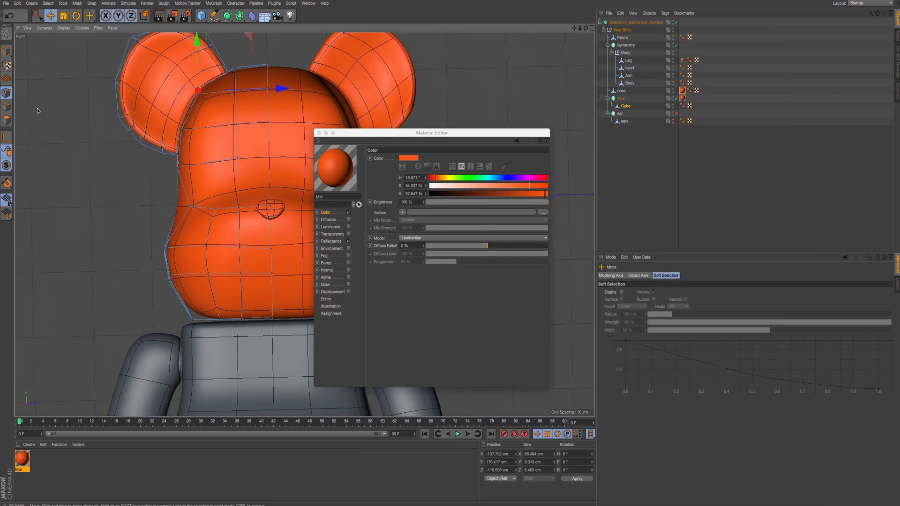
{"action": "middle_click_drag", "start_coordinate": [228, 256], "coordinate": [139, 253], "text": "alt"}
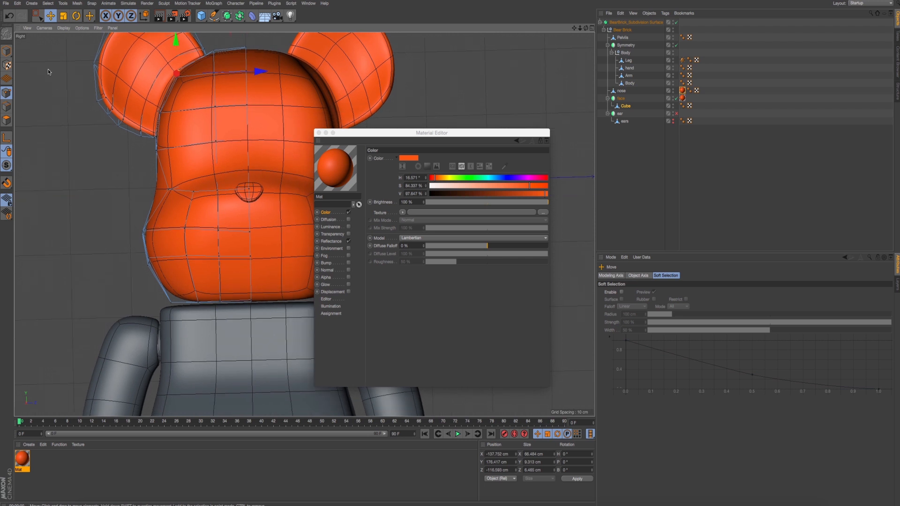
{"action": "left_click", "coordinate": [38, 16]}
{"action": "scroll", "coordinate": [199, 257], "scroll_direction": "up", "scroll_amount": 3}
{"action": "left_click_drag", "start_coordinate": [86, 235], "coordinate": [329, 302]}
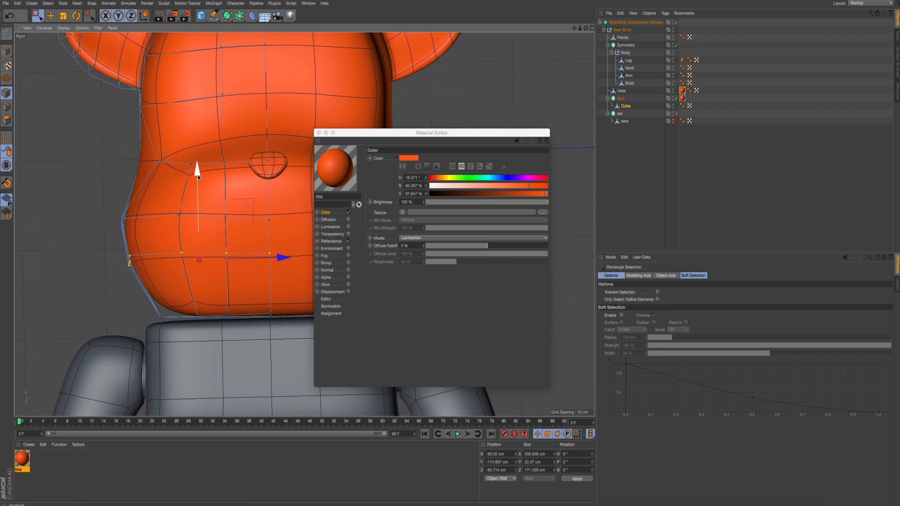
{"action": "left_click_drag", "start_coordinate": [197, 176], "coordinate": [197, 188]}
- Shift the outer points of the lower cheek outward to about Z -145.7 cm and render a preview
{"action": "left_click_drag", "start_coordinate": [107, 231], "coordinate": [237, 296]}
{"action": "left_click_drag", "start_coordinate": [261, 255], "coordinate": [257, 255]}
{"action": "left_click_drag", "start_coordinate": [104, 251], "coordinate": [231, 267]}
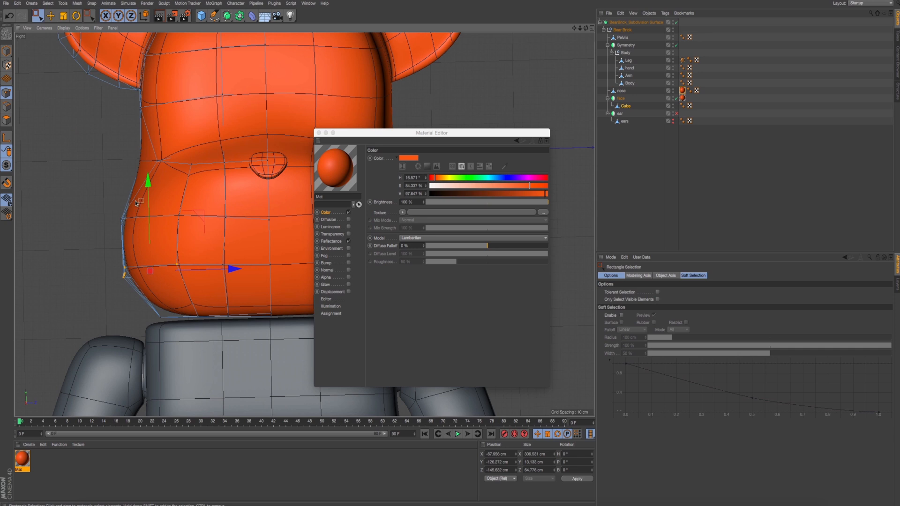
{"action": "key", "text": "ctrl+r"}
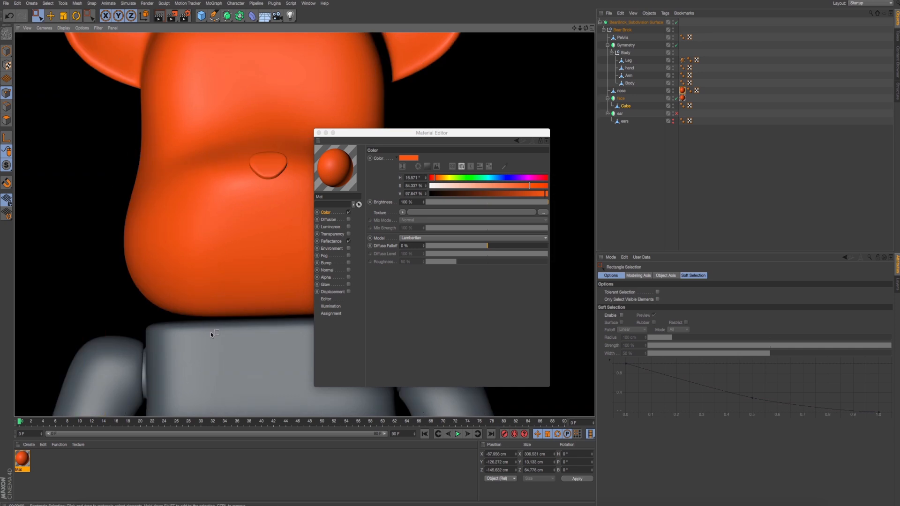
{"action": "middle_click", "coordinate": [210, 272]}
{"action": "middle_click", "coordinate": [210, 174]}
{"action": "mouse_move", "coordinate": [211, 187]}
{"action": "left_mouse_down", "text": "alt"}
{"action": "mouse_move", "coordinate": [237, 218]}
{"action": "mouse_move", "coordinate": [333, 206]}
{"action": "left_mouse_up", "text": "alt"}
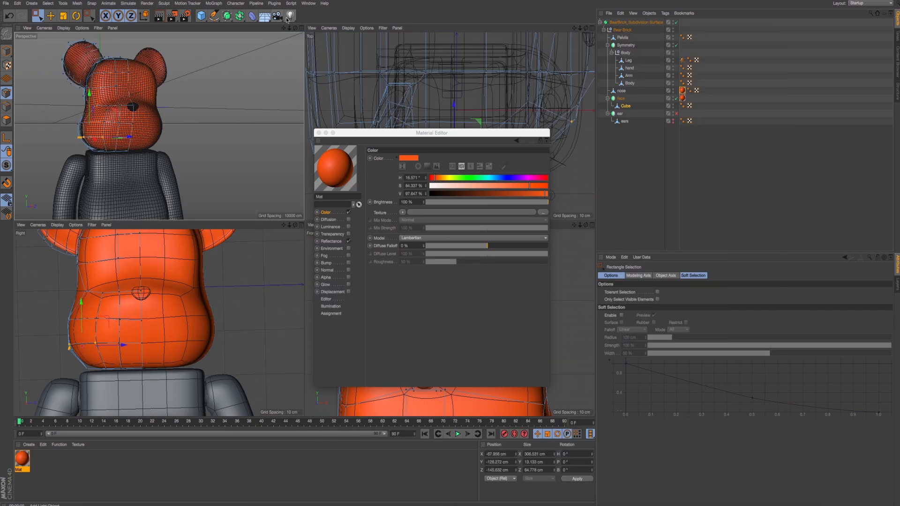
- Add a Light object to the scene
{"action": "left_click", "coordinate": [290, 15]}
{"action": "middle_click", "coordinate": [266, 102]}
{"action": "scroll", "coordinate": [212, 321], "scroll_direction": "down", "scroll_amount": 4}
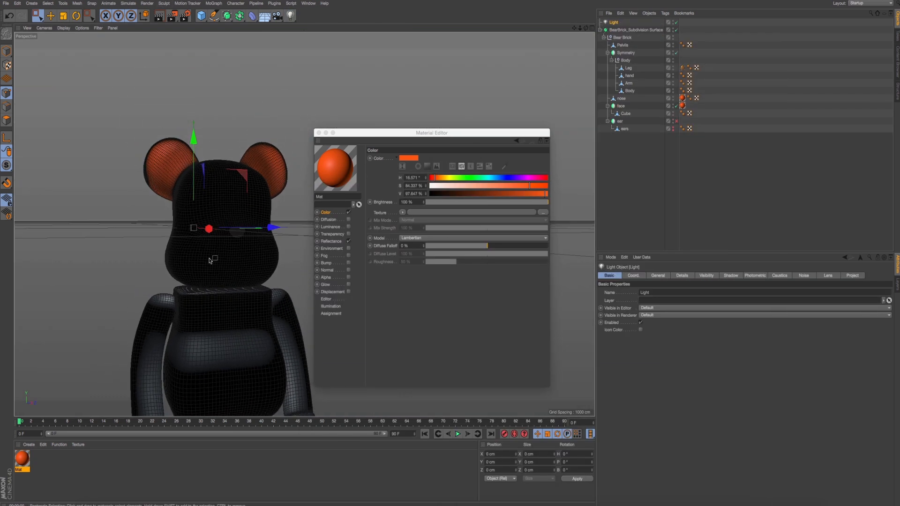
{"action": "left_click_drag", "start_coordinate": [213, 259], "coordinate": [305, 221], "text": "alt"}
{"action": "middle_click", "coordinate": [223, 279]}
{"action": "middle_click", "coordinate": [222, 279]}
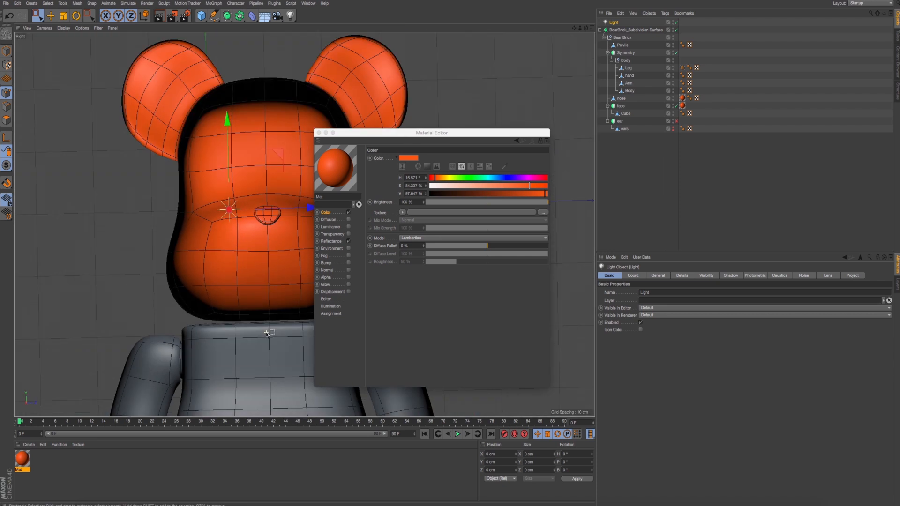
{"action": "scroll", "coordinate": [262, 305], "scroll_direction": "down", "scroll_amount": 12}
{"action": "middle_click_drag", "start_coordinate": [262, 296], "coordinate": [207, 215], "text": "alt"}
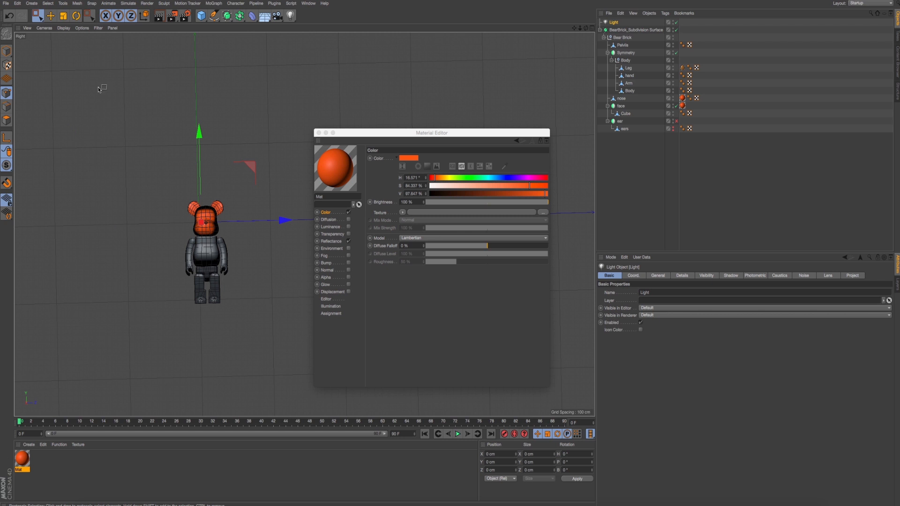
{"action": "left_click", "coordinate": [60, 28]}
{"action": "mouse_move", "coordinate": [45, 28]}
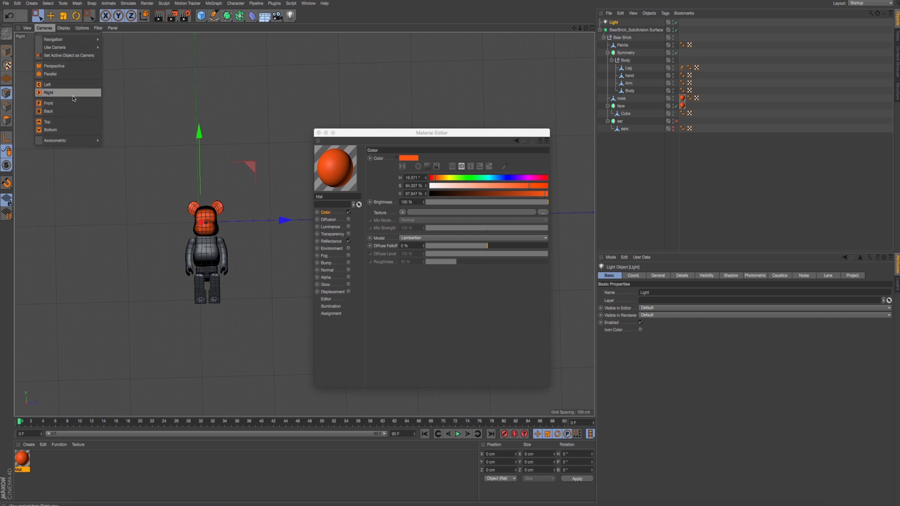
{"action": "left_click", "coordinate": [70, 85]}
{"action": "left_click", "coordinate": [50, 31]}
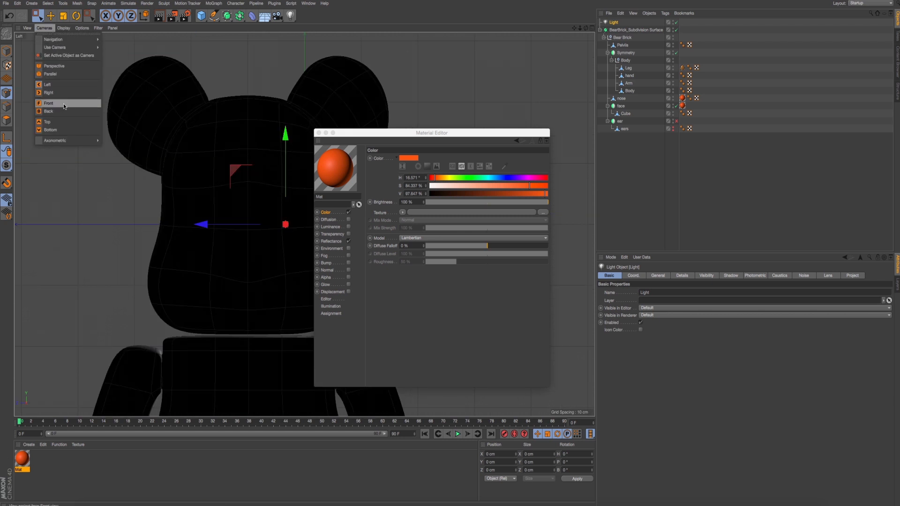
{"action": "left_click", "coordinate": [67, 94]}
- Raise the light about 4600 cm above the figure in the right view
{"action": "middle_click", "coordinate": [177, 243]}
{"action": "middle_click", "coordinate": [178, 244]}
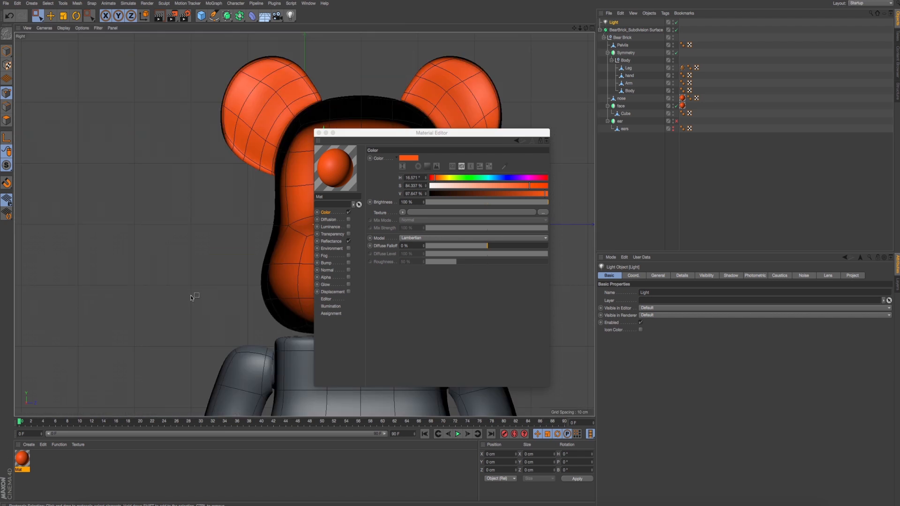
{"action": "scroll", "coordinate": [202, 211], "scroll_direction": "down", "scroll_amount": 5}
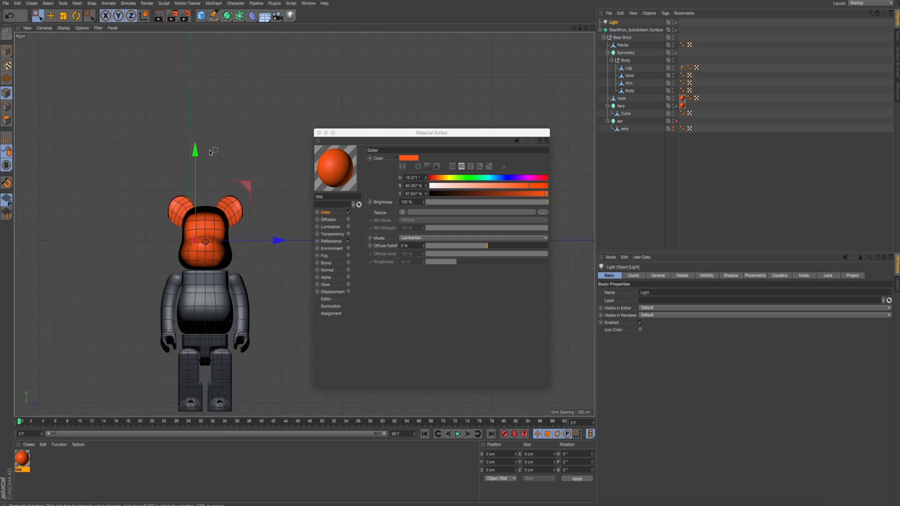
{"action": "left_click", "coordinate": [39, 17]}
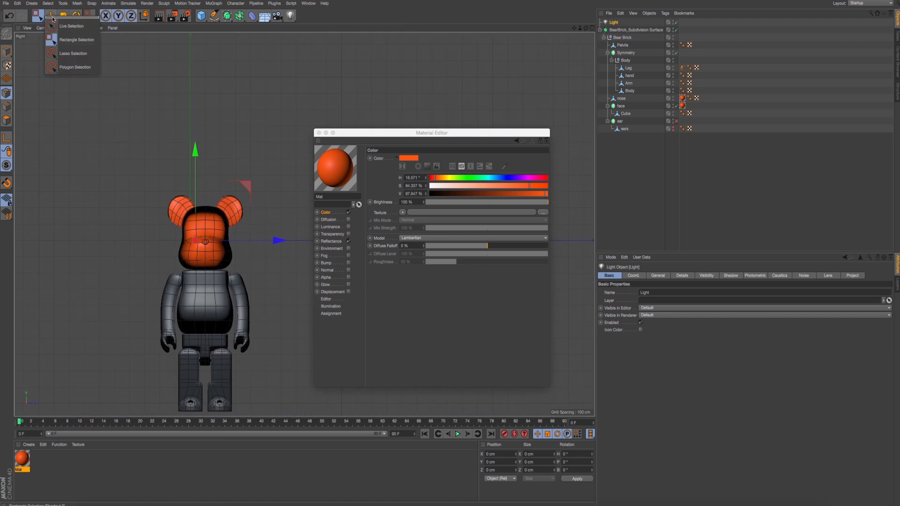
{"action": "left_click", "coordinate": [49, 14]}
{"action": "left_click", "coordinate": [50, 16]}
{"action": "scroll", "coordinate": [189, 229], "scroll_direction": "down", "scroll_amount": 12}
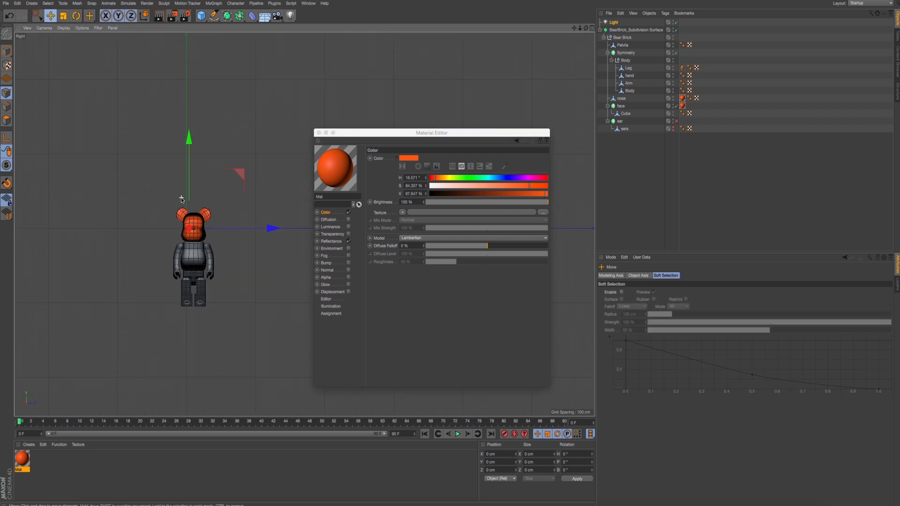
{"action": "left_click_drag", "start_coordinate": [245, 176], "coordinate": [249, 93]}
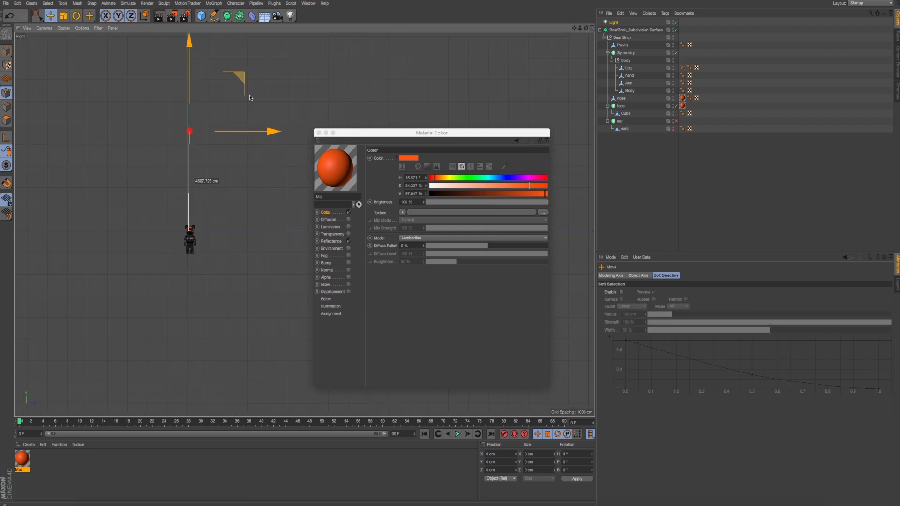
- Move the light forward and slightly down in the front view so it sits in front of the face
{"action": "middle_click", "coordinate": [249, 96]}
{"action": "middle_click", "coordinate": [360, 390]}
{"action": "scroll", "coordinate": [234, 230], "scroll_direction": "down", "scroll_amount": 10}
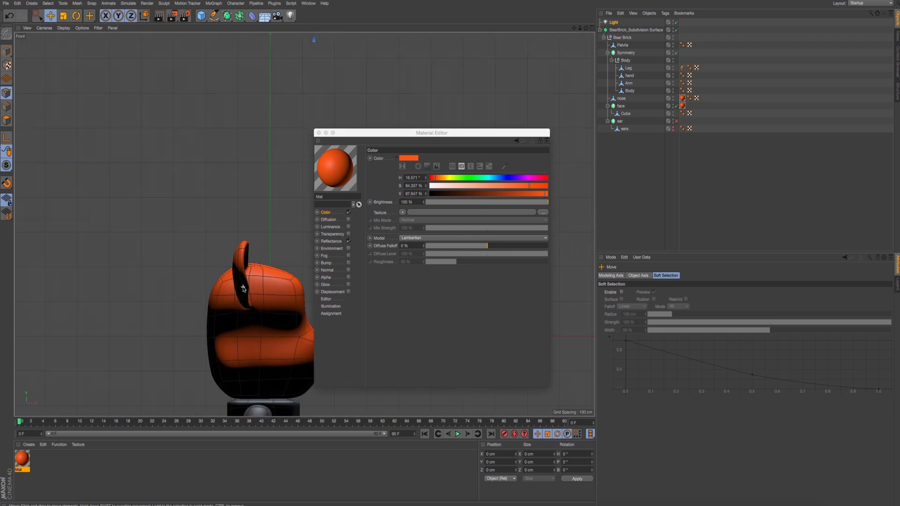
{"action": "scroll", "coordinate": [235, 230], "scroll_direction": "down", "scroll_amount": 1}
{"action": "middle_click_drag", "start_coordinate": [235, 231], "coordinate": [159, 275], "text": "alt"}
{"action": "left_click_drag", "start_coordinate": [239, 131], "coordinate": [313, 162]}
- Set the light's shadow type to Shadow Maps (Soft)
{"action": "middle_click", "coordinate": [188, 138]}
{"action": "middle_click", "coordinate": [189, 138]}
{"action": "left_click", "coordinate": [325, 284]}
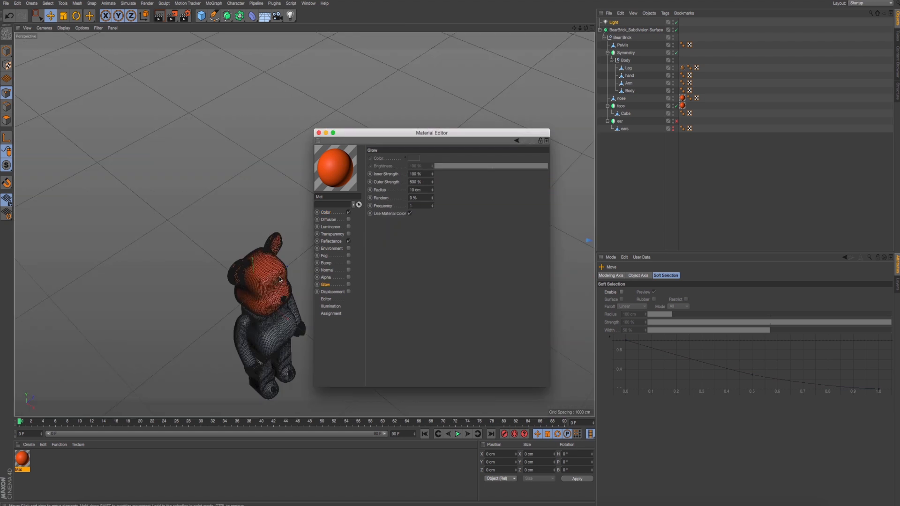
{"action": "left_click_drag", "start_coordinate": [295, 356], "coordinate": [256, 370], "text": "alt"}
{"action": "middle_click_drag", "start_coordinate": [256, 370], "coordinate": [238, 260], "text": "alt"}
{"action": "scroll", "coordinate": [237, 261], "scroll_direction": "up", "scroll_amount": 5}
{"action": "left_click_drag", "start_coordinate": [238, 260], "coordinate": [277, 224], "text": "alt"}
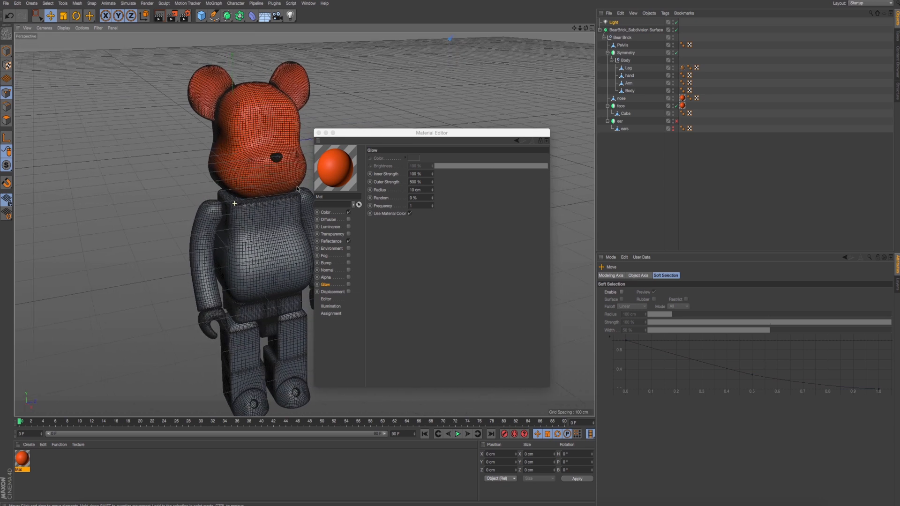
{"action": "left_click", "coordinate": [615, 23]}
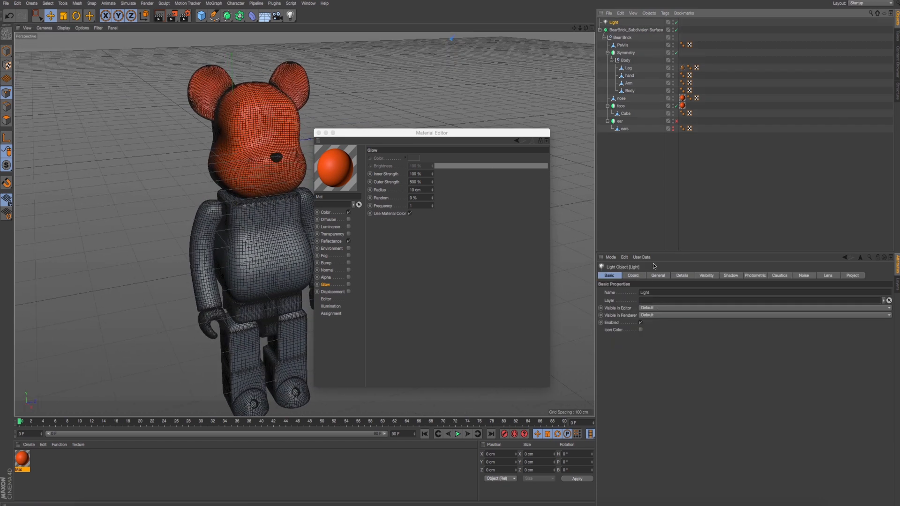
{"action": "left_click", "coordinate": [662, 276]}
{"action": "left_click", "coordinate": [650, 351]}
{"action": "left_click", "coordinate": [647, 363]}
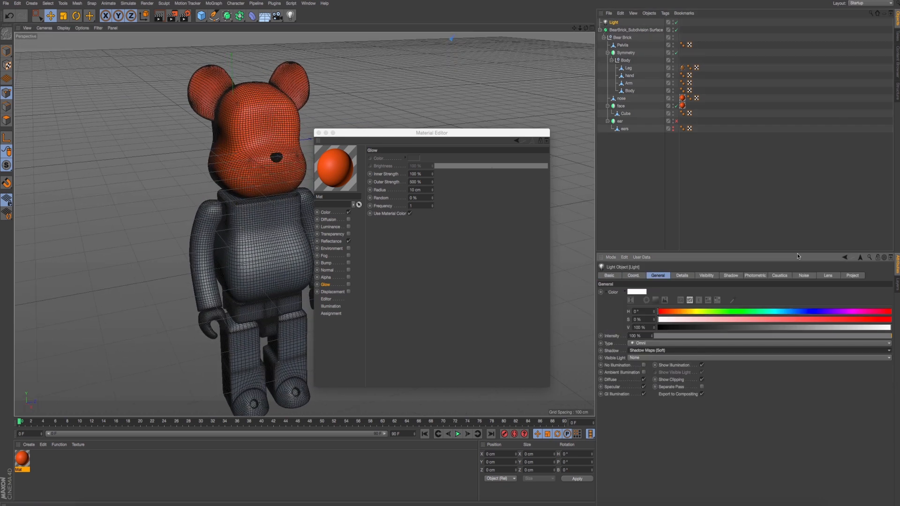
- Set the light's shadow map to 1250x1250 and its sample radius to 8
{"action": "left_click", "coordinate": [731, 276]}
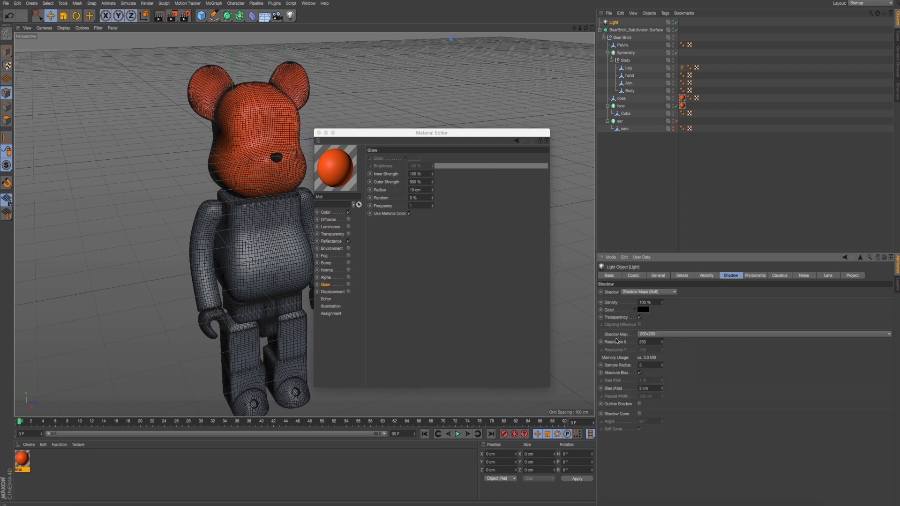
{"action": "left_click", "coordinate": [650, 334]}
{"action": "left_click", "coordinate": [660, 372]}
{"action": "type", "text": "6"}
- Close the Material Editor and render a perspective preview of the lit figure
{"action": "left_click", "coordinate": [319, 133]}
{"action": "key", "text": "ctrl+r"}
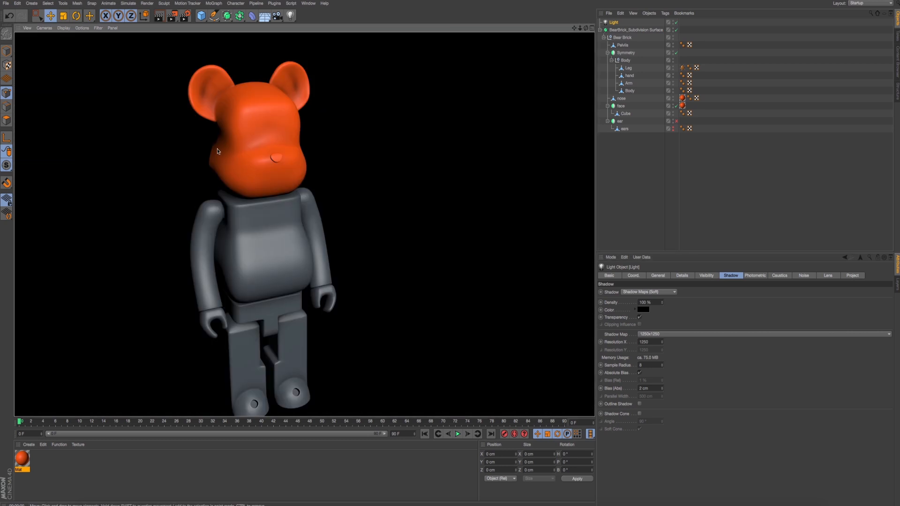
{"action": "left_click_drag", "start_coordinate": [259, 123], "coordinate": [251, 116], "text": "alt"}
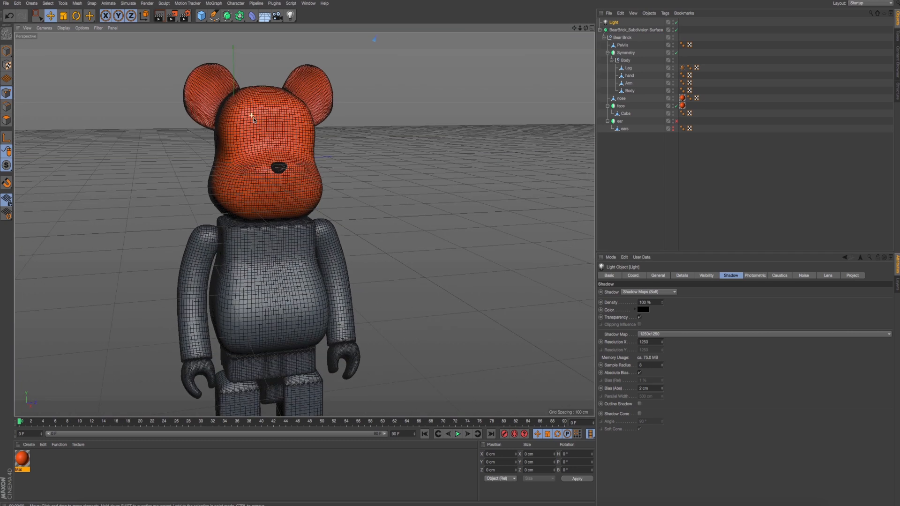
- Render a perspective preview of the lit bear's head and upper body from the front
{"action": "right_click_drag", "start_coordinate": [251, 116], "coordinate": [349, 229], "text": "alt"}
{"action": "left_click_drag", "start_coordinate": [349, 229], "coordinate": [331, 144], "text": "alt"}
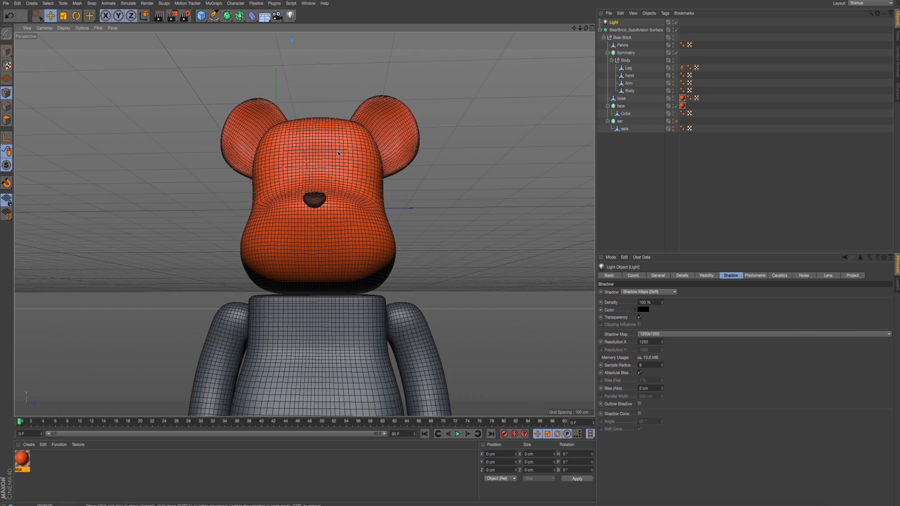
{"action": "key", "text": "ctrl+r"}
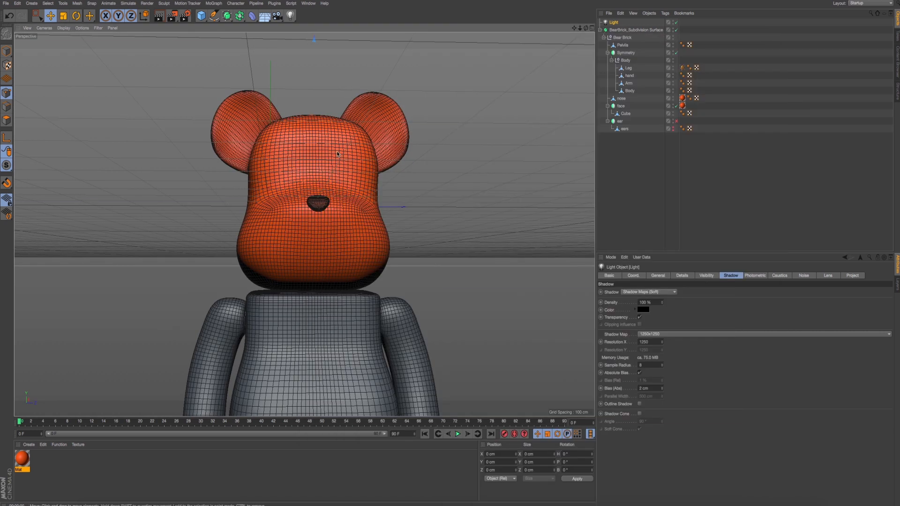
{"action": "scroll", "coordinate": [279, 171], "scroll_direction": "down", "scroll_amount": 10}
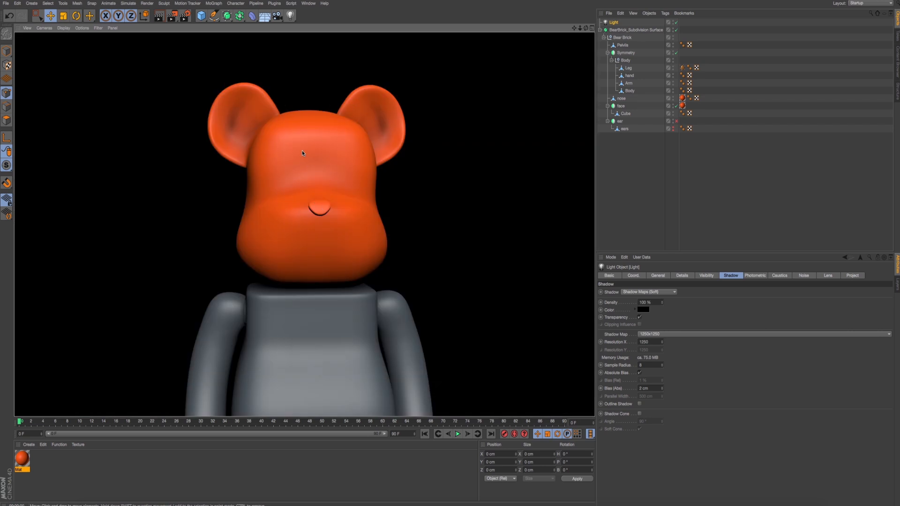
{"action": "left_click_drag", "start_coordinate": [306, 160], "coordinate": [323, 168], "text": "alt"}
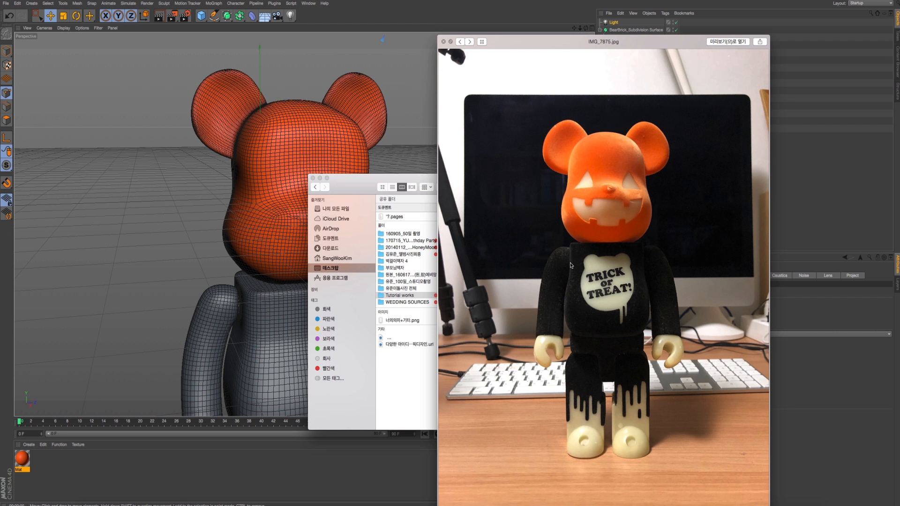
- Position the reference photo IMG_7875.jpg beside the 3D model to compare the bear's head and face details
{"action": "left_click_drag", "start_coordinate": [569, 260], "coordinate": [567, 249]}
{"action": "left_click_drag", "start_coordinate": [539, 30], "coordinate": [526, 20]}
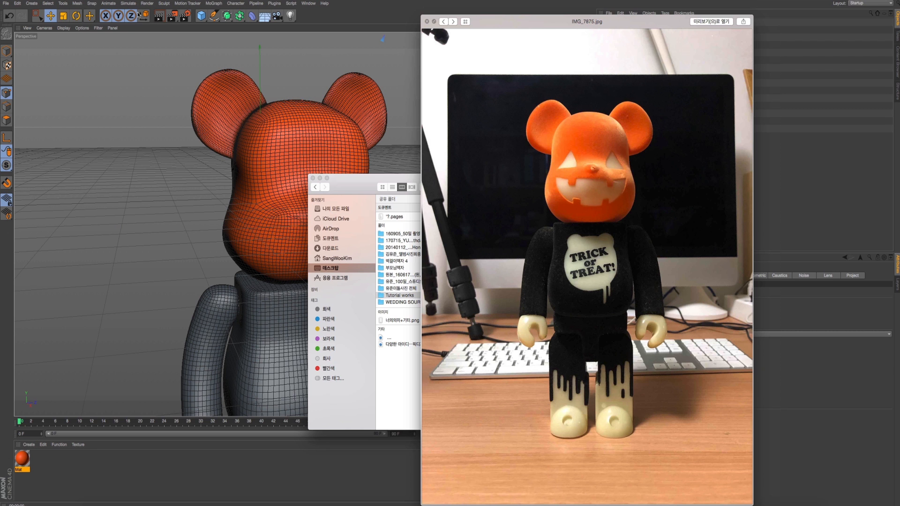
{"action": "left_click", "coordinate": [76, 0]}
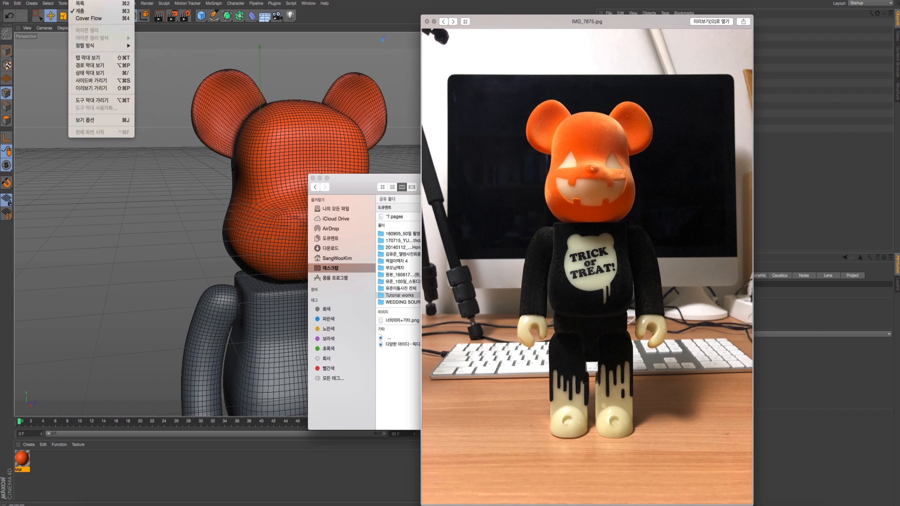
{"action": "mouse_move", "coordinate": [63, 0]}
{"action": "left_click", "coordinate": [448, 0]}
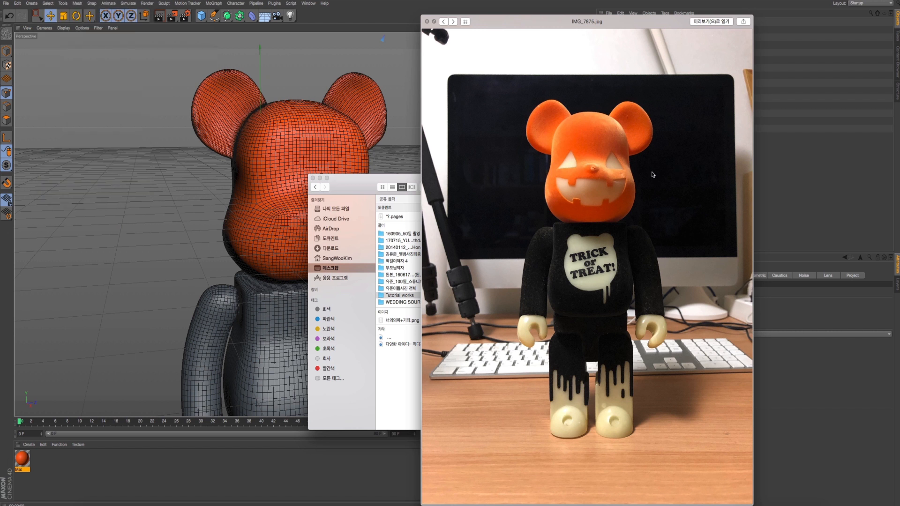
{"action": "left_click_drag", "start_coordinate": [547, 29], "coordinate": [527, 29]}
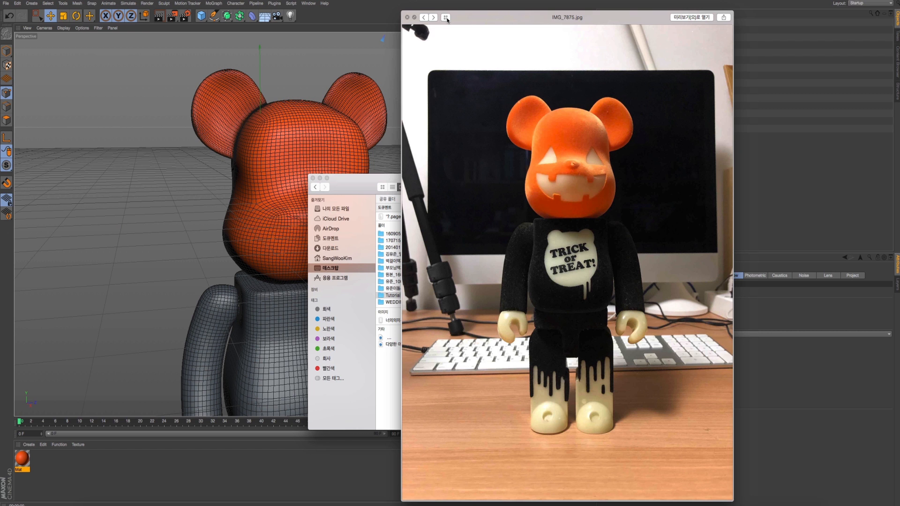
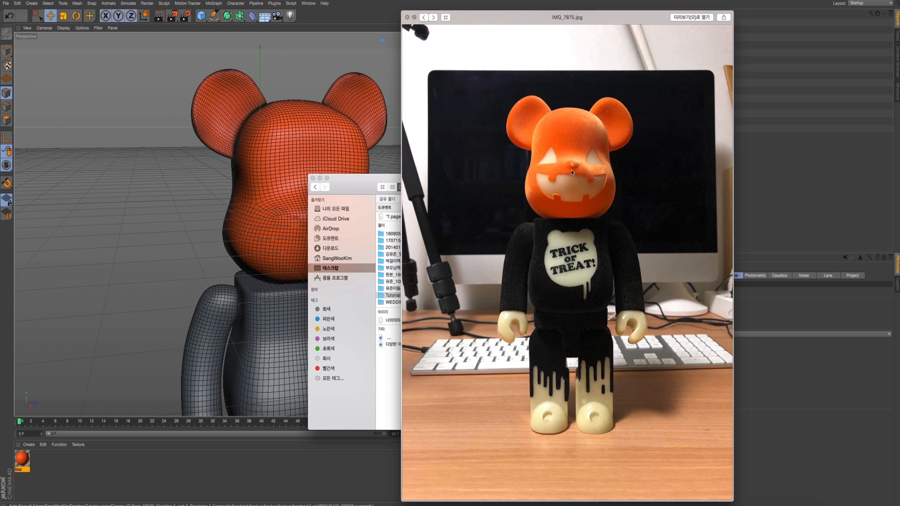
- Compare the orange head with reference photo IMG_7875.jpg, moving the photo clear of the model, and return to Cinema 4D
{"action": "left_click", "coordinate": [296, 150]}
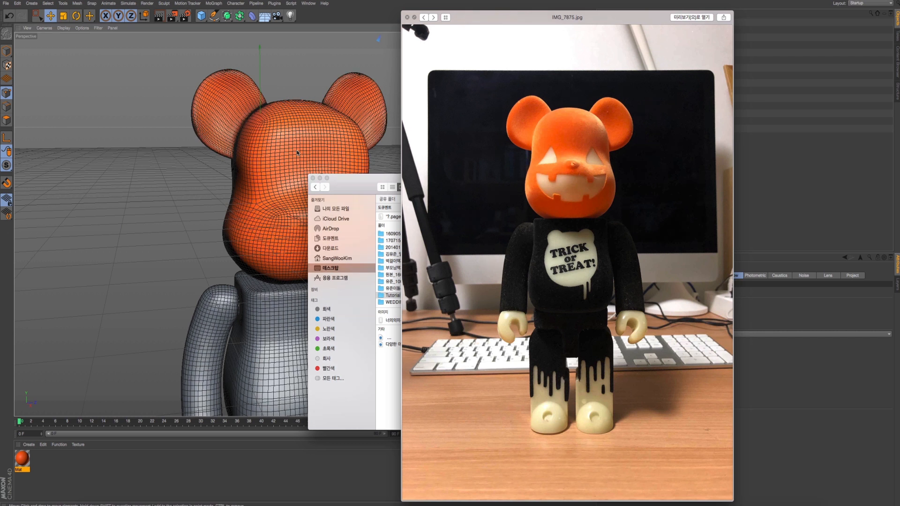
{"action": "middle_click_drag", "start_coordinate": [291, 146], "coordinate": [269, 138], "text": "alt"}
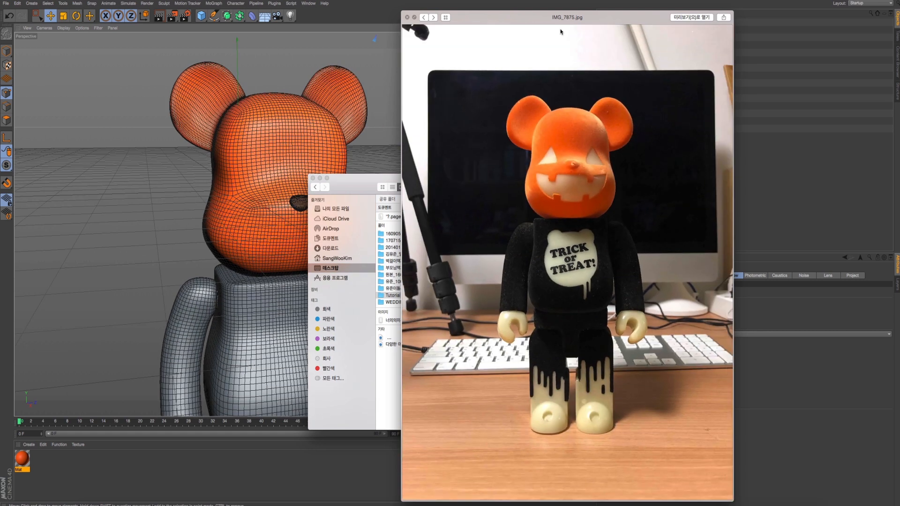
{"action": "left_click_drag", "start_coordinate": [562, 23], "coordinate": [622, 102]}
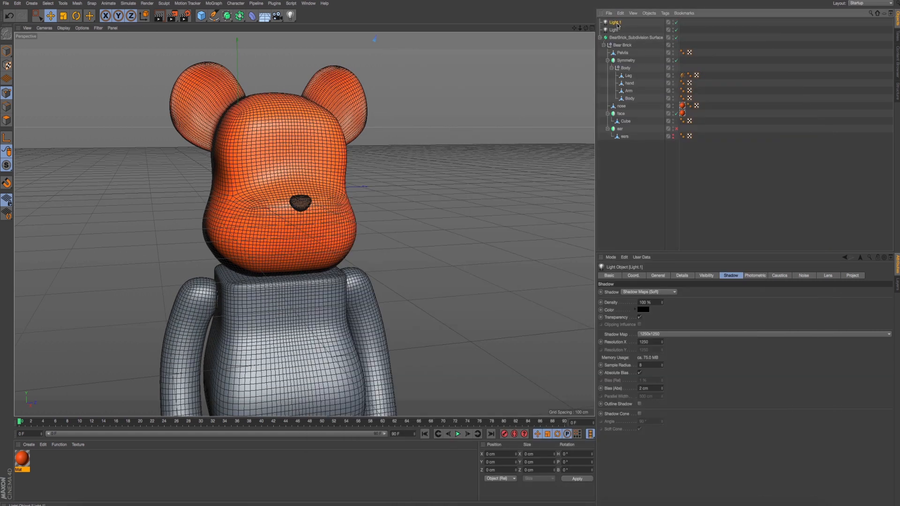
{"action": "left_click", "coordinate": [550, 66]}
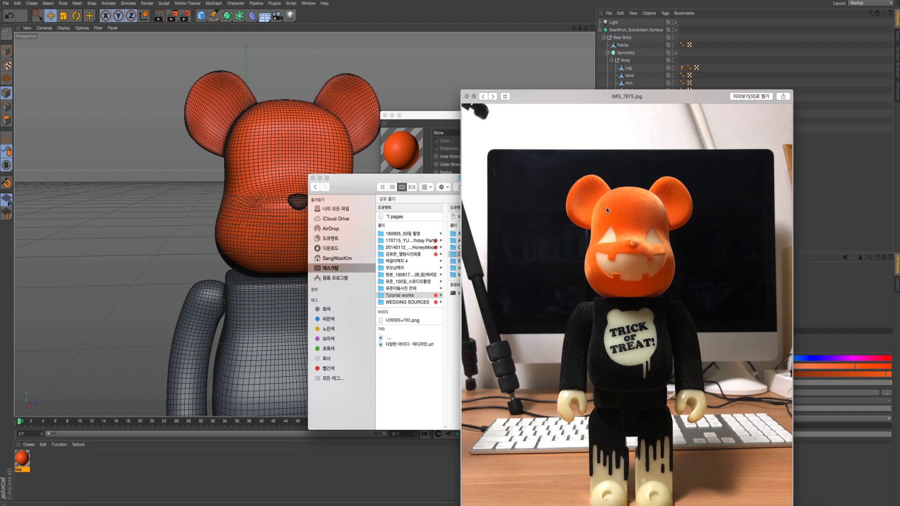
{"action": "key", "text": "super+Tab"}
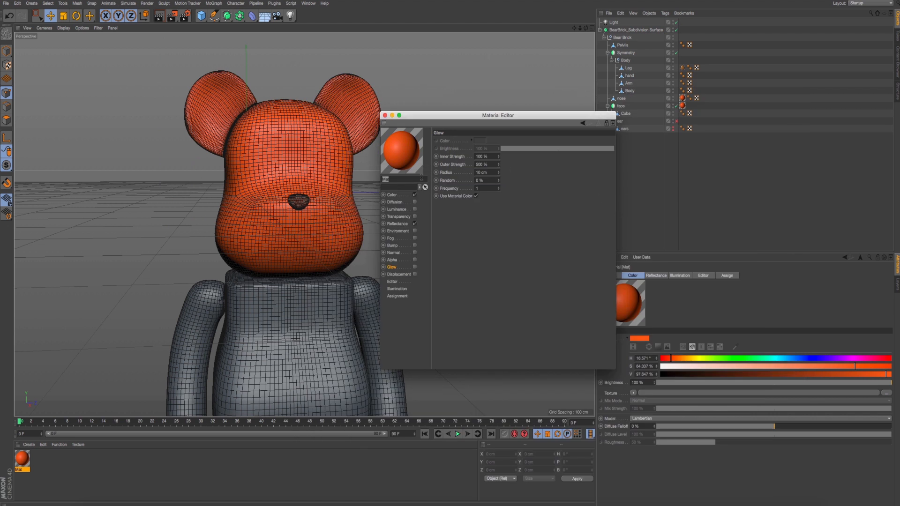
- Enable the orange material's Luminance channel and load a Fresnel shader as its texture
{"action": "left_click", "coordinate": [406, 217]}
{"action": "left_click", "coordinate": [403, 195]}
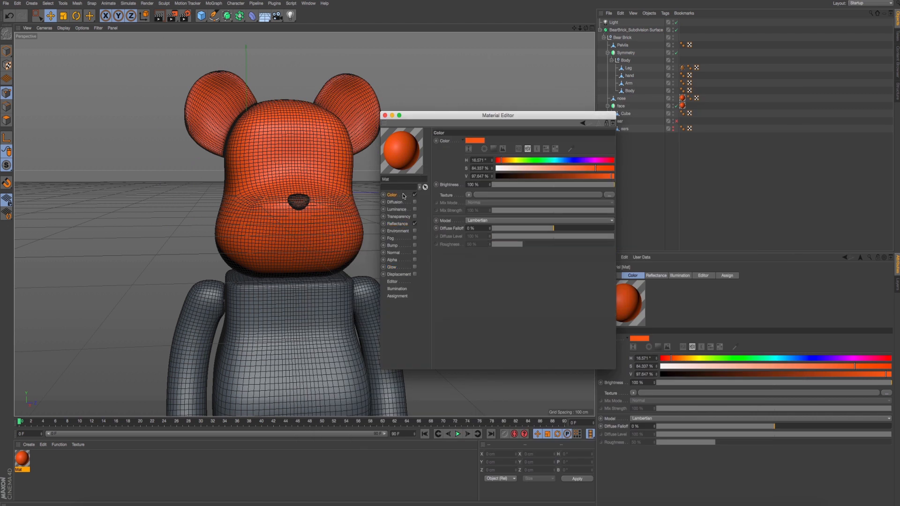
{"action": "left_click", "coordinate": [414, 211]}
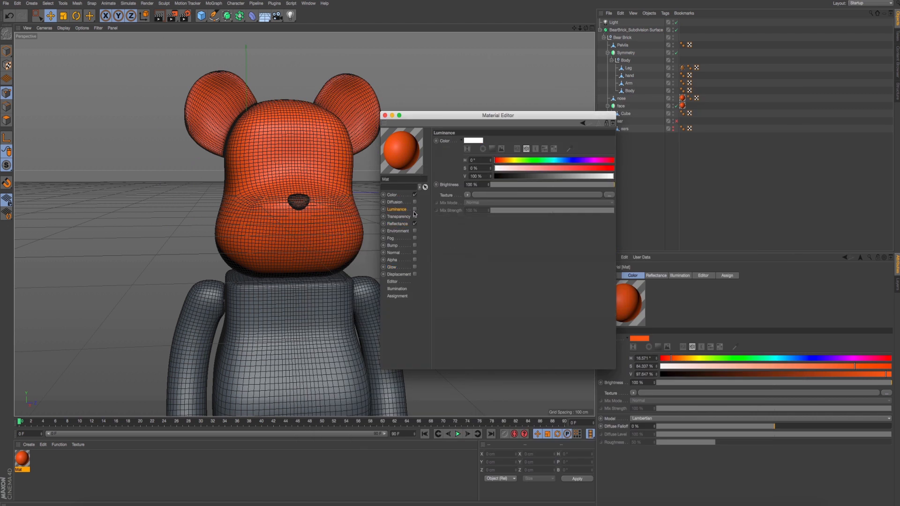
{"action": "left_click", "coordinate": [414, 209]}
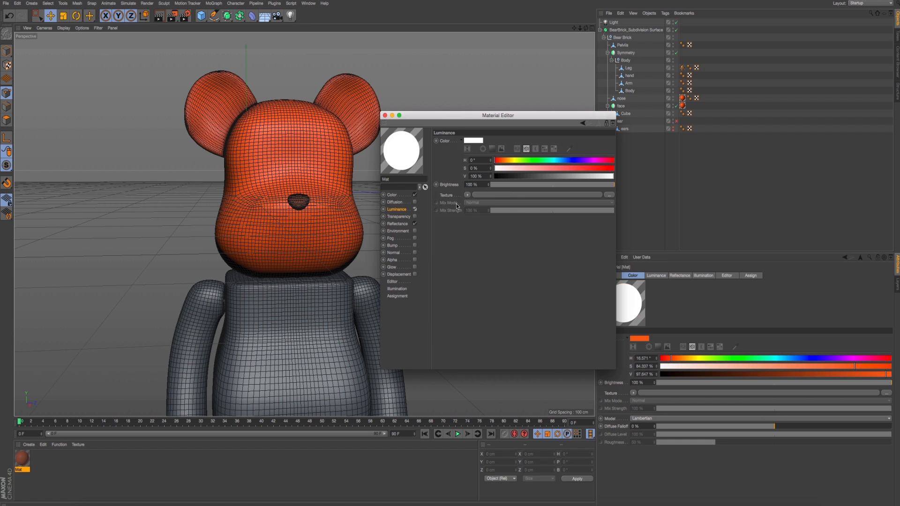
{"action": "left_click", "coordinate": [468, 194]}
{"action": "left_click", "coordinate": [485, 273]}
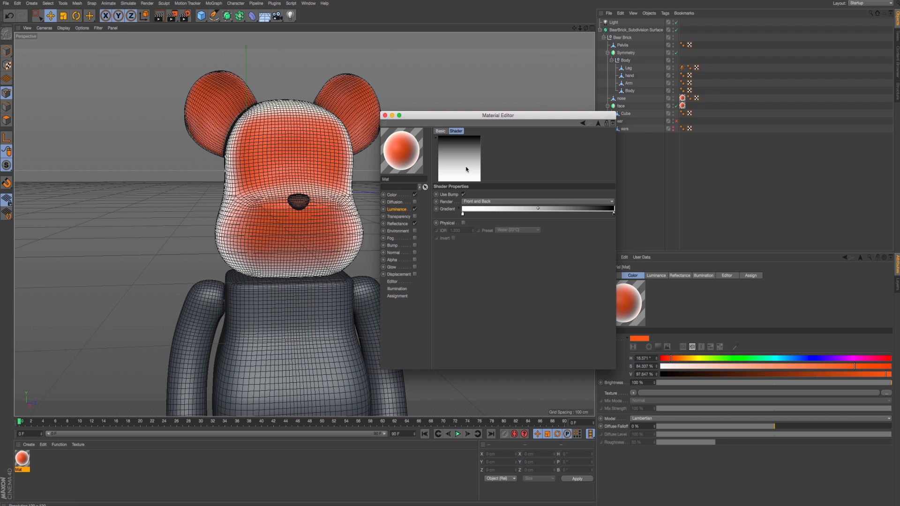
{"action": "double_click", "coordinate": [462, 215]}
{"action": "left_click", "coordinate": [452, 242]}
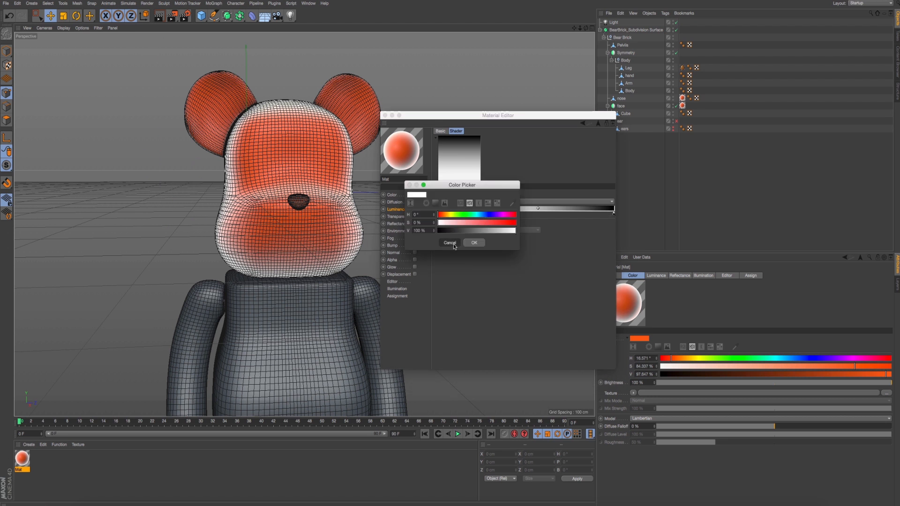
{"action": "left_click", "coordinate": [406, 210]}
{"action": "left_click", "coordinate": [468, 209]}
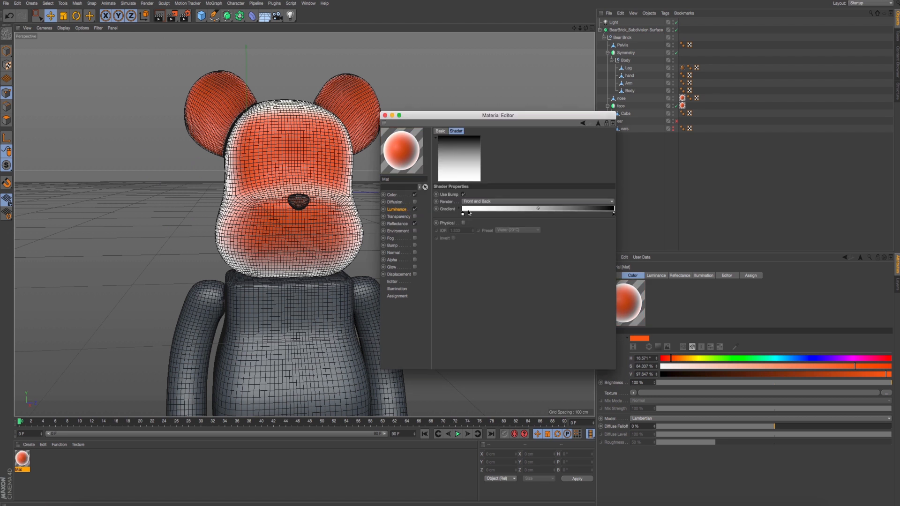
{"action": "double_click", "coordinate": [462, 215]}
{"action": "left_click_drag", "start_coordinate": [464, 223], "coordinate": [488, 230]}
{"action": "left_click", "coordinate": [445, 215]}
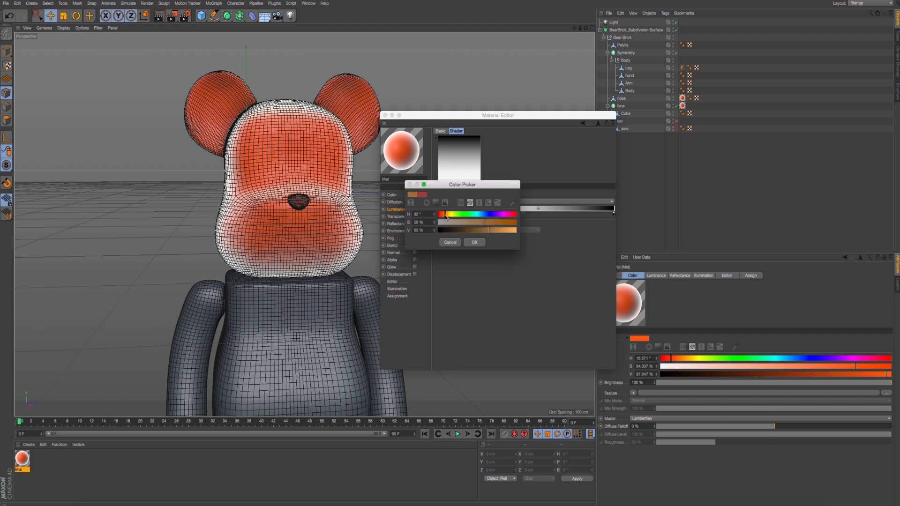
{"action": "left_click", "coordinate": [449, 243]}
{"action": "left_click", "coordinate": [396, 195]}
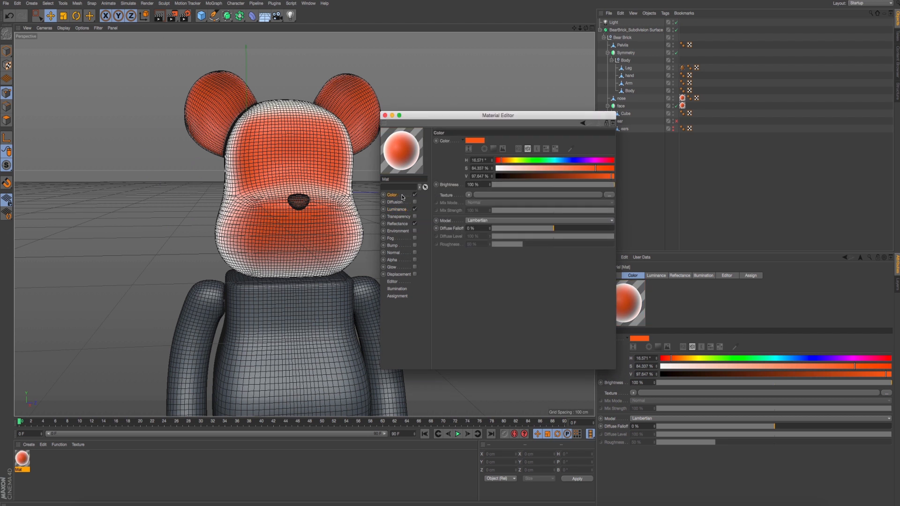
{"action": "right_click", "coordinate": [448, 142]}
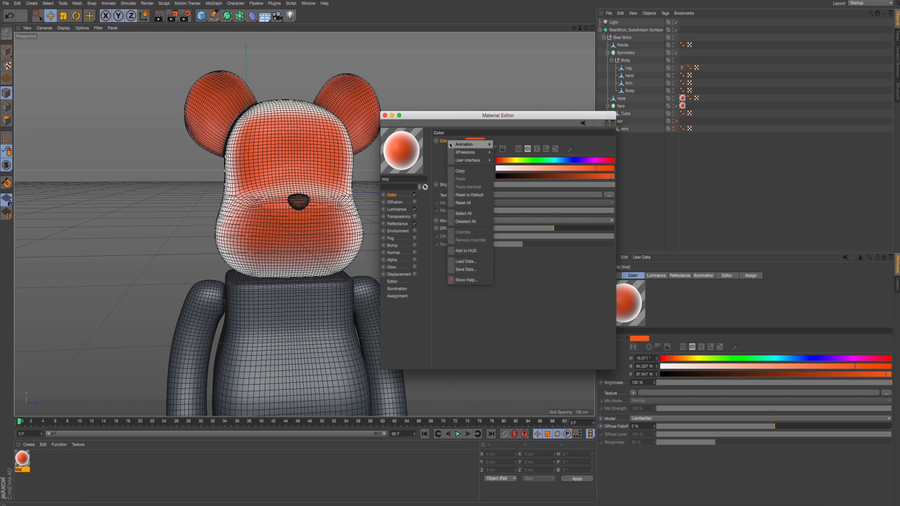
{"action": "left_click", "coordinate": [397, 209]}
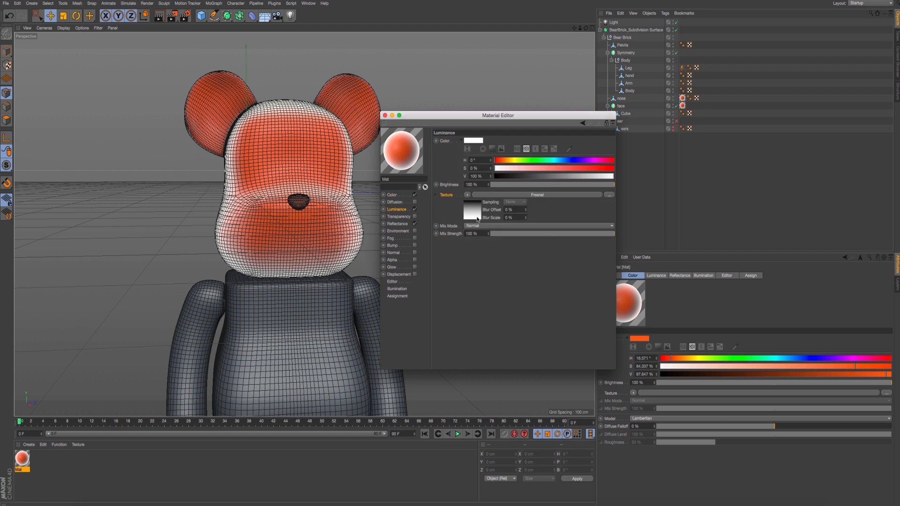
{"action": "left_click", "coordinate": [476, 194]}
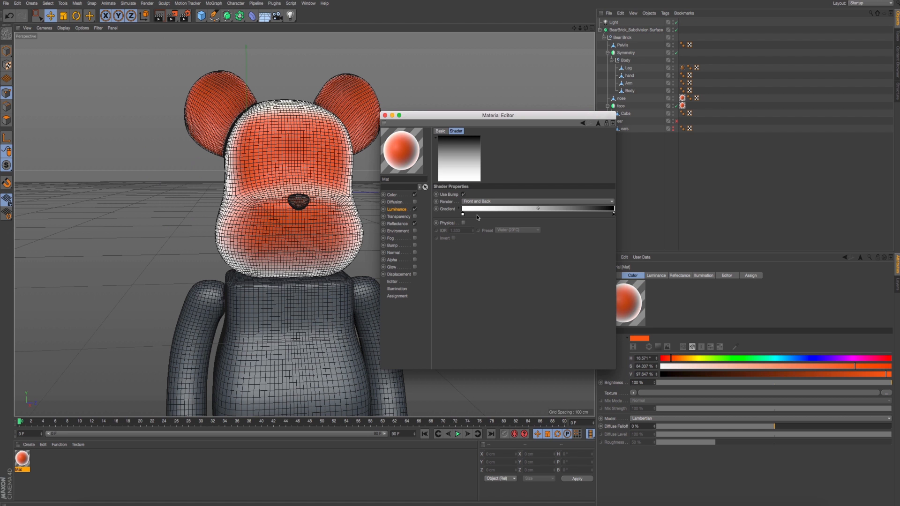
{"action": "double_click", "coordinate": [463, 215]}
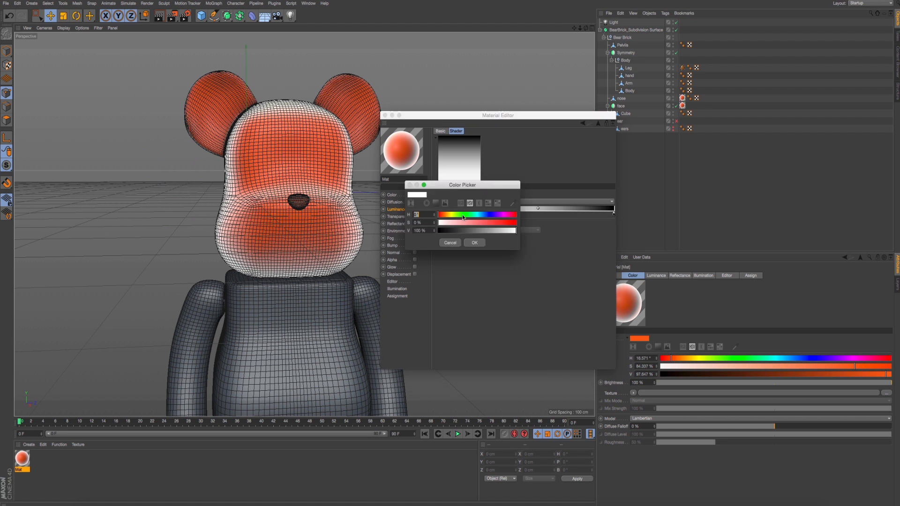
{"action": "left_click", "coordinate": [453, 243]}
{"action": "right_click", "coordinate": [462, 214]}
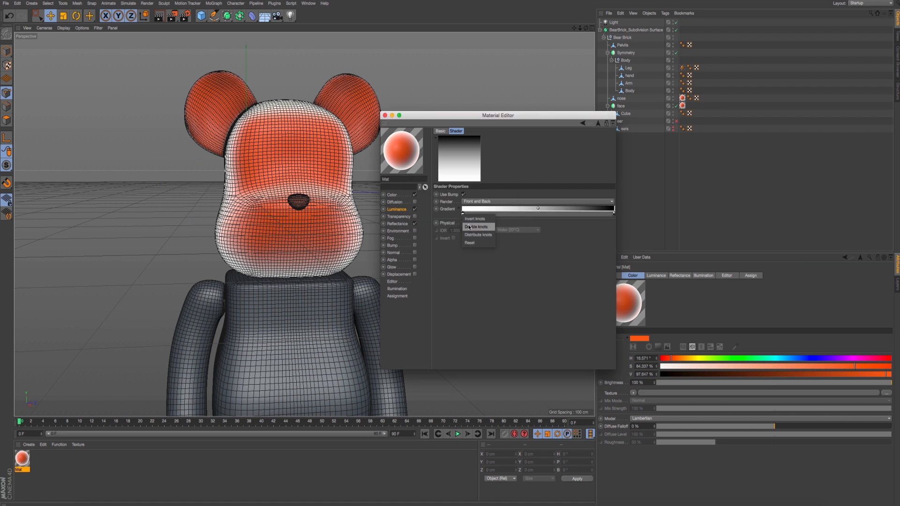
{"action": "left_click", "coordinate": [511, 260]}
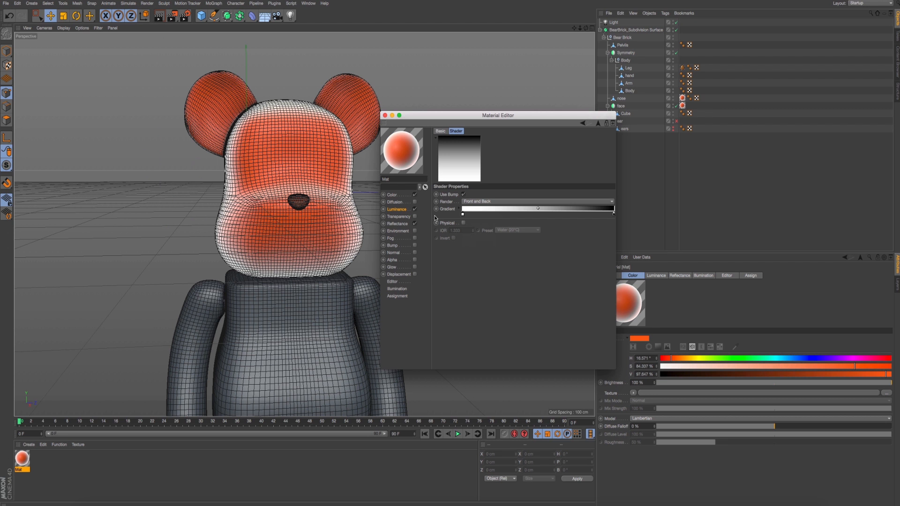
{"action": "left_click_drag", "start_coordinate": [303, 206], "coordinate": [323, 216], "text": "alt"}
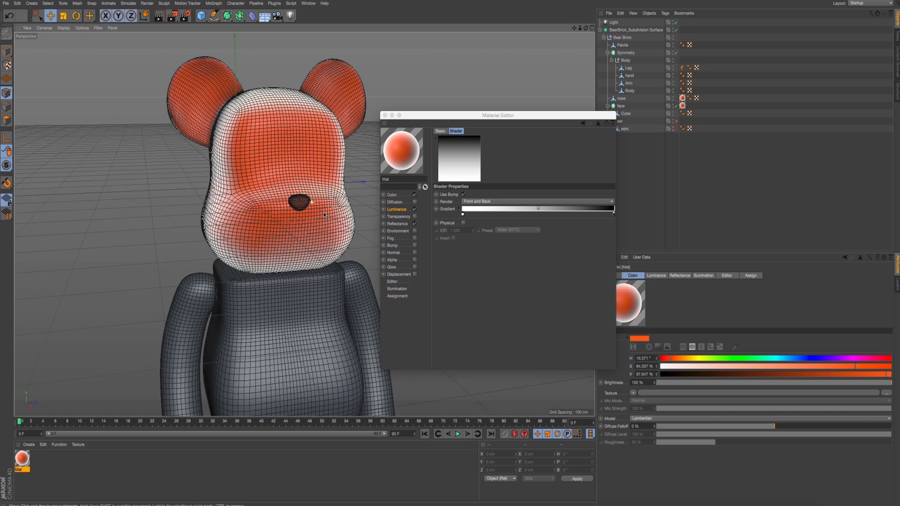
{"action": "scroll", "coordinate": [303, 206], "scroll_direction": "up", "scroll_amount": 3}
{"action": "middle_click_drag", "start_coordinate": [302, 207], "coordinate": [324, 213], "text": "alt"}
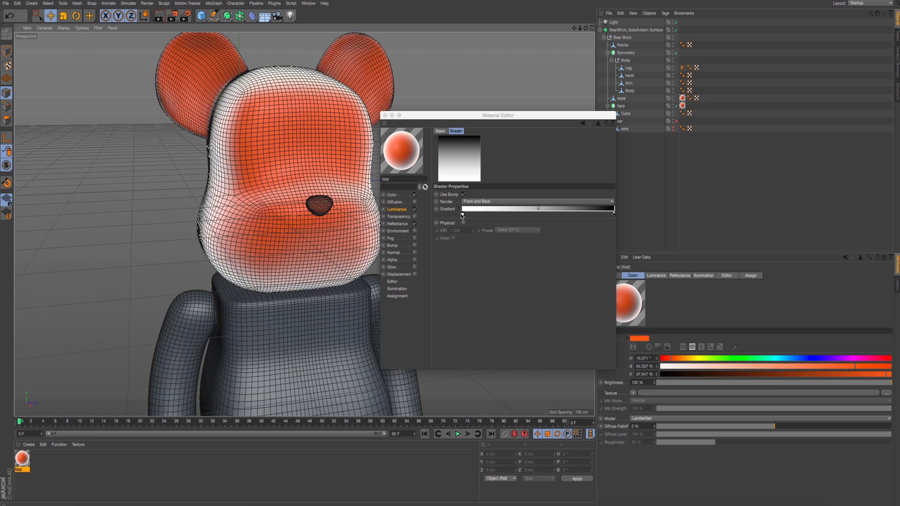
{"action": "double_click", "coordinate": [462, 215]}
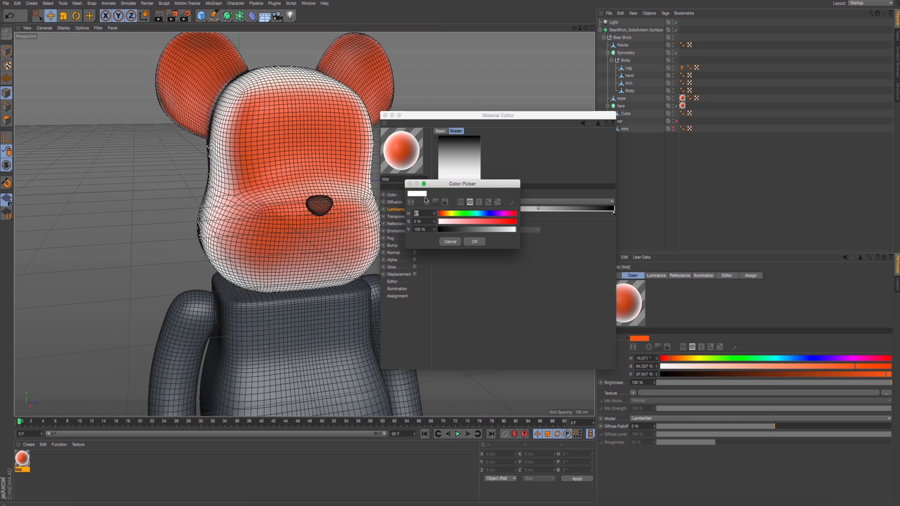
{"action": "left_click", "coordinate": [474, 241]}
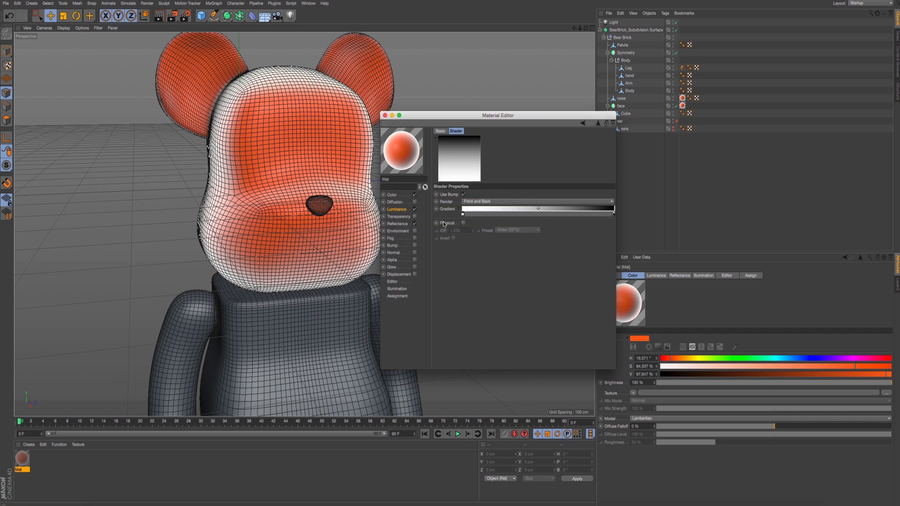
- Set the white knot of the Luminance Fresnel gradient to the base color's RGB values: 249, 97, 39
{"action": "left_click", "coordinate": [394, 194]}
{"action": "left_click", "coordinate": [475, 141]}
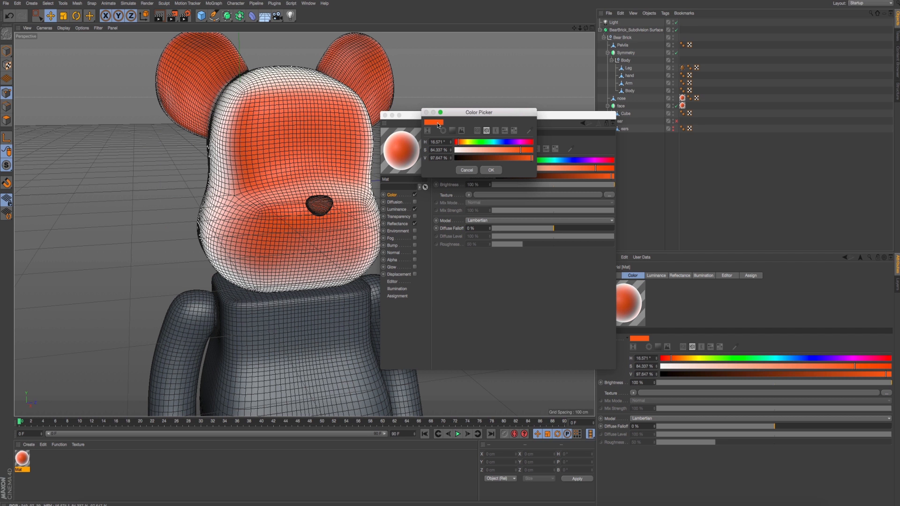
{"action": "left_click", "coordinate": [478, 132]}
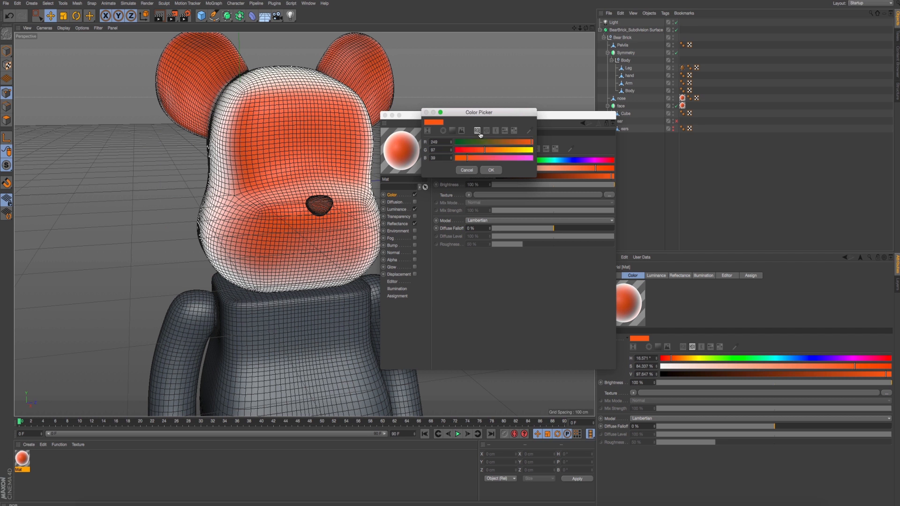
{"action": "left_click", "coordinate": [491, 171]}
{"action": "left_click", "coordinate": [397, 209]}
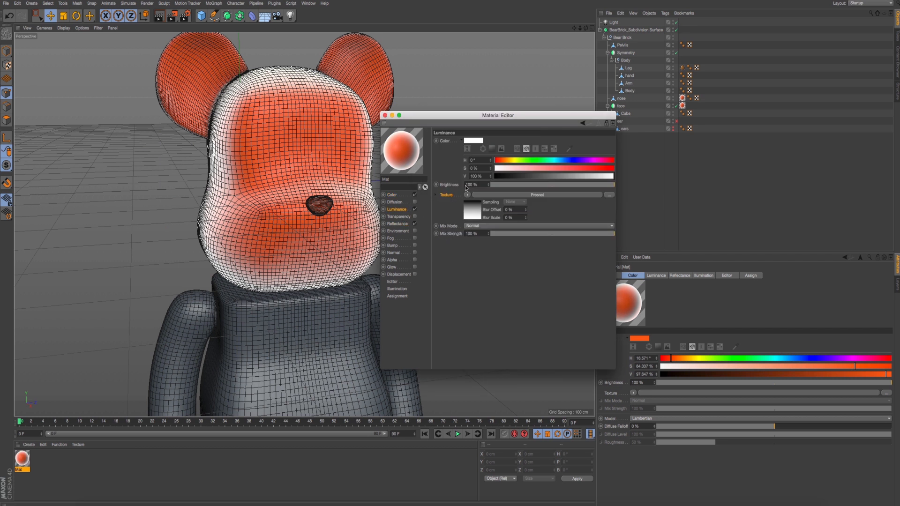
{"action": "left_click", "coordinate": [471, 201]}
{"action": "double_click", "coordinate": [464, 214]}
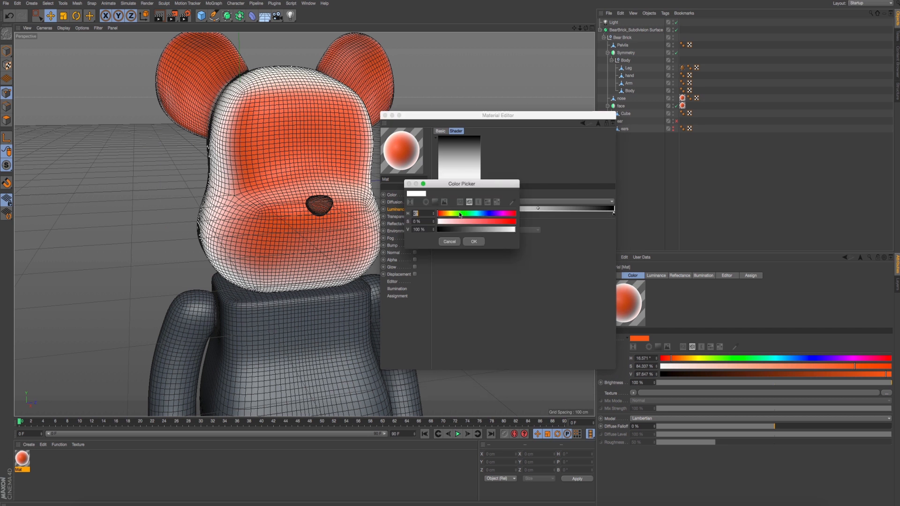
{"action": "left_click", "coordinate": [460, 202]}
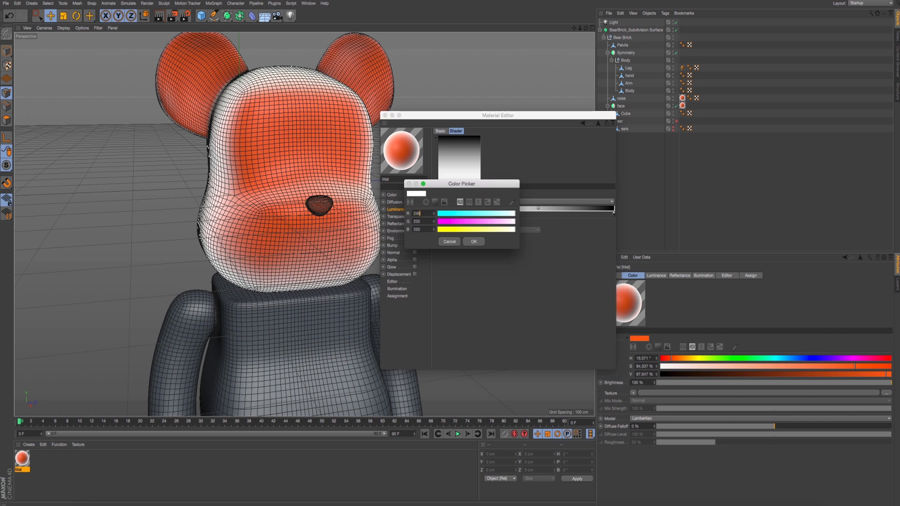
{"action": "type", "text": "997"}
{"action": "key", "text": "Tab"}
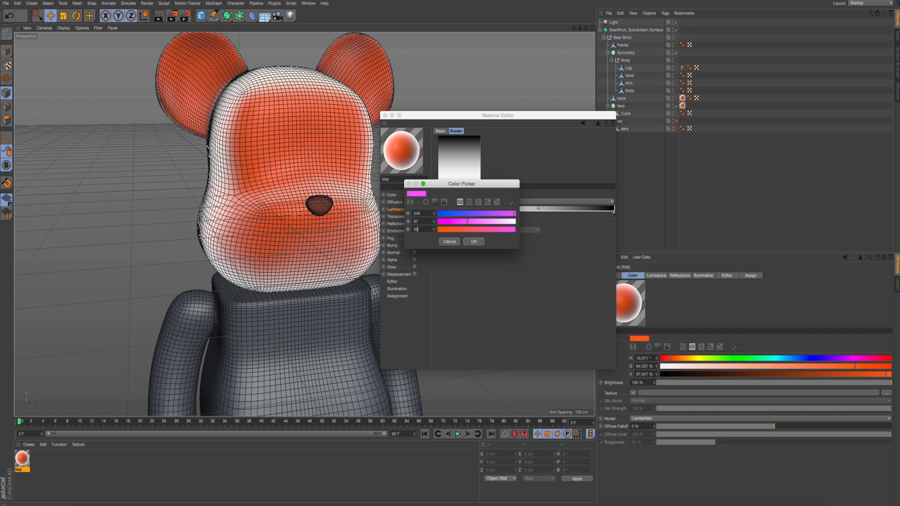
{"action": "key", "text": "Return"}
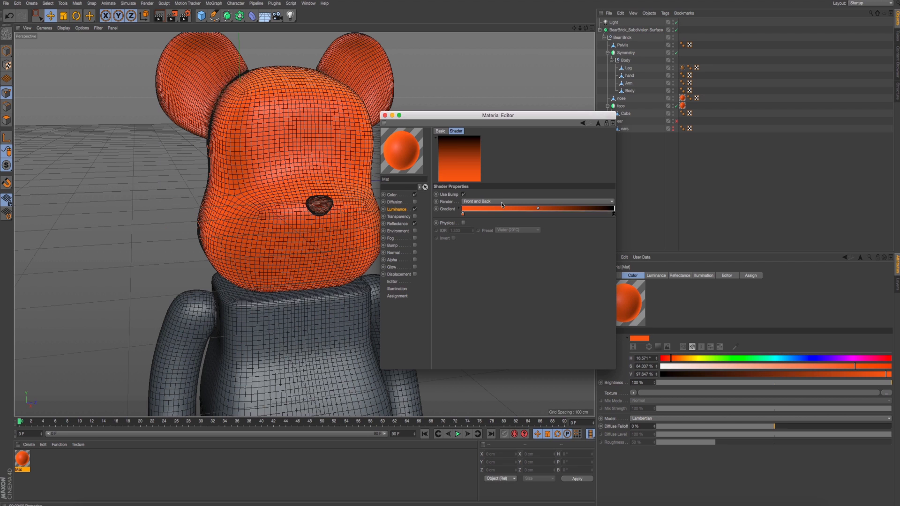
- Render perspective previews of the head from several angles to examine the orange Fresnel glow
{"action": "key", "text": "ctrl+r"}
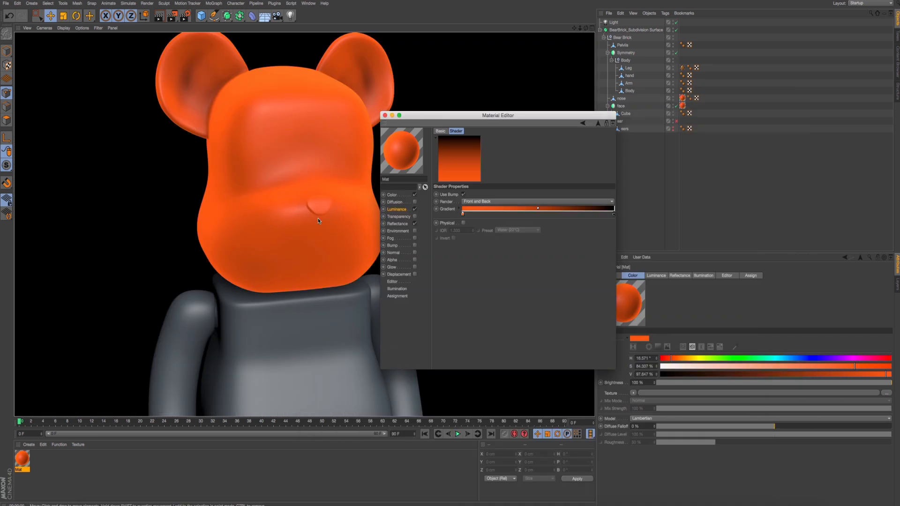
{"action": "right_click_drag", "start_coordinate": [326, 223], "coordinate": [316, 215], "text": "alt"}
{"action": "middle_click_drag", "start_coordinate": [316, 215], "coordinate": [264, 199], "text": "alt"}
{"action": "left_click_drag", "start_coordinate": [264, 199], "coordinate": [289, 206], "text": "alt"}
{"action": "key", "text": "ctrl+r"}
{"action": "right_click_drag", "start_coordinate": [198, 195], "coordinate": [198, 223], "text": "alt"}
{"action": "key", "text": "ctrl+r"}
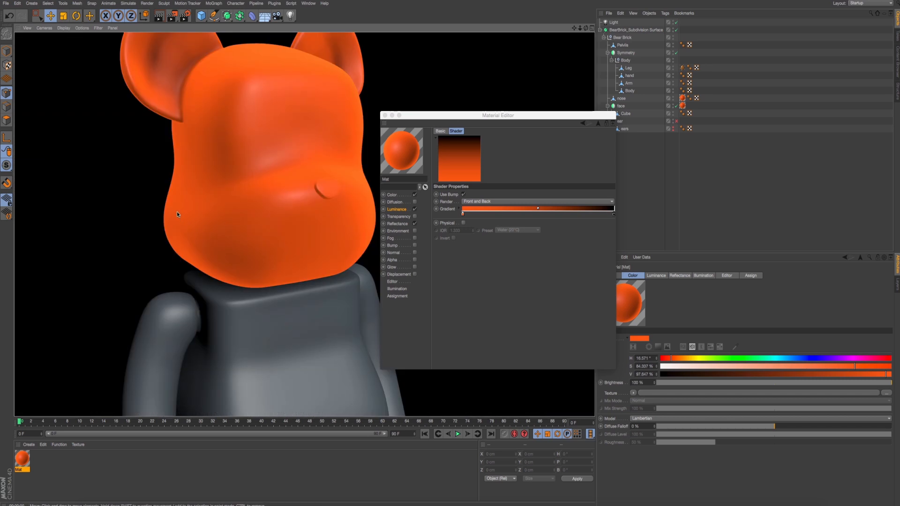
- Toggle the Luminance channel off and back on, rendering the head to compare its shaded edges
{"action": "left_click", "coordinate": [415, 209]}
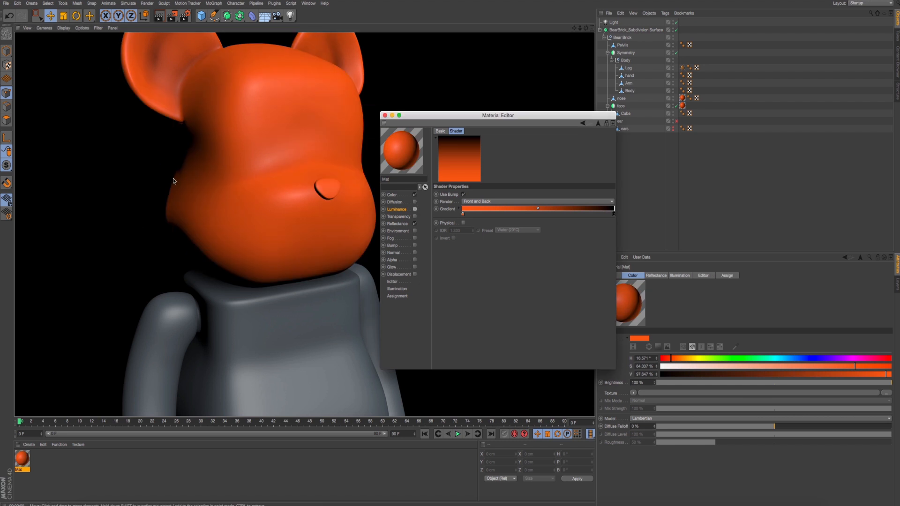
{"action": "left_click", "coordinate": [414, 209]}
{"action": "key", "text": "ctrl+r"}
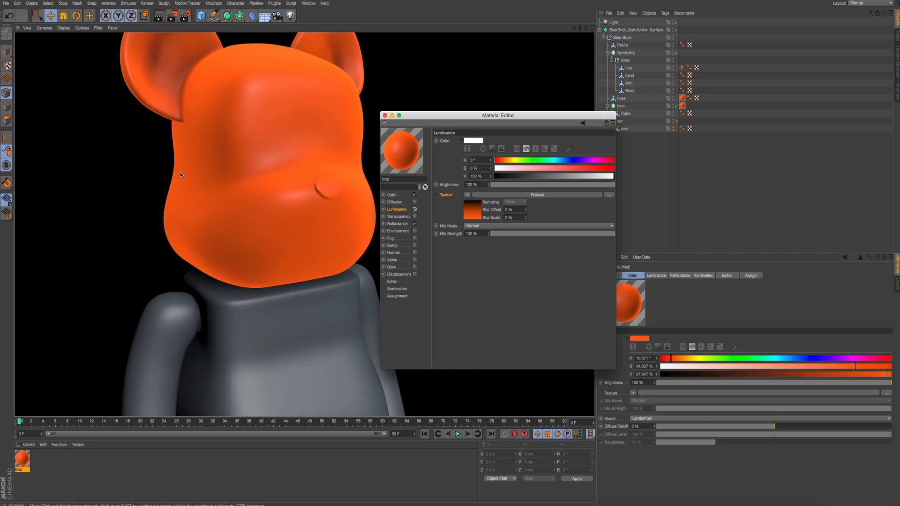
- Select the corner points along the lower edge of the head's Cube mesh
{"action": "left_click_drag", "start_coordinate": [229, 275], "coordinate": [218, 256], "text": "alt"}
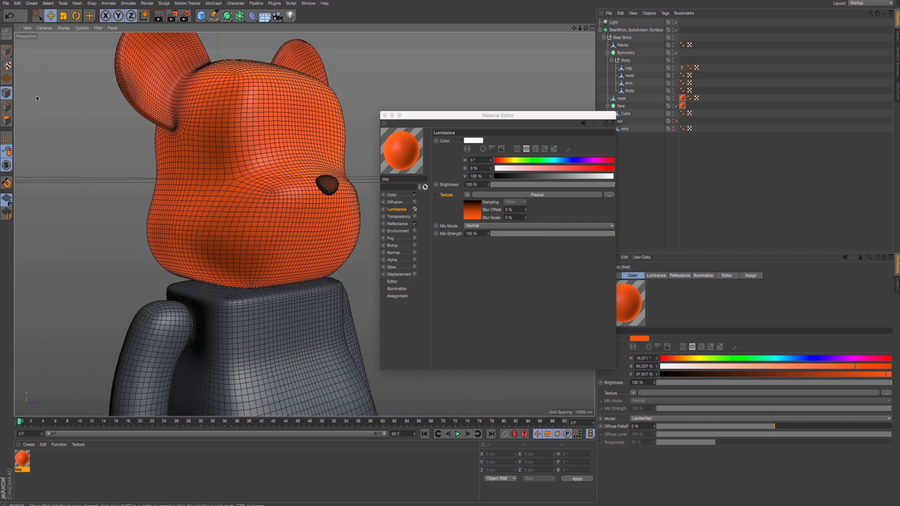
{"action": "left_click", "coordinate": [38, 16]}
{"action": "middle_click_drag", "start_coordinate": [174, 139], "coordinate": [182, 114], "text": "alt"}
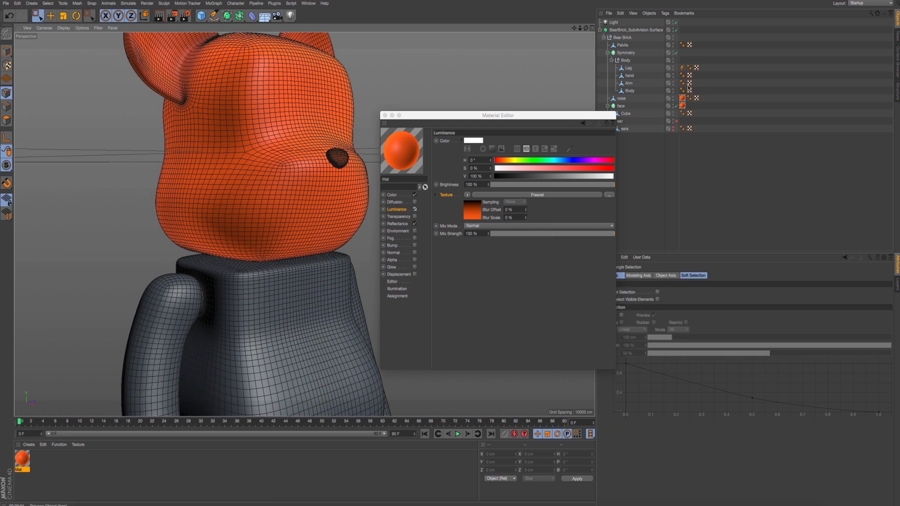
{"action": "left_click", "coordinate": [629, 117]}
{"action": "scroll", "coordinate": [188, 257], "scroll_direction": "up", "scroll_amount": 3}
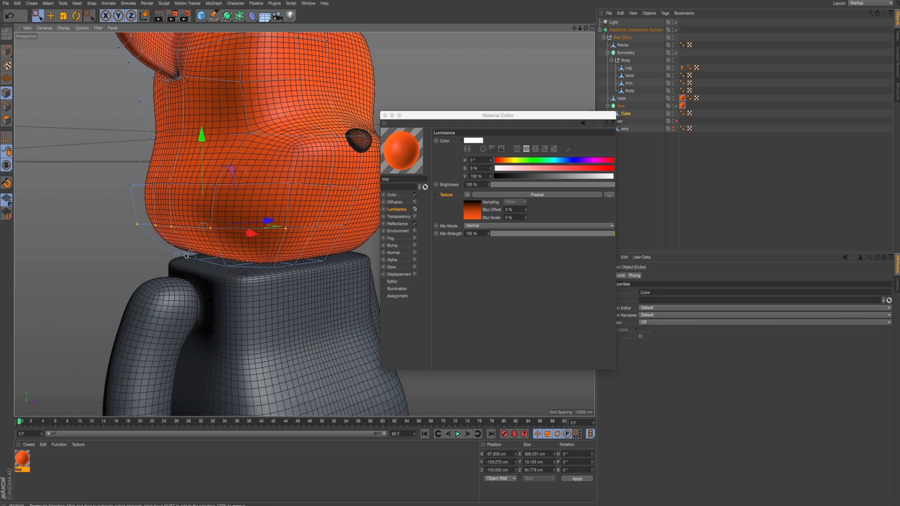
{"action": "left_click_drag", "start_coordinate": [180, 247], "coordinate": [210, 275]}
- Try lowering the head's selected bottom corner points by about 3 cm in the Right view
{"action": "middle_click", "coordinate": [210, 276]}
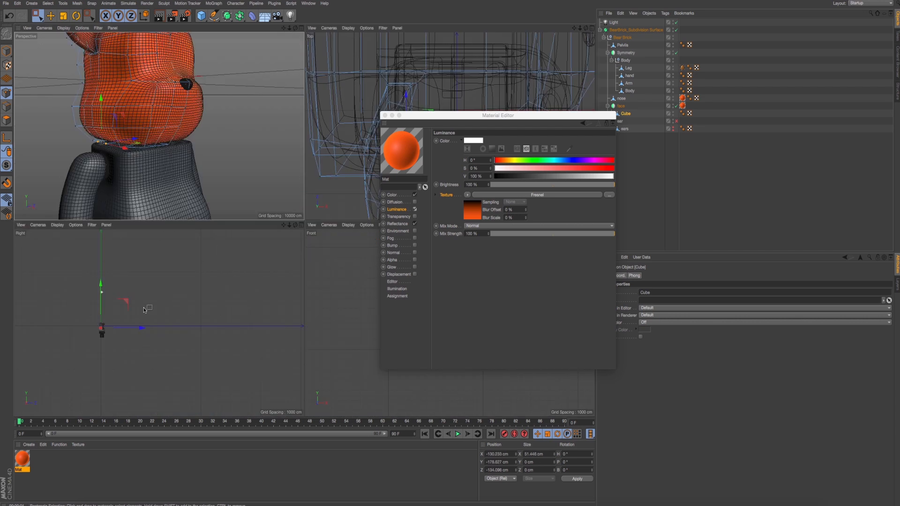
{"action": "middle_click", "coordinate": [215, 305]}
{"action": "middle_click_drag", "start_coordinate": [199, 299], "coordinate": [317, 289], "text": "alt"}
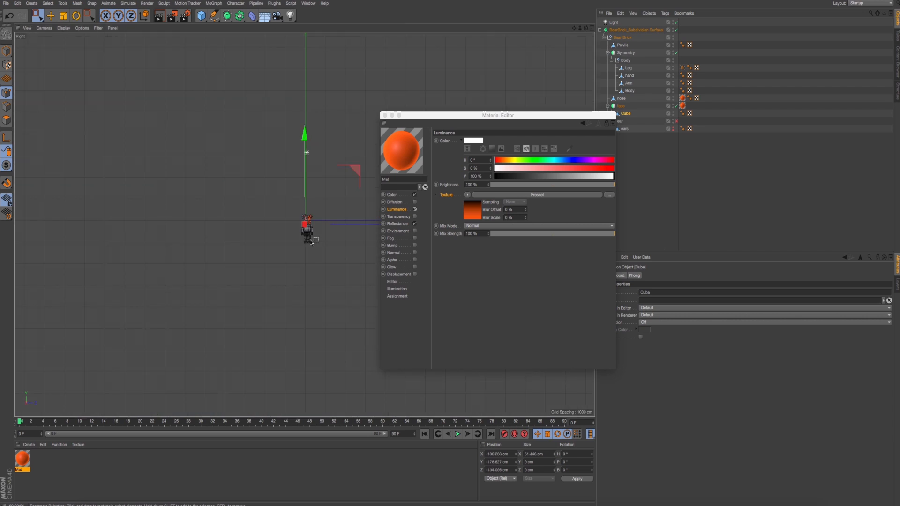
{"action": "scroll", "coordinate": [311, 243], "scroll_direction": "up", "scroll_amount": 15}
{"action": "scroll", "coordinate": [310, 243], "scroll_direction": "down", "scroll_amount": 1}
{"action": "middle_click_drag", "start_coordinate": [248, 133], "coordinate": [269, 276], "text": "alt"}
{"action": "middle_click_drag", "start_coordinate": [259, 179], "coordinate": [259, 283], "text": "alt"}
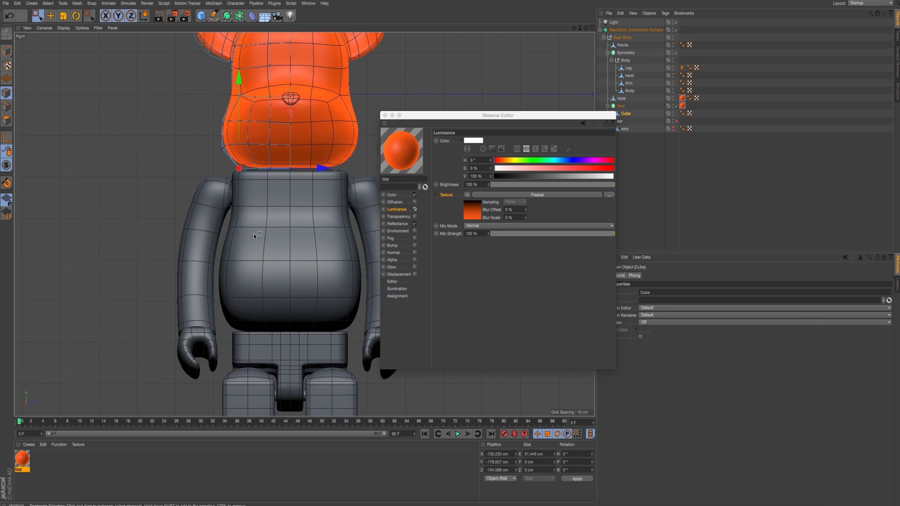
{"action": "scroll", "coordinate": [255, 213], "scroll_direction": "up", "scroll_amount": 8}
{"action": "middle_click_drag", "start_coordinate": [253, 184], "coordinate": [253, 297], "text": "alt"}
{"action": "scroll", "coordinate": [250, 248], "scroll_direction": "down", "scroll_amount": 3}
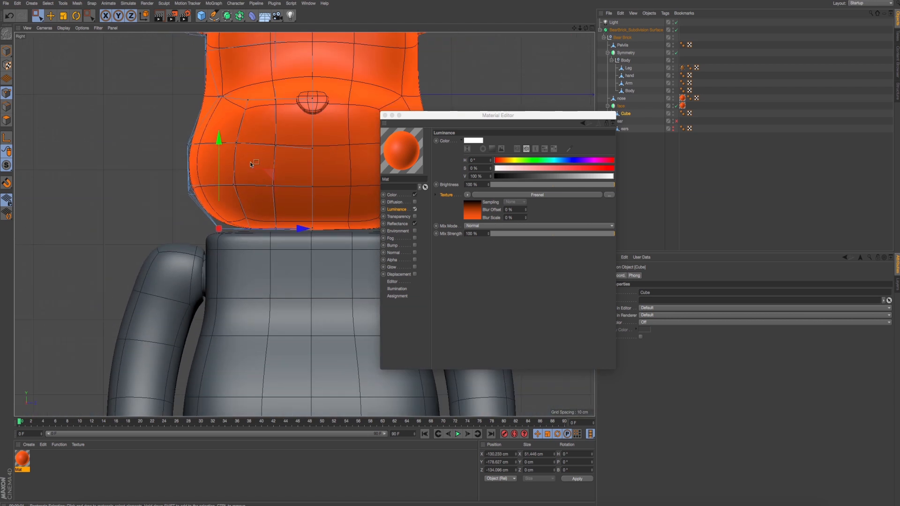
{"action": "left_click_drag", "start_coordinate": [222, 143], "coordinate": [222, 147]}
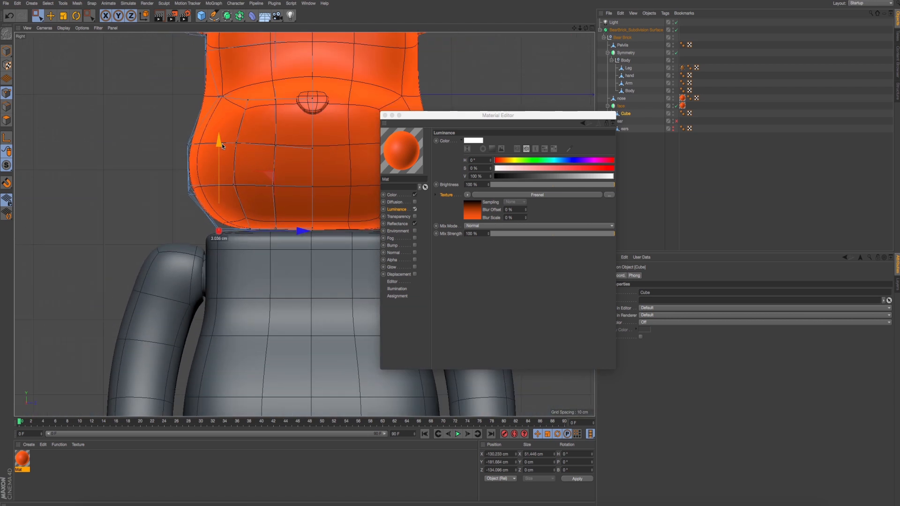
- Select the head's bottom edge points, then undo that selection and the last point move
{"action": "scroll", "coordinate": [301, 229], "scroll_direction": "up", "scroll_amount": 3}
{"action": "left_click_drag", "start_coordinate": [229, 252], "coordinate": [300, 209]}
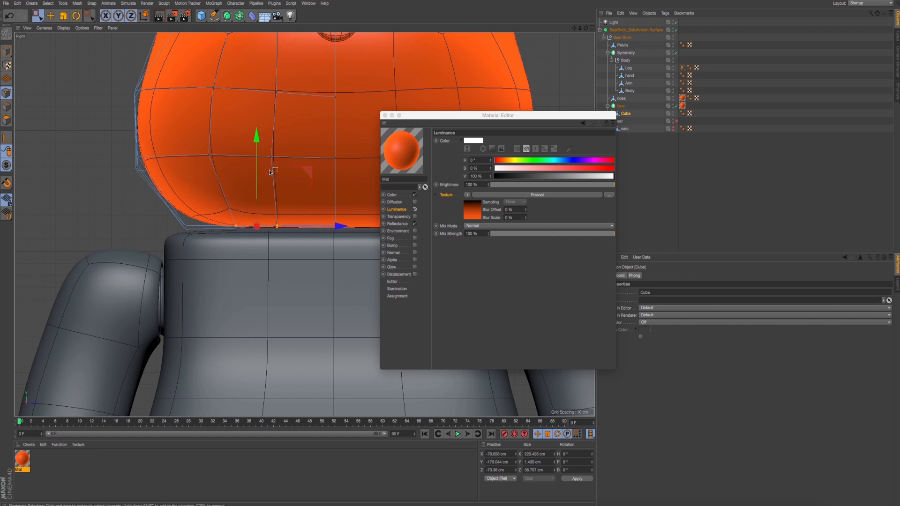
{"action": "key", "text": "ctrl+z"}
{"action": "key", "text": "ctrl+z"}
{"action": "scroll", "coordinate": [186, 237], "scroll_direction": "down", "scroll_amount": 3}
{"action": "scroll", "coordinate": [187, 238], "scroll_direction": "down", "scroll_amount": 2}
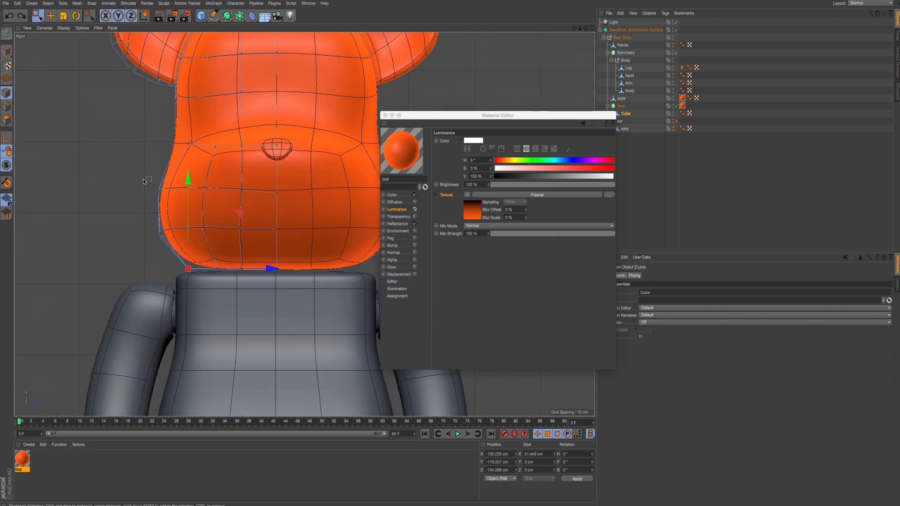
- Select the side points of the head's lower cheek in the Right view, nudge them slightly, and return to the Perspective view
{"action": "left_click_drag", "start_coordinate": [142, 179], "coordinate": [191, 236]}
{"action": "left_click_drag", "start_coordinate": [158, 122], "coordinate": [160, 124]}
{"action": "middle_click", "coordinate": [159, 139]}
{"action": "middle_click", "coordinate": [248, 208]}
{"action": "left_click_drag", "start_coordinate": [249, 207], "coordinate": [227, 221], "text": "alt"}
{"action": "scroll", "coordinate": [244, 211], "scroll_direction": "down", "scroll_amount": 3}
- Return to Model mode with the Move tool active for the head
{"action": "left_click", "coordinate": [8, 52]}
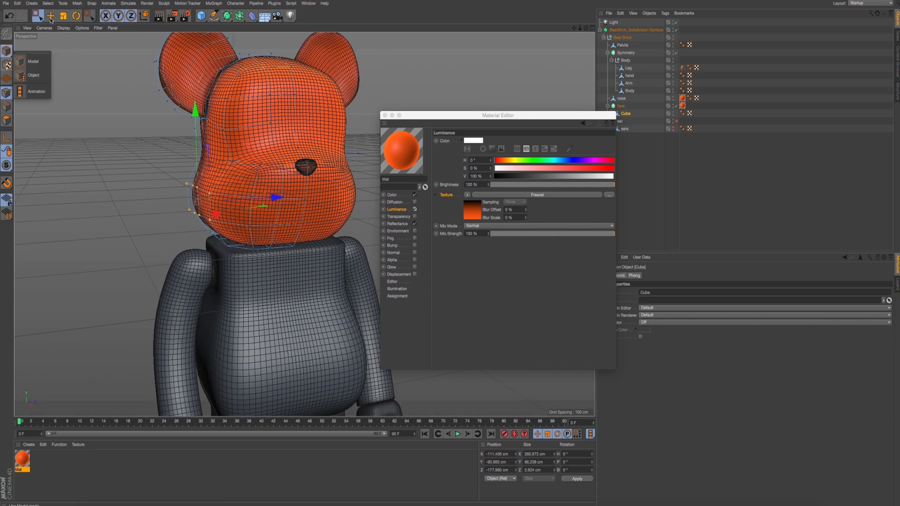
{"action": "left_click", "coordinate": [50, 17]}
{"action": "scroll", "coordinate": [213, 209], "scroll_direction": "down", "scroll_amount": 2}
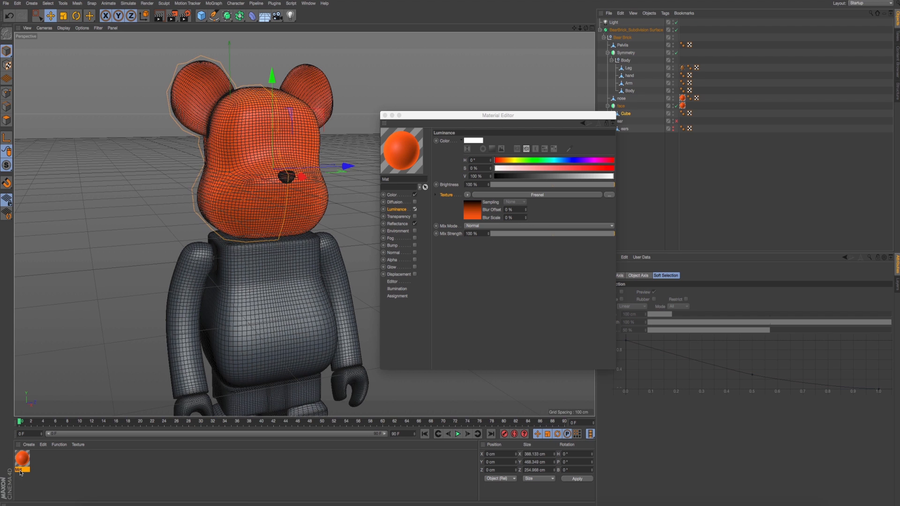
- Duplicate the orange material, naming the original "head" and the copy "body"
{"action": "left_click_drag", "start_coordinate": [20, 463], "coordinate": [41, 461], "text": "ctrl"}
{"action": "double_click", "coordinate": [22, 471]}
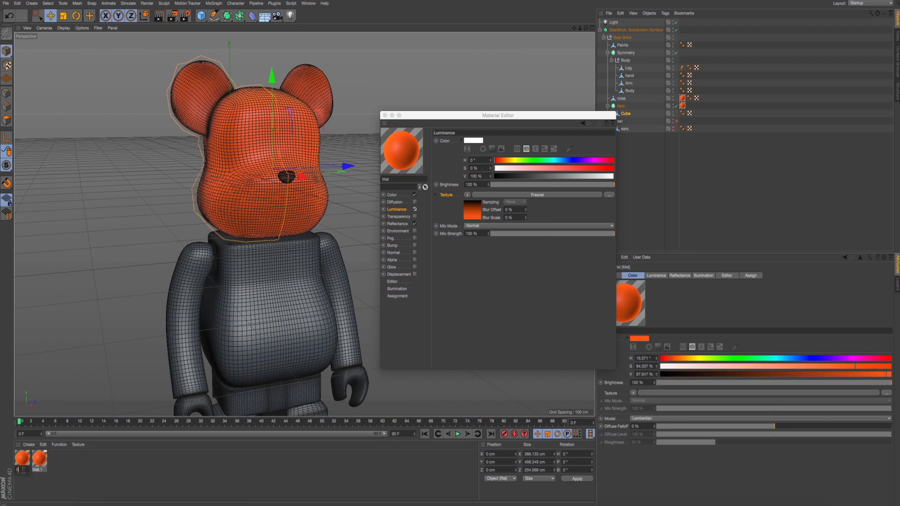
{"action": "type", "text": "head"}
{"action": "key", "text": "Return"}
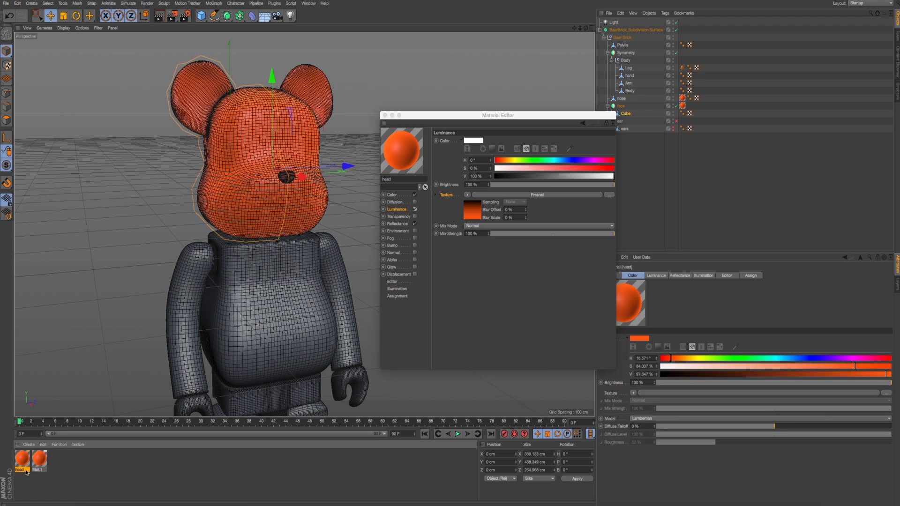
{"action": "double_click", "coordinate": [39, 469]}
{"action": "type", "text": "body"}
{"action": "key", "text": "Return"}
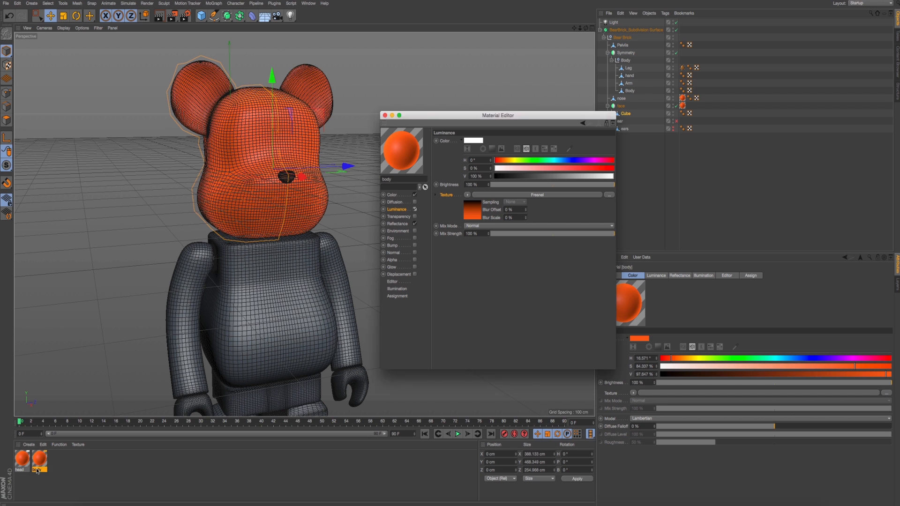
- Check the body's color in the reference photo and set the body material's base color to black, RGB 0, 0, 0
{"action": "scroll", "coordinate": [316, 208], "scroll_direction": "down", "scroll_amount": 3}
{"action": "middle_click_drag", "start_coordinate": [316, 210], "coordinate": [299, 164], "text": "alt"}
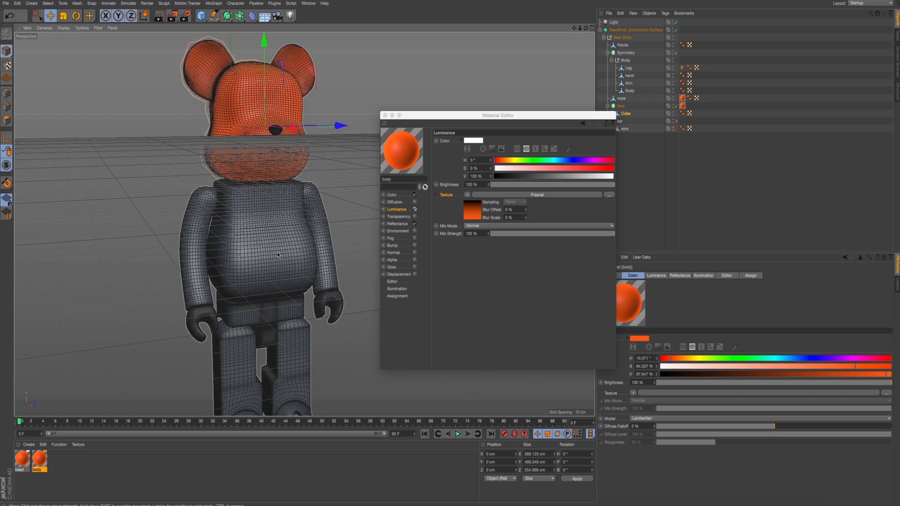
{"action": "key", "text": "super+Tab"}
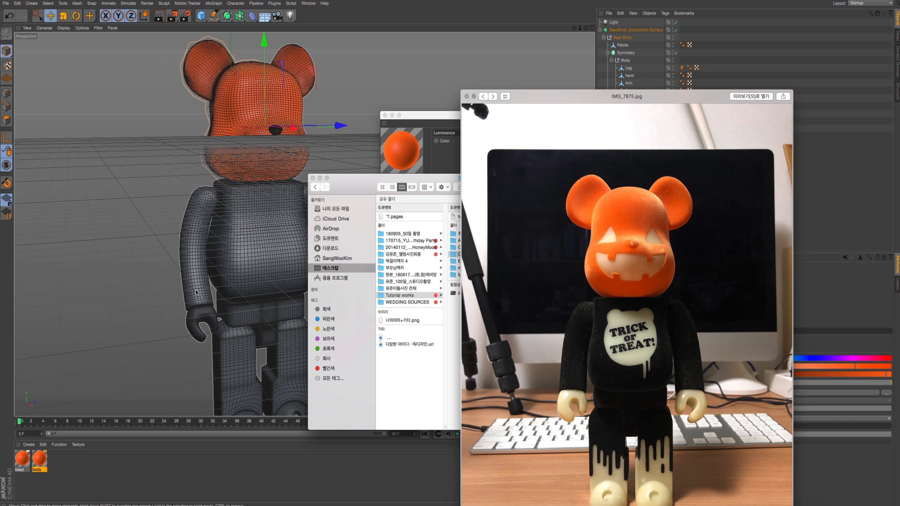
{"action": "middle_click_drag", "start_coordinate": [196, 292], "coordinate": [156, 217], "text": "alt"}
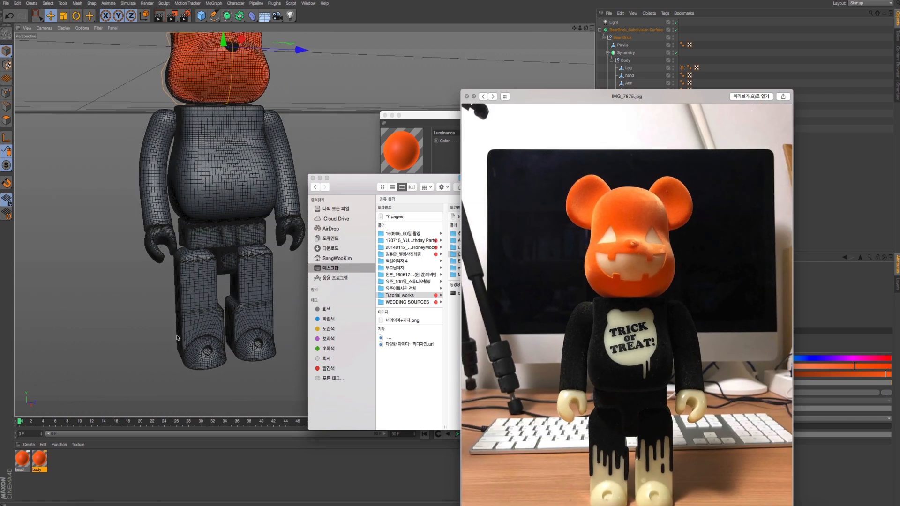
{"action": "middle_click_drag", "start_coordinate": [230, 269], "coordinate": [225, 284], "text": "alt"}
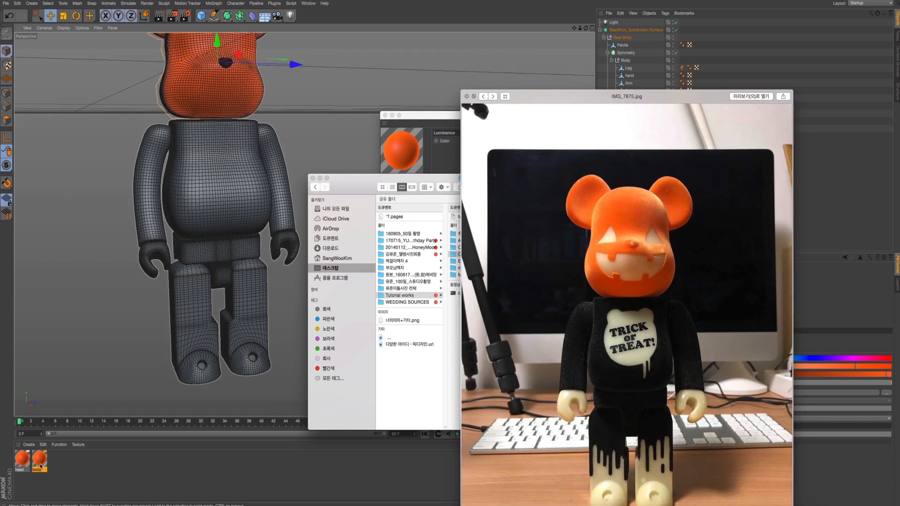
{"action": "left_click", "coordinate": [40, 466]}
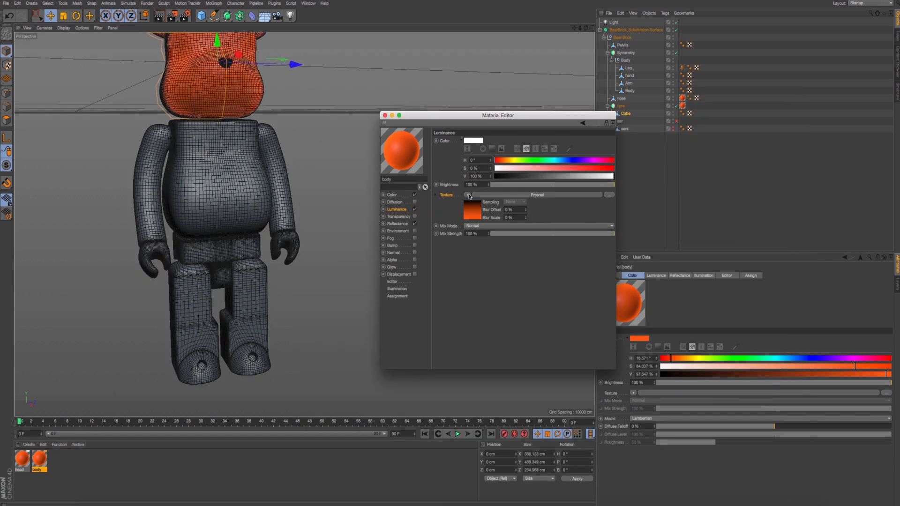
{"action": "left_click", "coordinate": [399, 194]}
{"action": "left_click", "coordinate": [475, 141]}
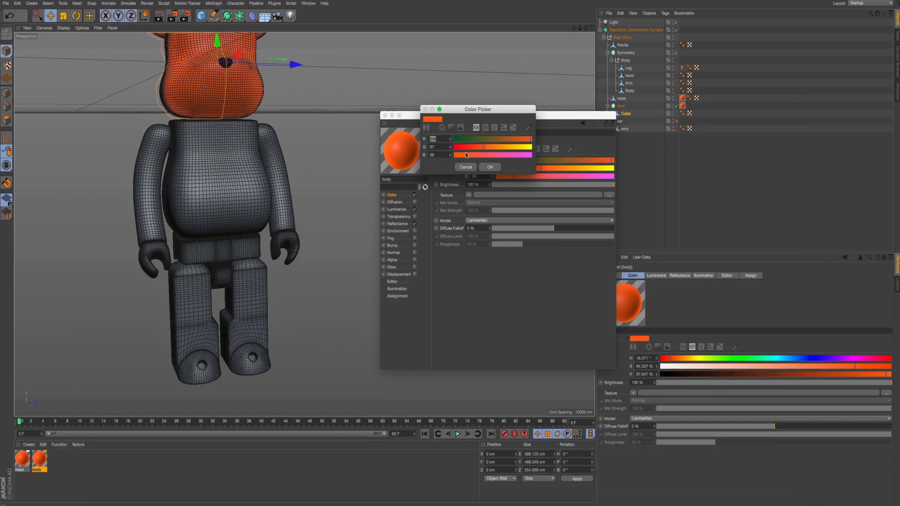
{"action": "left_click", "coordinate": [489, 167]}
- Recolor the body material's Luminance Fresnel gradient, making the orange knot black and the black knot dark gray at 26% value
{"action": "left_click", "coordinate": [405, 210]}
{"action": "left_click", "coordinate": [473, 211]}
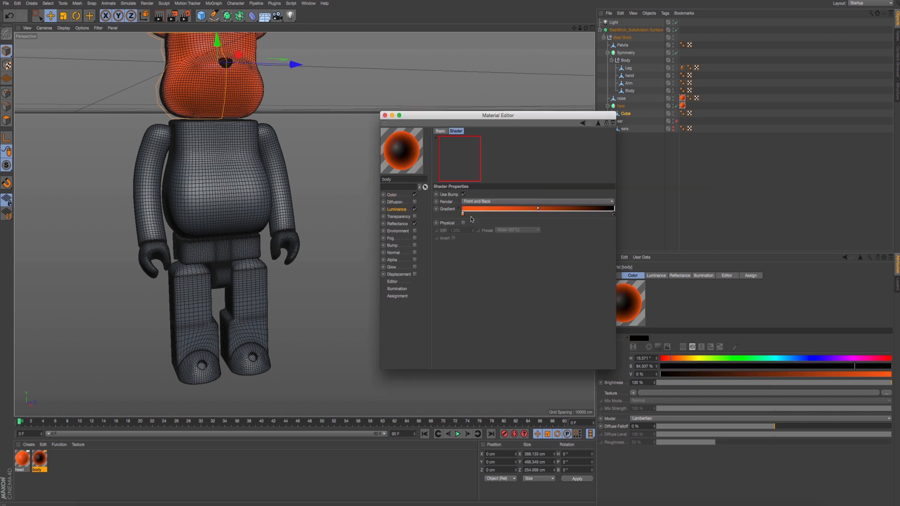
{"action": "double_click", "coordinate": [463, 214]}
{"action": "left_click_drag", "start_coordinate": [469, 231], "coordinate": [438, 230]}
{"action": "left_click", "coordinate": [475, 242]}
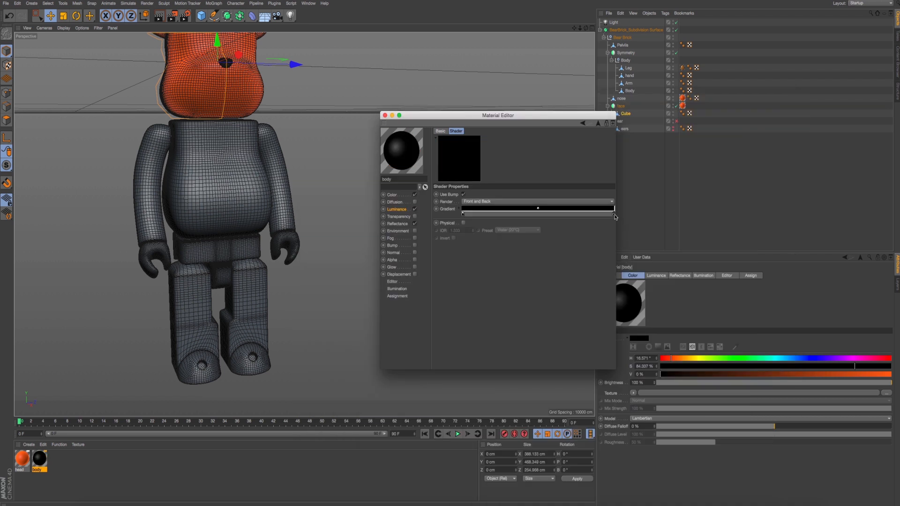
{"action": "double_click", "coordinate": [614, 215]}
{"action": "left_click", "coordinate": [626, 242]}
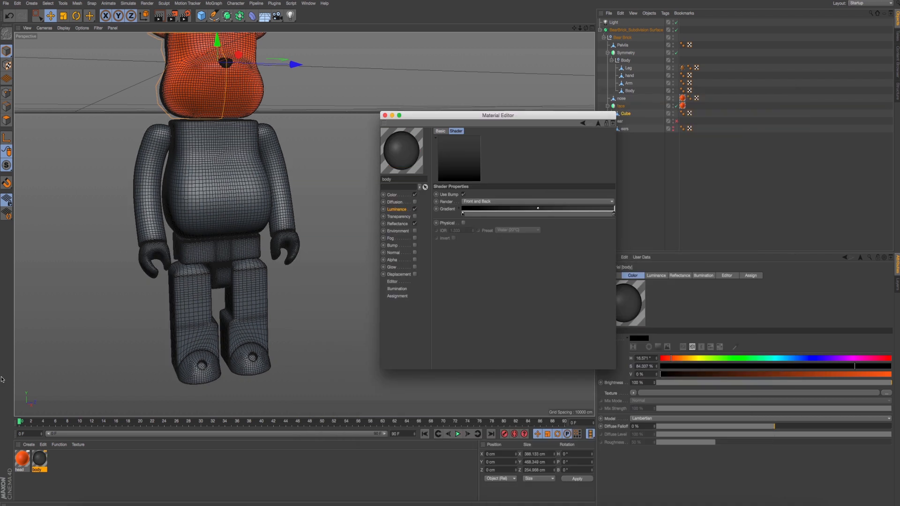
- Apply the body material to the Body group under Symmetry and move the material editor clear of the object list
{"action": "left_click_drag", "start_coordinate": [41, 460], "coordinate": [626, 61]}
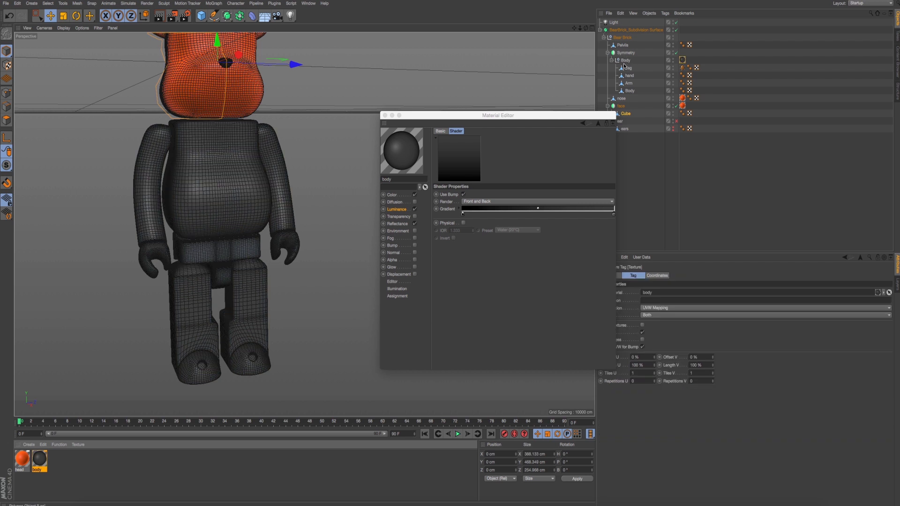
{"action": "left_click_drag", "start_coordinate": [477, 117], "coordinate": [450, 232]}
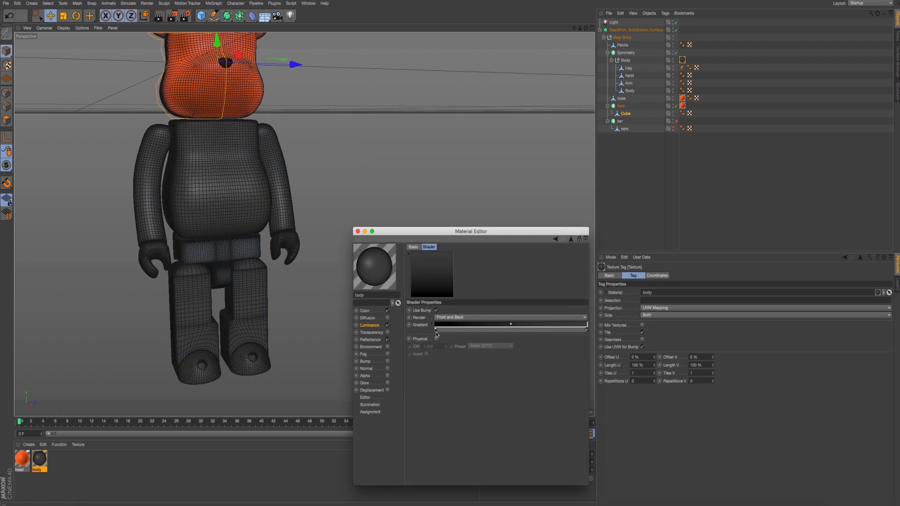
- Swap the gray and black knots of the body material's Fresnel gradient and compare a render with the reference photo
{"action": "left_click_drag", "start_coordinate": [437, 330], "coordinate": [395, 335]}
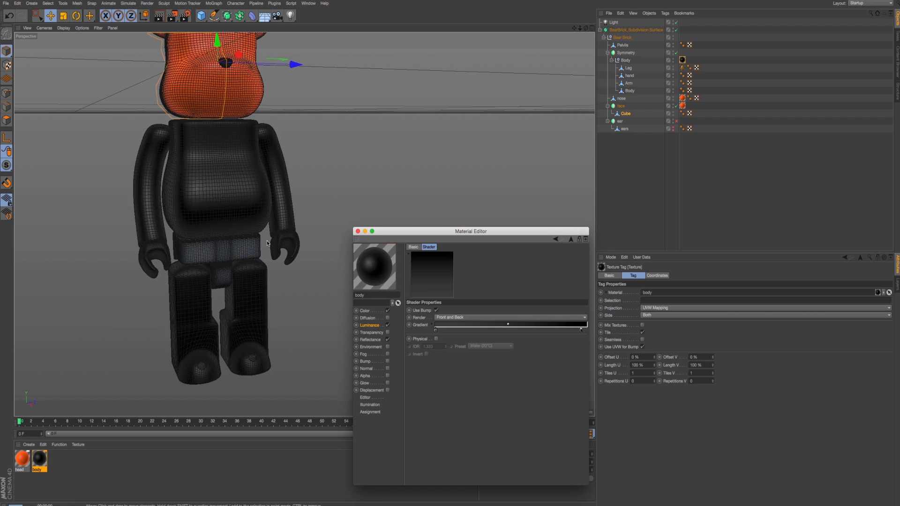
{"action": "key", "text": "ctrl+r"}
{"action": "key", "text": "super+Tab"}
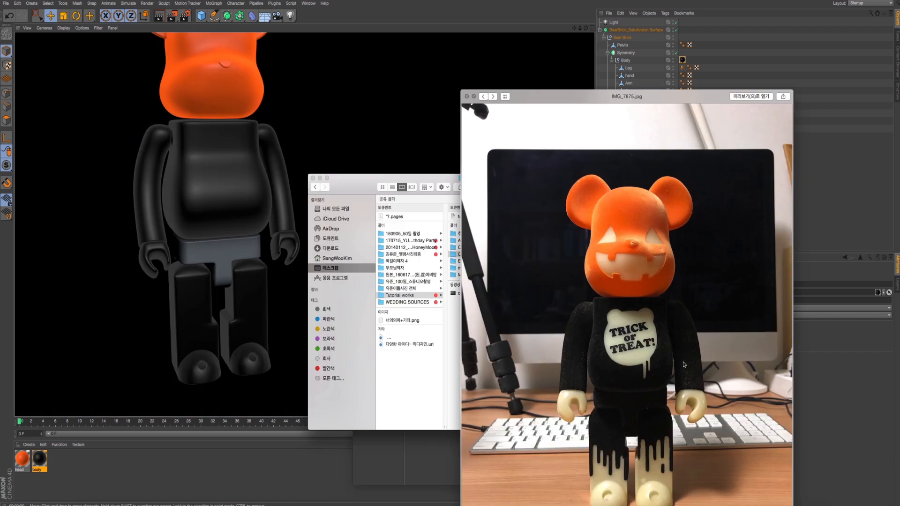
{"action": "key", "text": "super+Tab"}
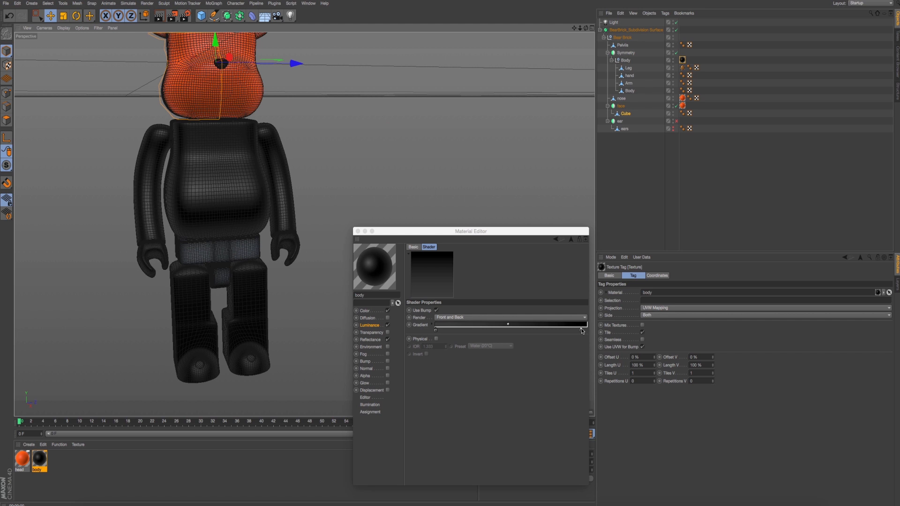
- Darken the gray knot of the body material's Fresnel gradient and render the whole figure
{"action": "left_click", "coordinate": [581, 331]}
{"action": "double_click", "coordinate": [436, 331]}
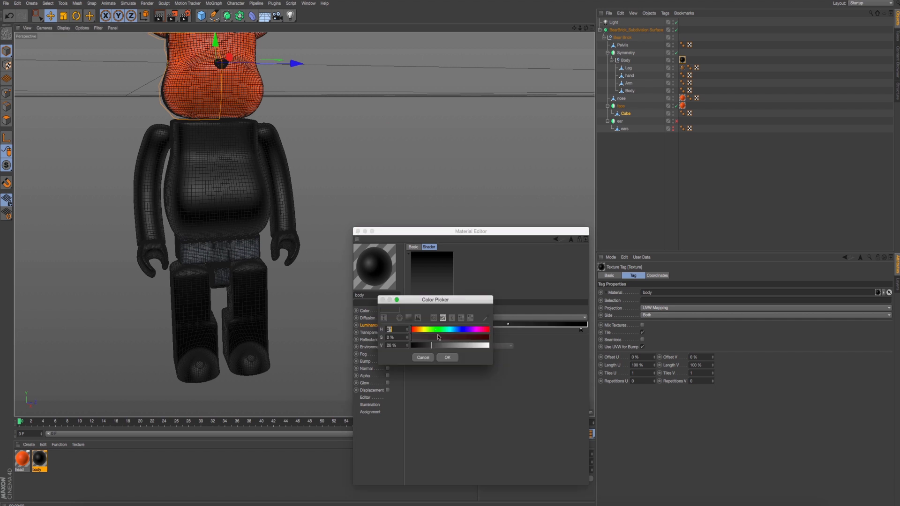
{"action": "left_click", "coordinate": [427, 346]}
{"action": "left_click", "coordinate": [448, 358]}
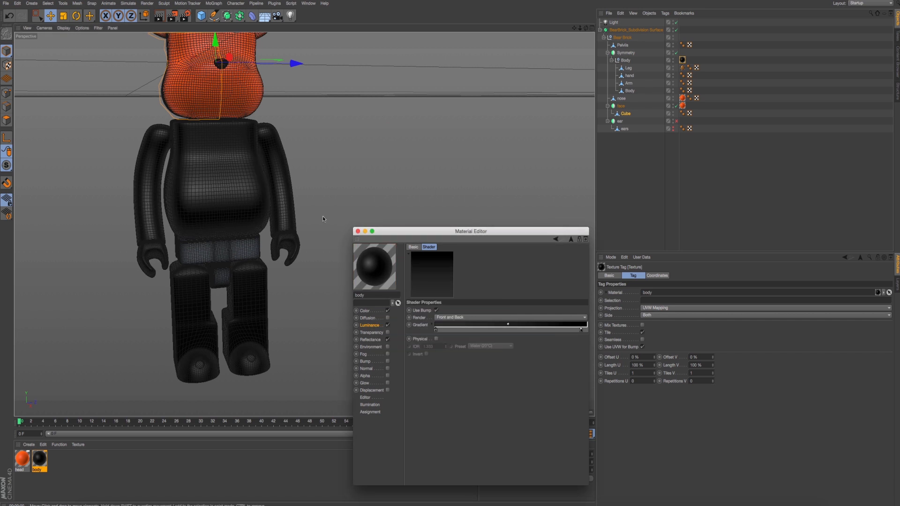
{"action": "scroll", "coordinate": [323, 216], "scroll_direction": "down", "scroll_amount": 3}
{"action": "key", "text": "ctrl+r"}
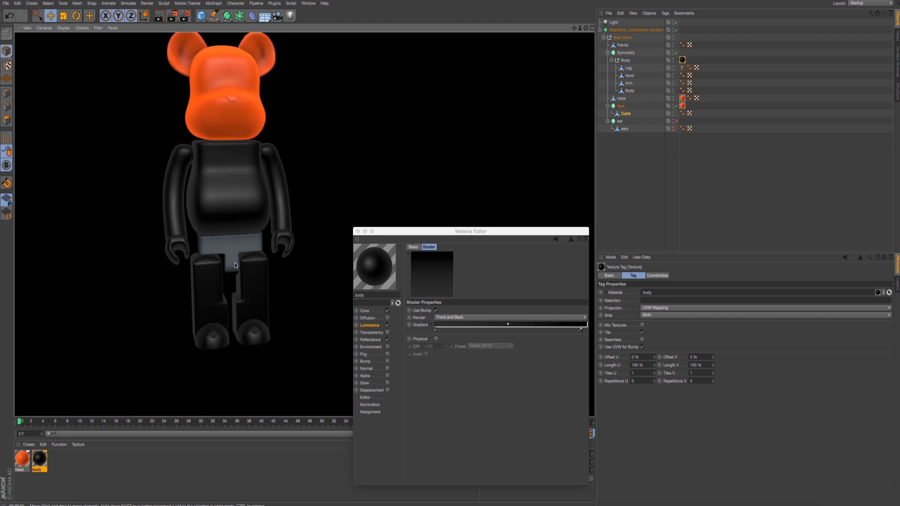
- Check the reference photo's lower body and apply the body material to the pelvis object
{"action": "scroll", "coordinate": [118, 351], "scroll_direction": "up", "scroll_amount": 2}
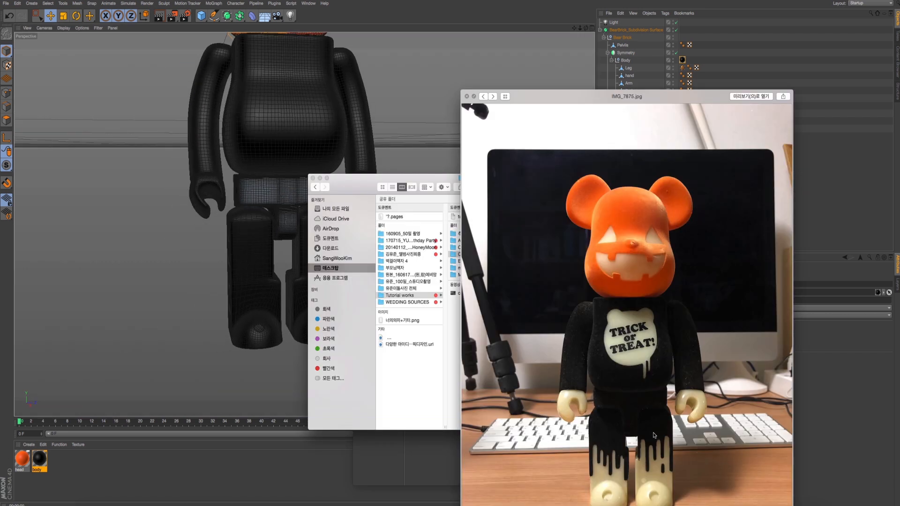
{"action": "key", "text": "super+Tab"}
{"action": "left_click_drag", "start_coordinate": [40, 460], "coordinate": [625, 45]}
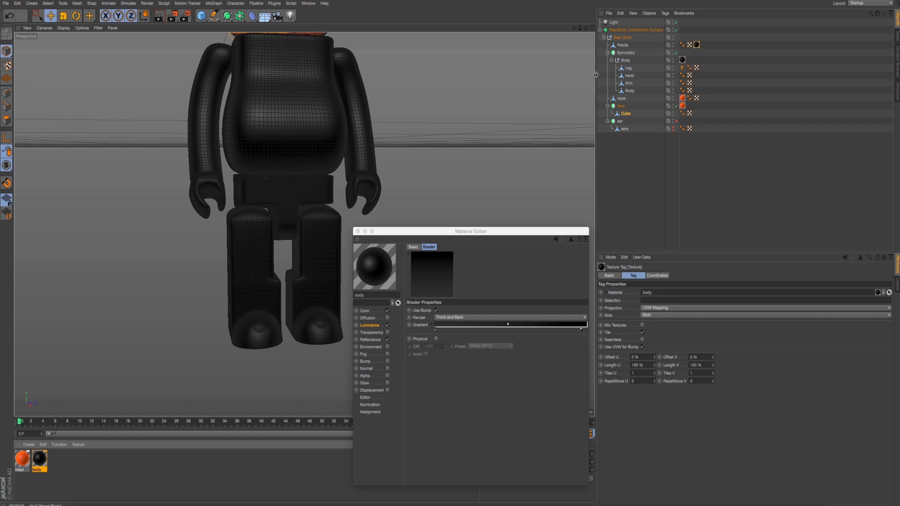
- Select the Leg object under the Body group and render the view to check the lower body's material
{"action": "left_click", "coordinate": [628, 92]}
{"action": "left_click", "coordinate": [628, 68]}
{"action": "left_click", "coordinate": [630, 76]}
{"action": "left_click", "coordinate": [629, 68]}
{"action": "left_click_drag", "start_coordinate": [342, 217], "coordinate": [329, 216], "text": "alt"}
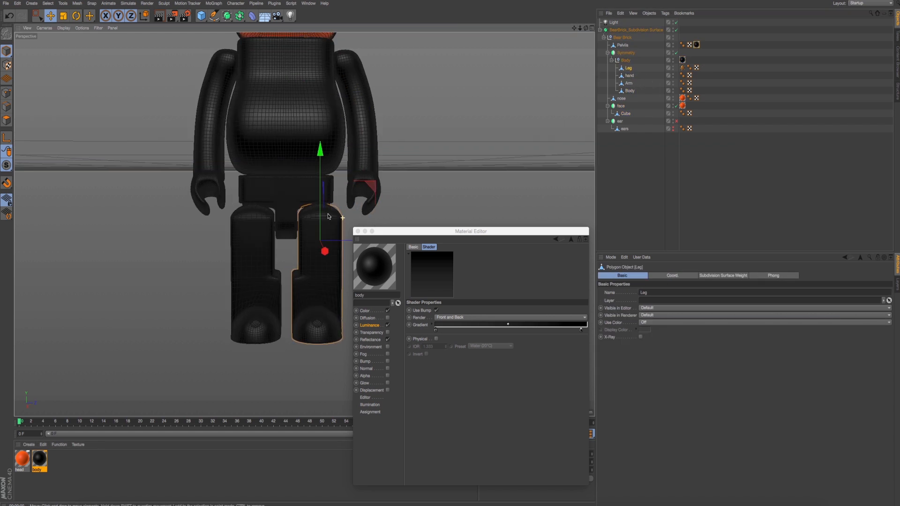
{"action": "key", "text": "ctrl+r"}
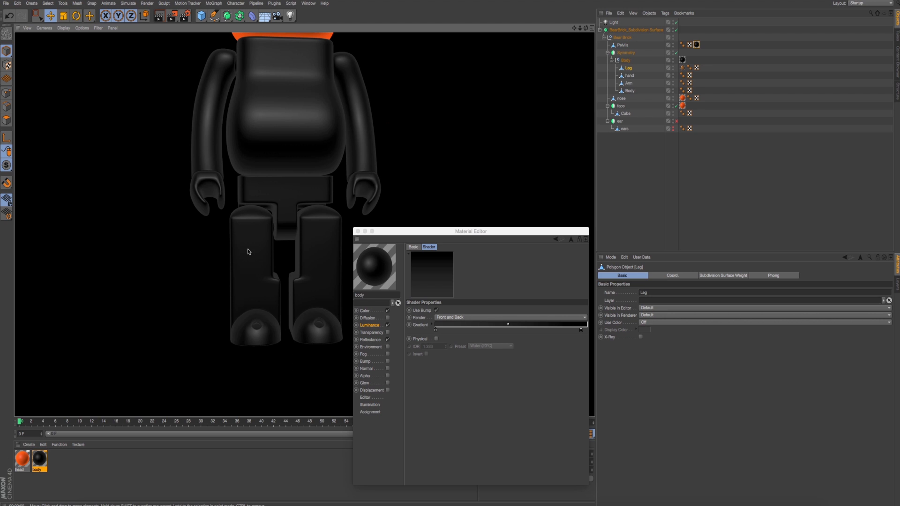
- Compare the model's legs with the front, side and back reference photos of the bear figure
{"action": "key", "text": "super+Tab"}
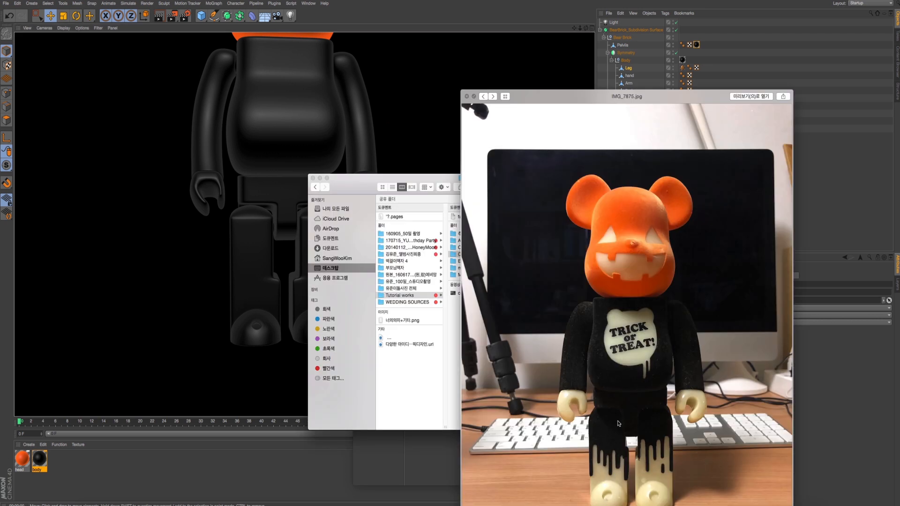
{"action": "left_click", "coordinate": [493, 97]}
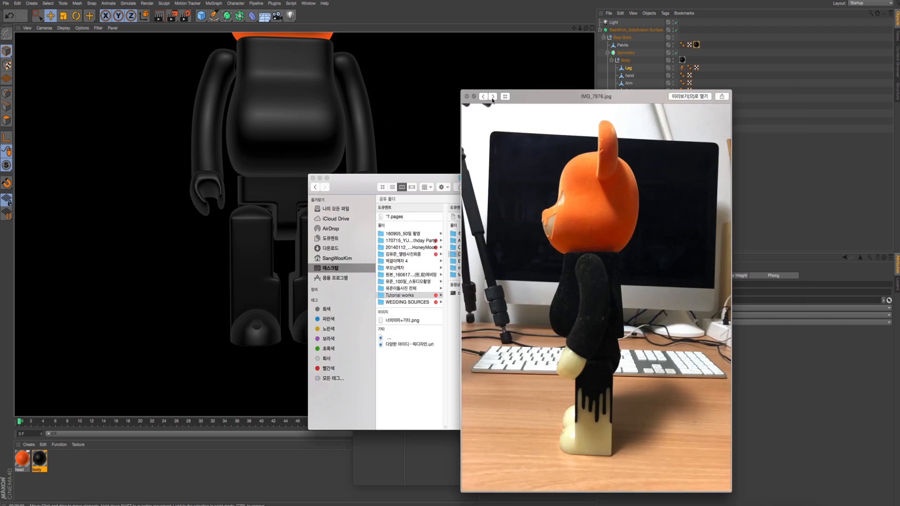
{"action": "left_click", "coordinate": [494, 97]}
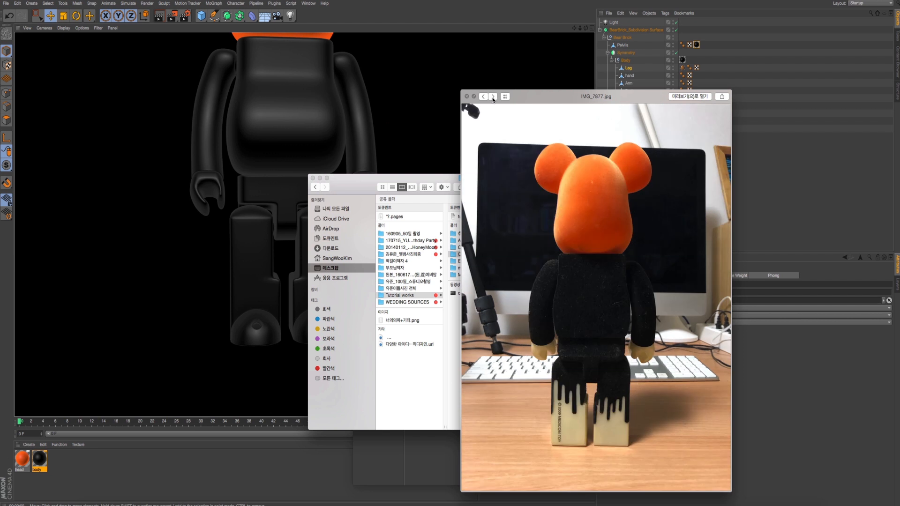
{"action": "left_click", "coordinate": [484, 97]}
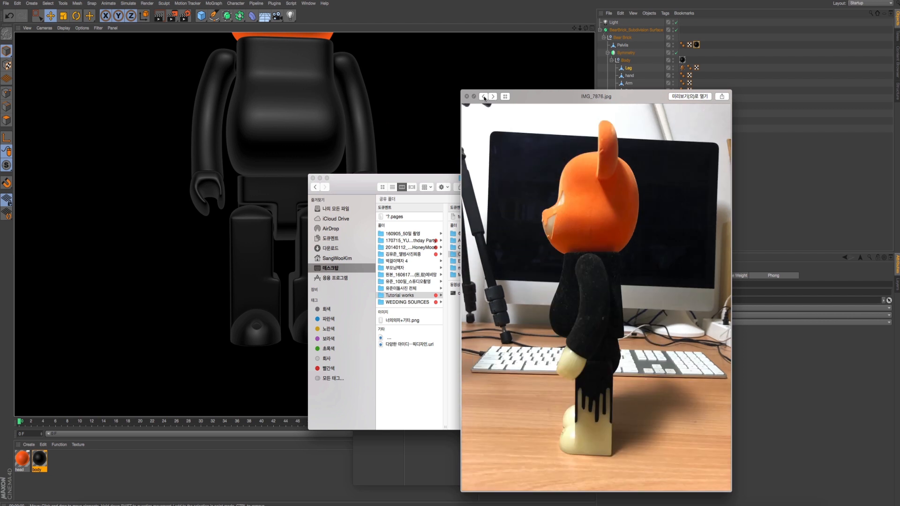
{"action": "left_click", "coordinate": [485, 97]}
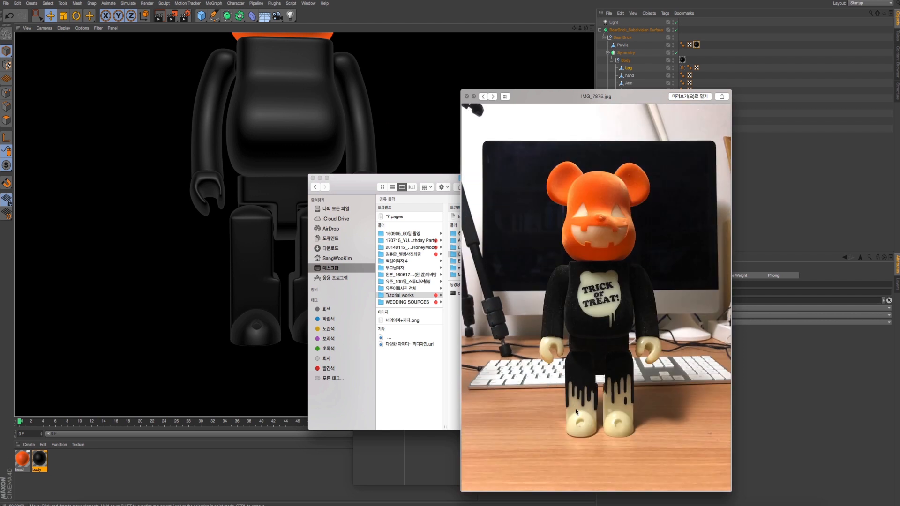
{"action": "scroll", "coordinate": [597, 303], "scroll_direction": "up", "scroll_amount": 8}
{"action": "scroll", "coordinate": [597, 303], "scroll_direction": "down", "scroll_amount": 10}
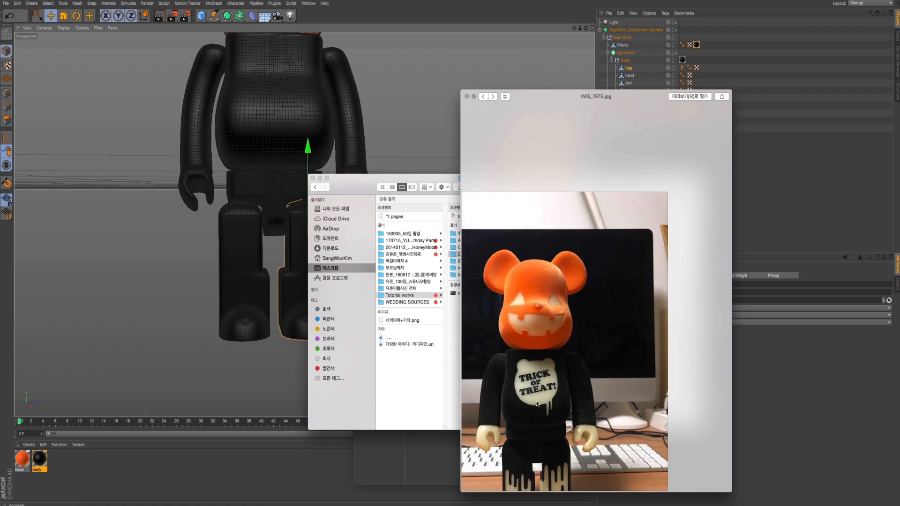
{"action": "left_click", "coordinate": [294, 313]}
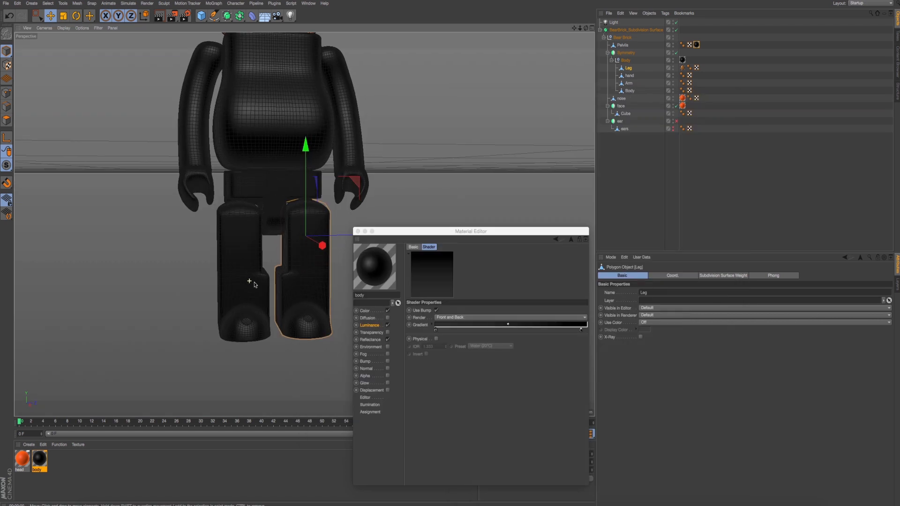
{"action": "left_click_drag", "start_coordinate": [255, 292], "coordinate": [234, 307], "text": "alt"}
- Examine the chest emblem and the dripping paint pattern on the legs in the front reference photo
{"action": "key", "text": "super+Tab"}
{"action": "key", "text": "super+Tab"}
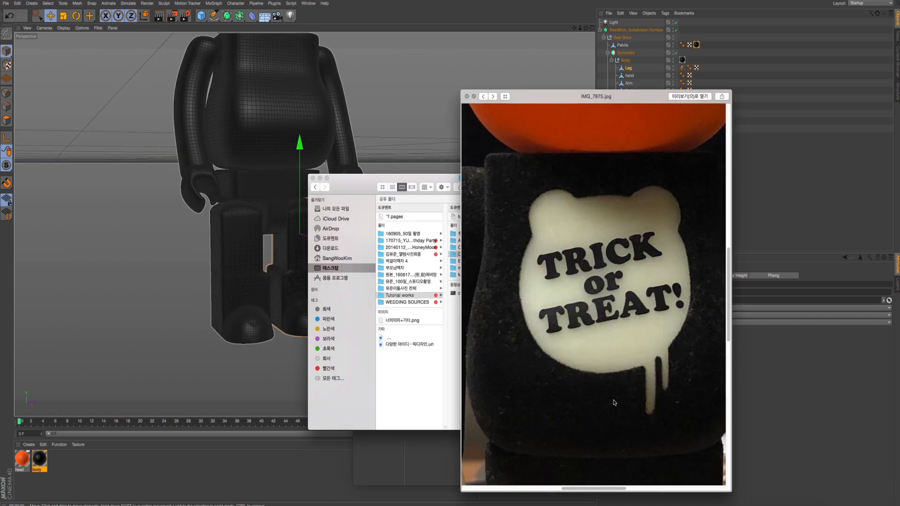
{"action": "scroll", "coordinate": [615, 402], "scroll_direction": "down", "scroll_amount": 5}
{"action": "scroll", "coordinate": [614, 402], "scroll_direction": "down", "scroll_amount": 4}
{"action": "scroll", "coordinate": [611, 400], "scroll_direction": "up", "scroll_amount": 8}
{"action": "scroll", "coordinate": [611, 400], "scroll_direction": "down", "scroll_amount": 5}
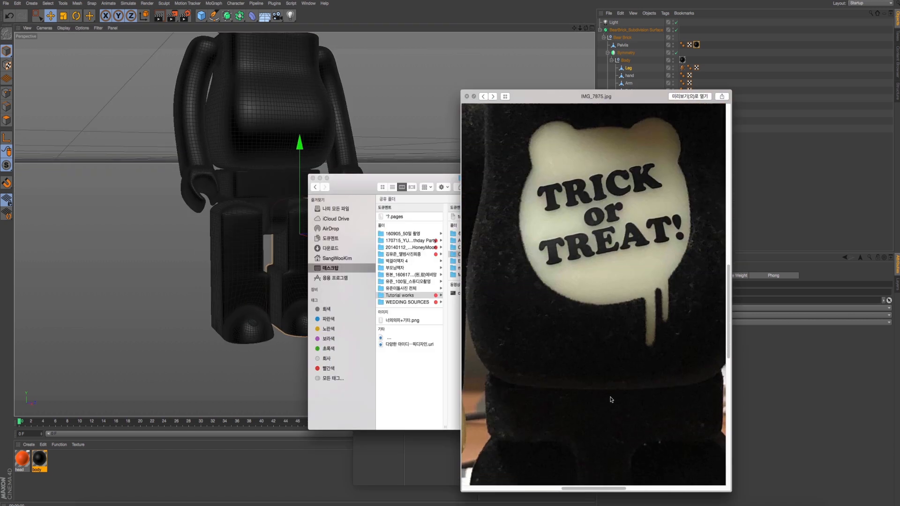
{"action": "scroll", "coordinate": [611, 400], "scroll_direction": "down", "scroll_amount": 5}
{"action": "scroll", "coordinate": [611, 400], "scroll_direction": "up", "scroll_amount": 4}
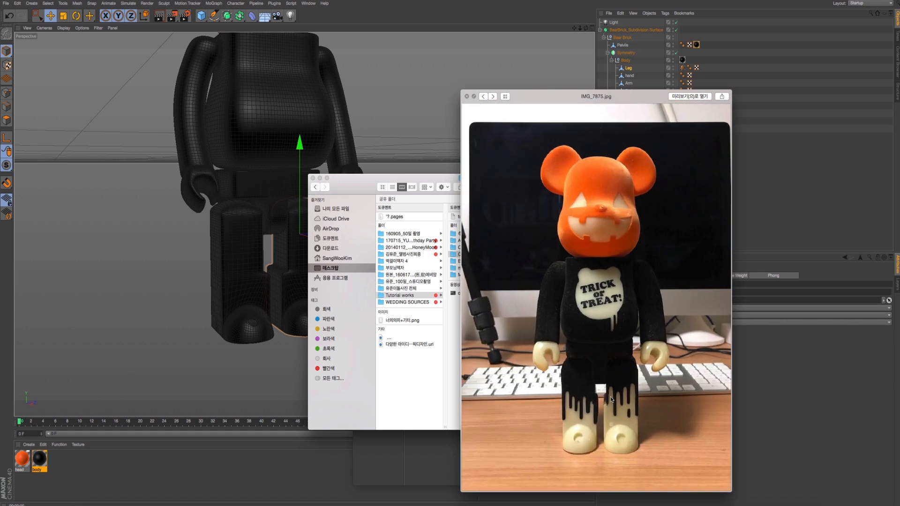
{"action": "scroll", "coordinate": [611, 400], "scroll_direction": "up", "scroll_amount": 8}
{"action": "scroll", "coordinate": [610, 400], "scroll_direction": "up", "scroll_amount": 1}
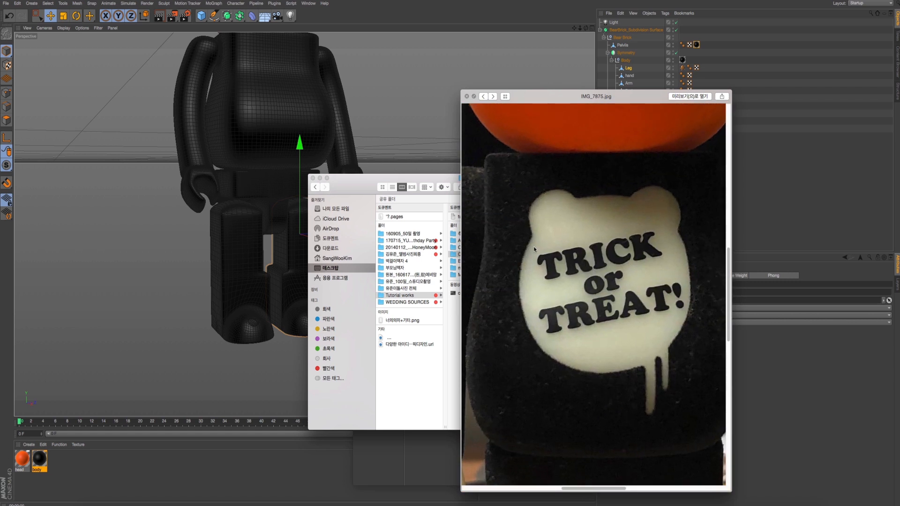
{"action": "scroll", "coordinate": [616, 278], "scroll_direction": "down", "scroll_amount": 10}
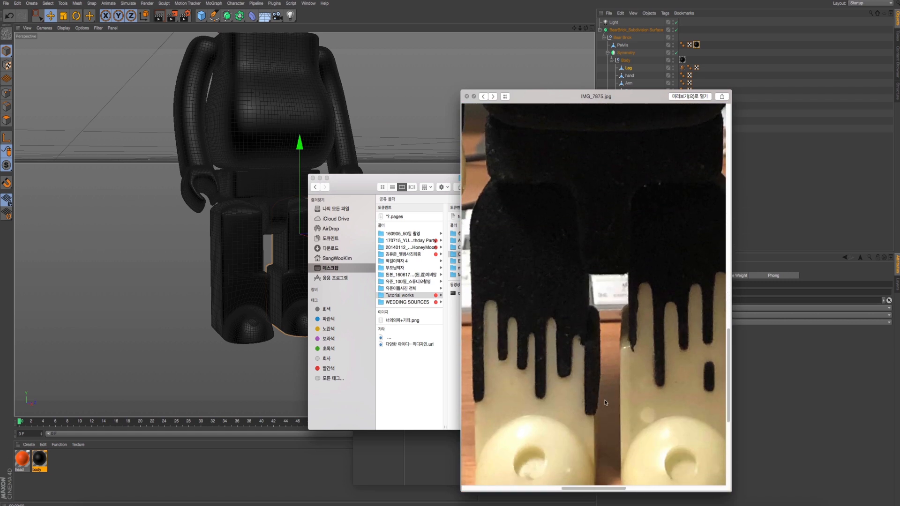
{"action": "scroll", "coordinate": [548, 297], "scroll_direction": "up", "scroll_amount": 5}
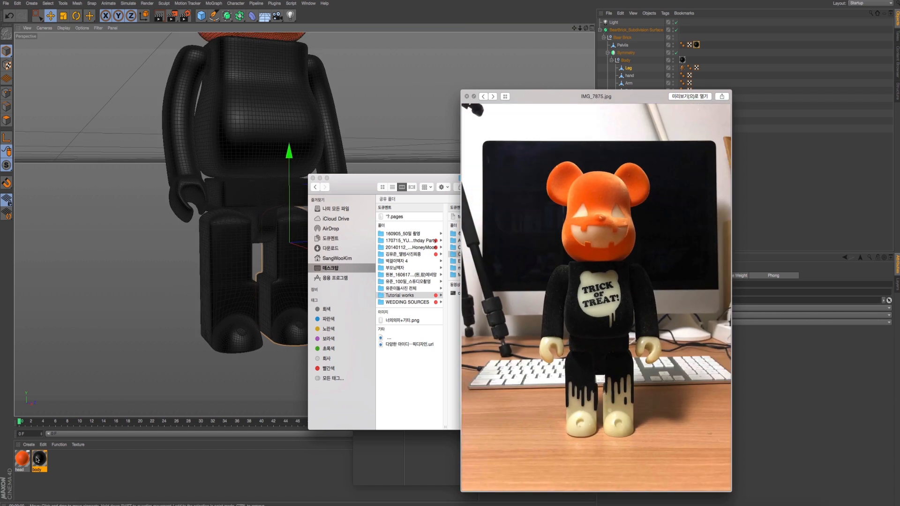
- Duplicate the body material, delete the stray Mat material, and rename the copy to leg
{"action": "left_click_drag", "start_coordinate": [39, 459], "coordinate": [68, 464], "text": "ctrl"}
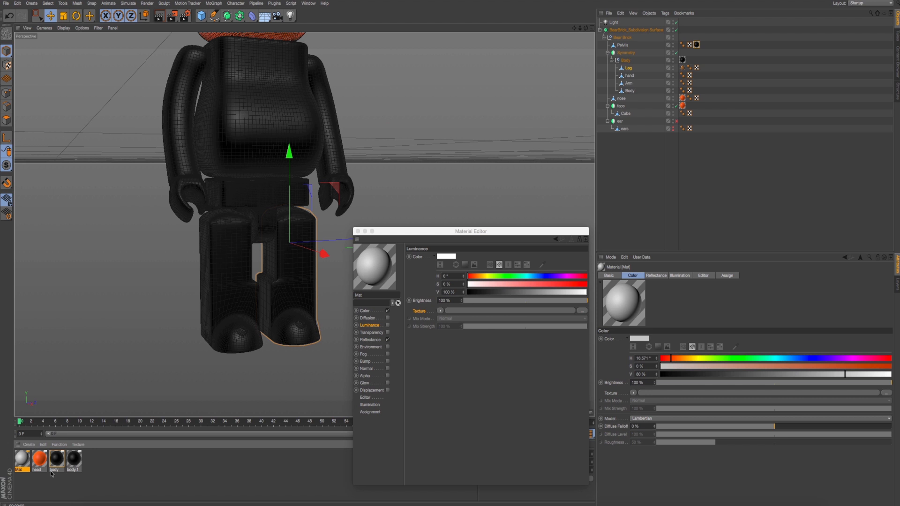
{"action": "key", "text": "Delete"}
{"action": "left_click", "coordinate": [51, 472]}
{"action": "type", "text": "leg"}
{"action": "key", "text": "Return"}
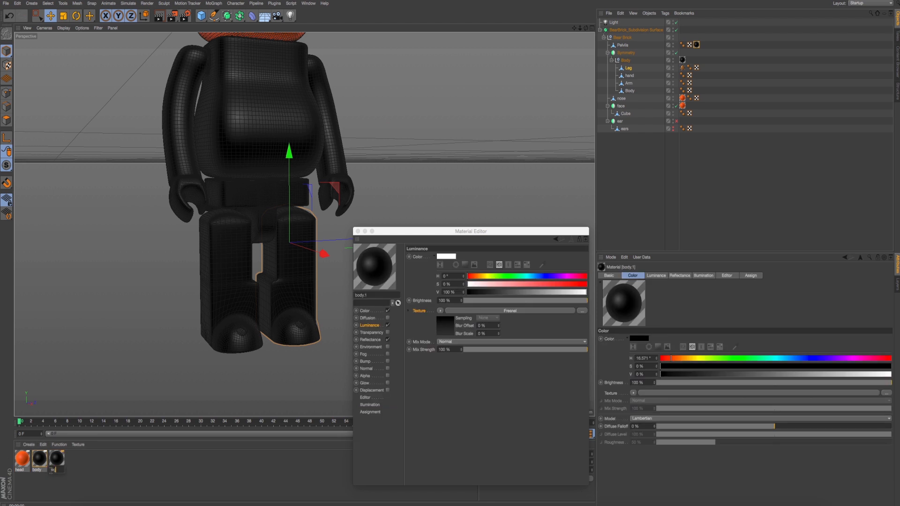
- Show the leg material's Color channel and open its color for editing
{"action": "left_click", "coordinate": [375, 311]}
{"action": "key", "text": "super+Tab"}
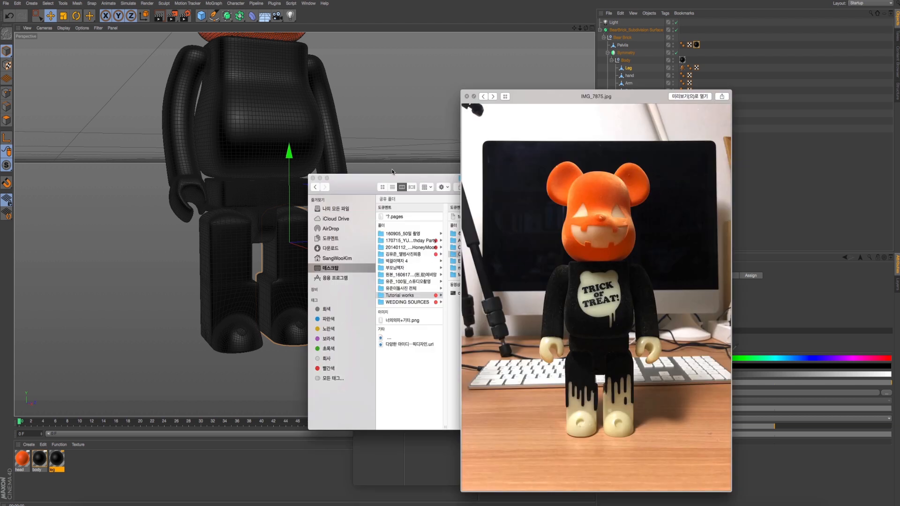
{"action": "left_click_drag", "start_coordinate": [373, 180], "coordinate": [296, 290]}
{"action": "left_click", "coordinate": [237, 287]}
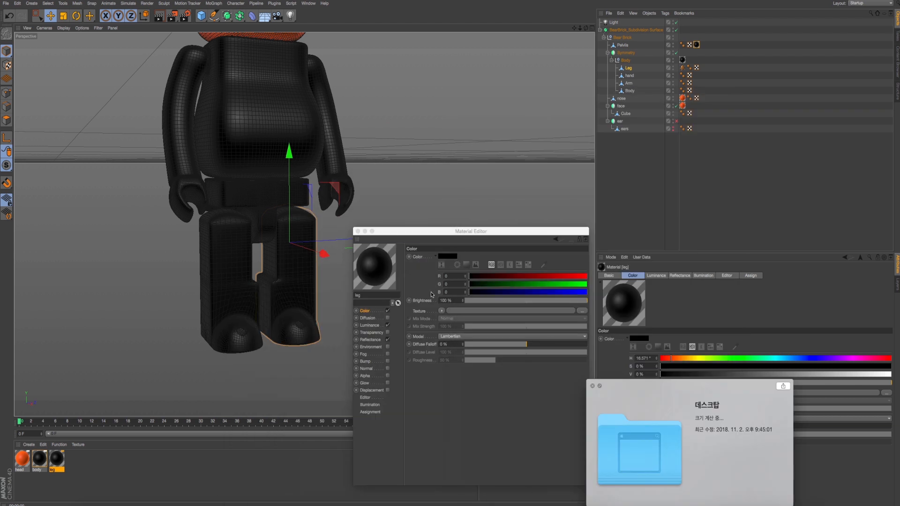
{"action": "left_click", "coordinate": [453, 258]}
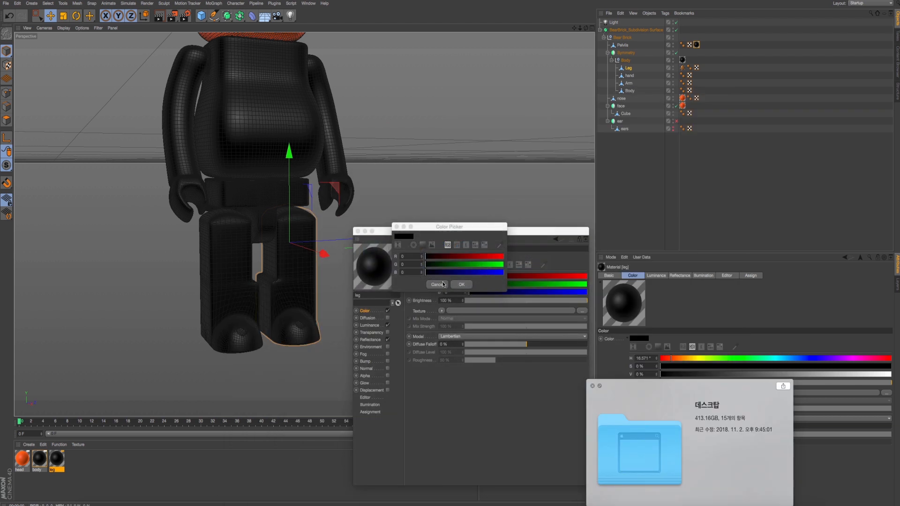
{"action": "key", "text": "super+Tab"}
{"action": "key", "text": "super+Tab"}
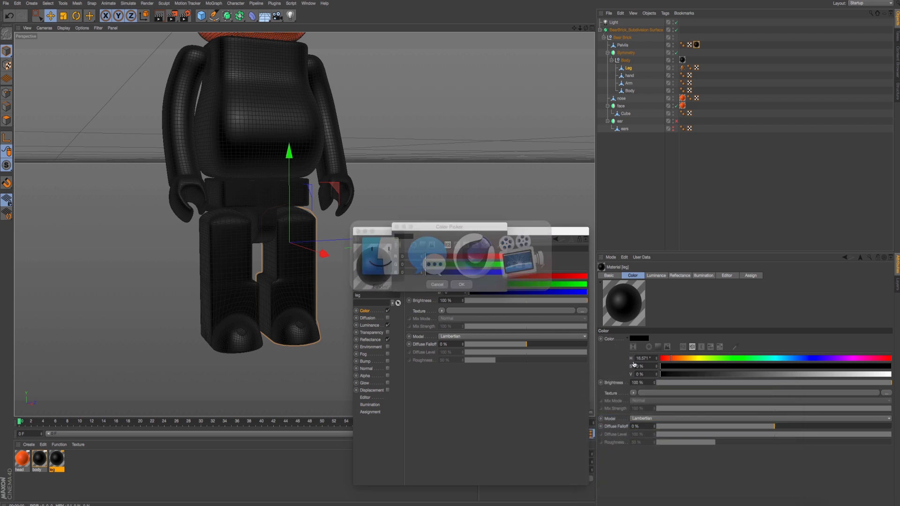
- In a new Finder window, browse the desktop's Tutorial works and Cinema 4D Basic 100 folders to the folder 39_Modeling 3_parti-4_texture_material
{"action": "key", "text": "super+n"}
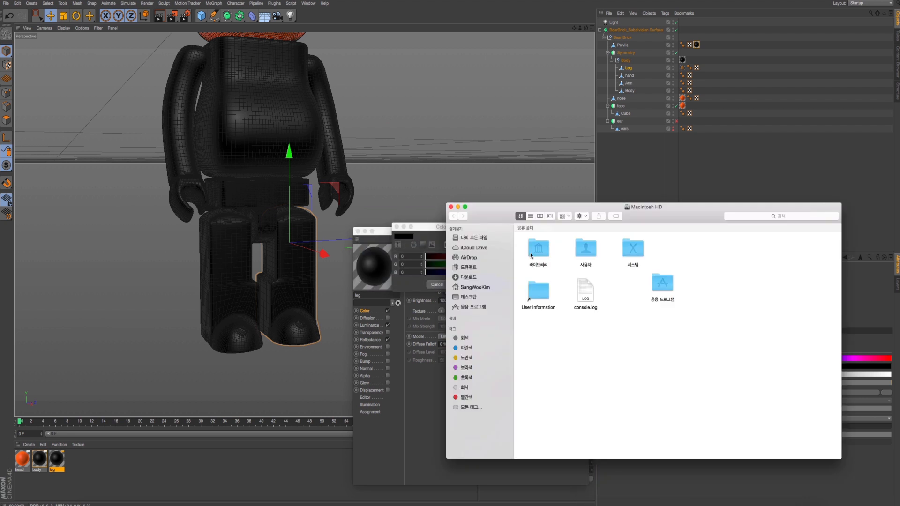
{"action": "left_click", "coordinate": [474, 307]}
{"action": "left_click", "coordinate": [474, 287]}
{"action": "left_click", "coordinate": [469, 277]}
{"action": "left_click", "coordinate": [469, 268]}
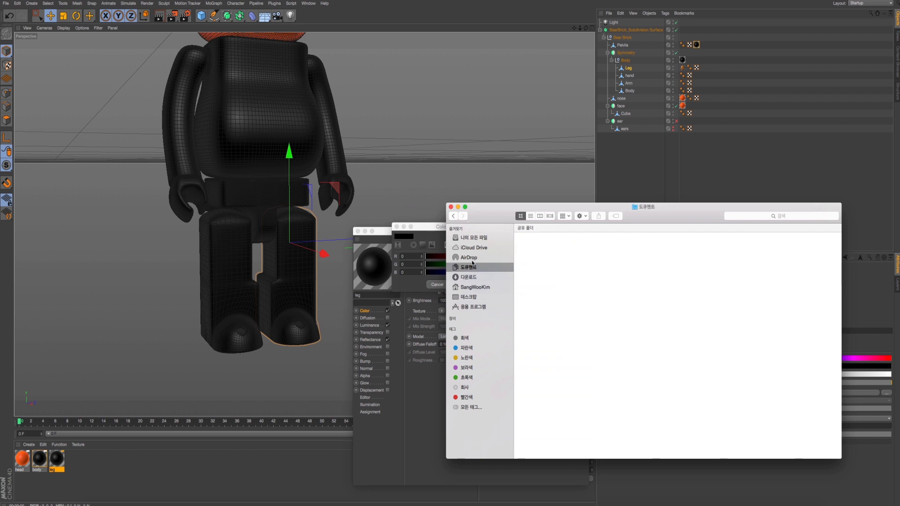
{"action": "left_click", "coordinate": [471, 297]}
{"action": "left_click", "coordinate": [553, 325]}
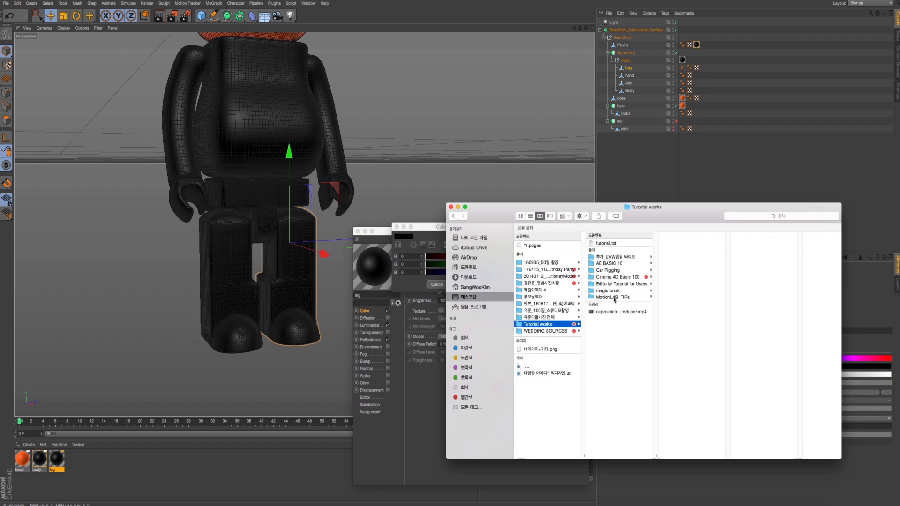
{"action": "left_click", "coordinate": [627, 277]}
{"action": "left_click", "coordinate": [690, 374]}
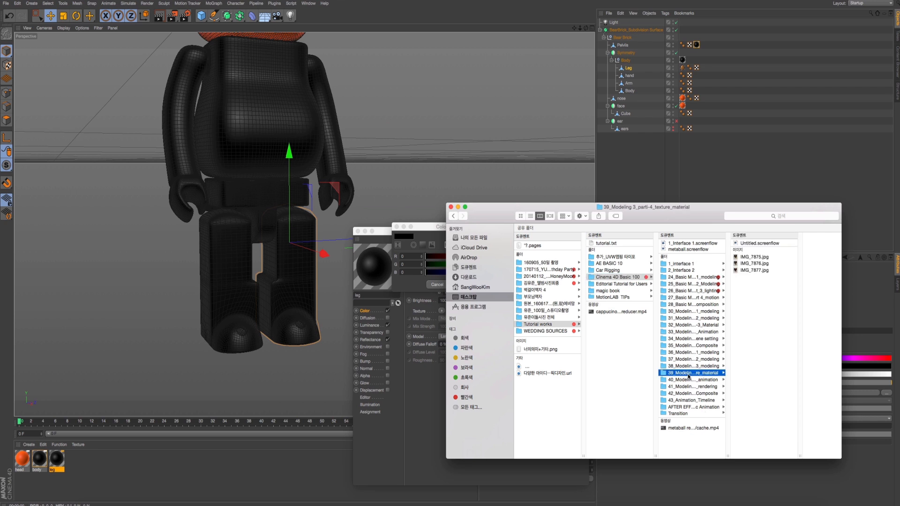
- Open IMG_7875.jpg in Preview and place the photo so the color picker and model can be reached beside it
{"action": "left_click", "coordinate": [751, 259]}
{"action": "left_click_drag", "start_coordinate": [746, 272], "coordinate": [740, 256]}
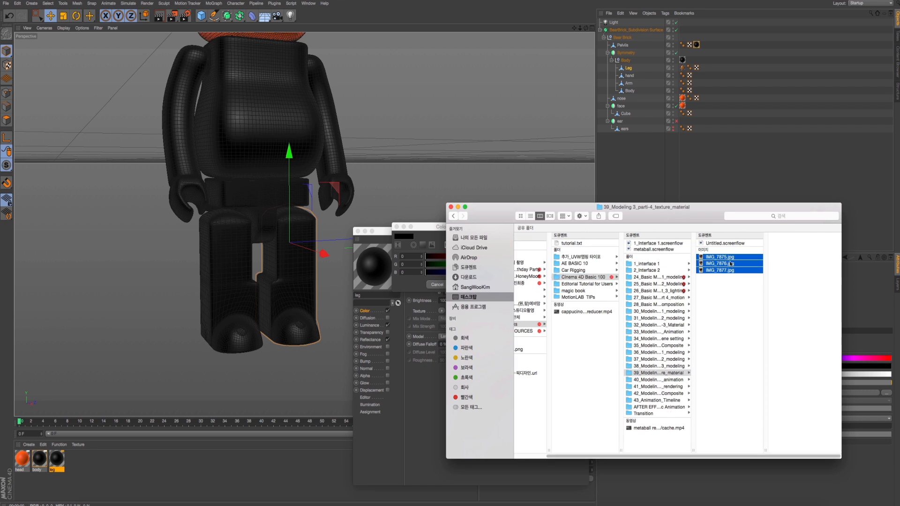
{"action": "left_click", "coordinate": [735, 279]}
{"action": "double_click", "coordinate": [727, 258]}
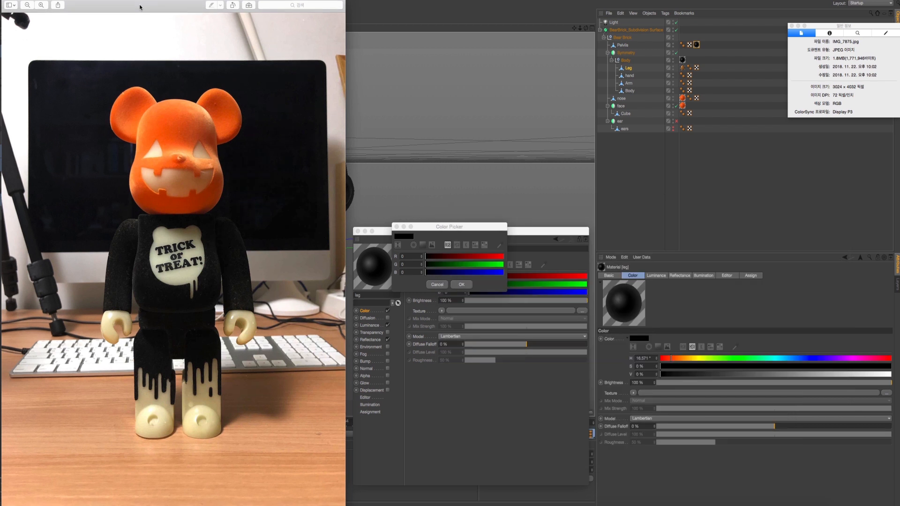
{"action": "left_click_drag", "start_coordinate": [139, 7], "coordinate": [618, 15]}
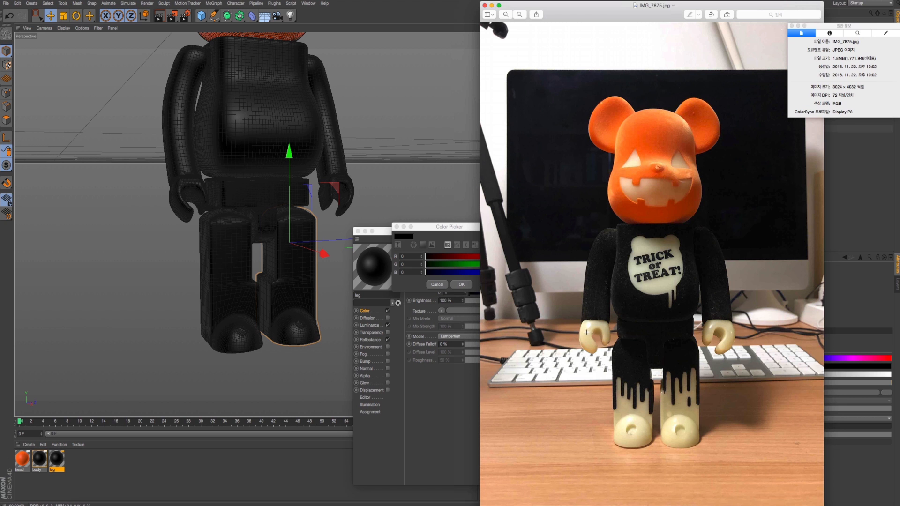
- Set the leg material's color to the cream sampled from the photo's chest emblem, RGB 202, 201, 171
{"action": "left_click", "coordinate": [478, 266]}
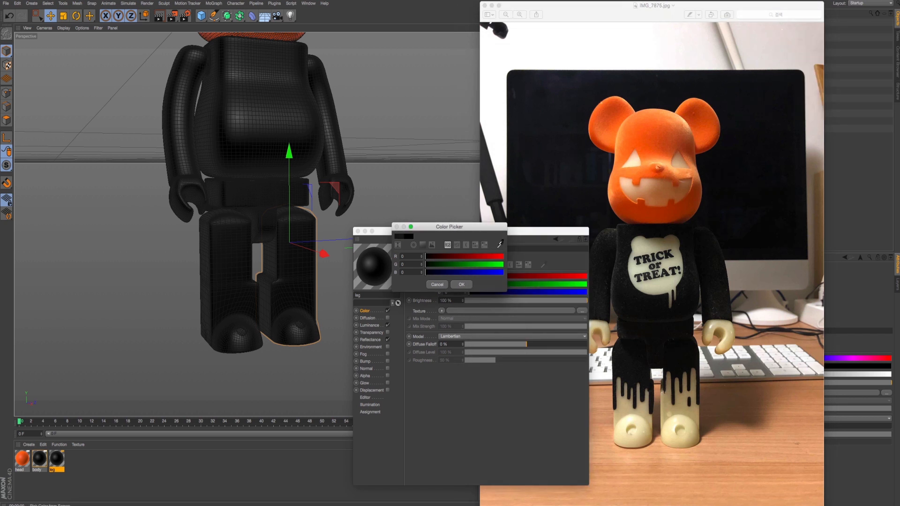
{"action": "left_click", "coordinate": [630, 281]}
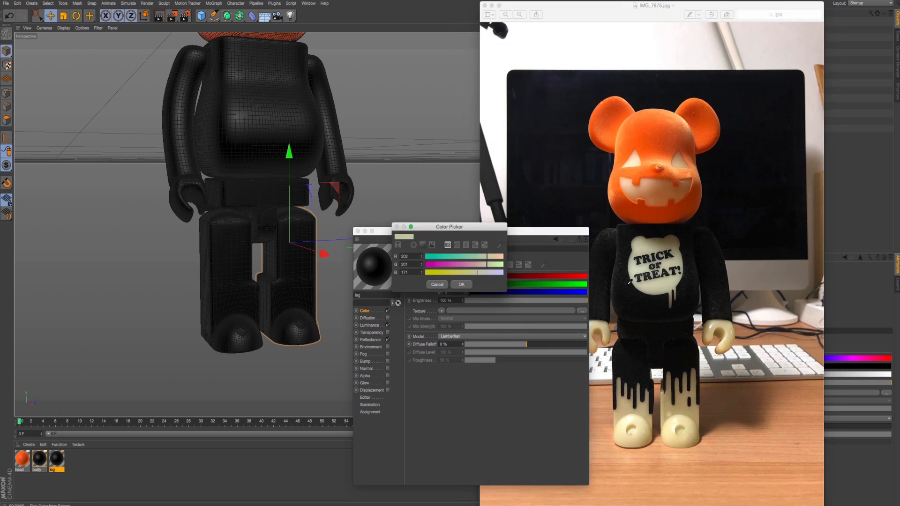
{"action": "left_click", "coordinate": [460, 286]}
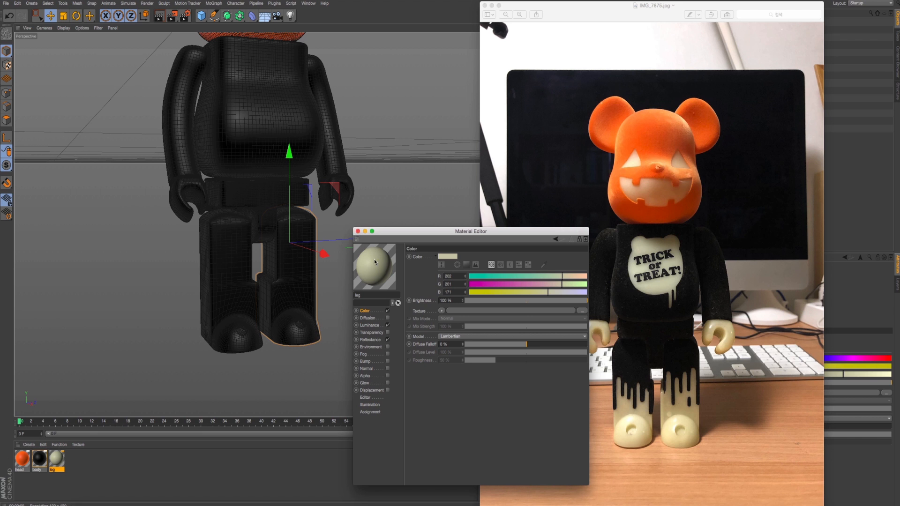
- Set the dark gray knot of the leg material's Luminance Fresnel gradient to the cream sampled from the photo's foot
{"action": "left_click", "coordinate": [385, 325]}
{"action": "left_click", "coordinate": [445, 323]}
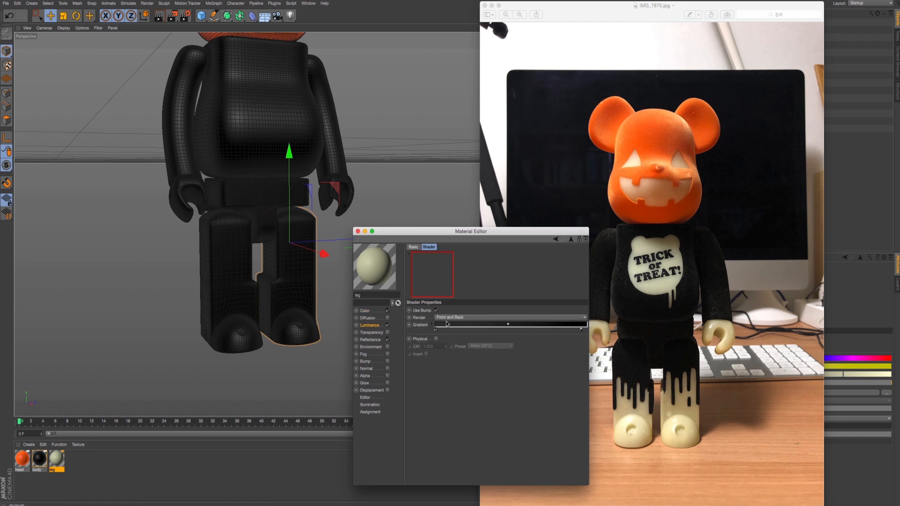
{"action": "double_click", "coordinate": [435, 330]}
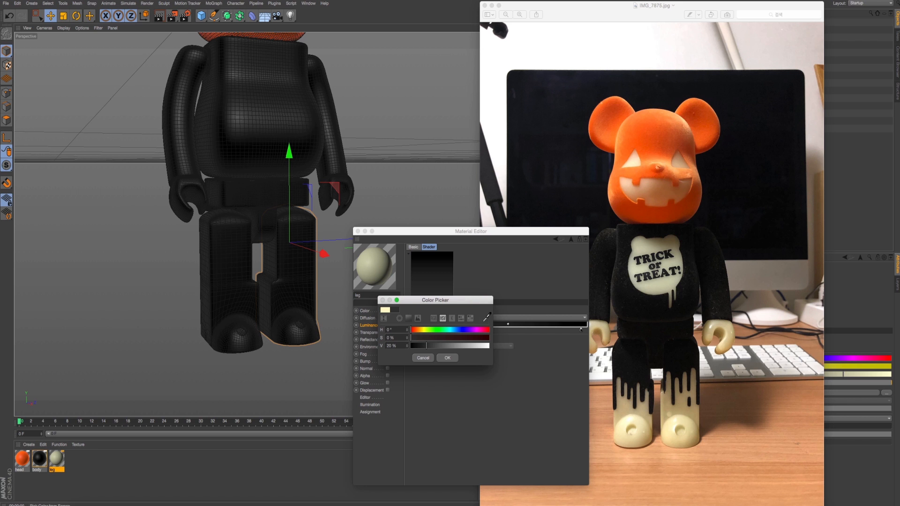
{"action": "left_click", "coordinate": [628, 415]}
{"action": "left_click", "coordinate": [446, 358]}
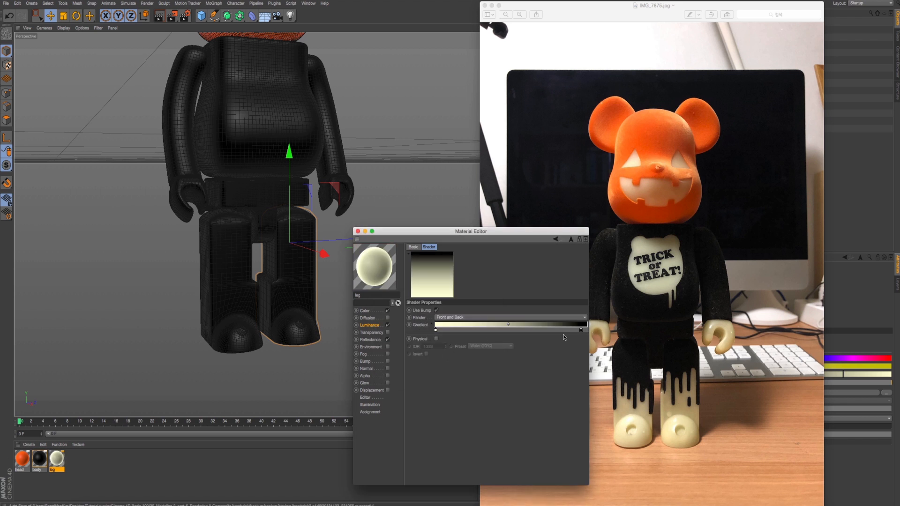
- Move the reference photo aside, assign the cream leg material to the Leg object and render the view to check it
{"action": "double_click", "coordinate": [582, 331]}
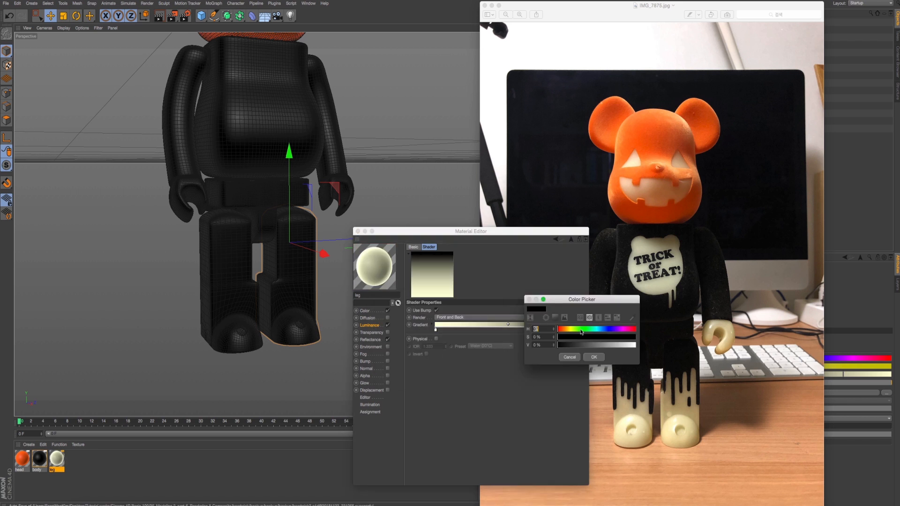
{"action": "left_click", "coordinate": [590, 358]}
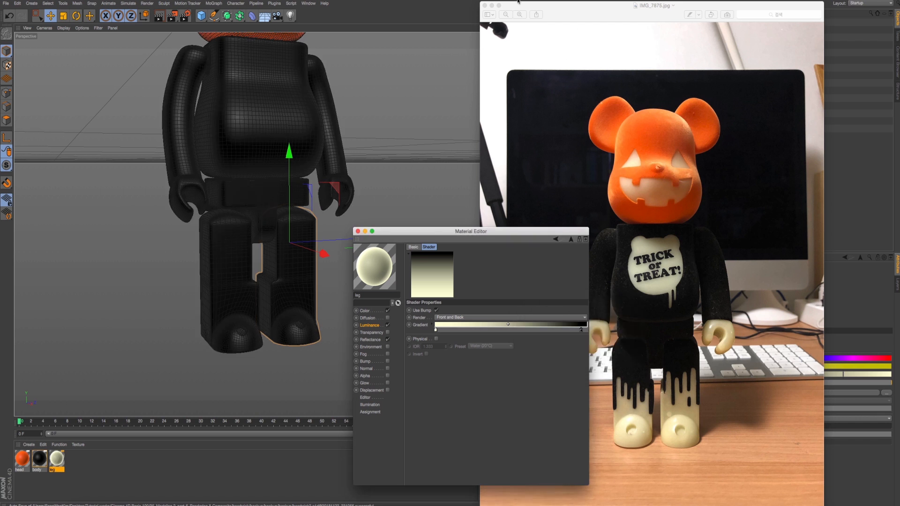
{"action": "left_click_drag", "start_coordinate": [517, 1], "coordinate": [685, 321]}
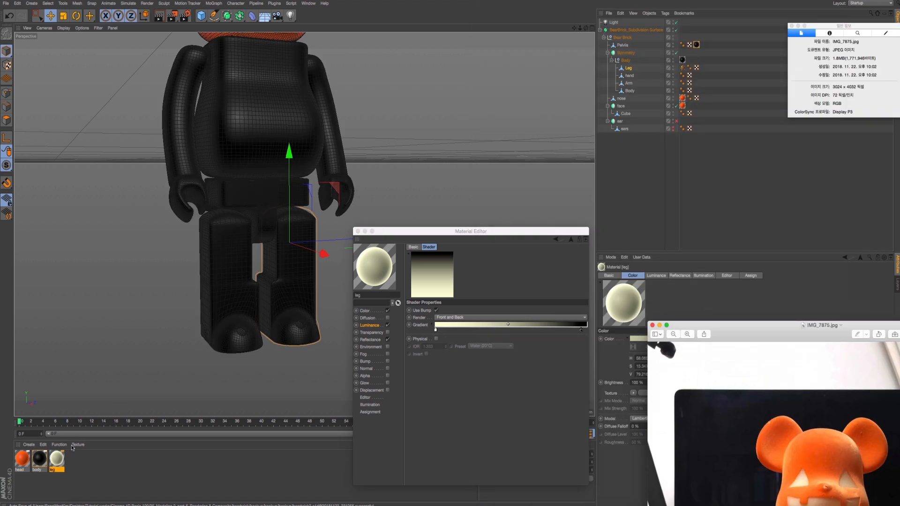
{"action": "left_click_drag", "start_coordinate": [57, 459], "coordinate": [633, 70]}
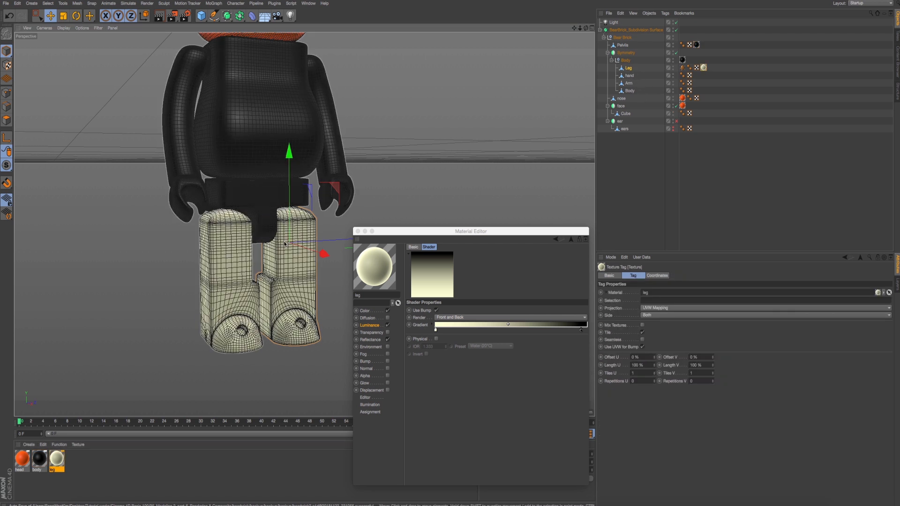
{"action": "key", "text": "ctrl+r"}
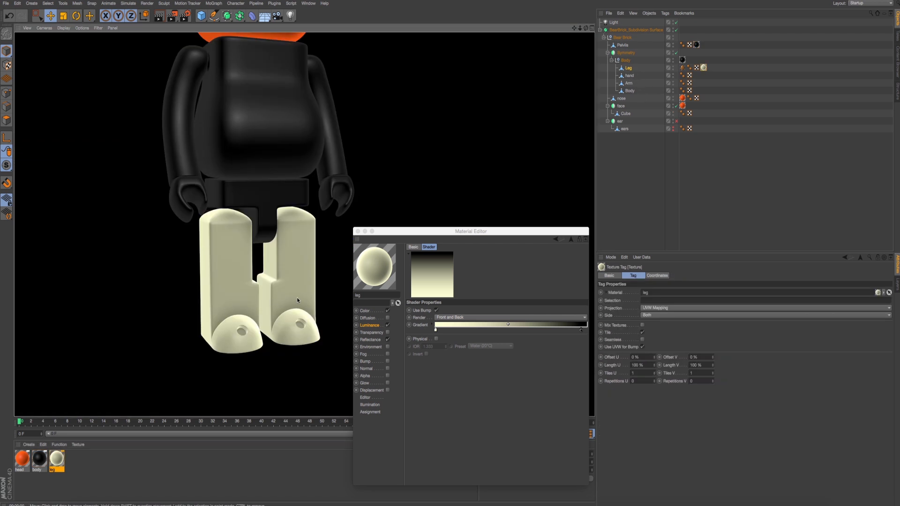
{"action": "left_click_drag", "start_coordinate": [264, 293], "coordinate": [230, 307], "text": "alt"}
- Place the reference photo beside the model for comparison and close the Material Editor
{"action": "key", "text": "super+Tab"}
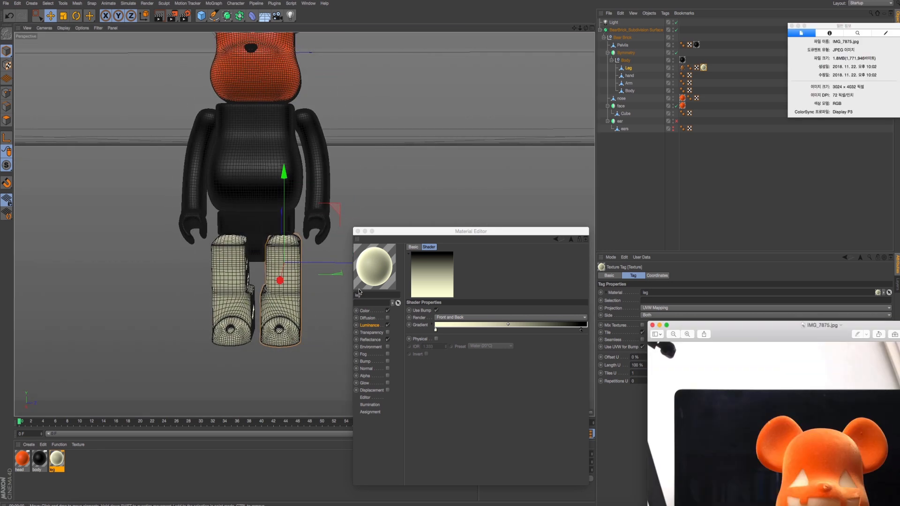
{"action": "double_click", "coordinate": [778, 323]}
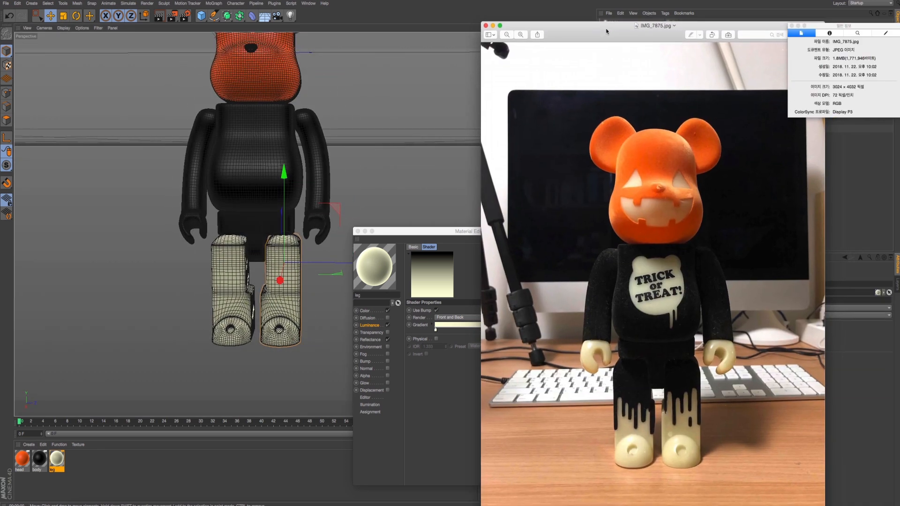
{"action": "key", "text": "super+Tab"}
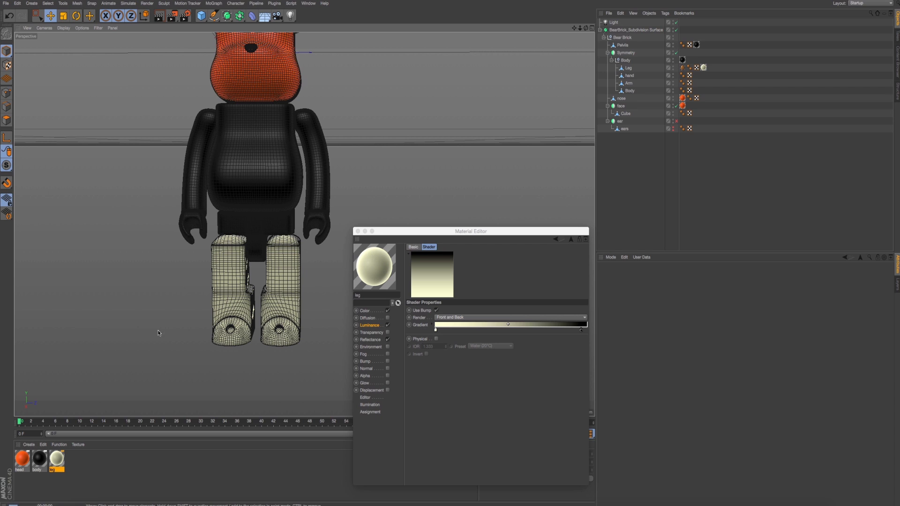
{"action": "key", "text": "ctrl+r"}
{"action": "middle_click_drag", "start_coordinate": [272, 179], "coordinate": [271, 220], "text": "alt"}
{"action": "left_click_drag", "start_coordinate": [271, 220], "coordinate": [265, 217], "text": "alt"}
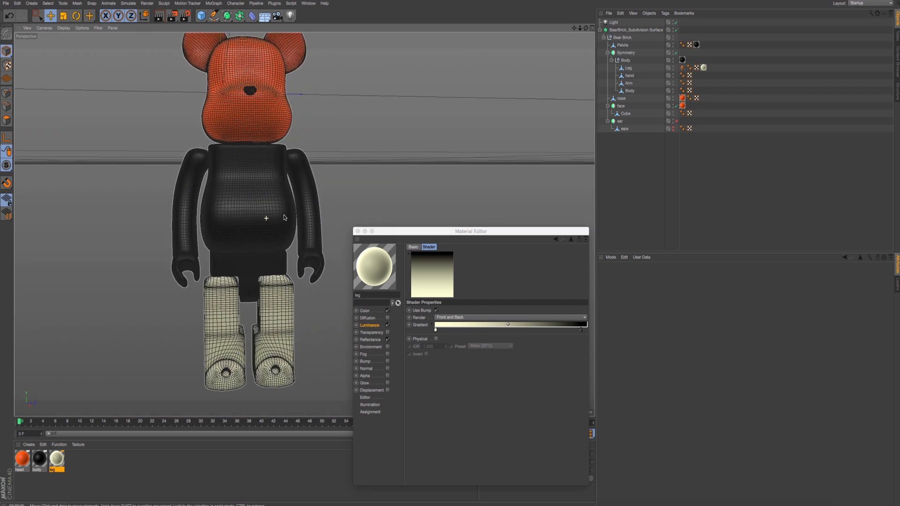
{"action": "scroll", "coordinate": [265, 217], "scroll_direction": "down", "scroll_amount": 2}
{"action": "left_click", "coordinate": [358, 232]}
{"action": "scroll", "coordinate": [316, 225], "scroll_direction": "up", "scroll_amount": 3}
{"action": "middle_click_drag", "start_coordinate": [266, 200], "coordinate": [362, 254], "text": "alt"}
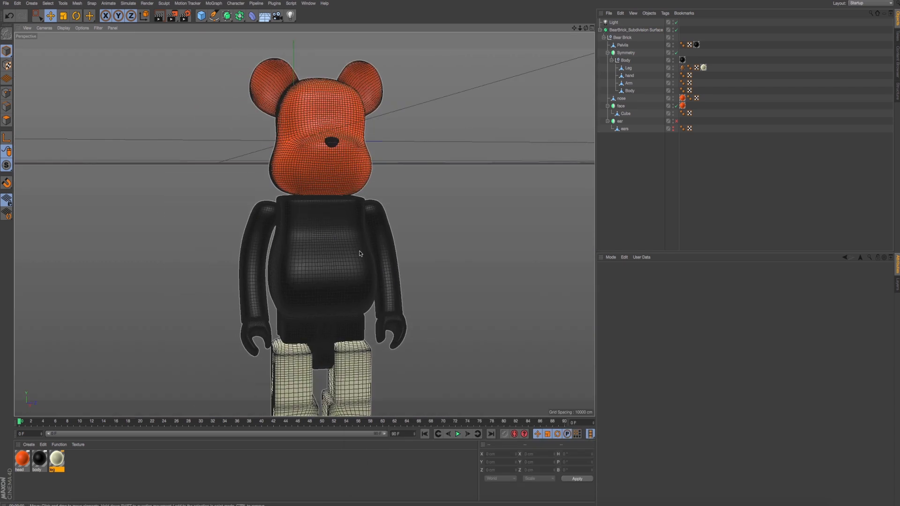
- Assign the cream leg material to the hand object, leaving the Arm object without it, and render the whole figure
{"action": "key", "text": "super+Tab"}
{"action": "middle_click_drag", "start_coordinate": [251, 312], "coordinate": [208, 283], "text": "alt"}
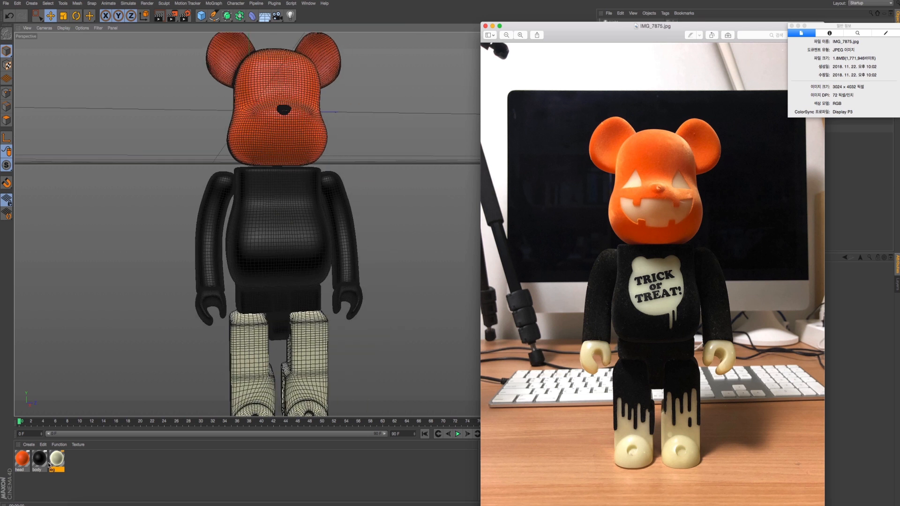
{"action": "left_click", "coordinate": [206, 305]}
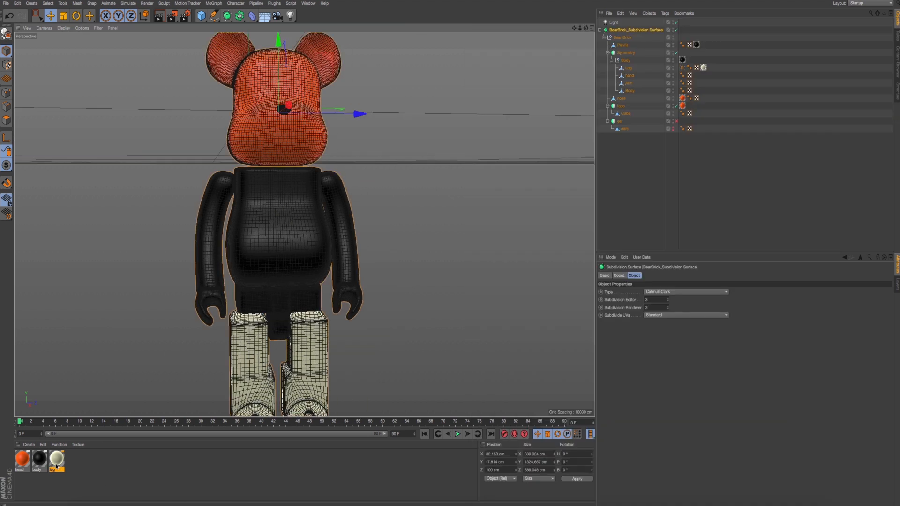
{"action": "left_click_drag", "start_coordinate": [57, 466], "coordinate": [633, 85]}
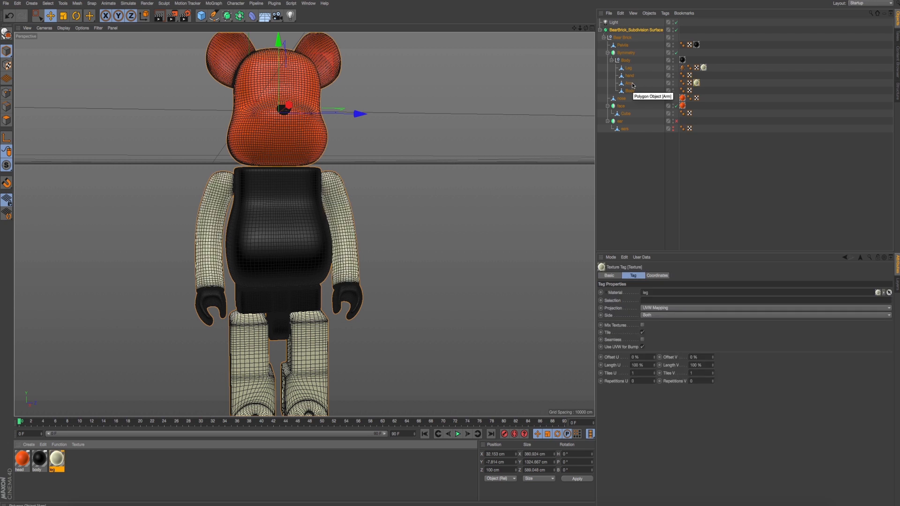
{"action": "key", "text": "super+z"}
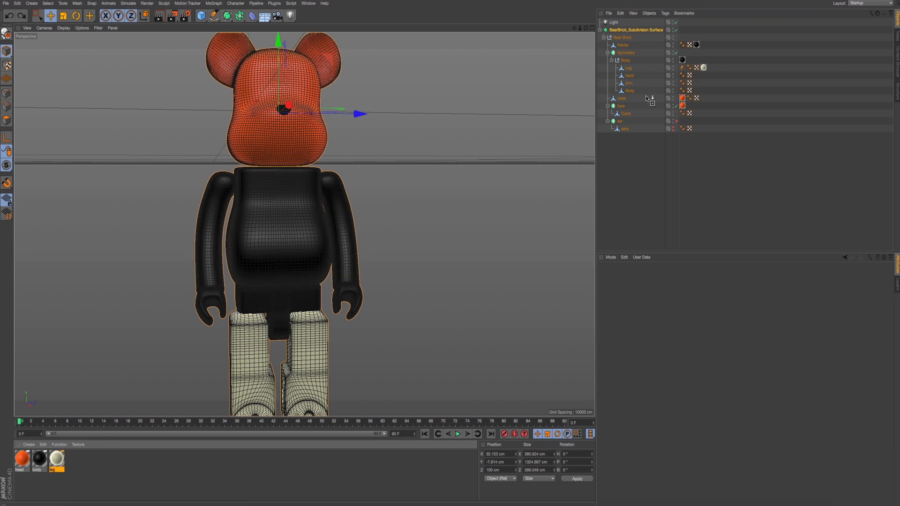
{"action": "left_click_drag", "start_coordinate": [647, 99], "coordinate": [640, 76]}
{"action": "key", "text": "h"}
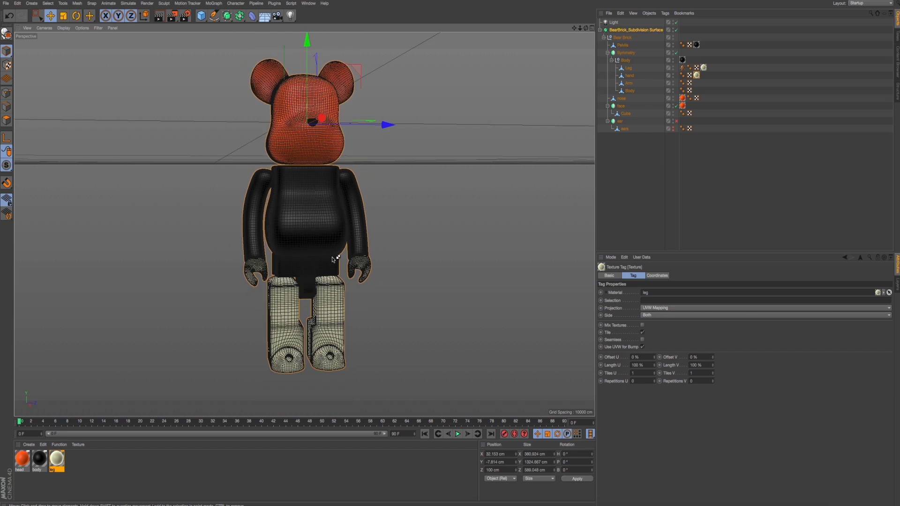
{"action": "key", "text": "super+r"}
- Compare the model's hands and legs with the cream hands and dripping paint on the legs in the reference photo
{"action": "key", "text": "super+Tab"}
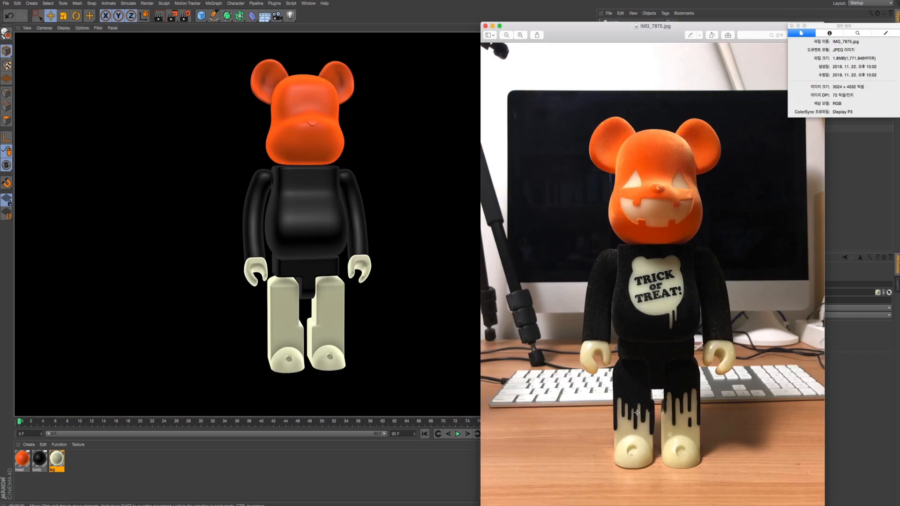
{"action": "left_click", "coordinate": [389, 290]}
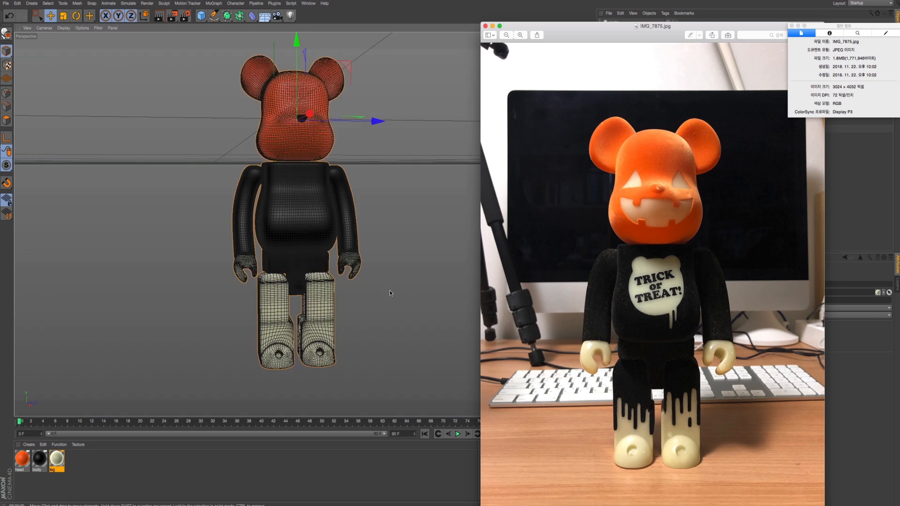
{"action": "left_click_drag", "start_coordinate": [390, 290], "coordinate": [370, 281], "text": "alt"}
{"action": "right_click_drag", "start_coordinate": [284, 312], "coordinate": [317, 321], "text": "alt"}
{"action": "left_click_drag", "start_coordinate": [316, 320], "coordinate": [340, 285], "text": "alt"}
{"action": "key", "text": "super+Tab"}
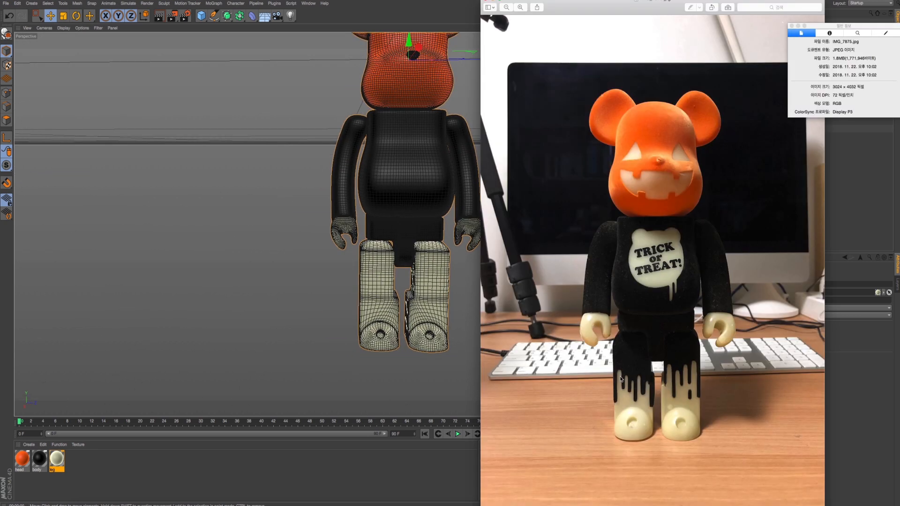
{"action": "key", "text": "super+Tab"}
{"action": "left_click_drag", "start_coordinate": [403, 276], "coordinate": [376, 259], "text": "alt"}
{"action": "key", "text": "super+Tab"}
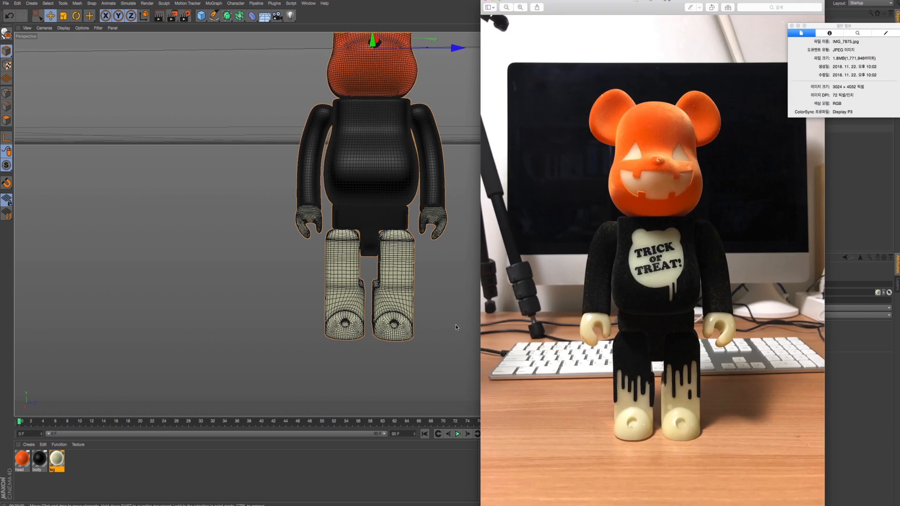
{"action": "key", "text": "super+Tab"}
{"action": "left_click_drag", "start_coordinate": [304, 224], "coordinate": [327, 258], "text": "alt"}
{"action": "scroll", "coordinate": [327, 258], "scroll_direction": "up", "scroll_amount": 5}
{"action": "key", "text": "super+Tab"}
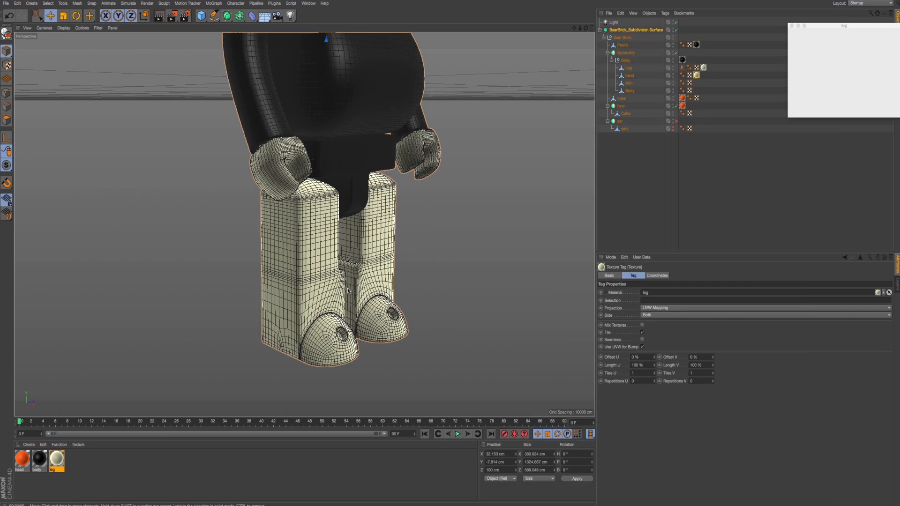
{"action": "key", "text": "super+Tab"}
- Render the head and chest from the front and compare them with the pumpkin face and chest emblem in the photo
{"action": "key", "text": "super+Tab"}
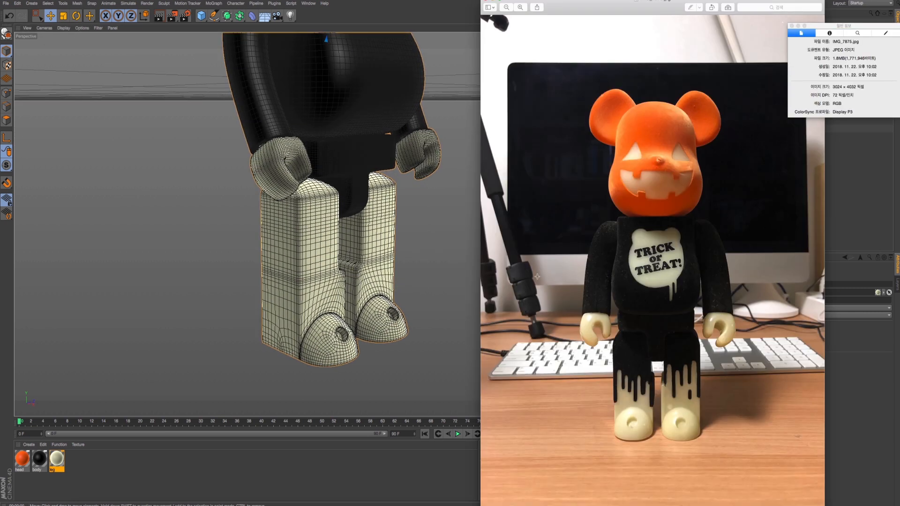
{"action": "middle_click_drag", "start_coordinate": [386, 249], "coordinate": [386, 287], "text": "alt"}
{"action": "left_click_drag", "start_coordinate": [386, 287], "coordinate": [337, 265], "text": "alt"}
{"action": "middle_click_drag", "start_coordinate": [338, 265], "coordinate": [358, 269], "text": "alt"}
{"action": "key", "text": "super+Tab"}
{"action": "key", "text": "super+Tab"}
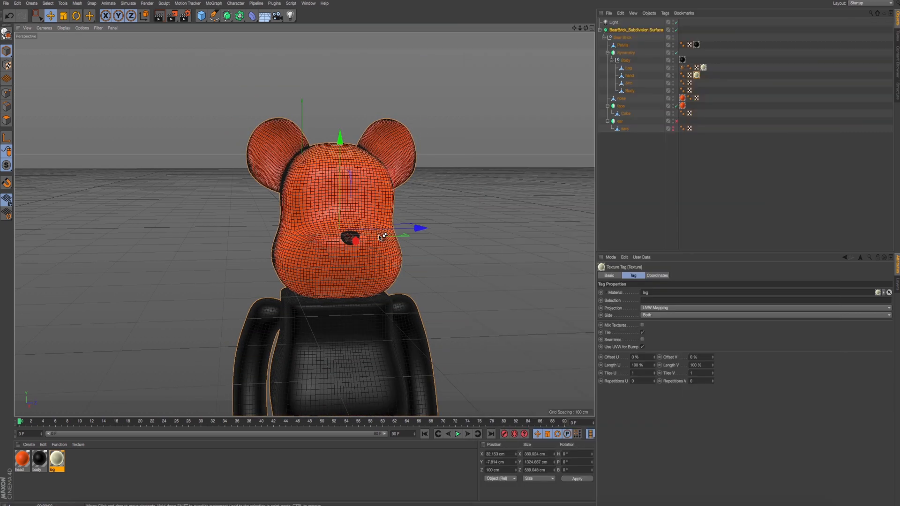
{"action": "key", "text": "alt+r"}
{"action": "left_click_drag", "start_coordinate": [362, 237], "coordinate": [376, 224], "text": "alt"}
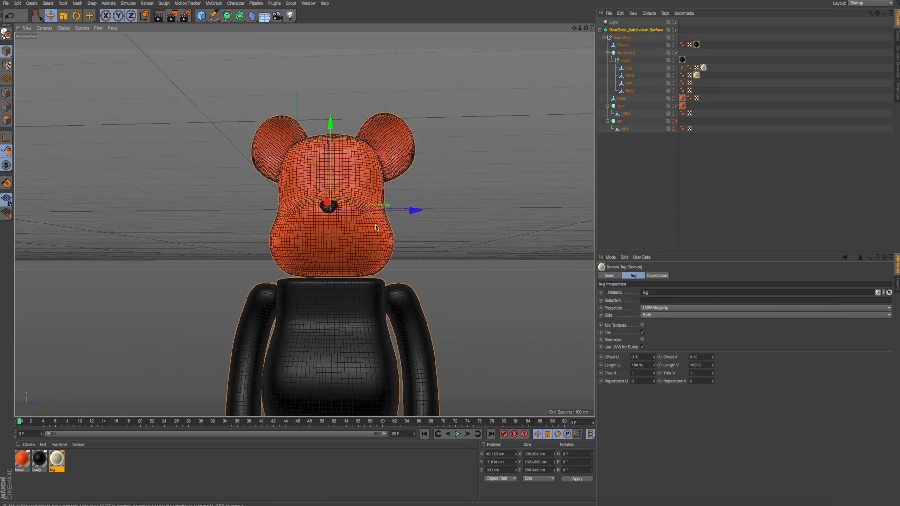
{"action": "key", "text": "super+Tab"}
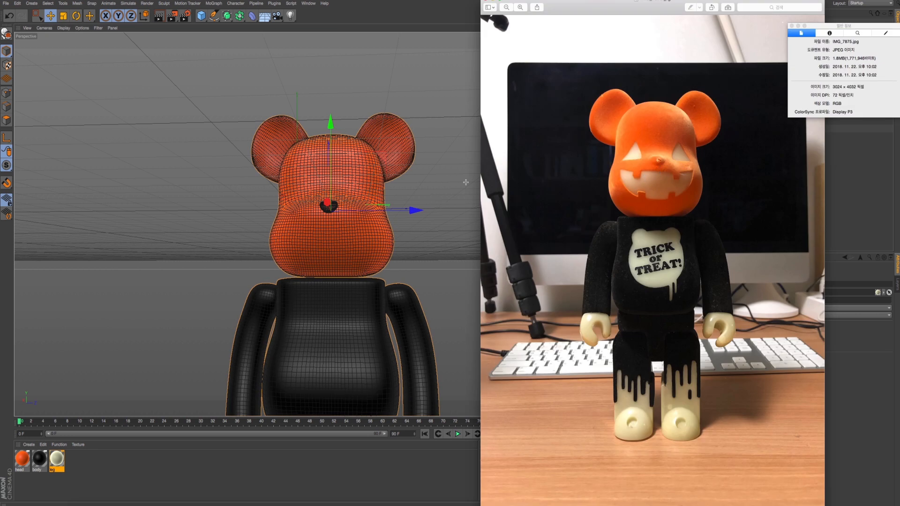
{"action": "key", "text": "super+Tab"}
{"action": "key", "text": "ctrl+r"}
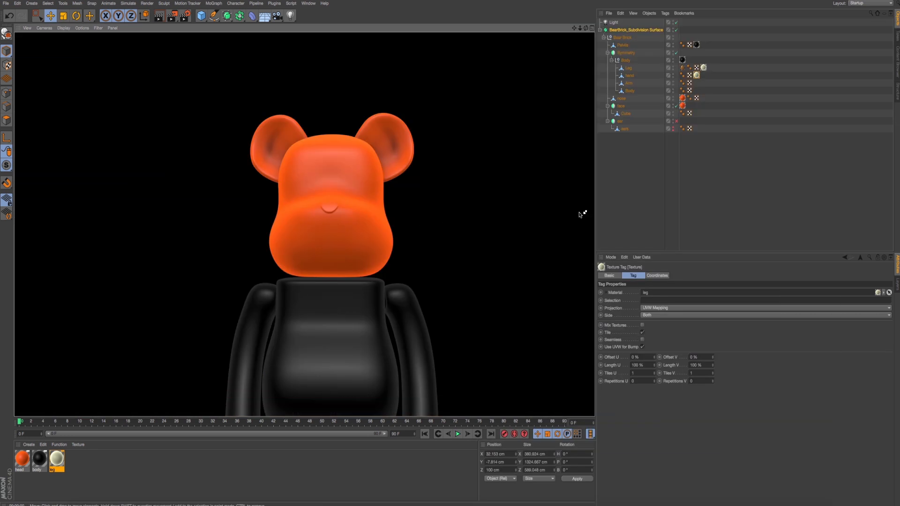
{"action": "key", "text": "super+Tab"}
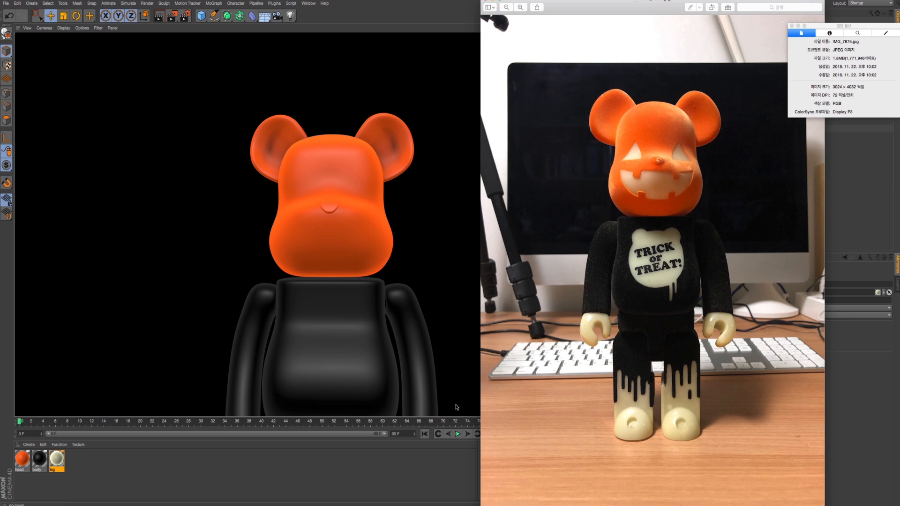
- Launch Adobe Illustrator CC, and return to Cinema 4D to view the whole textured figure
{"action": "mouse_move", "coordinate": [431, 501]}
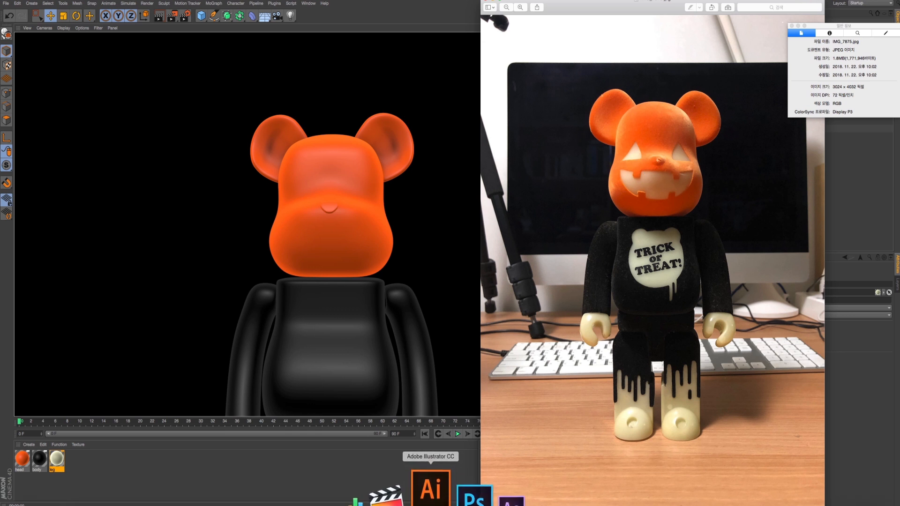
{"action": "left_click", "coordinate": [431, 490]}
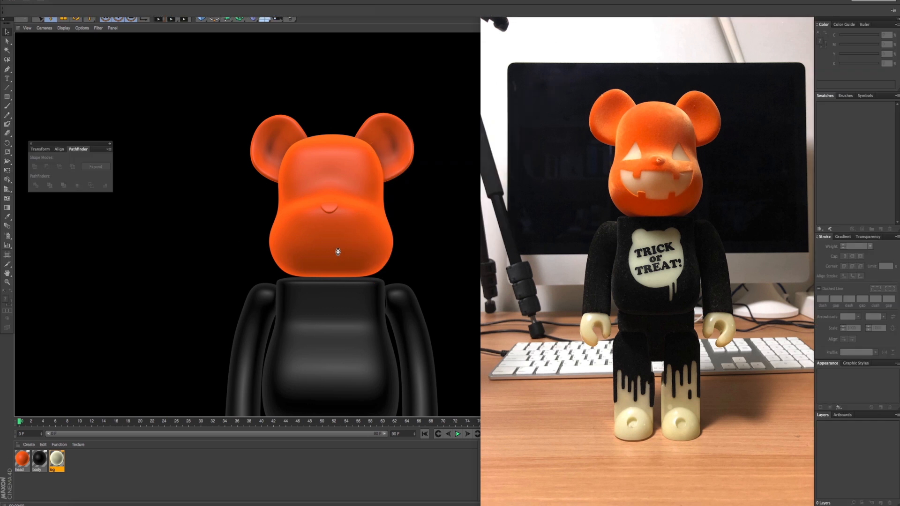
{"action": "left_click", "coordinate": [297, 241]}
{"action": "left_click_drag", "start_coordinate": [298, 241], "coordinate": [356, 250], "text": "alt"}
{"action": "key", "text": "ctrl+r"}
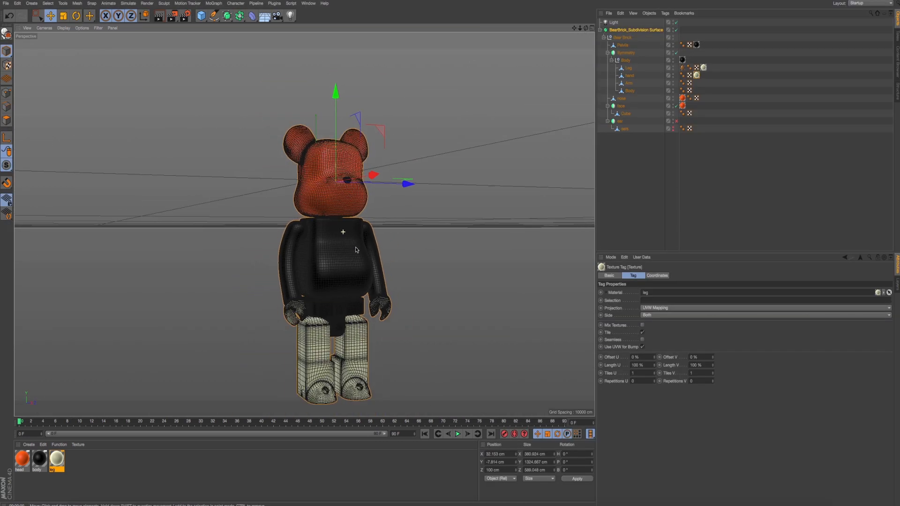
{"action": "key", "text": "super+Tab"}
{"action": "key", "text": "super+Tab"}
{"action": "key", "text": "super+Tab"}
{"action": "key", "text": "super+Tab"}
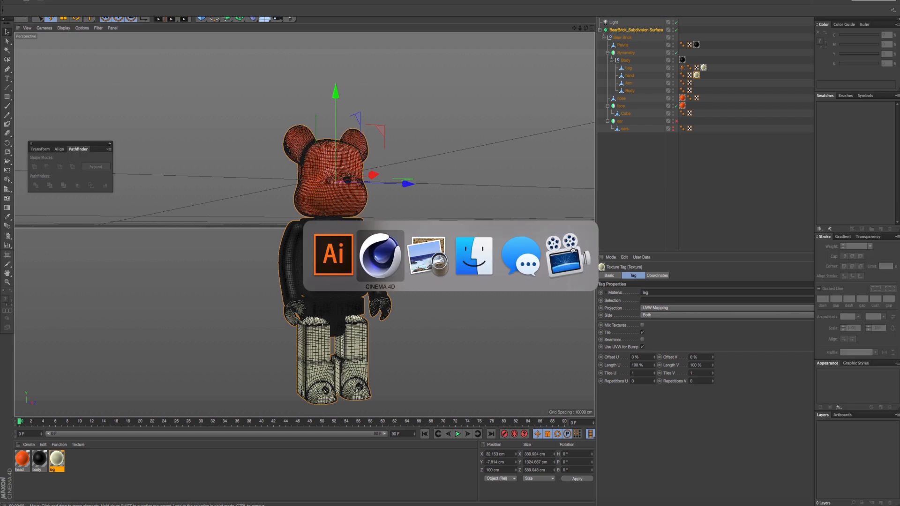
{"action": "key", "text": "super+Tab"}
{"action": "key", "text": "super+Tab"}
{"action": "key", "text": "super+Tab"}
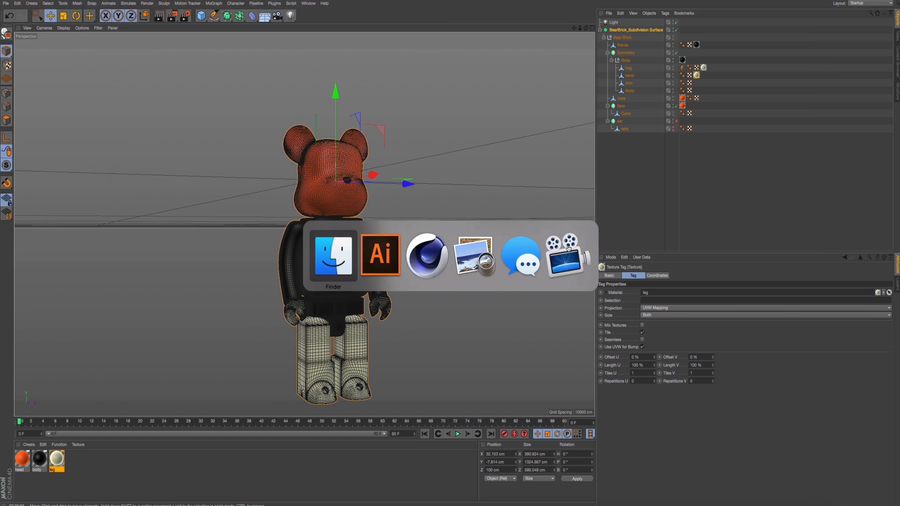
{"action": "key", "text": "super+Tab"}
{"action": "key", "text": "super+Tab"}
{"action": "key", "text": "super+Tab"}
{"action": "key", "text": "super+Tab"}
{"action": "key", "text": "super+Tab"}
{"action": "key", "text": "super+Tab"}
{"action": "key", "text": "super+Tab"}
{"action": "key", "text": "super+Tab"}
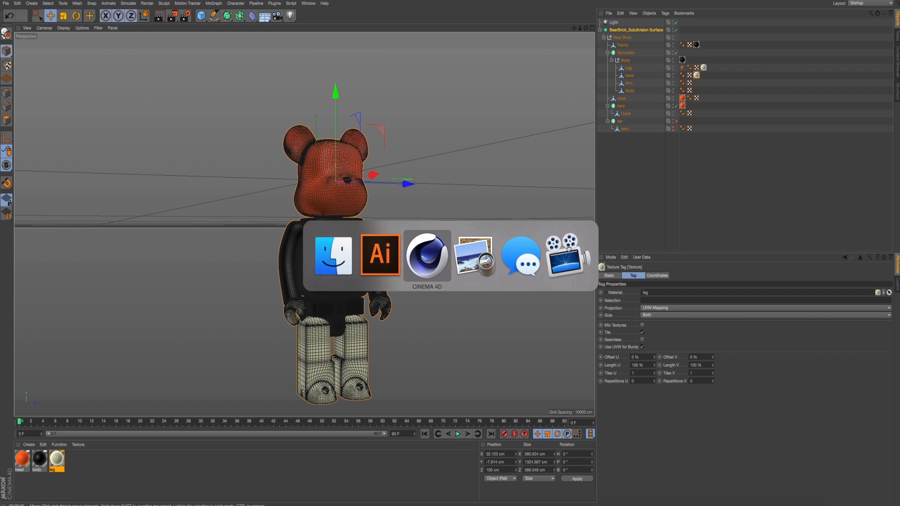
{"action": "key", "text": "super+Tab"}
{"action": "key", "text": "super+Tab"}
{"action": "key", "text": "super+Tab"}
{"action": "key", "text": "super+Tab"}
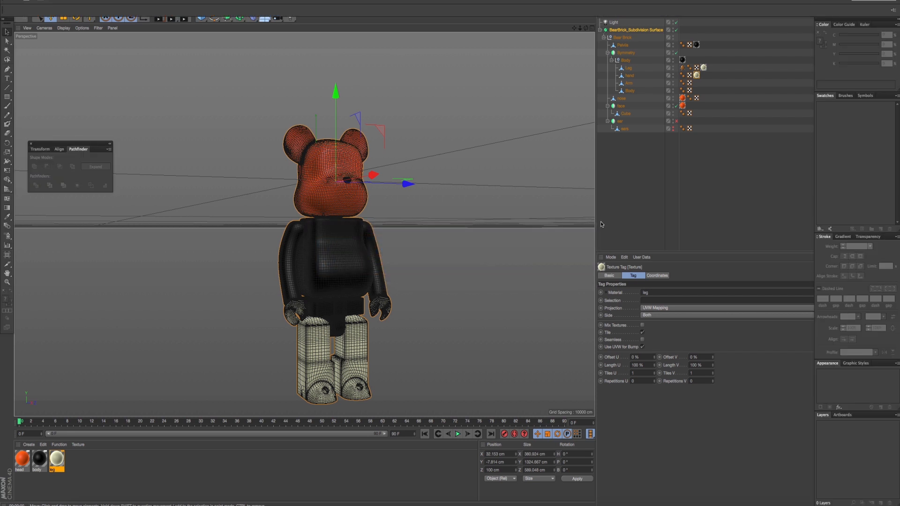
{"action": "key", "text": "super+Tab"}
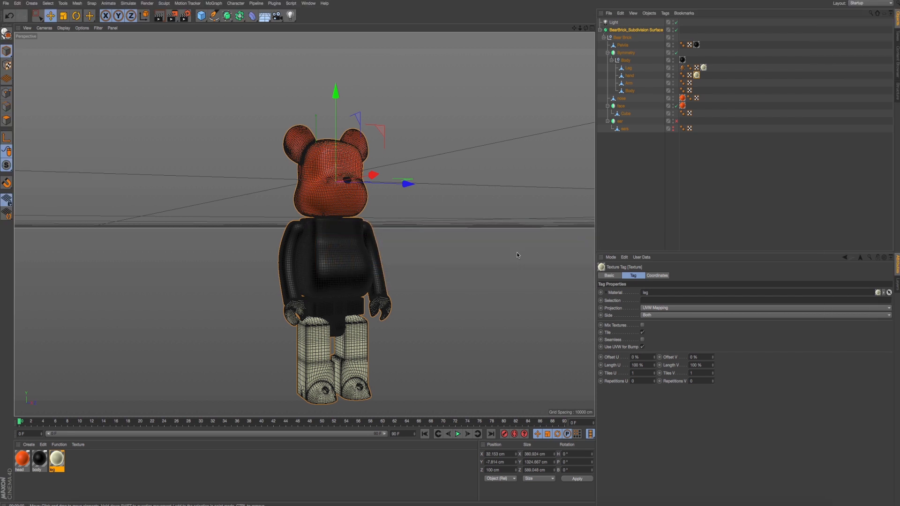
{"action": "key", "text": "super+Tab"}
{"action": "key", "text": "super+Tab"}
{"action": "key", "text": "super+Tab"}
{"action": "key", "text": "super+Tab"}
{"action": "key", "text": "super+Tab"}
{"action": "key", "text": "super+Tab"}
{"action": "key", "text": "super+Tab"}
{"action": "key", "text": "super+Tab"}
{"action": "key", "text": "super+Tab"}
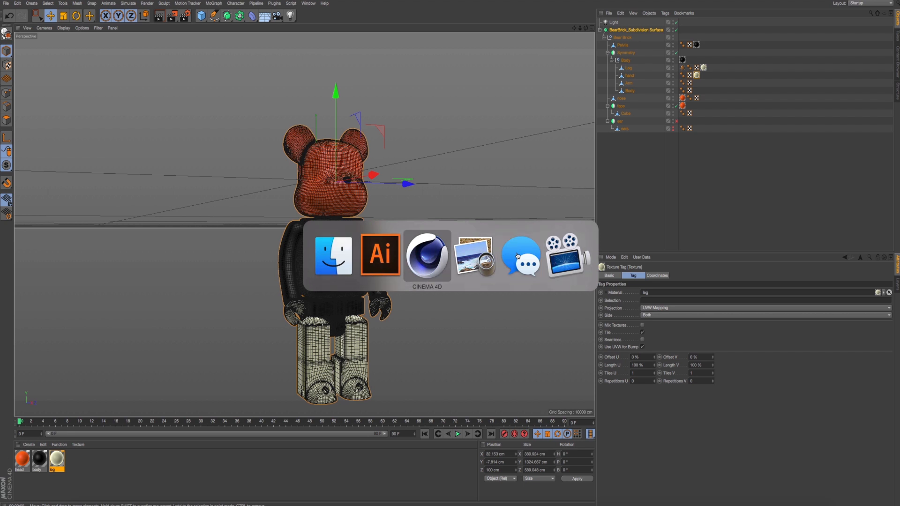
- Switch to Finder and browse from the desktop through Tutorial works and Cinema 4D Basic 100 to the 39_Modeling texture_material folder
{"action": "key", "text": "super+Tab"}
{"action": "key", "text": "super+Tab"}
{"action": "key", "text": "super+Tab"}
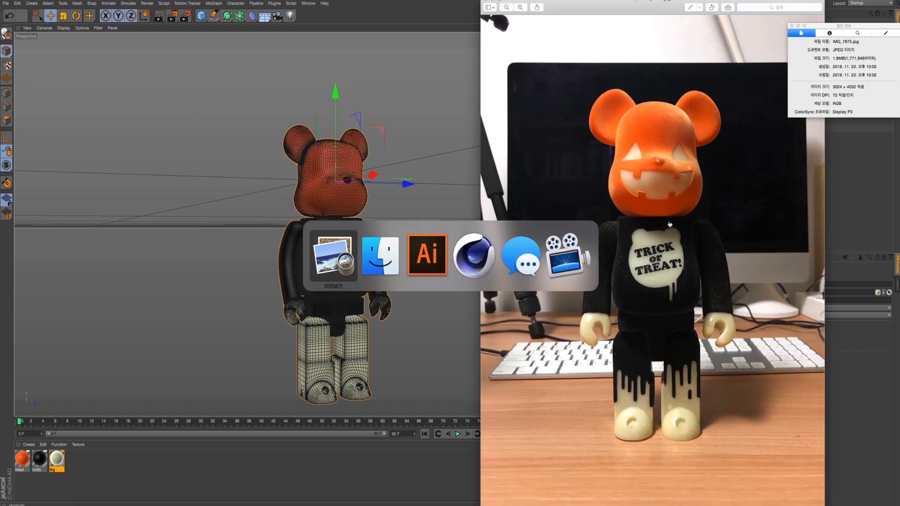
{"action": "key", "text": "super+n"}
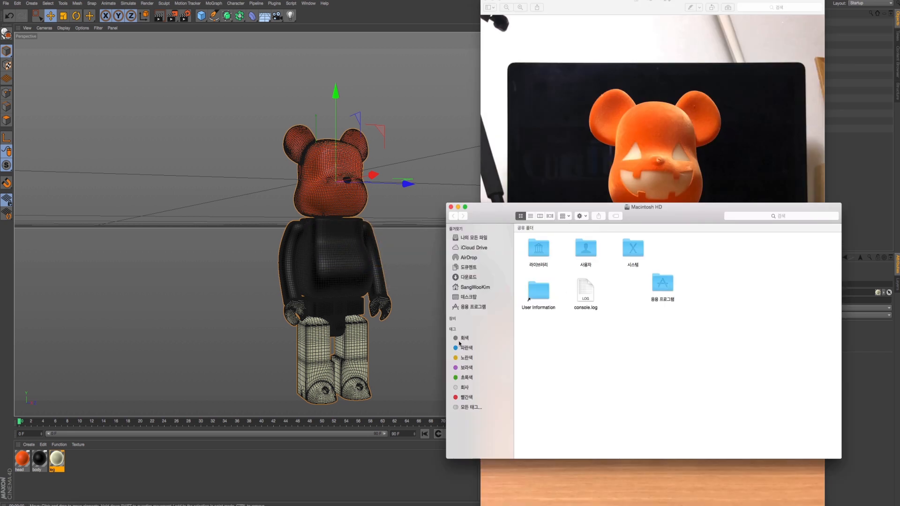
{"action": "left_click", "coordinate": [468, 278]}
{"action": "left_click", "coordinate": [467, 257]}
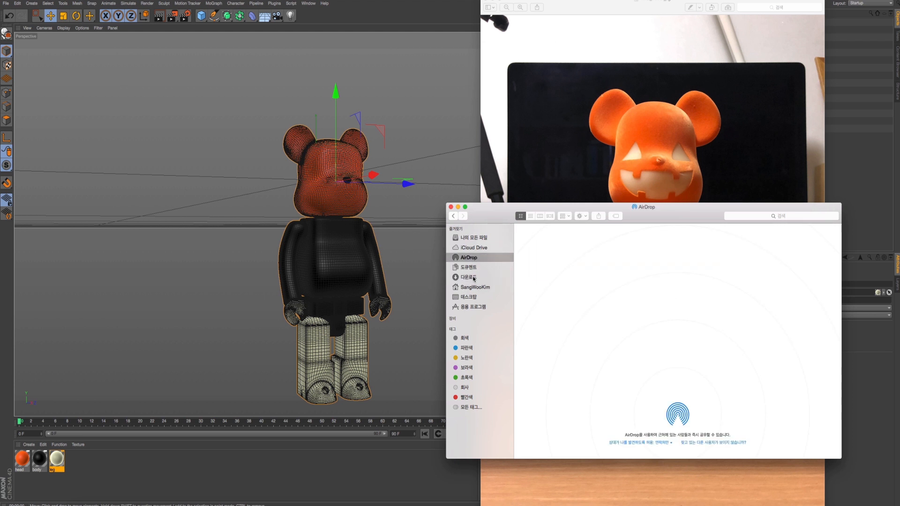
{"action": "left_click", "coordinate": [474, 287]}
{"action": "left_click", "coordinate": [473, 278]}
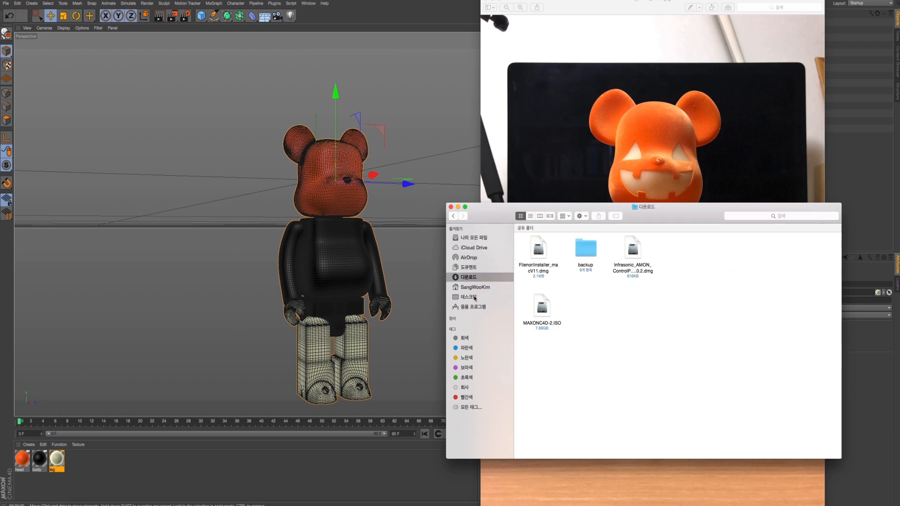
{"action": "left_click", "coordinate": [475, 298]}
{"action": "left_click", "coordinate": [546, 324]}
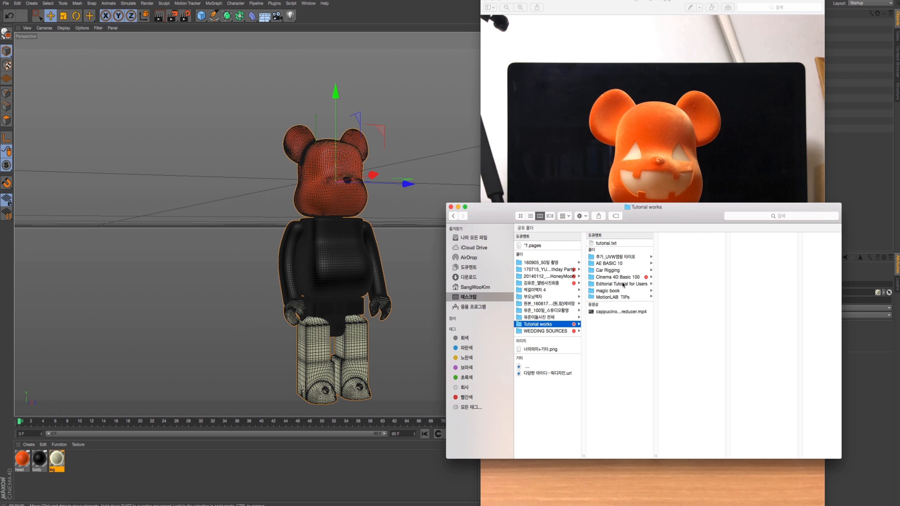
{"action": "left_click", "coordinate": [617, 277]}
{"action": "left_click", "coordinate": [685, 374]}
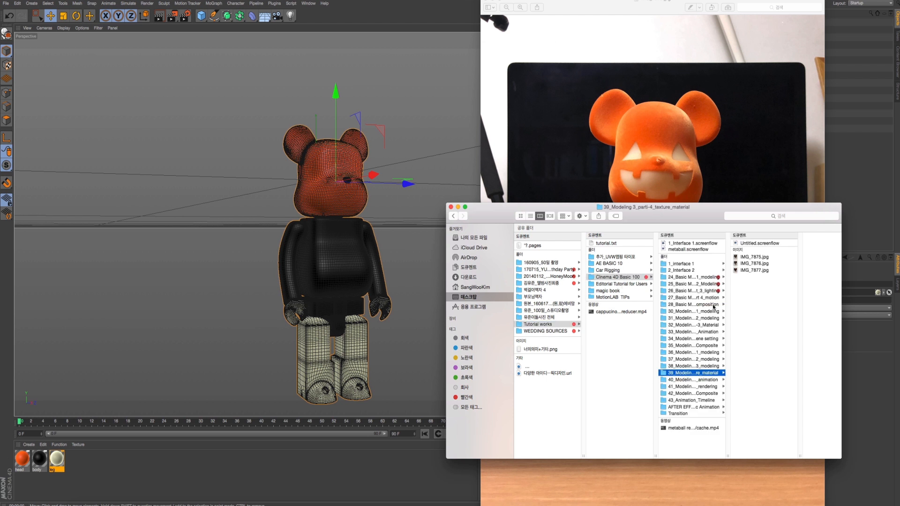
- Open the front-view reference photo IMG_7875.jpg in Illustrator and bring the whole upper figure into view
{"action": "left_click", "coordinate": [753, 270]}
{"action": "left_click", "coordinate": [726, 257]}
{"action": "left_click", "coordinate": [726, 263]}
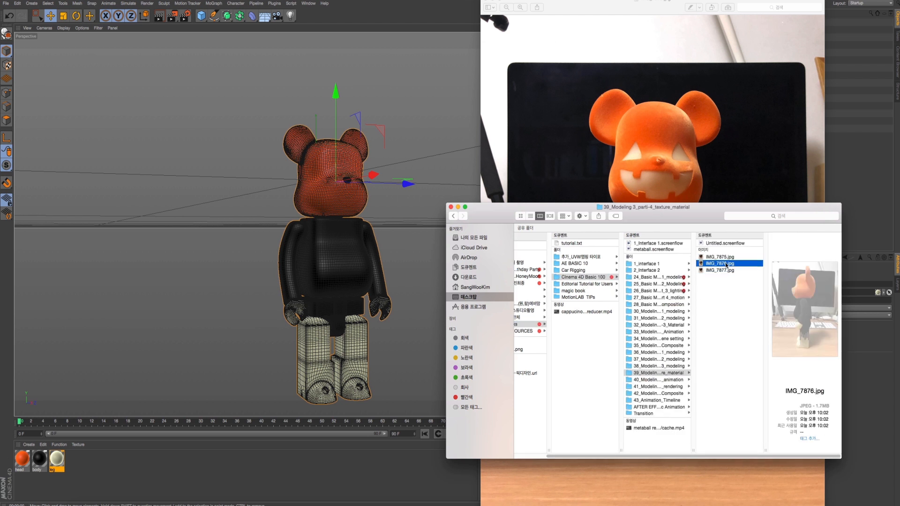
{"action": "left_click_drag", "start_coordinate": [727, 258], "coordinate": [432, 497]}
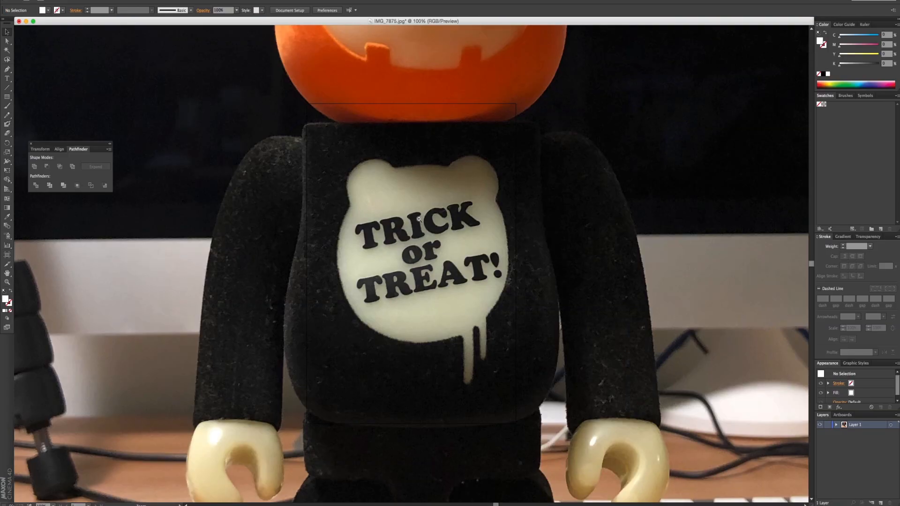
{"action": "left_click", "coordinate": [412, 214], "text": "alt+super"}
{"action": "left_click", "coordinate": [413, 215], "text": "alt+super"}
{"action": "left_click", "coordinate": [413, 214], "text": "alt+super"}
{"action": "left_click_drag", "start_coordinate": [416, 184], "coordinate": [444, 221]}
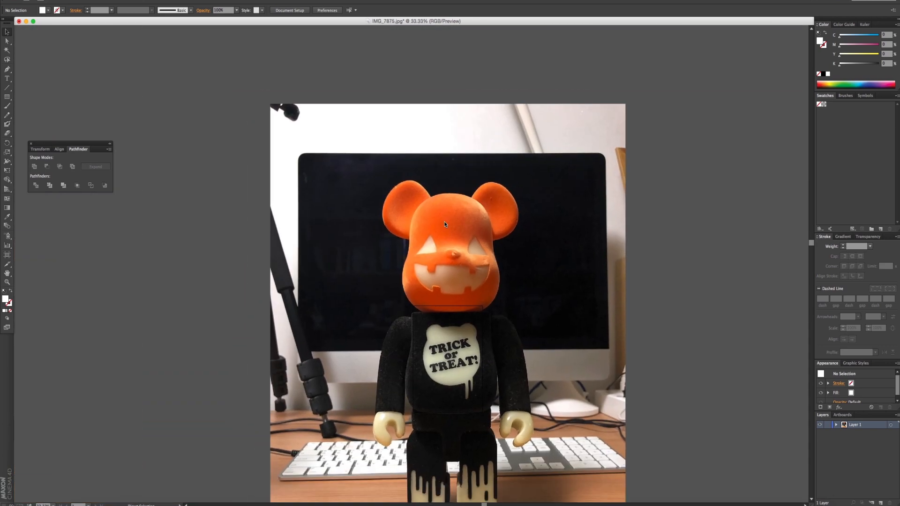
- Save the photo document as an Adobe Illustrator file named face.ai in the texture material folder, accepting the save options
{"action": "key", "text": "shift+super+s"}
{"action": "type", "text": "face.ai"}
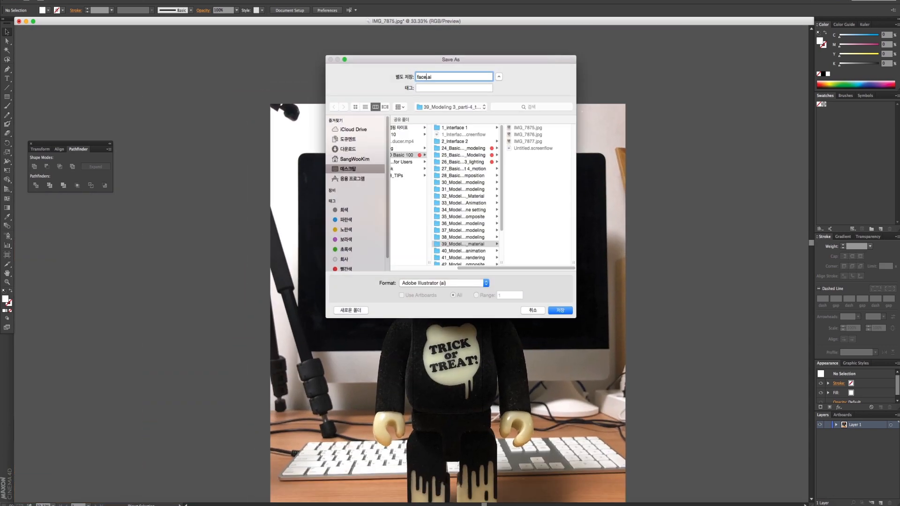
{"action": "key", "text": "Return"}
{"action": "key", "text": "Return"}
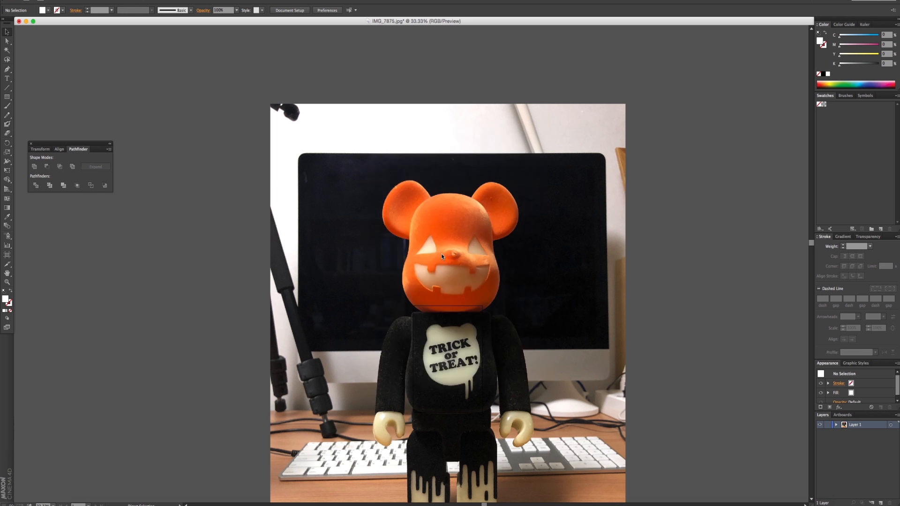
- Start a Pen path with white fill and no stroke at the top corner of the pumpkin face's left eye
{"action": "key", "text": "super+space"}
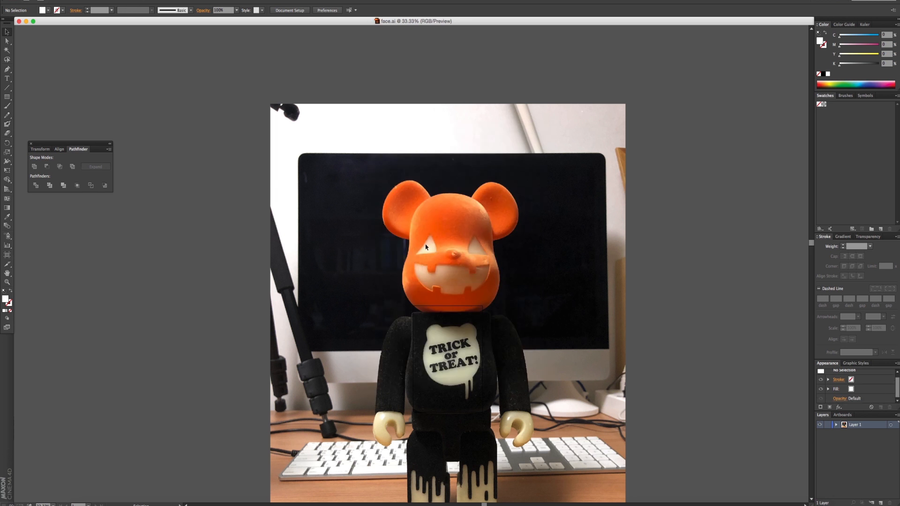
{"action": "key", "text": "super+space"}
{"action": "left_click", "coordinate": [426, 246], "text": "super"}
{"action": "left_click", "coordinate": [426, 246], "text": "super"}
{"action": "left_click_drag", "start_coordinate": [401, 289], "coordinate": [404, 230]}
{"action": "left_click", "coordinate": [407, 239], "text": "super"}
{"action": "left_click", "coordinate": [406, 241], "text": "super"}
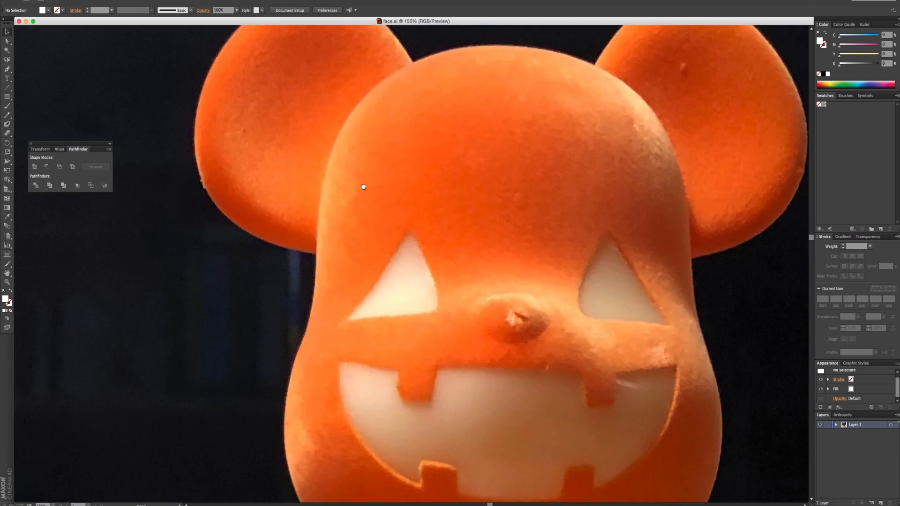
{"action": "left_click_drag", "start_coordinate": [451, 280], "coordinate": [340, 203]}
{"action": "left_click", "coordinate": [7, 69]}
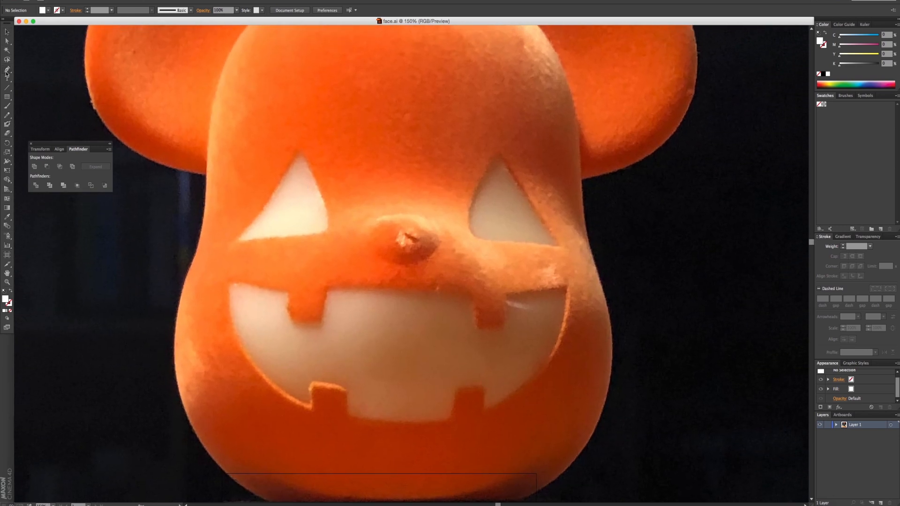
{"action": "left_click", "coordinate": [9, 302]}
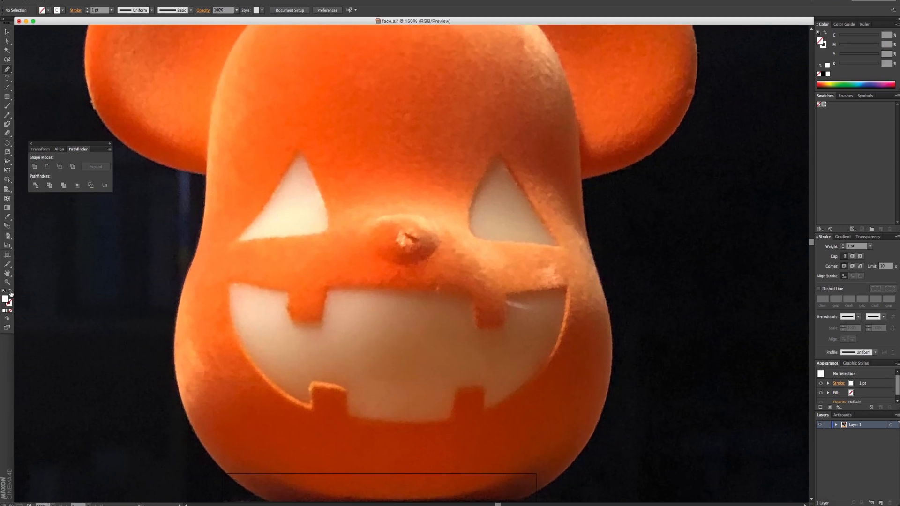
{"action": "left_click", "coordinate": [6, 299]}
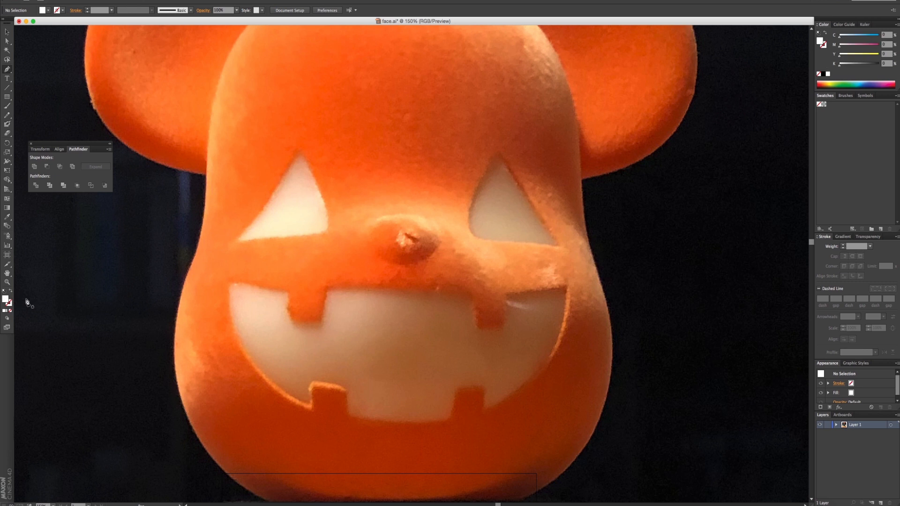
{"action": "left_click", "coordinate": [298, 149]}
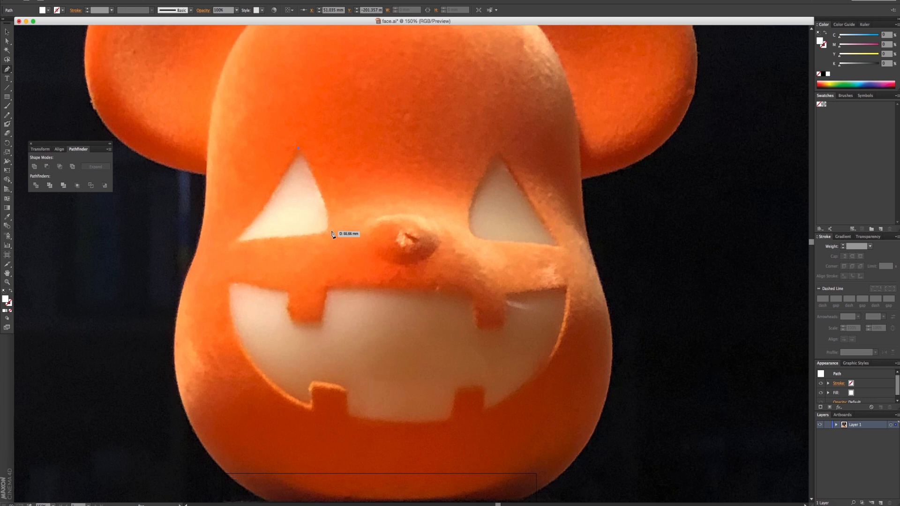
{"action": "left_click", "coordinate": [333, 228]}
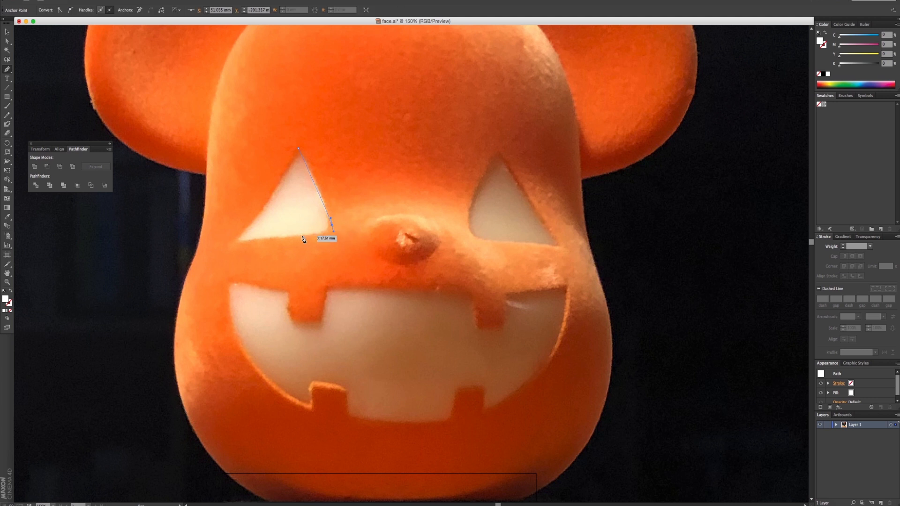
{"action": "left_click", "coordinate": [239, 241]}
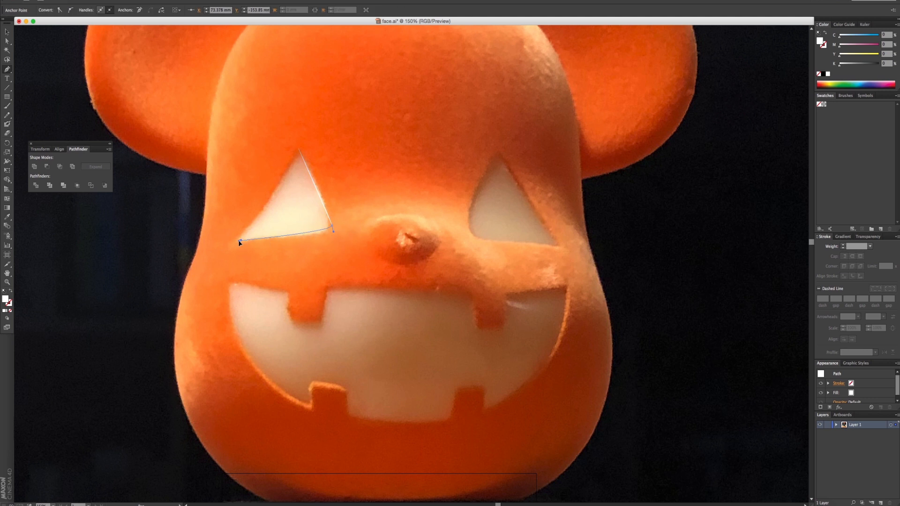
{"action": "key", "text": "super+z"}
{"action": "key", "text": "super+z"}
- Trace the remaining corners of the left eye with slightly curved edges and close the white triangular shape at its top corner
{"action": "left_click", "coordinate": [334, 231]}
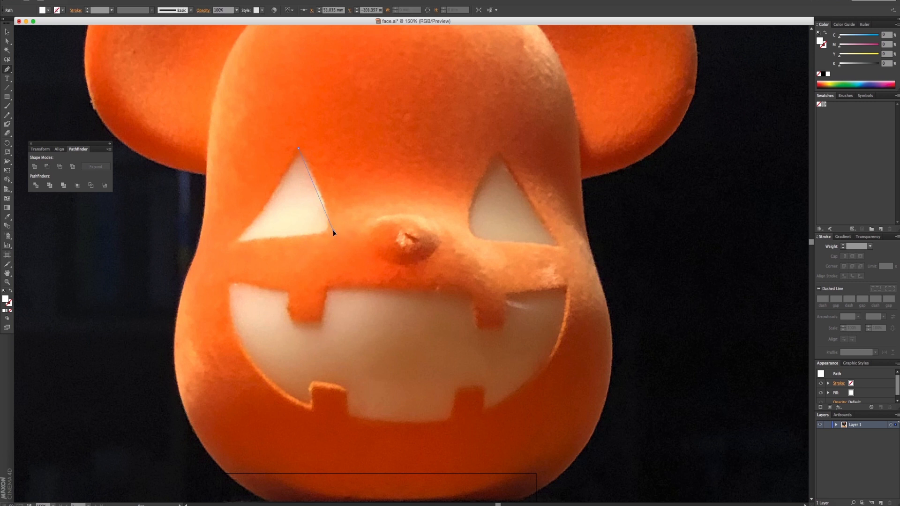
{"action": "left_click", "coordinate": [233, 241]}
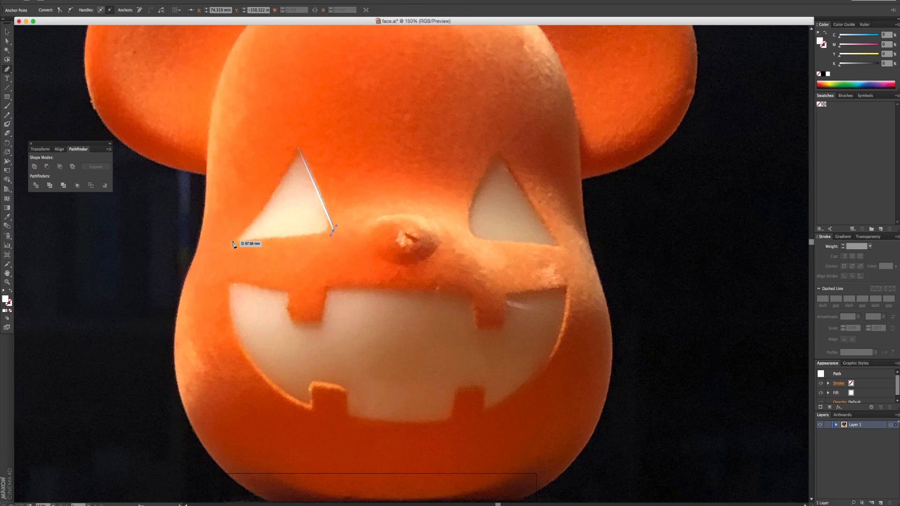
{"action": "left_click", "coordinate": [298, 149]}
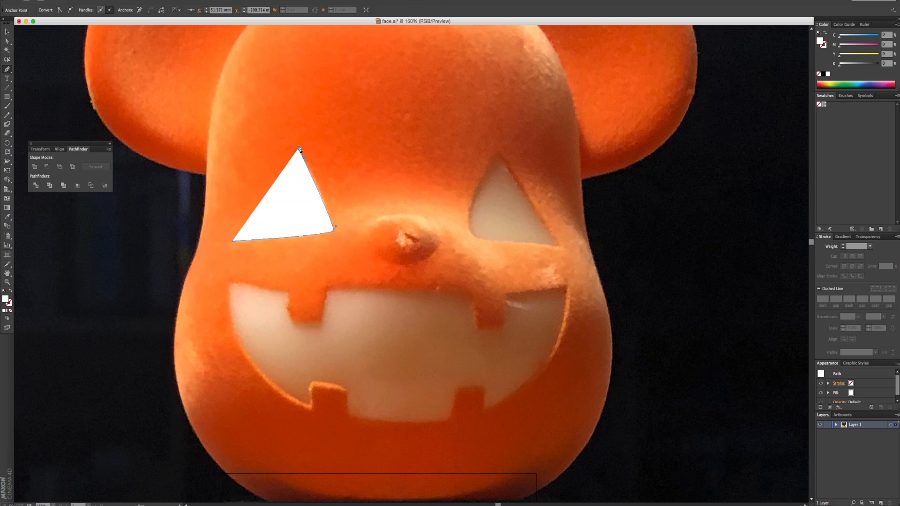
{"action": "left_click", "coordinate": [308, 140]}
{"action": "key", "text": "super+z"}
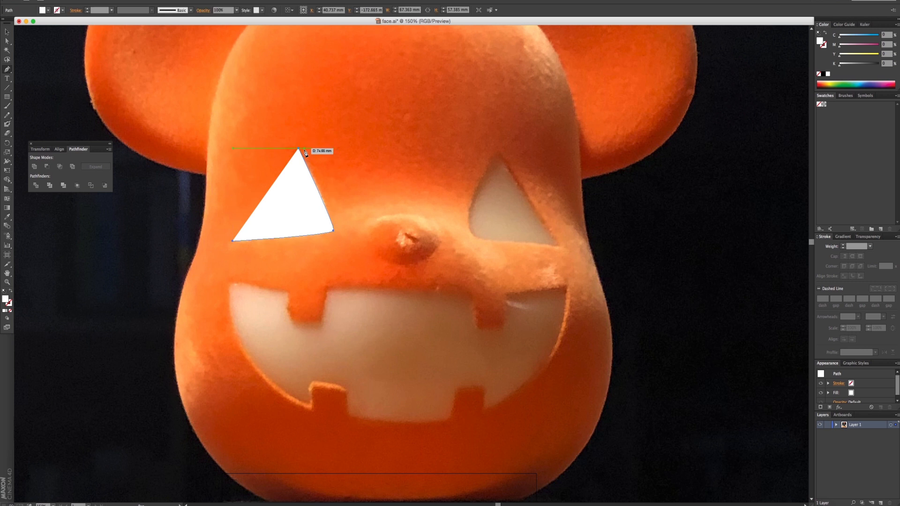
{"action": "key", "text": "super+z"}
{"action": "left_click", "coordinate": [298, 149]}
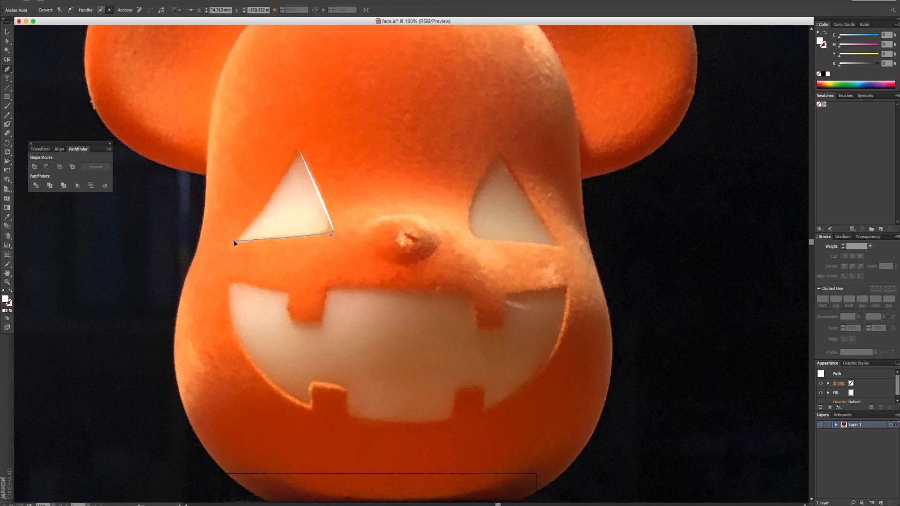
{"action": "left_click_drag", "start_coordinate": [298, 149], "coordinate": [305, 135]}
{"action": "left_click", "coordinate": [7, 32]}
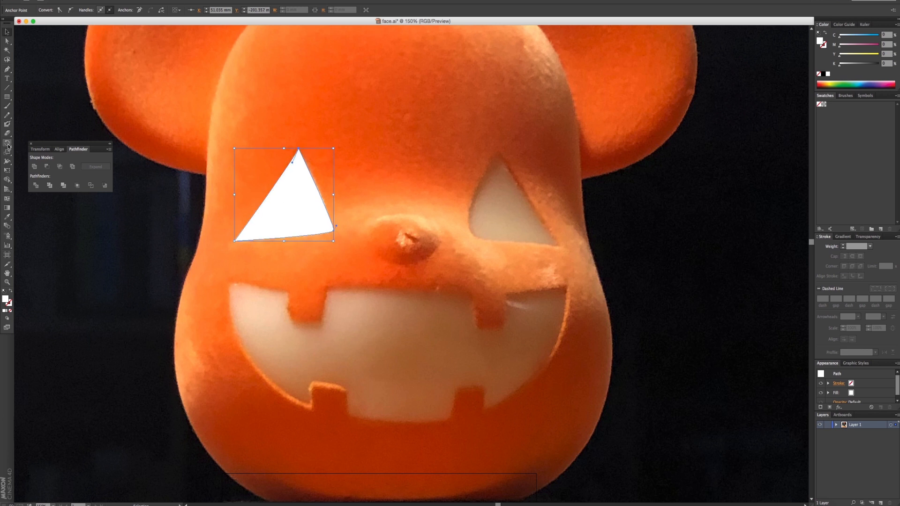
{"action": "left_click_drag", "start_coordinate": [7, 143], "coordinate": [30, 155]}
{"action": "left_click", "coordinate": [399, 198], "text": "alt"}
{"action": "left_click", "coordinate": [418, 291]}
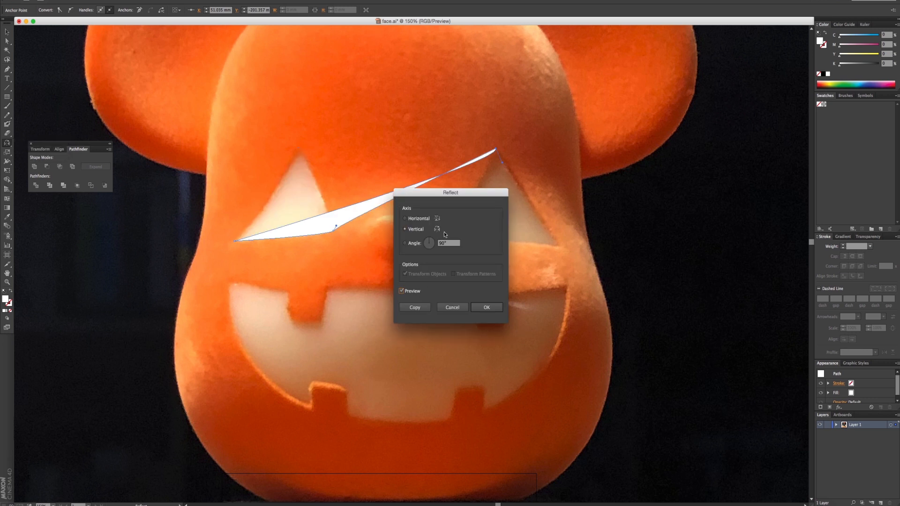
{"action": "left_click", "coordinate": [452, 307]}
{"action": "key", "text": "v"}
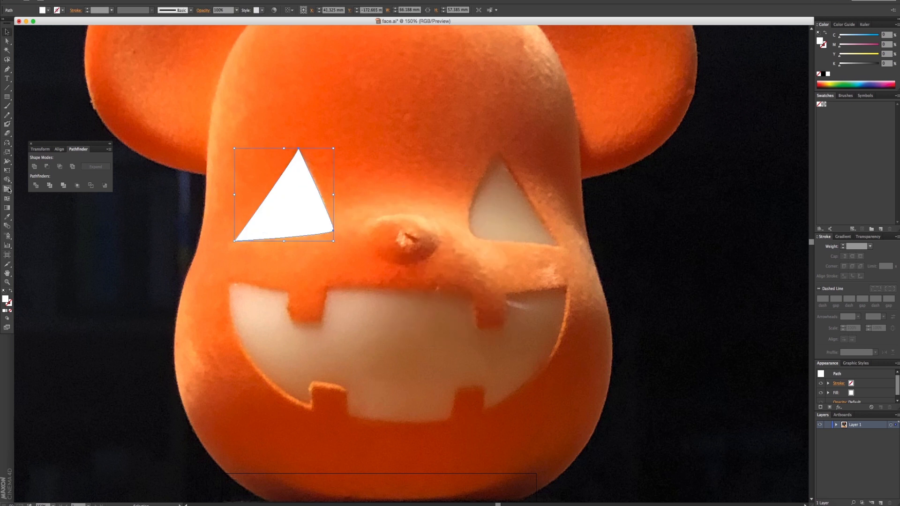
- Reflect a copy of the whole left eye shape across a vertical axis through the middle of the face above the nose
{"action": "left_click", "coordinate": [7, 142]}
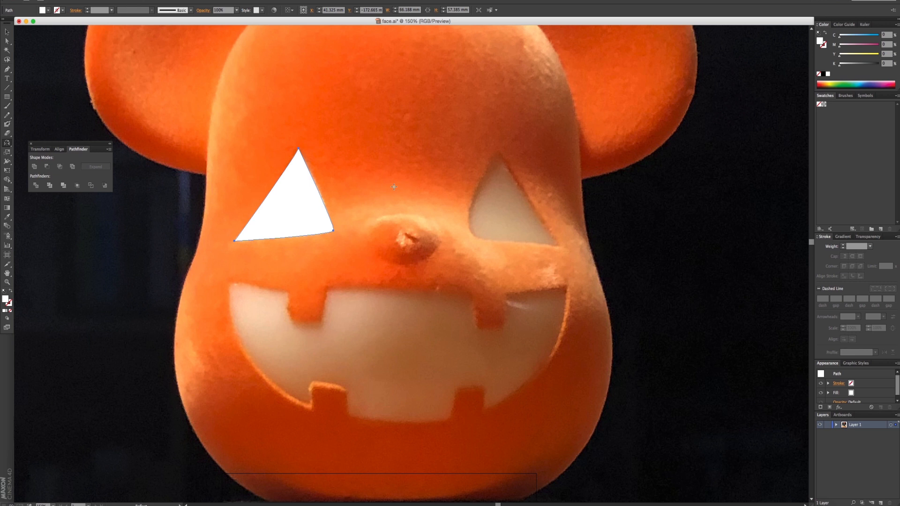
{"action": "left_click", "coordinate": [394, 186], "text": "alt"}
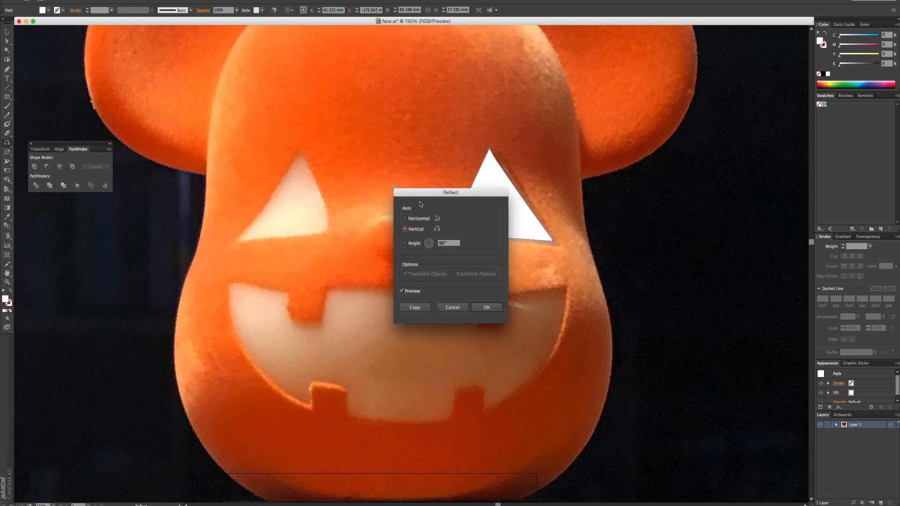
{"action": "left_click", "coordinate": [415, 307]}
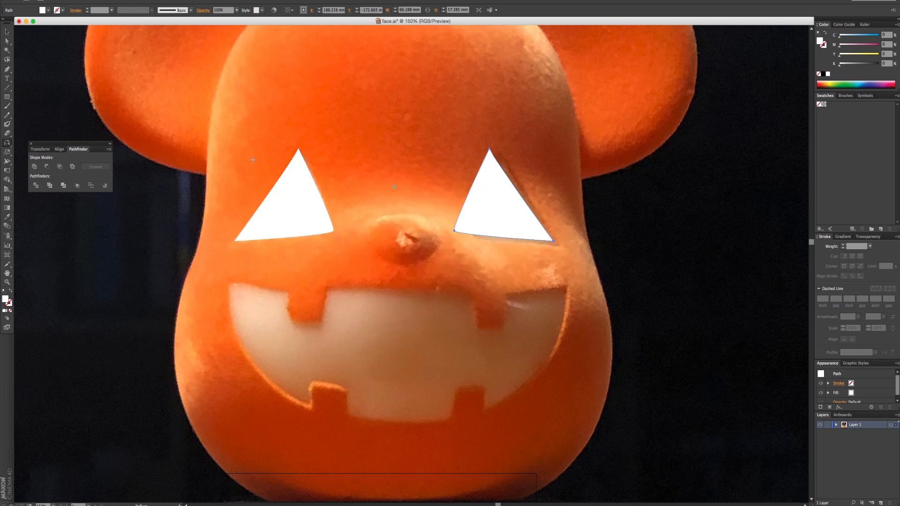
- Nudge the mirrored eye shape to the right until it covers the right eye in the photo
{"action": "left_click", "coordinate": [7, 32]}
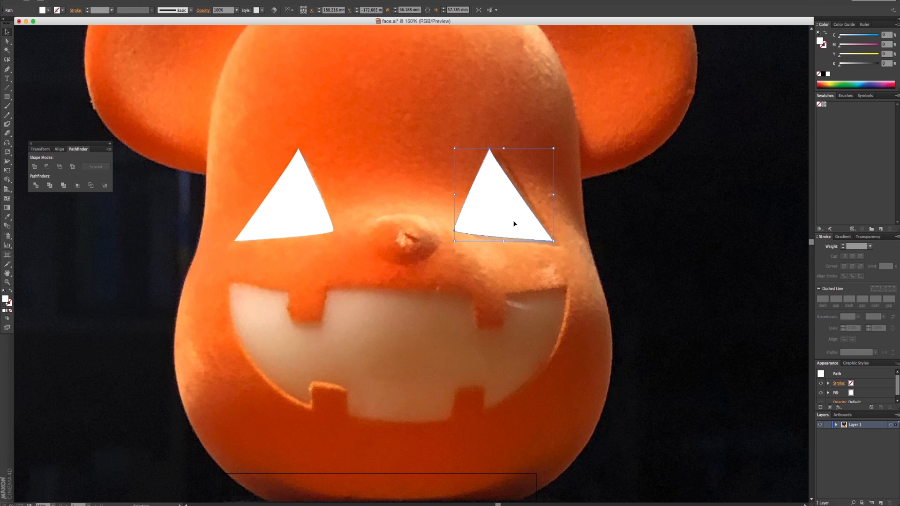
{"action": "key", "text": "Right"}
{"action": "key", "text": "Right"}
{"action": "key", "text": "Right"}
{"action": "key", "text": "Right"}
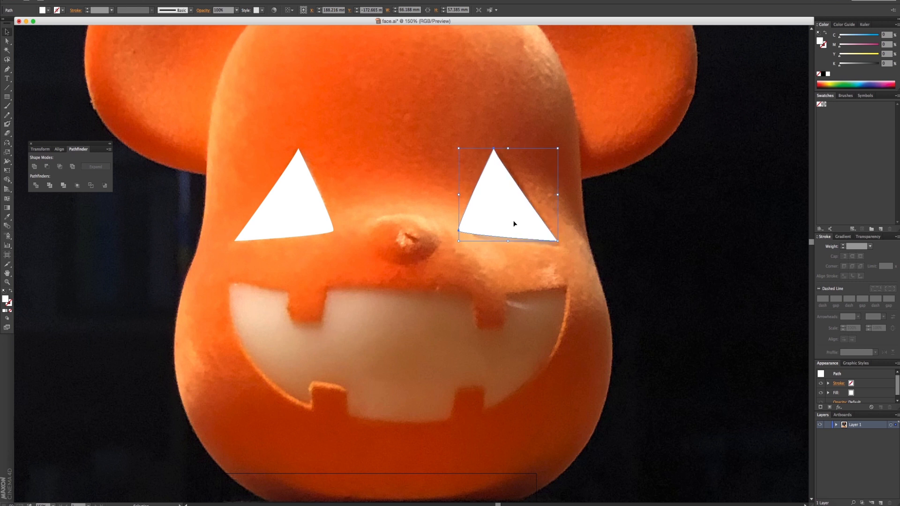
{"action": "key", "text": "Right"}
{"action": "key", "text": "Right"}
{"action": "key", "text": "Right"}
{"action": "key", "text": "Right"}
{"action": "key", "text": "Right"}
{"action": "key", "text": "Right"}
{"action": "key", "text": "Right"}
{"action": "key", "text": "Right"}
{"action": "key", "text": "Right"}
{"action": "key", "text": "Right"}
{"action": "key", "text": "Right"}
{"action": "key", "text": "Right"}
{"action": "key", "text": "Right"}
{"action": "key", "text": "shift+Left"}
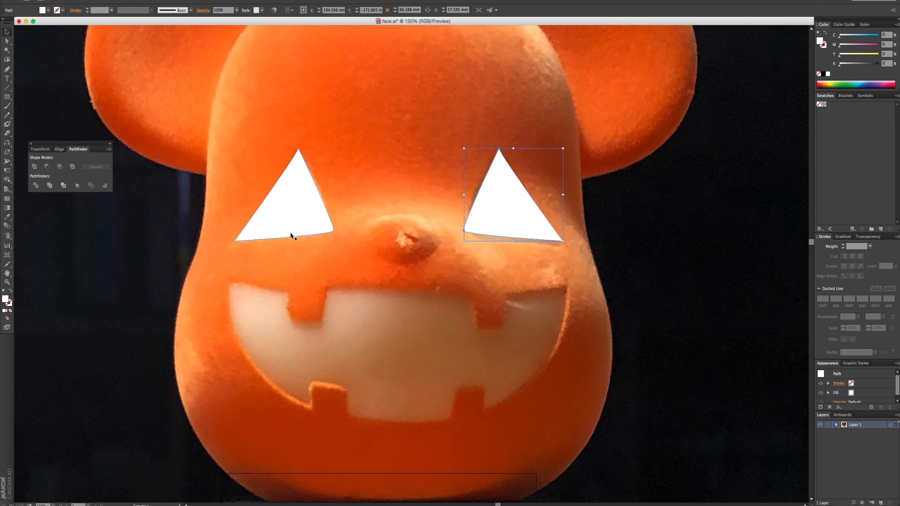
- Nudge the left eye shape slightly to the left to balance the pair, then deselect it and activate the Pen tool
{"action": "left_click", "coordinate": [292, 223]}
{"action": "key", "text": "shift+Left"}
{"action": "left_click", "coordinate": [373, 232]}
{"action": "left_click", "coordinate": [306, 212]}
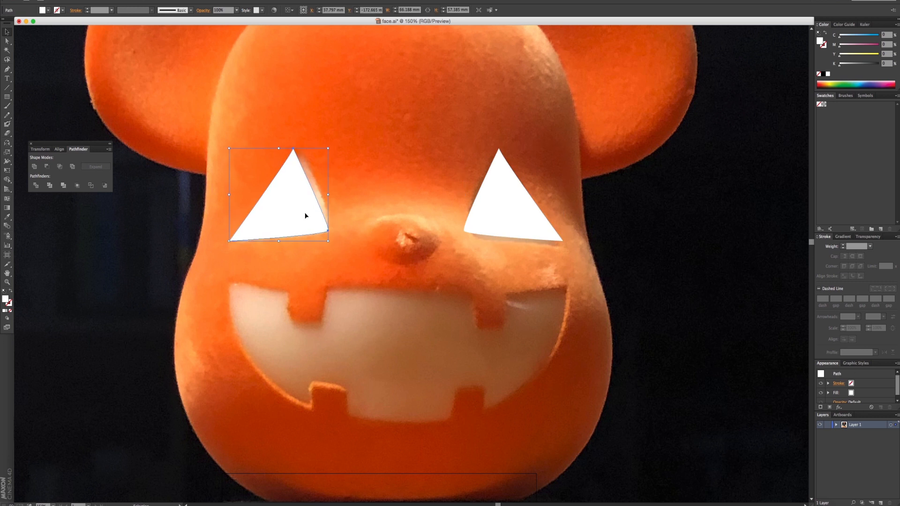
{"action": "key", "text": "Right"}
{"action": "key", "text": "Right"}
{"action": "key", "text": "Right"}
{"action": "key", "text": "Right"}
{"action": "left_click", "coordinate": [104, 139]}
{"action": "left_click", "coordinate": [7, 70]}
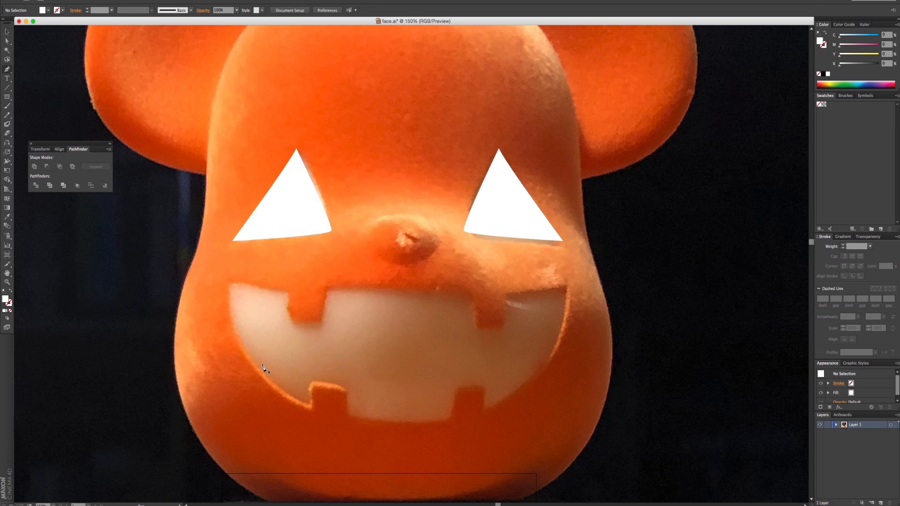
- Start the mouth outline at the middle of its upper edge and trace leftward around the upper left tooth
{"action": "left_click", "coordinate": [327, 286]}
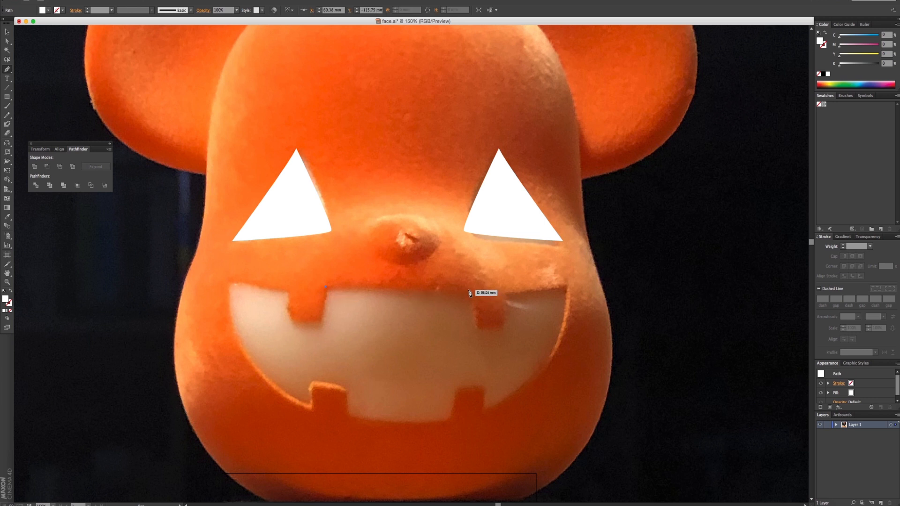
{"action": "key", "text": "super+z"}
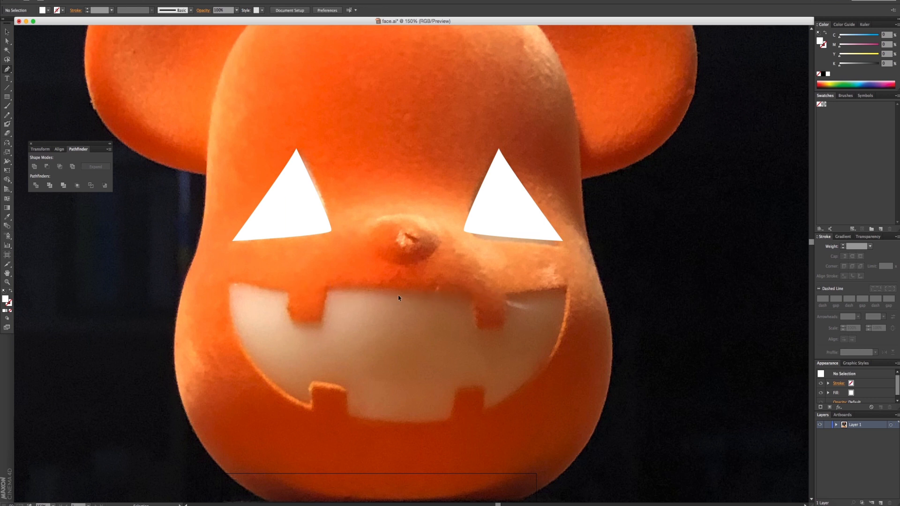
{"action": "left_click", "coordinate": [407, 292]}
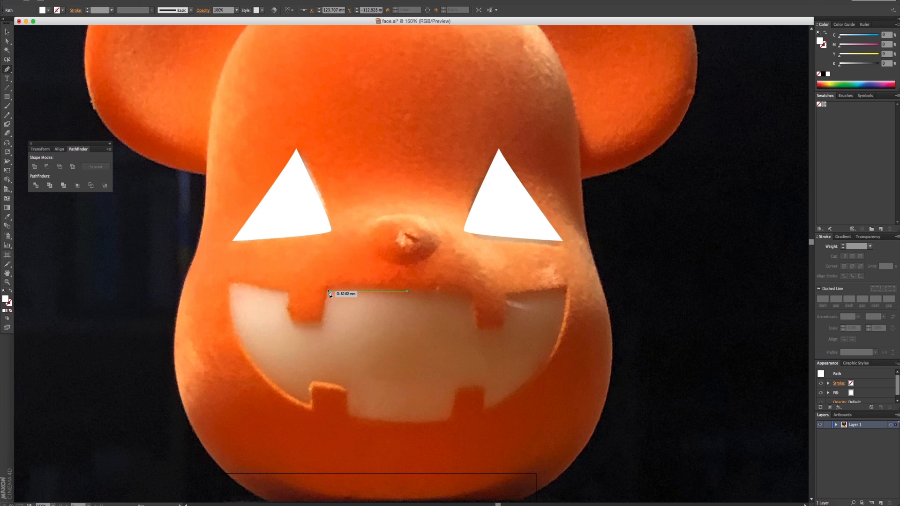
{"action": "left_click", "coordinate": [328, 291]}
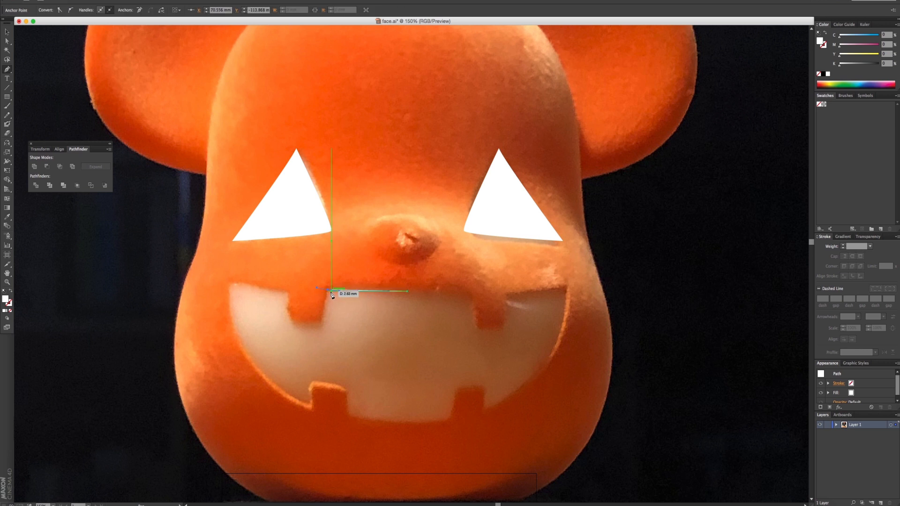
{"action": "left_click", "coordinate": [322, 325]}
{"action": "left_click", "coordinate": [291, 324]}
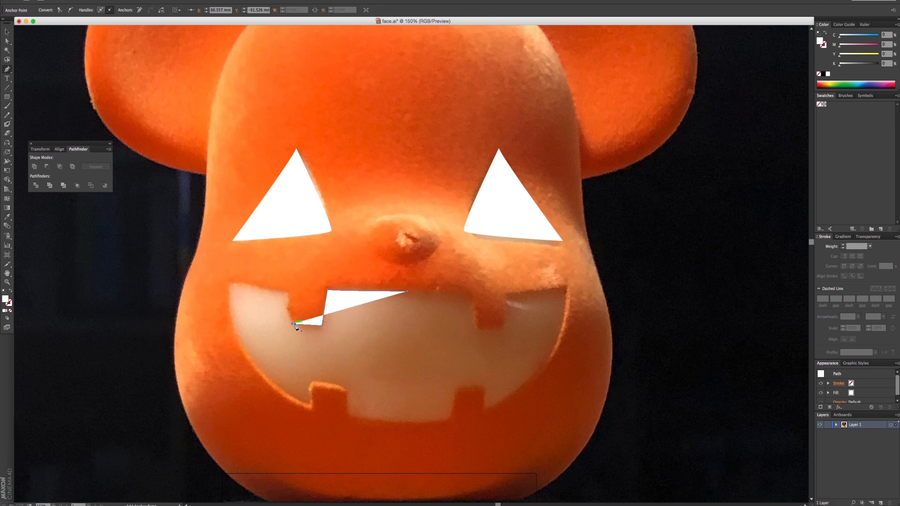
{"action": "left_click", "coordinate": [288, 308]}
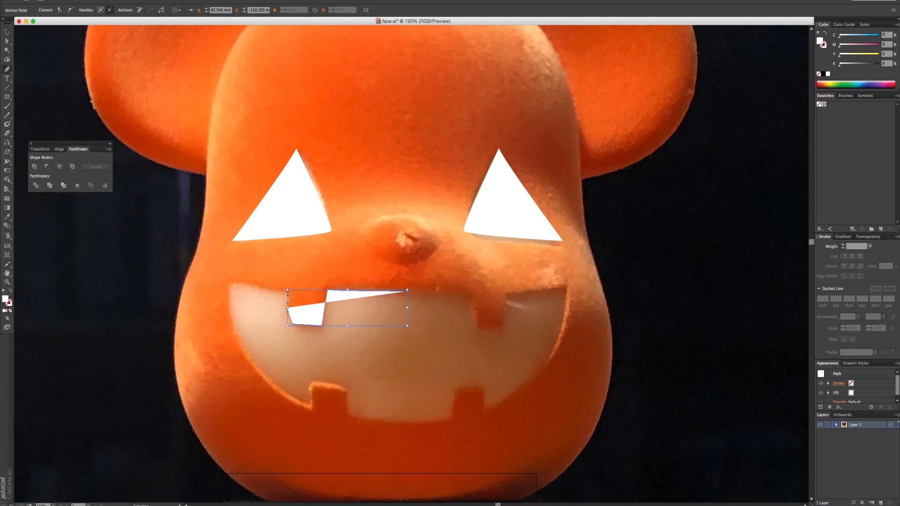
{"action": "left_click", "coordinate": [288, 292]}
- Trace the mouth's upper left edge, its rounded corner and the curved lower left side down to the lower left tooth
{"action": "left_click", "coordinate": [233, 284]}
{"action": "left_click", "coordinate": [228, 289]}
{"action": "left_click", "coordinate": [230, 304]}
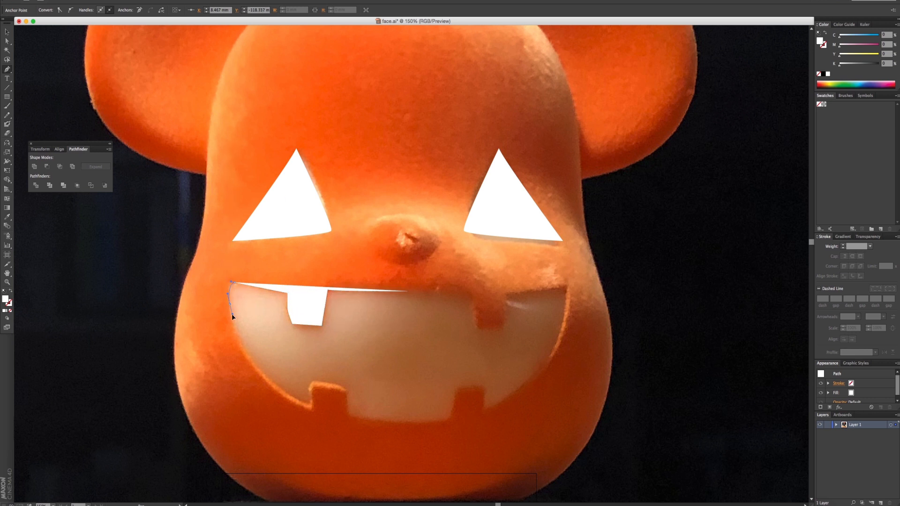
{"action": "left_click", "coordinate": [232, 318]}
{"action": "left_click_drag", "start_coordinate": [309, 407], "coordinate": [315, 408]}
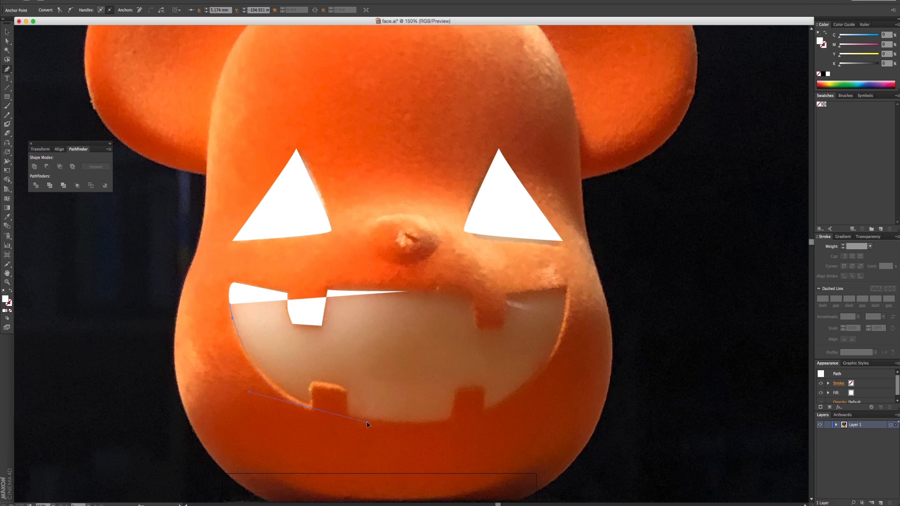
{"action": "left_click_drag", "start_coordinate": [368, 425], "coordinate": [361, 423]}
{"action": "left_click", "coordinate": [309, 406]}
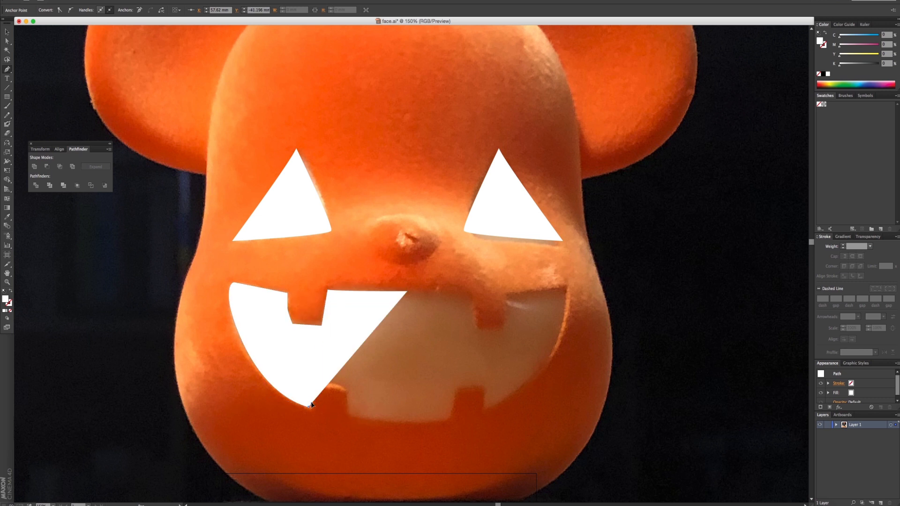
- Trace around the rounded lower left tooth and continue along the mouth's bottom edge to the lower right tooth
{"action": "mouse_move", "coordinate": [311, 388]}
{"action": "left_mouse_down"}
{"action": "mouse_move", "coordinate": [314, 396]}
{"action": "mouse_move", "coordinate": [325, 383]}
{"action": "left_mouse_up"}
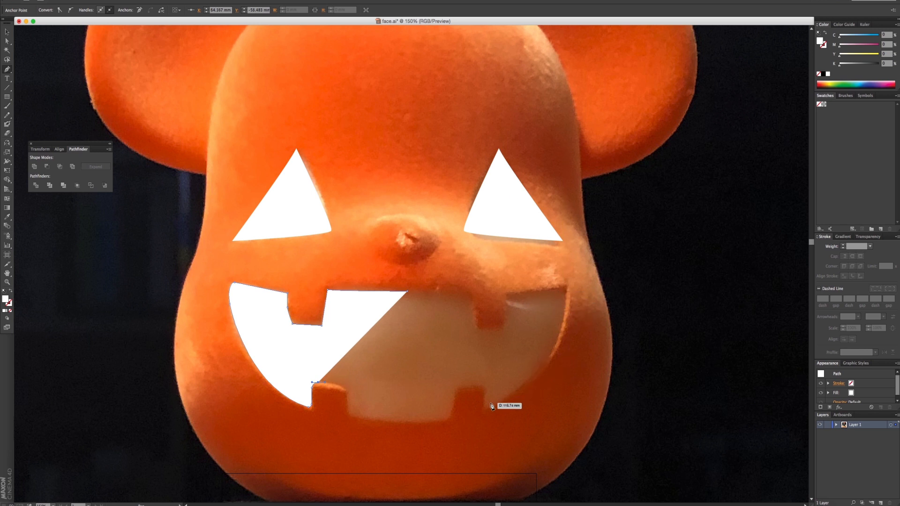
{"action": "left_click_drag", "start_coordinate": [343, 389], "coordinate": [349, 395]}
{"action": "left_click", "coordinate": [348, 413]}
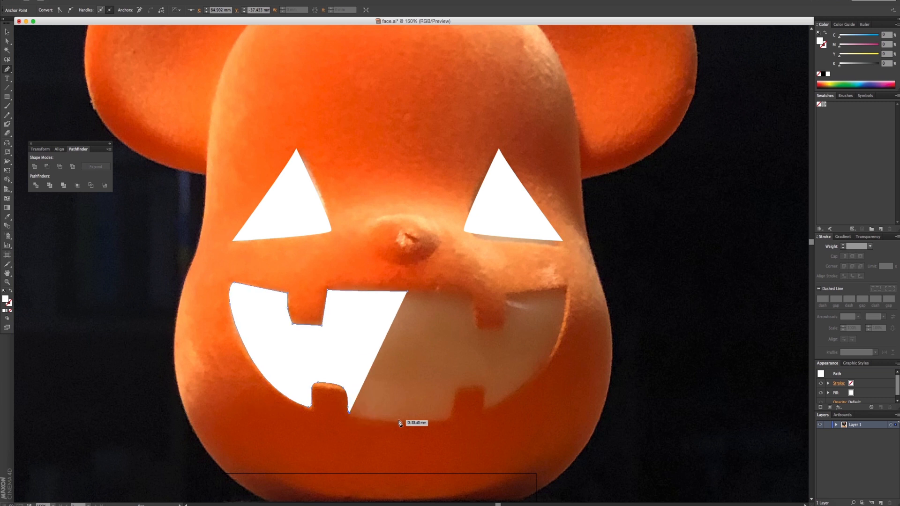
{"action": "left_click_drag", "start_coordinate": [395, 420], "coordinate": [455, 392]}
{"action": "left_click_drag", "start_coordinate": [456, 389], "coordinate": [486, 398]}
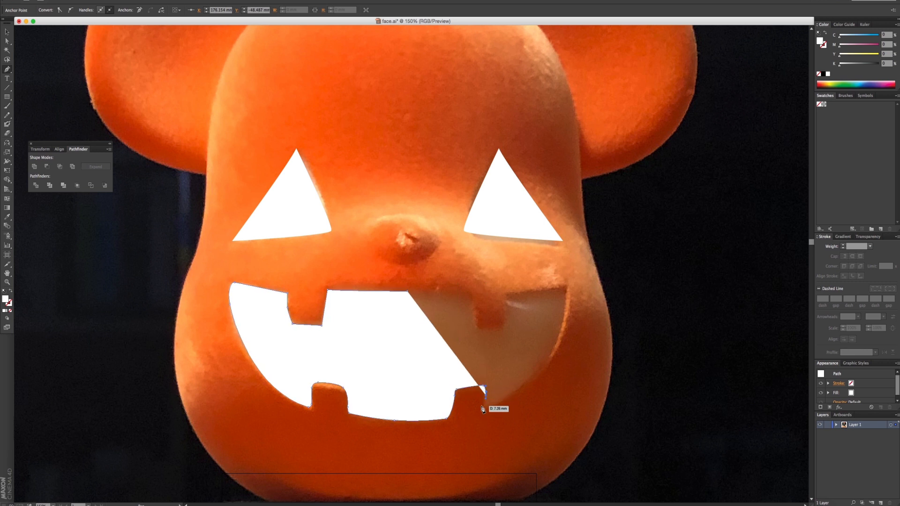
- Undo the points around the lower right tooth and end the half-mouth outline at the middle of the bottom edge
{"action": "key", "text": "super+z"}
{"action": "key", "text": "super+z"}
{"action": "key", "text": "super+z"}
{"action": "key", "text": "super+z"}
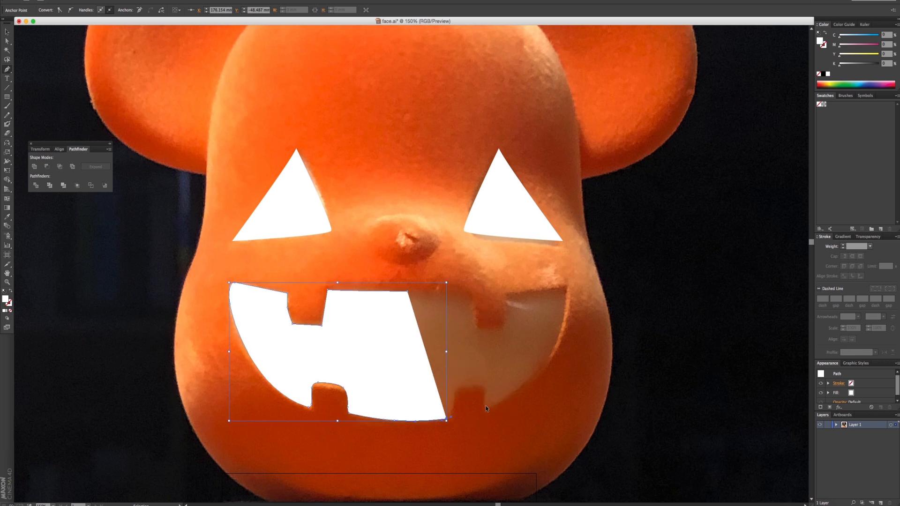
{"action": "left_click", "coordinate": [406, 420]}
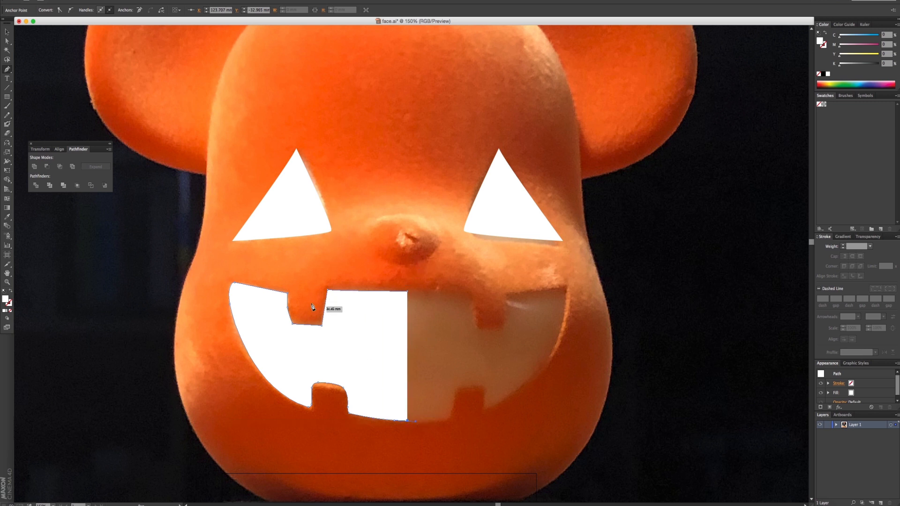
- Try to reflect a copy of the half mouth across a vertical axis on its straight centre edge
{"action": "left_click", "coordinate": [7, 31]}
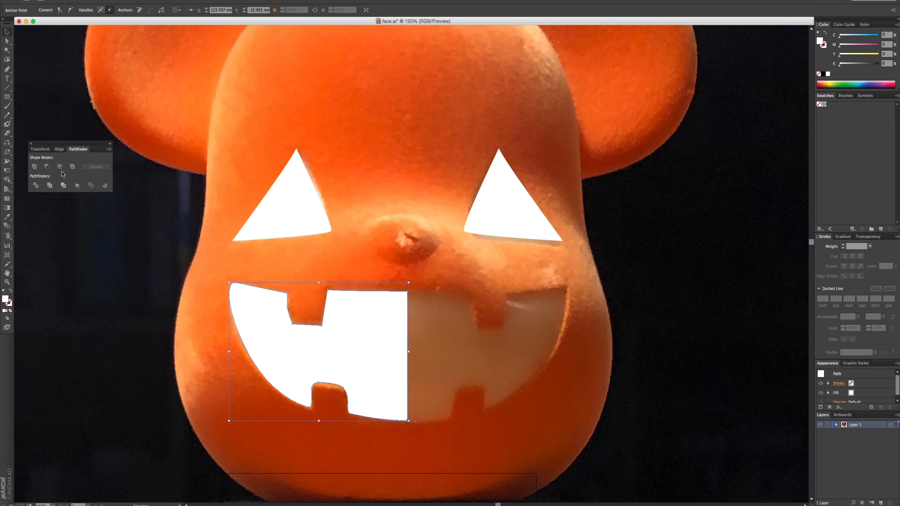
{"action": "left_click", "coordinate": [7, 144]}
{"action": "left_click", "coordinate": [407, 314], "text": "alt"}
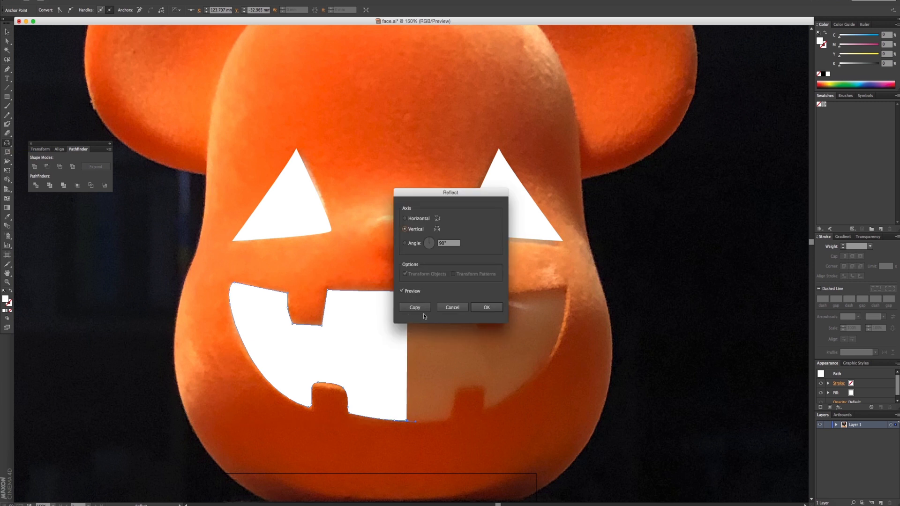
{"action": "left_click", "coordinate": [417, 308]}
{"action": "key", "text": "super+z"}
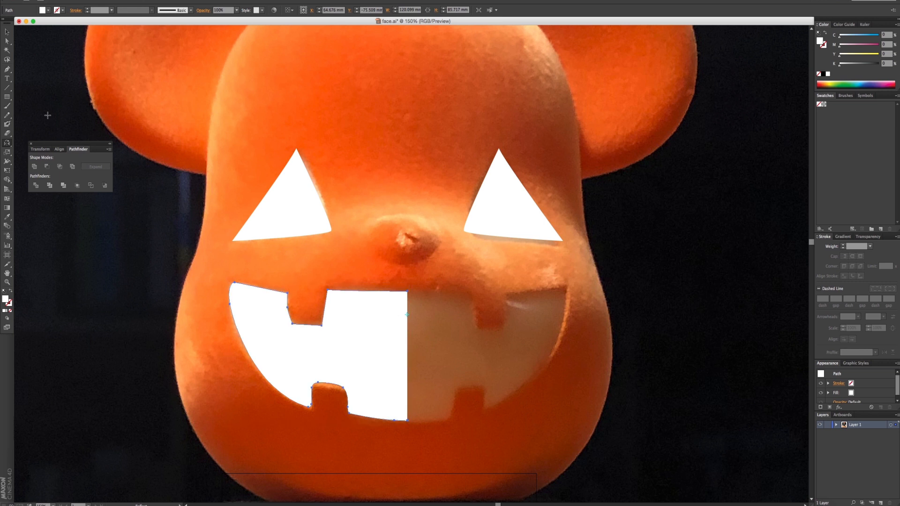
- Reflect a copy of the left mouth half across a vertical axis on its centre edge to form the right half
{"action": "left_click", "coordinate": [7, 31]}
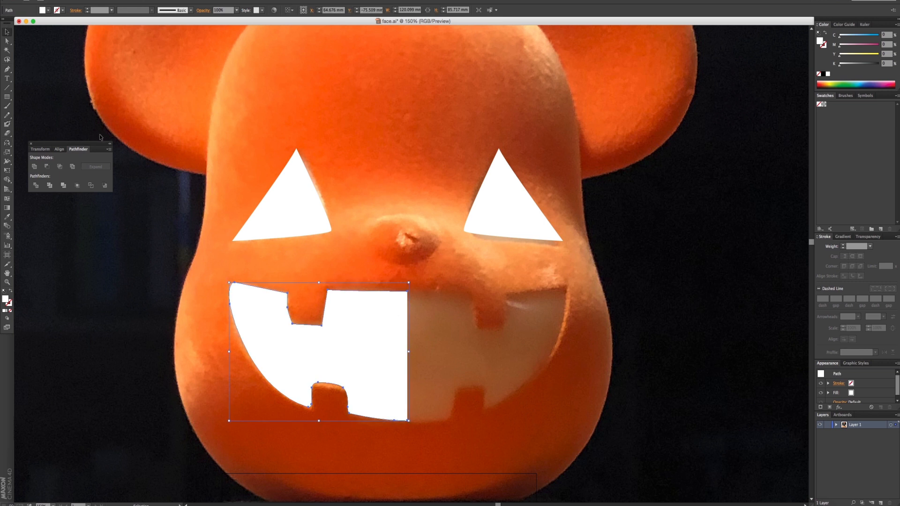
{"action": "left_click", "coordinate": [7, 145]}
{"action": "left_click", "coordinate": [407, 345], "text": "alt"}
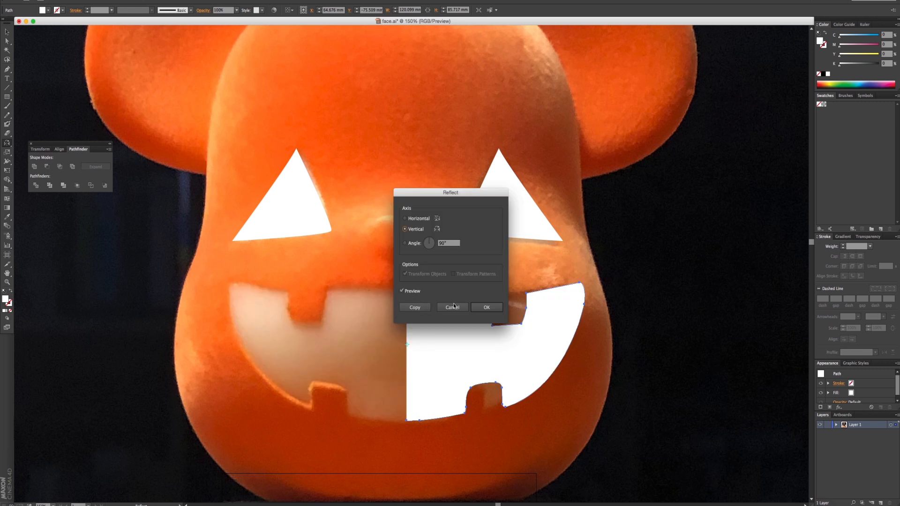
{"action": "left_click", "coordinate": [487, 307]}
{"action": "key", "text": "ctrl+z"}
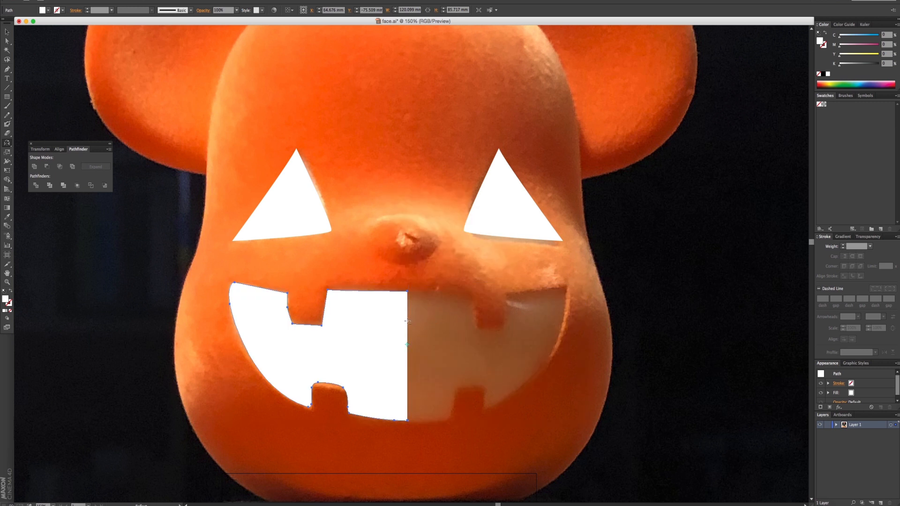
{"action": "left_click", "coordinate": [407, 321], "text": "alt"}
{"action": "left_click", "coordinate": [419, 307]}
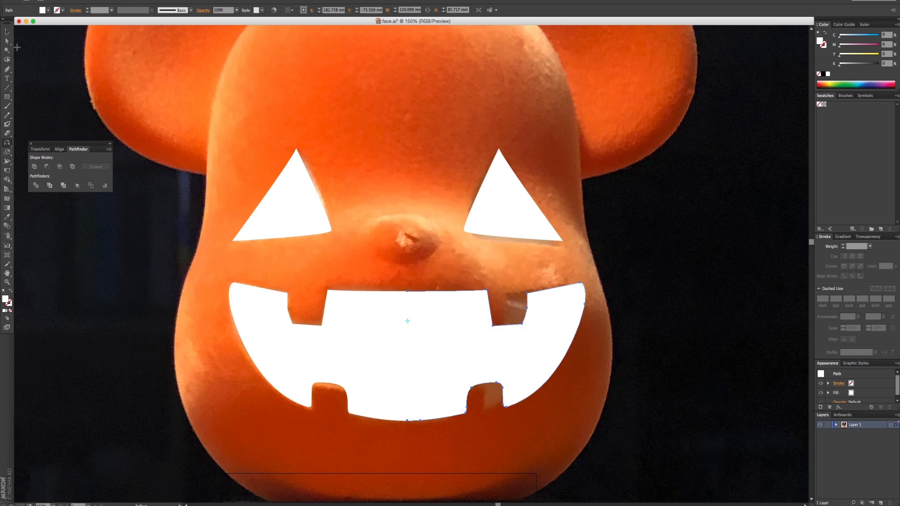
- Join the overlapping end anchors of the two mouth halves at the middle of the upper edge
{"action": "left_click", "coordinate": [7, 41]}
{"action": "left_click_drag", "start_coordinate": [385, 281], "coordinate": [421, 305]}
{"action": "left_click", "coordinate": [424, 292], "text": "super"}
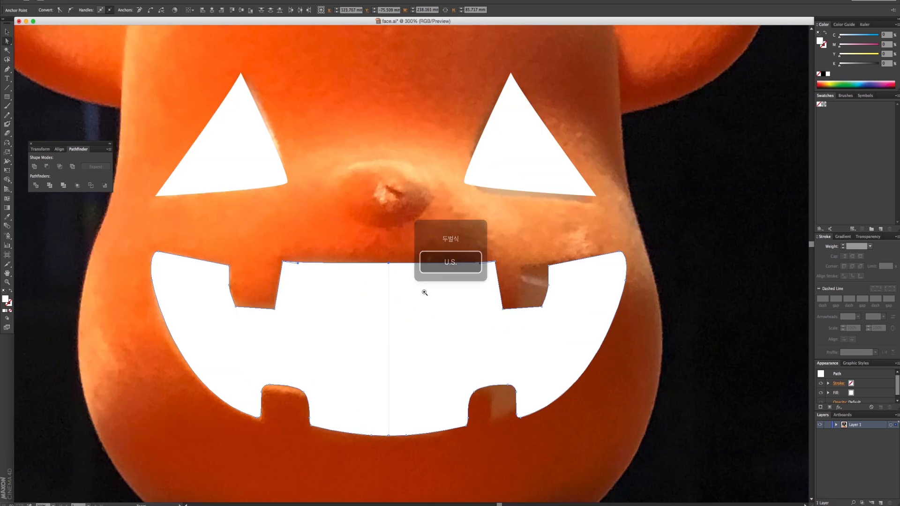
{"action": "left_click", "coordinate": [424, 293], "text": "super"}
{"action": "right_click", "coordinate": [360, 216]}
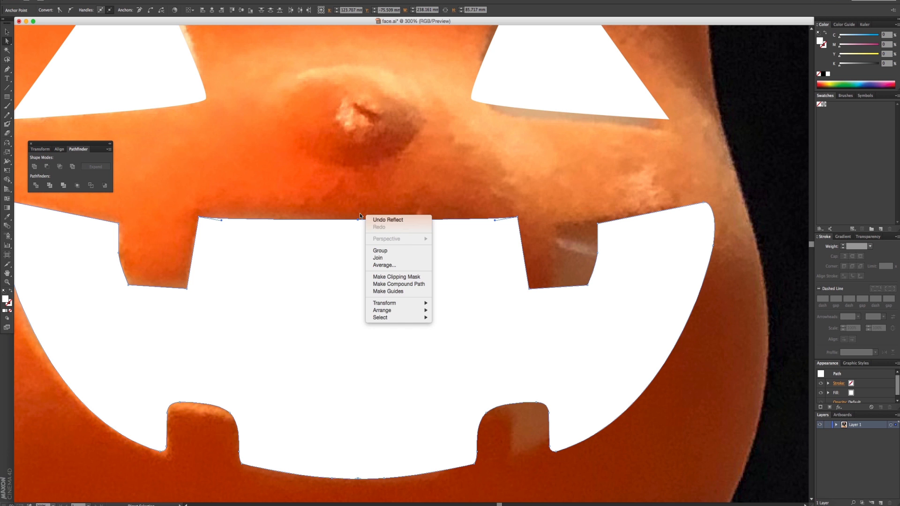
{"action": "left_click", "coordinate": [392, 265]}
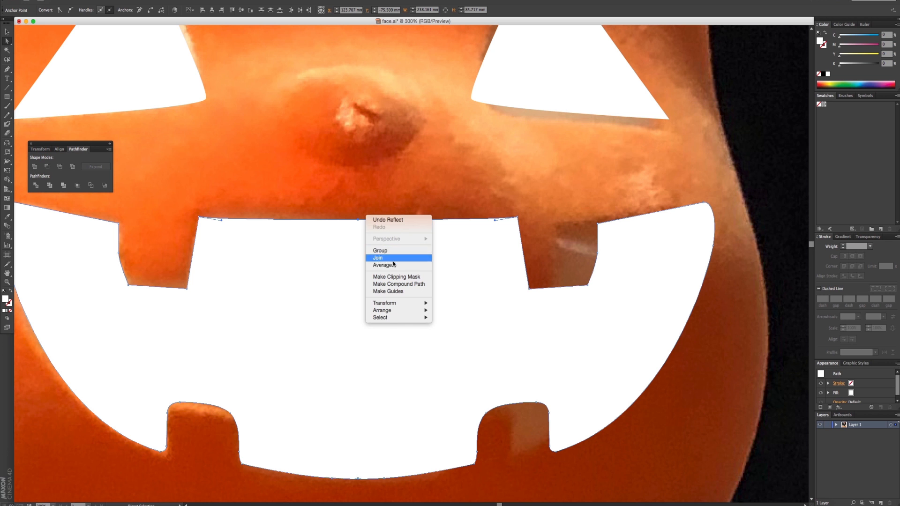
- Try to average the overlapping end anchors at the middle of the mouth's bottom edge along both axes
{"action": "right_click", "coordinate": [357, 490]}
{"action": "left_click", "coordinate": [376, 448]}
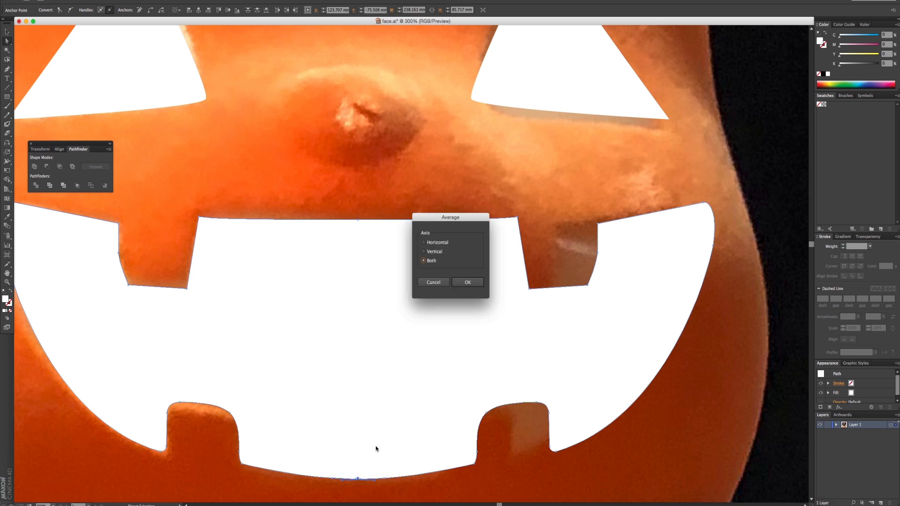
{"action": "left_click", "coordinate": [468, 282]}
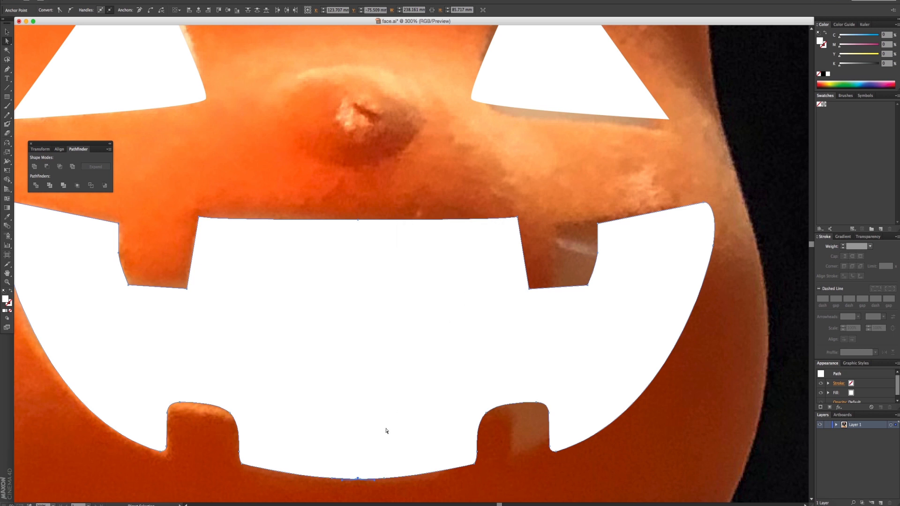
{"action": "left_click_drag", "start_coordinate": [376, 468], "coordinate": [379, 362]}
{"action": "left_click_drag", "start_coordinate": [315, 339], "coordinate": [402, 411], "text": "super"}
{"action": "key", "text": "super+z"}
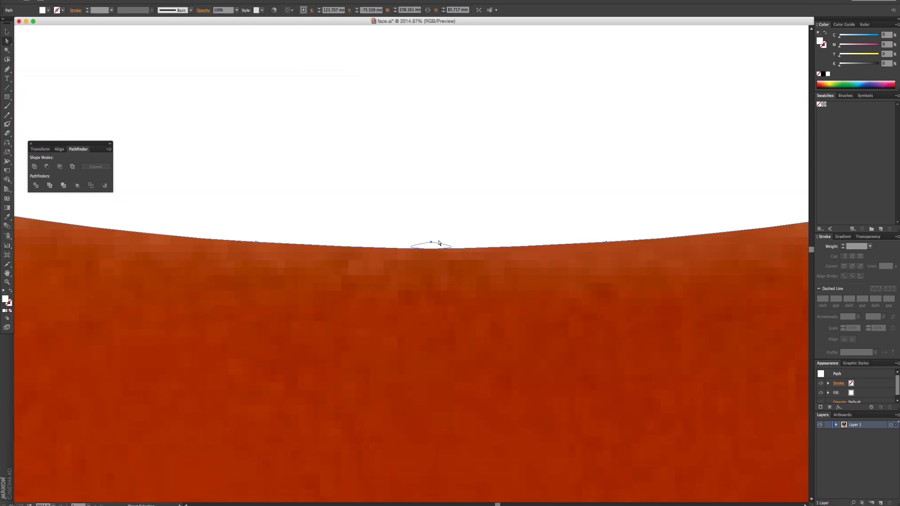
- Join the overlapping end anchors of the two mouth halves at the middle of the bottom edge
{"action": "left_click", "coordinate": [440, 259]}
{"action": "left_click_drag", "start_coordinate": [422, 231], "coordinate": [440, 251]}
{"action": "right_click", "coordinate": [429, 238]}
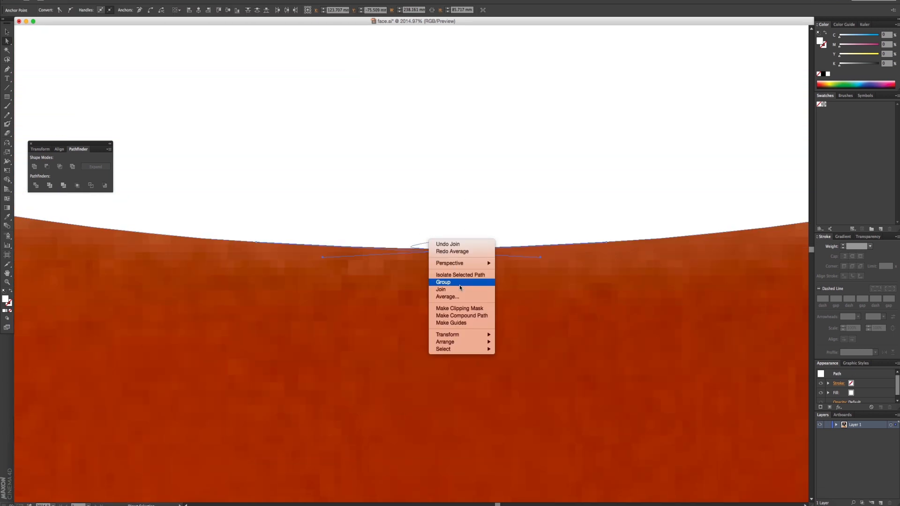
{"action": "left_click", "coordinate": [461, 291]}
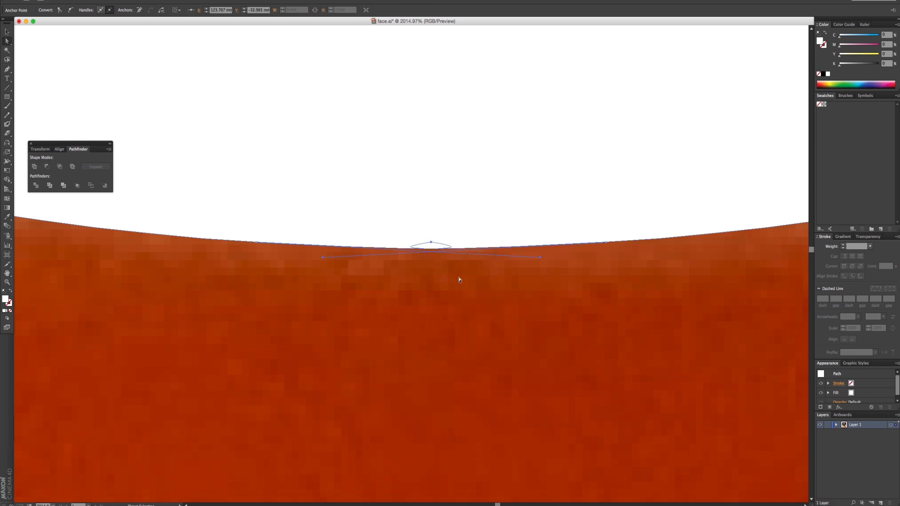
- Try to reshape the curve at the joined anchor in the middle of the mouth's bottom edge
{"action": "left_click_drag", "start_coordinate": [432, 243], "coordinate": [637, 265]}
{"action": "key", "text": "super+z"}
{"action": "left_click", "coordinate": [438, 261]}
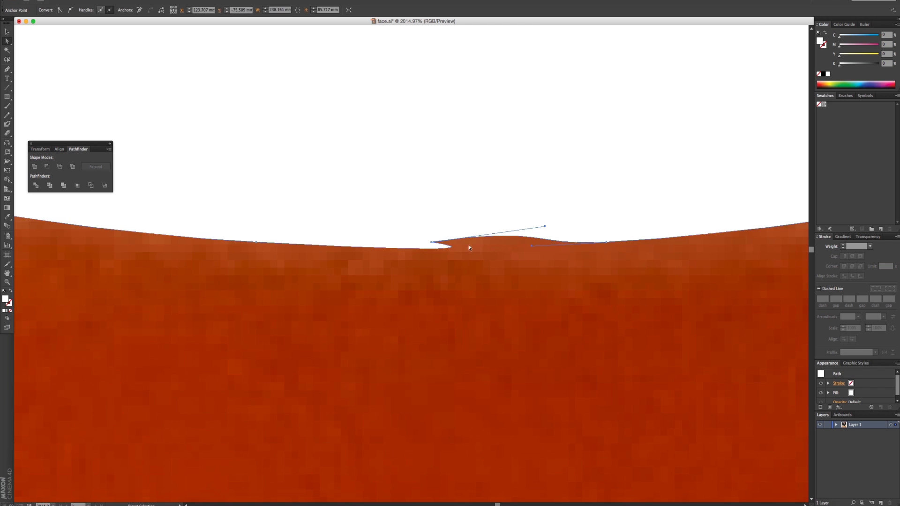
{"action": "key", "text": "super+z"}
{"action": "left_click", "coordinate": [459, 252]}
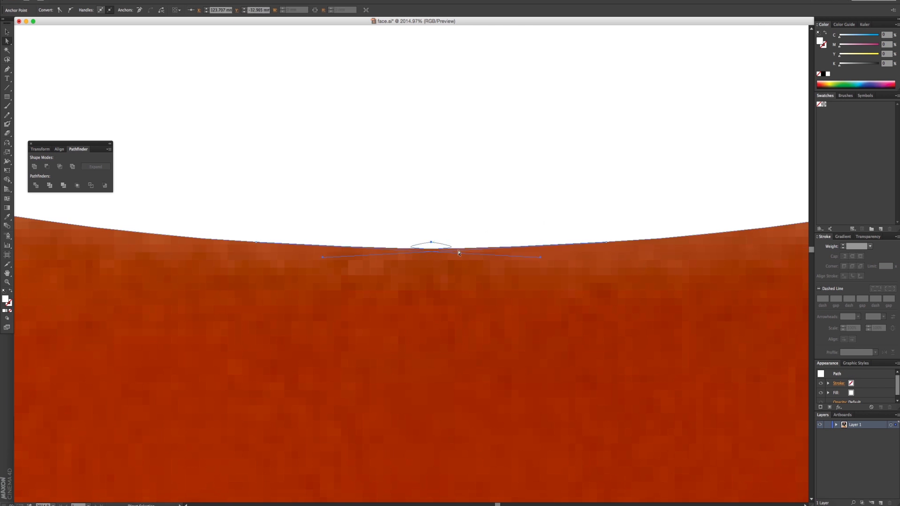
- Swap the crossed handles of the bottom centre anchor to smooth the mouth's lower edge, and activate the Selection tool
{"action": "left_click_drag", "start_coordinate": [541, 258], "coordinate": [417, 253]}
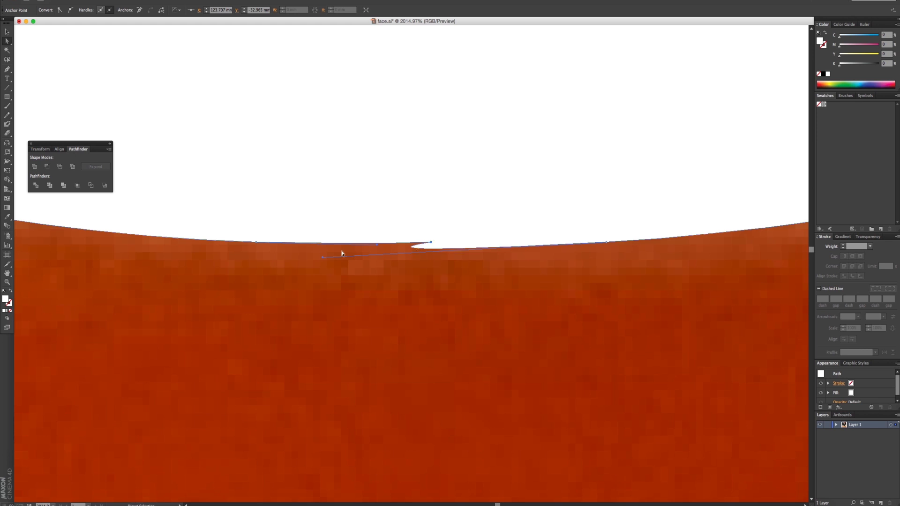
{"action": "left_click_drag", "start_coordinate": [323, 258], "coordinate": [539, 248]}
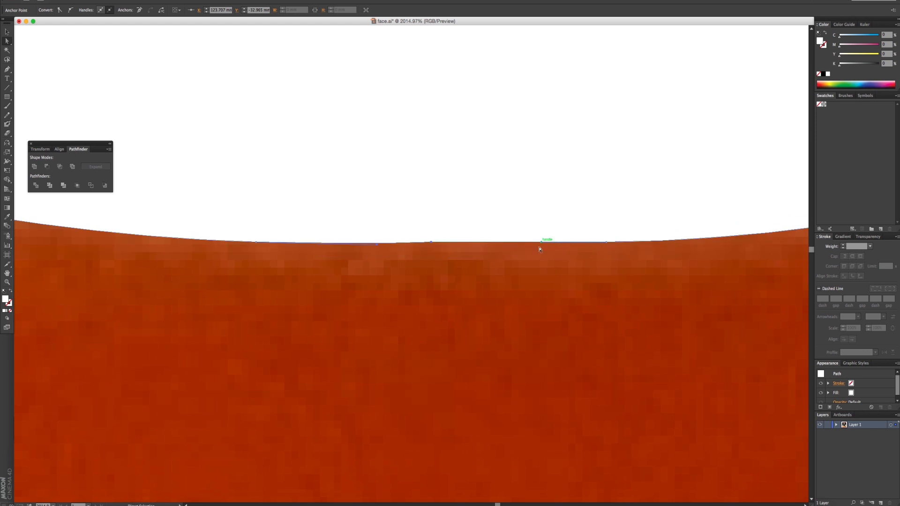
{"action": "left_click", "coordinate": [443, 237], "text": "alt+super"}
{"action": "left_click", "coordinate": [443, 237], "text": "alt+super"}
{"action": "left_click", "coordinate": [444, 237], "text": "alt+super"}
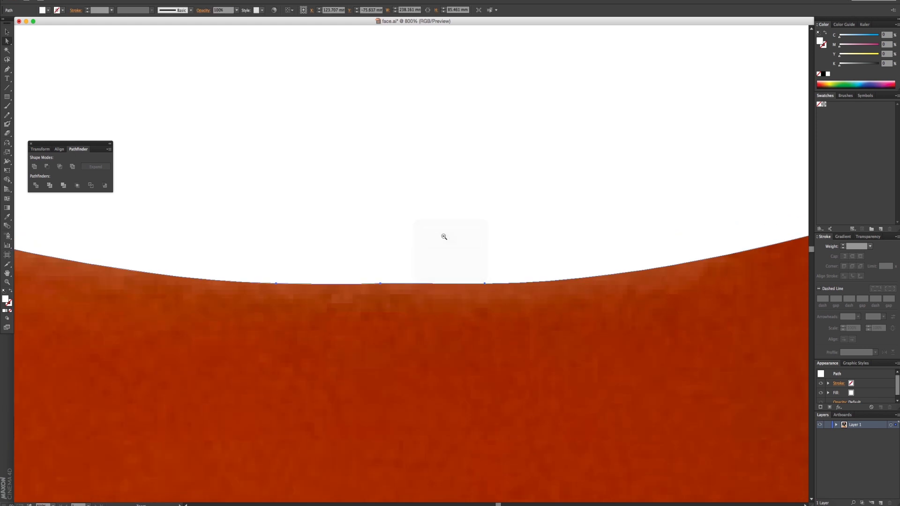
{"action": "left_click", "coordinate": [443, 237], "text": "alt+super"}
{"action": "left_click", "coordinate": [444, 237], "text": "alt+super"}
{"action": "left_click", "coordinate": [444, 237], "text": "alt+super"}
{"action": "left_click", "coordinate": [444, 237], "text": "alt+super"}
{"action": "left_click", "coordinate": [444, 236], "text": "alt+super"}
{"action": "left_click", "coordinate": [444, 237], "text": "alt+super"}
{"action": "left_click_drag", "start_coordinate": [388, 265], "coordinate": [417, 289]}
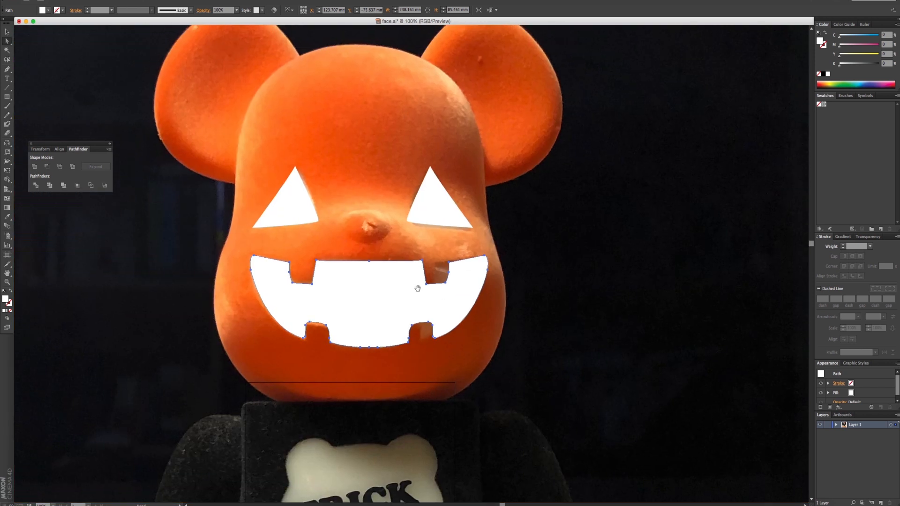
{"action": "left_click", "coordinate": [8, 33]}
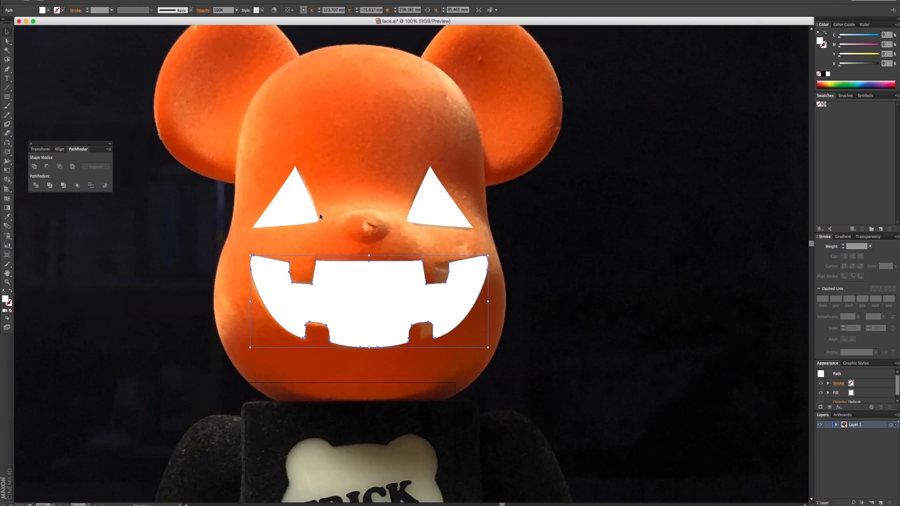
- Move the traced eyes and mouth together off the bear's head onto the dark monitor area of the photo
{"action": "left_click", "coordinate": [376, 294]}
{"action": "left_click_drag", "start_coordinate": [375, 294], "coordinate": [613, 296]}
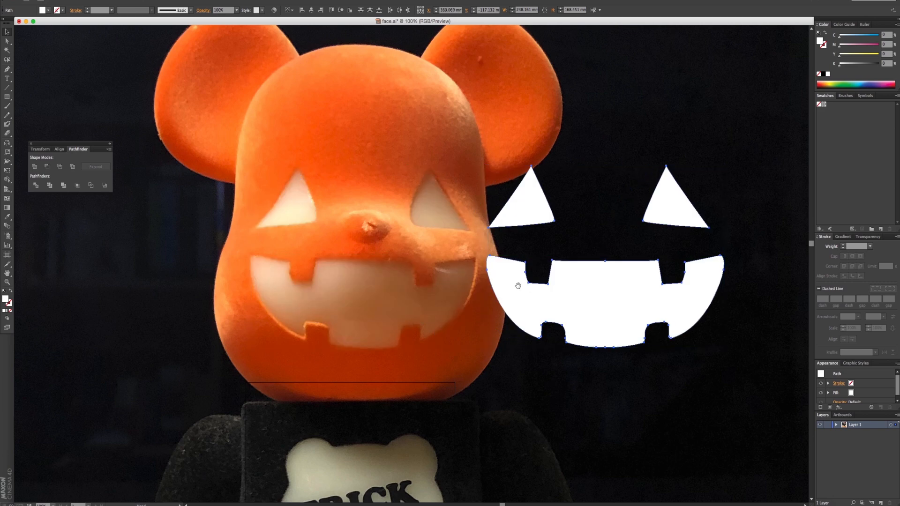
{"action": "mouse_move", "coordinate": [519, 285]}
{"action": "left_mouse_down"}
{"action": "mouse_move", "coordinate": [458, 283]}
{"action": "mouse_move", "coordinate": [517, 285]}
{"action": "left_mouse_up"}
{"action": "left_click", "coordinate": [454, 280], "text": "alt+super"}
{"action": "left_click", "coordinate": [455, 280], "text": "alt+super"}
{"action": "left_click", "coordinate": [455, 280], "text": "alt+super"}
{"action": "scroll", "coordinate": [346, 310], "scroll_direction": "down", "scroll_amount": 2}
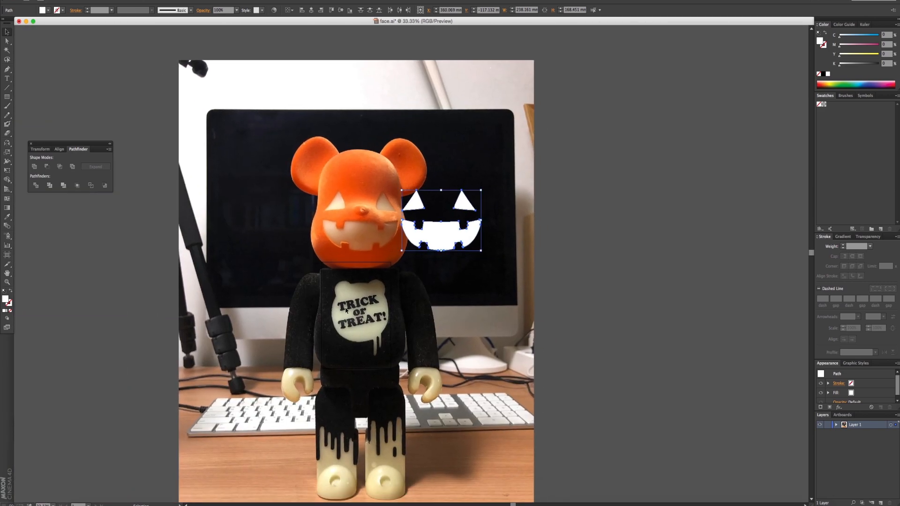
- Fill the eyes and mouth with the cream colour sampled from the bear's chest emblem, and deselect them
{"action": "left_click", "coordinate": [9, 218]}
{"action": "left_click", "coordinate": [349, 282]}
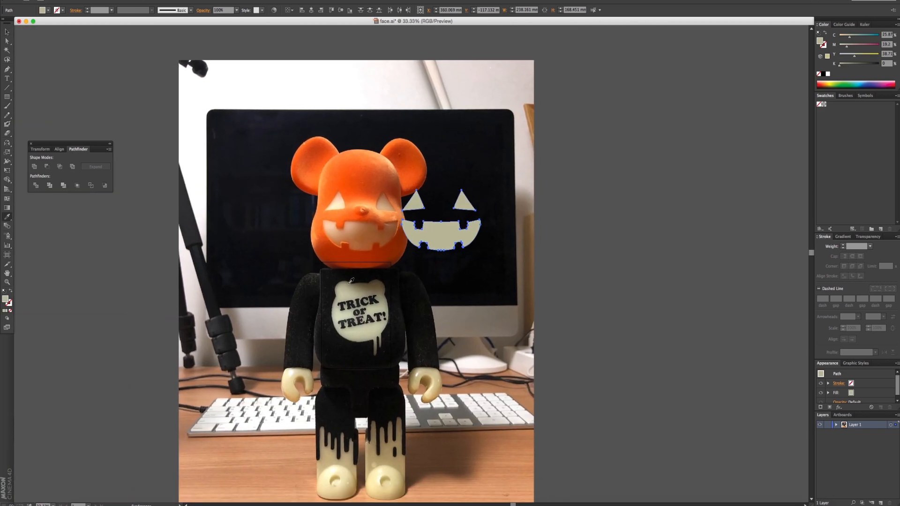
{"action": "left_click", "coordinate": [7, 32]}
{"action": "left_click", "coordinate": [315, 214]}
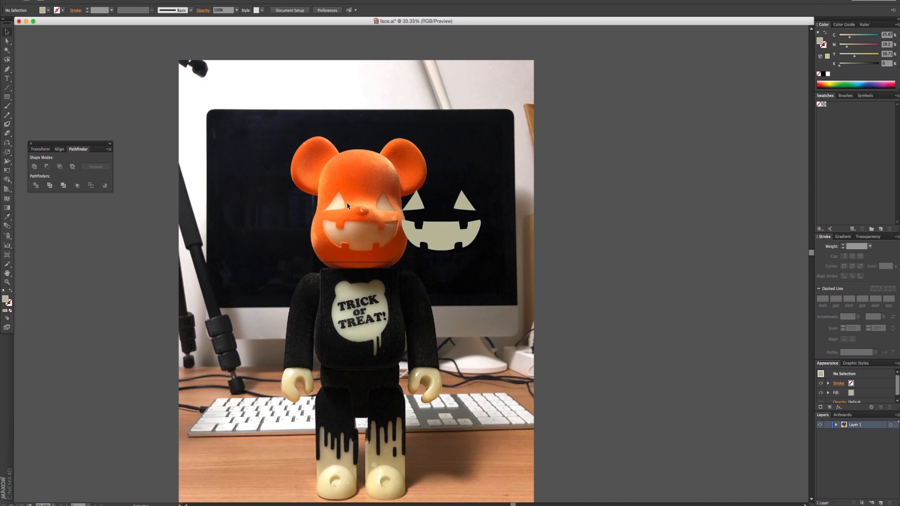
- Delete the reference photo and move the face artwork onto the artboard, centred horizontally
{"action": "left_click", "coordinate": [352, 180]}
{"action": "key", "text": "Delete"}
{"action": "left_click_drag", "start_coordinate": [408, 173], "coordinate": [383, 333]}
{"action": "left_click_drag", "start_coordinate": [381, 184], "coordinate": [533, 271]}
{"action": "left_click_drag", "start_coordinate": [435, 230], "coordinate": [351, 318]}
{"action": "left_click", "coordinate": [370, 311], "text": "super"}
{"action": "left_click", "coordinate": [370, 312], "text": "super"}
{"action": "left_click", "coordinate": [370, 312], "text": "super"}
{"action": "left_click_drag", "start_coordinate": [452, 176], "coordinate": [325, 323]}
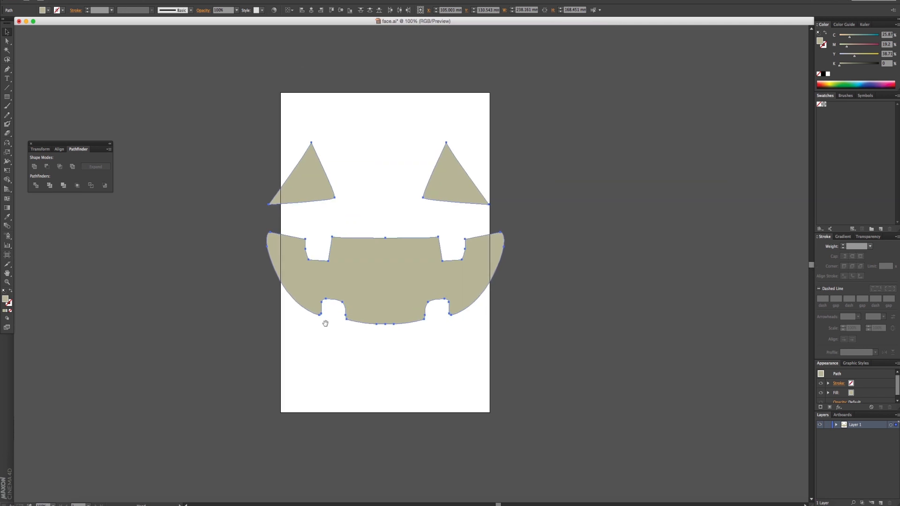
- Nudge both triangular eyes up by three large increments to widen the gap above the mouth, and clear the selection
{"action": "left_click_drag", "start_coordinate": [248, 104], "coordinate": [478, 180]}
{"action": "key", "text": "shift+Up"}
{"action": "key", "text": "shift+Up"}
{"action": "key", "text": "shift+Up"}
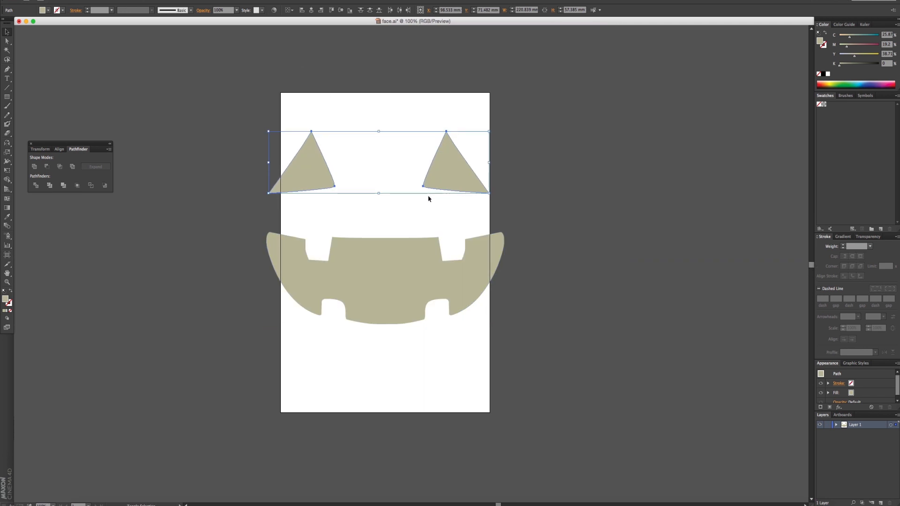
{"action": "left_click", "coordinate": [58, 225]}
{"action": "left_click_drag", "start_coordinate": [215, 114], "coordinate": [524, 331]}
{"action": "left_click", "coordinate": [524, 331]}
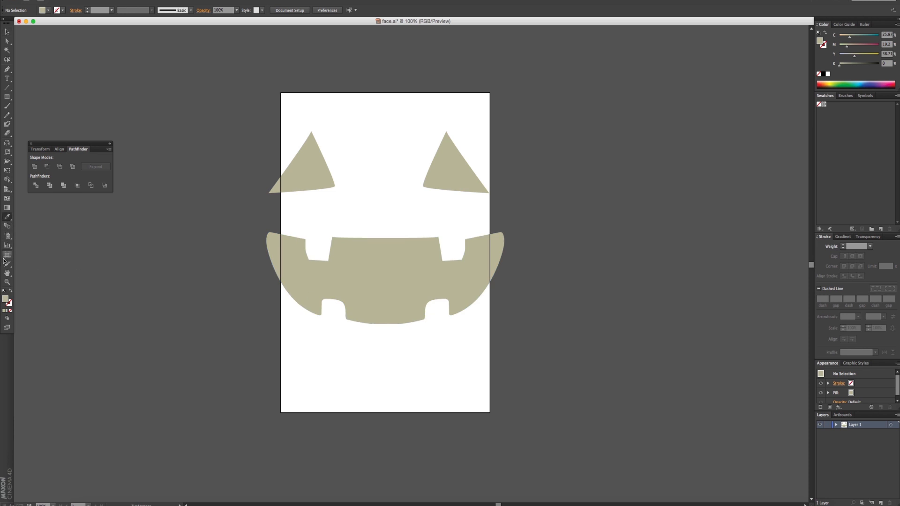
- Resize the artboard on all four sides to fit closely around the eyes and mouth with a small margin
{"action": "left_click", "coordinate": [7, 255]}
{"action": "left_click_drag", "start_coordinate": [385, 93], "coordinate": [384, 123]}
{"action": "left_click_drag", "start_coordinate": [384, 411], "coordinate": [386, 331]}
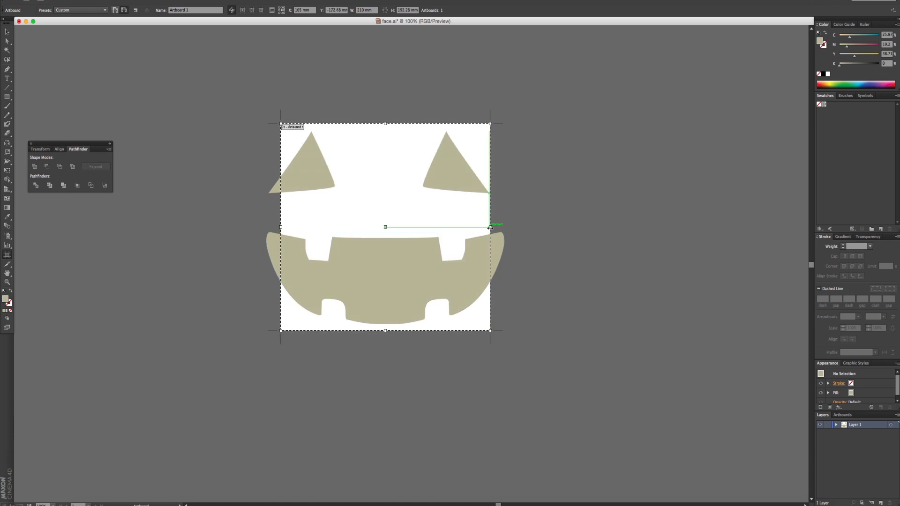
{"action": "left_click_drag", "start_coordinate": [491, 227], "coordinate": [513, 227]}
{"action": "left_click_drag", "start_coordinate": [280, 227], "coordinate": [257, 228]}
{"action": "left_click", "coordinate": [9, 32]}
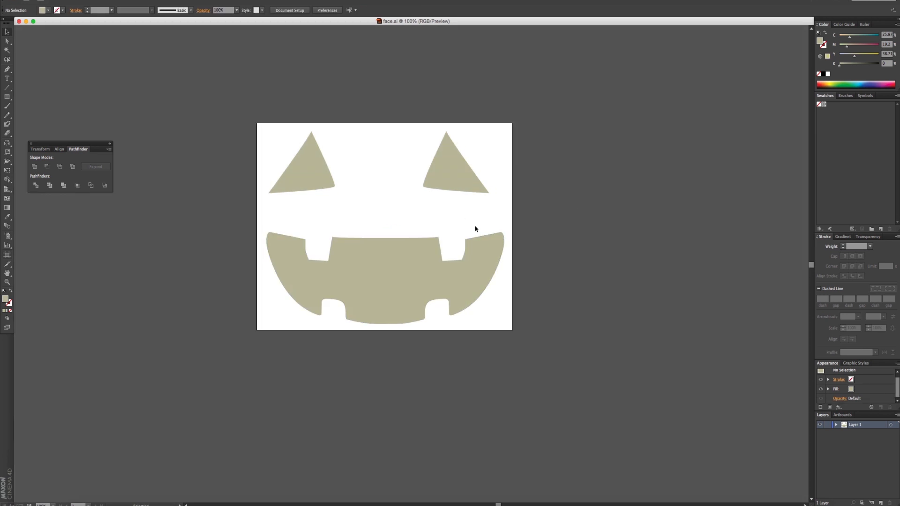
- Switch to Cinema 4D and create a new material
{"action": "key", "text": "super+Tab"}
{"action": "key", "text": "super+Tab"}
{"action": "key", "text": "super+Tab"}
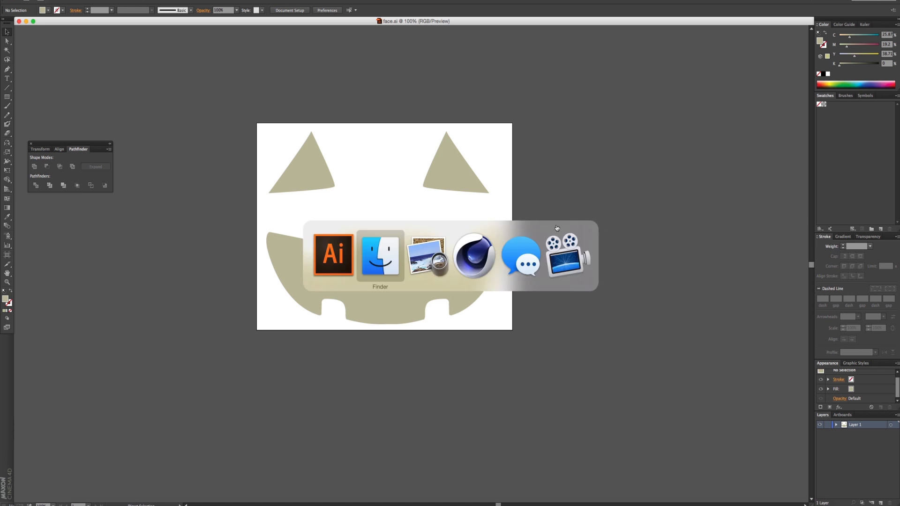
{"action": "key", "text": "super+Tab"}
{"action": "key", "text": "super+Tab"}
{"action": "key", "text": "super+Tab"}
{"action": "key", "text": "super+Tab"}
{"action": "key", "text": "super+Tab"}
{"action": "key", "text": "super+Tab"}
{"action": "key", "text": "super+Tab"}
{"action": "key", "text": "super+Tab"}
{"action": "key", "text": "super+Tab"}
{"action": "key", "text": "super+Tab"}
{"action": "key", "text": "super+Tab"}
{"action": "key", "text": "super+Tab"}
{"action": "key", "text": "super+Tab"}
{"action": "key", "text": "super+Tab"}
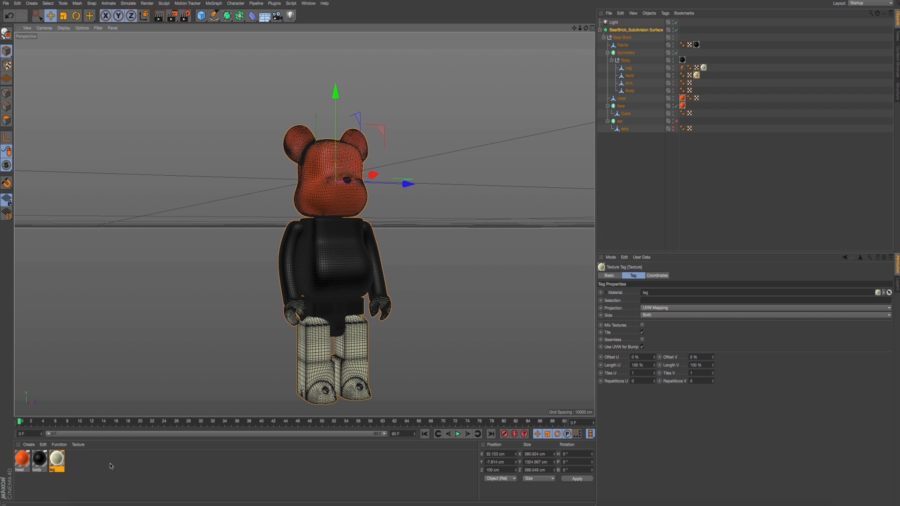
{"action": "double_click", "coordinate": [108, 464]}
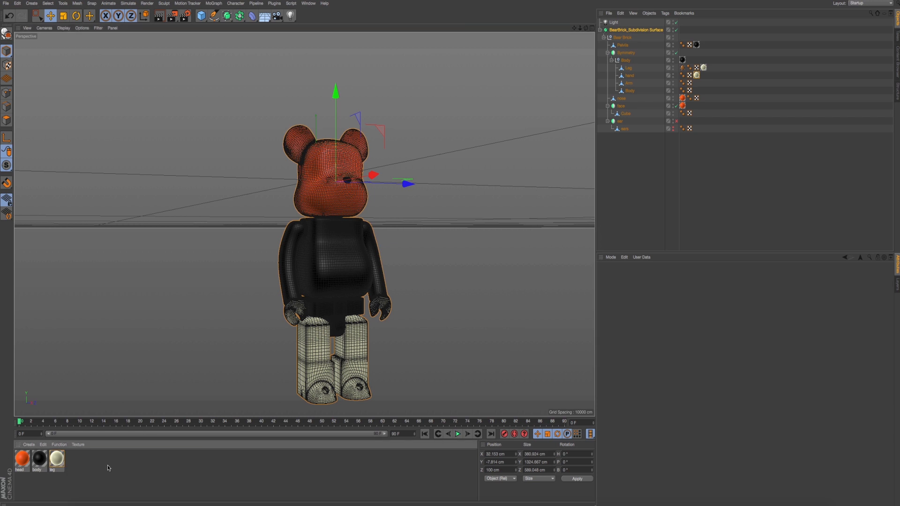
- Load face.ai from the Cinema 4D Basic 100 material folder as the new material's Color texture, copying it to the project location
{"action": "double_click", "coordinate": [21, 459]}
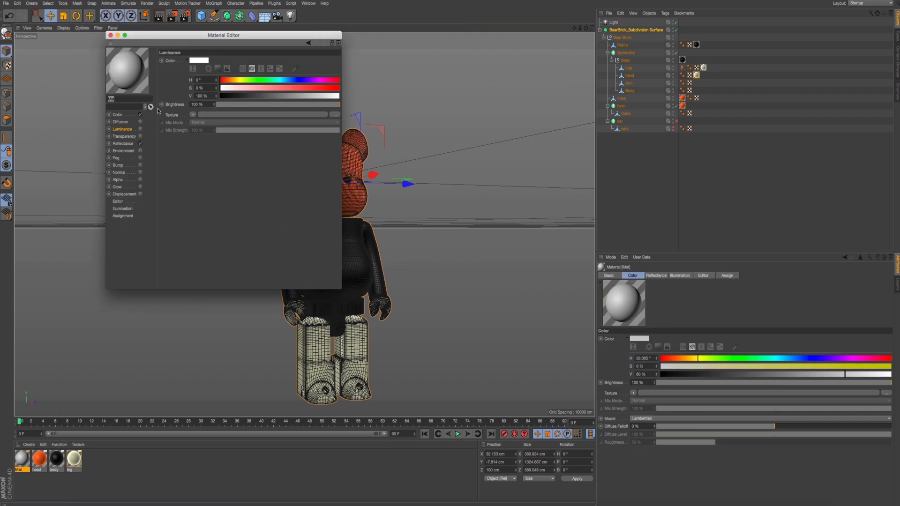
{"action": "left_click", "coordinate": [118, 114]}
{"action": "left_click", "coordinate": [336, 115]}
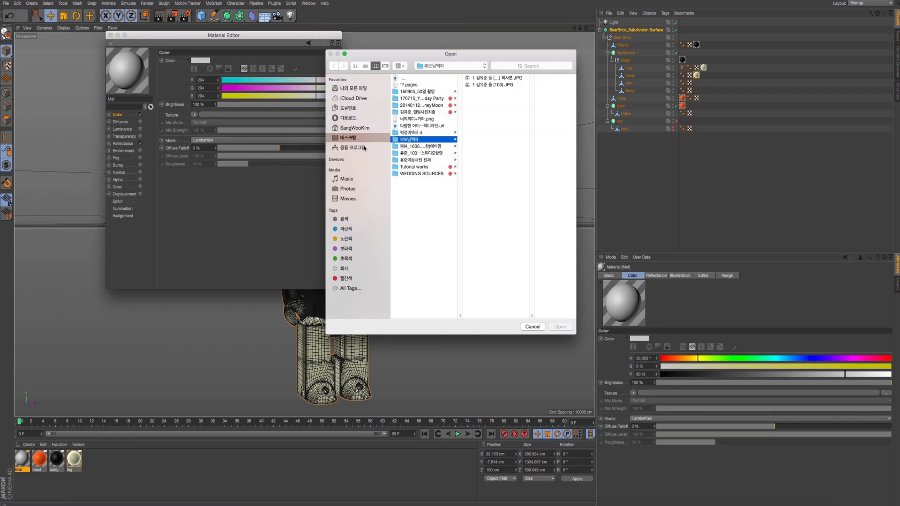
{"action": "left_click", "coordinate": [433, 174]}
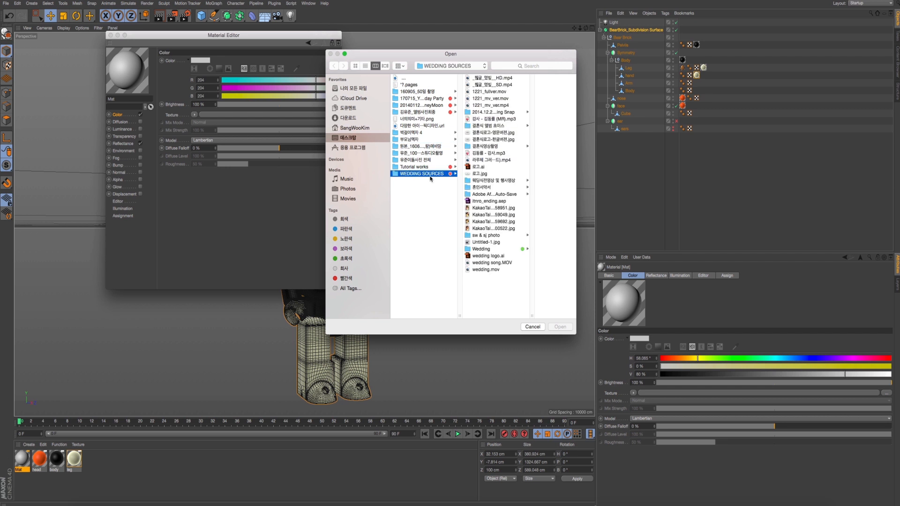
{"action": "left_click", "coordinate": [427, 166]}
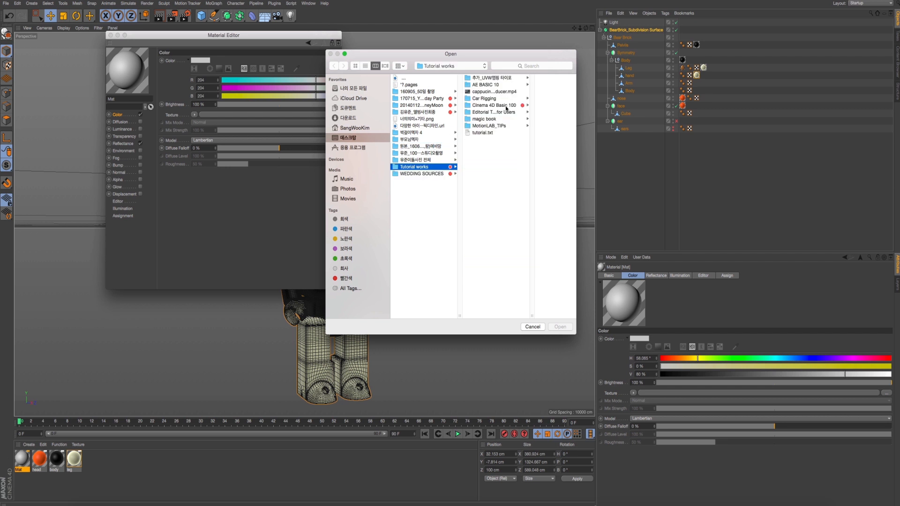
{"action": "left_click", "coordinate": [507, 108]}
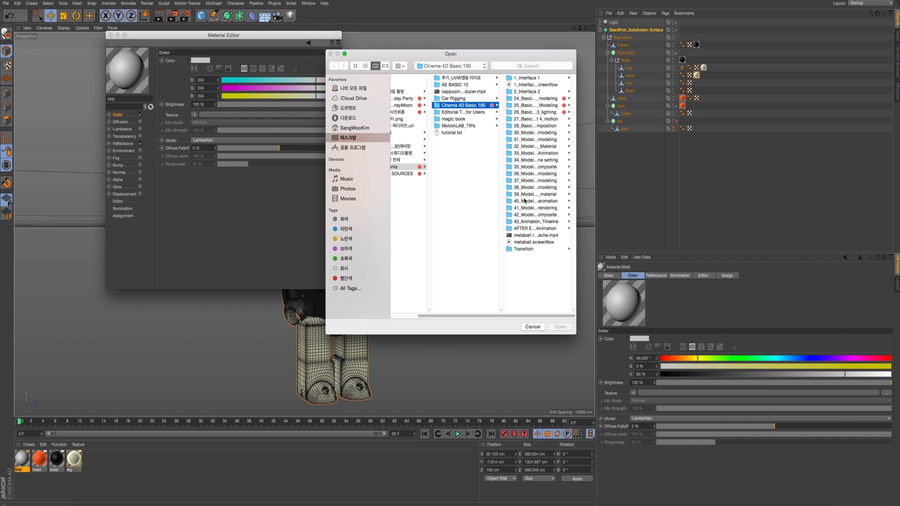
{"action": "left_click", "coordinate": [526, 194]}
{"action": "left_click", "coordinate": [524, 80]}
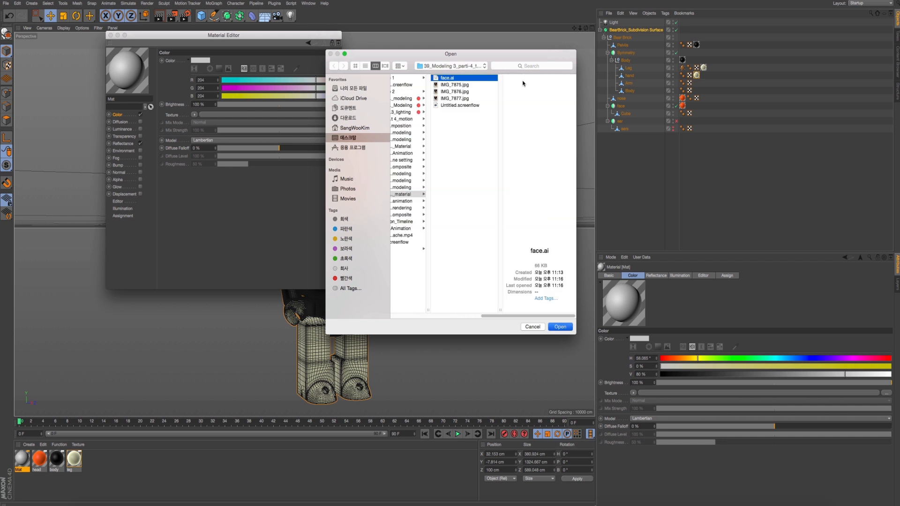
{"action": "left_click", "coordinate": [559, 327]}
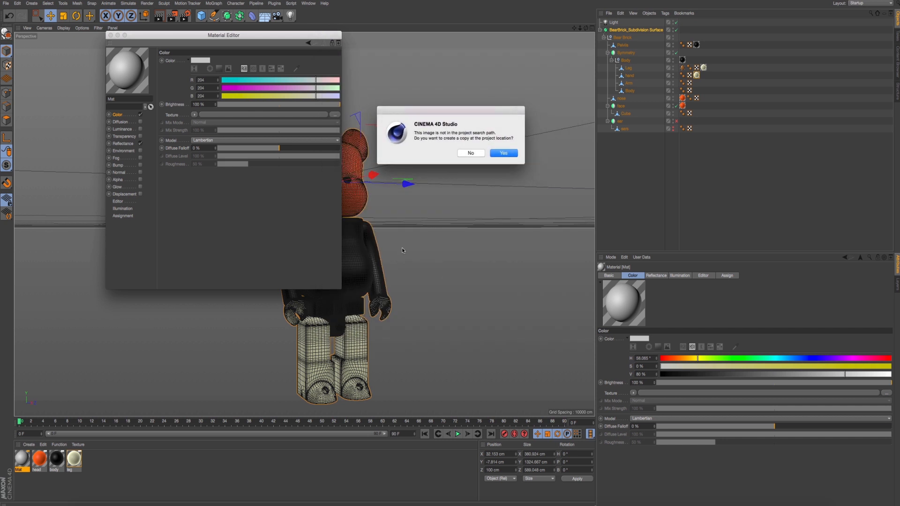
{"action": "left_click", "coordinate": [500, 153]}
{"action": "left_click_drag", "start_coordinate": [258, 46], "coordinate": [488, 117]}
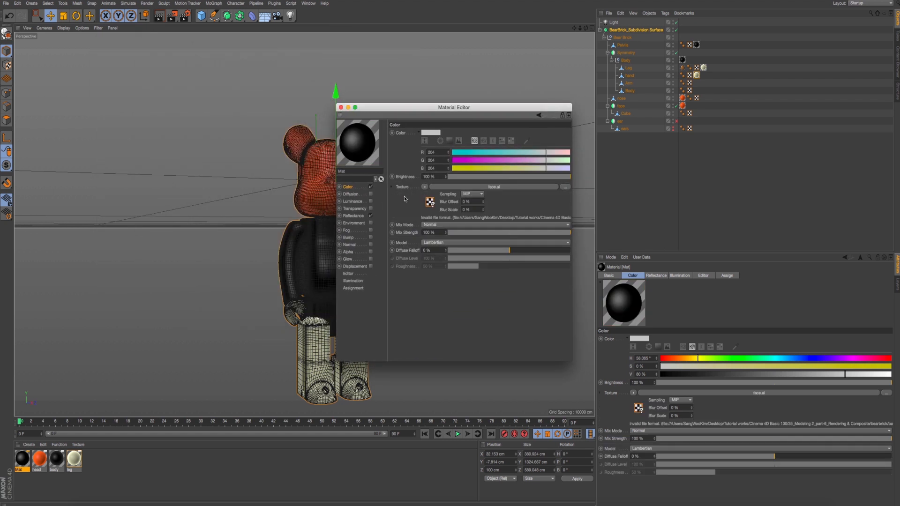
- Open the shader properties of the face.ai texture in the material's Color channel
{"action": "left_click", "coordinate": [425, 186]}
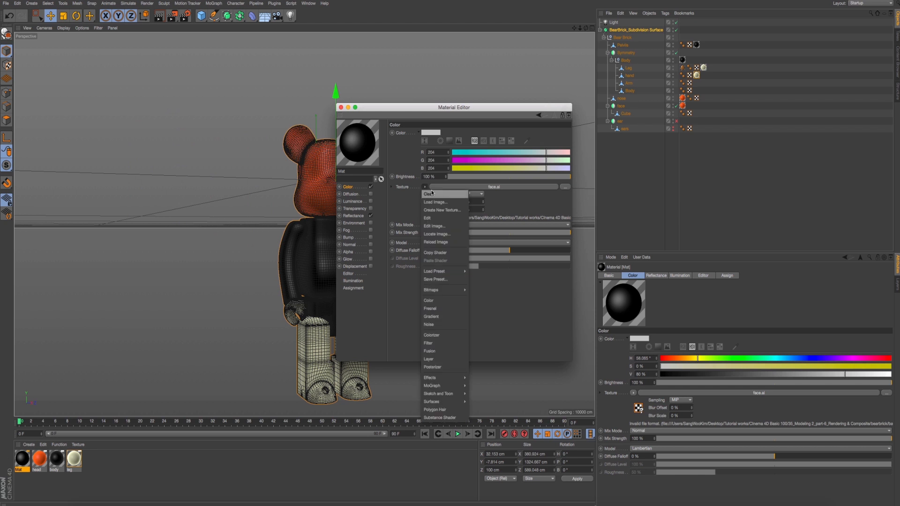
{"action": "left_click", "coordinate": [410, 201]}
{"action": "left_click", "coordinate": [431, 204]}
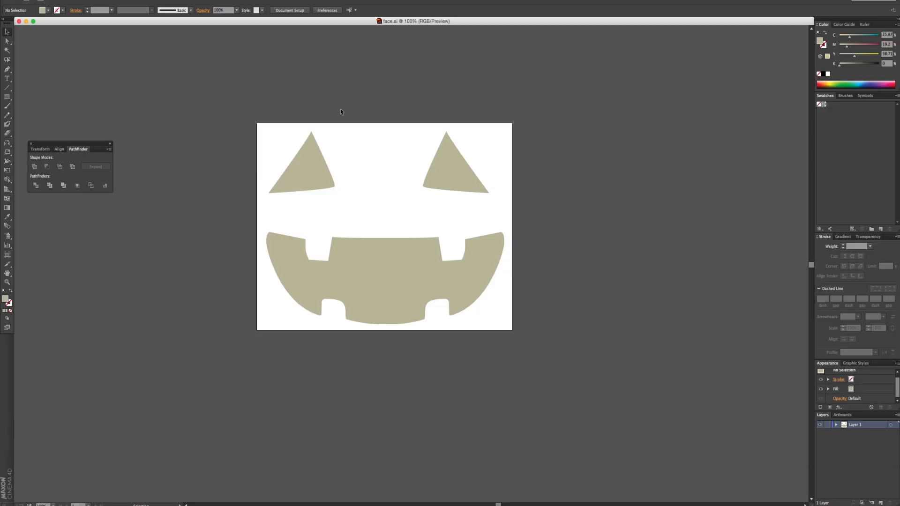
- Switch to Illustrator and shift the eyes and mouth together slightly down and right to centre them on the artboard
{"action": "left_click_drag", "start_coordinate": [249, 113], "coordinate": [443, 284]}
{"action": "left_click_drag", "start_coordinate": [444, 170], "coordinate": [449, 172]}
{"action": "left_click", "coordinate": [550, 193]}
{"action": "left_click_drag", "start_coordinate": [566, 336], "coordinate": [342, 253]}
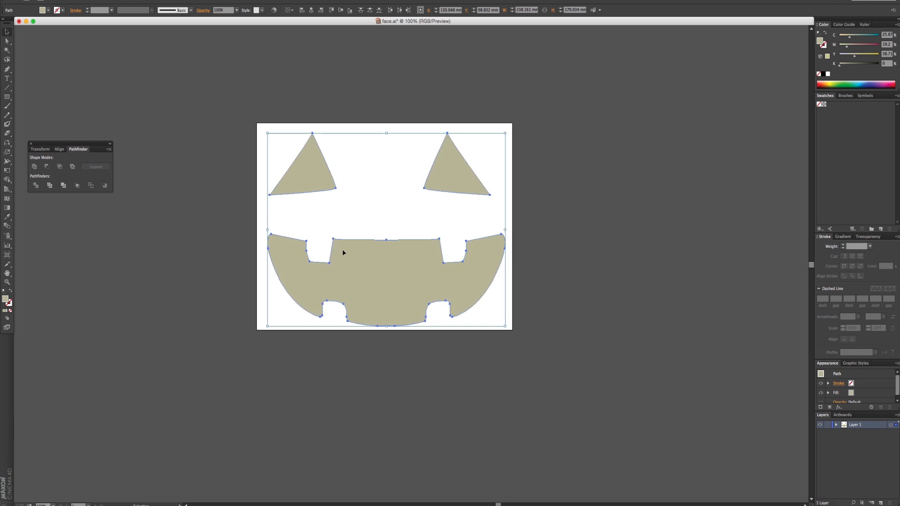
{"action": "left_click", "coordinate": [396, 197]}
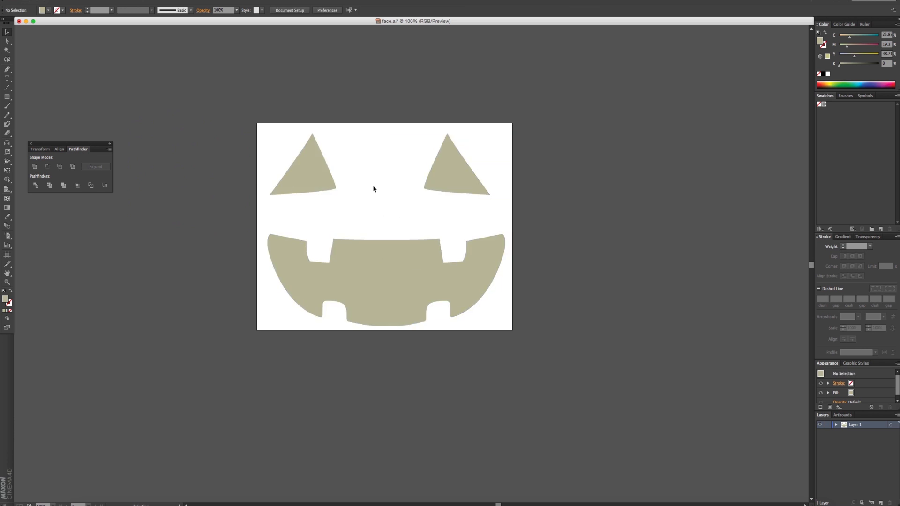
- Select all the face artwork with face.ai saved, and switch back to Cinema 4D
{"action": "key", "text": "super+a"}
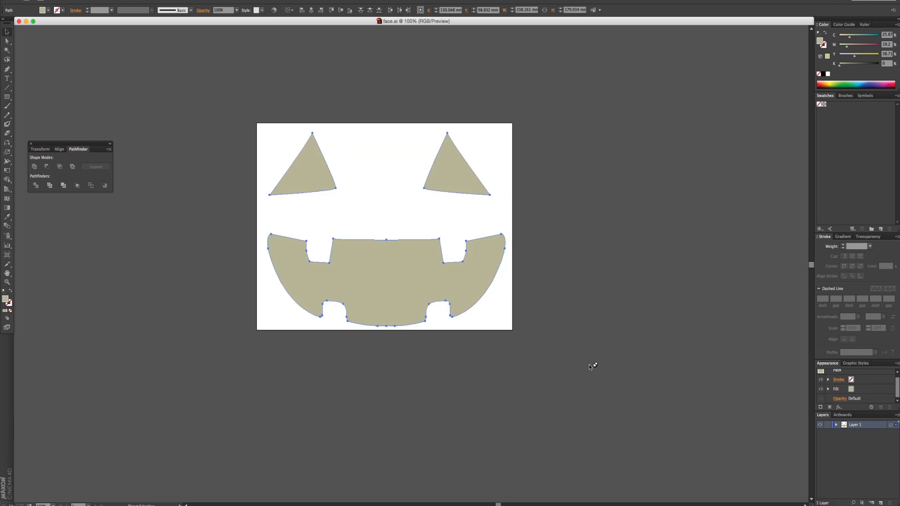
{"action": "key", "text": "super+Tab"}
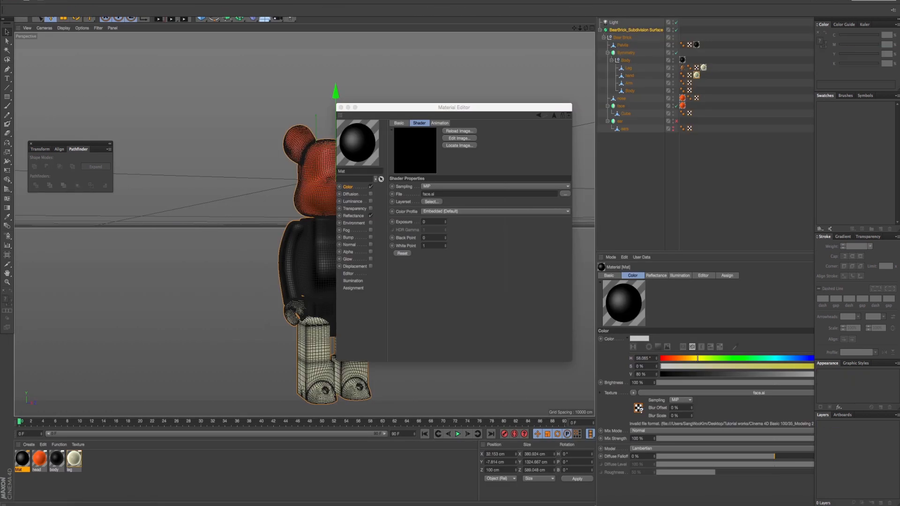
{"action": "mouse_move", "coordinate": [444, 505]}
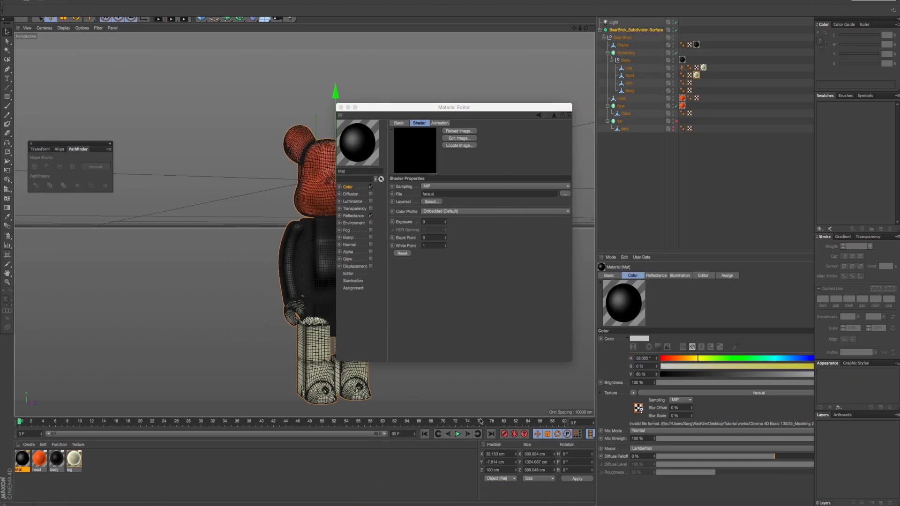
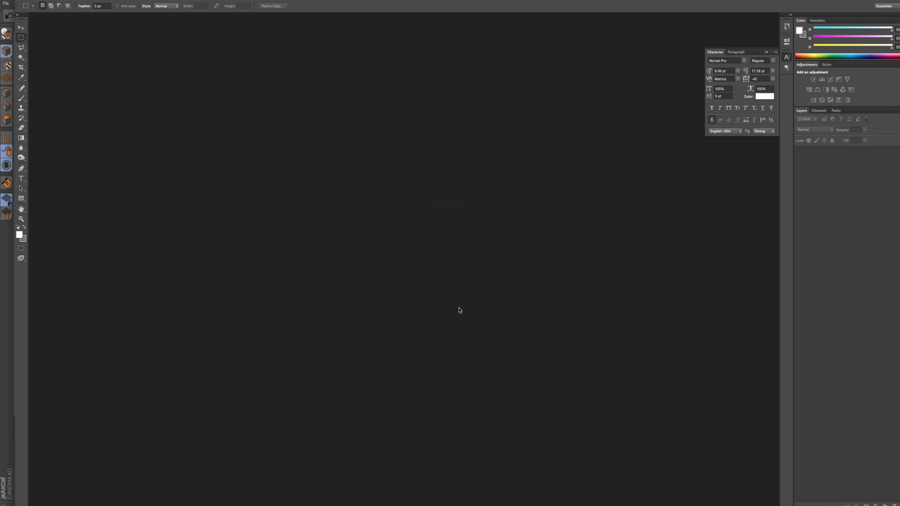
- Open face.ai from the 39_Modeling 3 material folder inside Cinema 4D Basic 100 in Photoshop
{"action": "key", "text": "super+o"}
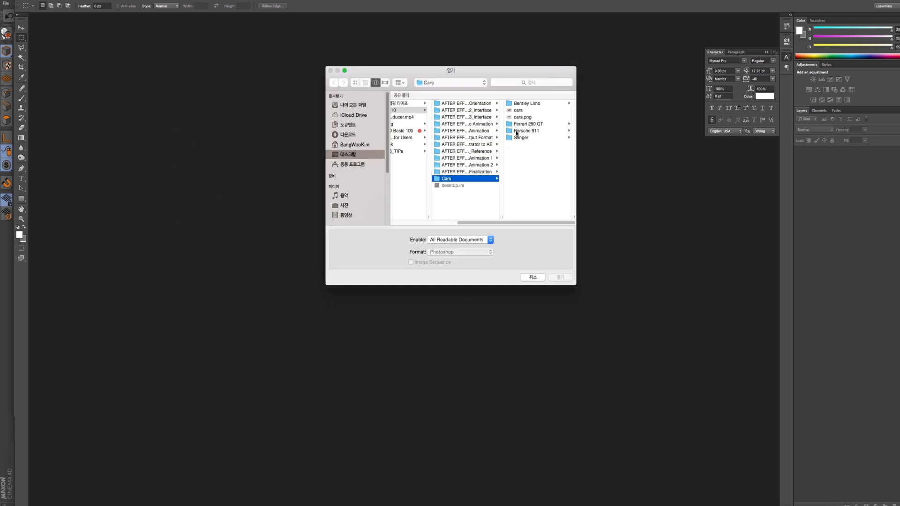
{"action": "left_click", "coordinate": [415, 130]}
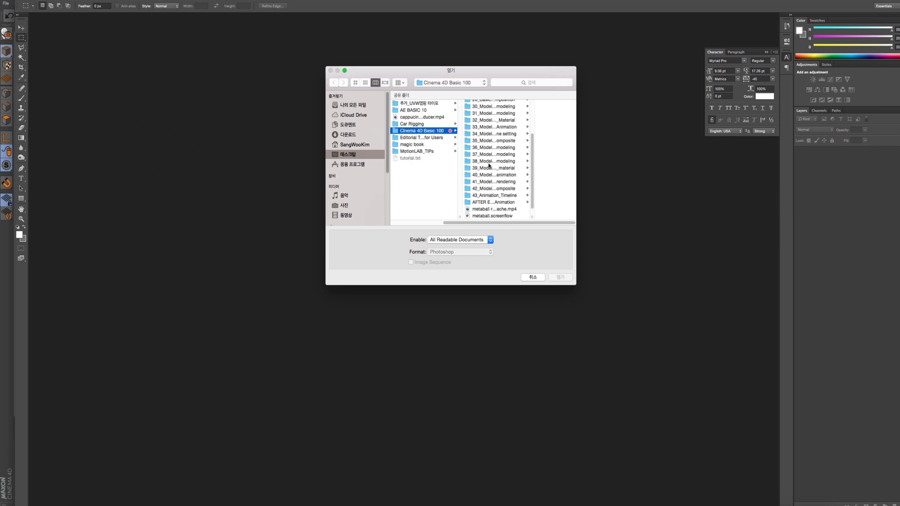
{"action": "left_click", "coordinate": [489, 167]}
{"action": "double_click", "coordinate": [526, 104]}
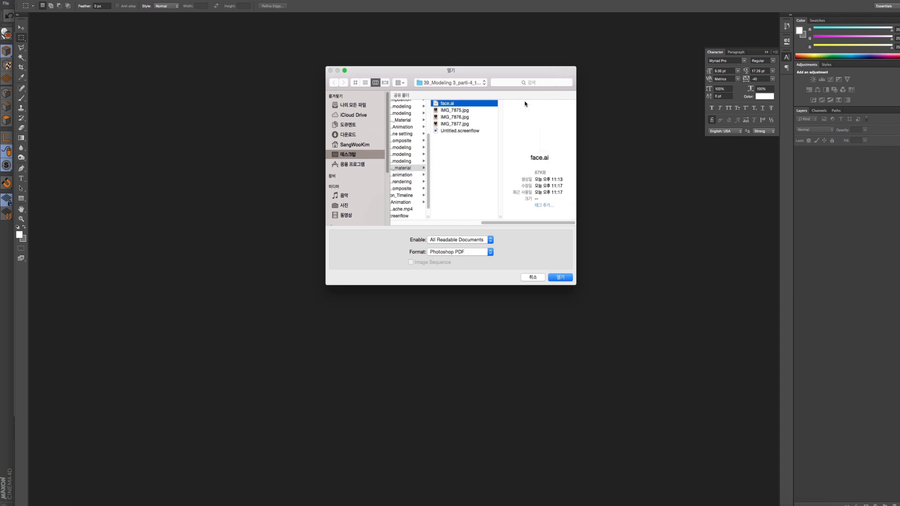
{"action": "left_click", "coordinate": [560, 317]}
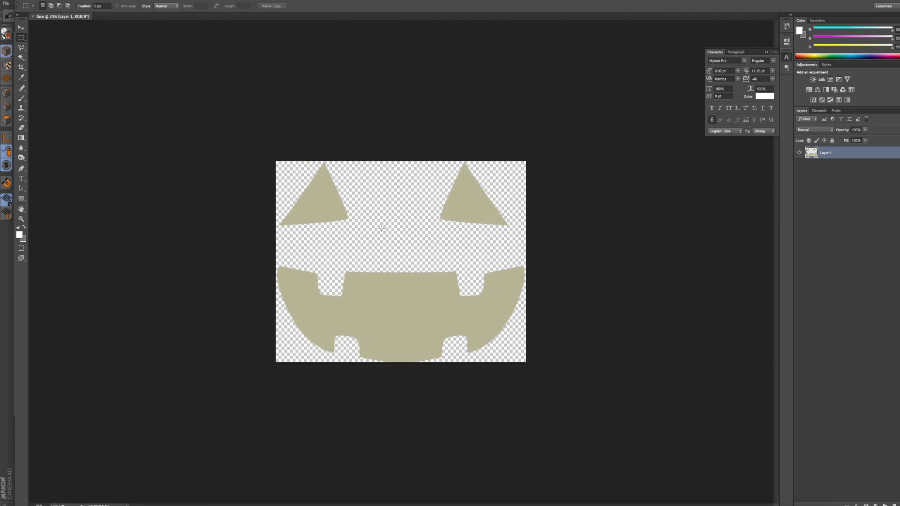
- Save a layered Photoshop copy of the face artwork as face.psd in the same material folder
{"action": "left_click", "coordinate": [21, 28]}
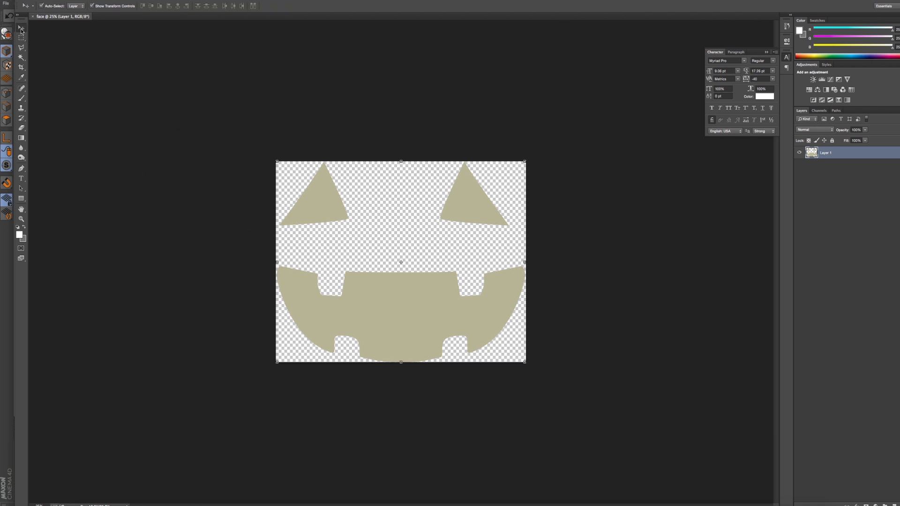
{"action": "key", "text": "super+shift+s"}
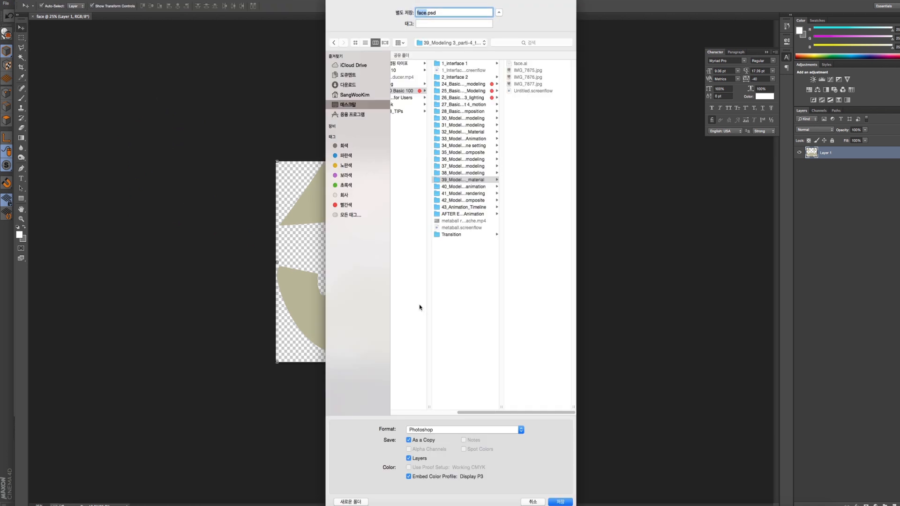
{"action": "key", "text": "Return"}
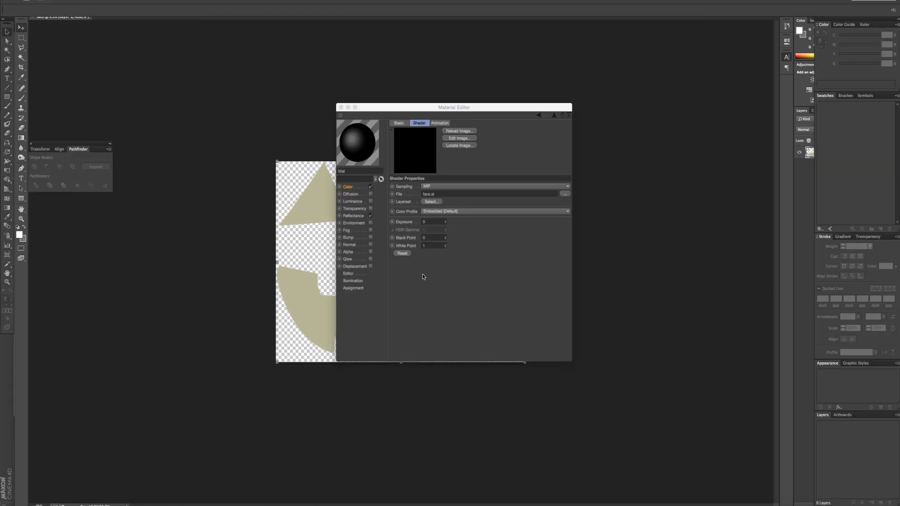
- Switch to Cinema 4D's Material Editor and replace the Mat material's Color texture with face.psd
{"action": "left_click", "coordinate": [357, 188]}
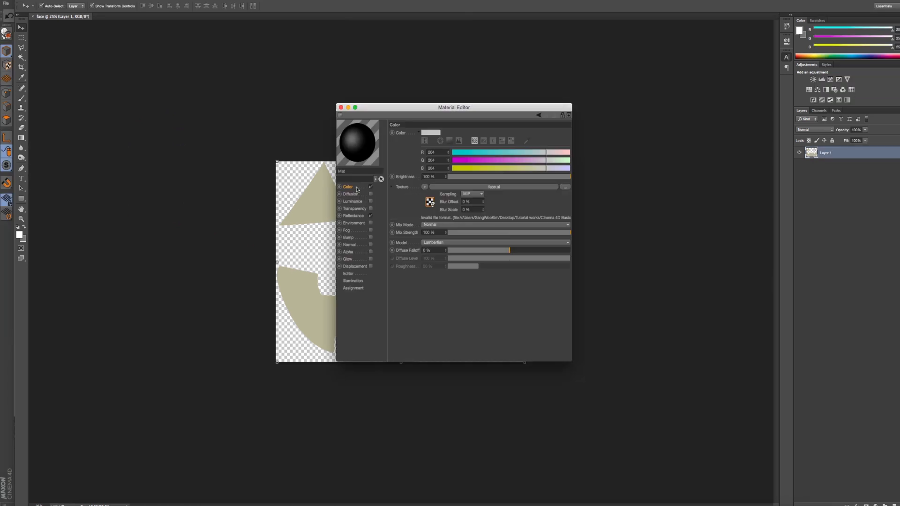
{"action": "left_click", "coordinate": [565, 187]}
{"action": "left_click", "coordinate": [521, 78]}
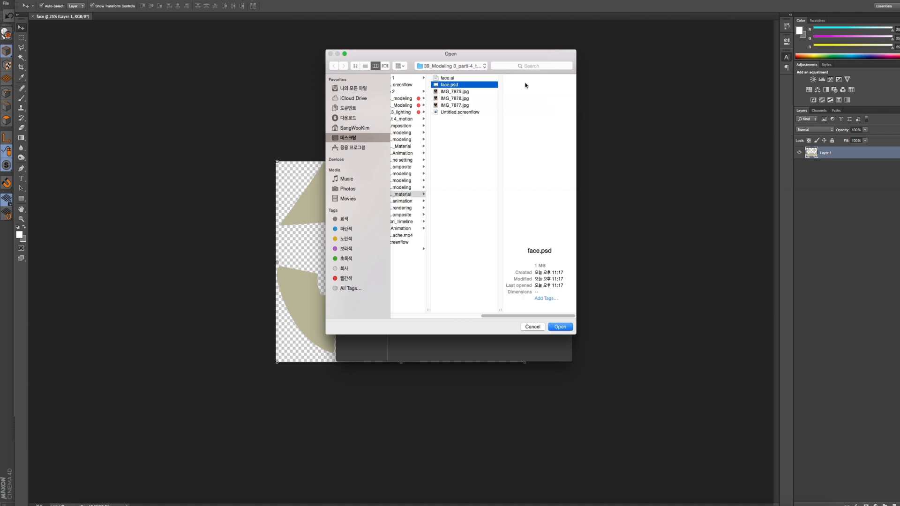
{"action": "key", "text": "Return"}
{"action": "left_click", "coordinate": [503, 154]}
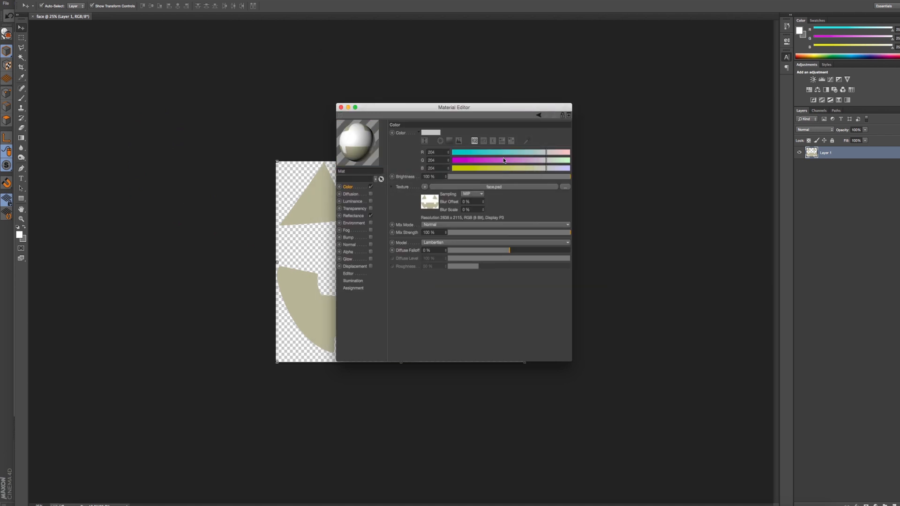
- Turn off Reflectance on the Mat material, enable Alpha, and paste the copied Color texture into the Alpha channel
{"action": "left_click", "coordinate": [405, 187]}
{"action": "right_click", "coordinate": [407, 187]}
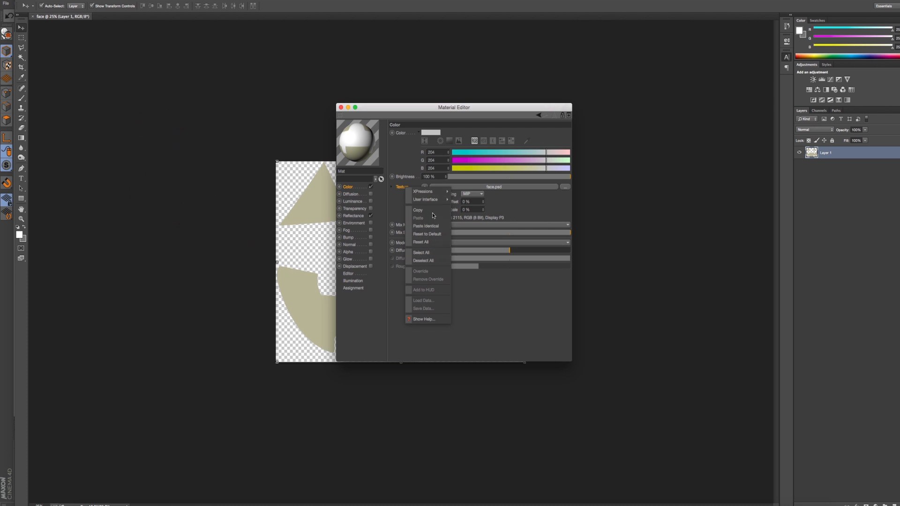
{"action": "left_click", "coordinate": [357, 215]}
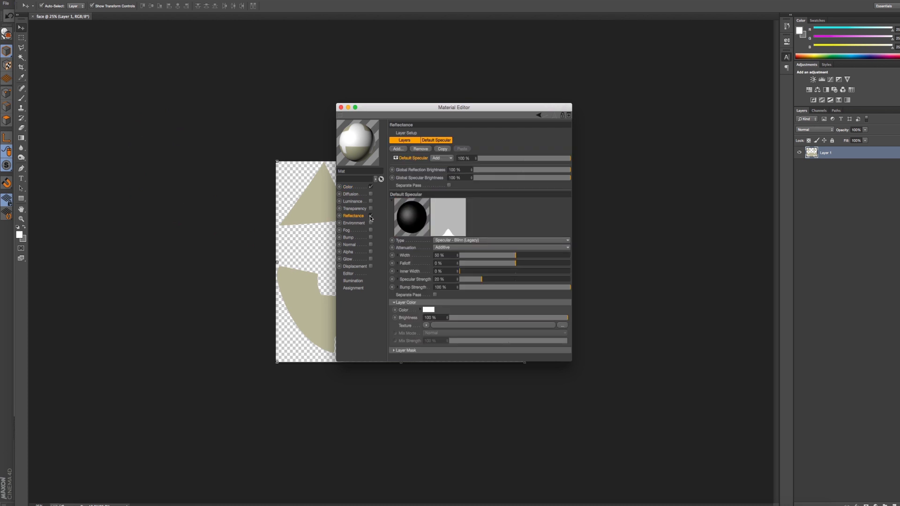
{"action": "left_click", "coordinate": [371, 216]}
{"action": "left_click", "coordinate": [370, 252]}
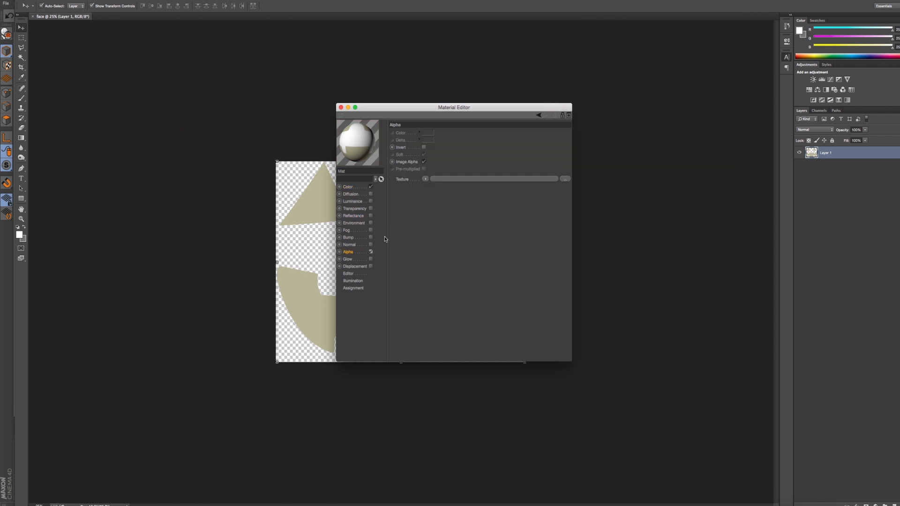
{"action": "left_click", "coordinate": [405, 183]}
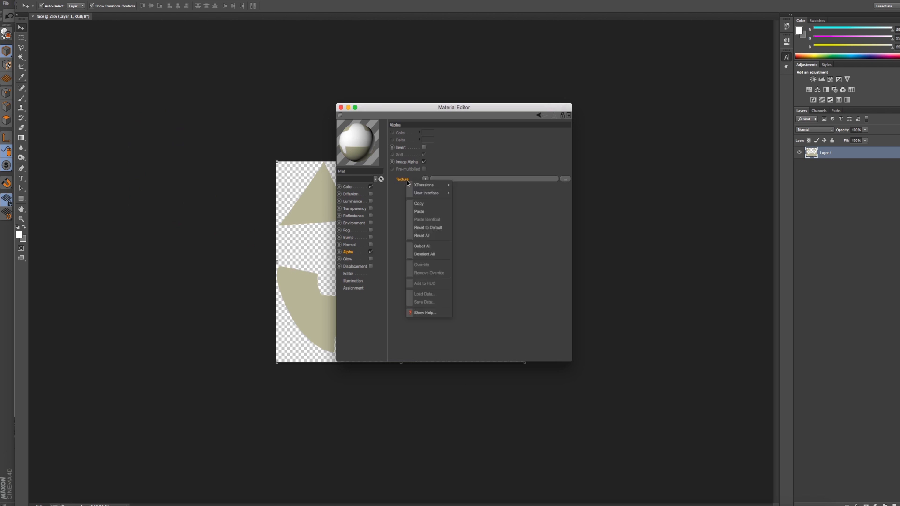
{"action": "left_click", "coordinate": [426, 213]}
- Return to the full Cinema 4D window, close the Material Editor, and delete the Mat material
{"action": "key", "text": "super+Tab"}
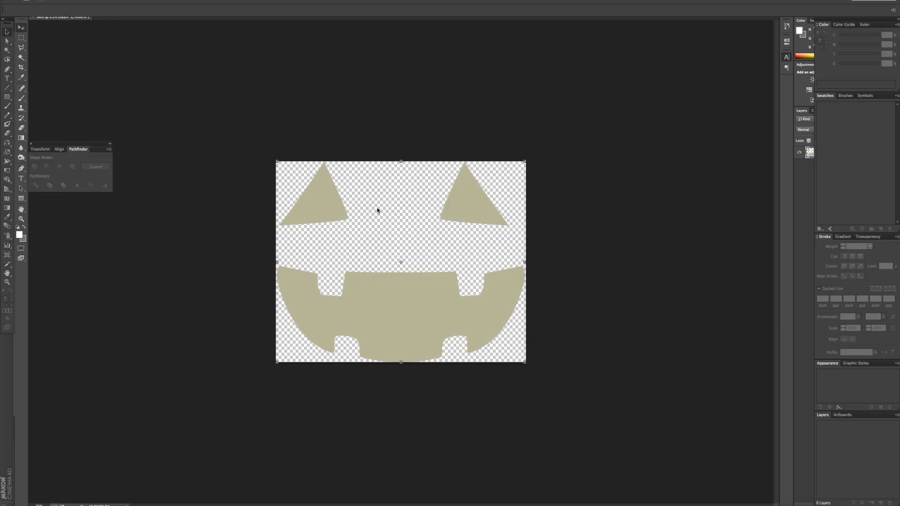
{"action": "key", "text": "super+Tab"}
{"action": "key", "text": "super+Tab"}
{"action": "key", "text": "super+Tab"}
{"action": "key", "text": "super+Tab"}
{"action": "key", "text": "super+Tab"}
{"action": "key", "text": "super+Tab"}
{"action": "key", "text": "super+Tab"}
{"action": "key", "text": "super+Tab"}
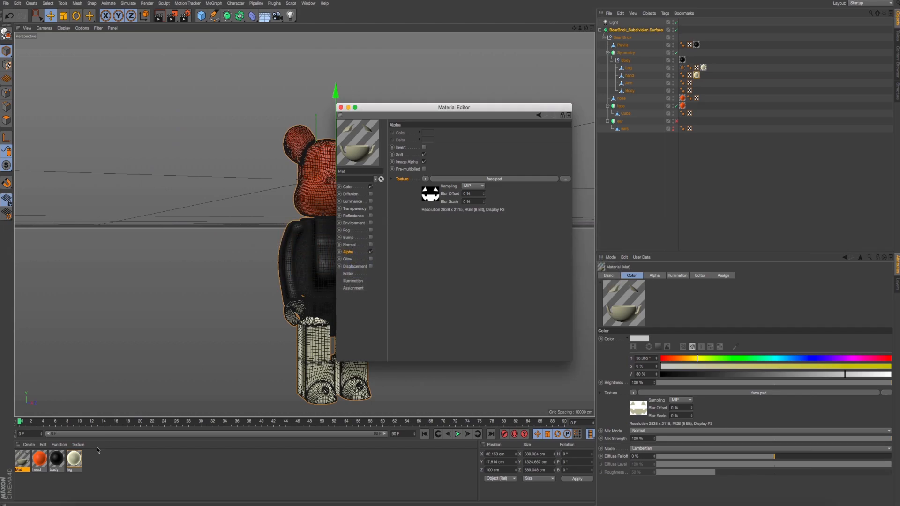
{"action": "left_click", "coordinate": [77, 464]}
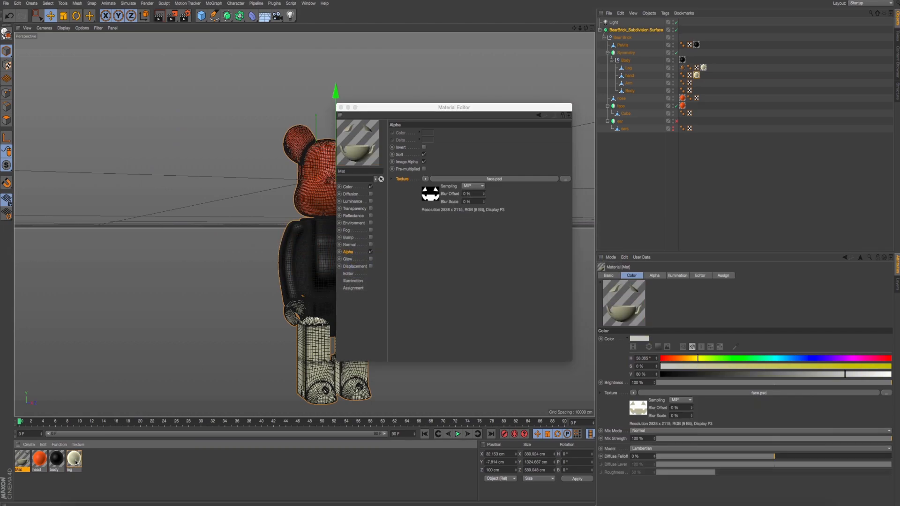
{"action": "left_click", "coordinate": [30, 462]}
{"action": "left_click", "coordinate": [341, 107]}
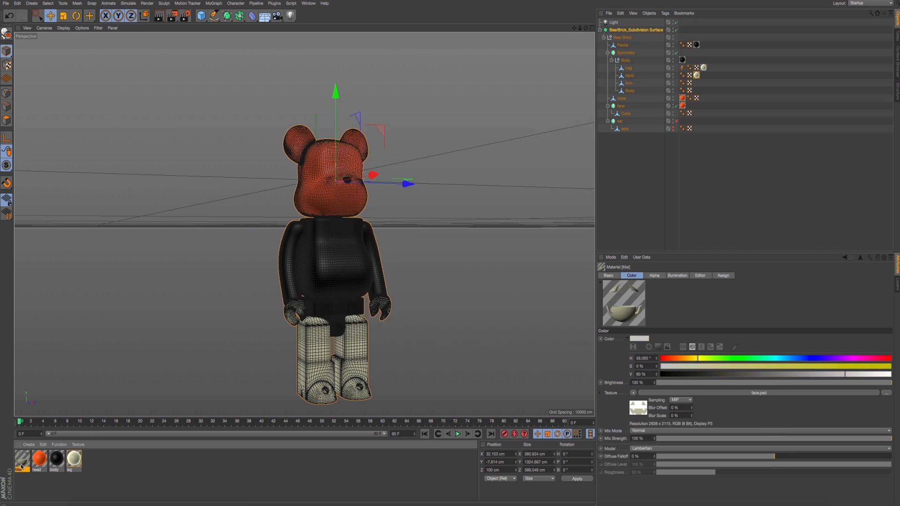
{"action": "key", "text": "Delete"}
- Duplicate the leg material and rename the copy "face texture"
{"action": "left_click_drag", "start_coordinate": [56, 462], "coordinate": [183, 467], "text": "ctrl"}
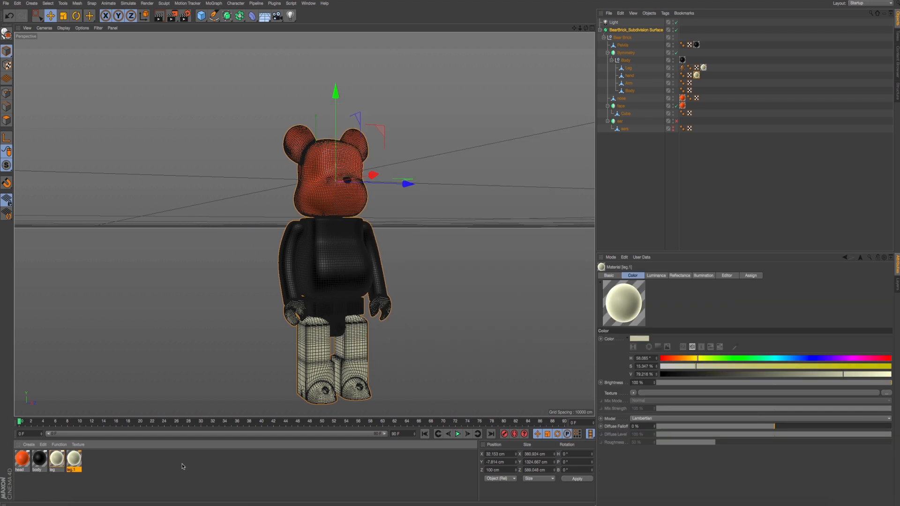
{"action": "double_click", "coordinate": [70, 470]}
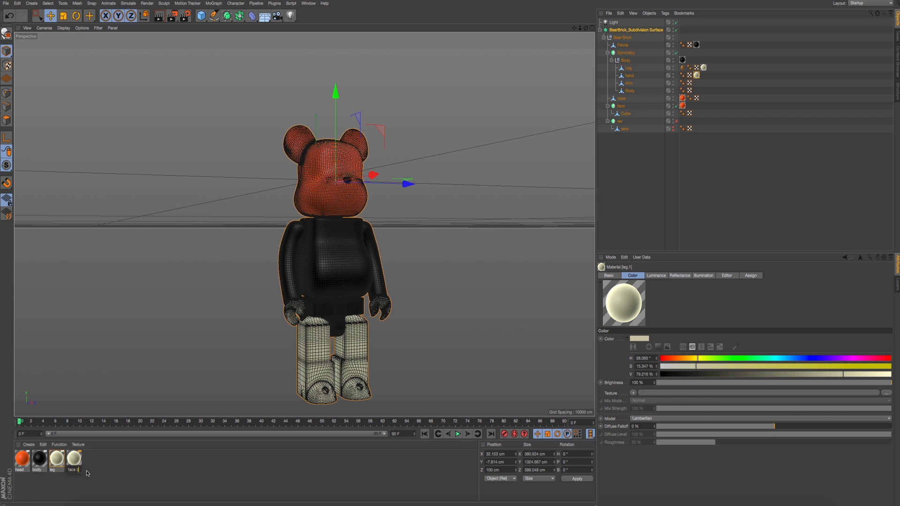
{"action": "type", "text": "face texture"}
{"action": "key", "text": "Return"}
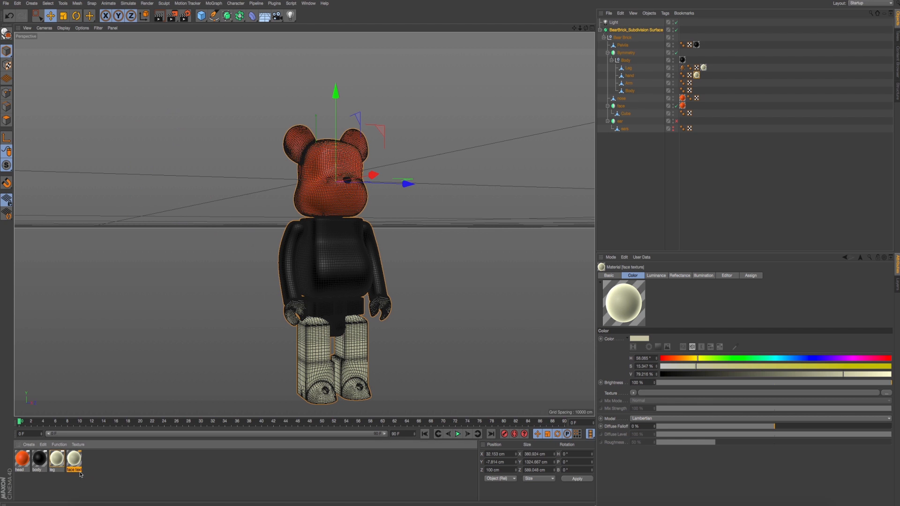
- Load face.psd as the Color channel texture of the face texture material
{"action": "double_click", "coordinate": [73, 457]}
{"action": "left_click_drag", "start_coordinate": [269, 36], "coordinate": [596, 227]}
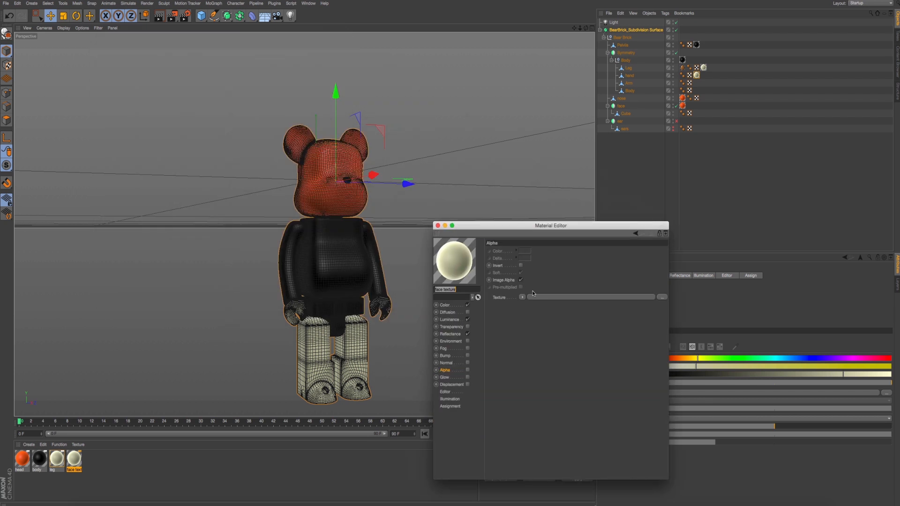
{"action": "left_click", "coordinate": [470, 304]}
{"action": "left_click", "coordinate": [660, 305]}
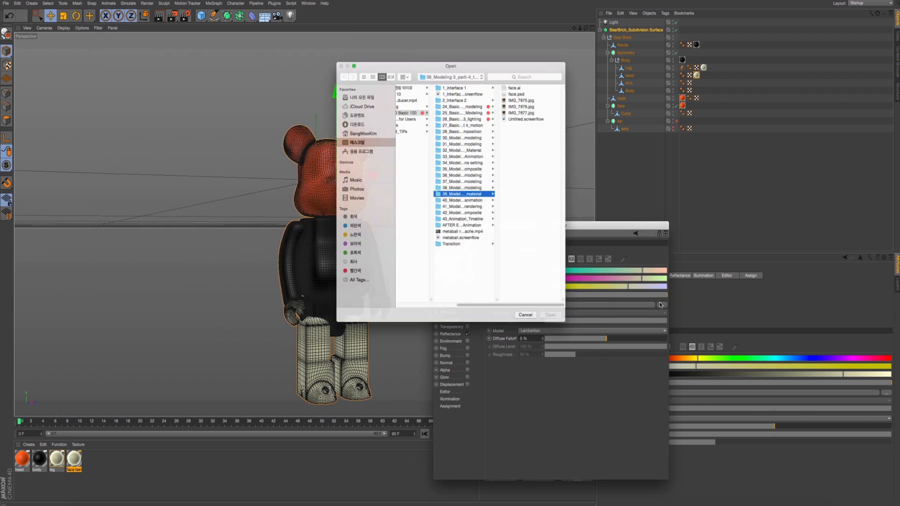
{"action": "left_click", "coordinate": [525, 85]}
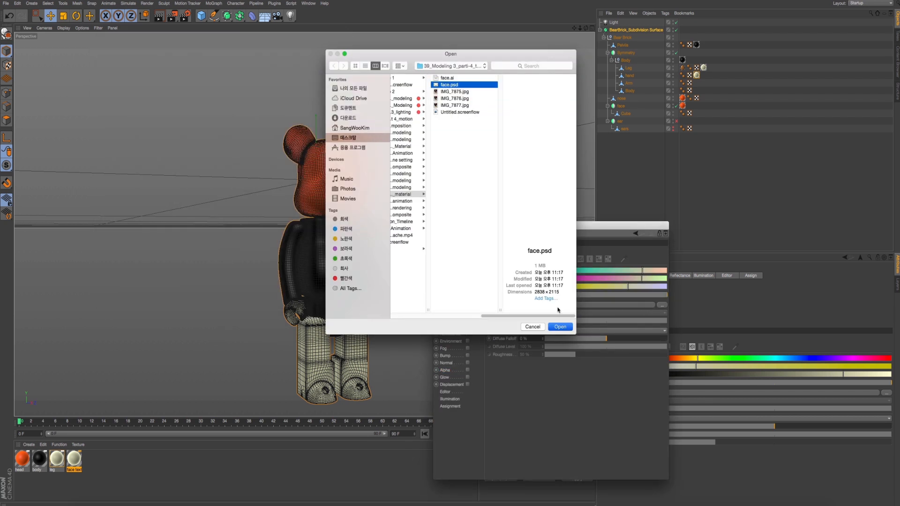
{"action": "left_click", "coordinate": [560, 326]}
{"action": "left_click", "coordinate": [503, 156]}
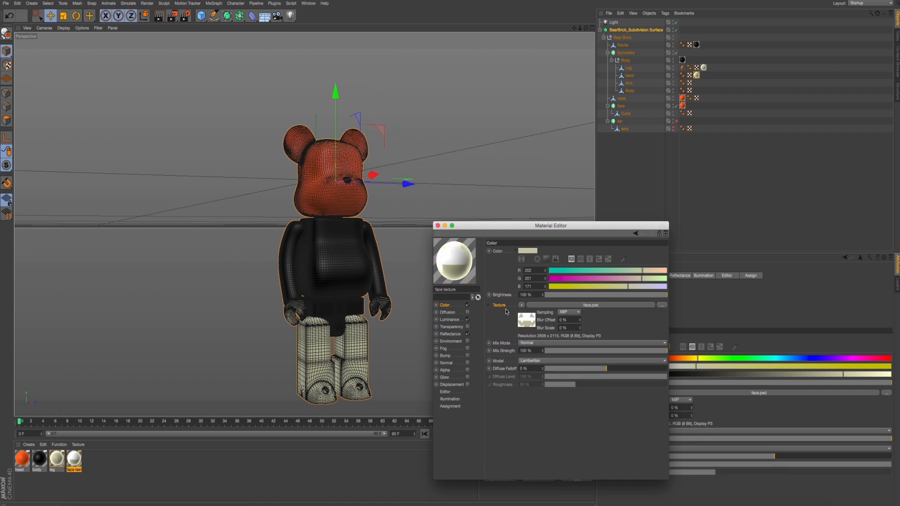
- Copy the Color texture, enable Alpha on the face texture material, and paste the texture there
{"action": "right_click", "coordinate": [502, 305]}
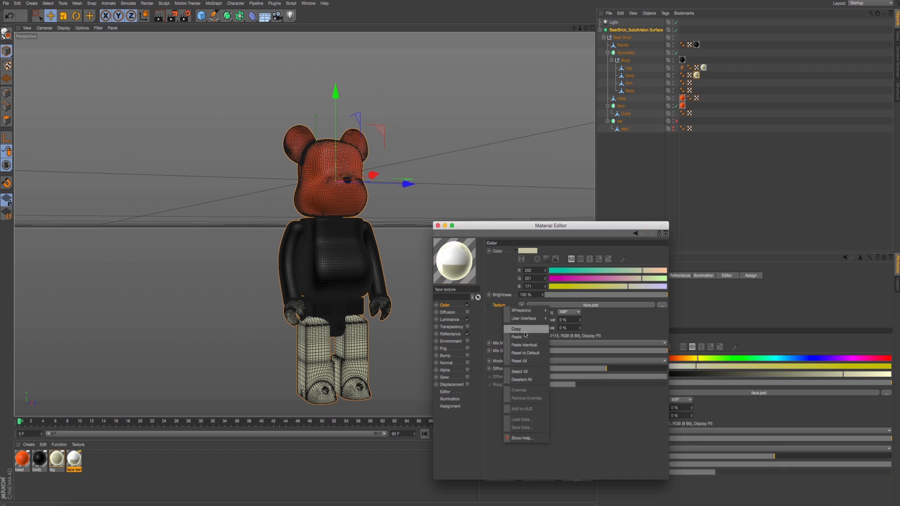
{"action": "left_click", "coordinate": [525, 335]}
{"action": "left_click", "coordinate": [468, 370]}
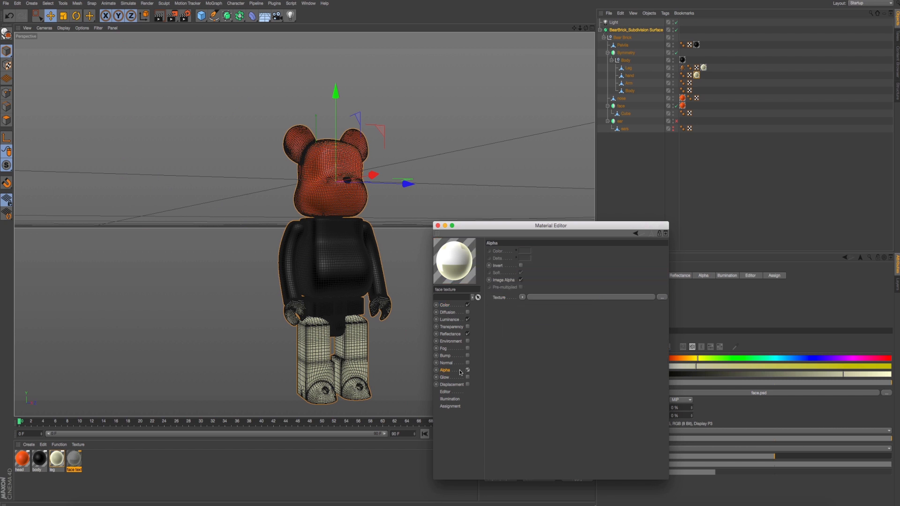
{"action": "right_click", "coordinate": [508, 302]}
{"action": "left_click", "coordinate": [529, 337]}
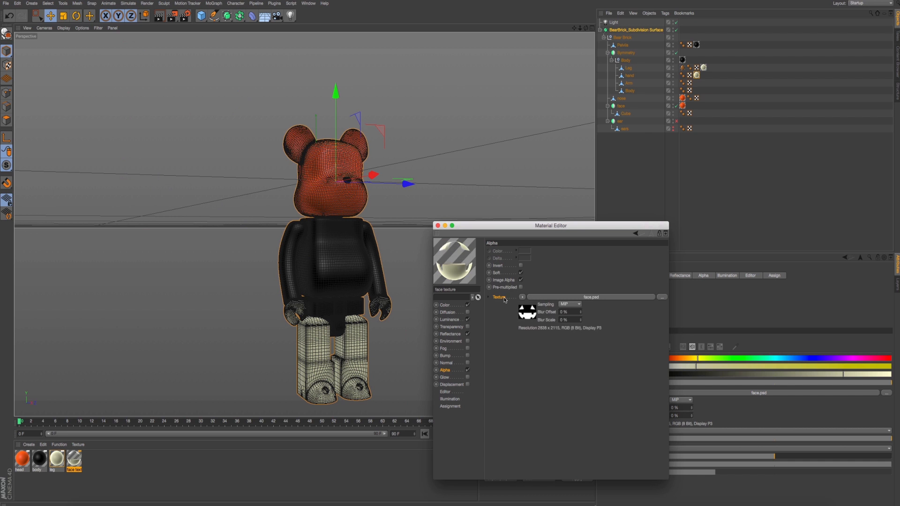
{"action": "left_click", "coordinate": [437, 226]}
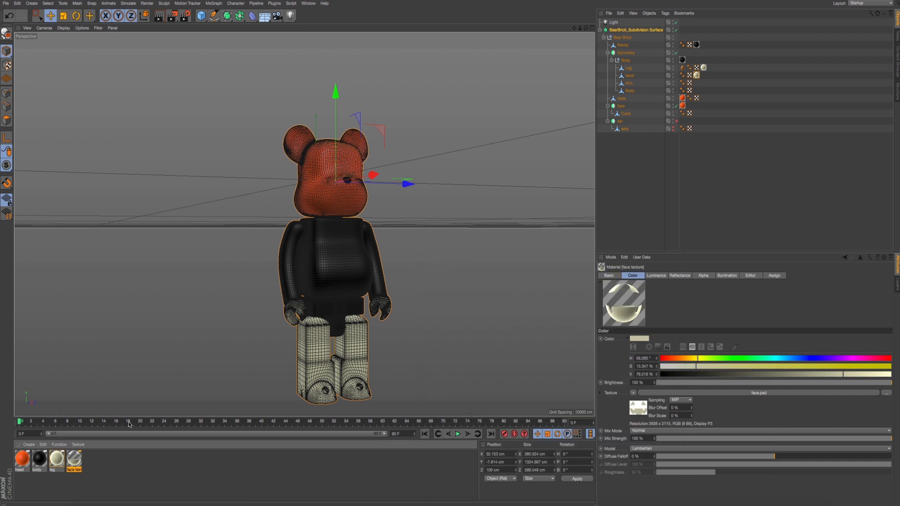
- Apply the face texture material to the face object and preview-render the head close up
{"action": "left_click_drag", "start_coordinate": [129, 424], "coordinate": [623, 108]}
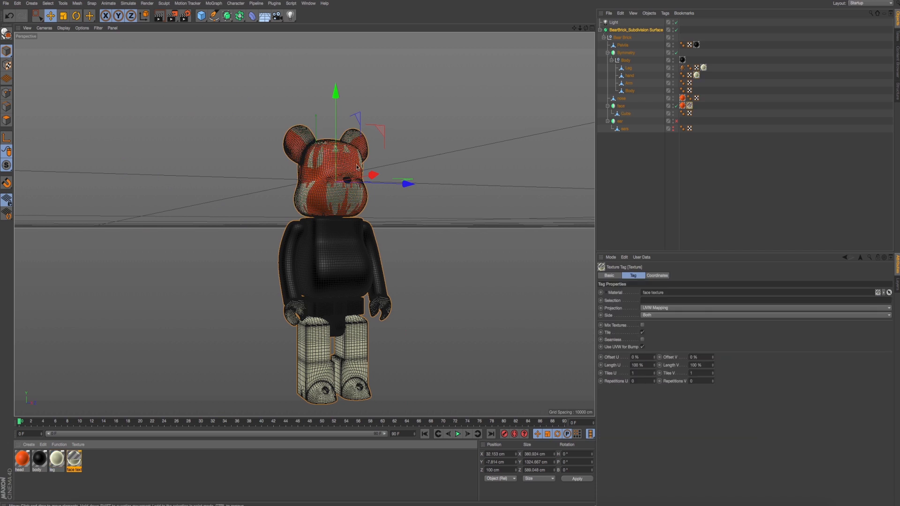
{"action": "scroll", "coordinate": [347, 181], "scroll_direction": "up", "scroll_amount": 5}
{"action": "scroll", "coordinate": [347, 180], "scroll_direction": "up", "scroll_amount": 3}
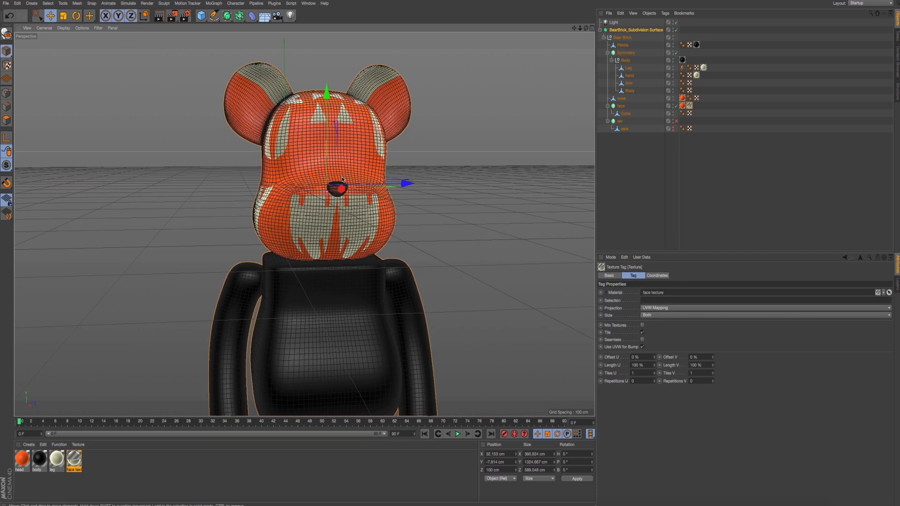
{"action": "key", "text": "alt+r"}
{"action": "key", "text": "ctrl+r"}
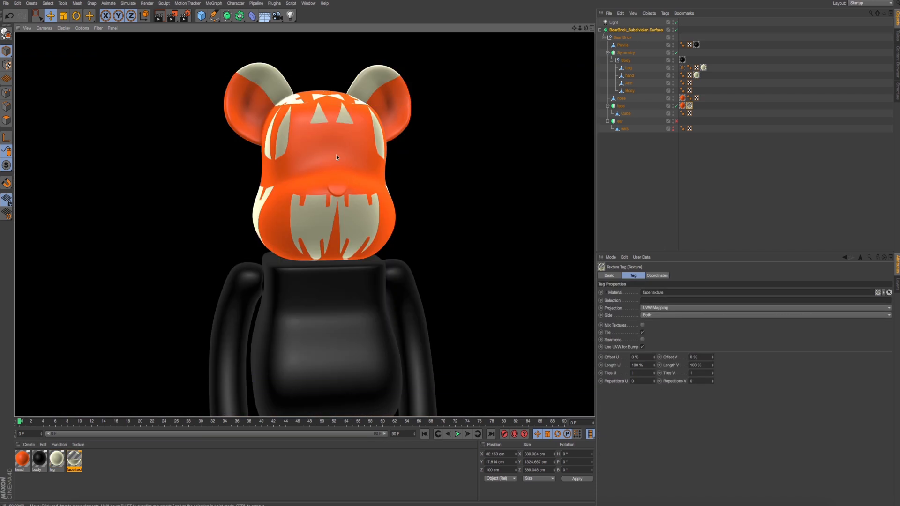
{"action": "mouse_move", "coordinate": [313, 167]}
{"action": "left_mouse_down", "text": "alt"}
{"action": "mouse_move", "coordinate": [286, 168]}
{"action": "mouse_move", "coordinate": [326, 172]}
{"action": "left_mouse_up", "text": "alt"}
{"action": "scroll", "coordinate": [327, 173], "scroll_direction": "up", "scroll_amount": 2}
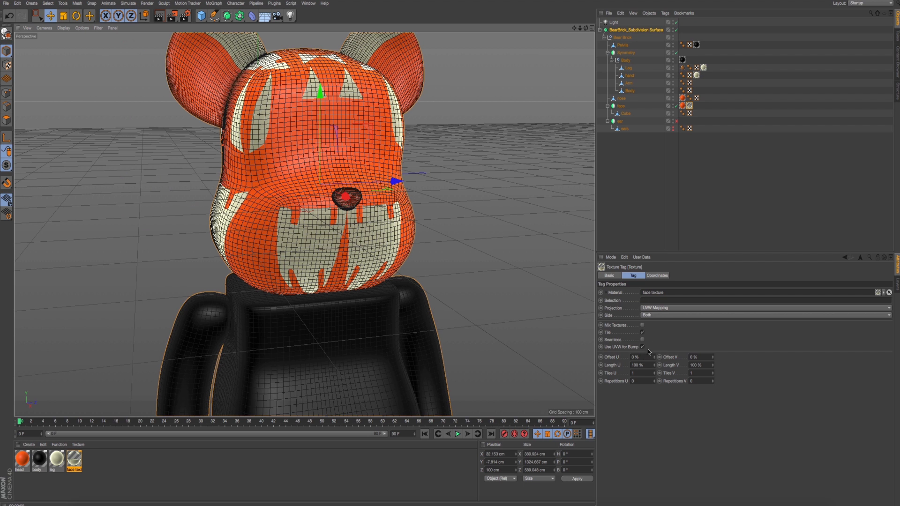
- Turn off tiling on the face texture tag and set its projection to Flat
{"action": "left_click", "coordinate": [643, 333]}
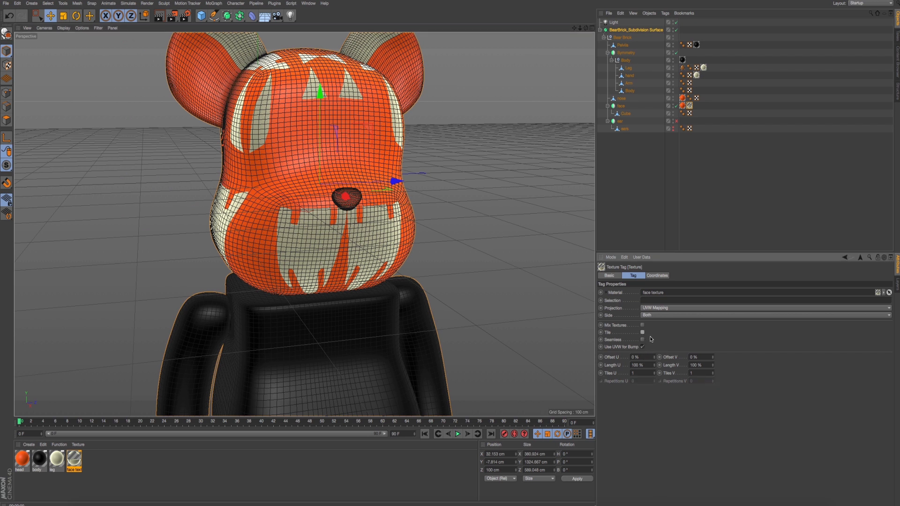
{"action": "left_click", "coordinate": [661, 309]}
{"action": "left_click", "coordinate": [661, 332]}
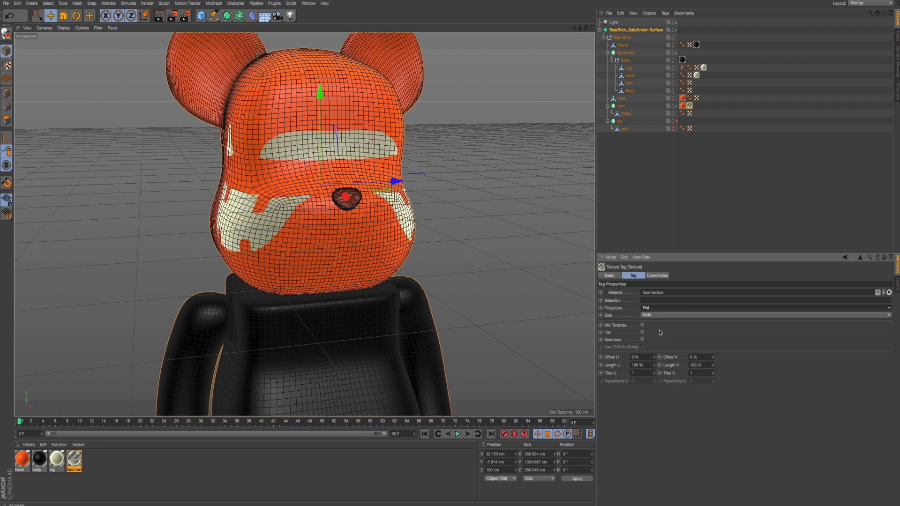
{"action": "right_click", "coordinate": [691, 106]}
{"action": "left_click", "coordinate": [717, 245]}
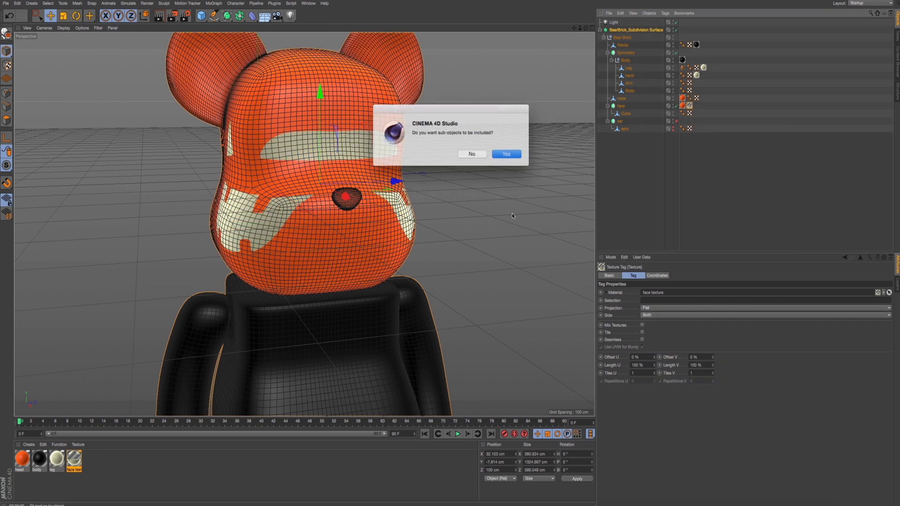
{"action": "left_click", "coordinate": [499, 155]}
{"action": "key", "text": "super+z"}
{"action": "right_click", "coordinate": [690, 107]}
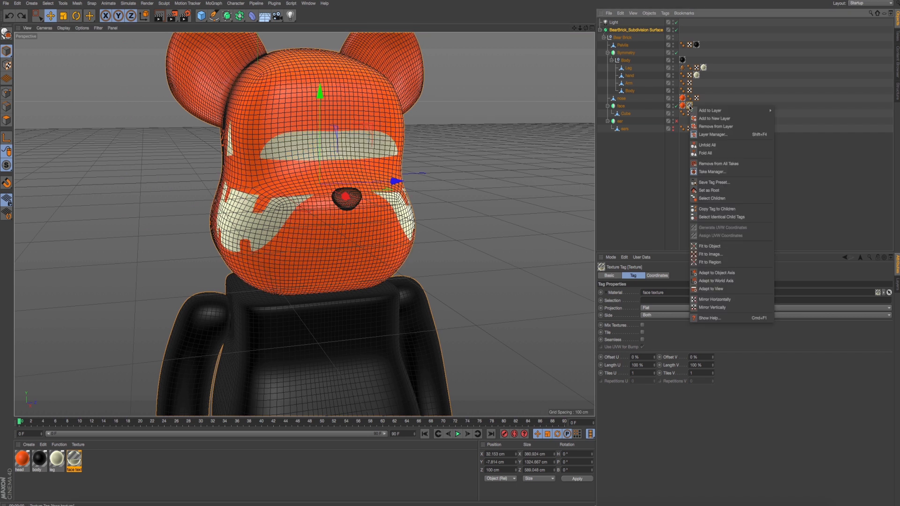
{"action": "left_click", "coordinate": [689, 107]}
{"action": "right_click", "coordinate": [690, 107]}
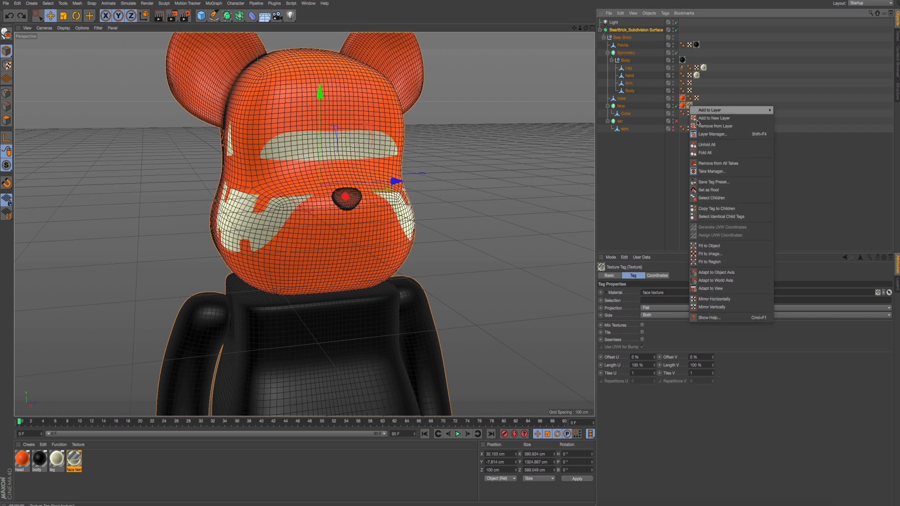
{"action": "left_click", "coordinate": [710, 254]}
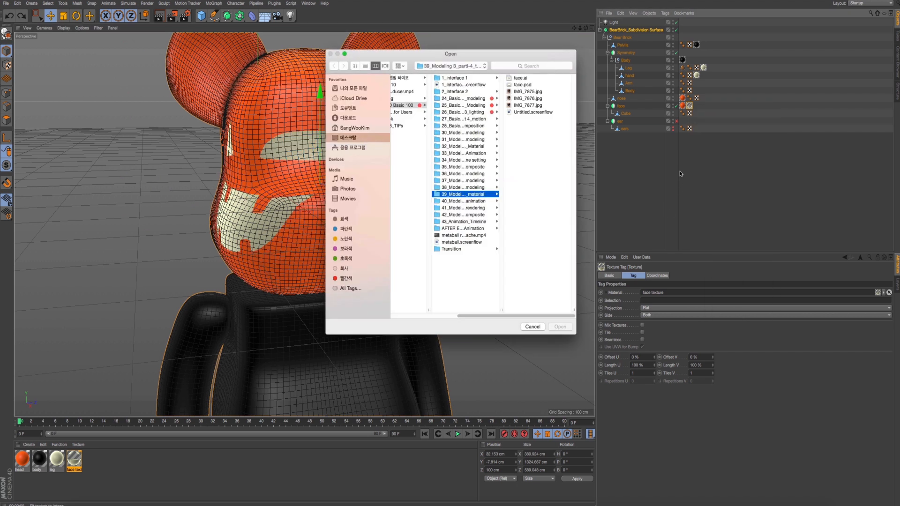
{"action": "left_click", "coordinate": [533, 327]}
- In the Right view, fit the face texture tag to a region spanning the front of the head from forehead to chin
{"action": "right_click", "coordinate": [690, 106]}
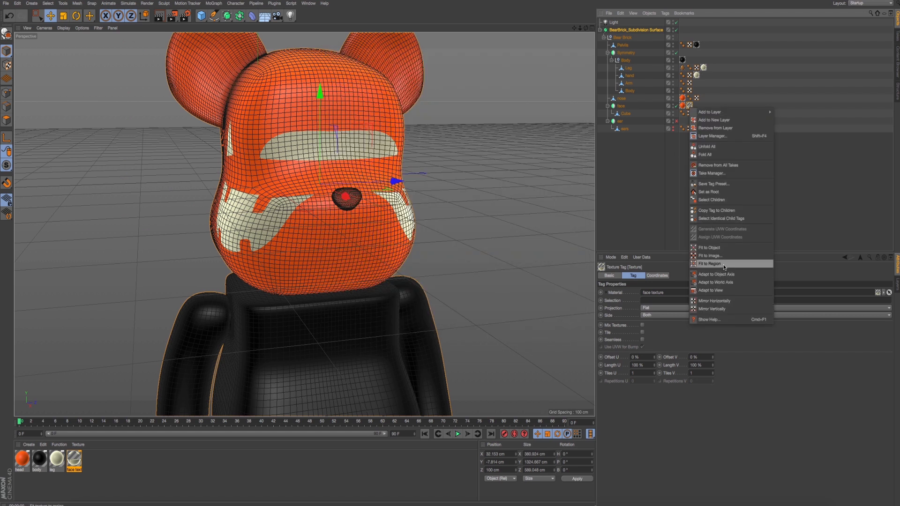
{"action": "left_click", "coordinate": [719, 265]}
{"action": "middle_click", "coordinate": [462, 213]}
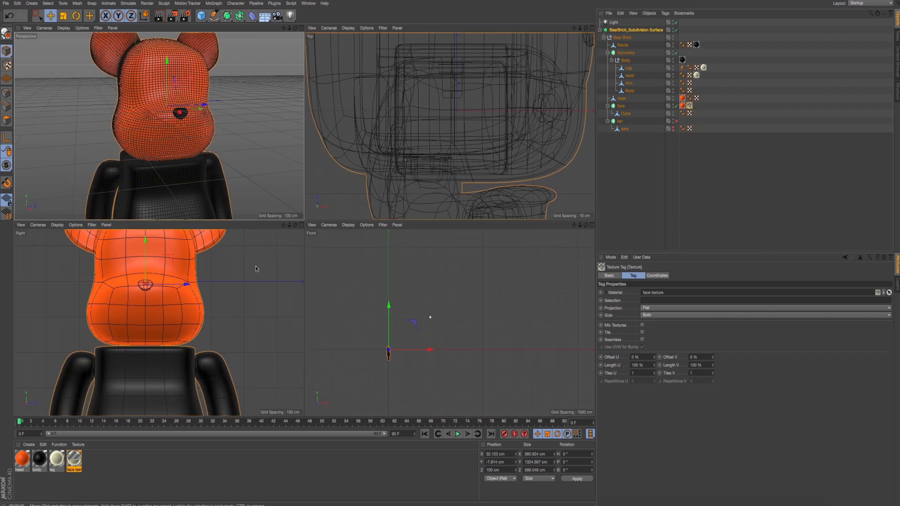
{"action": "middle_click", "coordinate": [254, 271]}
{"action": "scroll", "coordinate": [426, 177], "scroll_direction": "up", "scroll_amount": 5}
{"action": "middle_click_drag", "start_coordinate": [426, 178], "coordinate": [471, 208], "text": "alt"}
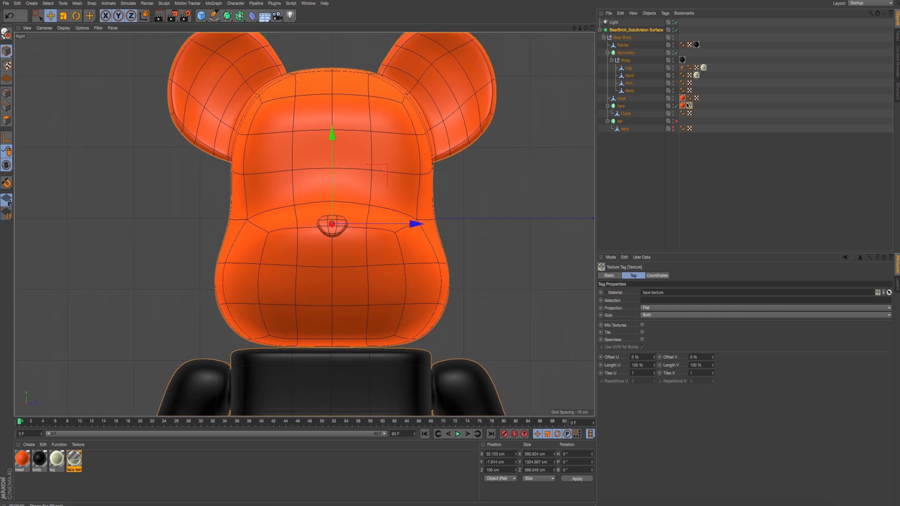
{"action": "right_click", "coordinate": [689, 105]}
{"action": "left_click", "coordinate": [716, 257]}
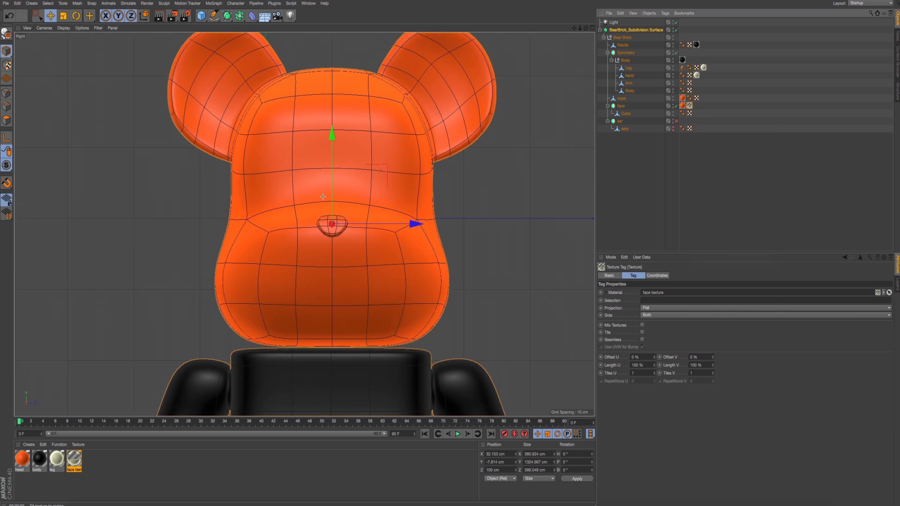
{"action": "left_click_drag", "start_coordinate": [219, 102], "coordinate": [443, 355]}
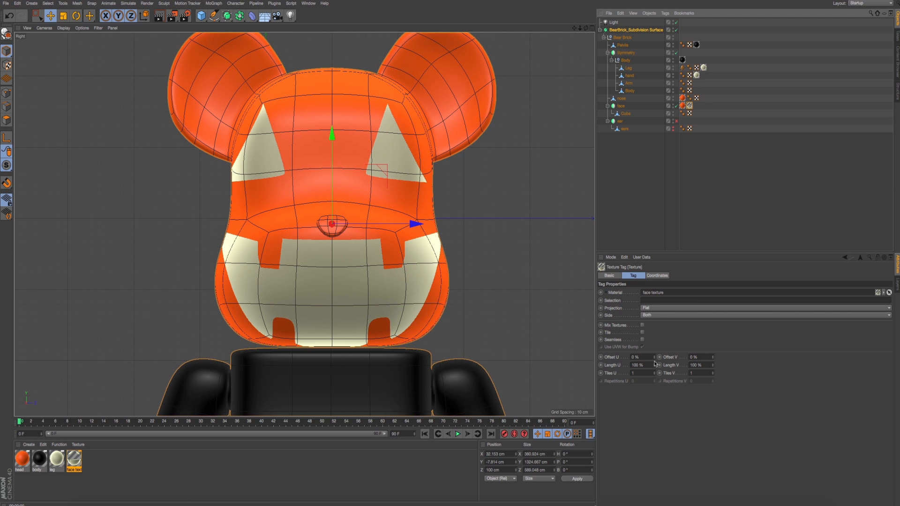
- Set the face texture tag's Length U to 75 %, Length V to 79 %, Offset U to 13 % and Offset V to 17 %
{"action": "left_click_drag", "start_coordinate": [655, 366], "coordinate": [655, 379]}
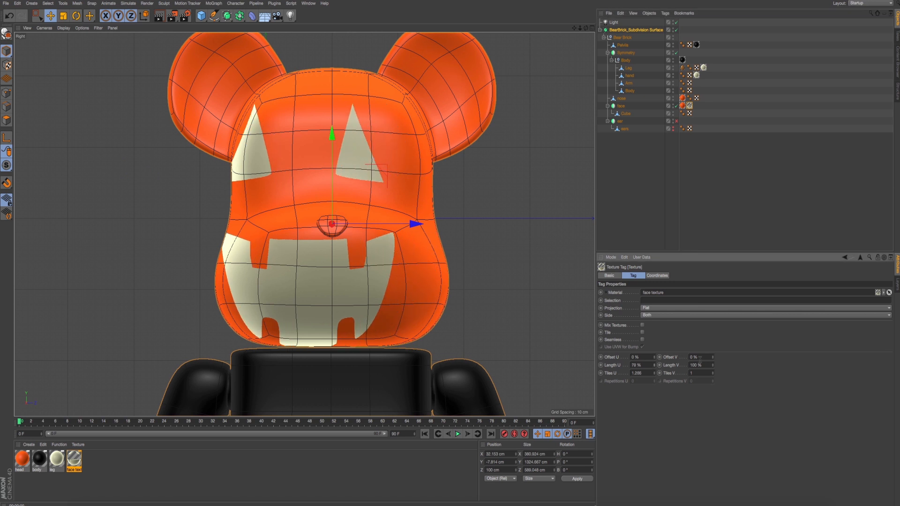
{"action": "mouse_move", "coordinate": [713, 357]}
{"action": "left_mouse_down"}
{"action": "mouse_move", "coordinate": [708, 366]}
{"action": "mouse_move", "coordinate": [673, 361]}
{"action": "mouse_move", "coordinate": [712, 373]}
{"action": "left_mouse_up"}
{"action": "key", "text": "ctrl+z"}
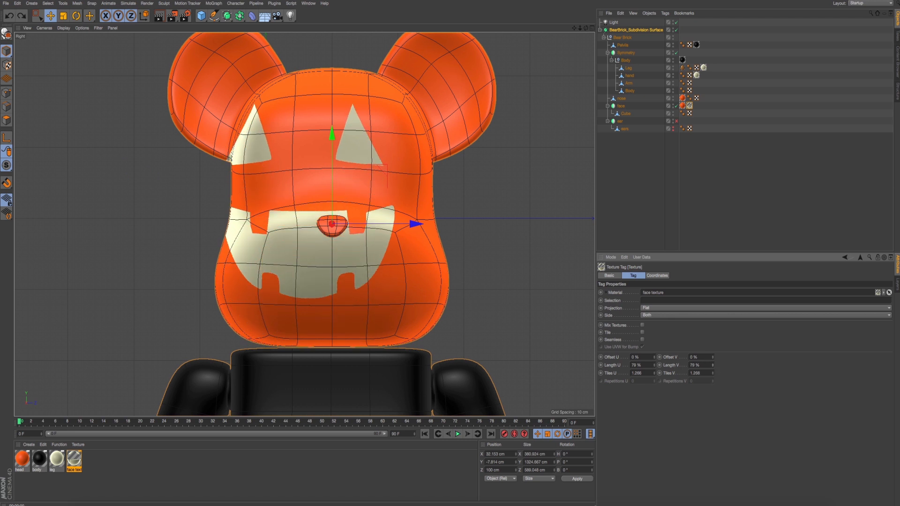
{"action": "left_click_drag", "start_coordinate": [654, 357], "coordinate": [654, 353]}
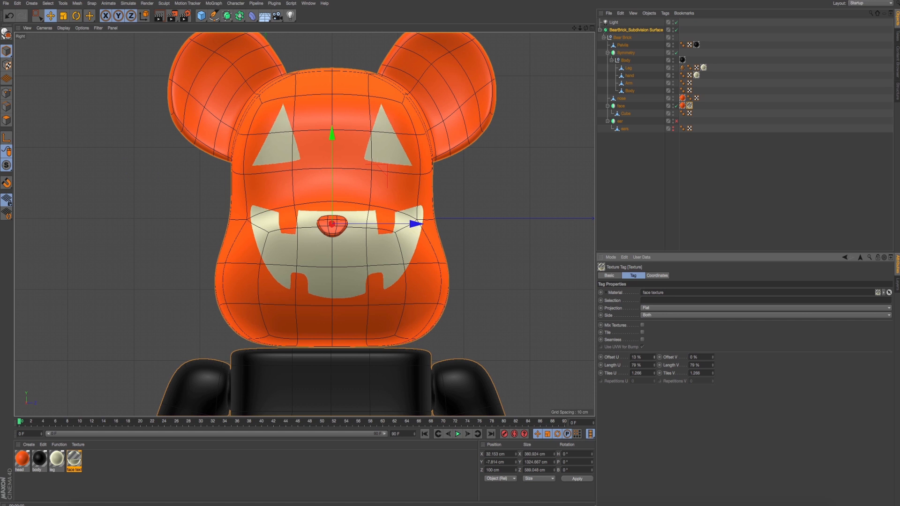
{"action": "left_click_drag", "start_coordinate": [655, 369], "coordinate": [654, 370]}
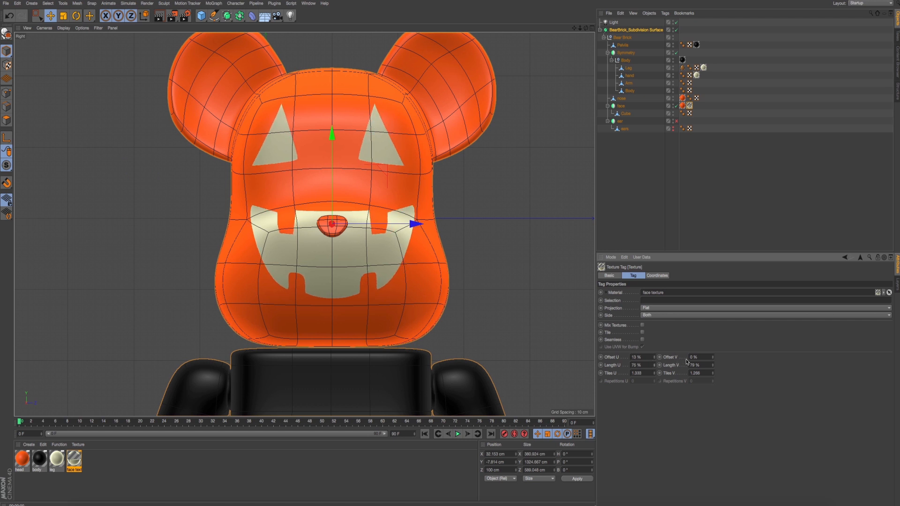
{"action": "left_click_drag", "start_coordinate": [712, 360], "coordinate": [712, 349]}
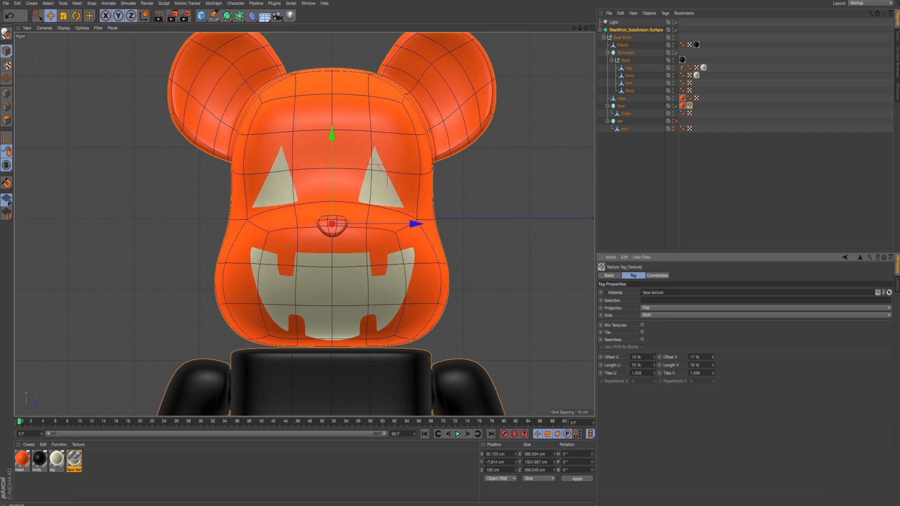
- Compare the projected face in the Perspective view with the reference photo, viewing the head from the front
{"action": "middle_click", "coordinate": [570, 306]}
{"action": "middle_click", "coordinate": [182, 126]}
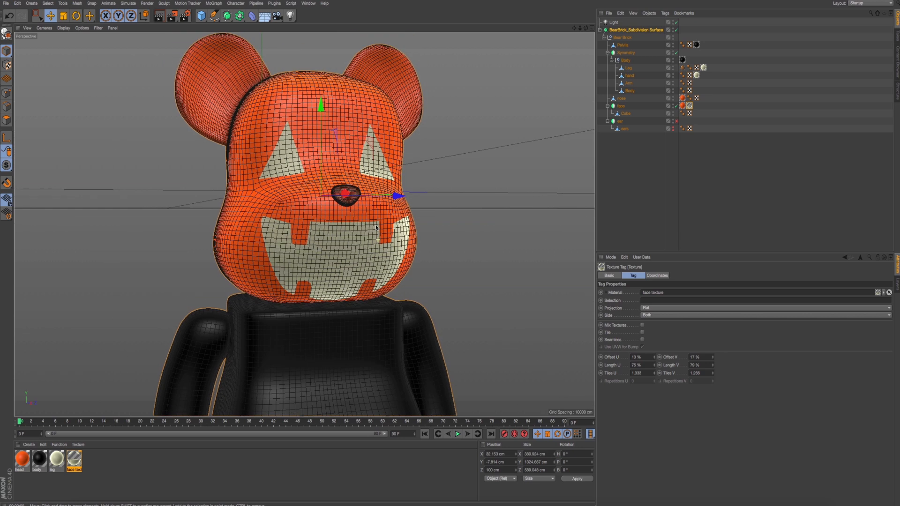
{"action": "key", "text": "super+Tab"}
{"action": "key", "text": "super+Tab"}
{"action": "key", "text": "super+Tab"}
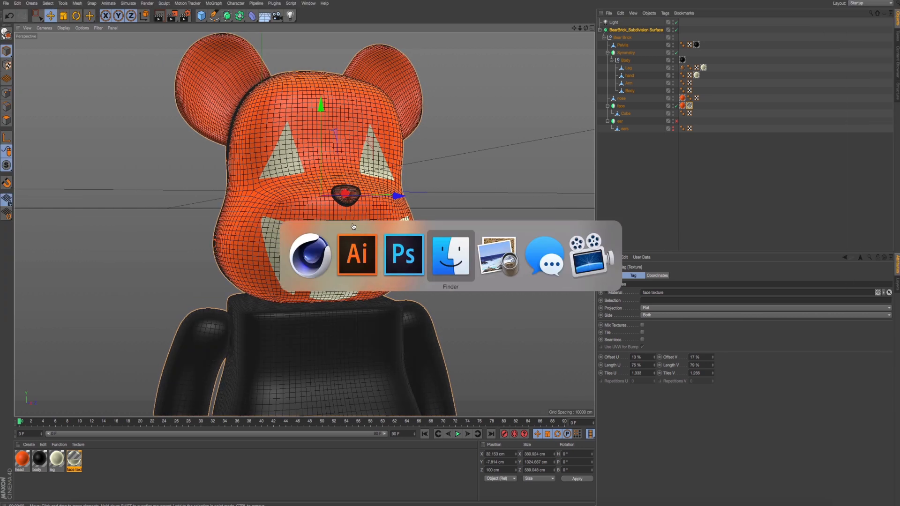
{"action": "key", "text": "super+Tab"}
{"action": "mouse_move", "coordinate": [393, 199]}
{"action": "left_mouse_down", "text": "alt"}
{"action": "mouse_move", "coordinate": [383, 193]}
{"action": "mouse_move", "coordinate": [407, 196]}
{"action": "left_mouse_up", "text": "alt"}
{"action": "key", "text": "super+Tab"}
- Switch to Photoshop, show the rulers and place a vertical guide at the horizontal centre of the face artwork
{"action": "key", "text": "super+Tab"}
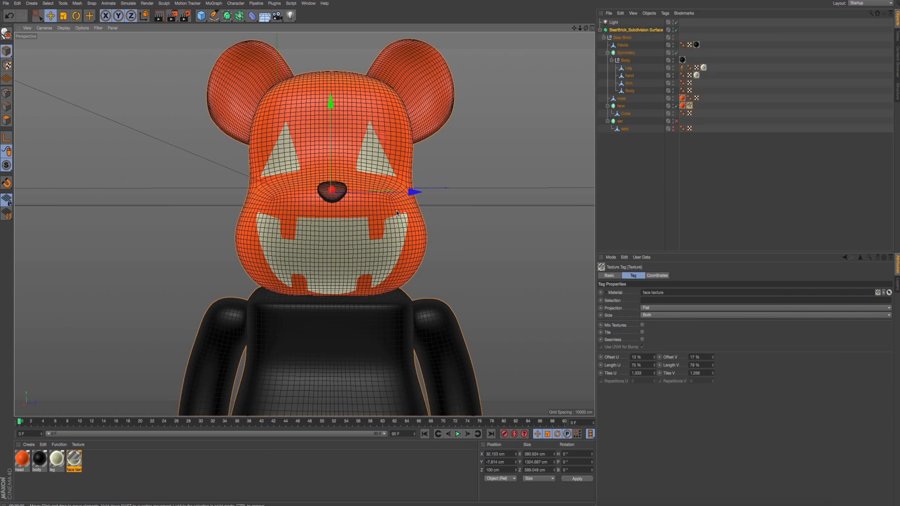
{"action": "key", "text": "super+Tab"}
{"action": "key", "text": "super+Tab"}
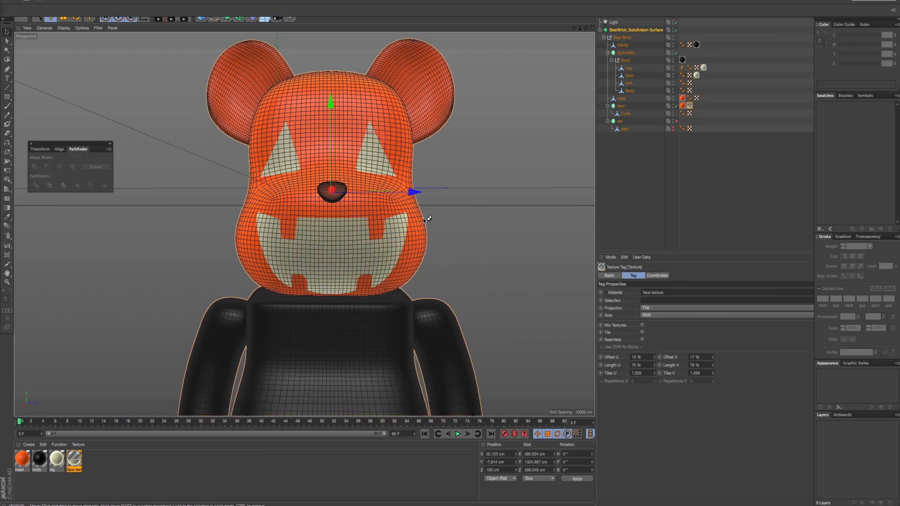
{"action": "key", "text": "super+Tab"}
{"action": "key", "text": "super+Tab"}
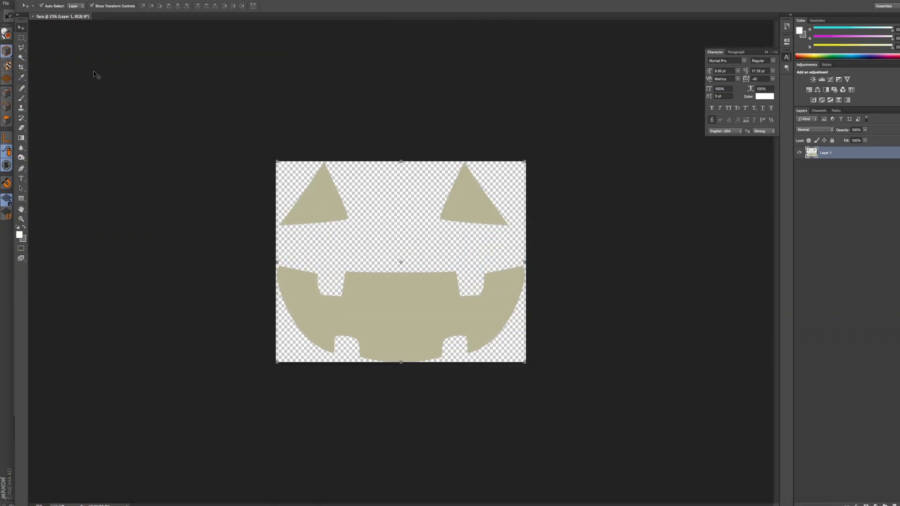
{"action": "left_click", "coordinate": [22, 38]}
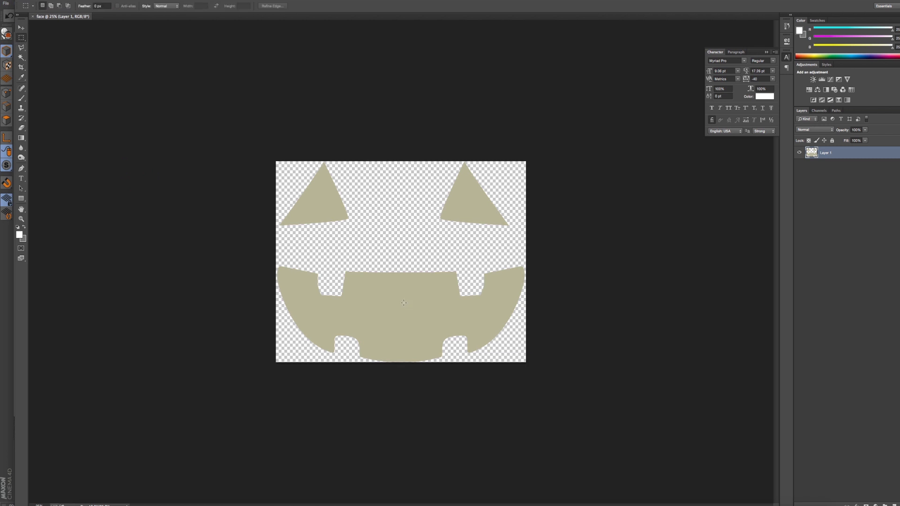
{"action": "key", "text": "v"}
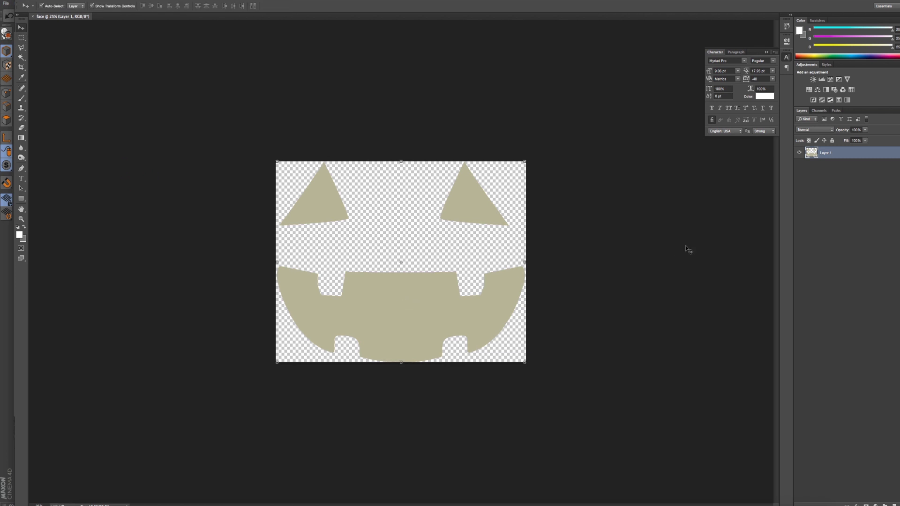
{"action": "key", "text": "super+r"}
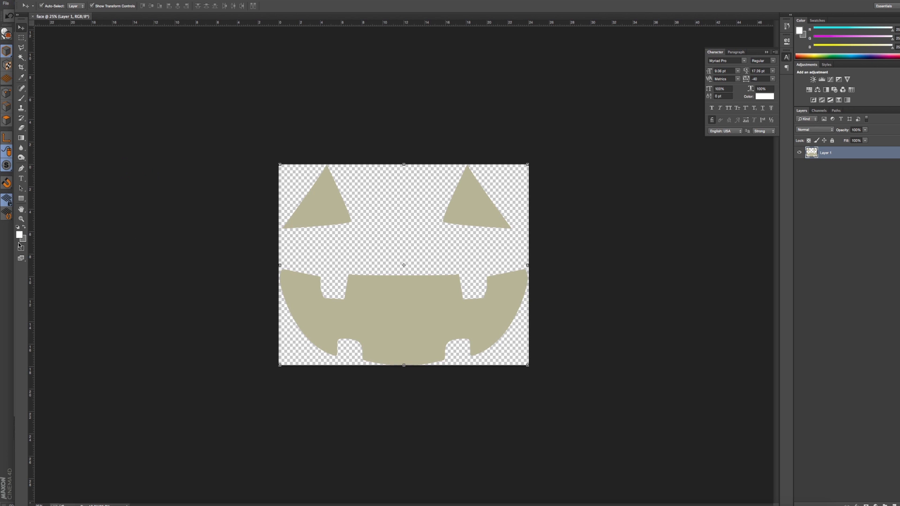
{"action": "left_click_drag", "start_coordinate": [33, 244], "coordinate": [403, 331]}
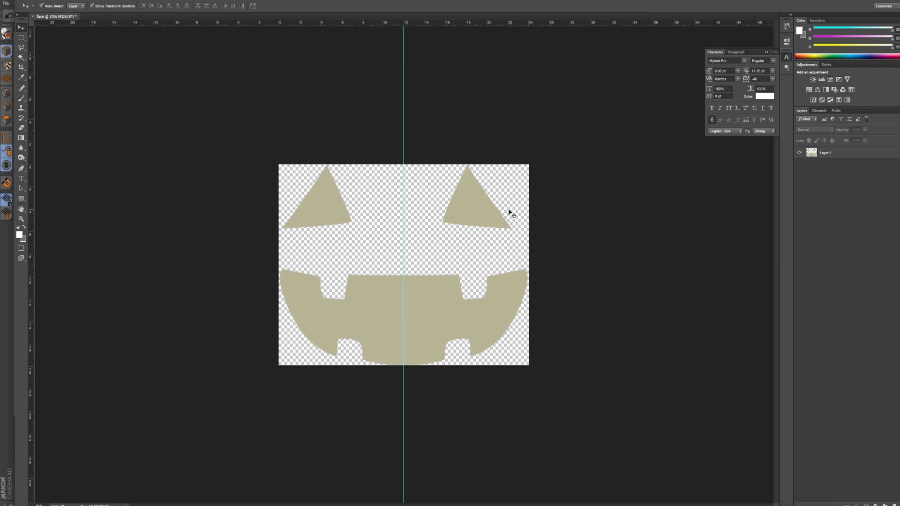
- Select the right triangular eye with a rectangular marquee and nudge it outward to match the left eye's distance from the centre guide
{"action": "left_click", "coordinate": [21, 38]}
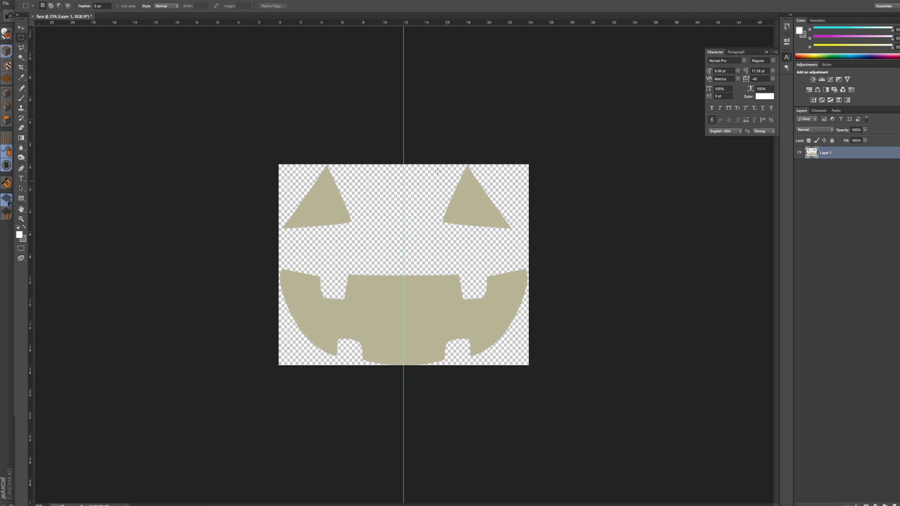
{"action": "left_click_drag", "start_coordinate": [426, 163], "coordinate": [536, 241]}
{"action": "key", "text": "v"}
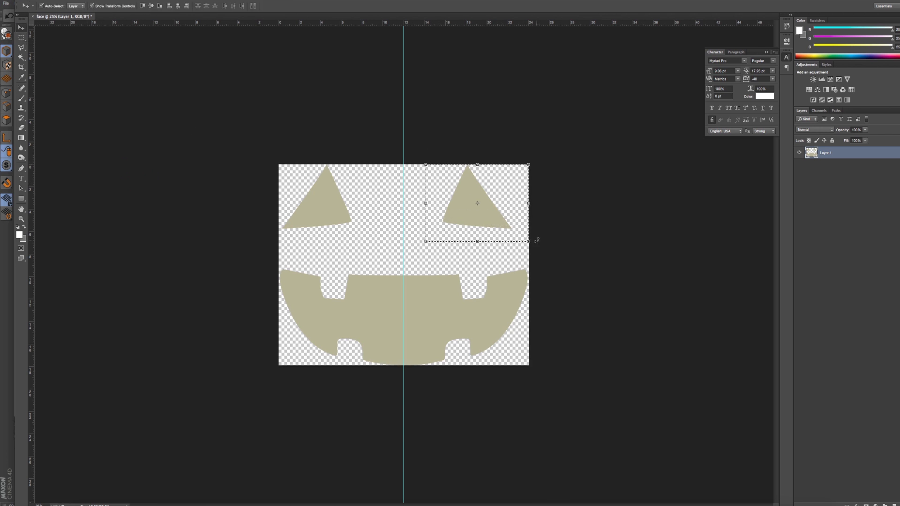
{"action": "key", "text": "shift+Right"}
{"action": "key", "text": "shift+Right"}
{"action": "key", "text": "shift+Right"}
{"action": "key", "text": "shift+Right"}
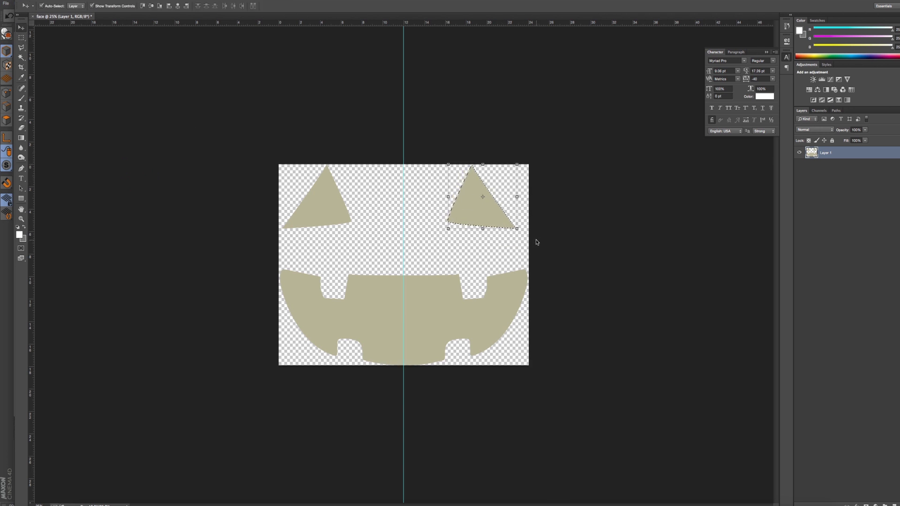
{"action": "key", "text": "shift+Right"}
{"action": "key", "text": "shift+Right"}
{"action": "key", "text": "shift+Right"}
{"action": "key", "text": "shift+Right"}
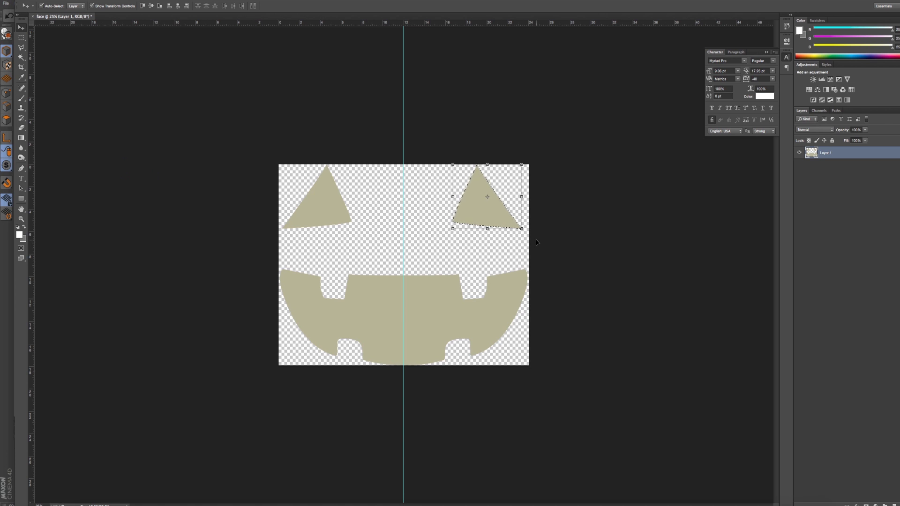
{"action": "key", "text": "Right"}
{"action": "key", "text": "Right"}
- Save the adjusted face artwork as face.psd in Photoshop format, replacing the existing file
{"action": "key", "text": "super+Tab"}
{"action": "key", "text": "super+Tab"}
{"action": "key", "text": "super+Tab"}
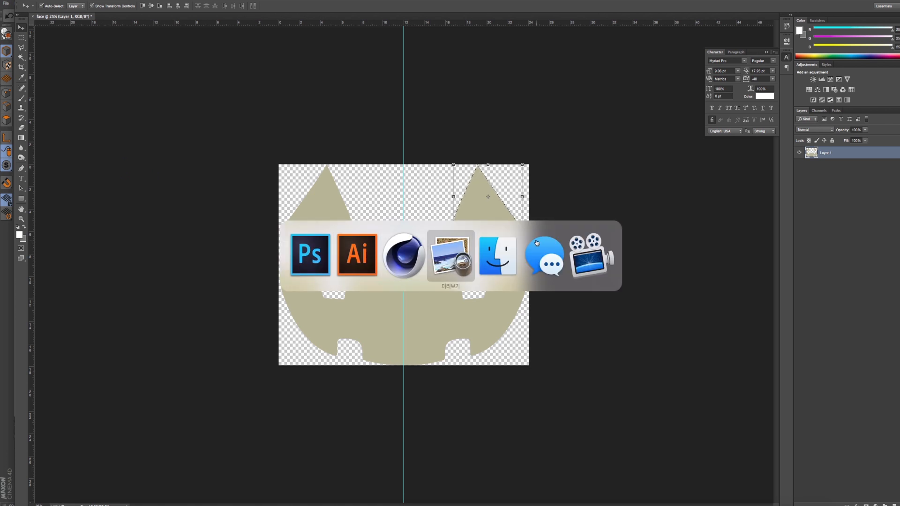
{"action": "key", "text": "super+Tab"}
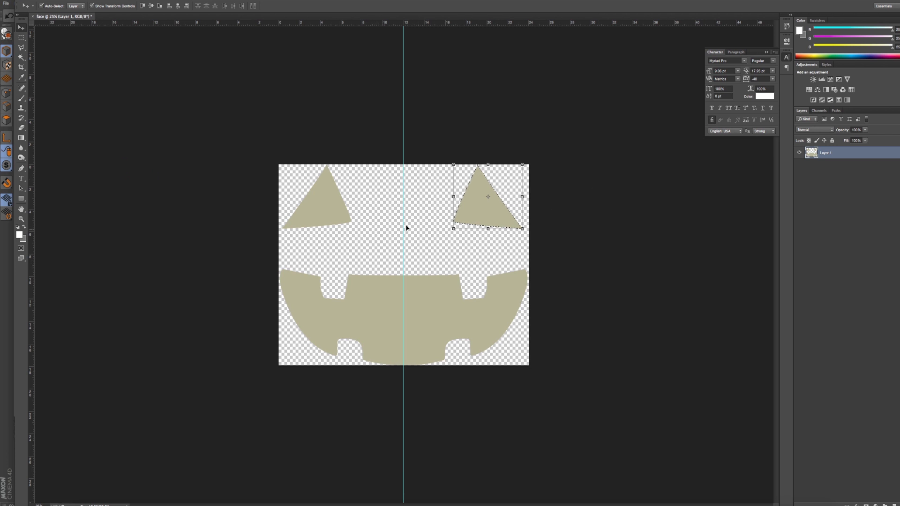
{"action": "key", "text": "super+shift+s"}
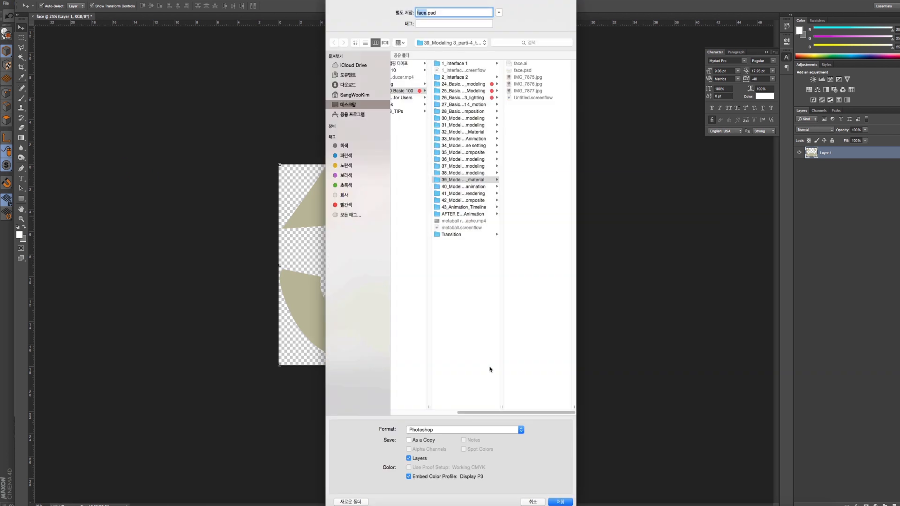
{"action": "key", "text": "Return"}
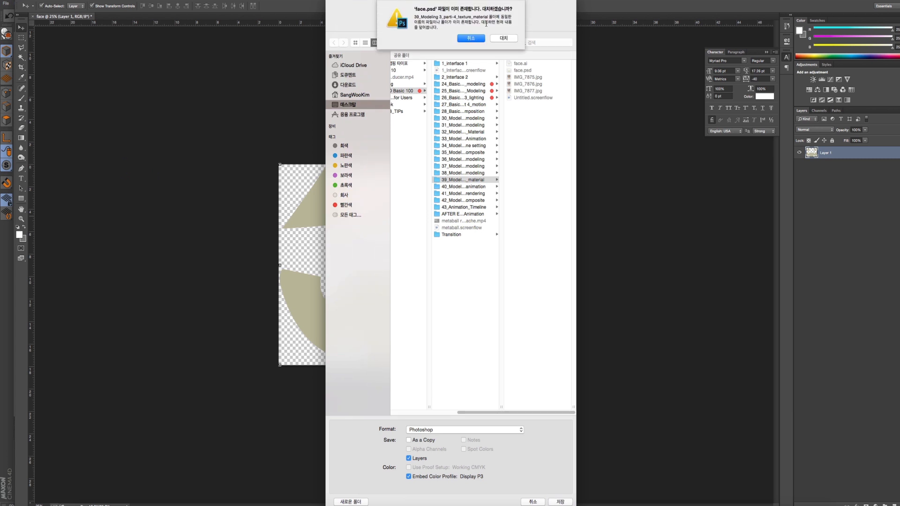
{"action": "left_click", "coordinate": [505, 42]}
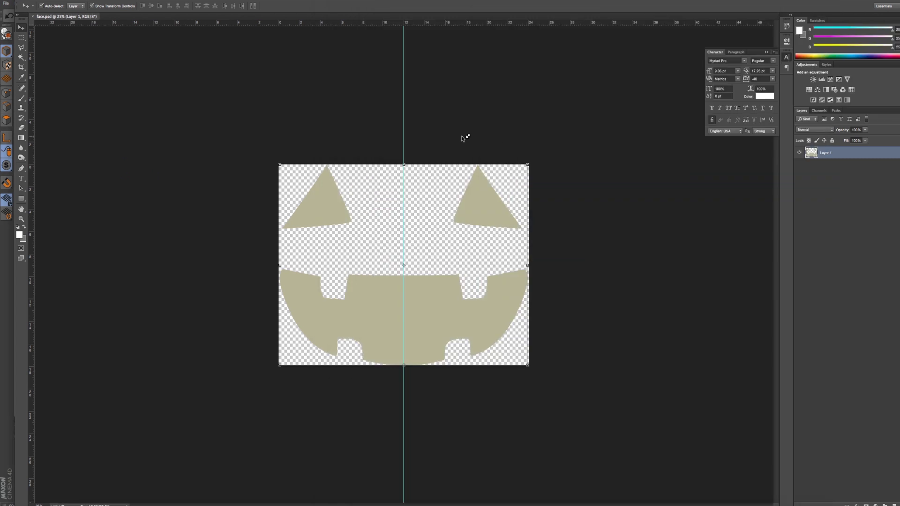
- Switch to Cinema 4D and open the face texture material for editing, keeping the bear's head in view
{"action": "key", "text": "super+Tab"}
{"action": "key", "text": "super+Tab"}
{"action": "key", "text": "super+Tab"}
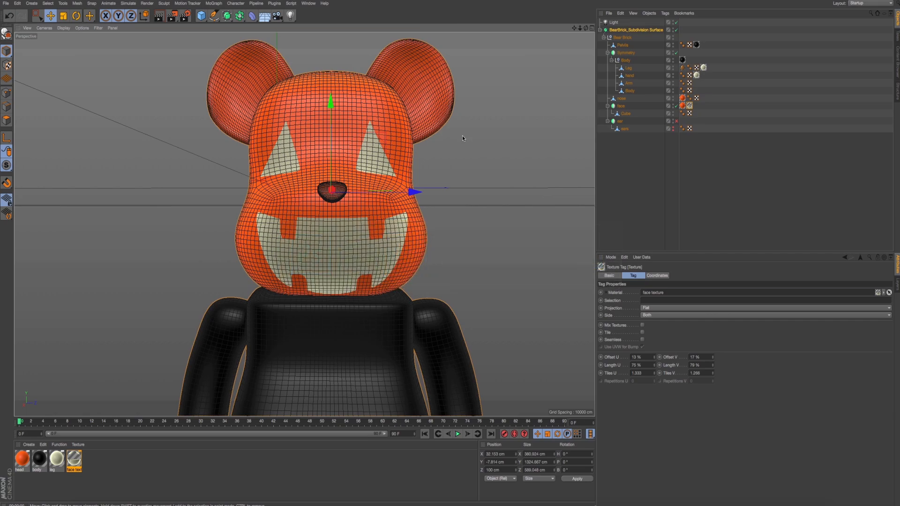
{"action": "double_click", "coordinate": [75, 459]}
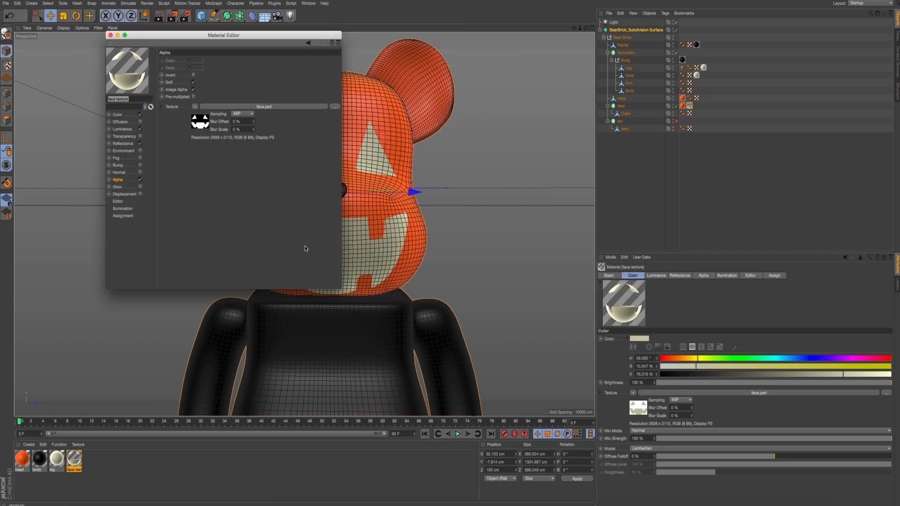
{"action": "left_click_drag", "start_coordinate": [231, 34], "coordinate": [659, 110]}
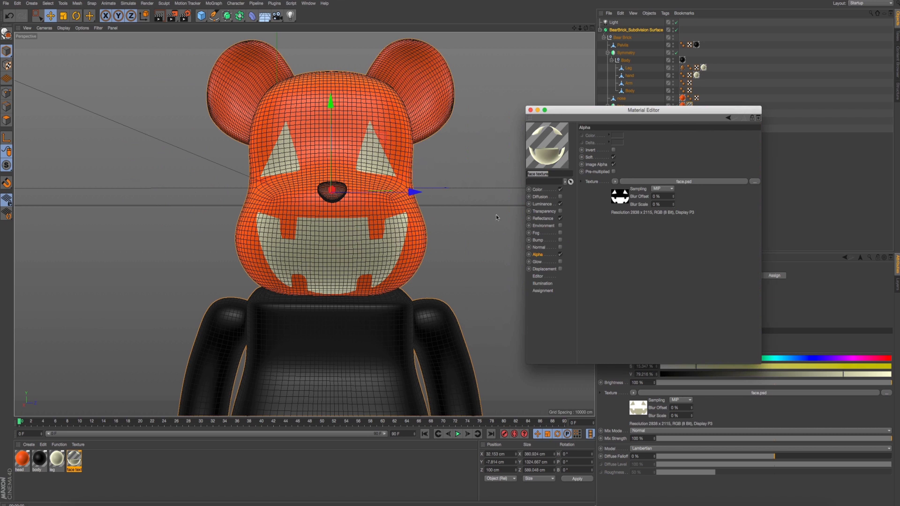
- Try to reload the face.psd image used in the face texture material's Alpha channel
{"action": "left_click_drag", "start_coordinate": [341, 209], "coordinate": [309, 200], "text": "alt"}
{"action": "left_click", "coordinate": [627, 203]}
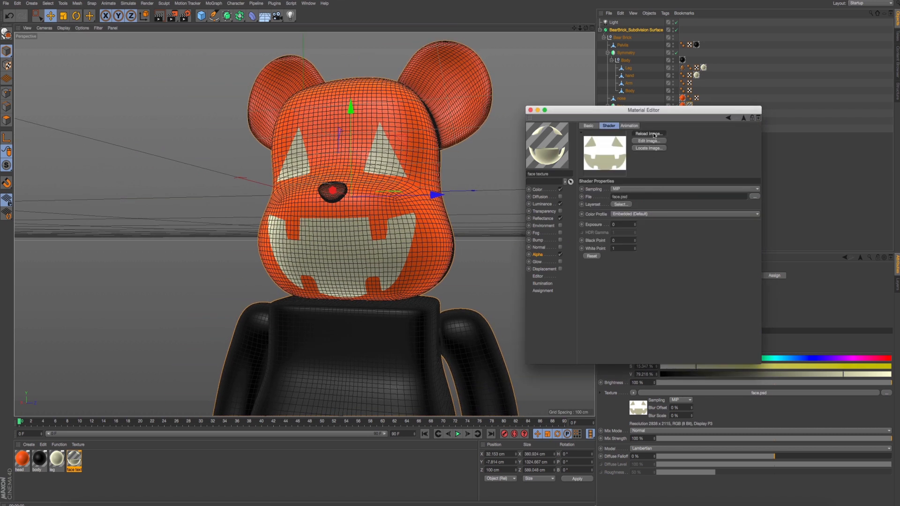
{"action": "left_click", "coordinate": [556, 254]}
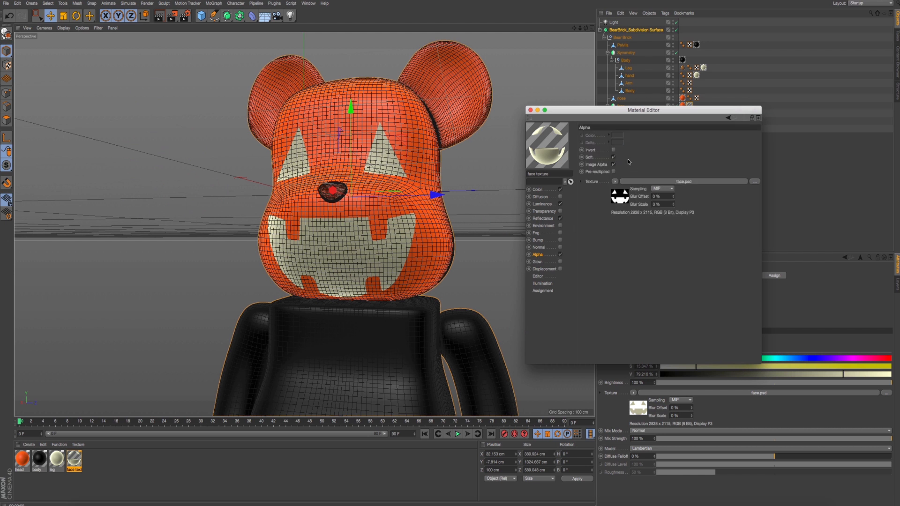
{"action": "left_click", "coordinate": [593, 182]}
{"action": "left_click", "coordinate": [613, 203]}
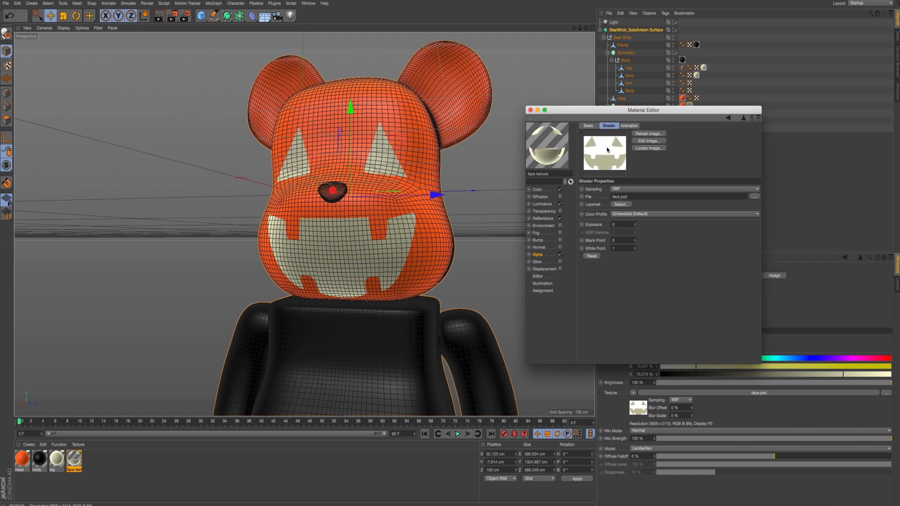
- Load the updated face.psd as the material's Color texture, accepting a copy at the project location
{"action": "left_click", "coordinate": [549, 193]}
{"action": "left_click", "coordinate": [755, 189]}
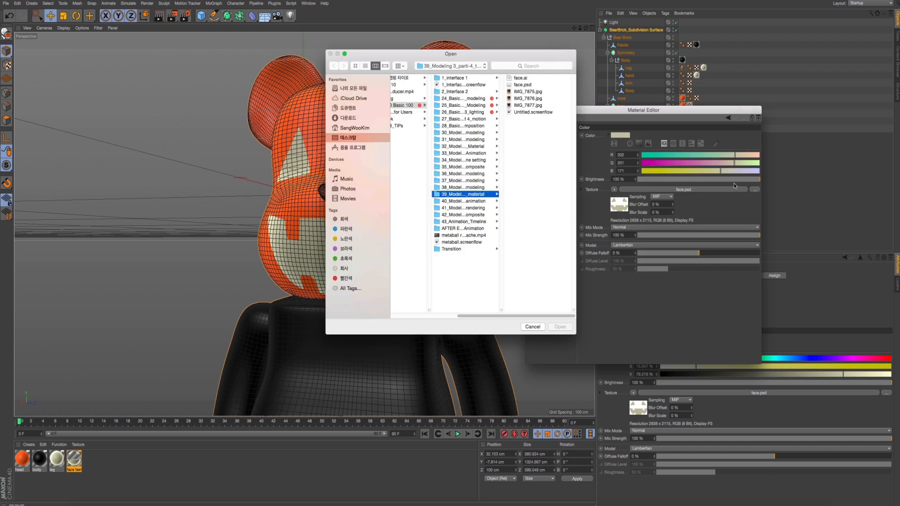
{"action": "left_click", "coordinate": [529, 86]}
{"action": "left_click", "coordinate": [560, 327]}
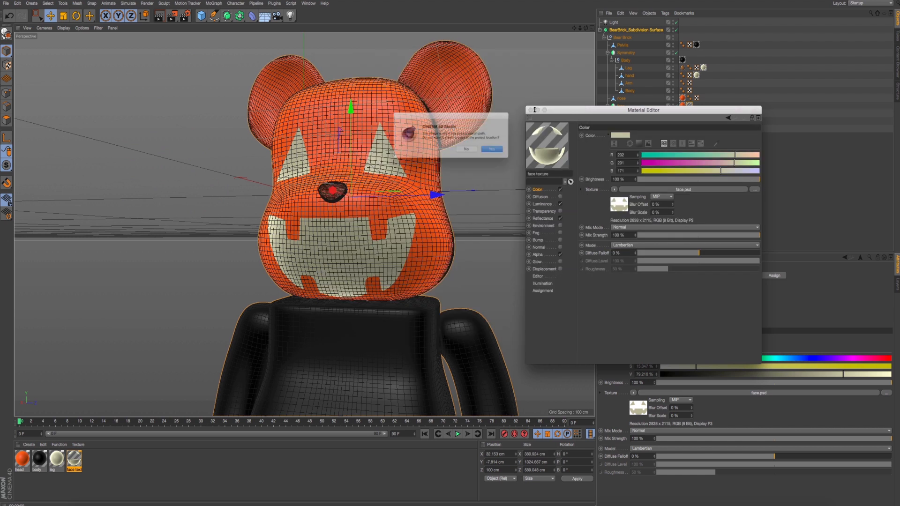
{"action": "left_click", "coordinate": [502, 154]}
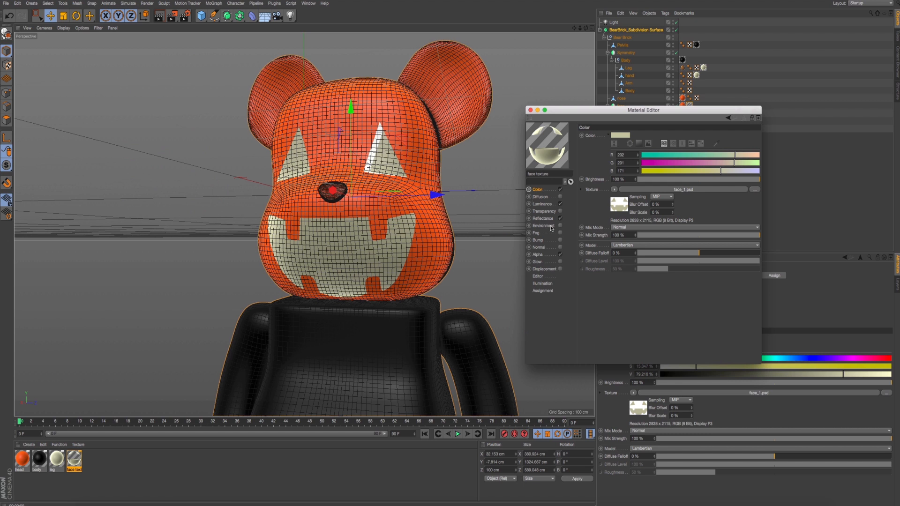
- Replace the Alpha channel's image with the updated face.psd, accepting a project copy, and close the material editor
{"action": "scroll", "coordinate": [367, 164], "scroll_direction": "up", "scroll_amount": 3}
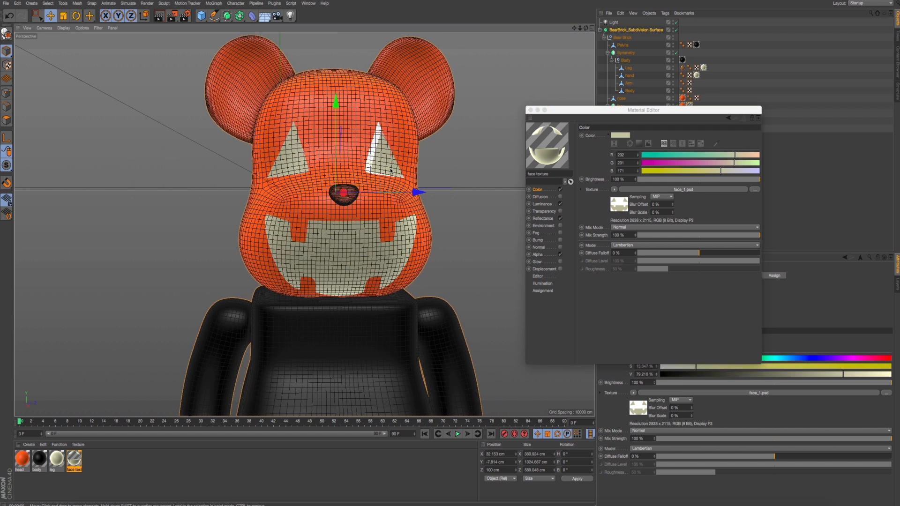
{"action": "left_click", "coordinate": [553, 253]}
{"action": "left_click", "coordinate": [621, 199]}
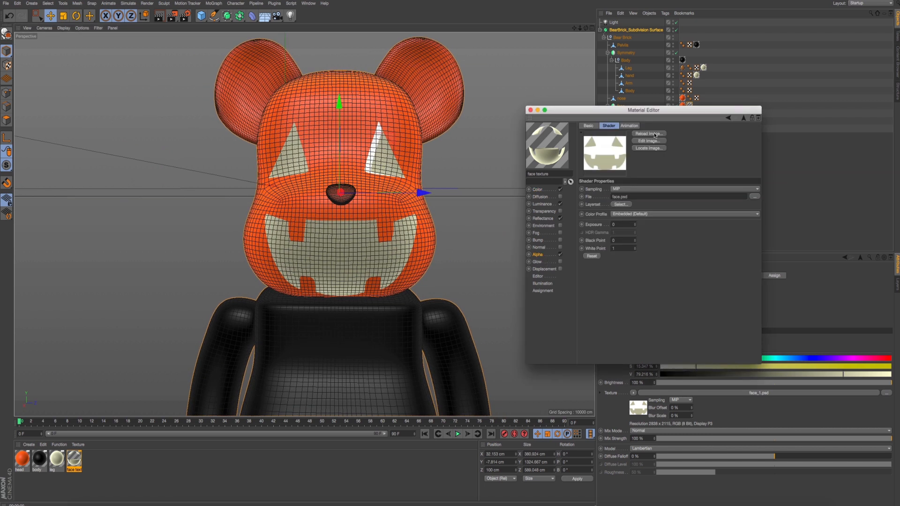
{"action": "left_click", "coordinate": [655, 135]}
{"action": "left_click", "coordinate": [755, 196]}
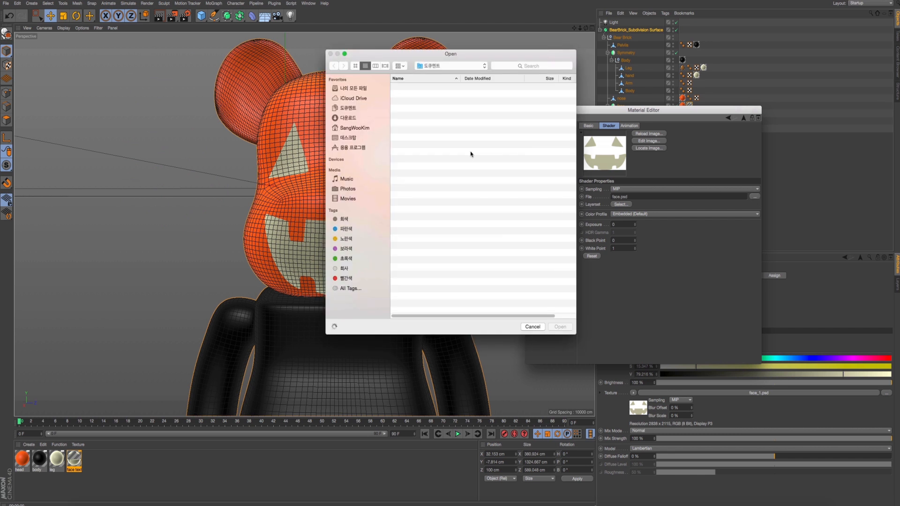
{"action": "left_click", "coordinate": [348, 137]}
{"action": "left_click", "coordinate": [421, 167]}
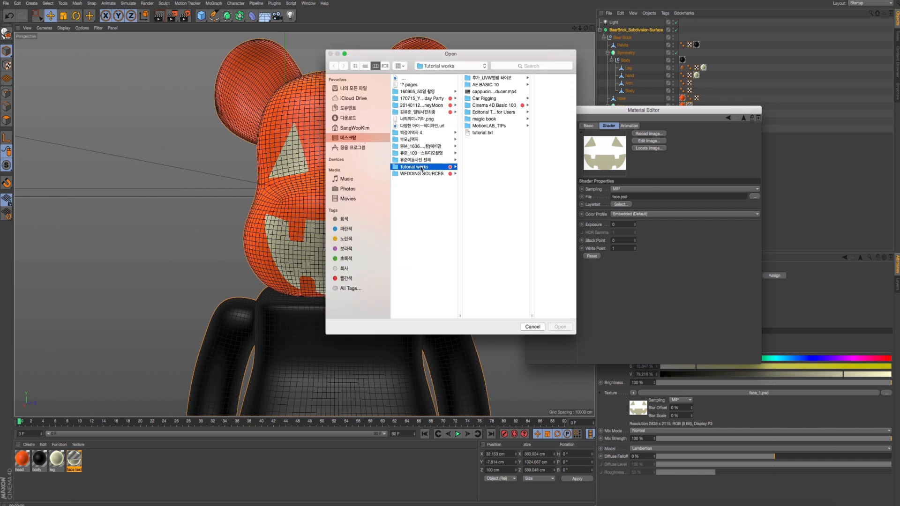
{"action": "left_click", "coordinate": [496, 106]}
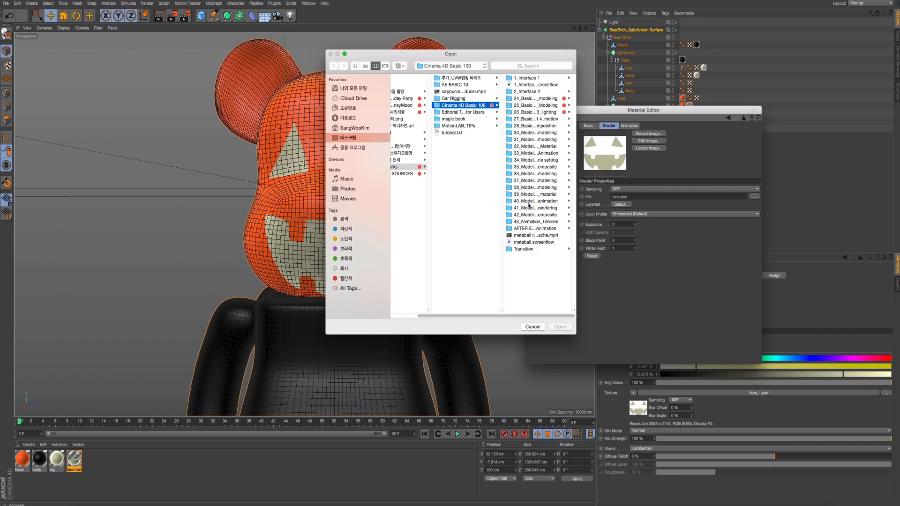
{"action": "left_click", "coordinate": [531, 194]}
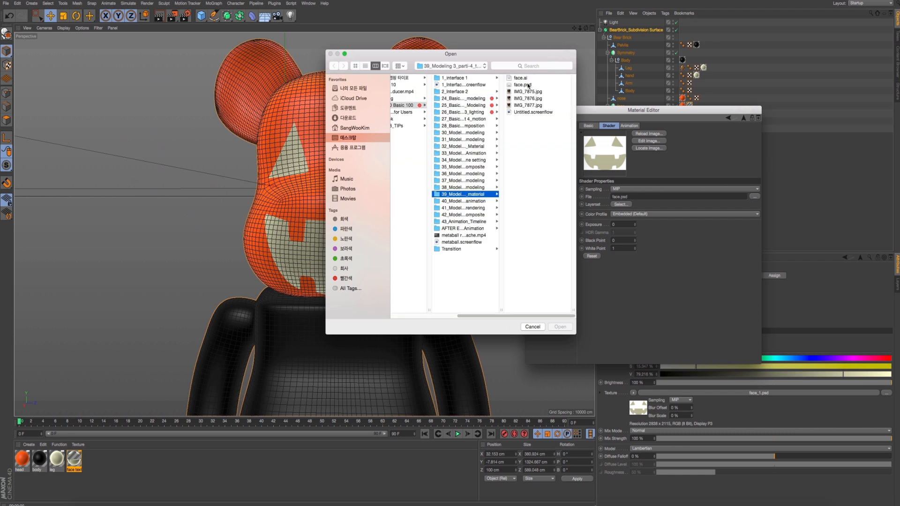
{"action": "left_click", "coordinate": [528, 85]}
{"action": "key", "text": "Return"}
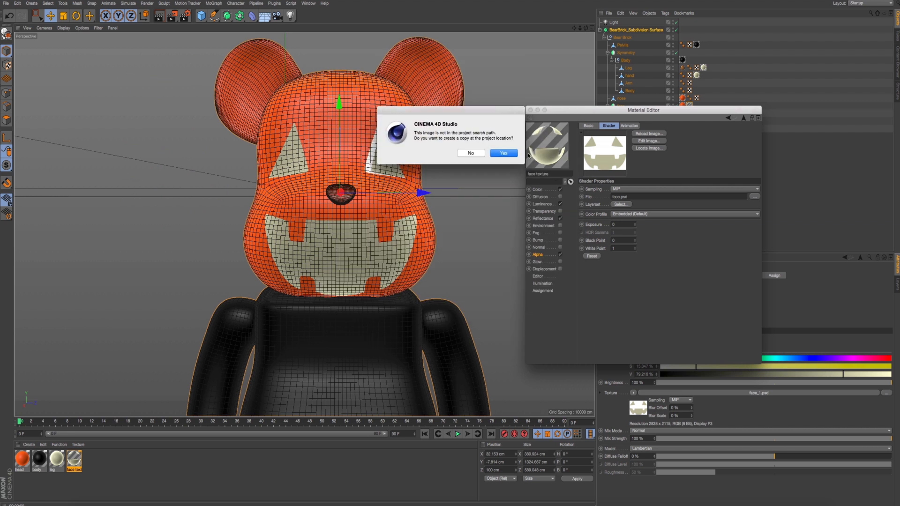
{"action": "left_click", "coordinate": [504, 153]}
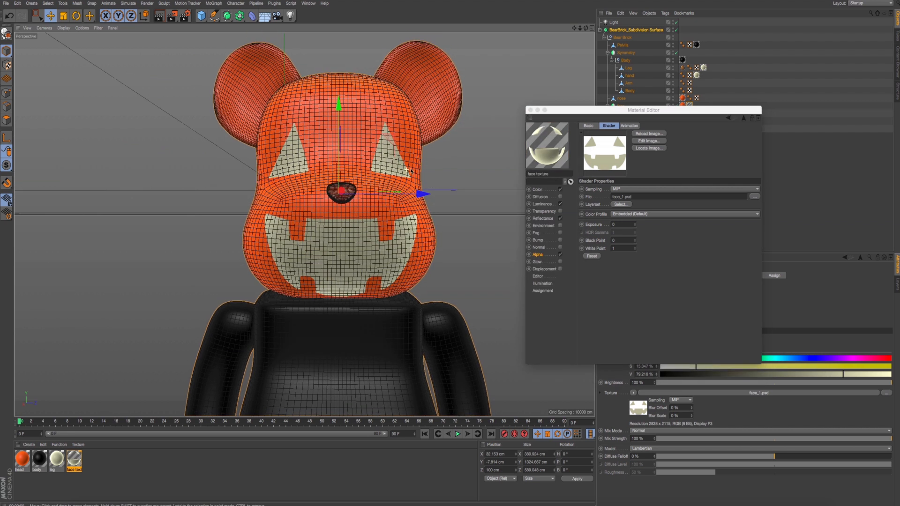
{"action": "left_click", "coordinate": [531, 109]}
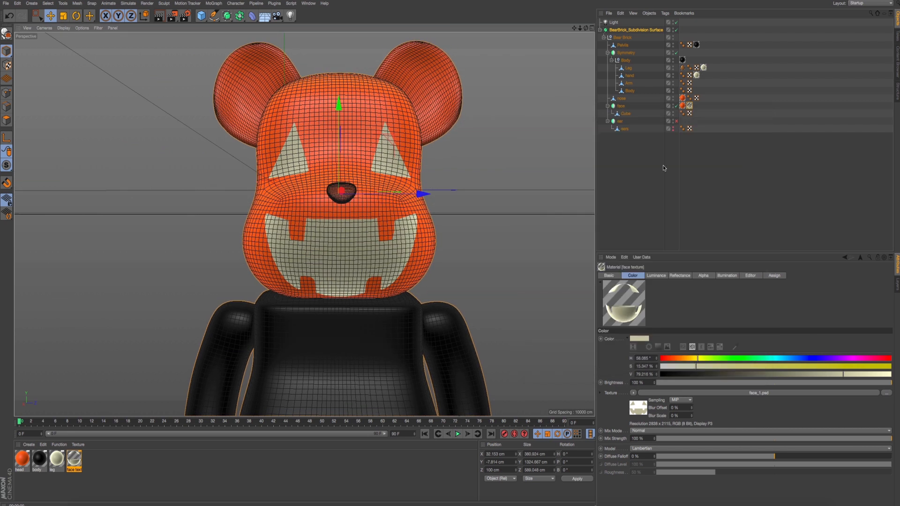
- Set the face texture tag's Length V to 67 % and raise Offset V, checking the face against the reference photo
{"action": "left_click", "coordinate": [690, 106]}
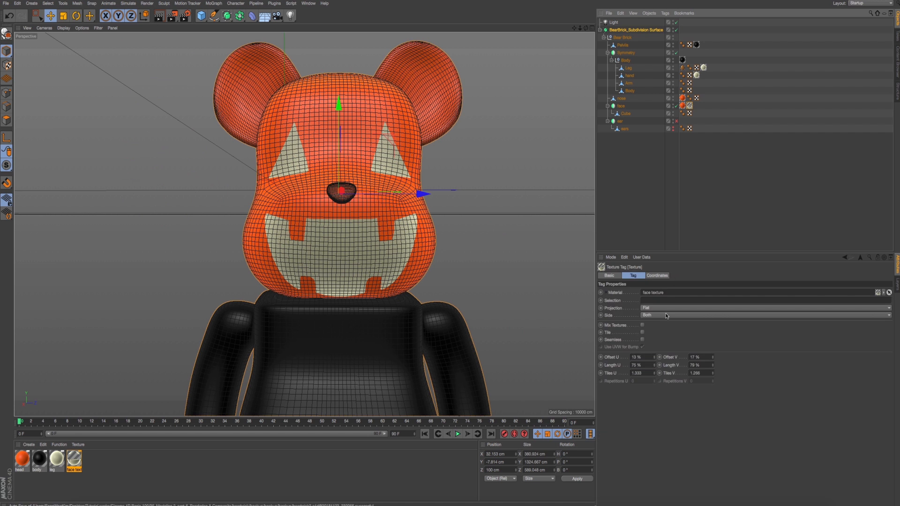
{"action": "left_click", "coordinate": [655, 367]}
{"action": "key", "text": "super+z"}
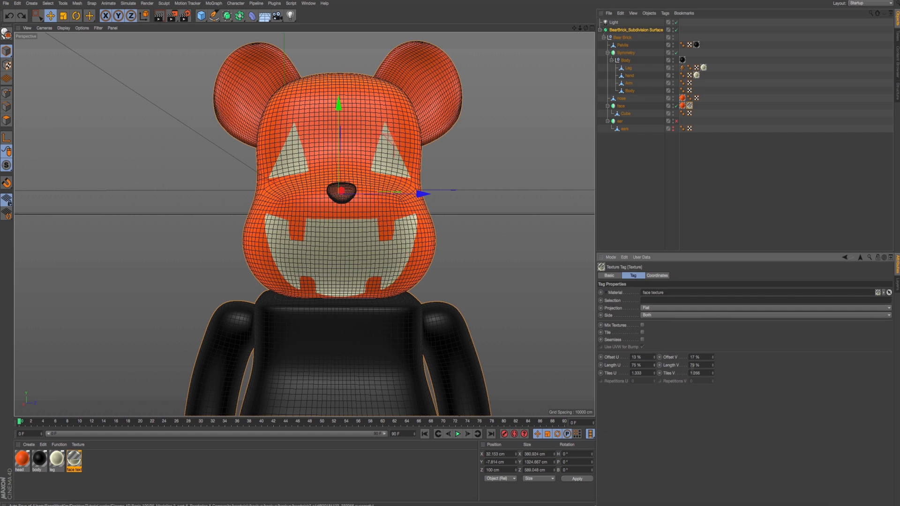
{"action": "left_click_drag", "start_coordinate": [714, 372], "coordinate": [712, 359]}
{"action": "key", "text": "super+Tab"}
{"action": "key", "text": "super+Tab"}
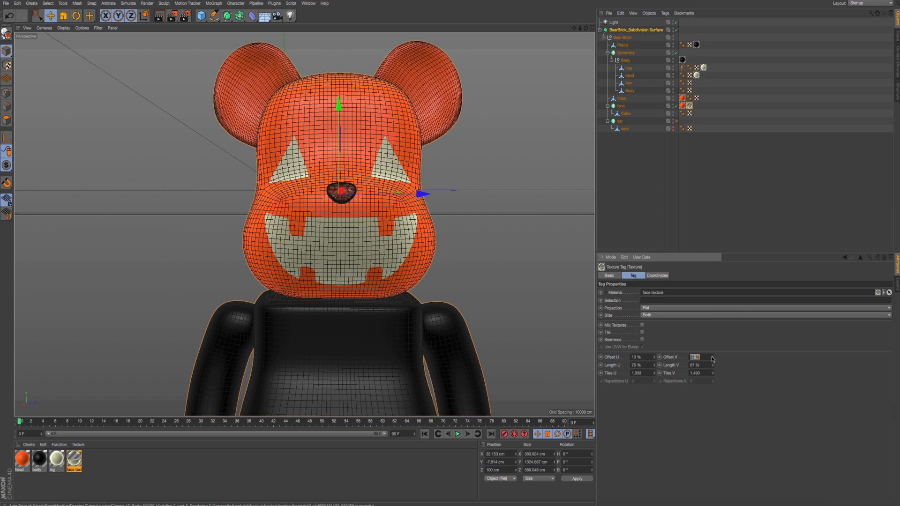
{"action": "key", "text": "super+Tab"}
{"action": "key", "text": "super+Tab"}
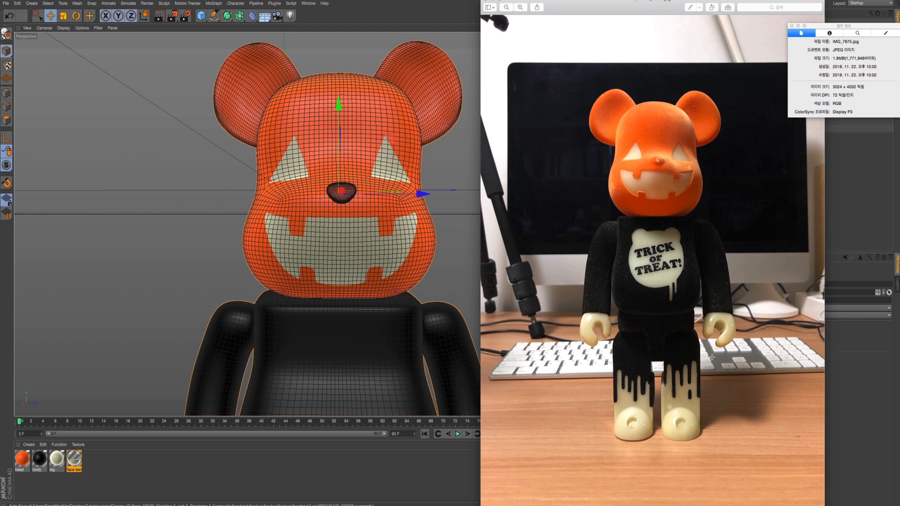
{"action": "key", "text": "super+Tab"}
- Flatten and lower the face further by setting Length V to 54 % and Offset V to about 28 %, comparing with the reference photo
{"action": "mouse_move", "coordinate": [712, 357]}
{"action": "left_mouse_down"}
{"action": "mouse_move", "coordinate": [714, 367]}
{"action": "mouse_move", "coordinate": [713, 359]}
{"action": "left_mouse_up"}
{"action": "key", "text": "super+Tab"}
{"action": "key", "text": "super+Tab"}
{"action": "left_click", "coordinate": [712, 361]}
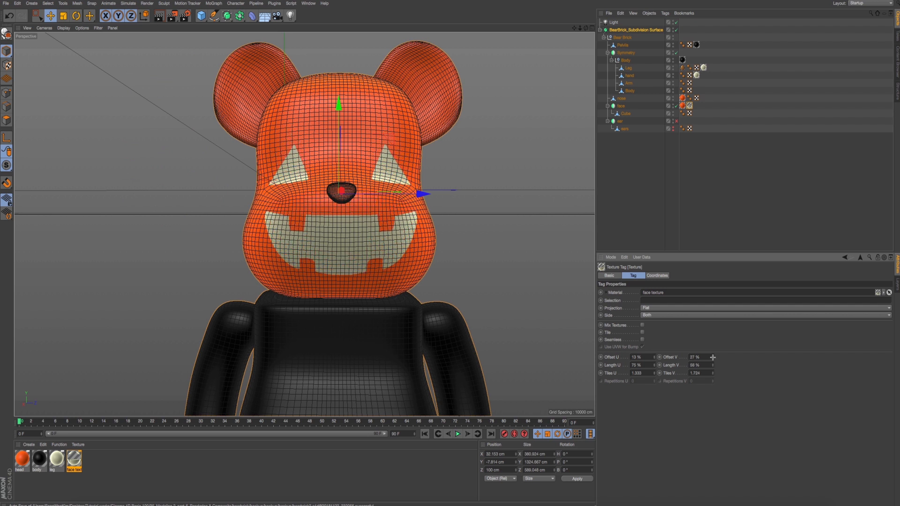
{"action": "key", "text": "super+Tab"}
{"action": "key", "text": "super+Tab"}
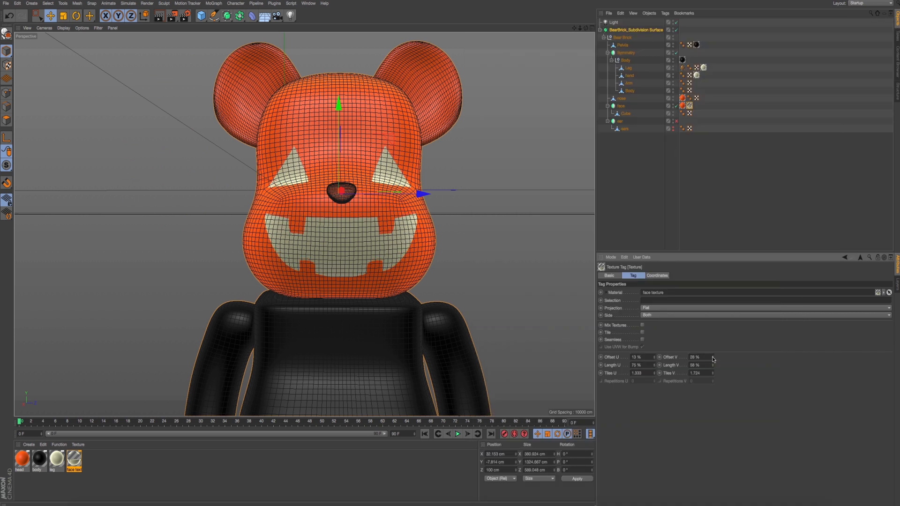
{"action": "key", "text": "super+Tab"}
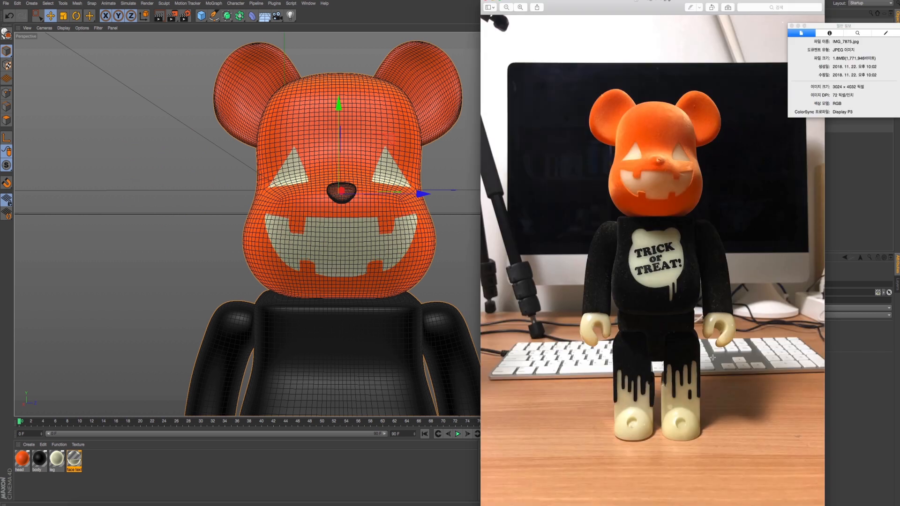
{"action": "key", "text": "super+Tab"}
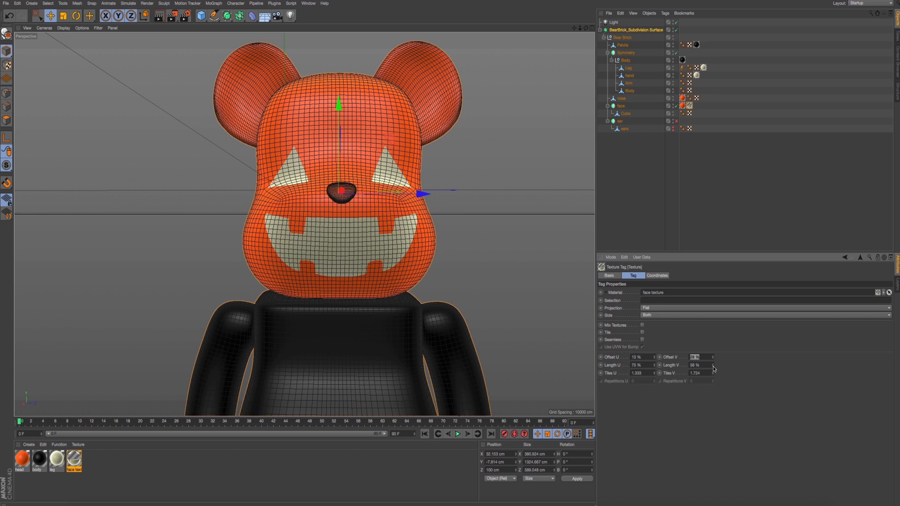
{"action": "left_click_drag", "start_coordinate": [714, 368], "coordinate": [714, 369]}
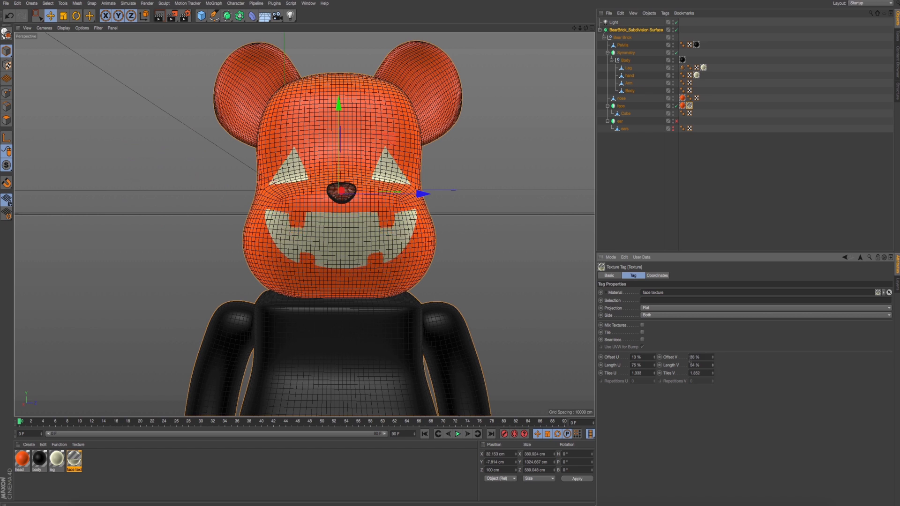
- Examine the projected face on the head from an angle and compare its edges with the reference photo
{"action": "left_click_drag", "start_coordinate": [487, 267], "coordinate": [486, 270], "text": "alt"}
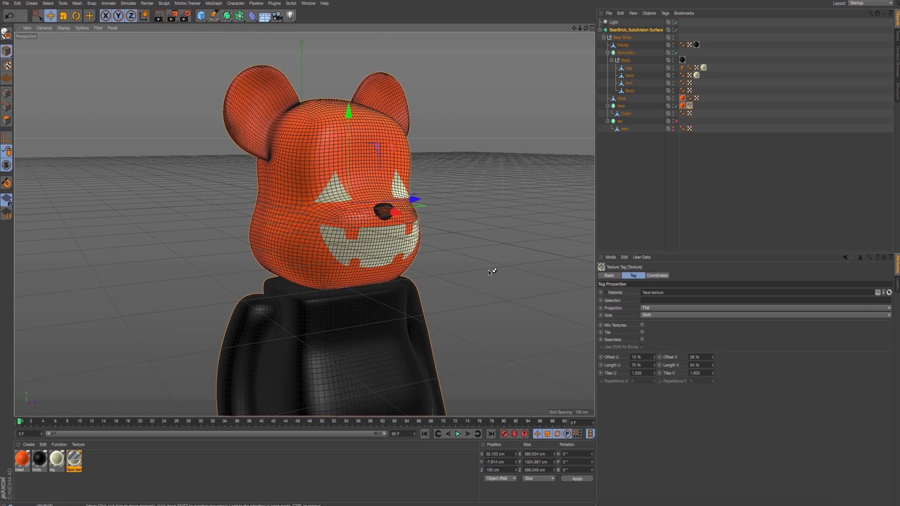
{"action": "key", "text": "ctrl+r"}
{"action": "scroll", "coordinate": [416, 263], "scroll_direction": "up", "scroll_amount": 5}
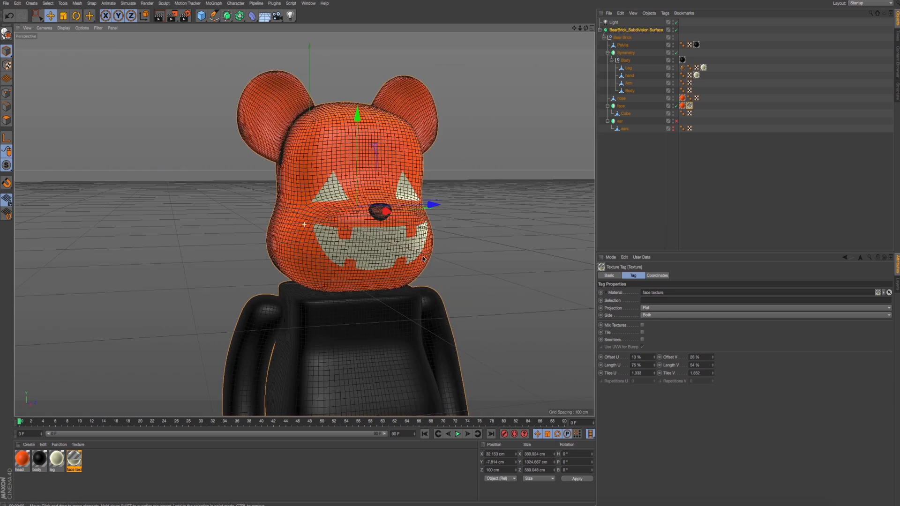
{"action": "key", "text": "super+Tab"}
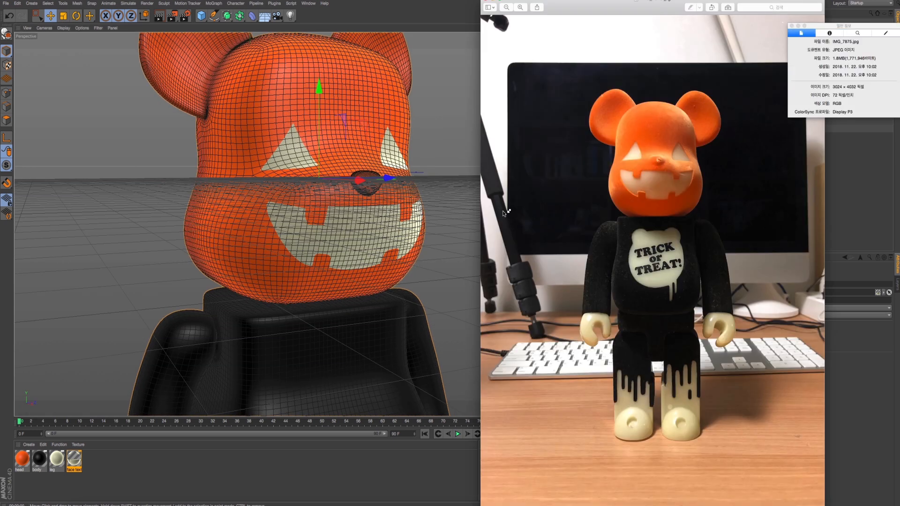
{"action": "key", "text": "super+Tab"}
- Switch to Photoshop and add an Inner Shadow to Layer 1 with distance 27 px, increased choke and size, and reduced opacity
{"action": "key", "text": "super+Tab"}
{"action": "key", "text": "super+Tab"}
{"action": "left_click_drag", "start_coordinate": [378, 216], "coordinate": [368, 221], "text": "alt"}
{"action": "key", "text": "super+Tab"}
{"action": "key", "text": "super+Tab"}
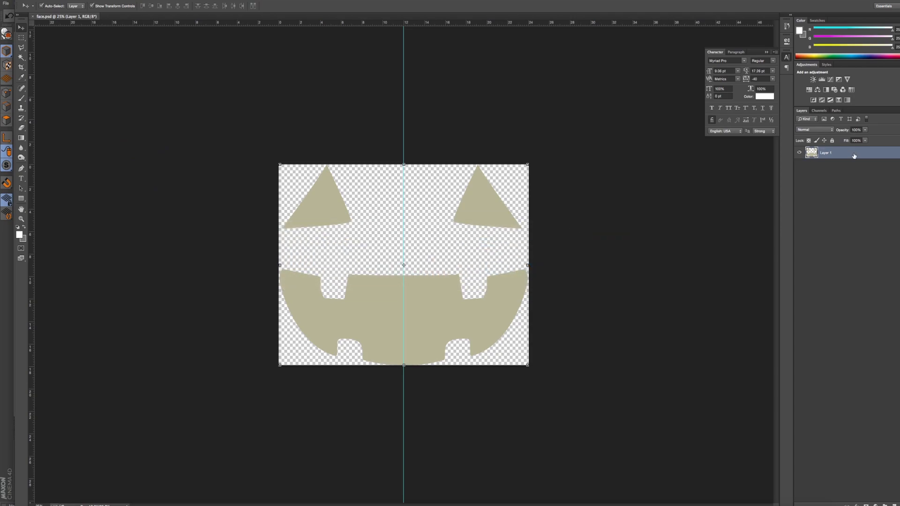
{"action": "double_click", "coordinate": [854, 156]}
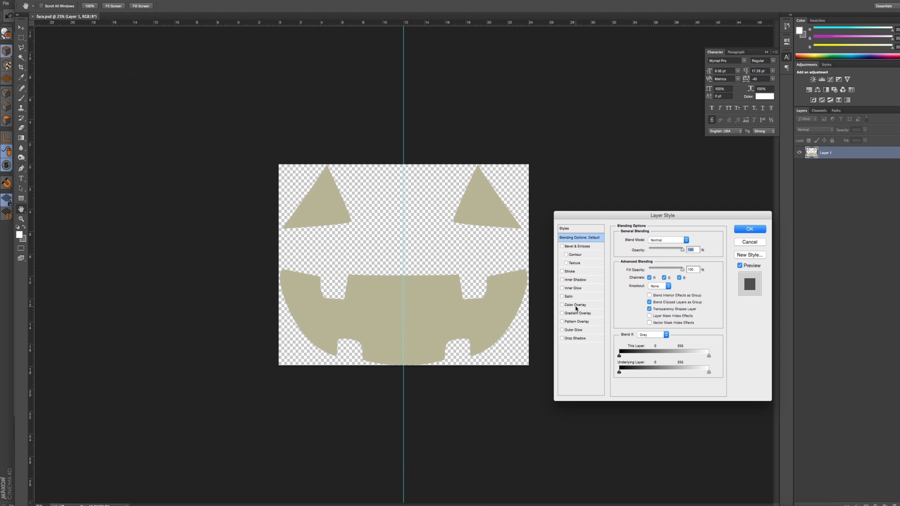
{"action": "left_click", "coordinate": [583, 281]}
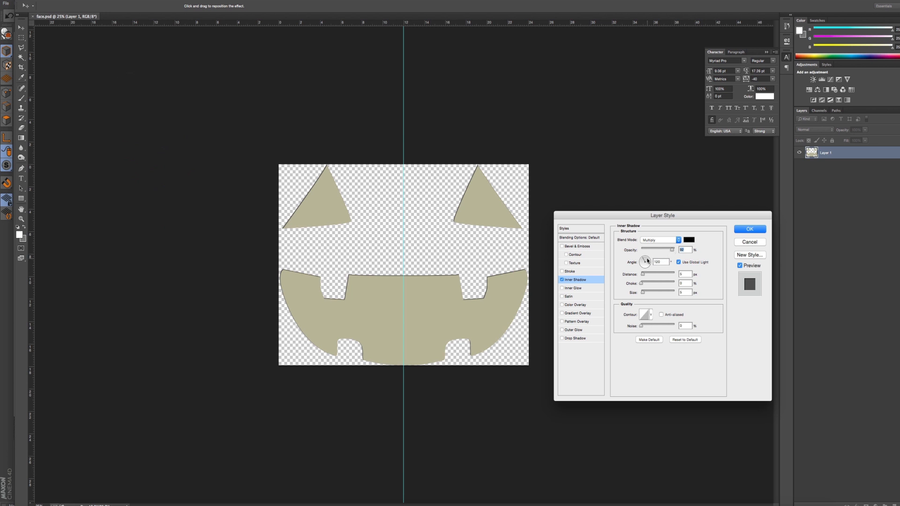
{"action": "left_click_drag", "start_coordinate": [651, 275], "coordinate": [651, 294]}
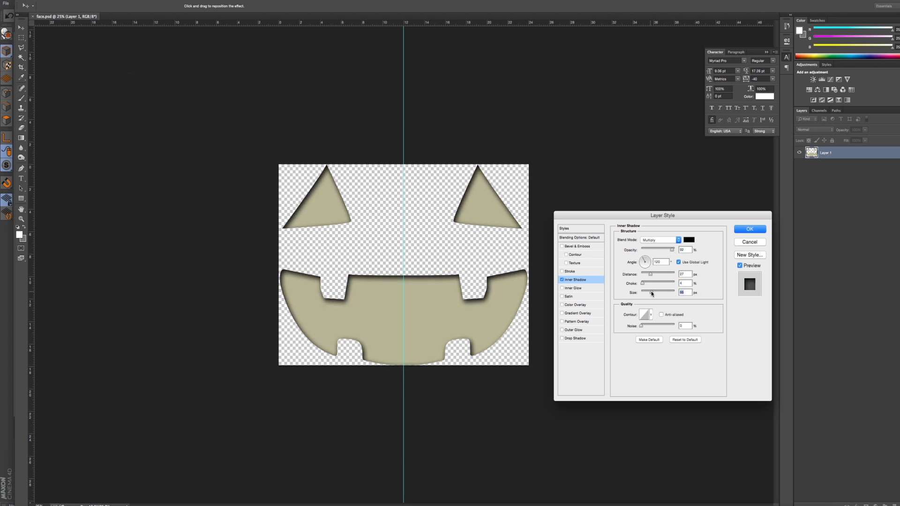
{"action": "left_click_drag", "start_coordinate": [672, 250], "coordinate": [659, 252]}
{"action": "left_click", "coordinate": [755, 230]}
- Save face.psd with the inner shadow and return to Cinema 4D
{"action": "key", "text": "super+s"}
{"action": "key", "text": "super+Tab"}
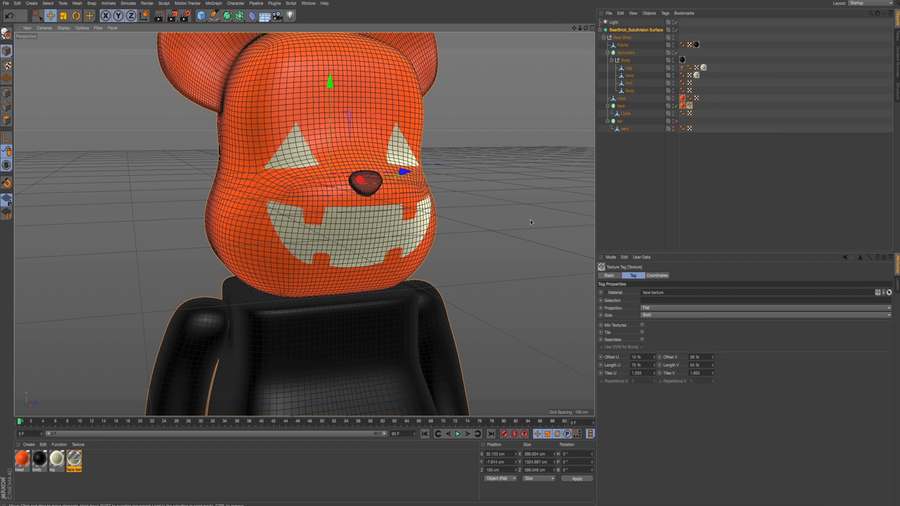
- Load the updated face.psd as the face texture material's Color texture, copying the image to the project location
{"action": "double_click", "coordinate": [75, 464]}
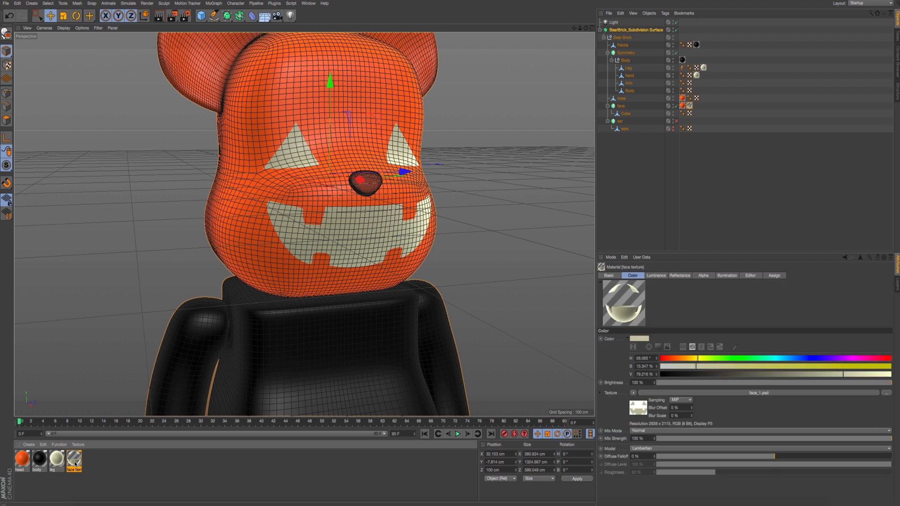
{"action": "left_click_drag", "start_coordinate": [255, 42], "coordinate": [604, 110]}
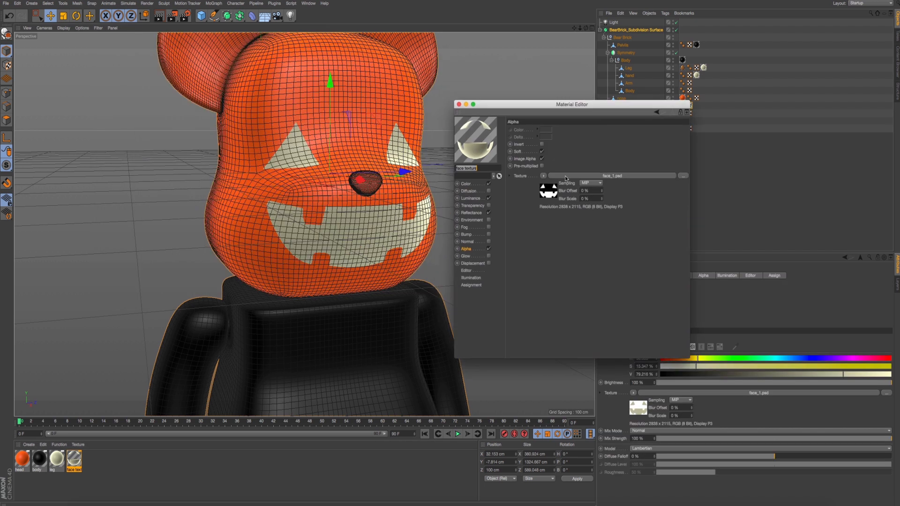
{"action": "left_click", "coordinate": [481, 183]}
{"action": "left_click", "coordinate": [547, 199]}
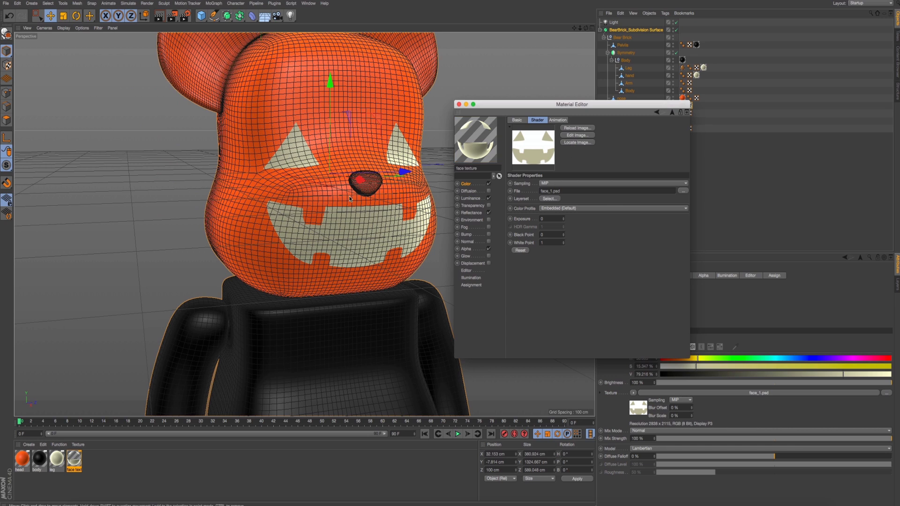
{"action": "left_click_drag", "start_coordinate": [330, 206], "coordinate": [320, 209], "text": "alt"}
{"action": "left_click", "coordinate": [683, 191]}
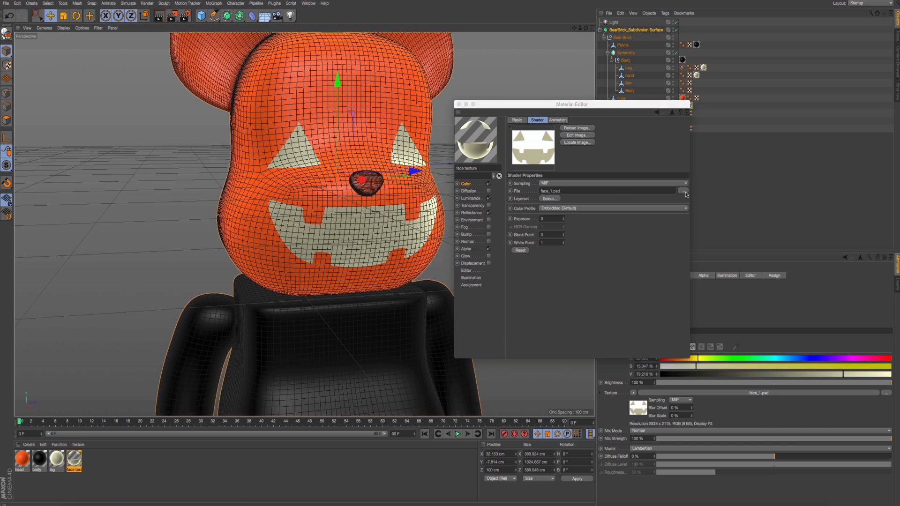
{"action": "left_click", "coordinate": [520, 85]}
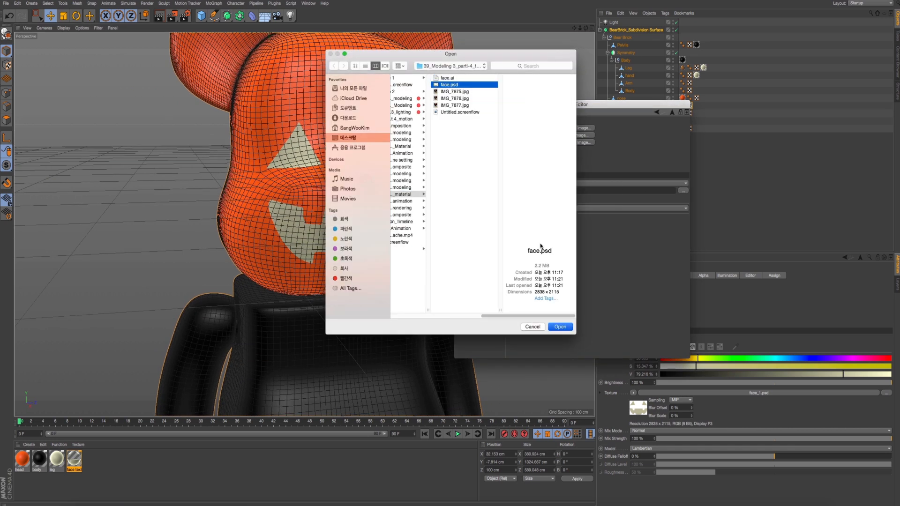
{"action": "left_click", "coordinate": [560, 327]}
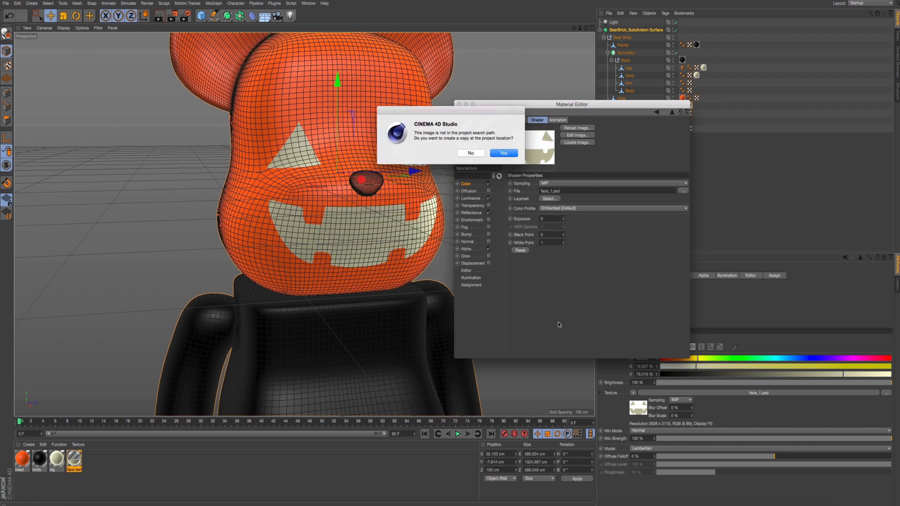
{"action": "left_click", "coordinate": [504, 152]}
- Load face.psd as the face texture material's Alpha texture with a copy at the project location, and close the Material Editor
{"action": "left_click", "coordinate": [476, 249]}
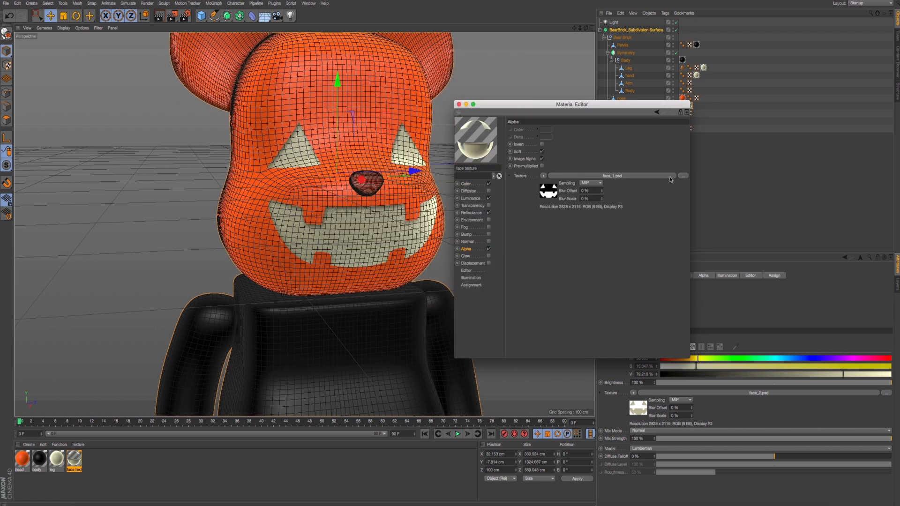
{"action": "left_click", "coordinate": [683, 177]}
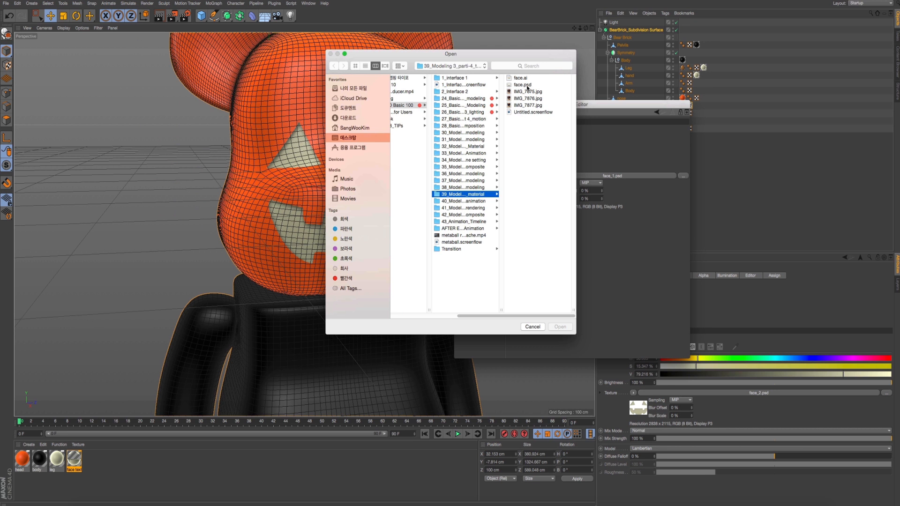
{"action": "left_click", "coordinate": [522, 85]}
{"action": "left_click", "coordinate": [561, 327]}
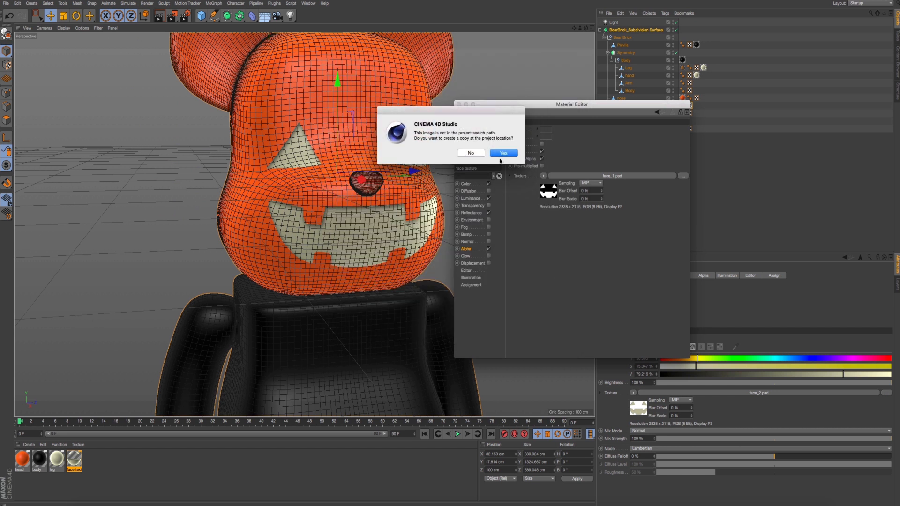
{"action": "left_click", "coordinate": [503, 154]}
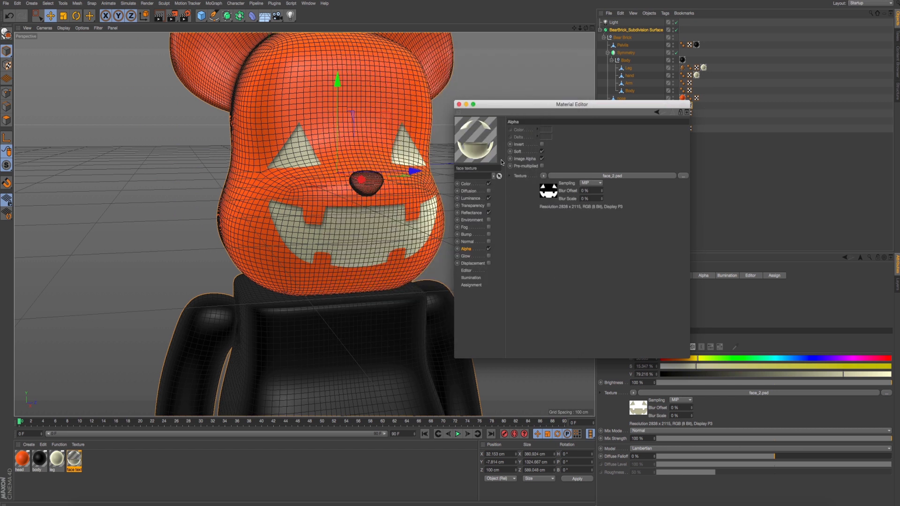
{"action": "left_click", "coordinate": [459, 105]}
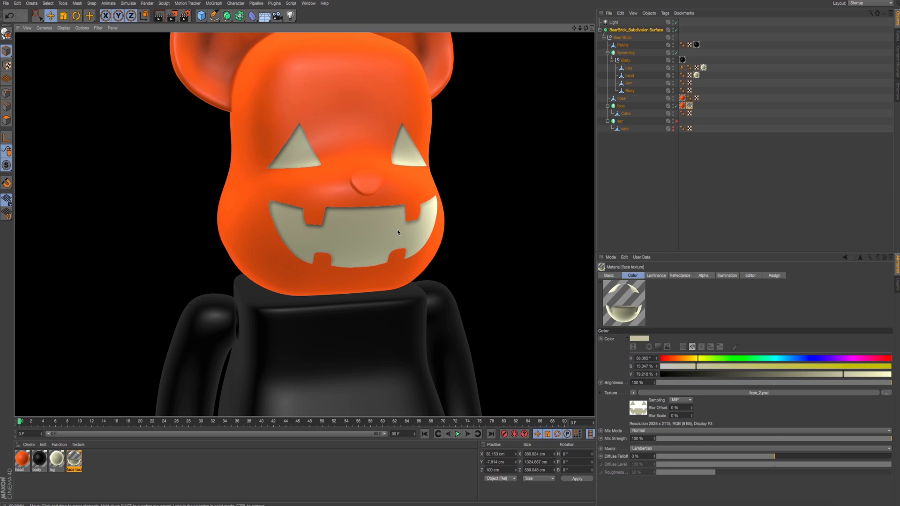
- Examine the updated face on the head from the side and from straight ahead
{"action": "left_click_drag", "start_coordinate": [454, 220], "coordinate": [432, 216], "text": "alt"}
{"action": "scroll", "coordinate": [399, 211], "scroll_direction": "down", "scroll_amount": 4}
{"action": "left_click_drag", "start_coordinate": [366, 207], "coordinate": [432, 197], "text": "alt"}
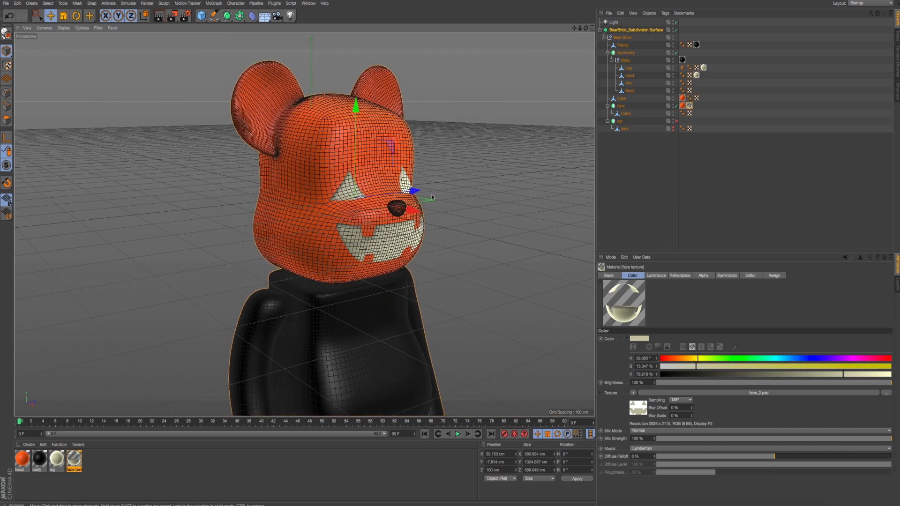
{"action": "middle_click_drag", "start_coordinate": [304, 324], "coordinate": [304, 224], "text": "alt"}
{"action": "left_click_drag", "start_coordinate": [305, 225], "coordinate": [420, 215], "text": "alt"}
{"action": "middle_click_drag", "start_coordinate": [441, 245], "coordinate": [375, 255], "text": "alt"}
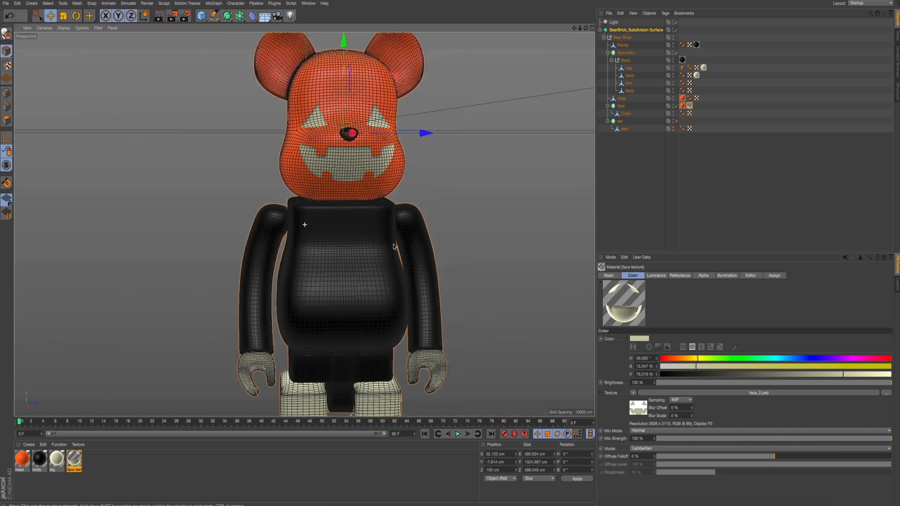
{"action": "scroll", "coordinate": [375, 255], "scroll_direction": "down", "scroll_amount": 1}
- Switch to Photoshop and close the face.psd document
{"action": "key", "text": "super+Tab"}
- Switch to the reference photo IMG_7875.jpg in Preview and close its inspector and the photo window
{"action": "key", "text": "super+Tab"}
{"action": "key", "text": "super+Tab"}
{"action": "key", "text": "super+w"}
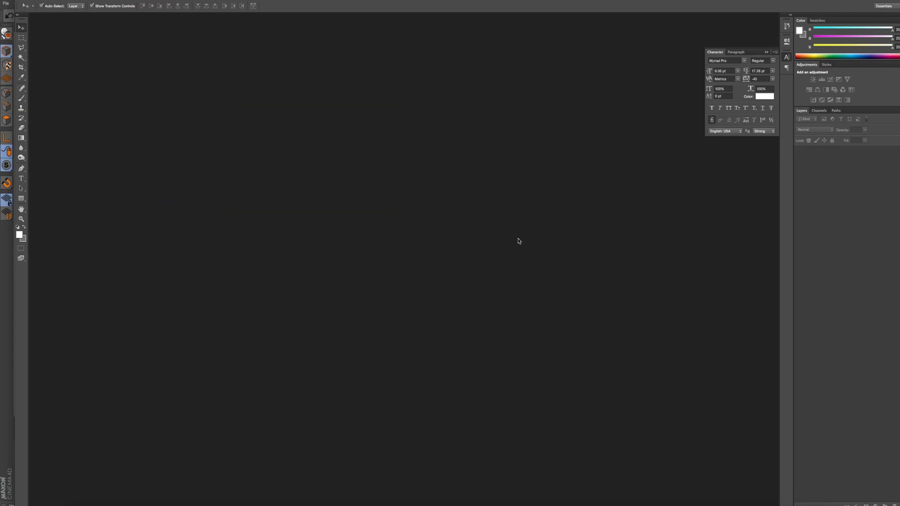
{"action": "key", "text": "super+Tab"}
{"action": "key", "text": "super+Tab"}
{"action": "key", "text": "super+Tab"}
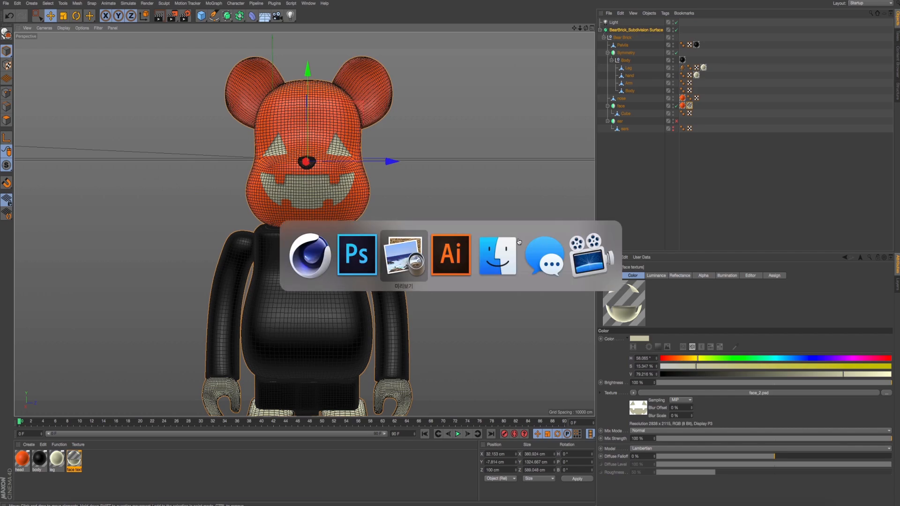
{"action": "key", "text": "super+Tab"}
{"action": "key", "text": "super+Tab"}
{"action": "key", "text": "super+Tab"}
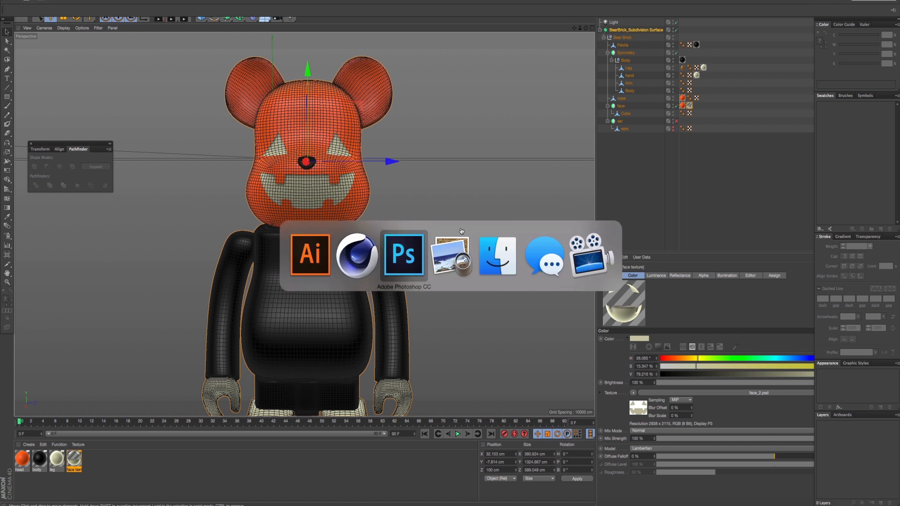
{"action": "key", "text": "super+Tab"}
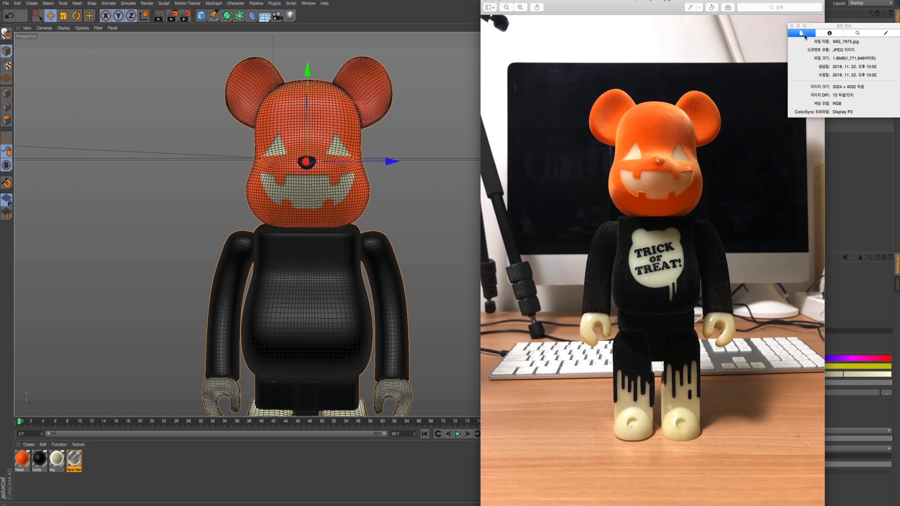
{"action": "left_click", "coordinate": [792, 26]}
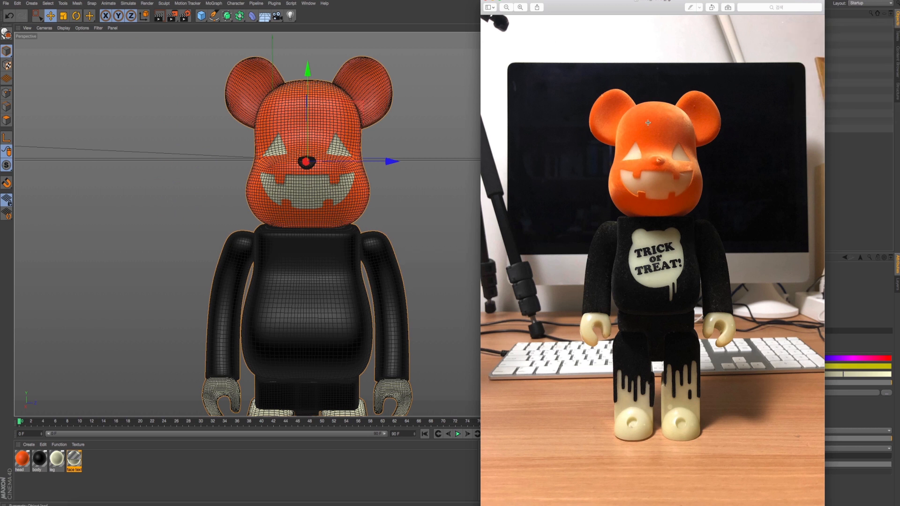
{"action": "left_click", "coordinate": [486, 1]}
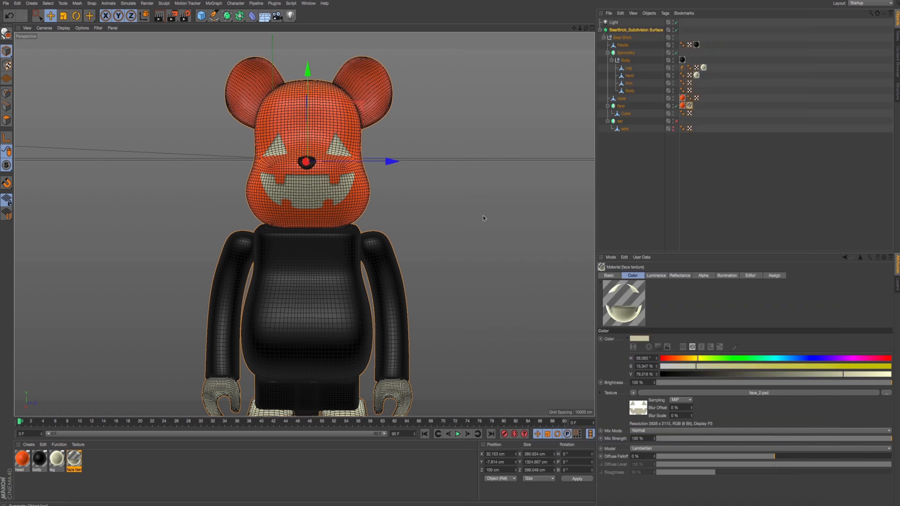
- Switch to Illustrator and open the reference photo IMG_7875.jpg there
{"action": "key", "text": "super+Tab"}
{"action": "key", "text": "super+Tab"}
{"action": "key", "text": "super+Tab"}
{"action": "key", "text": "super+Tab"}
{"action": "key", "text": "super+Tab"}
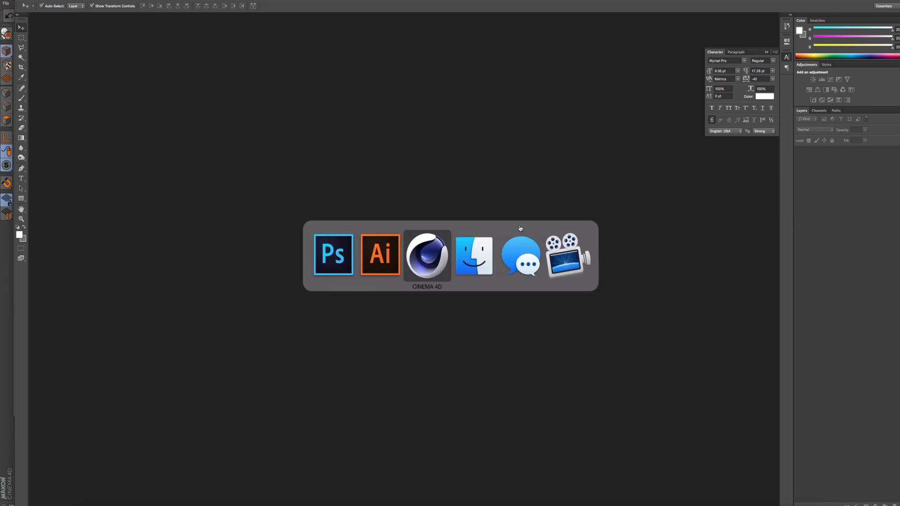
{"action": "left_click_drag", "start_coordinate": [725, 281], "coordinate": [432, 494]}
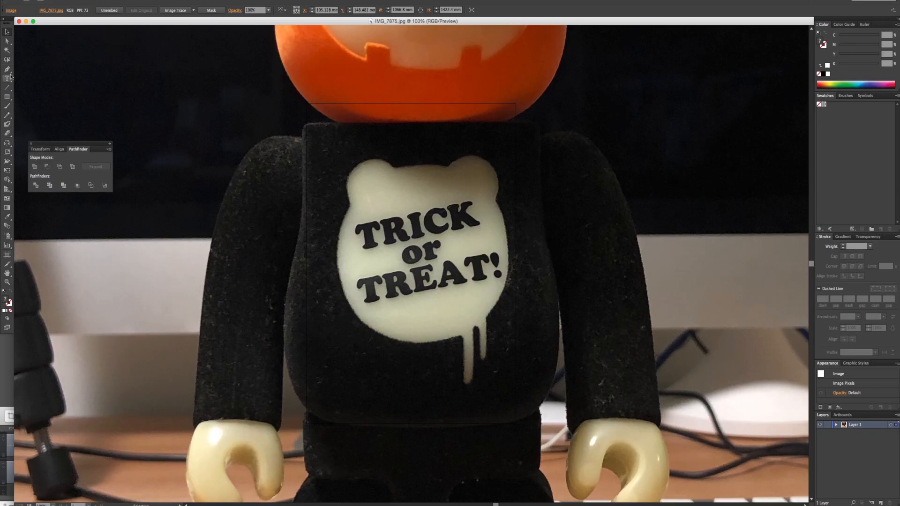
- Start tracing the chest emblem at 200% with the Pen tool, covering the top edge between the ears and the left ear
{"action": "scroll", "coordinate": [386, 221], "scroll_direction": "up", "scroll_amount": 2}
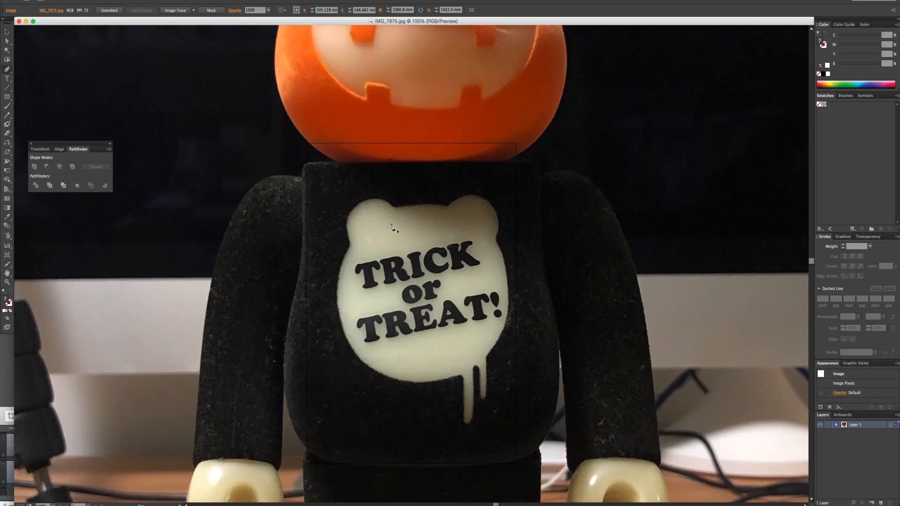
{"action": "double_click", "coordinate": [391, 223], "text": "super"}
{"action": "left_click_drag", "start_coordinate": [433, 262], "coordinate": [322, 143]}
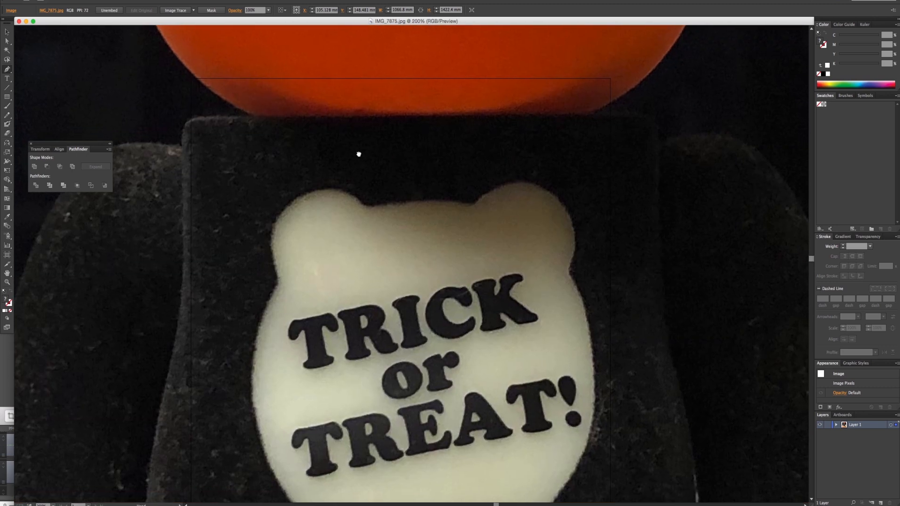
{"action": "left_click_drag", "start_coordinate": [431, 228], "coordinate": [355, 149]}
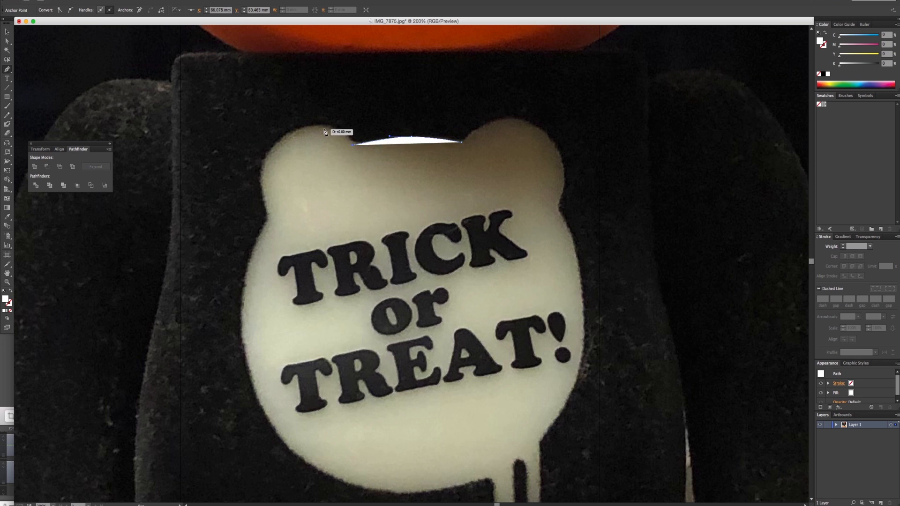
{"action": "left_click_drag", "start_coordinate": [292, 130], "coordinate": [253, 151]}
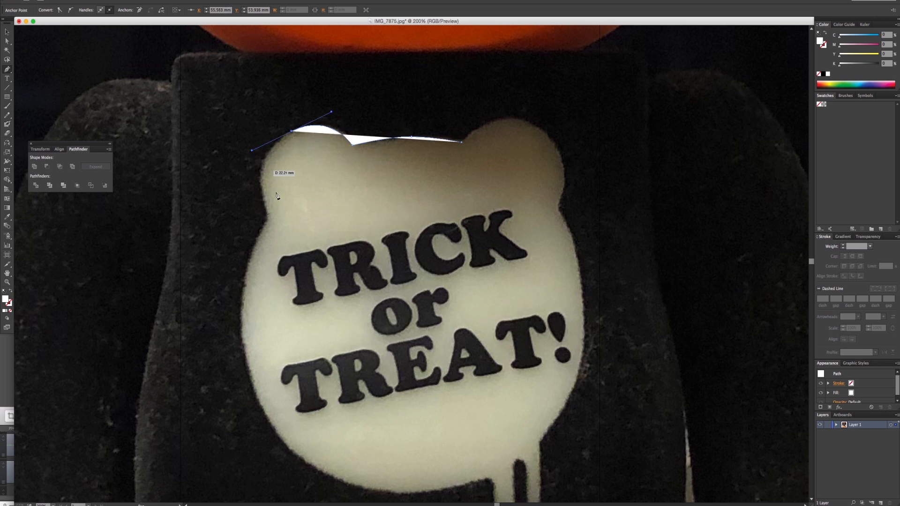
{"action": "left_click_drag", "start_coordinate": [268, 217], "coordinate": [279, 217]}
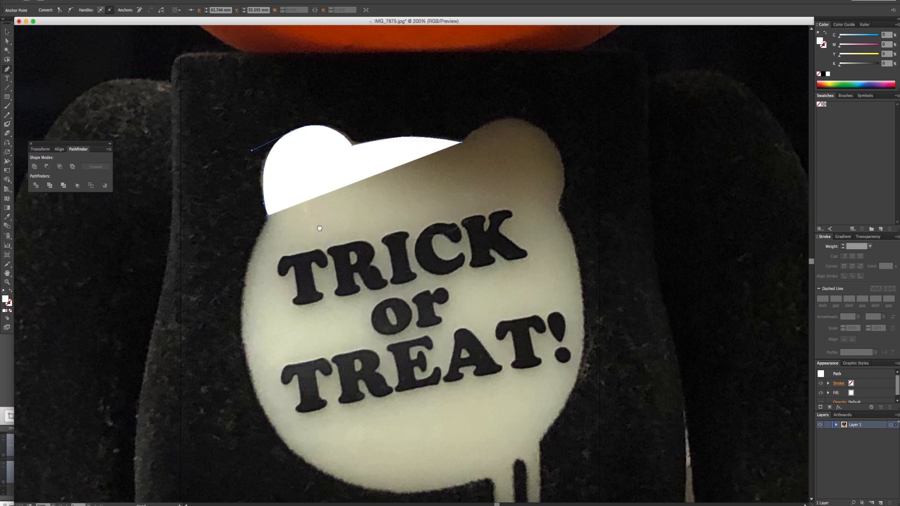
{"action": "scroll", "coordinate": [321, 235], "scroll_direction": "down", "scroll_amount": 5}
{"action": "left_click_drag", "start_coordinate": [211, 277], "coordinate": [225, 357]}
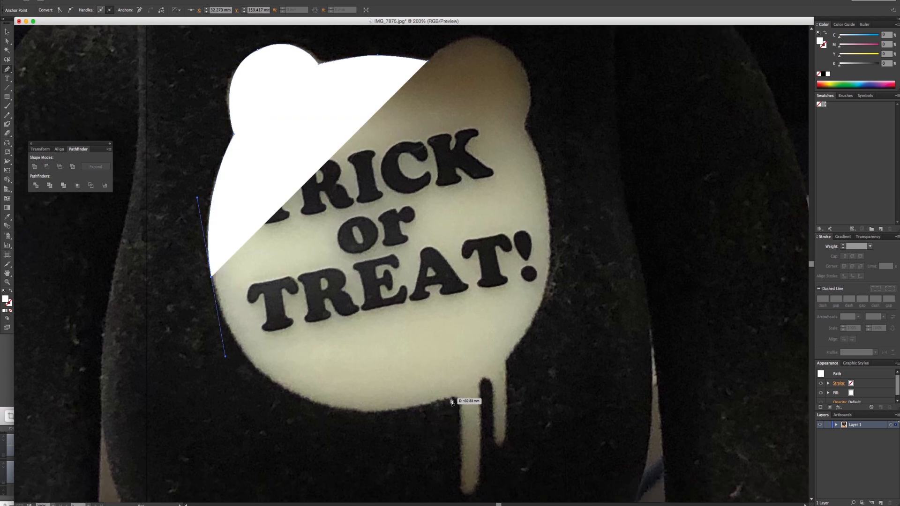
{"action": "left_click_drag", "start_coordinate": [437, 402], "coordinate": [556, 360]}
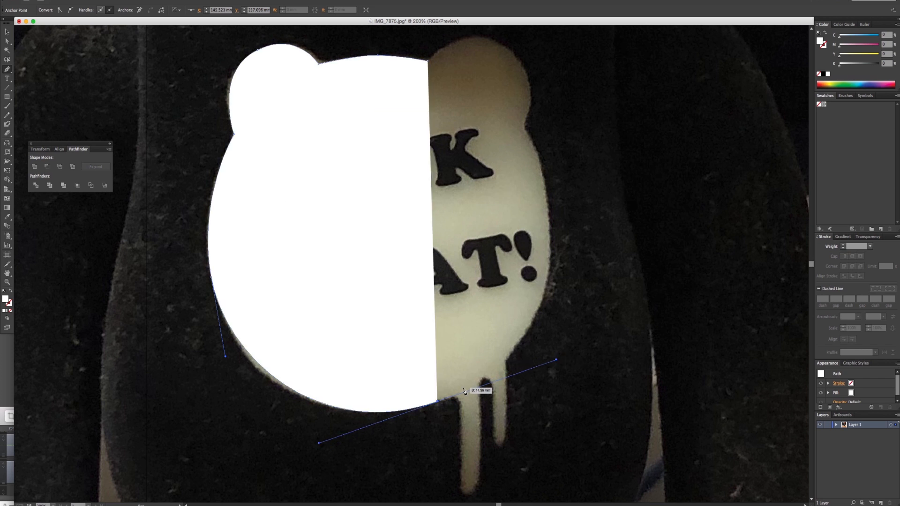
{"action": "key", "text": "super+z"}
{"action": "key", "text": "super+z"}
- Continue the Pen path down the emblem's left side, along its lower edge and around both drips
{"action": "left_click_drag", "start_coordinate": [241, 349], "coordinate": [313, 444]}
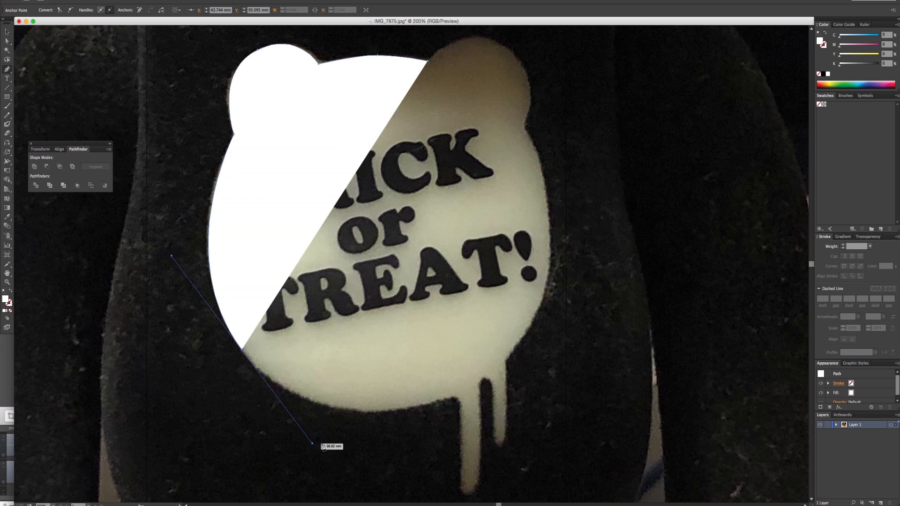
{"action": "mouse_move", "coordinate": [452, 401]}
{"action": "left_mouse_down"}
{"action": "mouse_move", "coordinate": [474, 404]}
{"action": "mouse_move", "coordinate": [460, 414]}
{"action": "left_mouse_up"}
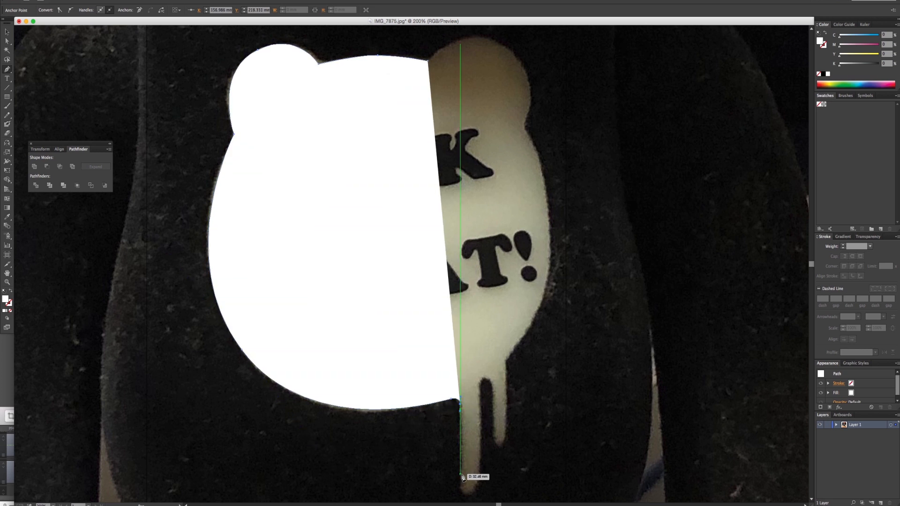
{"action": "left_click_drag", "start_coordinate": [461, 484], "coordinate": [469, 489]}
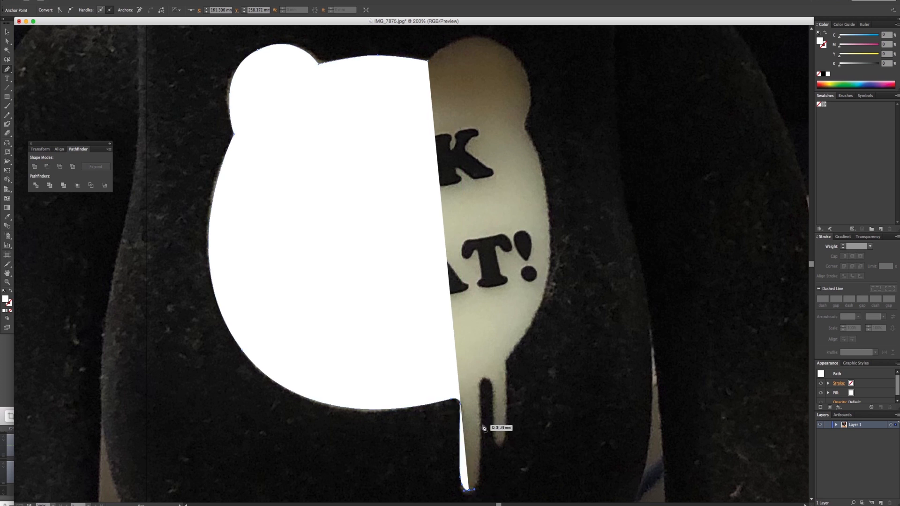
{"action": "left_click_drag", "start_coordinate": [482, 425], "coordinate": [491, 379]}
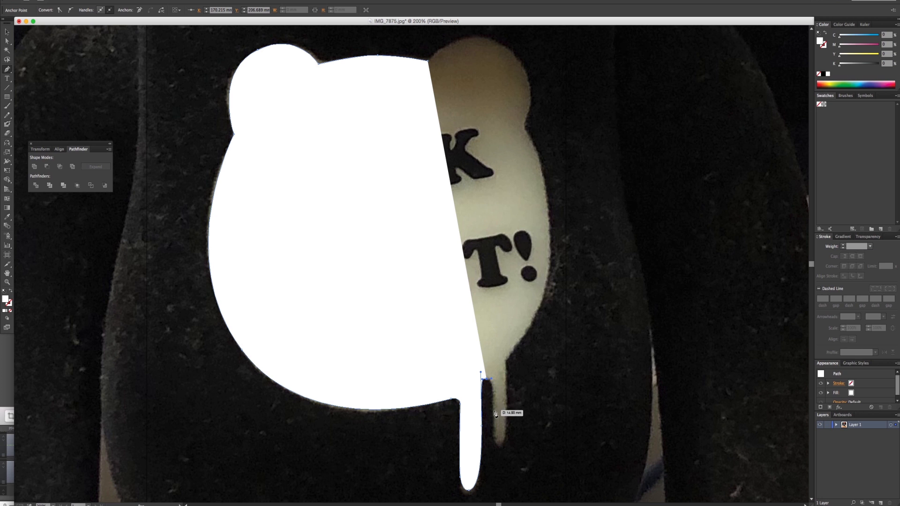
{"action": "left_click_drag", "start_coordinate": [494, 411], "coordinate": [507, 445]}
{"action": "left_click_drag", "start_coordinate": [507, 379], "coordinate": [512, 355]}
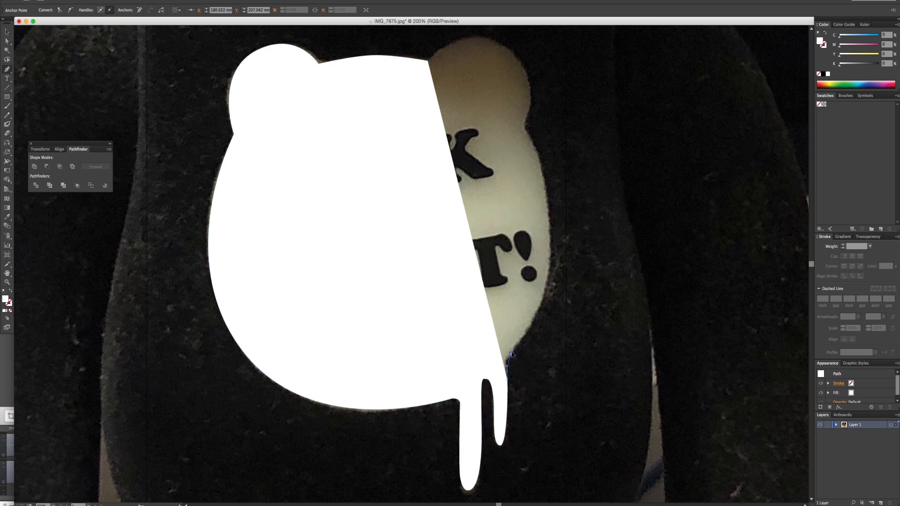
- Continue the Pen path up the emblem's right side to the base of the right ear
{"action": "scroll", "coordinate": [533, 324], "scroll_direction": "up", "scroll_amount": 3}
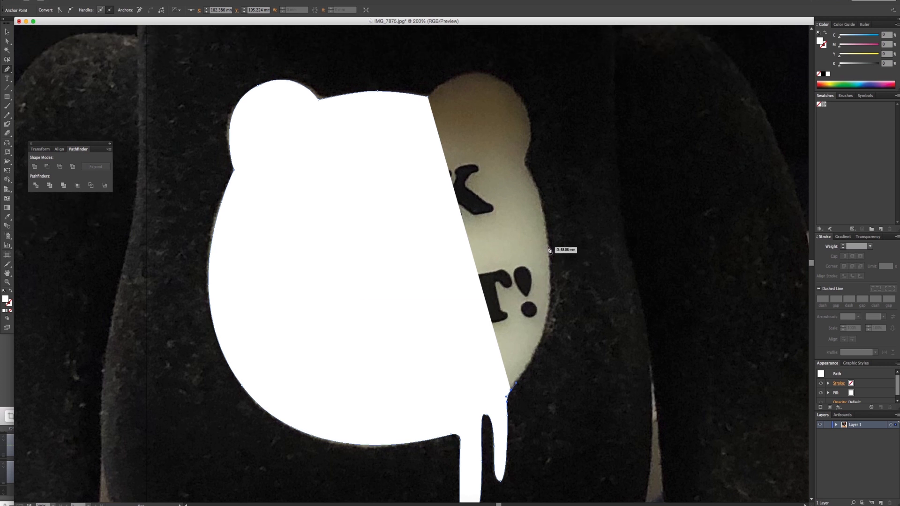
{"action": "left_click_drag", "start_coordinate": [548, 247], "coordinate": [538, 169]}
{"action": "key", "text": "super+z"}
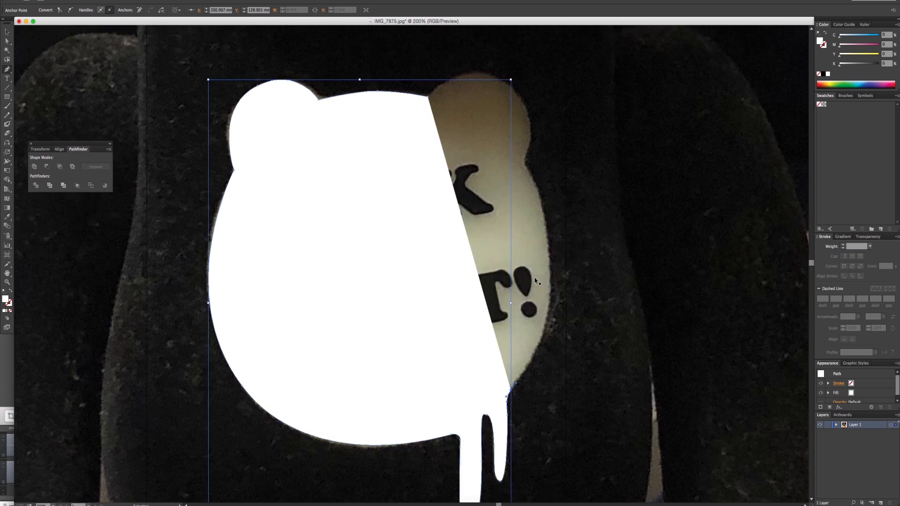
{"action": "left_click_drag", "start_coordinate": [551, 267], "coordinate": [548, 184]}
{"action": "left_click", "coordinate": [524, 163]}
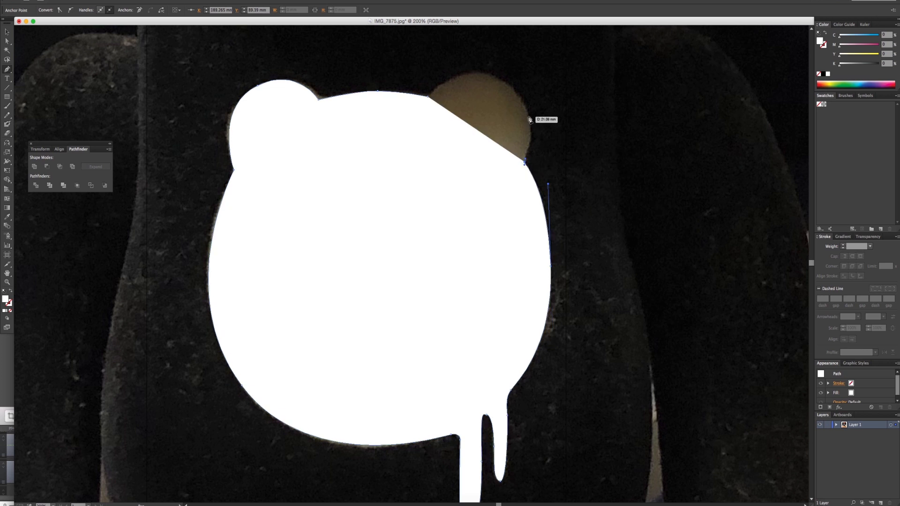
- Close the Pen path around the emblem's right ear, swapping fill and stroke so it has only a white 1 pt outline
{"action": "left_click_drag", "start_coordinate": [514, 88], "coordinate": [486, 64]}
{"action": "left_click", "coordinate": [11, 291]}
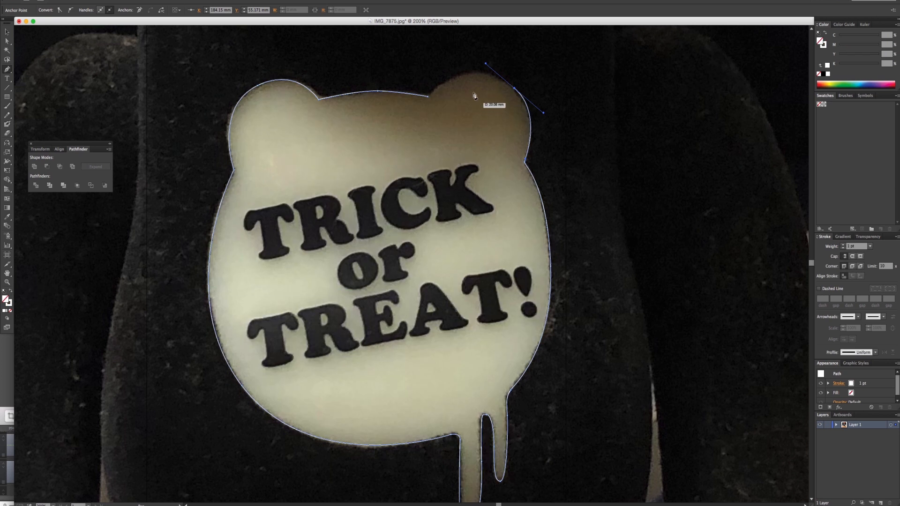
{"action": "left_click_drag", "start_coordinate": [428, 96], "coordinate": [407, 121]}
{"action": "left_click", "coordinate": [7, 32]}
{"action": "left_click", "coordinate": [275, 230]}
{"action": "scroll", "coordinate": [291, 217], "scroll_direction": "down", "scroll_amount": 2}
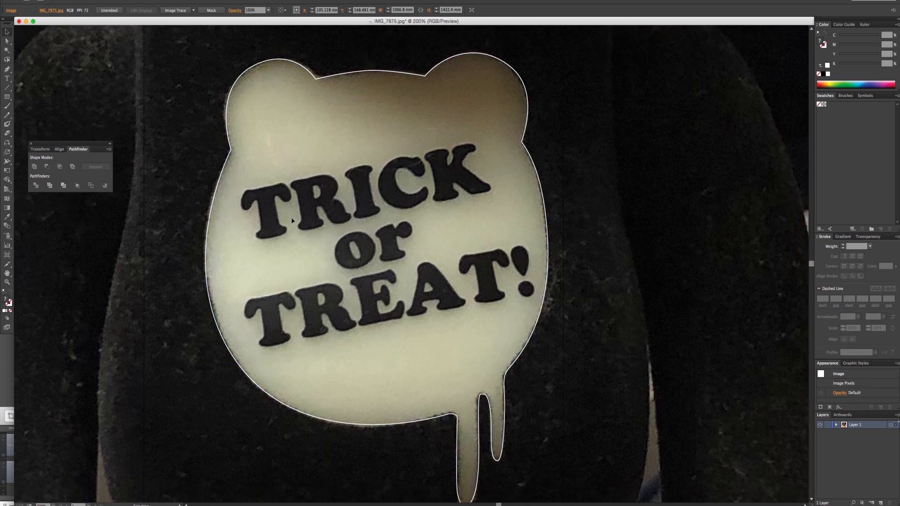
- Start a point text over the emblem's lower lettering and set its size to 60 pt
{"action": "left_click", "coordinate": [8, 81]}
{"action": "left_click", "coordinate": [425, 323]}
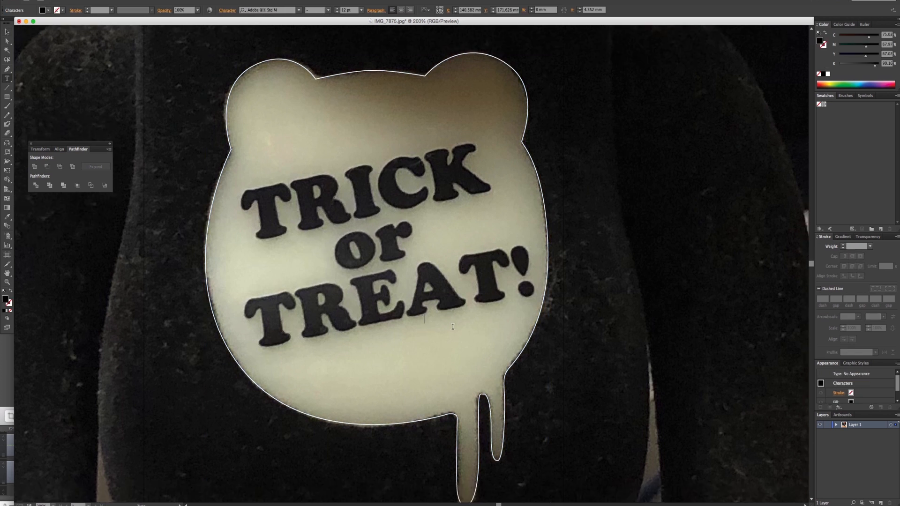
{"action": "right_click", "coordinate": [437, 318]}
{"action": "right_click", "coordinate": [428, 324]}
{"action": "right_click", "coordinate": [428, 324]}
{"action": "left_click", "coordinate": [497, 412]}
{"action": "right_click", "coordinate": [414, 307]}
{"action": "mouse_move", "coordinate": [457, 352]}
{"action": "left_click", "coordinate": [485, 454]}
- Enter the text TRICK with OR TREAT on a second line, clearing the mistyped Korean characters first
{"action": "type", "text": "ㅅ"}
{"action": "key", "text": "BackSpace"}
{"action": "key", "text": "BackSpace"}
{"action": "key", "text": "BackSpace"}
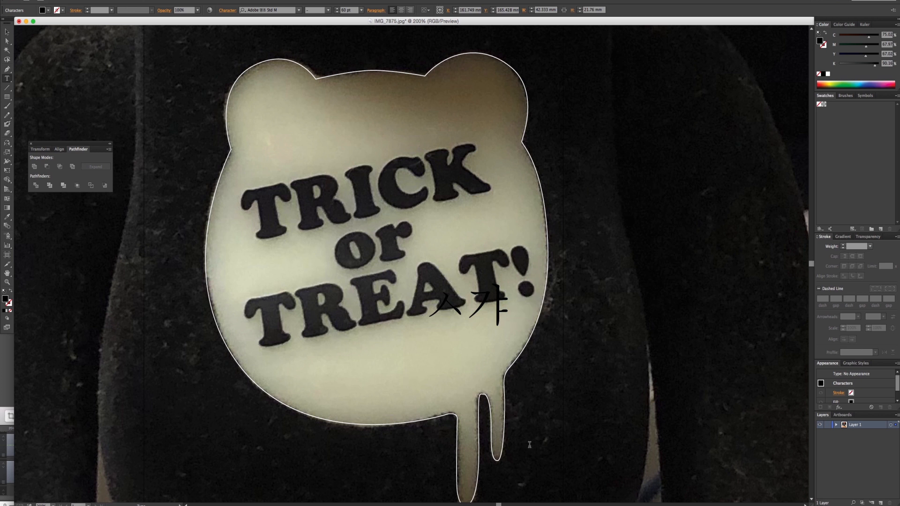
{"action": "type", "text": "TRICK"}
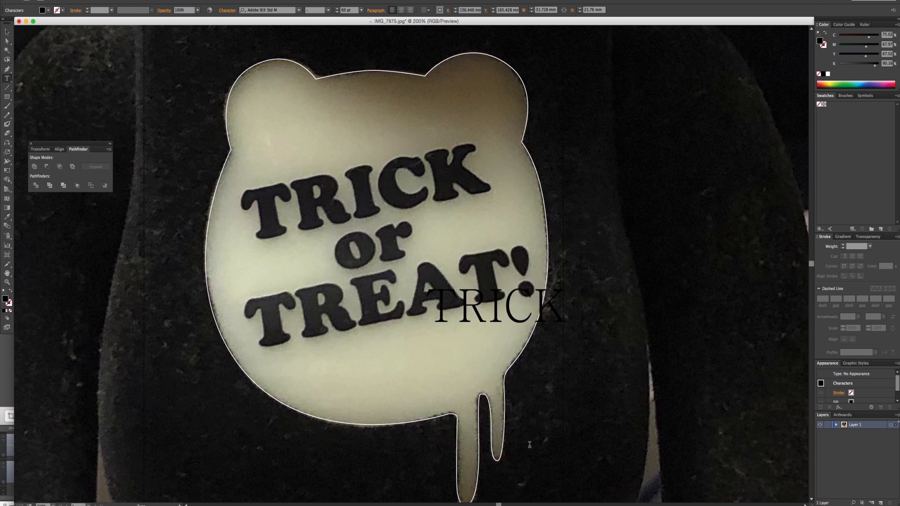
{"action": "key", "text": "Return"}
{"action": "type", "text": "OR TREAT"}
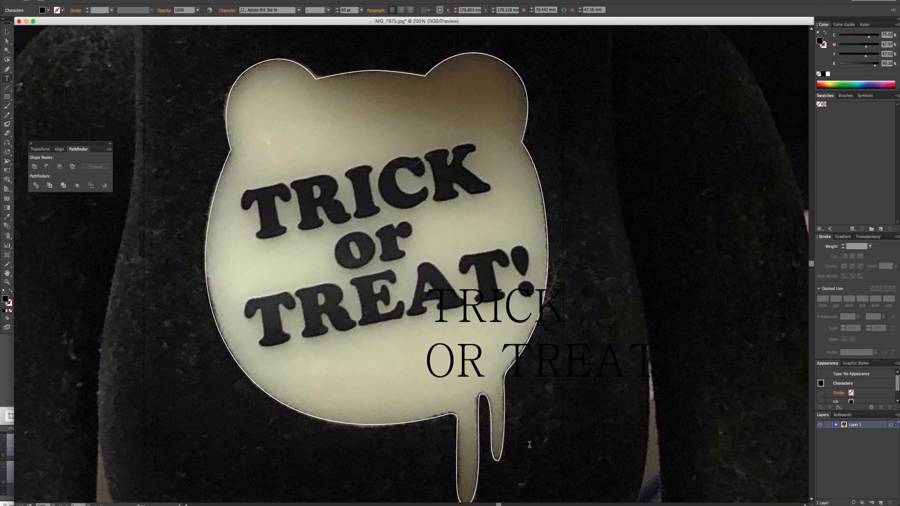
- Center-align the two-line text and move it to the upper part of the emblem between the ears, undoing the accidental shift of the photo
{"action": "left_click", "coordinate": [8, 31]}
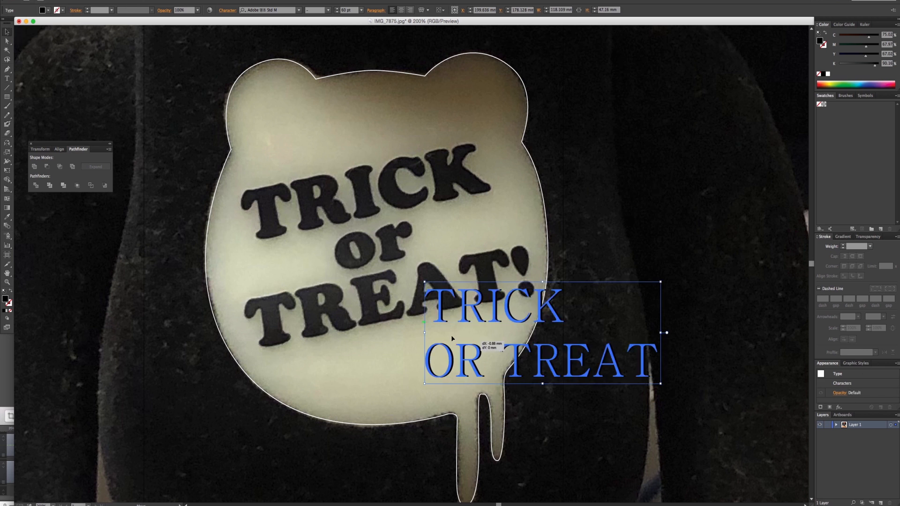
{"action": "left_click_drag", "start_coordinate": [474, 347], "coordinate": [428, 248]}
{"action": "left_click", "coordinate": [400, 10]}
{"action": "left_click_drag", "start_coordinate": [325, 257], "coordinate": [405, 267]}
{"action": "key", "text": "super+z"}
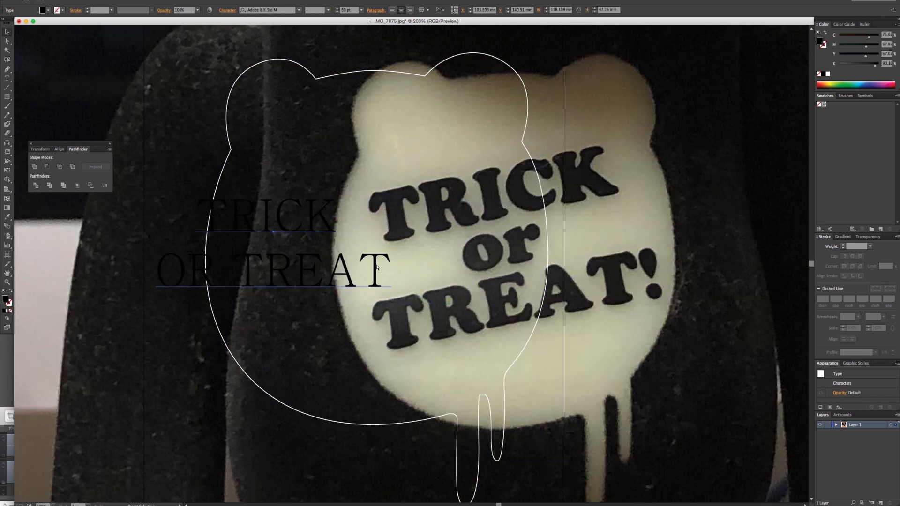
{"action": "key", "text": "super+z"}
{"action": "left_click_drag", "start_coordinate": [297, 261], "coordinate": [383, 136]}
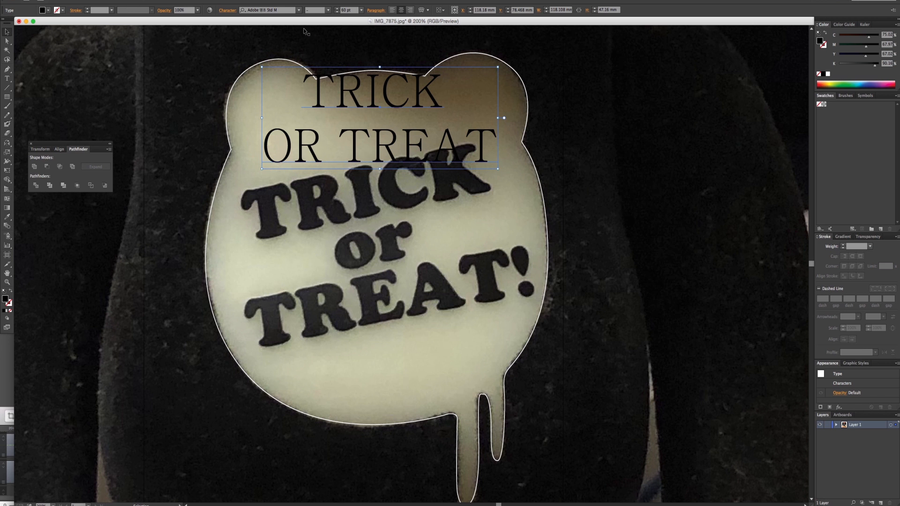
- Set the two-line text's font to Blackoak Std
{"action": "right_click", "coordinate": [348, 109]}
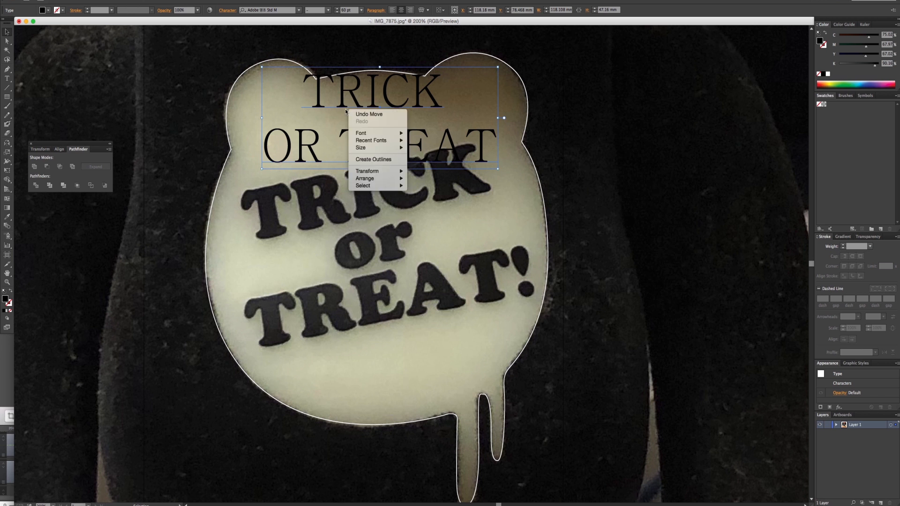
{"action": "left_click", "coordinate": [376, 135]}
{"action": "right_click", "coordinate": [372, 135]}
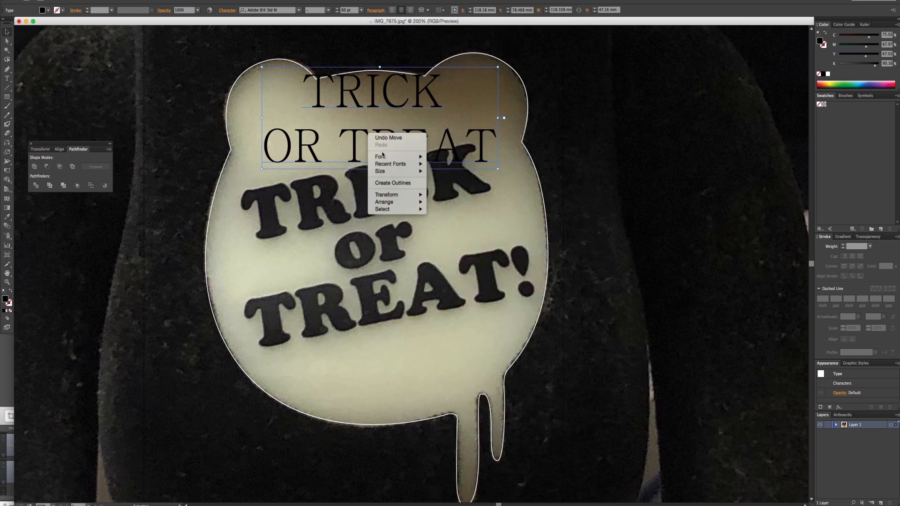
{"action": "mouse_move", "coordinate": [382, 155]}
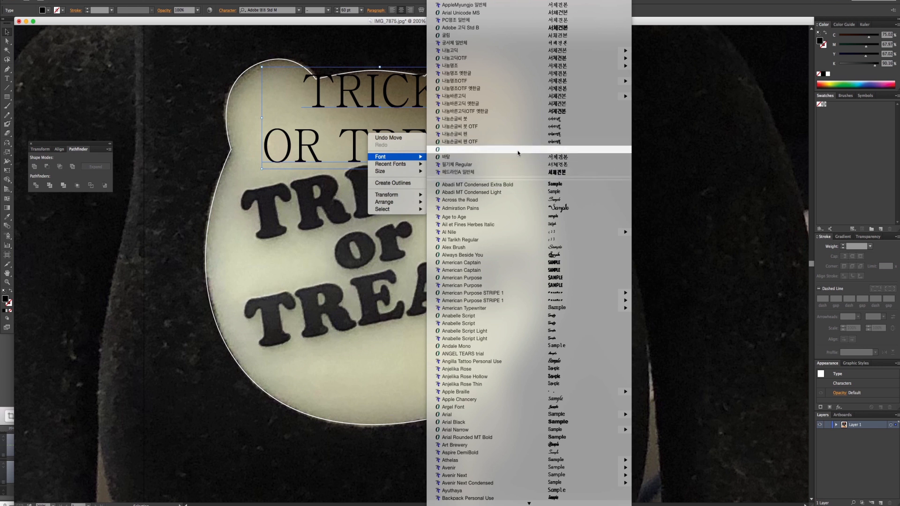
{"action": "scroll", "coordinate": [497, 250], "scroll_direction": "down", "scroll_amount": 10}
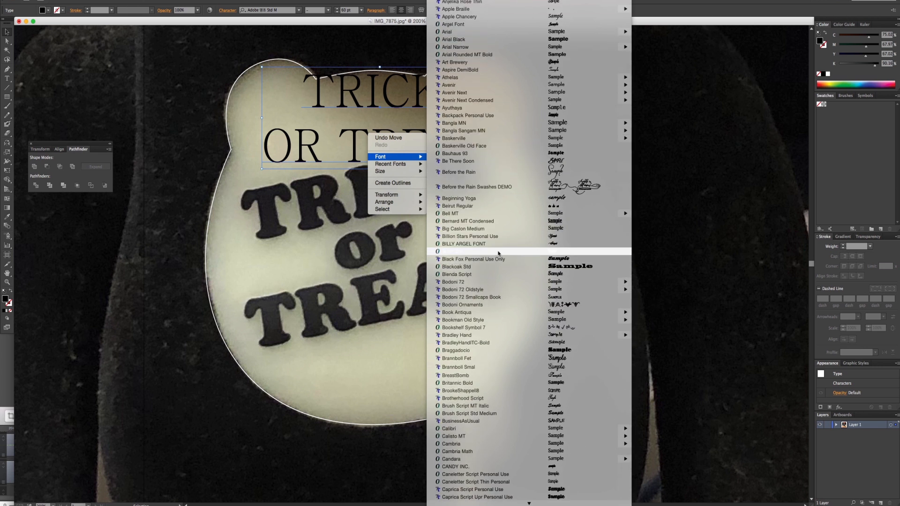
{"action": "mouse_move", "coordinate": [526, 290]}
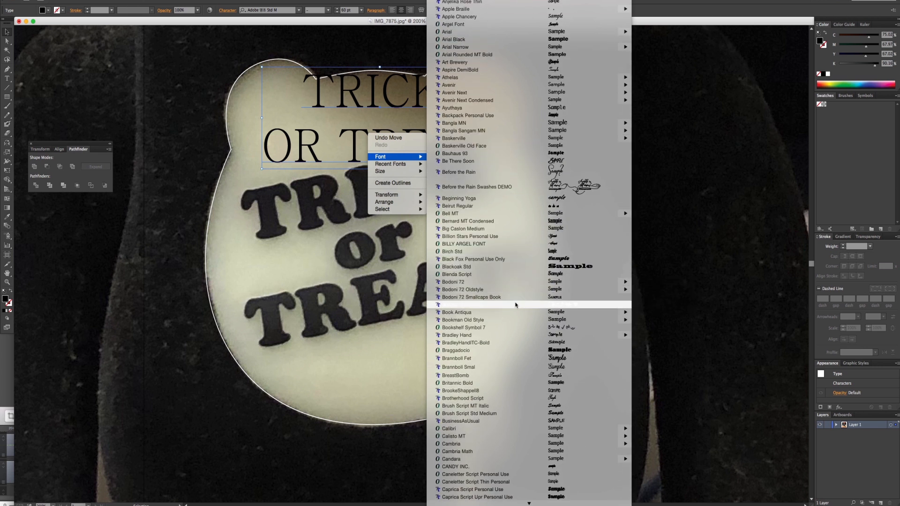
{"action": "left_click", "coordinate": [527, 266]}
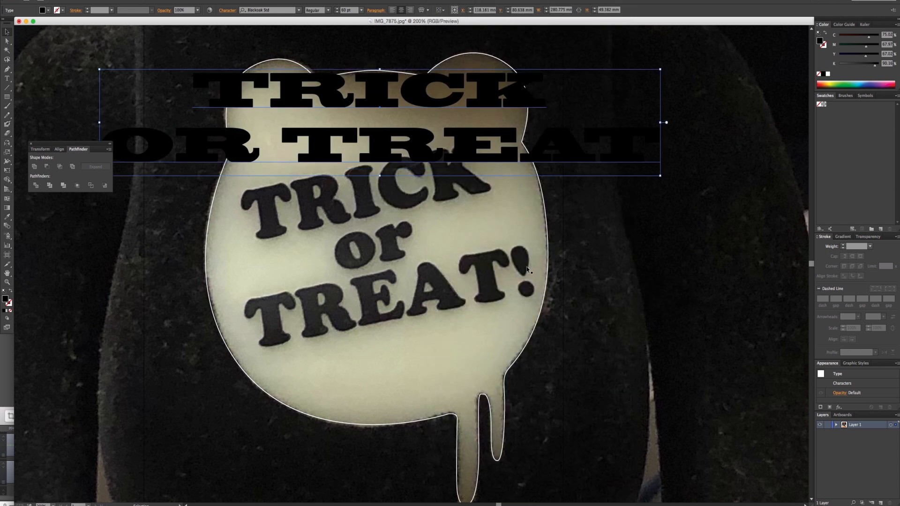
- Step through the font families with the text selected, comparing with the photo's lettering, and settle on Cooper Black
{"action": "left_click", "coordinate": [280, 10]}
{"action": "key", "text": "Down"}
{"action": "key", "text": "Down"}
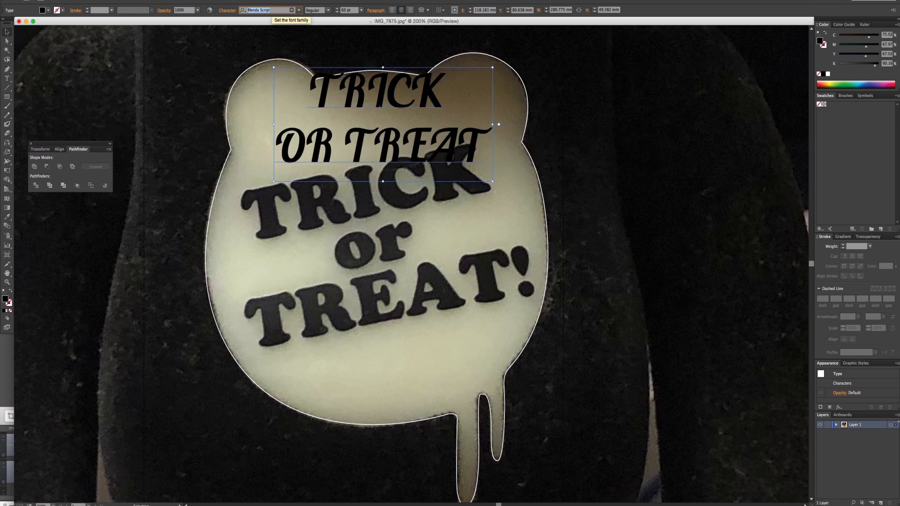
{"action": "key", "text": "Down"}
{"action": "key", "text": "Down"}
{"action": "key", "text": "Down"}
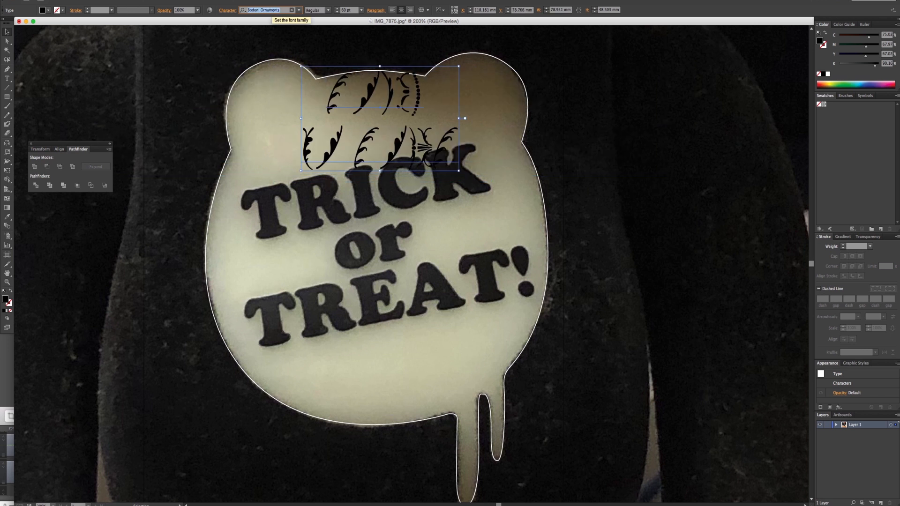
{"action": "key", "text": "Down"}
{"action": "key", "text": "Down"}
{"action": "key", "text": "Down"}
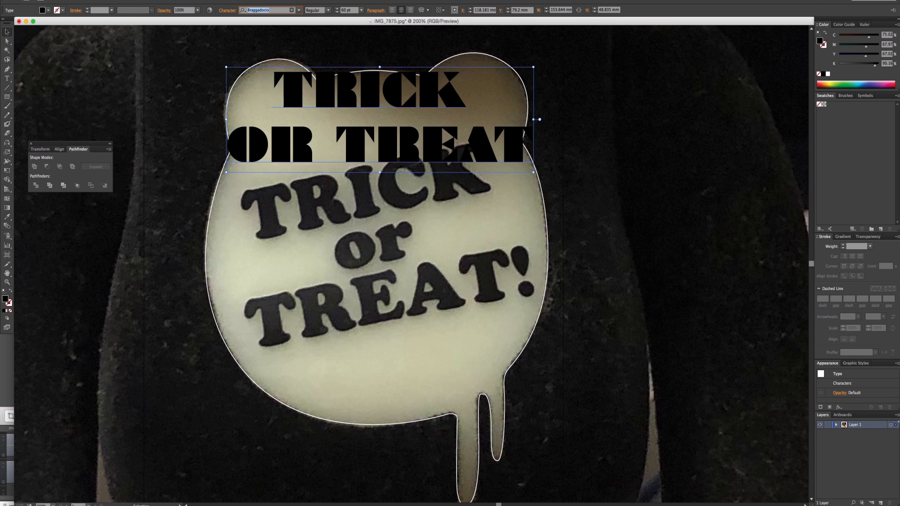
{"action": "key", "text": "Down"}
{"action": "key", "text": "Down"}
{"action": "key", "text": "Down"}
{"action": "key", "text": "Down"}
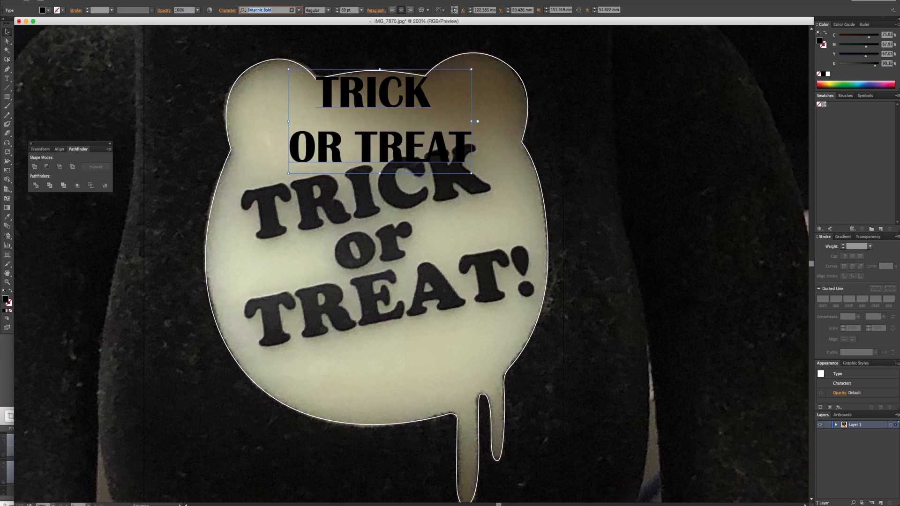
{"action": "key", "text": "Down"}
{"action": "key", "text": "Down"}
{"action": "key", "text": "Down"}
{"action": "key", "text": "Down"}
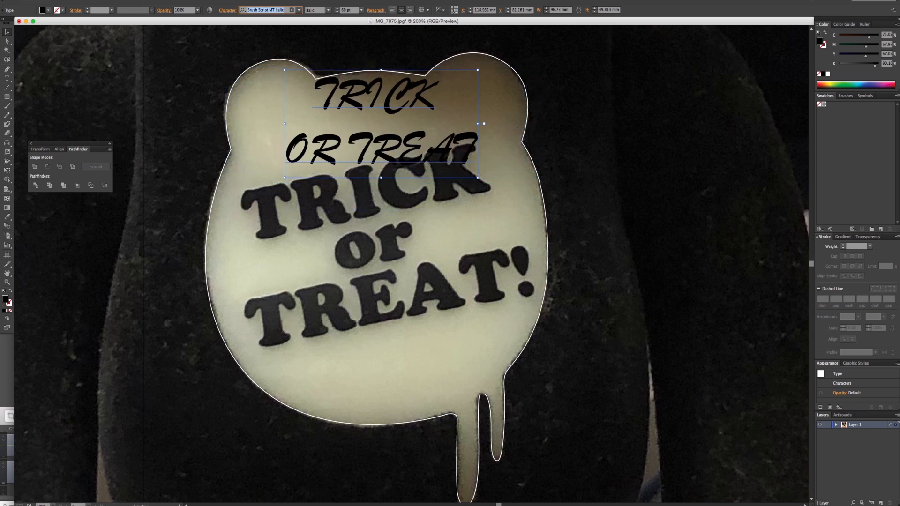
{"action": "key", "text": "Down"}
{"action": "key", "text": "Down"}
{"action": "key", "text": "Down"}
{"action": "key", "text": "Down"}
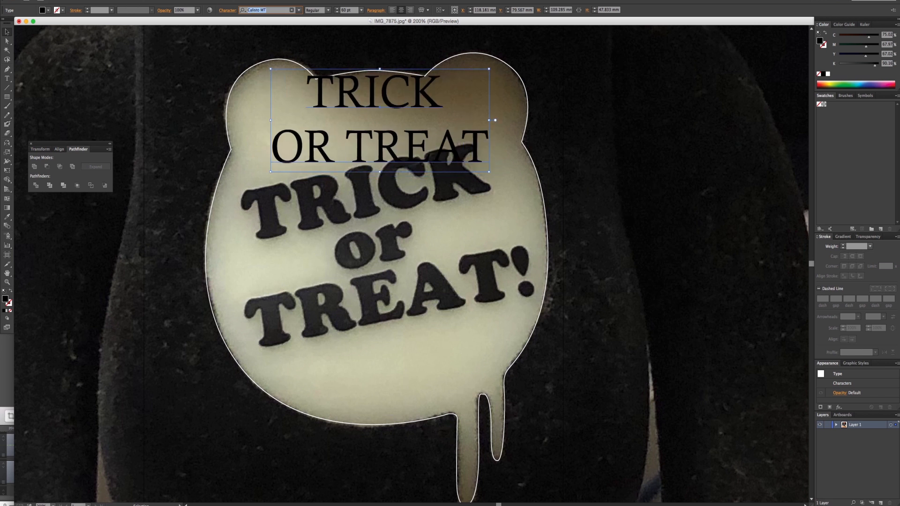
{"action": "key", "text": "Down"}
{"action": "key", "text": "Down"}
{"action": "key", "text": "Down"}
{"action": "key", "text": "Down"}
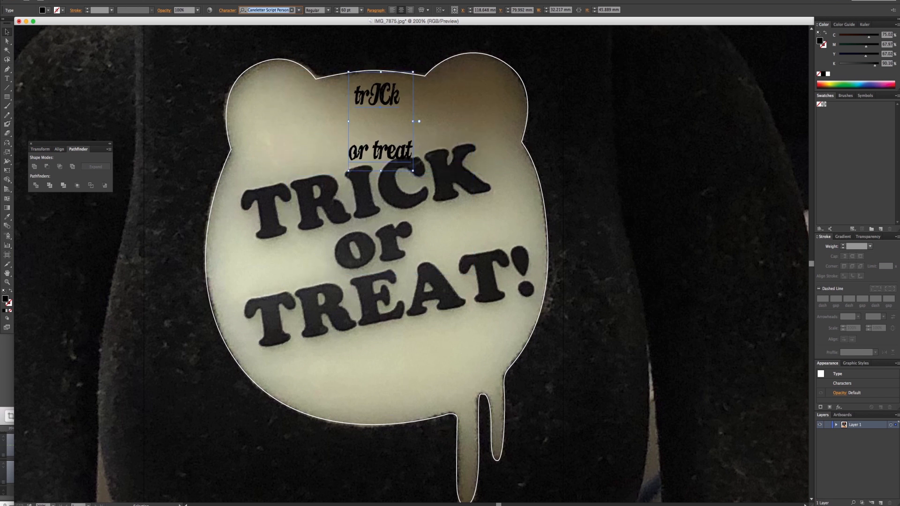
{"action": "key", "text": "Down"}
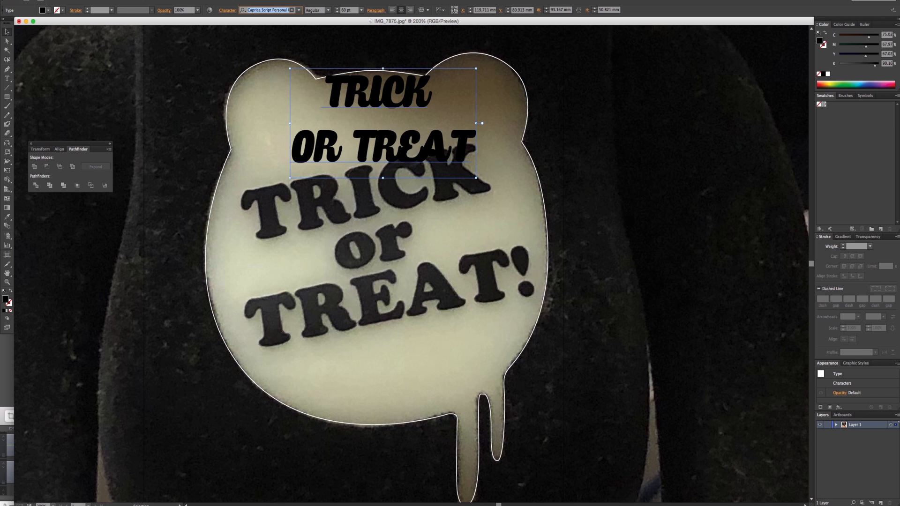
{"action": "key", "text": "Down"}
{"action": "key", "text": "Down"}
{"action": "key", "text": "Down"}
{"action": "key", "text": "Down"}
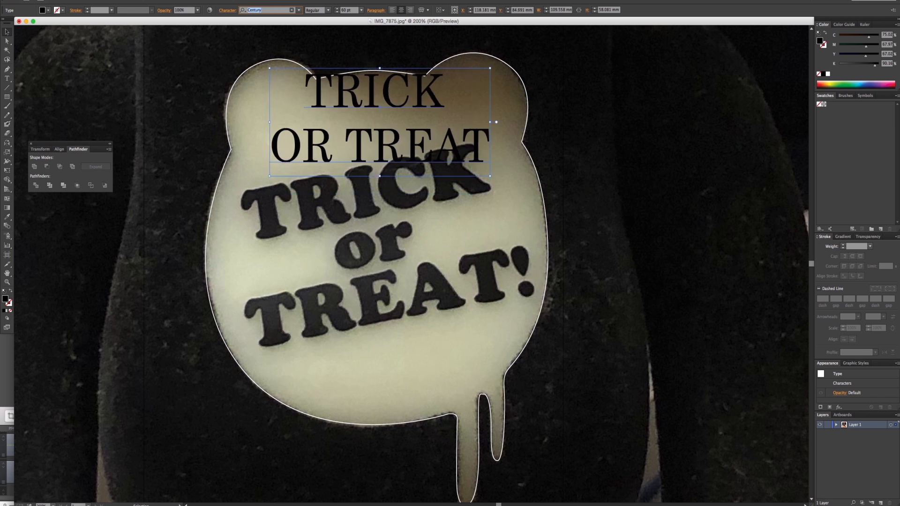
{"action": "key", "text": "Down"}
{"action": "key", "text": "Down"}
{"action": "key", "text": "Down"}
{"action": "key", "text": "Down"}
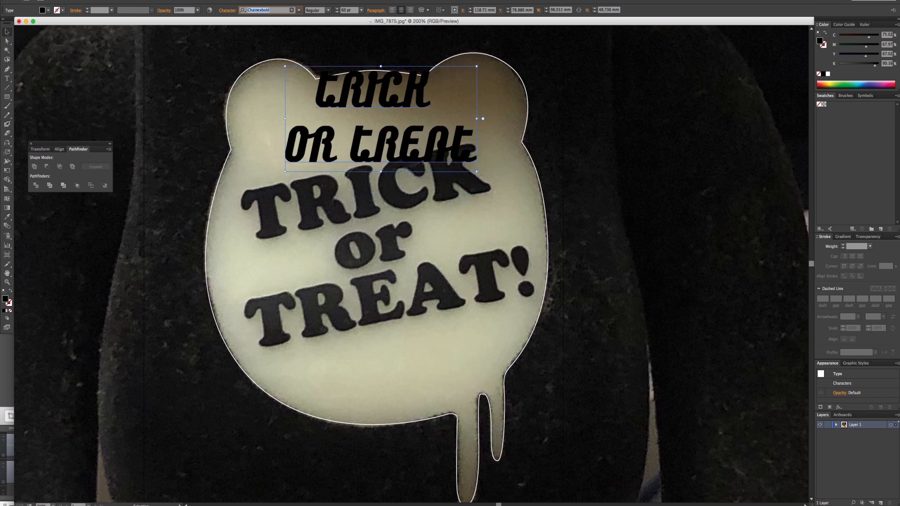
{"action": "key", "text": "Down"}
{"action": "key", "text": "Down"}
{"action": "key", "text": "Down"}
{"action": "key", "text": "Down"}
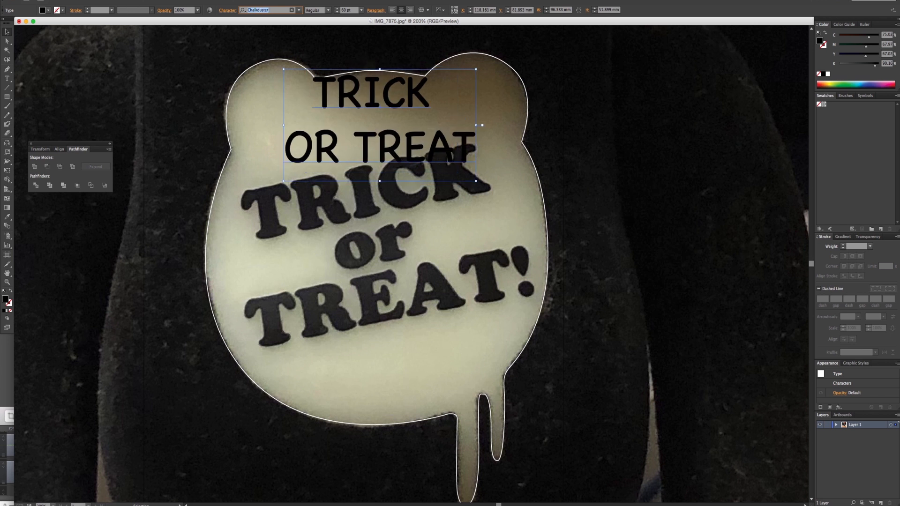
{"action": "key", "text": "Down"}
{"action": "key", "text": "Down"}
{"action": "key", "text": "Down"}
{"action": "key", "text": "Down"}
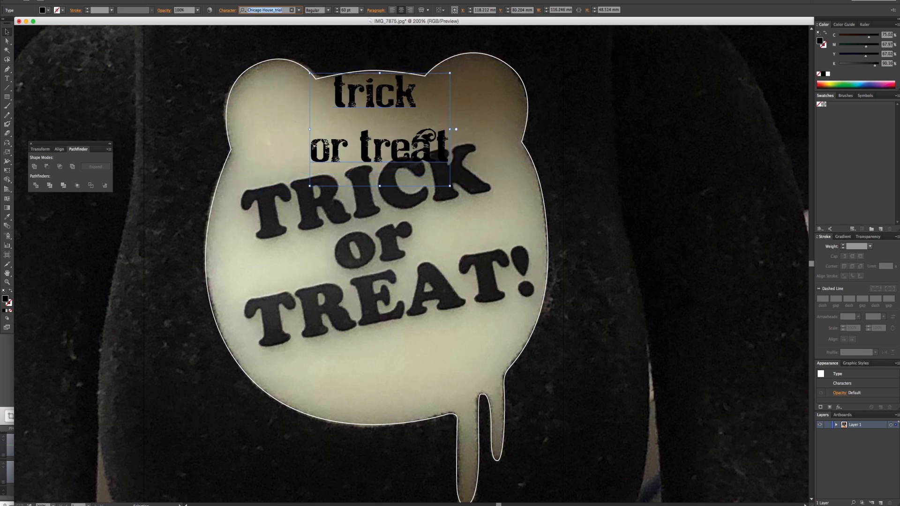
{"action": "key", "text": "Down"}
{"action": "key", "text": "Down"}
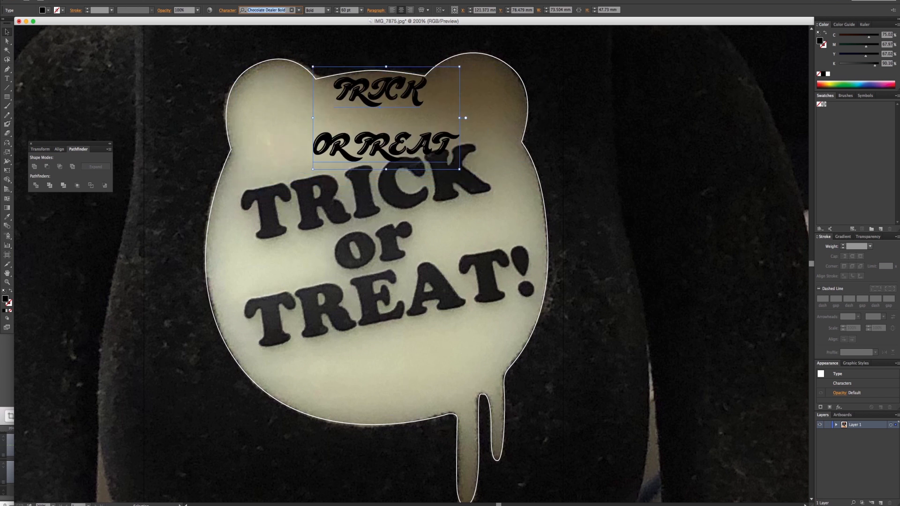
{"action": "key", "text": "Down"}
{"action": "key", "text": "Down"}
{"action": "key", "text": "Down"}
{"action": "key", "text": "Down"}
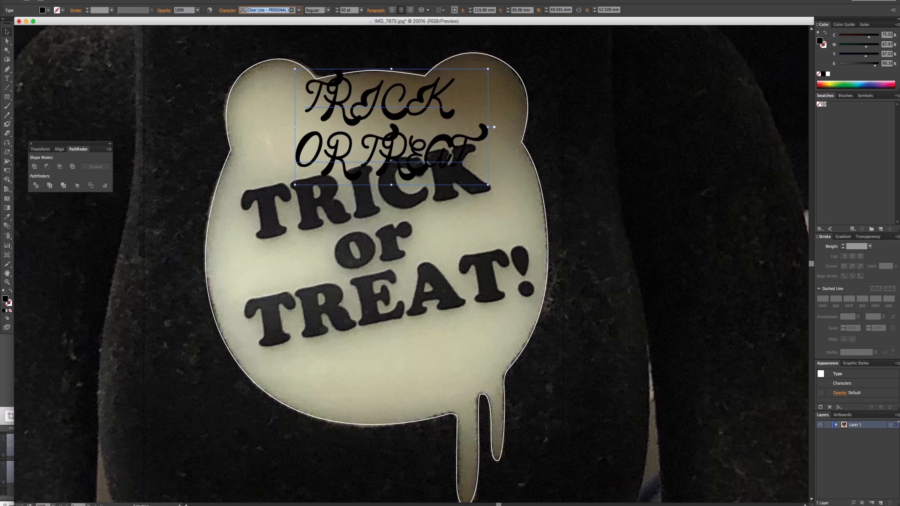
{"action": "key", "text": "Down"}
{"action": "key", "text": "Down"}
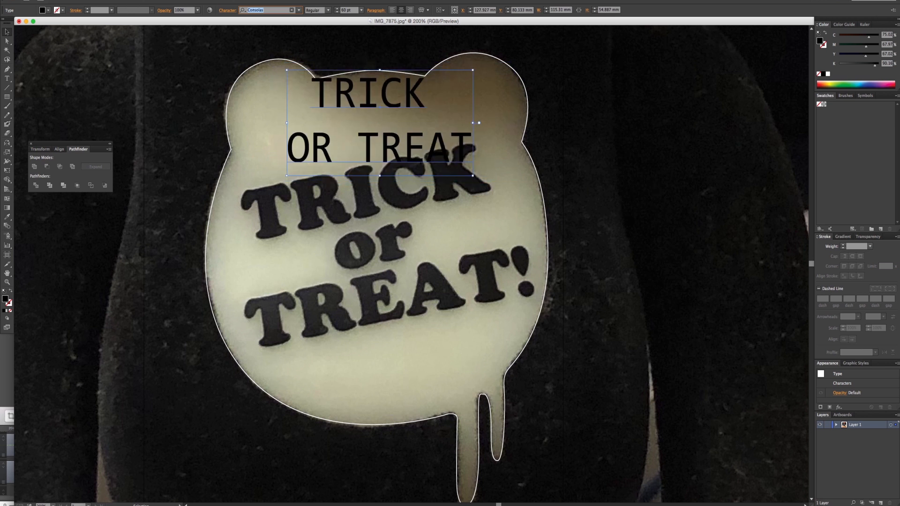
{"action": "key", "text": "Down"}
{"action": "key", "text": "Up"}
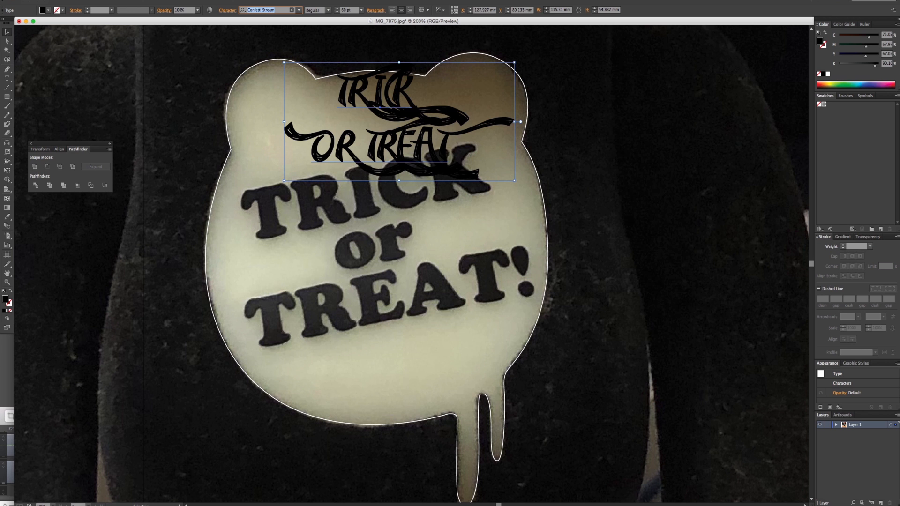
{"action": "key", "text": "Down"}
{"action": "key", "text": "Down"}
{"action": "key", "text": "Down"}
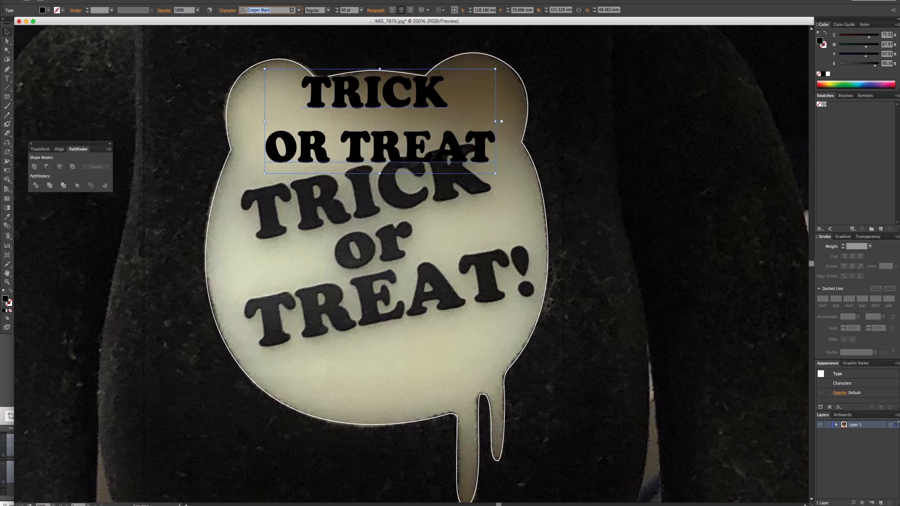
{"action": "key", "text": "Down"}
{"action": "key", "text": "Up"}
- Move the Cooper Black text over the photo's printed TRICK lettering, undoing the trial transform made from its corner
{"action": "left_click_drag", "start_coordinate": [384, 146], "coordinate": [374, 331]}
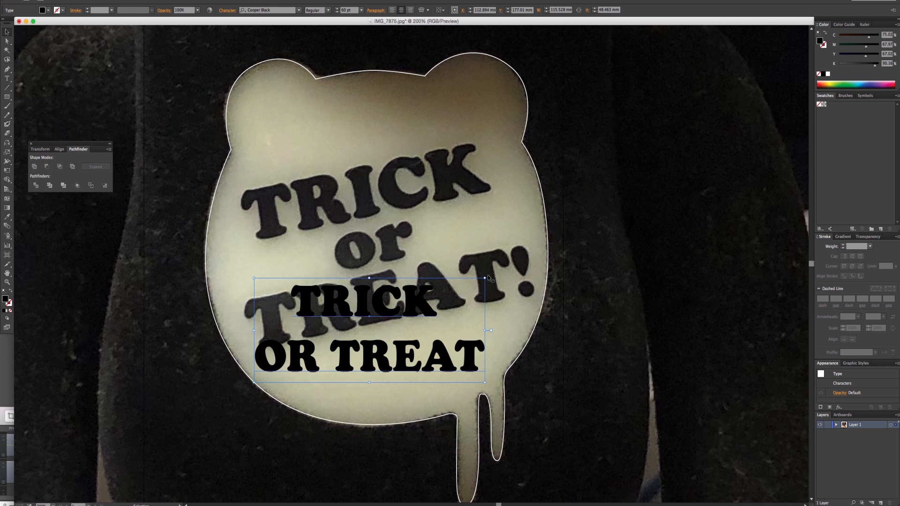
{"action": "left_click_drag", "start_coordinate": [488, 278], "coordinate": [475, 261]}
{"action": "key", "text": "super+z"}
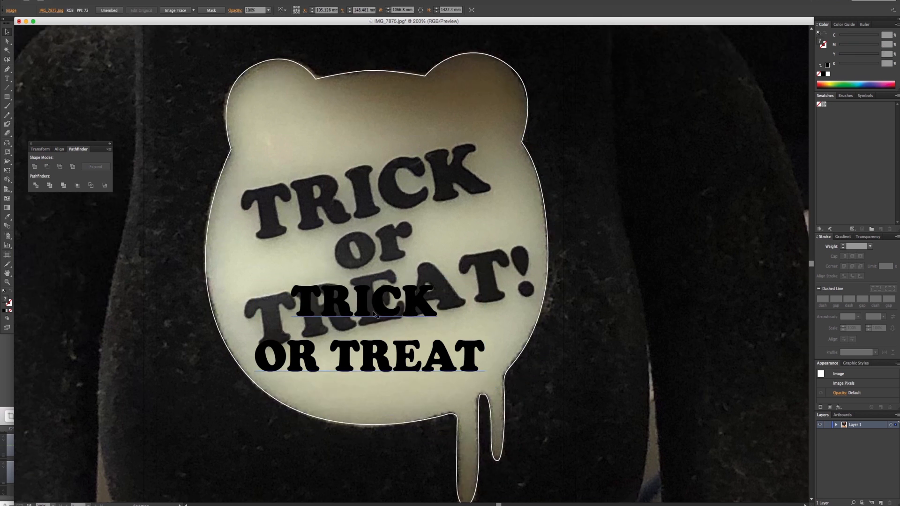
{"action": "left_click_drag", "start_coordinate": [373, 314], "coordinate": [390, 164]}
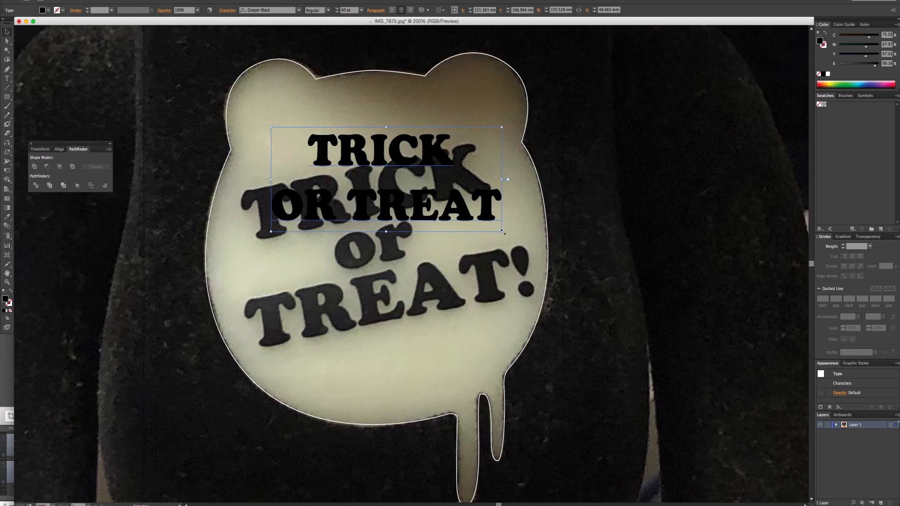
- Enlarge the two-line text over the emblem and replace the word OR with lowercase "or"
{"action": "left_click_drag", "start_coordinate": [501, 231], "coordinate": [544, 251], "text": "alt+shift"}
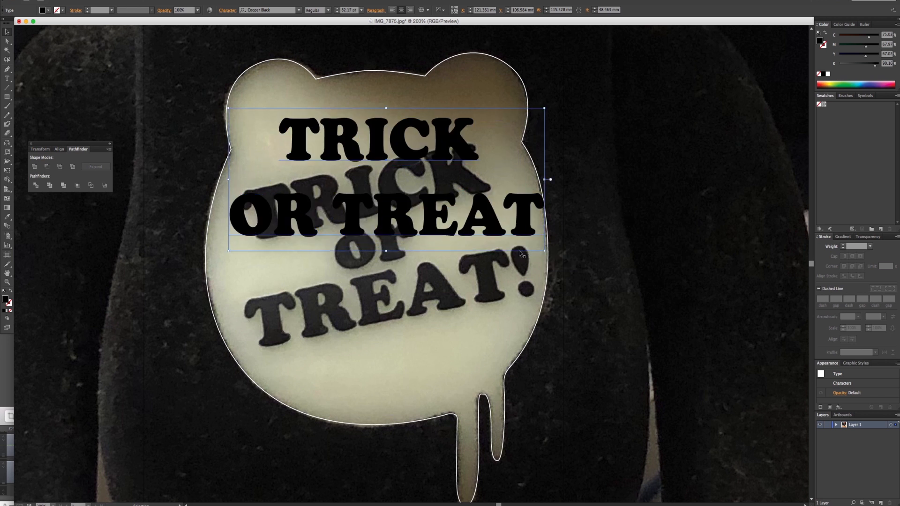
{"action": "double_click", "coordinate": [333, 204]}
{"action": "left_click_drag", "start_coordinate": [319, 208], "coordinate": [220, 210]}
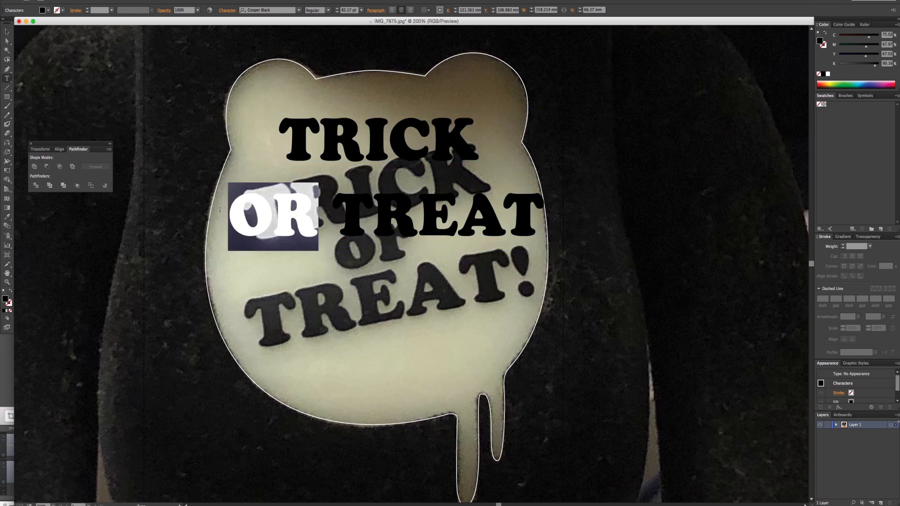
{"action": "type", "text": "ort"}
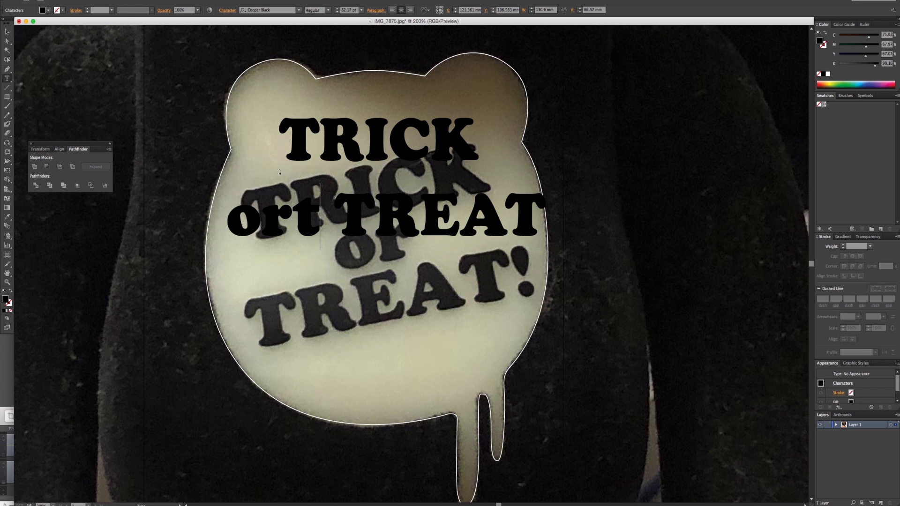
{"action": "key", "text": "BackSpace"}
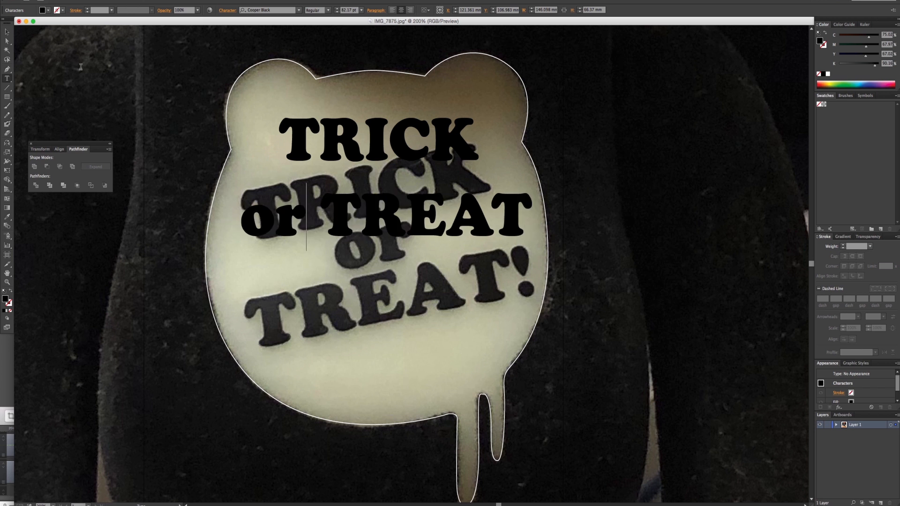
- Break the line before TREAT so the lettering runs over three lines
{"action": "left_click", "coordinate": [7, 32]}
{"action": "left_click", "coordinate": [327, 216]}
{"action": "key", "text": "Return"}
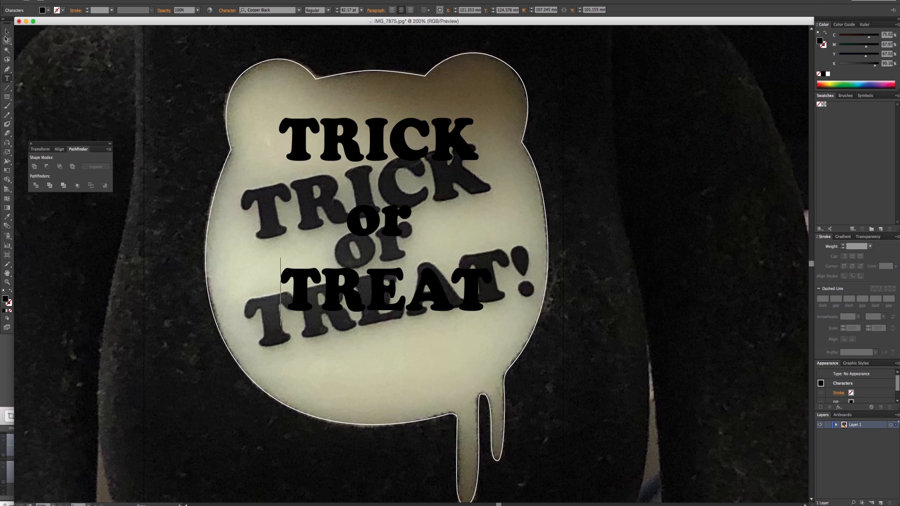
{"action": "left_click", "coordinate": [7, 32]}
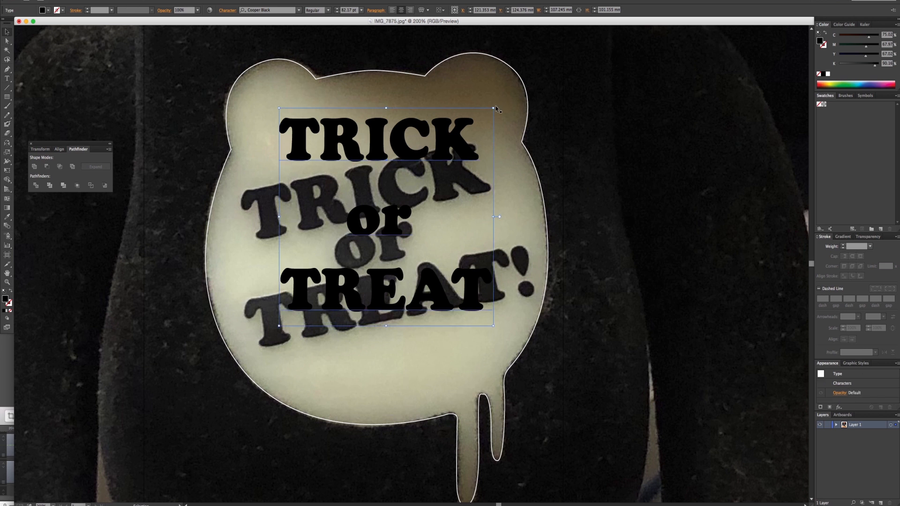
- Tilt the three-line text to lie over the photo's slanted lettering and tighten its leading to 73 pt
{"action": "left_click_drag", "start_coordinate": [496, 105], "coordinate": [474, 87]}
{"action": "left_click_drag", "start_coordinate": [417, 143], "coordinate": [412, 191]}
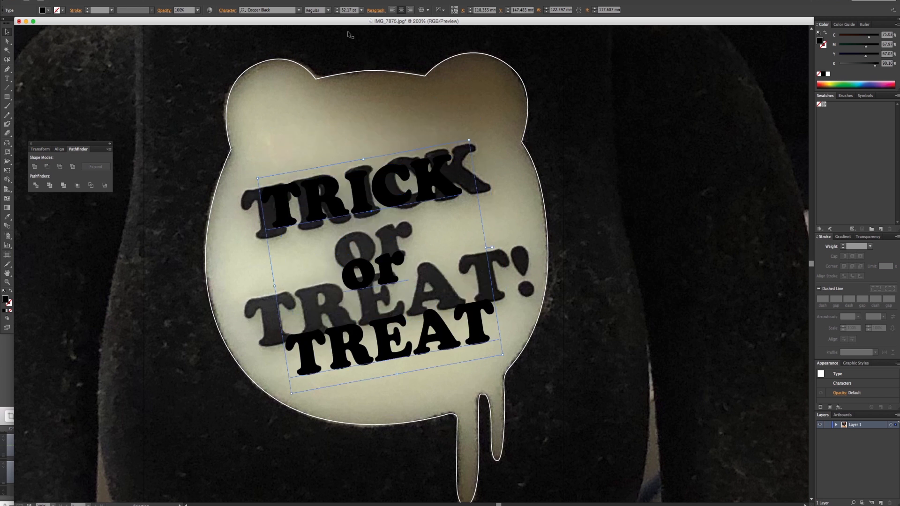
{"action": "left_click", "coordinate": [227, 10]}
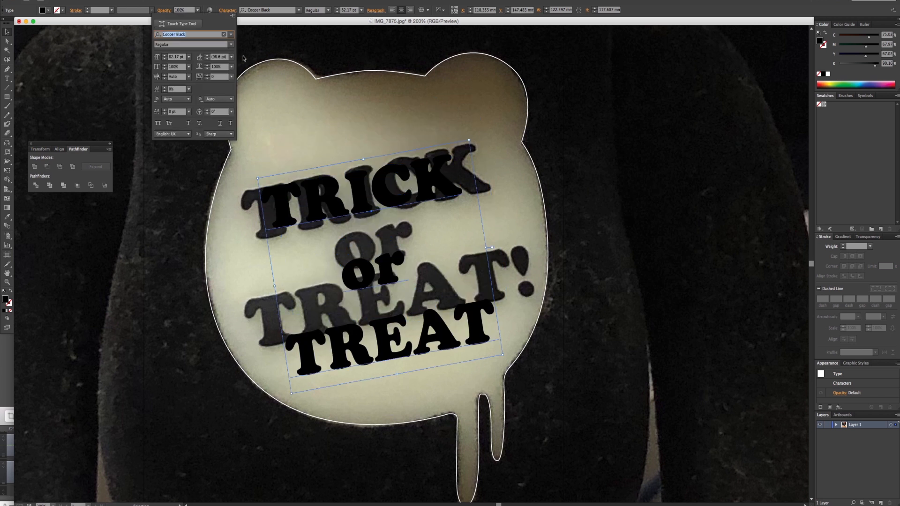
{"action": "scroll", "coordinate": [217, 57], "scroll_direction": "down", "scroll_amount": 20}
{"action": "scroll", "coordinate": [217, 57], "scroll_direction": "up", "scroll_amount": 20}
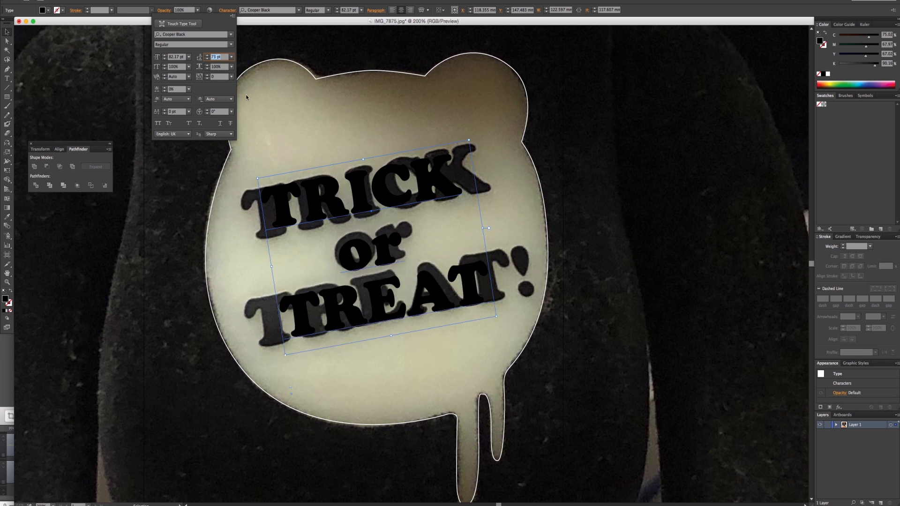
- Set the lettering's font size to 104 pt and shift it slightly to match the printed words
{"action": "left_click", "coordinate": [178, 57]}
{"action": "scroll", "coordinate": [177, 57], "scroll_direction": "up", "scroll_amount": 19}
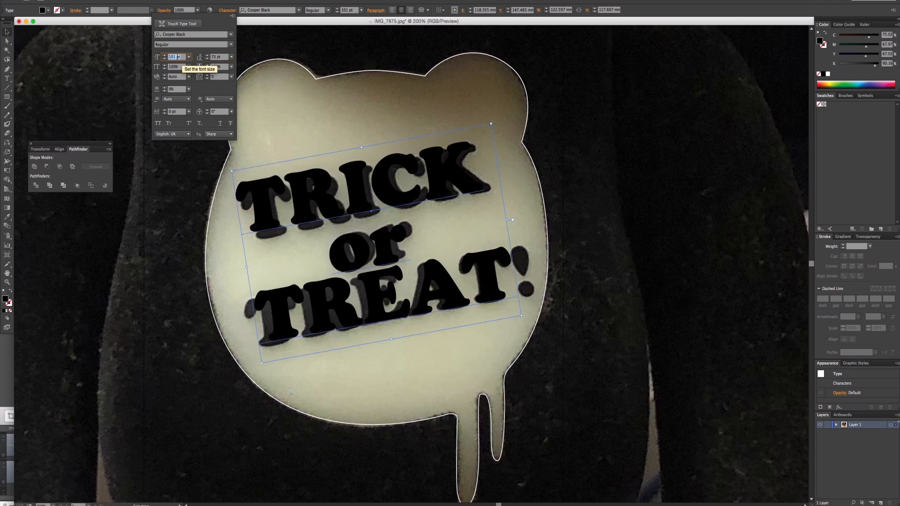
{"action": "scroll", "coordinate": [178, 57], "scroll_direction": "up", "scroll_amount": 3}
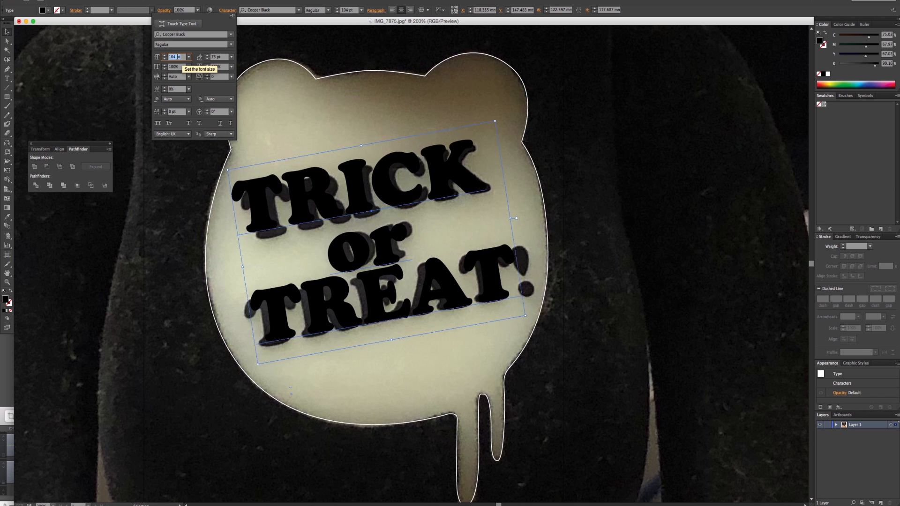
{"action": "left_click", "coordinate": [350, 217]}
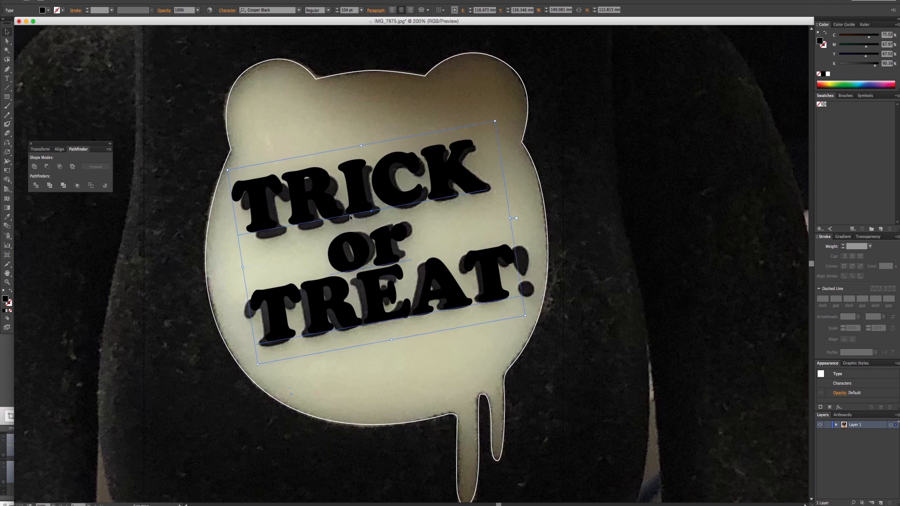
{"action": "left_click_drag", "start_coordinate": [350, 217], "coordinate": [352, 219]}
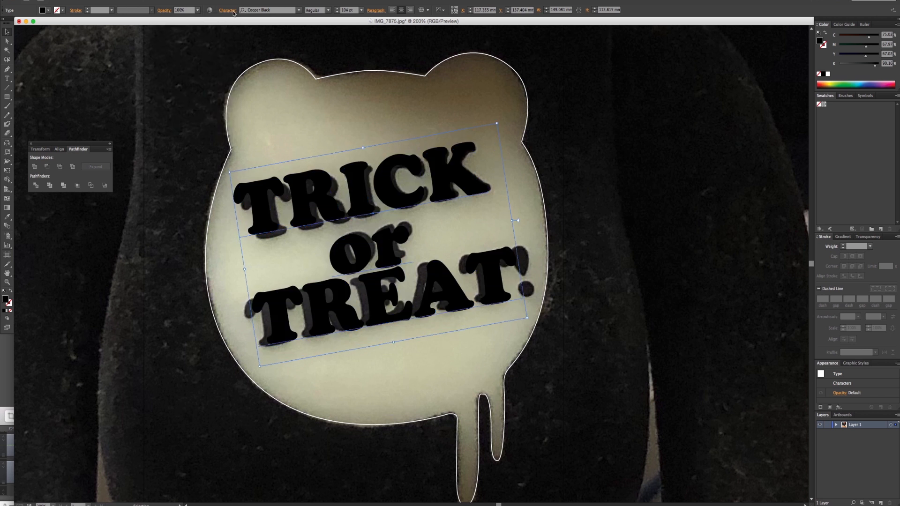
- Tighten the lettering's tracking to -14 and nudge the text slightly to the left over the print
{"action": "left_click", "coordinate": [233, 12]}
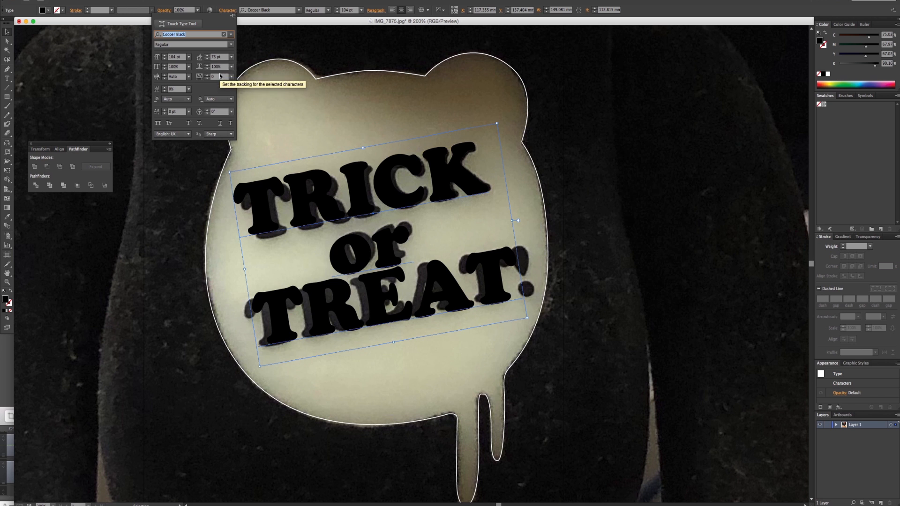
{"action": "left_click", "coordinate": [220, 76]}
{"action": "type", "text": "-18"}
{"action": "key", "text": "Return"}
{"action": "key", "text": "Up"}
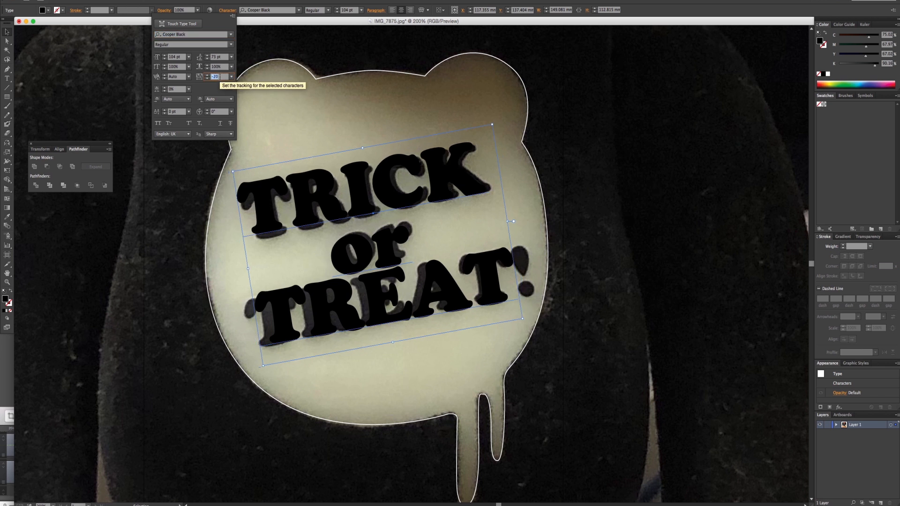
{"action": "key", "text": "Up"}
{"action": "key", "text": "Up"}
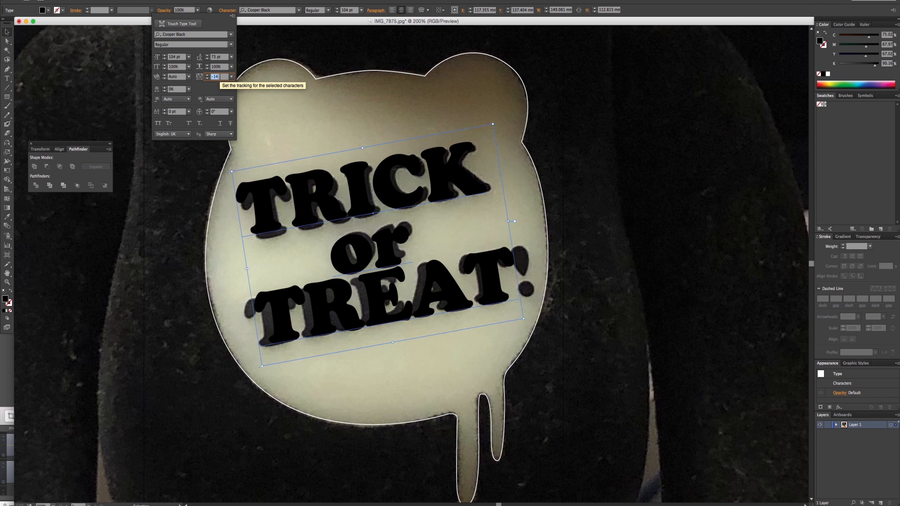
{"action": "left_click", "coordinate": [422, 265]}
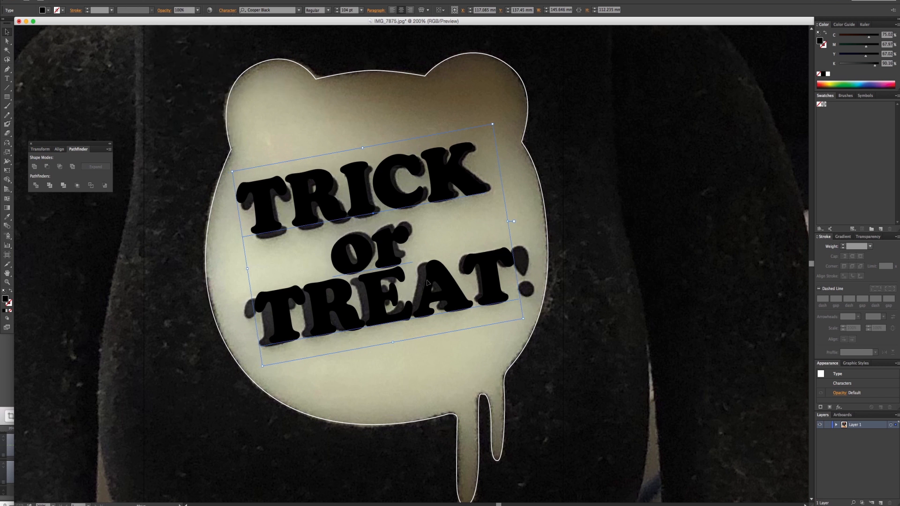
{"action": "left_click_drag", "start_coordinate": [427, 283], "coordinate": [425, 283]}
- Add an exclamation mark after TREAT and nudge the text right and up onto the photo's lettering
{"action": "double_click", "coordinate": [488, 281]}
{"action": "left_click", "coordinate": [533, 280]}
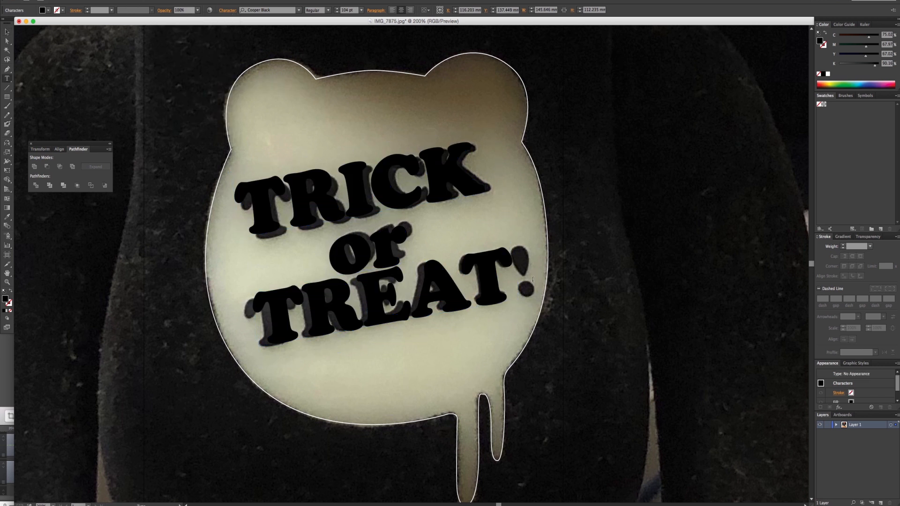
{"action": "type", "text": "!"}
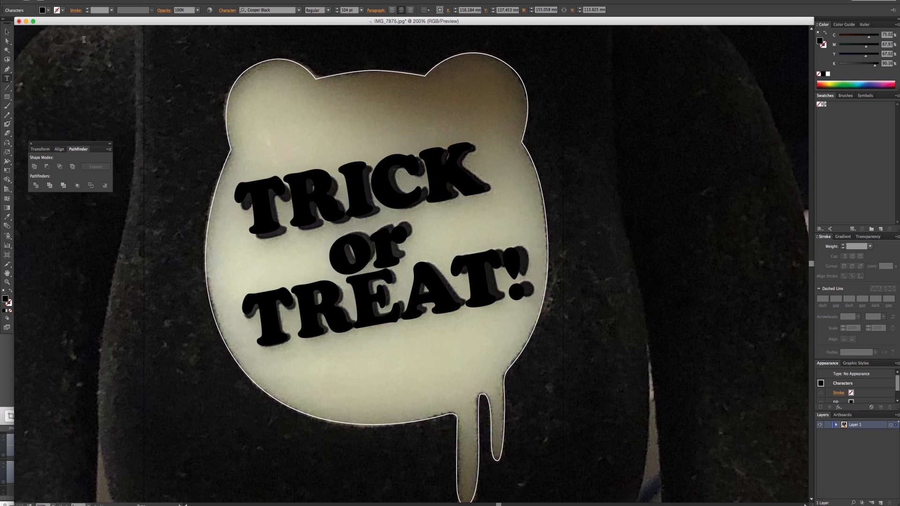
{"action": "left_click", "coordinate": [7, 41]}
{"action": "key", "text": "Right"}
{"action": "key", "text": "Right"}
{"action": "key", "text": "Right"}
{"action": "key", "text": "Right"}
{"action": "key", "text": "Right"}
{"action": "key", "text": "Up"}
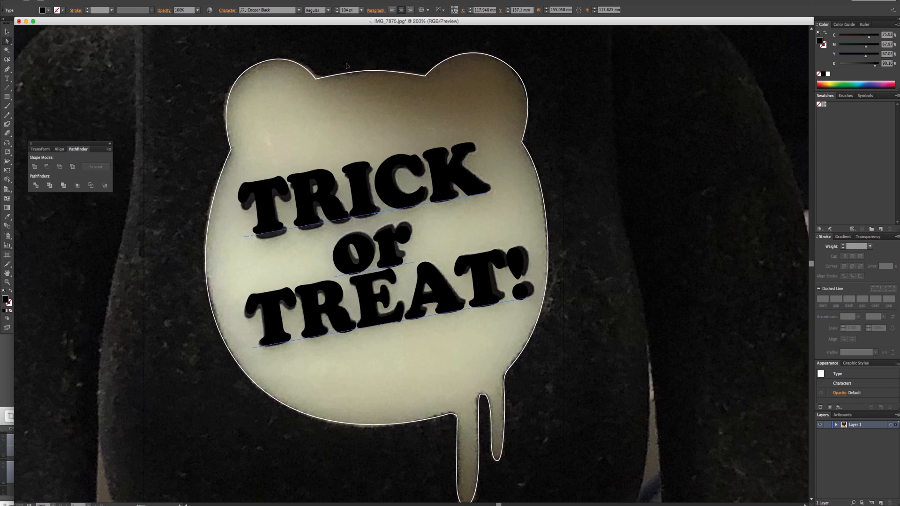
{"action": "left_click_drag", "start_coordinate": [347, 65], "coordinate": [359, 81]}
{"action": "key", "text": "super+z"}
{"action": "key", "text": "b"}
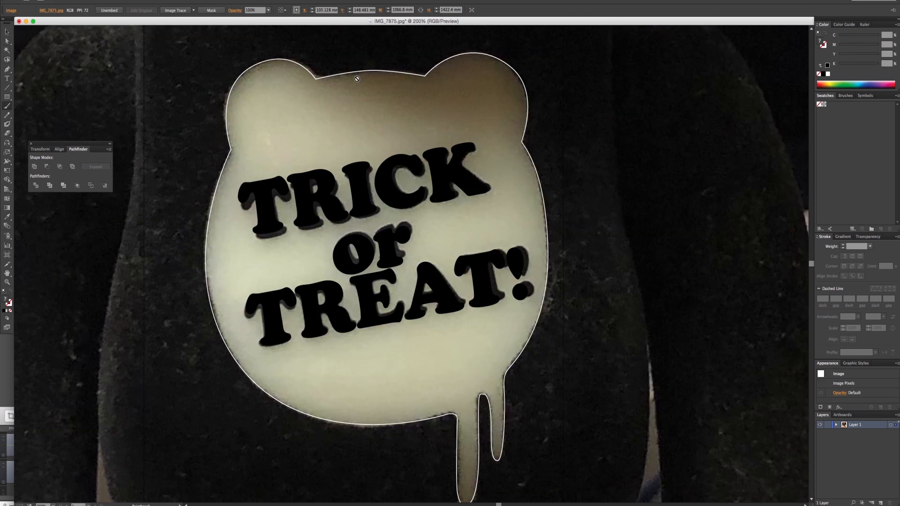
- Fill the bear-head outline with the cream colour sampled from the photo's emblem
{"action": "key", "text": "v"}
{"action": "left_click", "coordinate": [314, 76]}
{"action": "key", "text": "i"}
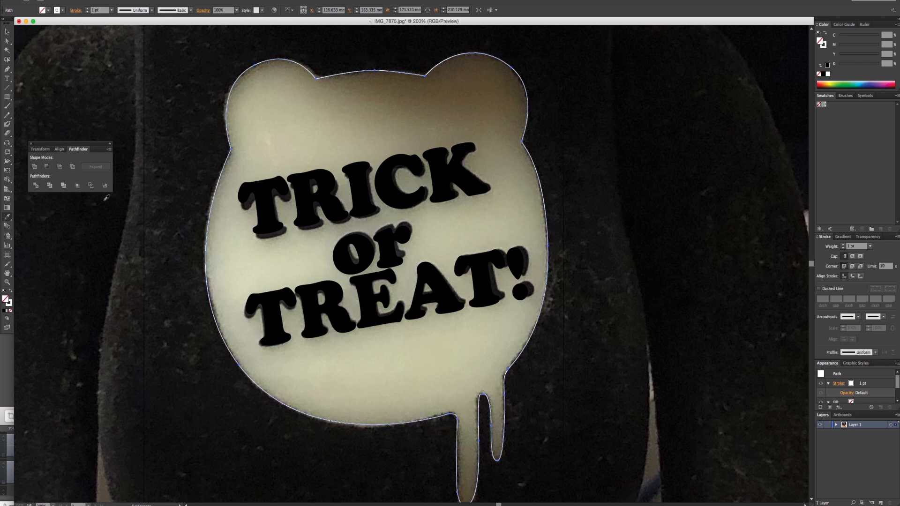
{"action": "left_click", "coordinate": [265, 148]}
{"action": "left_click", "coordinate": [453, 236], "text": "alt+super"}
{"action": "left_click", "coordinate": [452, 236], "text": "alt+super"}
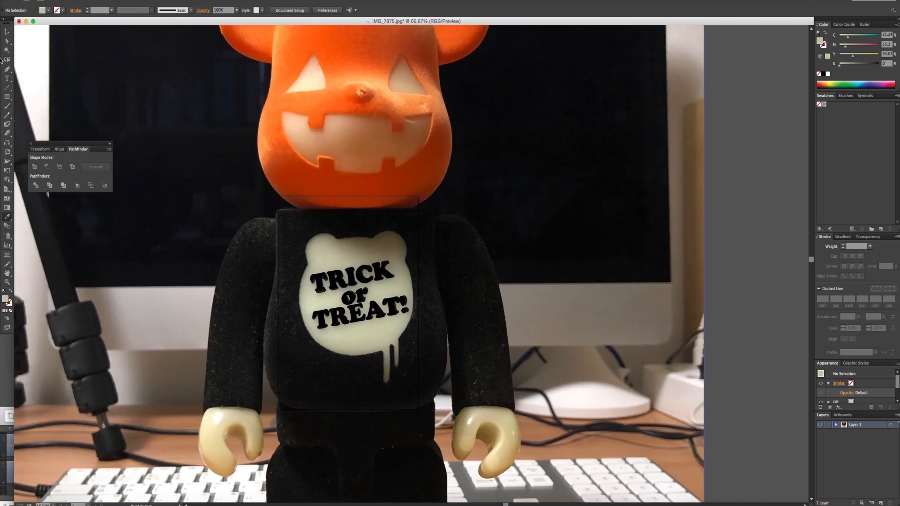
- Delete the reference photo and move the emblem with its lettering onto the artboard
{"action": "key", "text": "v"}
{"action": "left_click_drag", "start_coordinate": [586, 238], "coordinate": [585, 237]}
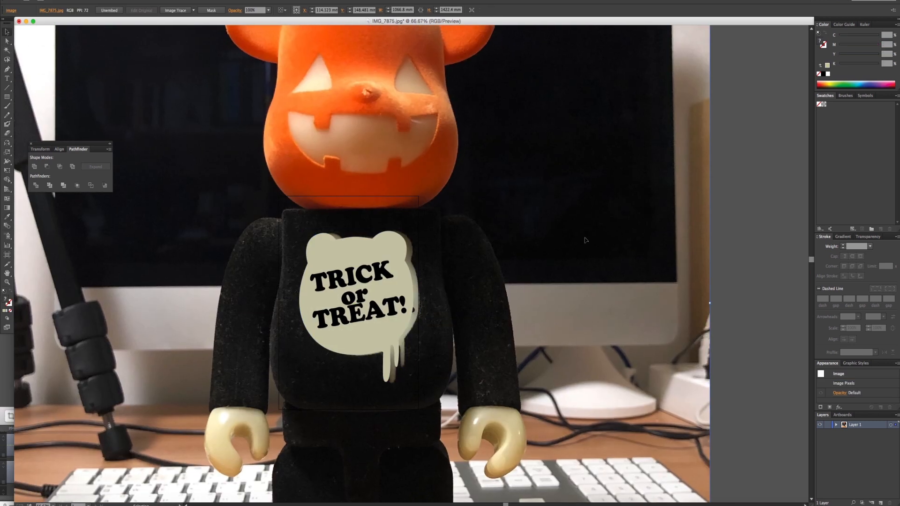
{"action": "key", "text": "Delete"}
{"action": "left_click_drag", "start_coordinate": [470, 280], "coordinate": [517, 265]}
{"action": "left_click_drag", "start_coordinate": [307, 194], "coordinate": [496, 355]}
{"action": "left_click_drag", "start_coordinate": [425, 306], "coordinate": [419, 317]}
- Nudge the lettering slightly right on the emblem and shift the whole design a little left on the artboard
{"action": "left_click", "coordinate": [435, 304]}
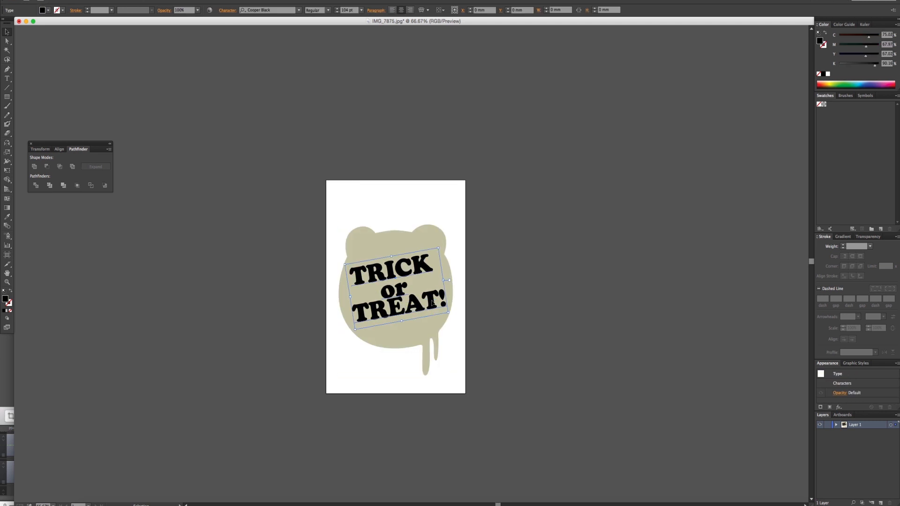
{"action": "key", "text": "Right"}
{"action": "key", "text": "Right"}
{"action": "key", "text": "Right"}
{"action": "key", "text": "Right"}
{"action": "left_click_drag", "start_coordinate": [491, 328], "coordinate": [263, 175]}
{"action": "left_click_drag", "start_coordinate": [399, 297], "coordinate": [397, 297]}
{"action": "left_click", "coordinate": [488, 272]}
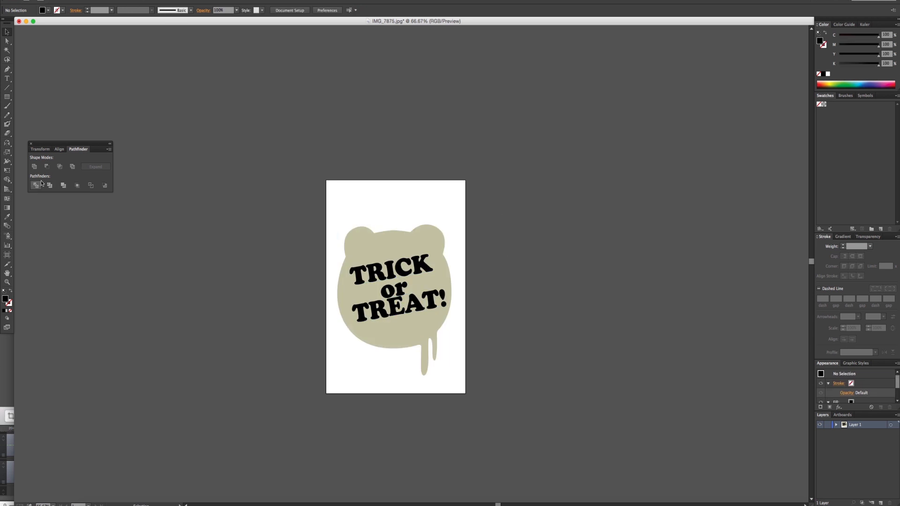
- Shorten the artboard by bringing its upper and lower edges close to the emblem's ears and drips
{"action": "left_click", "coordinate": [7, 254]}
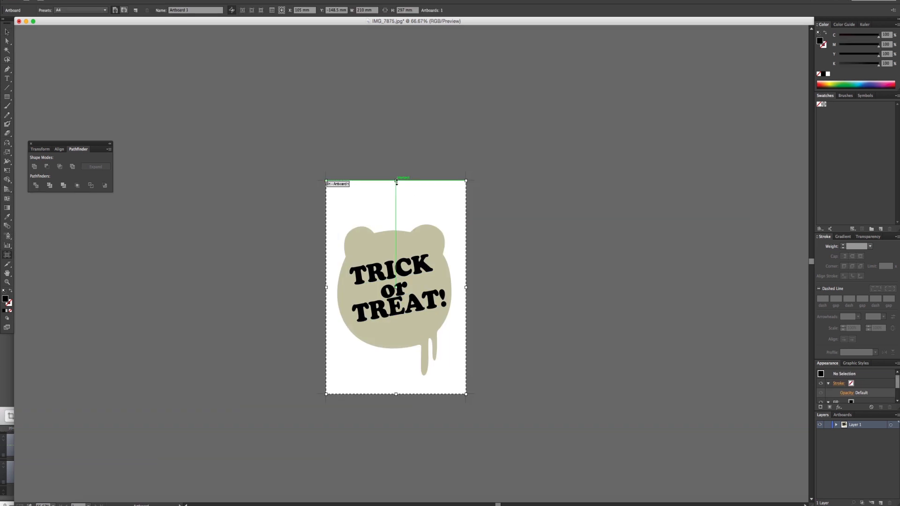
{"action": "left_click_drag", "start_coordinate": [396, 181], "coordinate": [397, 216]}
{"action": "left_click_drag", "start_coordinate": [397, 394], "coordinate": [397, 378]}
{"action": "left_click", "coordinate": [8, 31]}
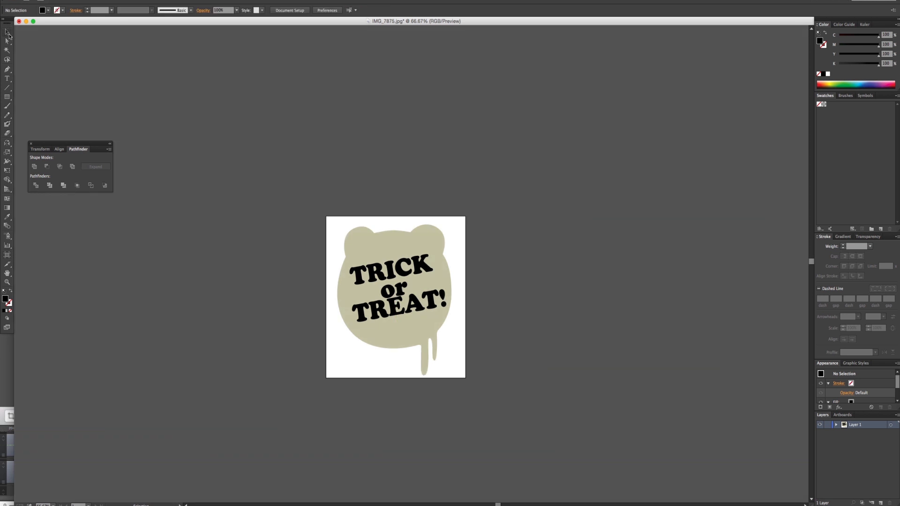
- Save the artwork as an Adobe Illustrator file named chest logo.ai with the default options
{"action": "key", "text": "super+shift+s"}
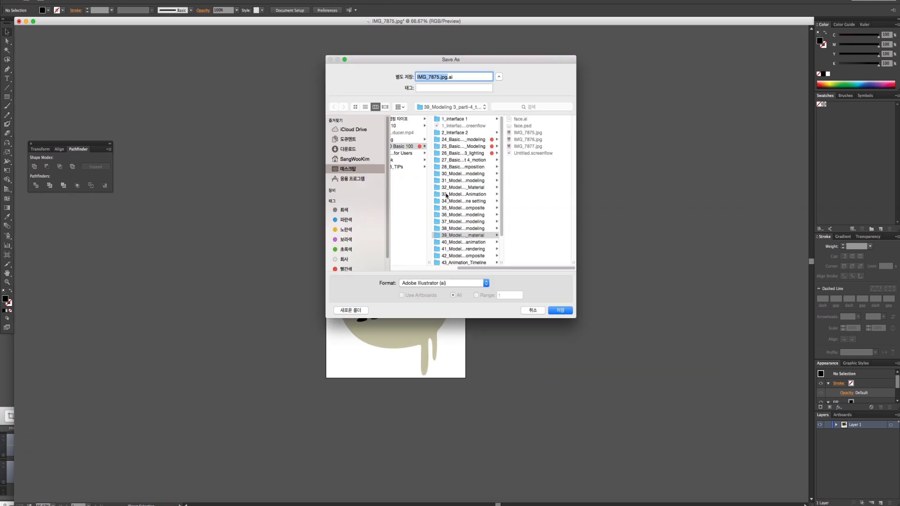
{"action": "type", "text": "body"}
{"action": "type", "text": "go"}
{"action": "key", "text": "Return"}
{"action": "key", "text": "Return"}
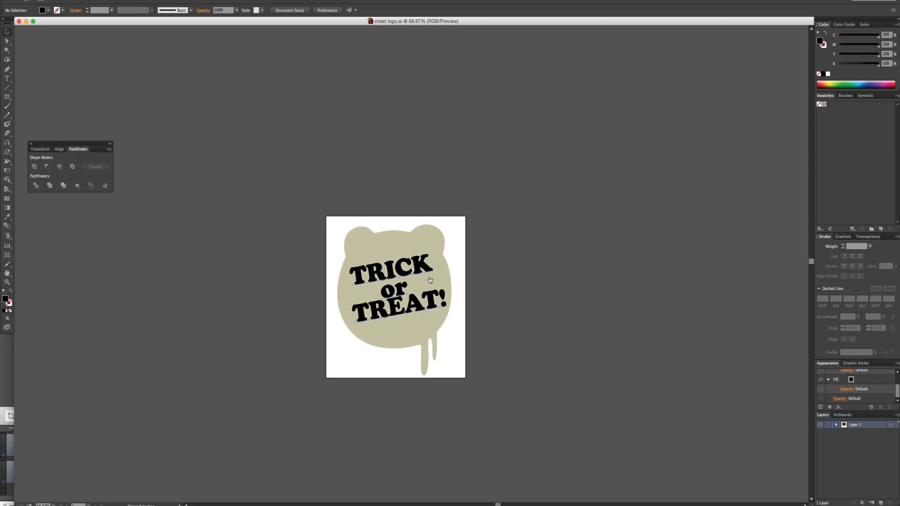
- Switch to Photoshop and open chest logo.ai, importing its page at 300 pixels/inch with the default settings
{"action": "key", "text": "super+Tab"}
{"action": "key", "text": "super+Tab"}
{"action": "key", "text": "super+Tab"}
{"action": "key", "text": "super+Tab"}
{"action": "key", "text": "super+Tab"}
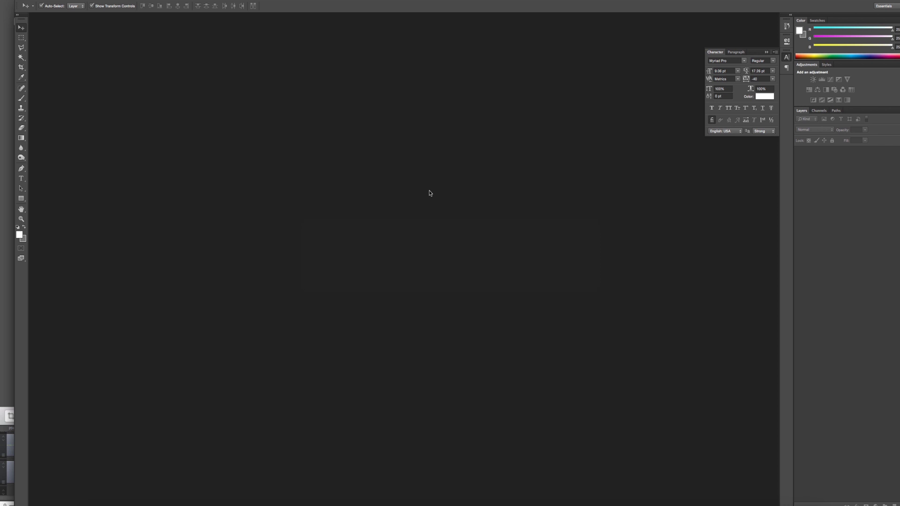
{"action": "key", "text": "super+o"}
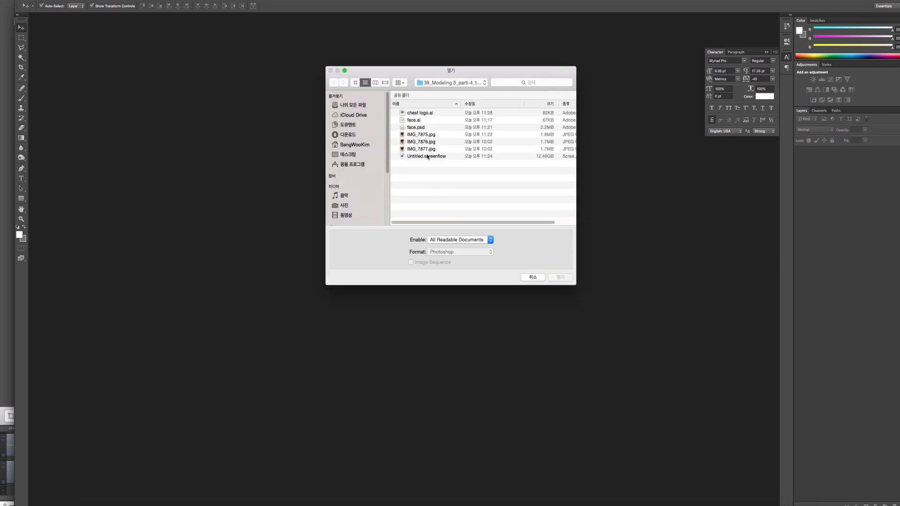
{"action": "double_click", "coordinate": [425, 114]}
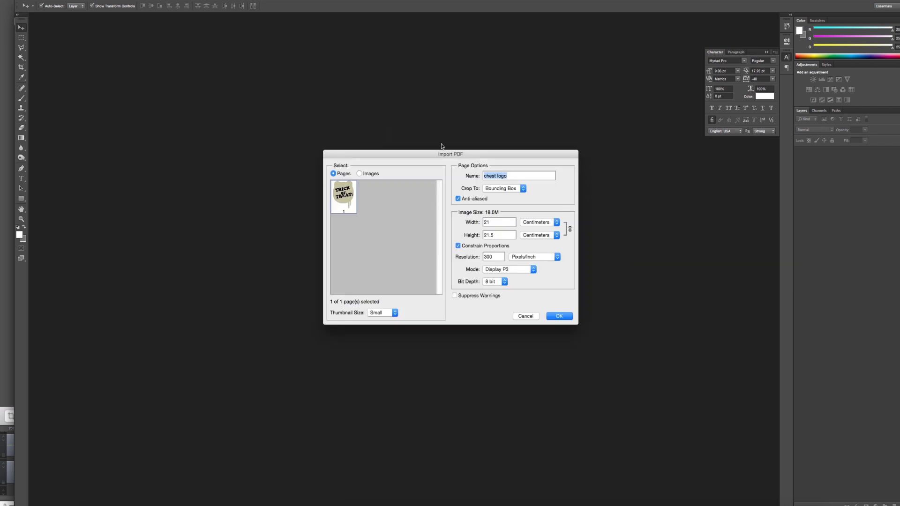
{"action": "left_click", "coordinate": [552, 316]}
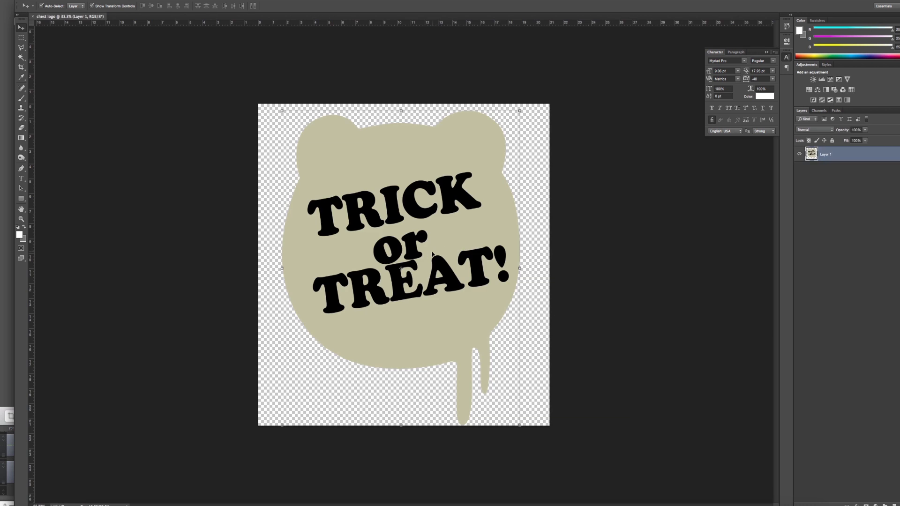
- Save the imported emblem as chest logo.psd in Photoshop format with layers and close the document
{"action": "key", "text": "super+Tab"}
{"action": "left_click", "coordinate": [600, 179]}
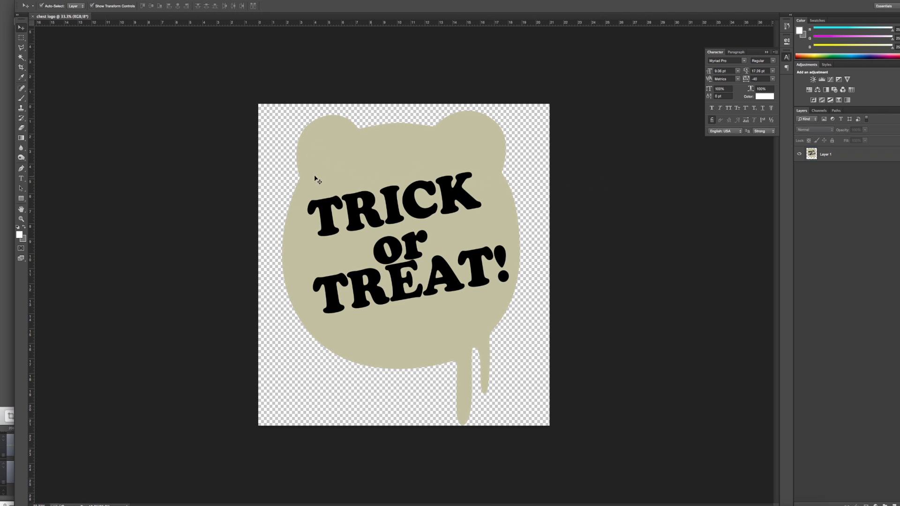
{"action": "key", "text": "super+shift+s"}
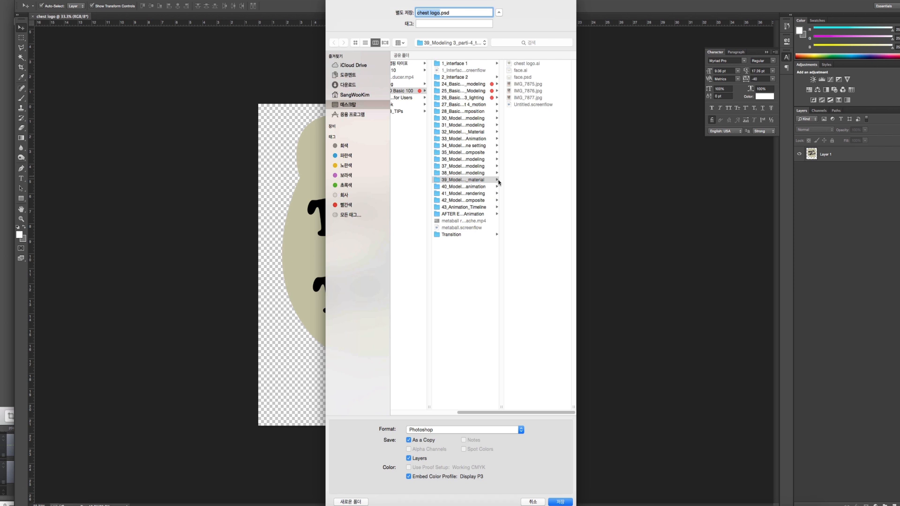
{"action": "key", "text": "Return"}
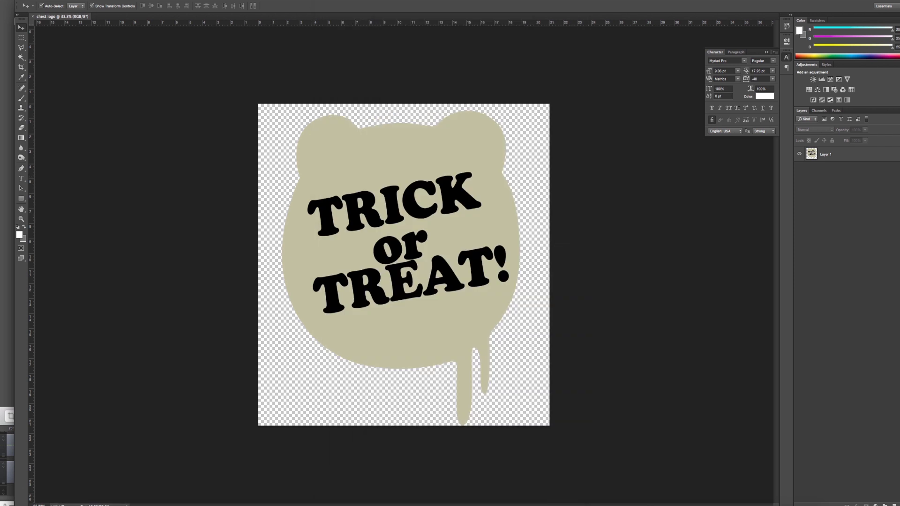
{"action": "key", "text": "super+w"}
- Close the mistakenly opened face.psd and open chest logo.psd instead
{"action": "key", "text": "super+o"}
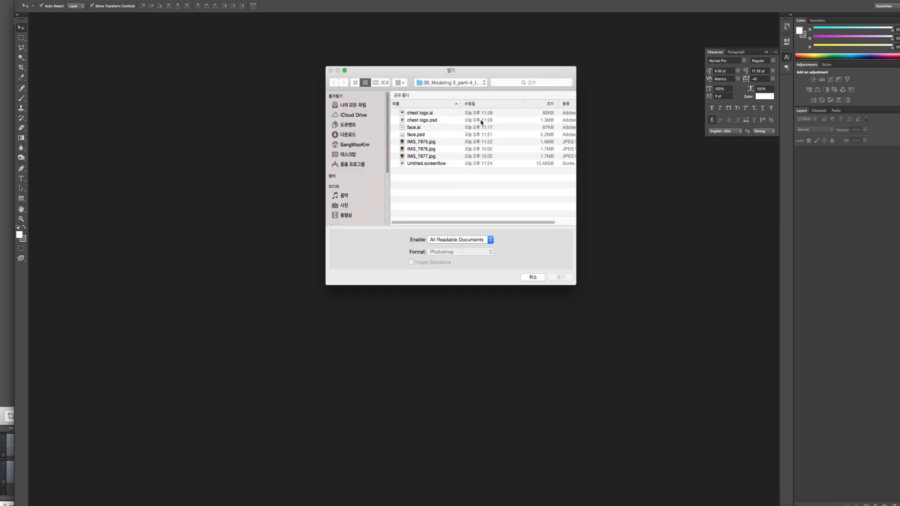
{"action": "double_click", "coordinate": [416, 135]}
{"action": "key", "text": "super+w"}
{"action": "key", "text": "super+o"}
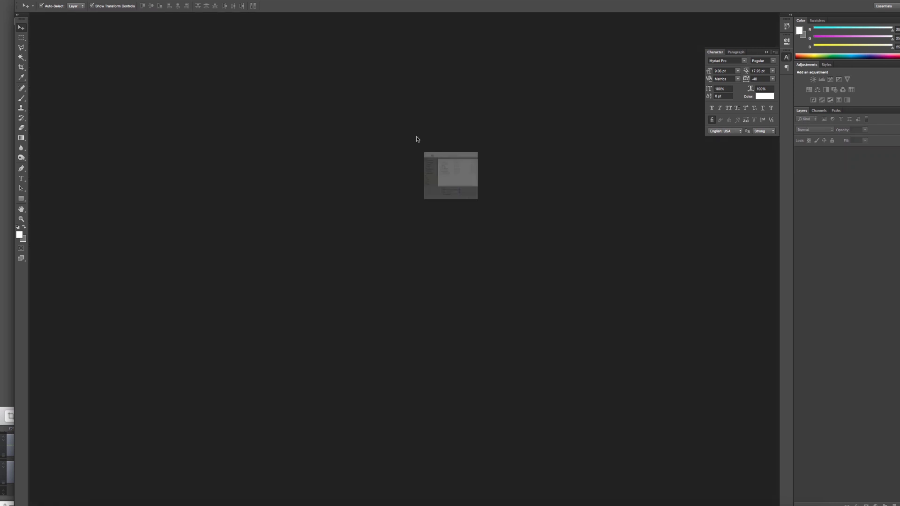
{"action": "double_click", "coordinate": [417, 121]}
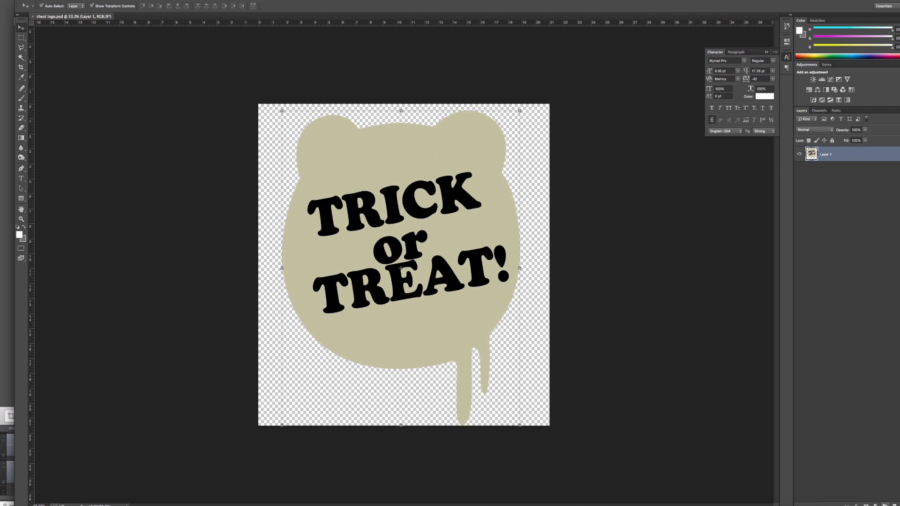
- Add an inner shadow to the logo layer with 21 px distance and 70 px size, and reduce its opacity
{"action": "double_click", "coordinate": [867, 156]}
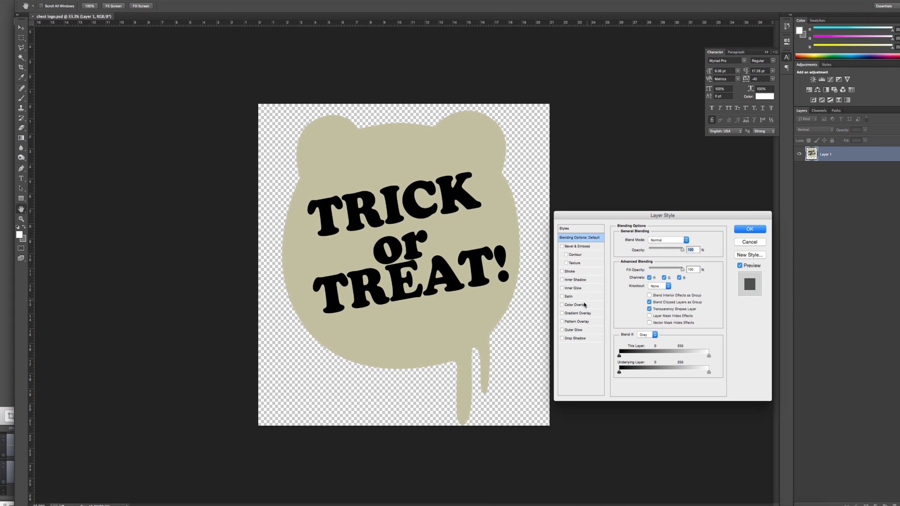
{"action": "left_click", "coordinate": [580, 280]}
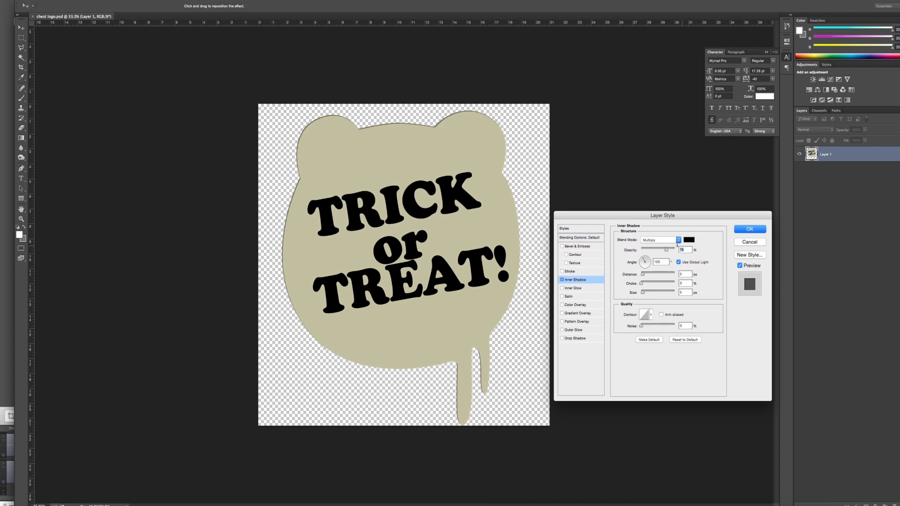
{"action": "left_click_drag", "start_coordinate": [648, 275], "coordinate": [653, 292]}
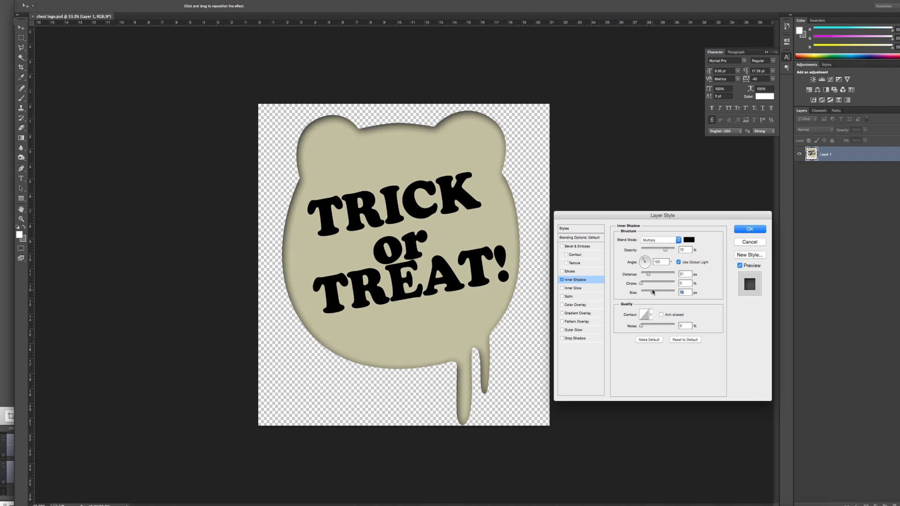
{"action": "left_click_drag", "start_coordinate": [666, 250], "coordinate": [659, 250]}
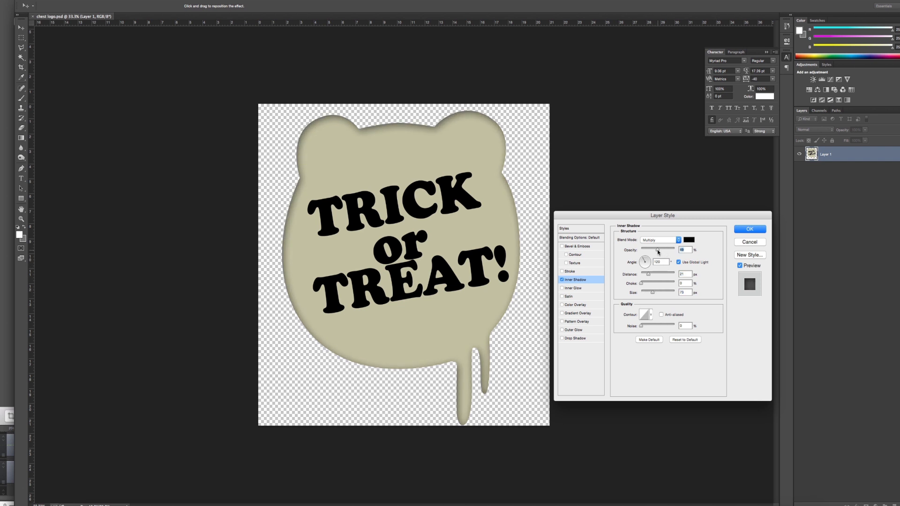
{"action": "key", "text": "Return"}
- Switch to Cinema 4D, duplicate the leg material and rename the copy "chest logo"
{"action": "key", "text": "super+Tab"}
{"action": "key", "text": "super+Tab"}
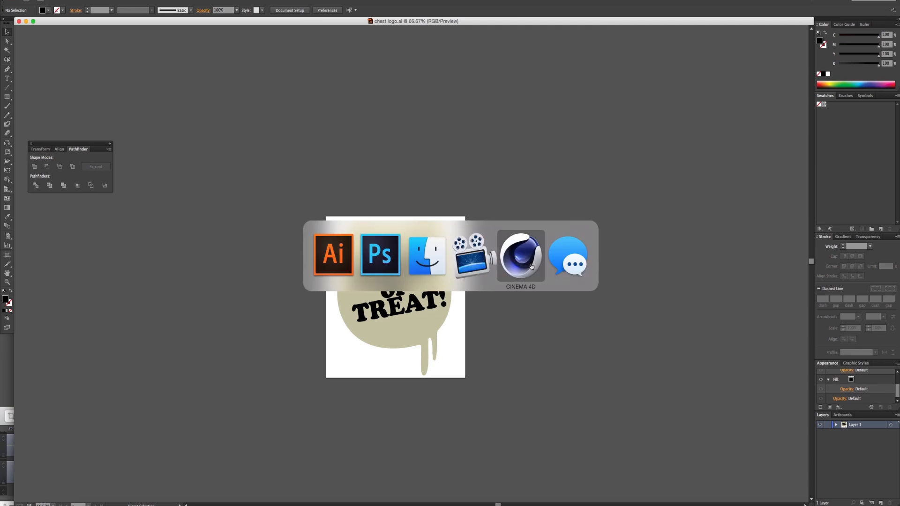
{"action": "key", "text": "super+Tab"}
{"action": "key", "text": "super+Tab"}
{"action": "key", "text": "super+Tab"}
{"action": "key", "text": "super+Tab"}
{"action": "key", "text": "super+Tab"}
{"action": "key", "text": "super+Tab"}
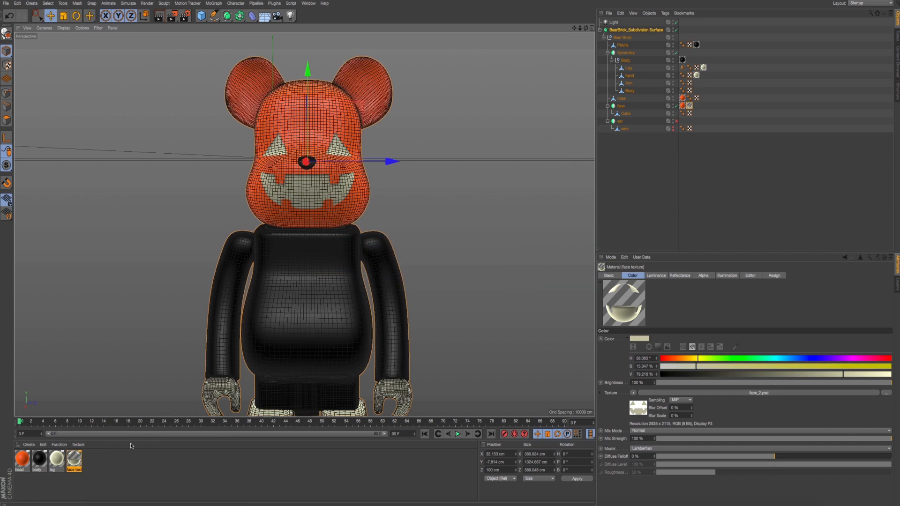
{"action": "left_click", "coordinate": [90, 466]}
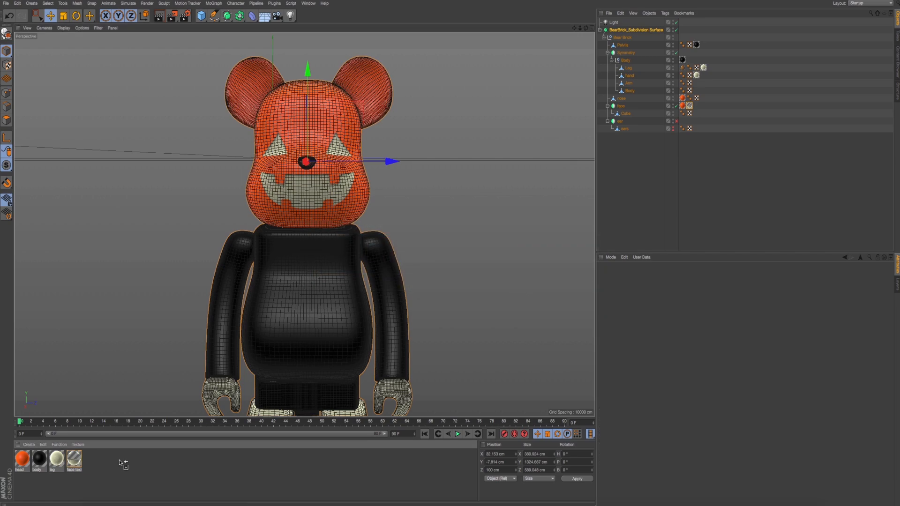
{"action": "left_click_drag", "start_coordinate": [121, 463], "coordinate": [117, 463], "text": "ctrl"}
{"action": "double_click", "coordinate": [92, 460]}
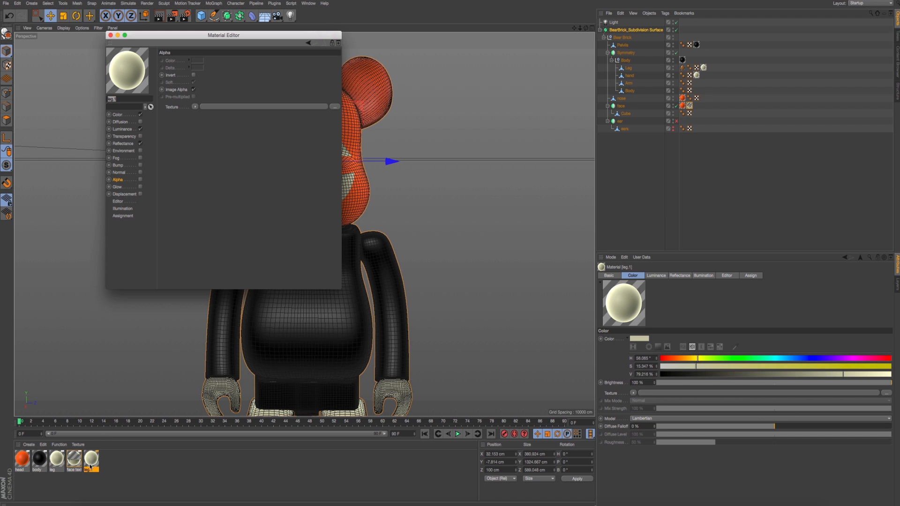
{"action": "double_click", "coordinate": [91, 469]}
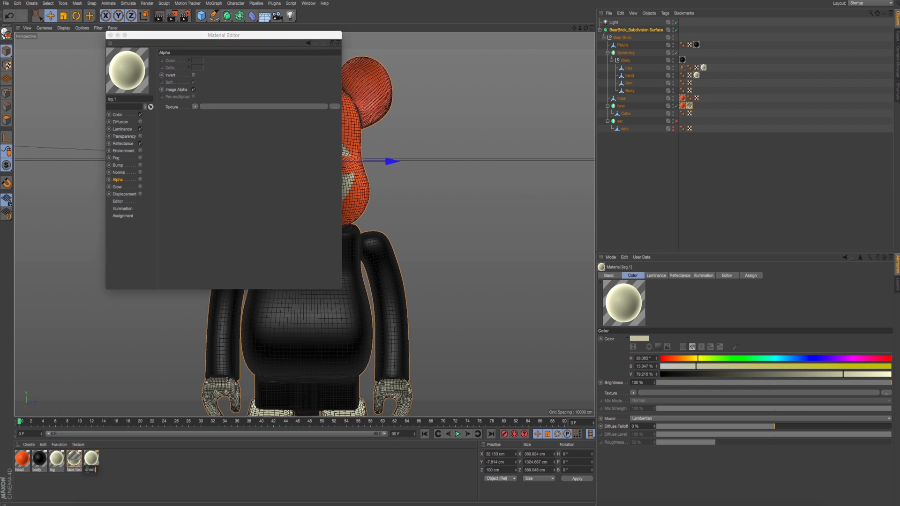
{"action": "key", "text": "Return"}
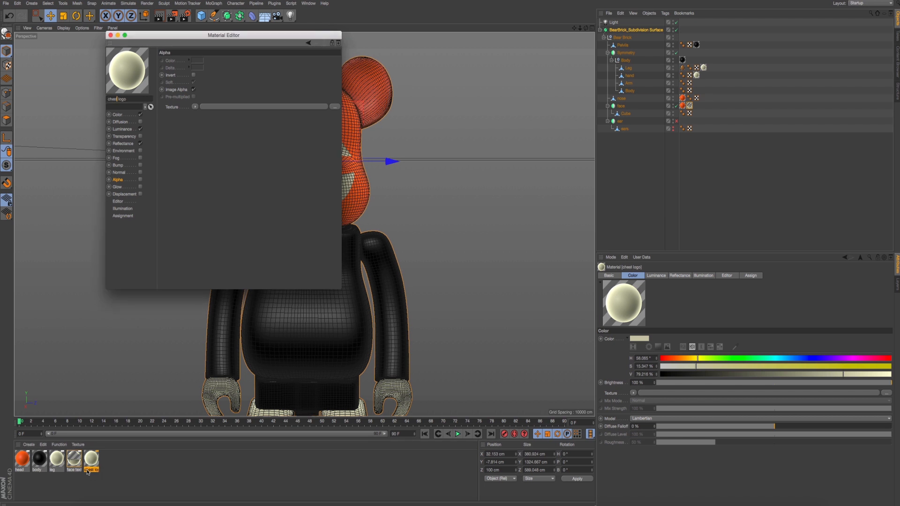
- Load chest logo.psd as the color texture of the chest logo material
{"action": "left_click", "coordinate": [117, 115]}
{"action": "left_click", "coordinate": [334, 115]}
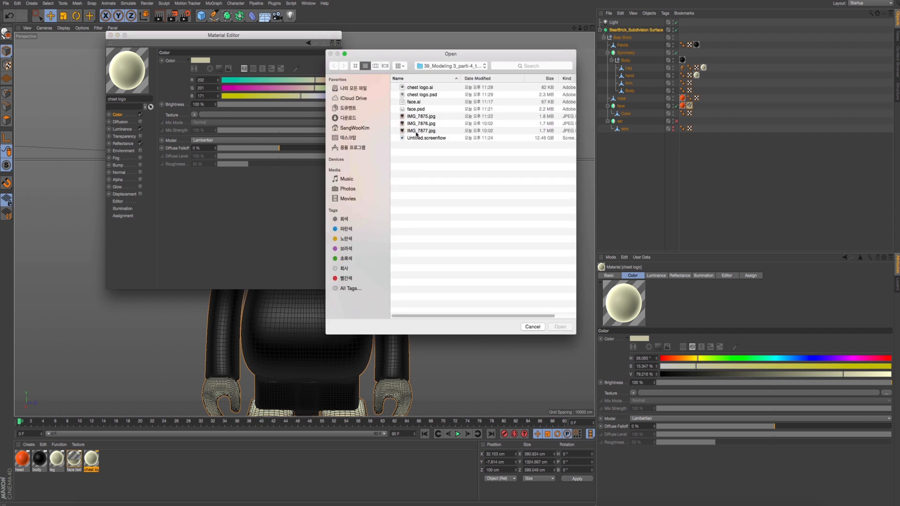
{"action": "double_click", "coordinate": [423, 97]}
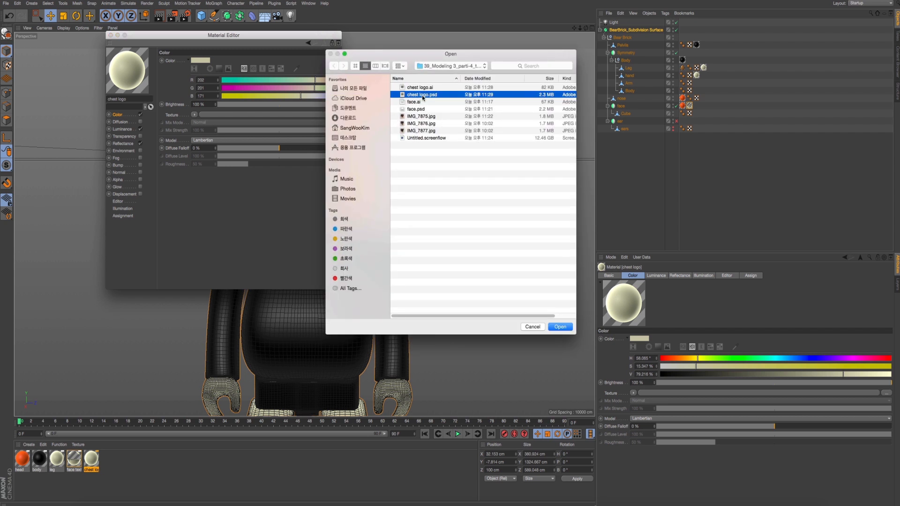
{"action": "left_click", "coordinate": [472, 153]}
{"action": "left_click_drag", "start_coordinate": [235, 38], "coordinate": [456, 100]}
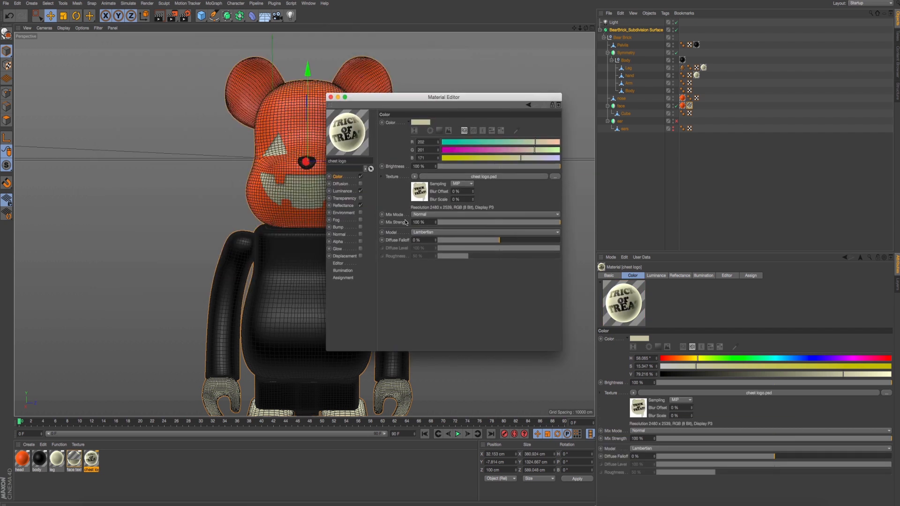
- Enable the alpha channel of the chest logo material and paste the copied color texture into it
{"action": "right_click", "coordinate": [398, 177]}
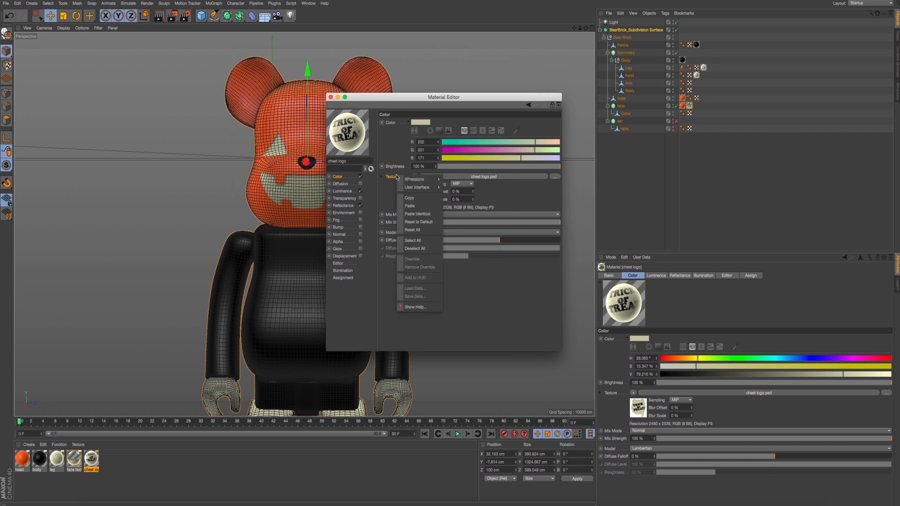
{"action": "left_click", "coordinate": [413, 203]}
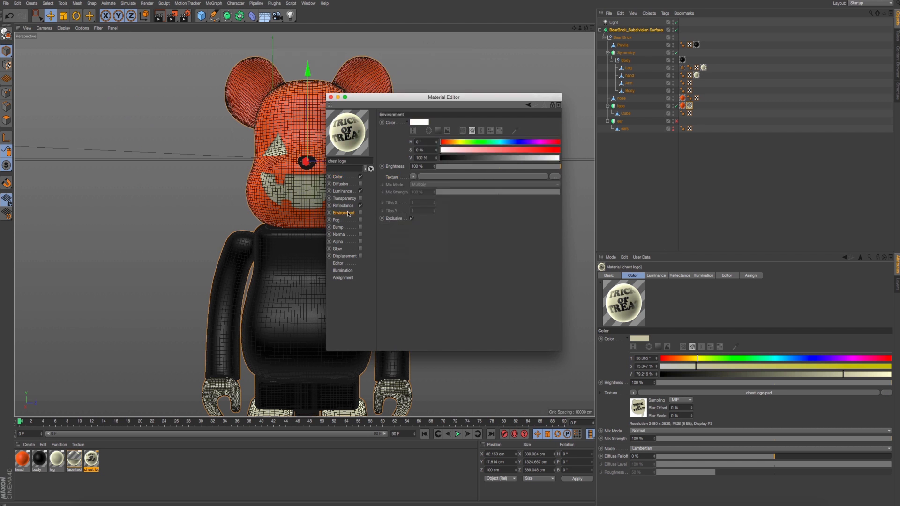
{"action": "left_click", "coordinate": [347, 213]}
{"action": "left_click", "coordinate": [347, 240]}
{"action": "left_click", "coordinate": [360, 242]}
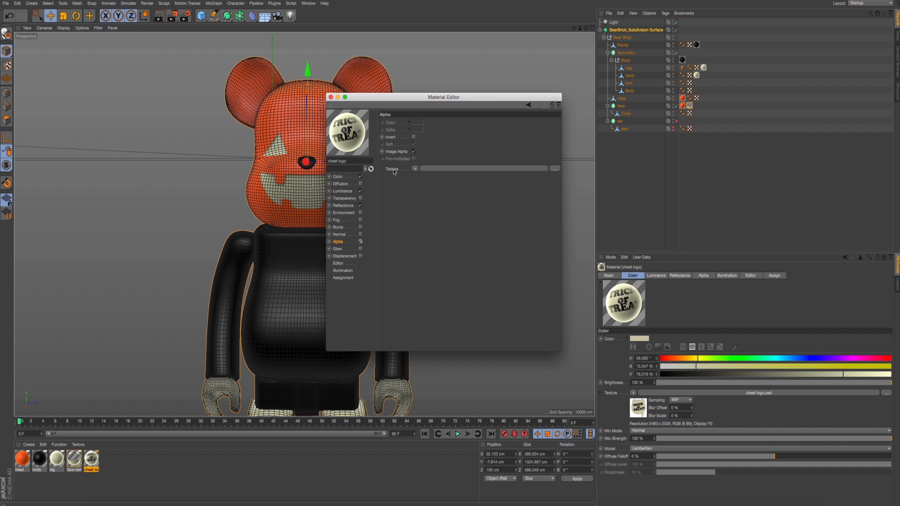
{"action": "right_click", "coordinate": [396, 172]}
{"action": "left_click", "coordinate": [410, 205]}
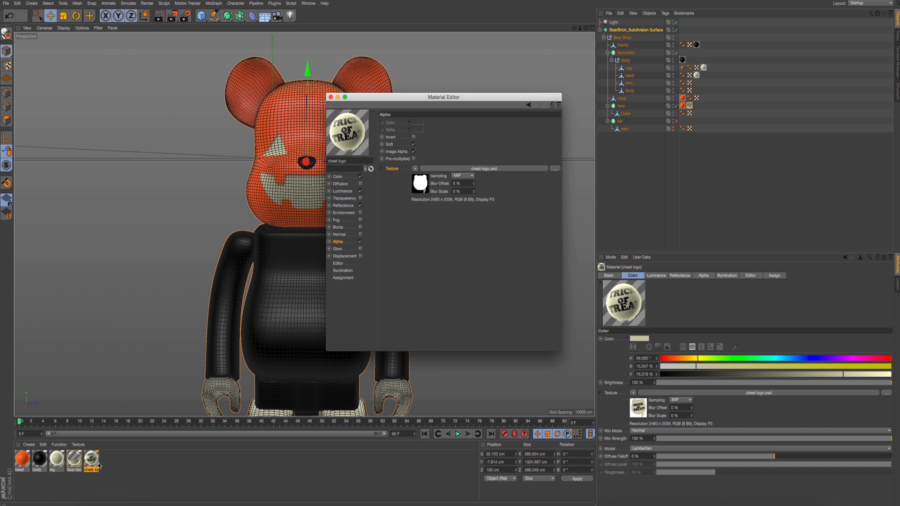
- Apply the chest logo material to the Body object and copy the parent's black body material onto it as well
{"action": "left_click_drag", "start_coordinate": [92, 459], "coordinate": [641, 95]}
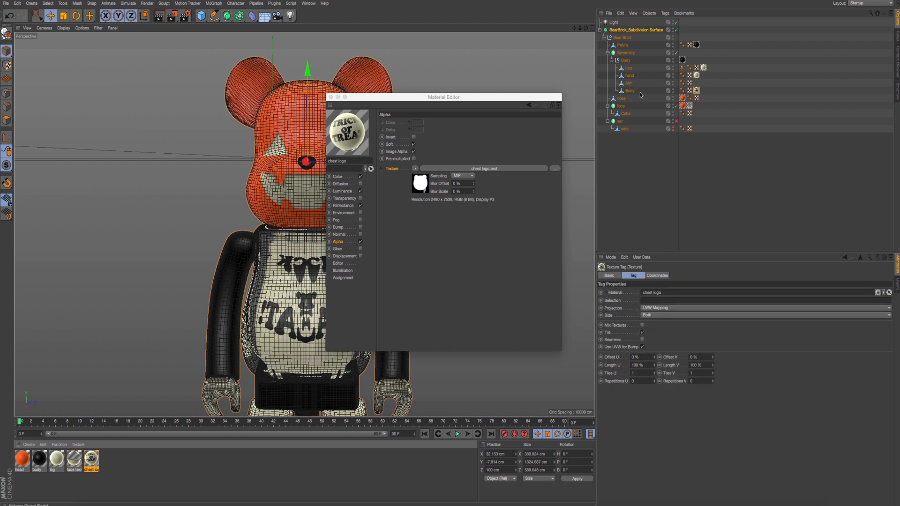
{"action": "left_click_drag", "start_coordinate": [393, 106], "coordinate": [428, 55]}
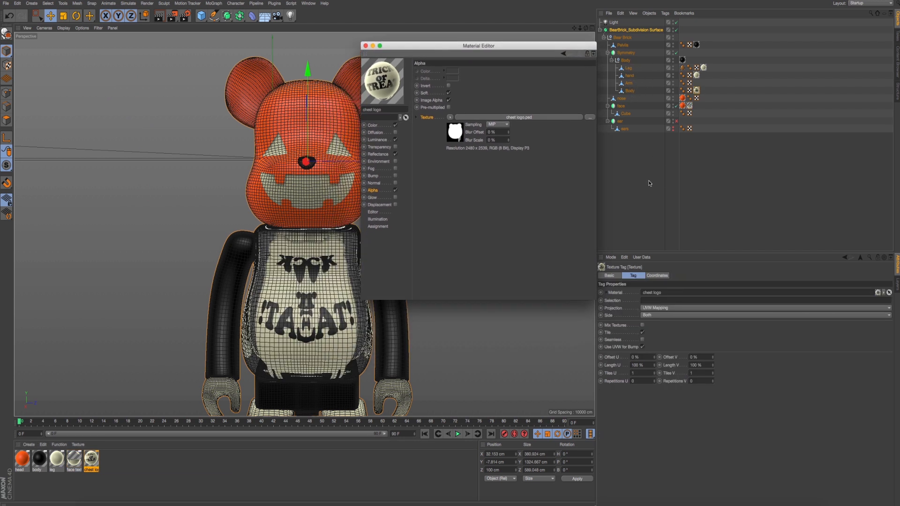
{"action": "middle_click_drag", "start_coordinate": [241, 264], "coordinate": [215, 238], "text": "alt"}
{"action": "left_click_drag", "start_coordinate": [249, 252], "coordinate": [267, 245], "text": "alt"}
{"action": "scroll", "coordinate": [267, 246], "scroll_direction": "up", "scroll_amount": 2}
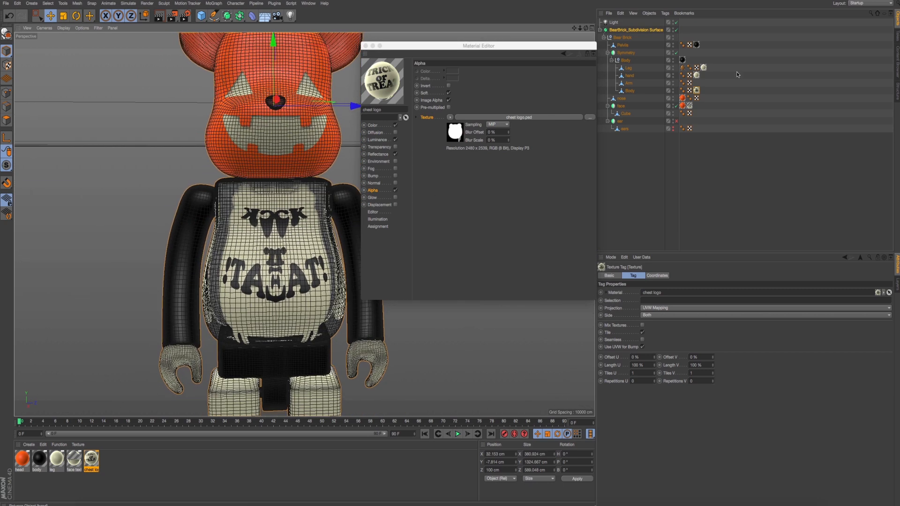
{"action": "left_click_drag", "start_coordinate": [683, 61], "coordinate": [634, 91], "text": "ctrl"}
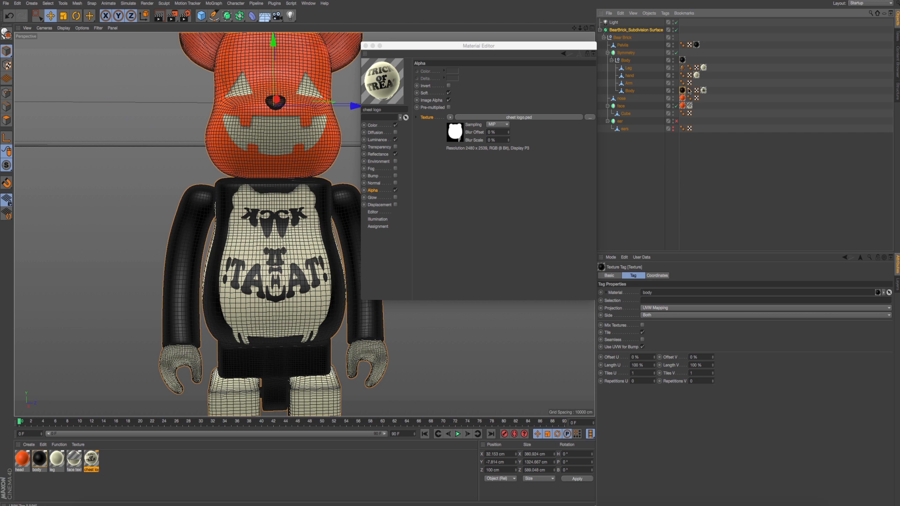
- Set the chest logo texture tag on the Body object to Flat projection and turn off tiling
{"action": "left_click_drag", "start_coordinate": [702, 92], "coordinate": [701, 95]}
{"action": "left_click", "coordinate": [703, 91]}
{"action": "left_click", "coordinate": [655, 309]}
{"action": "left_click", "coordinate": [615, 330]}
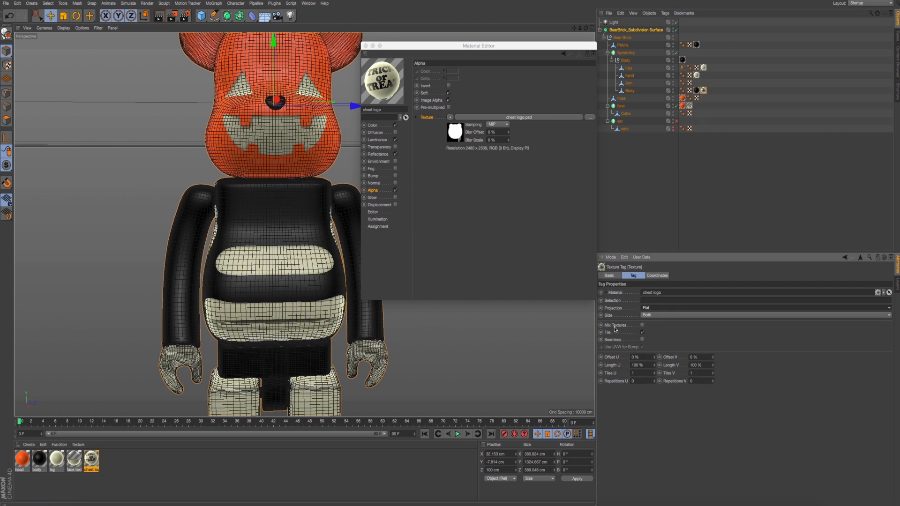
{"action": "left_click", "coordinate": [643, 332]}
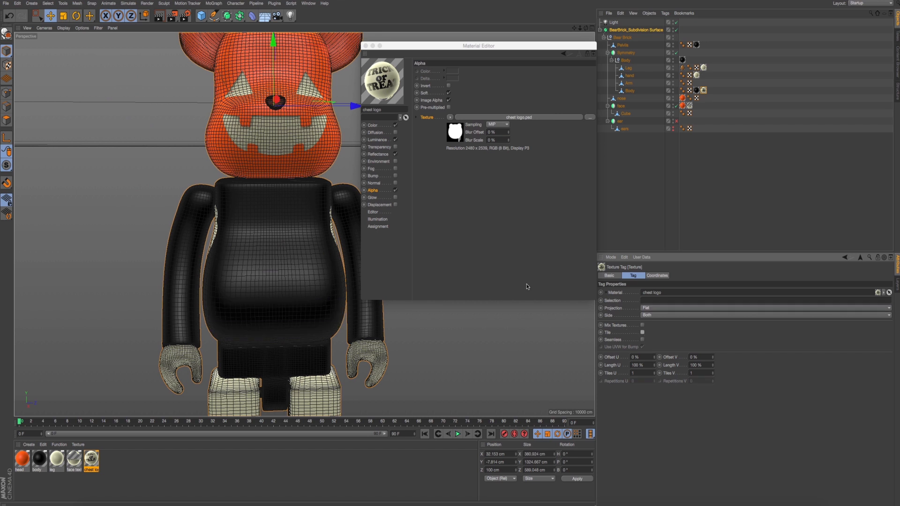
- In the Right view, fit the chest logo texture to a region drawn over the middle of the chest
{"action": "middle_click", "coordinate": [410, 348]}
{"action": "middle_click", "coordinate": [246, 351]}
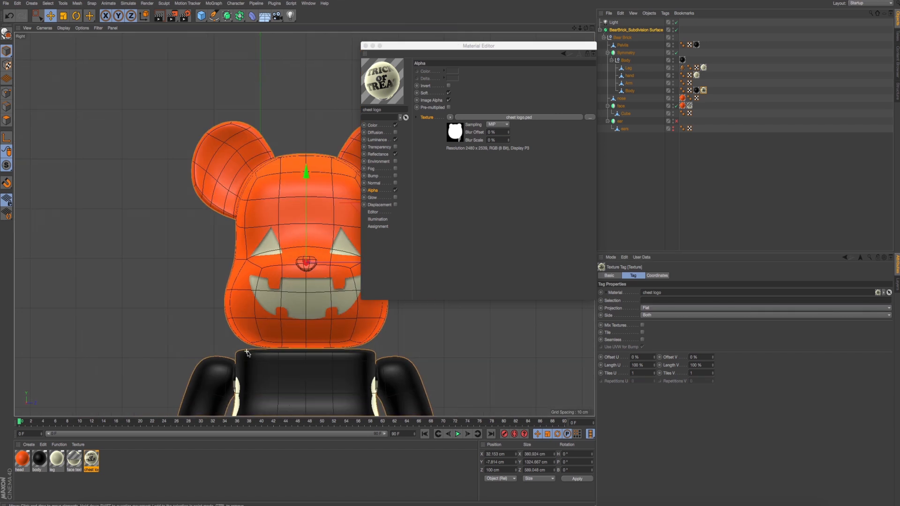
{"action": "scroll", "coordinate": [247, 352], "scroll_direction": "down", "scroll_amount": 6}
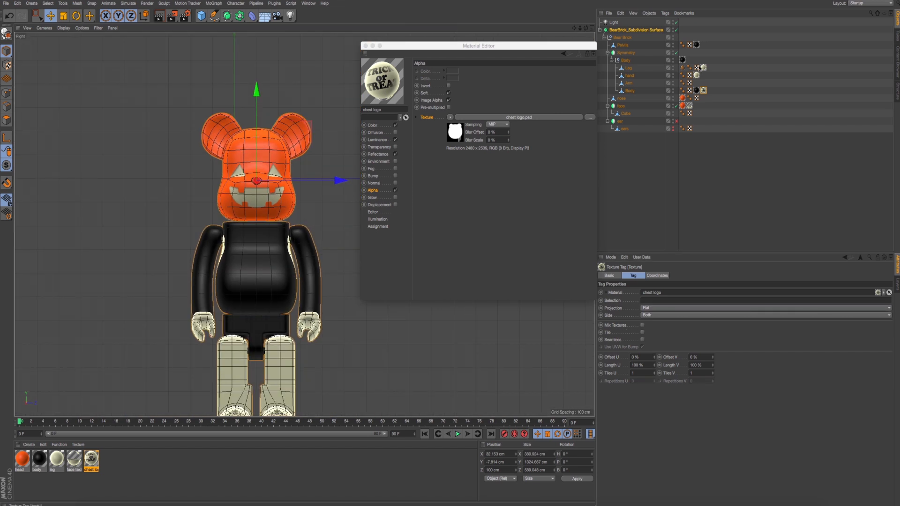
{"action": "right_click", "coordinate": [703, 95]}
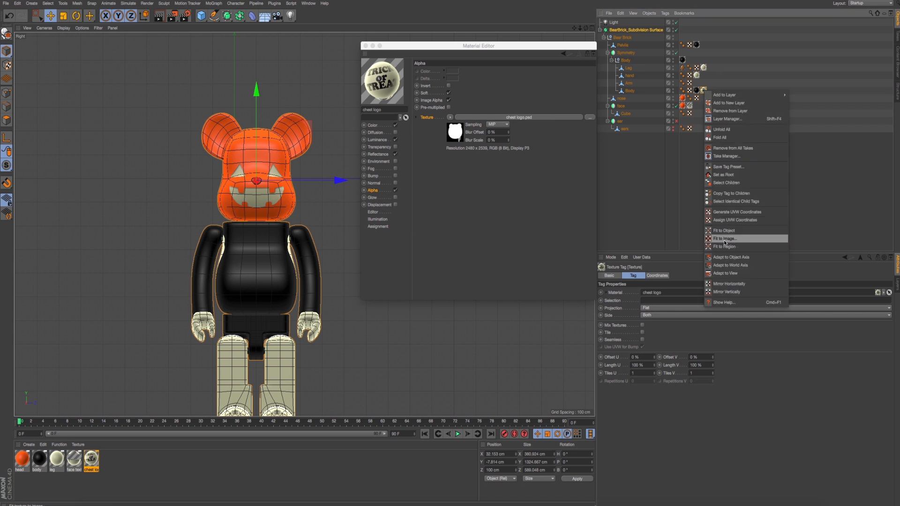
{"action": "left_click", "coordinate": [743, 245]}
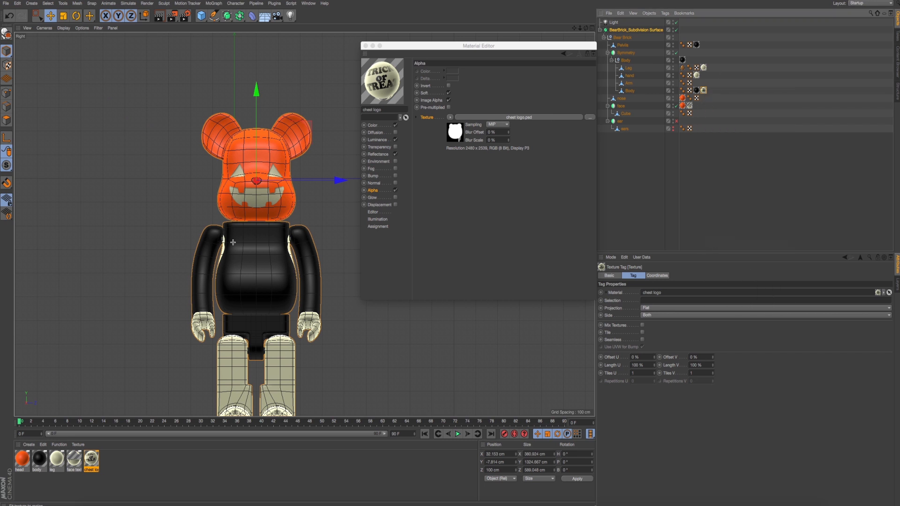
{"action": "left_click_drag", "start_coordinate": [233, 242], "coordinate": [291, 305]}
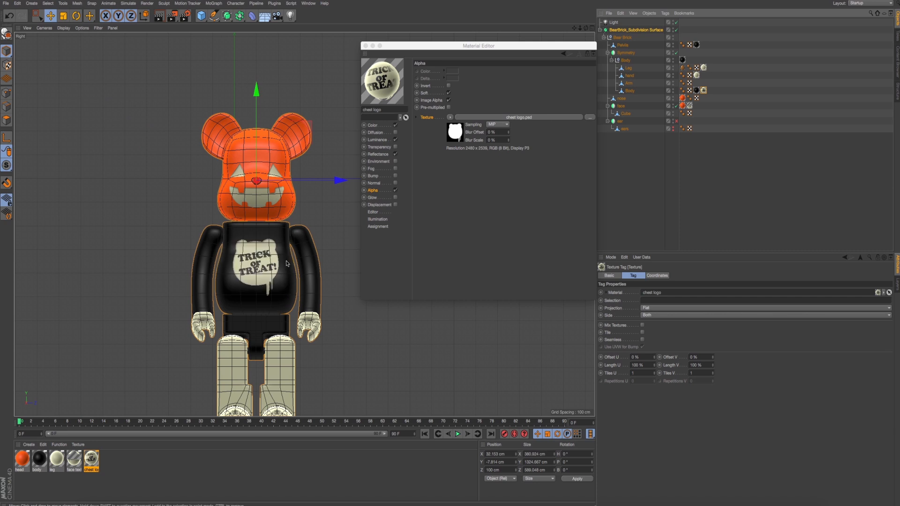
- Compare the logo's size and placement on the model in perspective with the reference photo IMG_7875.jpg from Finder
{"action": "middle_click", "coordinate": [288, 263]}
{"action": "middle_click", "coordinate": [215, 208]}
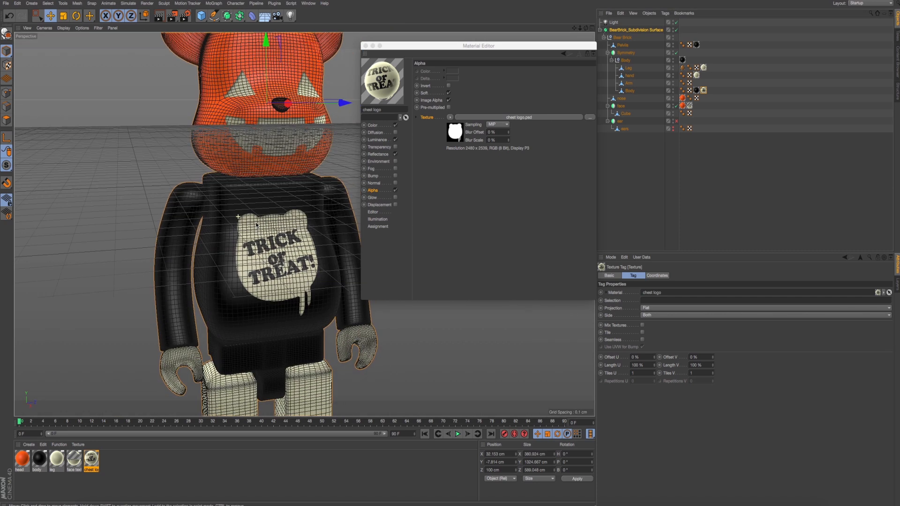
{"action": "left_click_drag", "start_coordinate": [257, 225], "coordinate": [281, 221], "text": "alt"}
{"action": "key", "text": "super+Tab"}
{"action": "key", "text": "super+Tab"}
{"action": "key", "text": "super+Tab"}
{"action": "key", "text": "super+Tab"}
{"action": "key", "text": "super+Tab"}
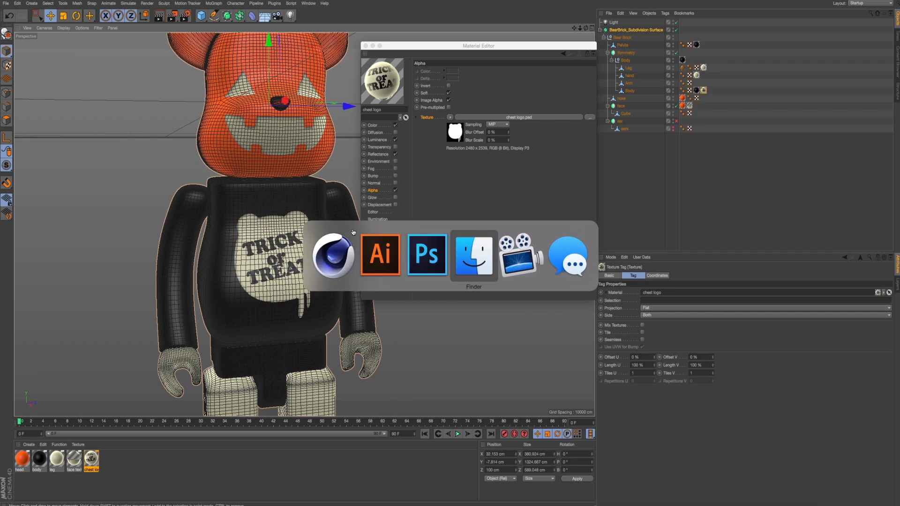
{"action": "key", "text": "super+Tab"}
{"action": "key", "text": "super+Tab"}
{"action": "key", "text": "super+Tab"}
{"action": "key", "text": "super+Tab"}
{"action": "key", "text": "super+Tab"}
{"action": "key", "text": "super+Tab"}
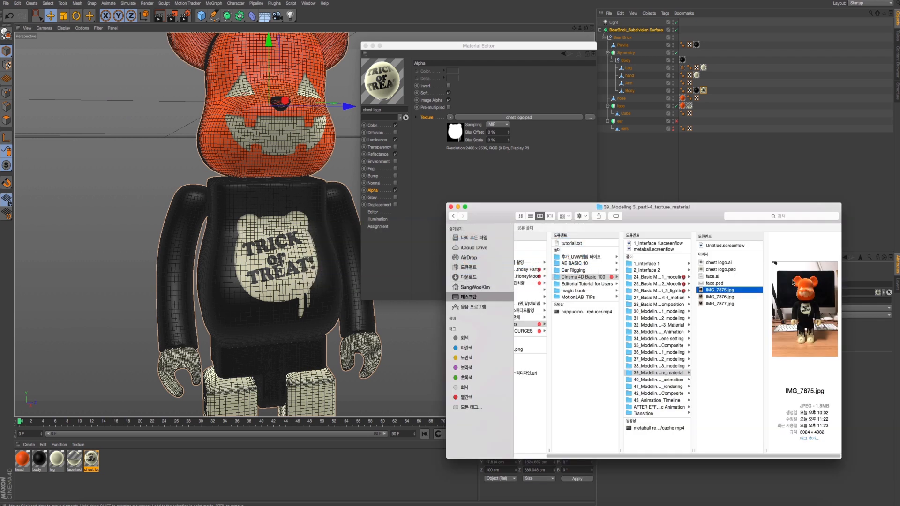
{"action": "key", "text": "space"}
{"action": "key", "text": "space"}
{"action": "left_click_drag", "start_coordinate": [171, 246], "coordinate": [219, 238], "text": "alt"}
{"action": "key", "text": "super+Tab"}
{"action": "left_click_drag", "start_coordinate": [713, 290], "coordinate": [704, 301]}
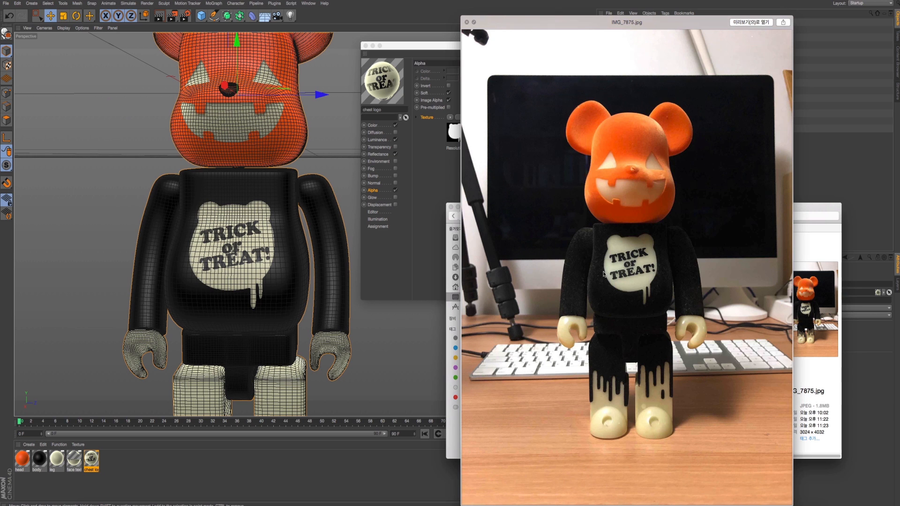
{"action": "key", "text": "space"}
{"action": "key", "text": "super+Tab"}
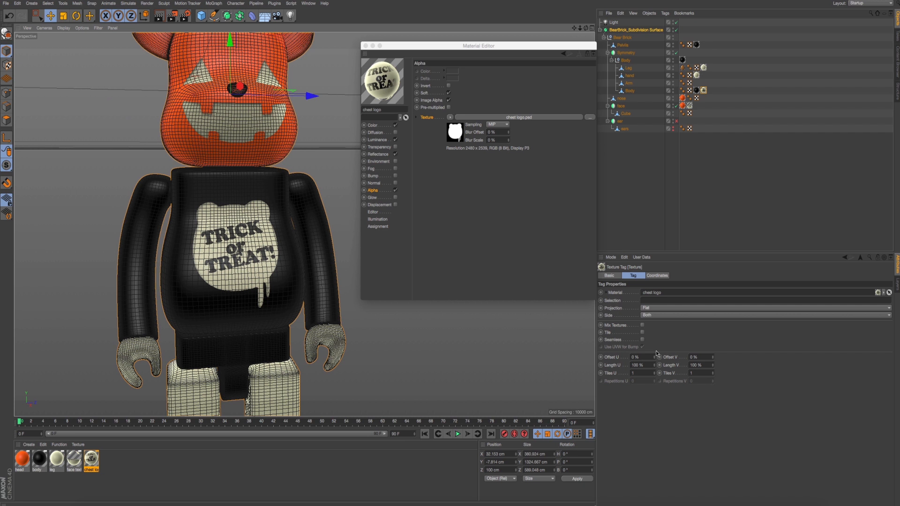
- Set both Length U and Length V of the chest logo texture tag to 105%
{"action": "left_click", "coordinate": [644, 364]}
{"action": "type", "text": "10"}
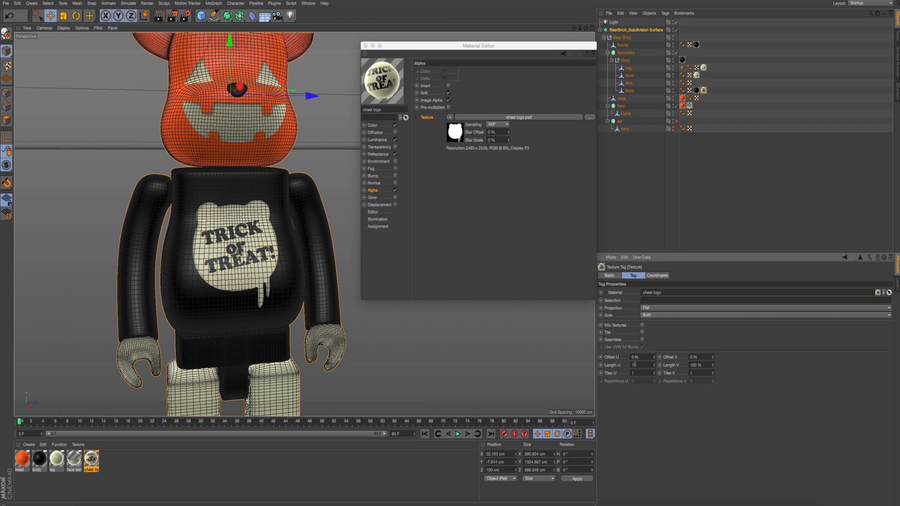
{"action": "type", "text": "5"}
{"action": "key", "text": "Tab"}
{"action": "type", "text": "105"}
{"action": "key", "text": "Return"}
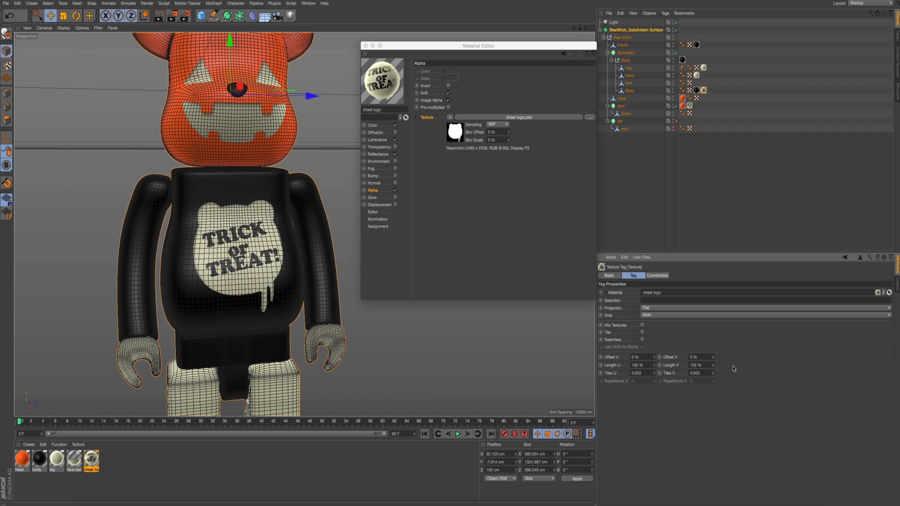
- Set the chest logo texture tag's Offset V to -10% and its Offset U to -3%, checking the placement from the Right view
{"action": "left_click_drag", "start_coordinate": [712, 357], "coordinate": [712, 363]}
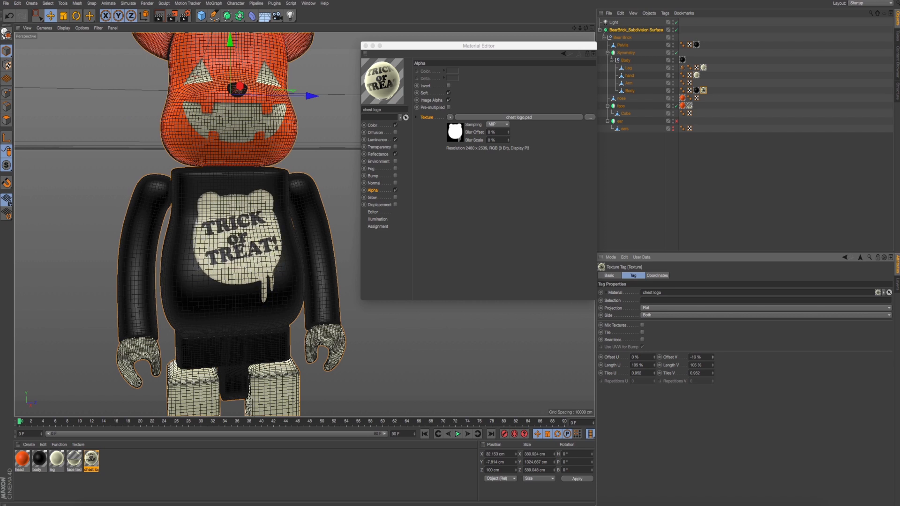
{"action": "left_click_drag", "start_coordinate": [424, 360], "coordinate": [413, 359], "text": "alt"}
{"action": "middle_click", "coordinate": [412, 357]}
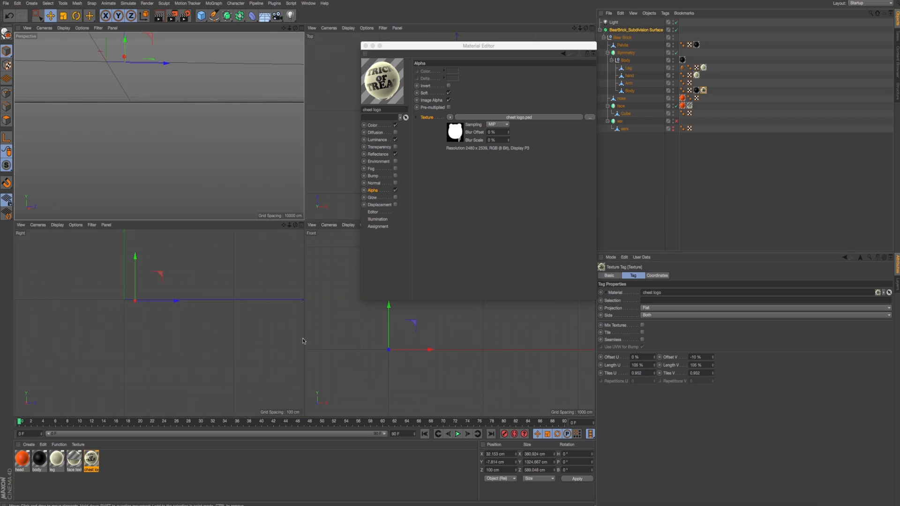
{"action": "middle_click", "coordinate": [223, 337]}
{"action": "scroll", "coordinate": [295, 281], "scroll_direction": "up", "scroll_amount": 10}
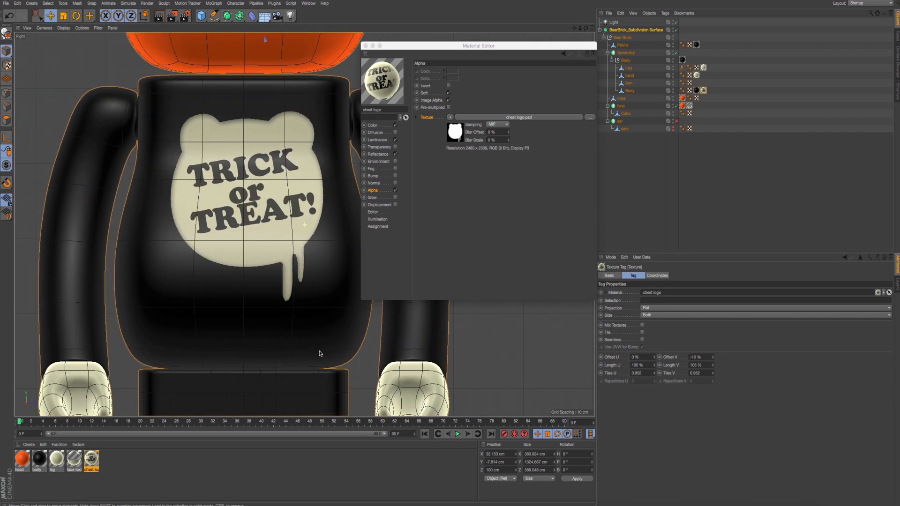
{"action": "middle_click_drag", "start_coordinate": [295, 280], "coordinate": [290, 302], "text": "alt"}
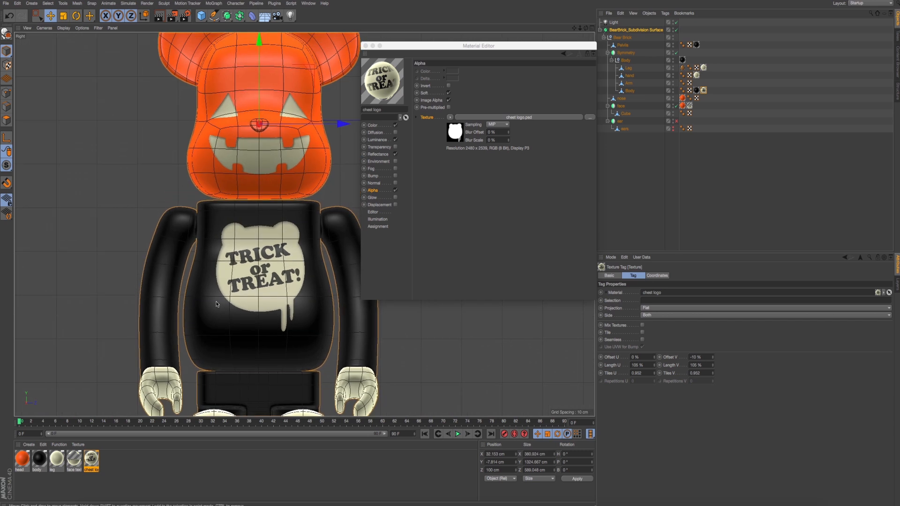
{"action": "left_click", "coordinate": [655, 360]}
{"action": "left_click", "coordinate": [655, 359]}
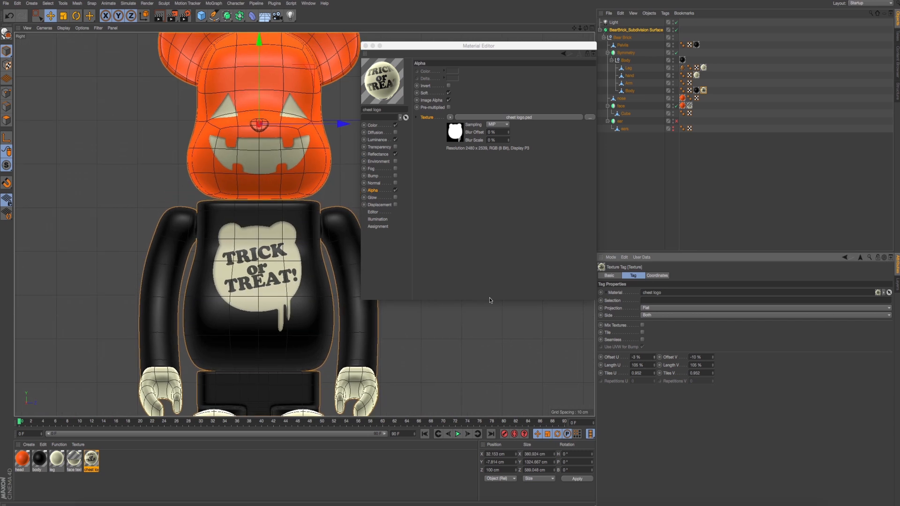
- Render the perspective view to check the chest logo's placement on the body
{"action": "middle_click", "coordinate": [161, 161]}
{"action": "middle_click", "coordinate": [161, 161]}
{"action": "left_click_drag", "start_coordinate": [161, 161], "coordinate": [245, 266], "text": "alt"}
{"action": "key", "text": "ctrl+r"}
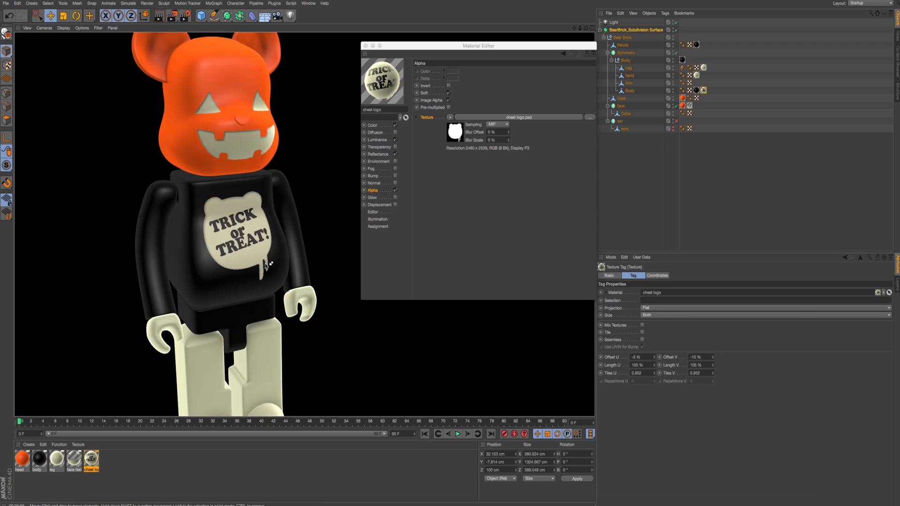
- Switch to polygon mode and turn off BearBrick_Subdivision Surface, framing the low-poly legs in the Right view
{"action": "left_click_drag", "start_coordinate": [278, 275], "coordinate": [257, 252], "text": "alt"}
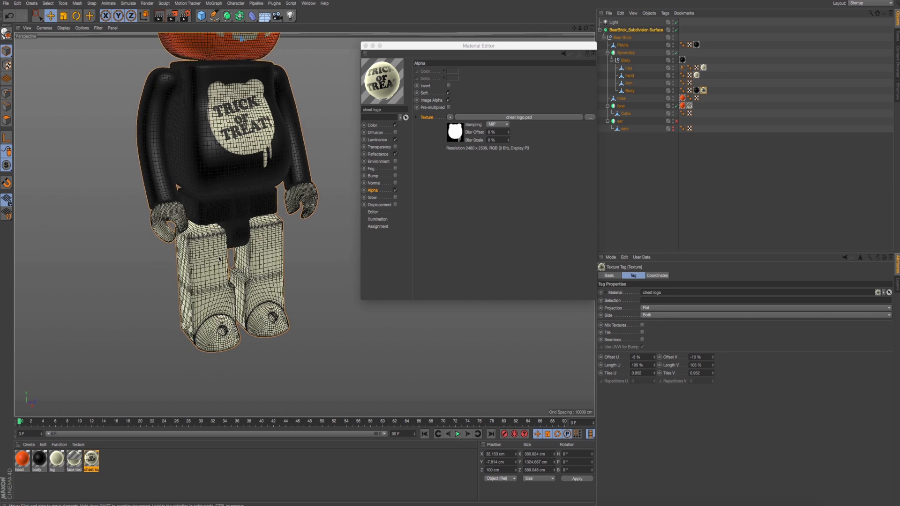
{"action": "scroll", "coordinate": [220, 258], "scroll_direction": "up", "scroll_amount": 4}
{"action": "scroll", "coordinate": [194, 264], "scroll_direction": "up", "scroll_amount": 3}
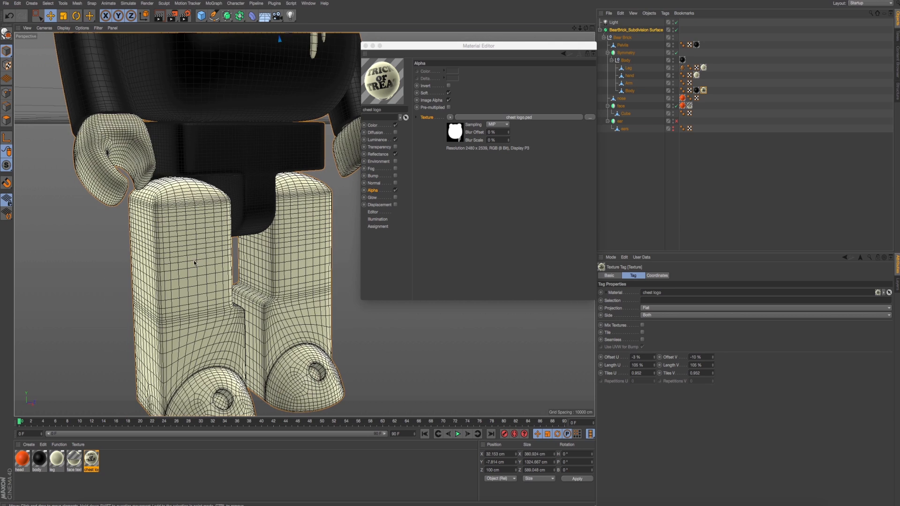
{"action": "left_click", "coordinate": [6, 120]}
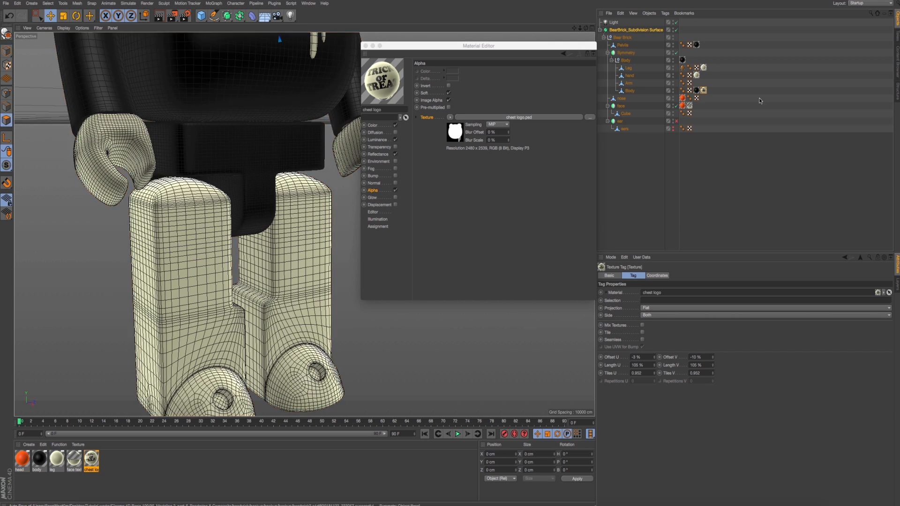
{"action": "left_click", "coordinate": [676, 30]}
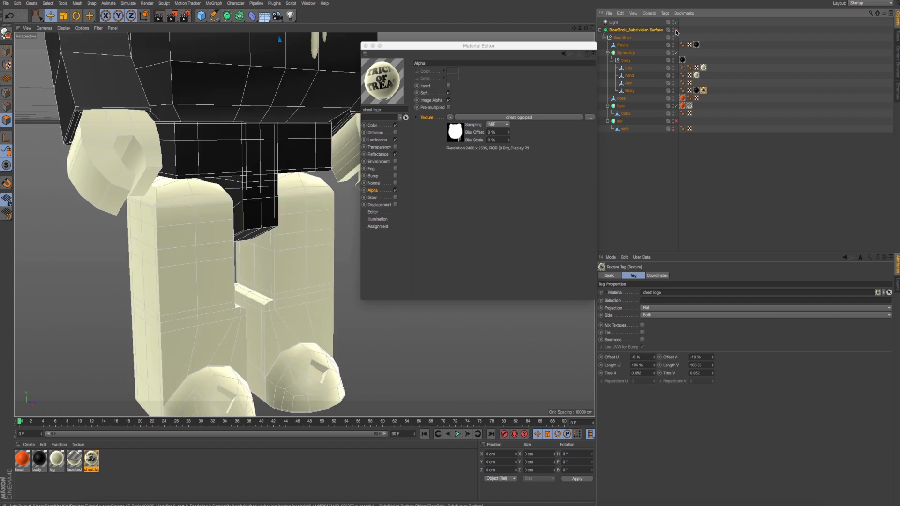
{"action": "scroll", "coordinate": [248, 188], "scroll_direction": "up", "scroll_amount": 5}
{"action": "scroll", "coordinate": [248, 189], "scroll_direction": "down", "scroll_amount": 1}
{"action": "middle_click", "coordinate": [248, 189]}
{"action": "middle_click", "coordinate": [153, 328]}
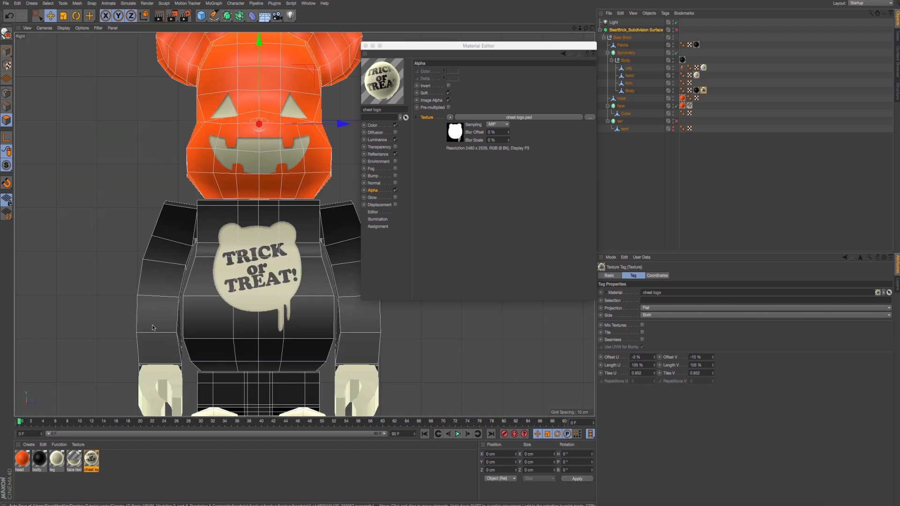
{"action": "scroll", "coordinate": [215, 323], "scroll_direction": "up", "scroll_amount": 3}
{"action": "scroll", "coordinate": [227, 262], "scroll_direction": "down", "scroll_amount": 3}
{"action": "scroll", "coordinate": [228, 258], "scroll_direction": "up", "scroll_amount": 2}
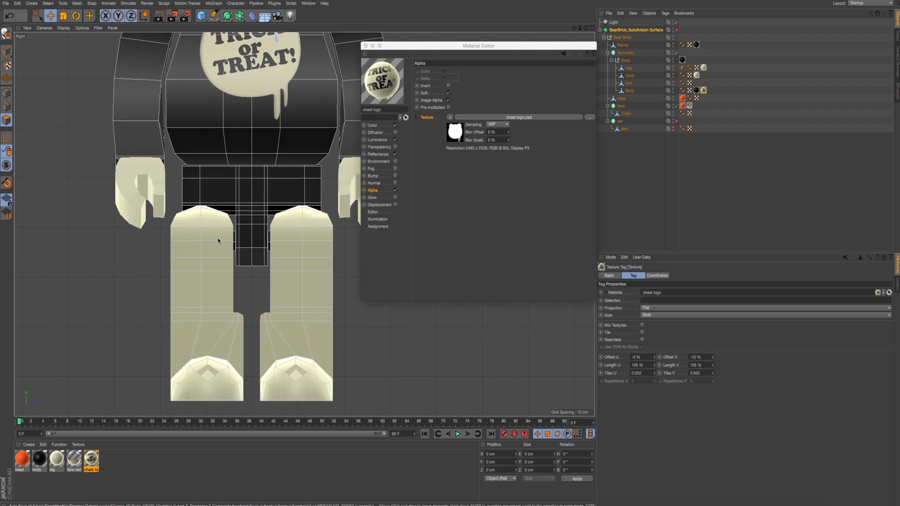
{"action": "scroll", "coordinate": [216, 241], "scroll_direction": "up", "scroll_amount": 5}
- Activate Live Selection and make the Leg object the only active object for polygon selection
{"action": "left_click", "coordinate": [37, 15]}
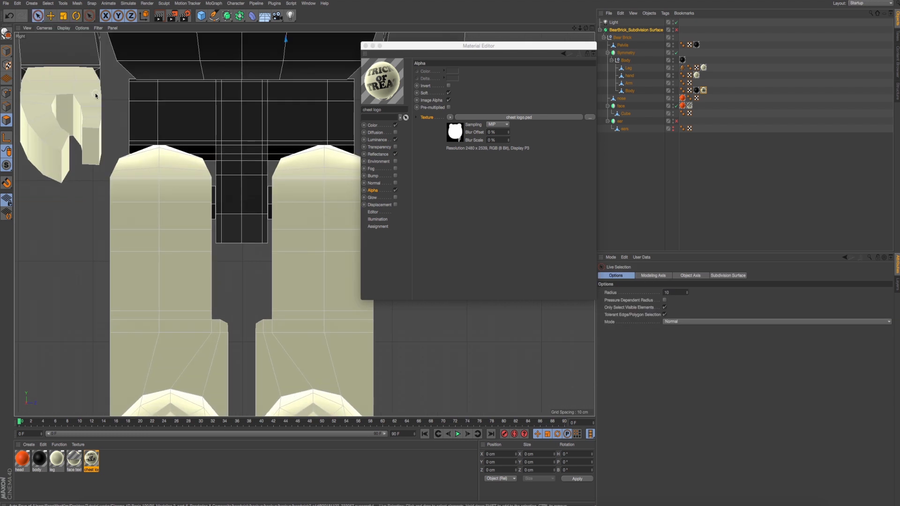
{"action": "middle_click_drag", "start_coordinate": [191, 179], "coordinate": [234, 171], "text": "alt"}
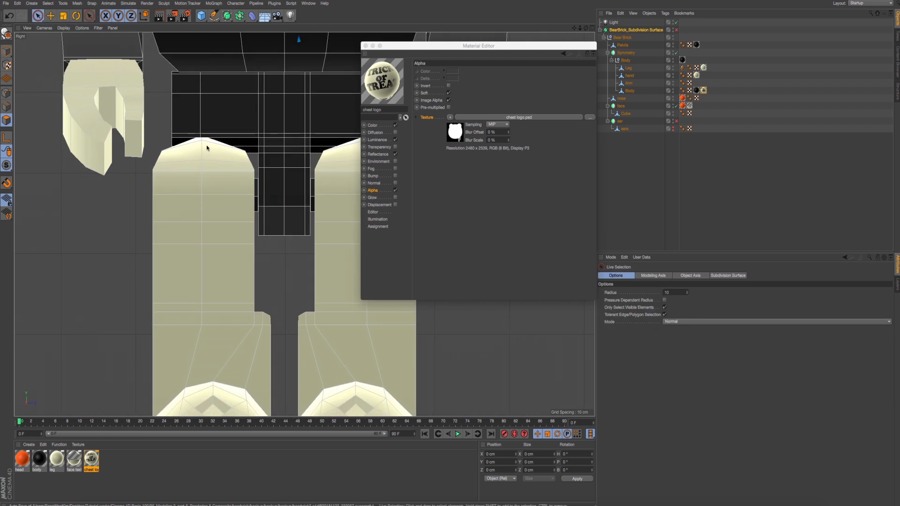
{"action": "left_click", "coordinate": [629, 83]}
{"action": "left_click", "coordinate": [629, 69]}
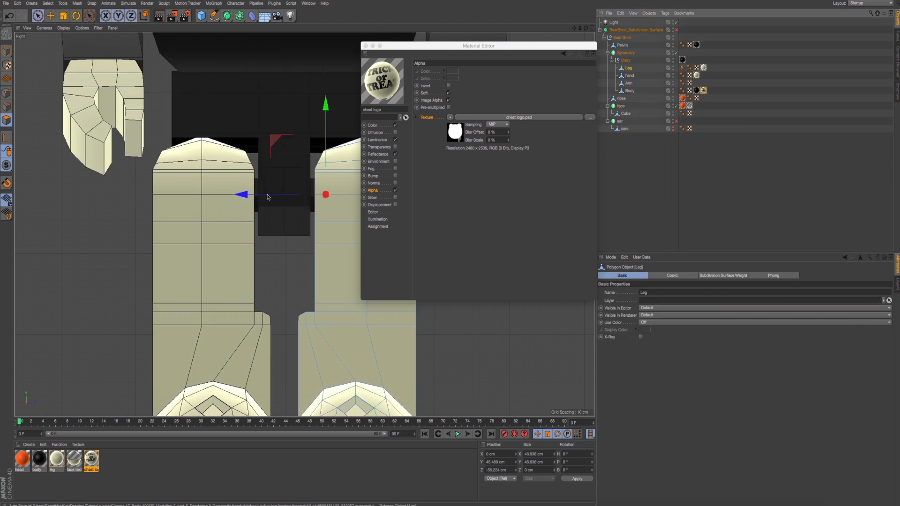
{"action": "middle_click_drag", "start_coordinate": [257, 247], "coordinate": [199, 219], "text": "alt"}
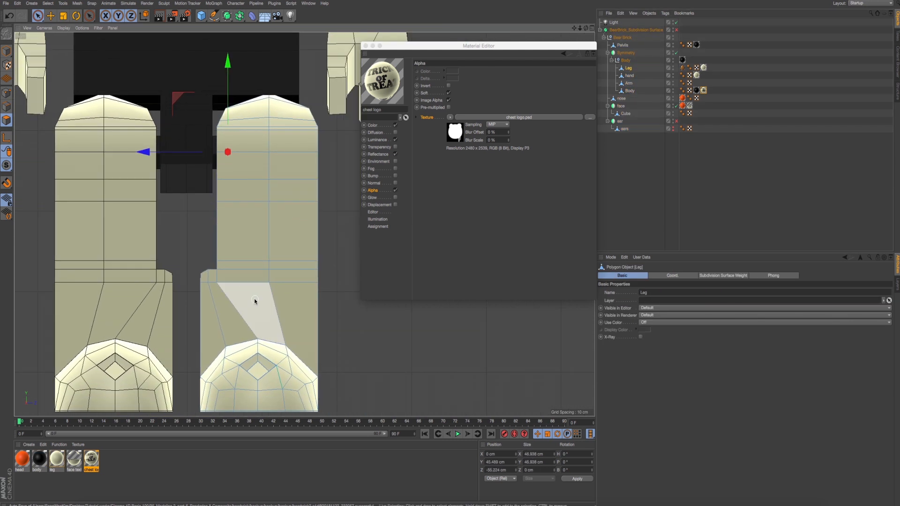
{"action": "middle_click_drag", "start_coordinate": [256, 302], "coordinate": [238, 273], "text": "alt"}
- Check the leg design in IMG_7875.jpg, and select all front-facing polygons of the Leg object above the rounded foot
{"action": "key", "text": "super+Tab"}
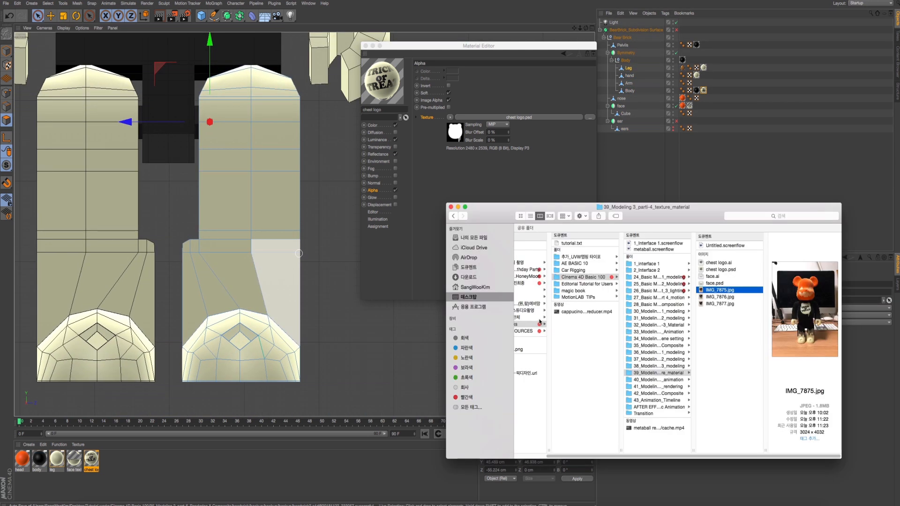
{"action": "key", "text": "space"}
{"action": "key", "text": "space"}
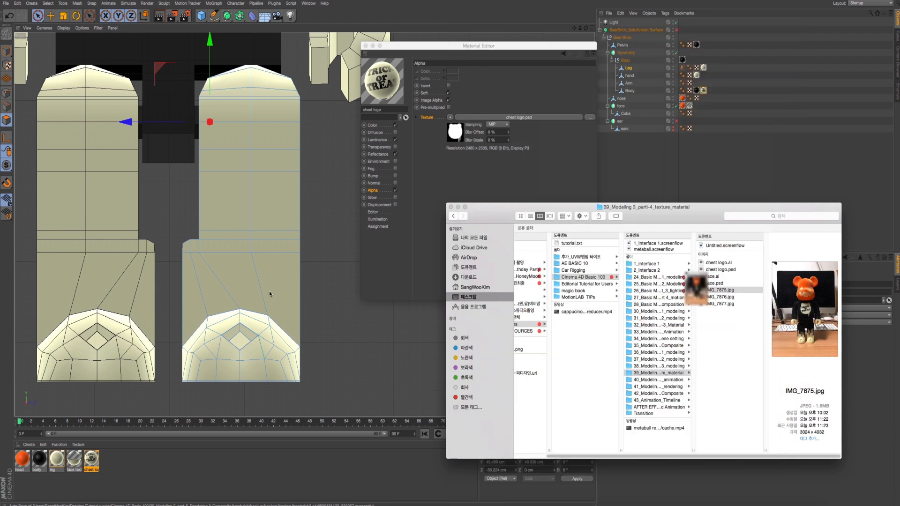
{"action": "middle_click_drag", "start_coordinate": [277, 283], "coordinate": [291, 304], "text": "alt"}
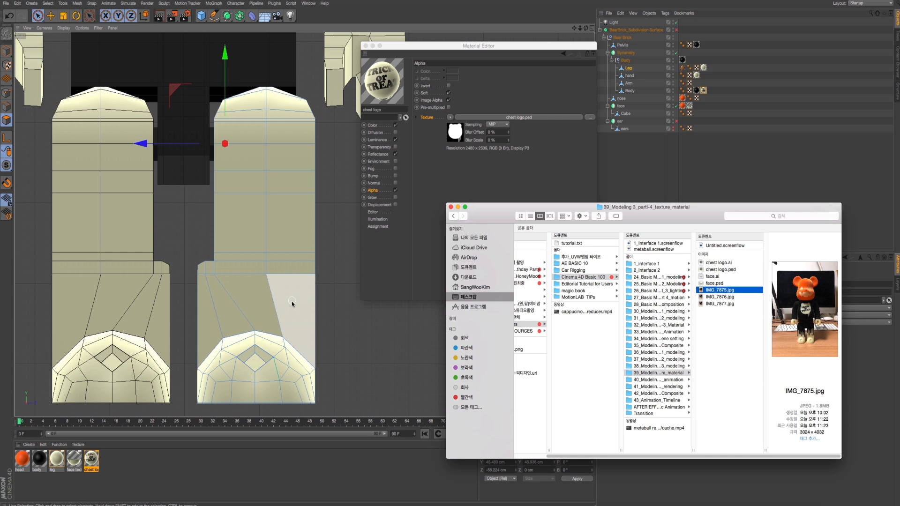
{"action": "left_click", "coordinate": [292, 303]}
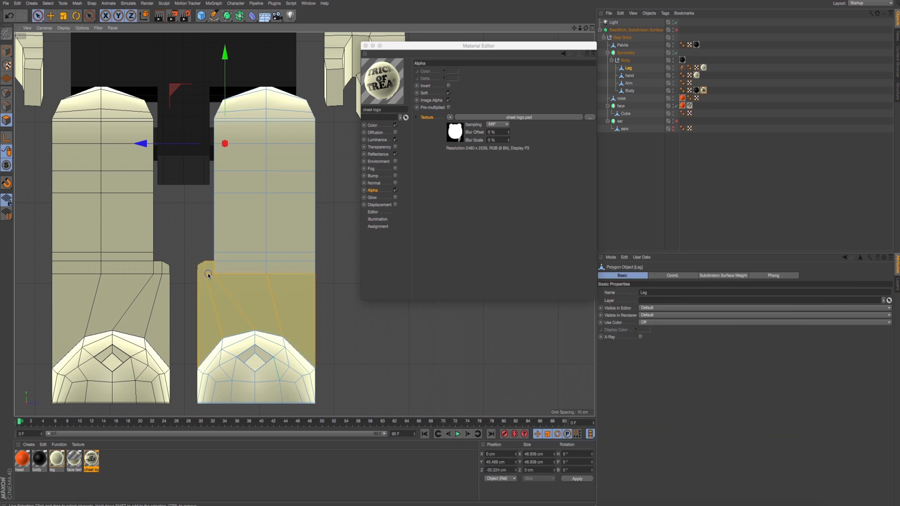
{"action": "mouse_move", "coordinate": [208, 275]}
{"action": "left_mouse_down"}
{"action": "mouse_move", "coordinate": [257, 247]}
{"action": "mouse_move", "coordinate": [277, 146]}
{"action": "mouse_move", "coordinate": [266, 105]}
{"action": "mouse_move", "coordinate": [248, 193]}
{"action": "left_mouse_up"}
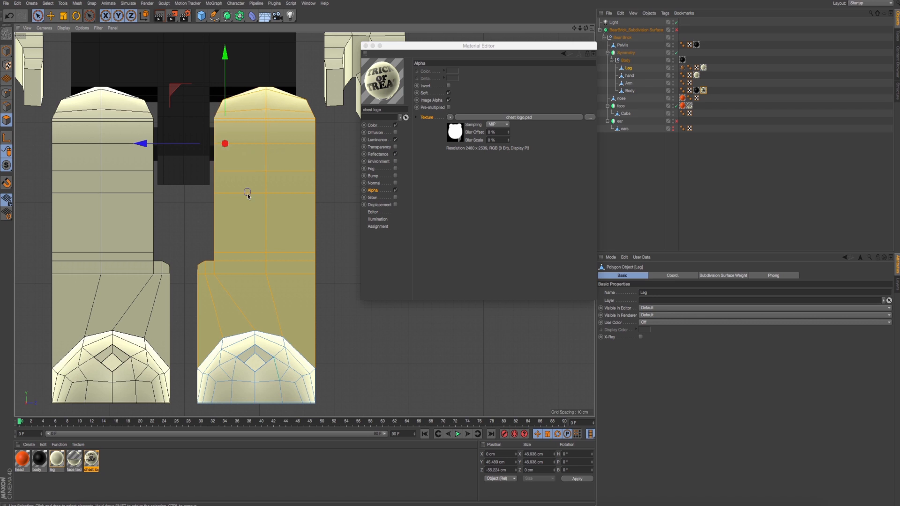
{"action": "middle_click", "coordinate": [199, 171]}
{"action": "middle_click", "coordinate": [202, 174]}
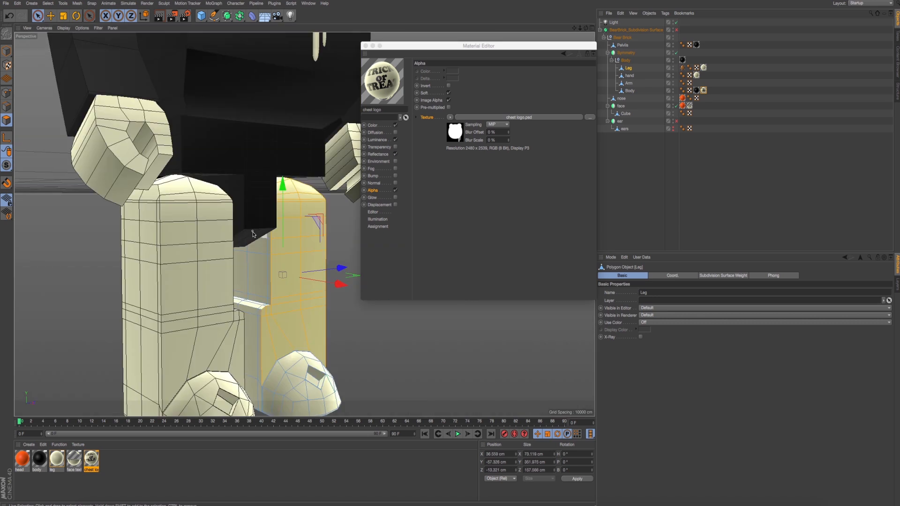
{"action": "left_click_drag", "start_coordinate": [308, 248], "coordinate": [245, 232], "text": "alt"}
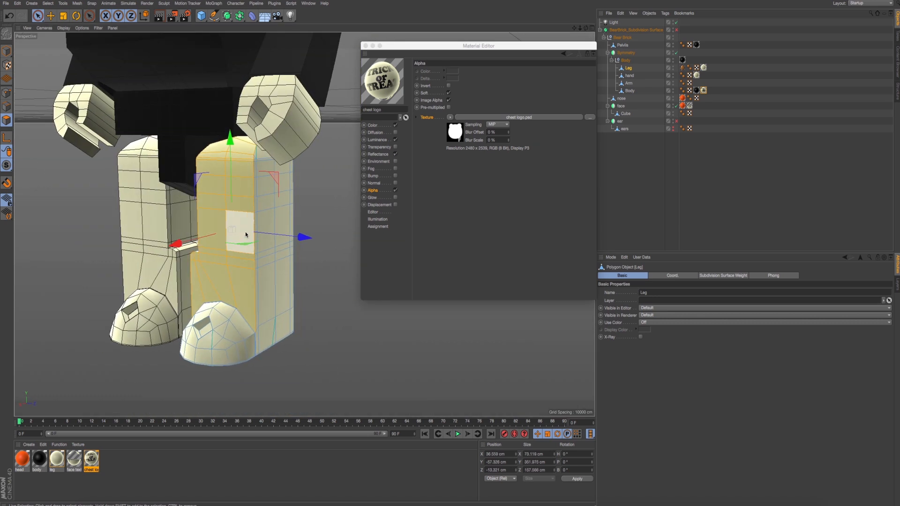
- Store the selected front polygons of the leg as a polygon selection tag named "leg front"
{"action": "right_click", "coordinate": [330, 205]}
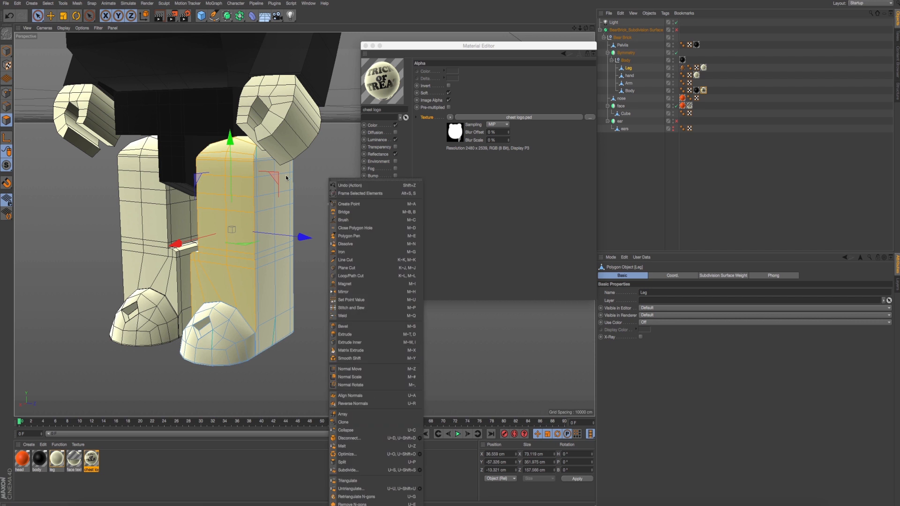
{"action": "middle_click_drag", "start_coordinate": [321, 357], "coordinate": [328, 365], "text": "alt"}
{"action": "left_click", "coordinate": [48, 3]}
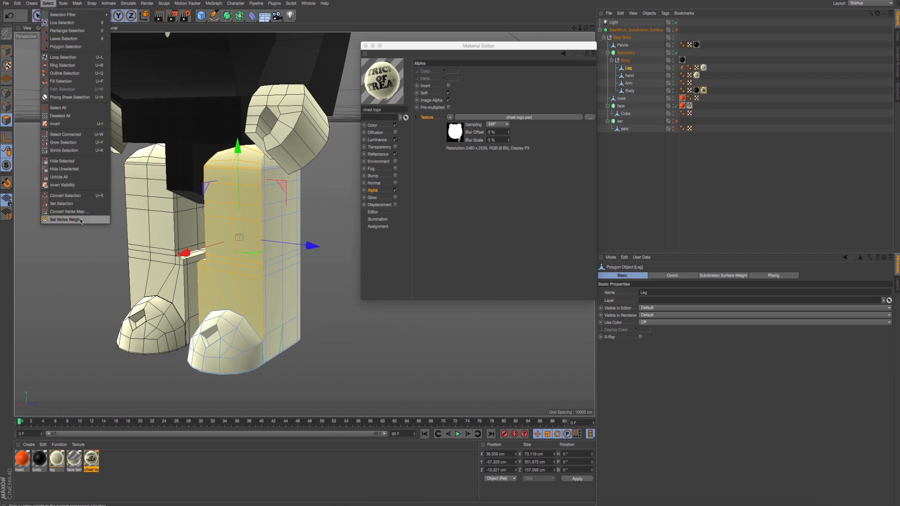
{"action": "left_click", "coordinate": [61, 203]}
{"action": "left_click", "coordinate": [653, 286]}
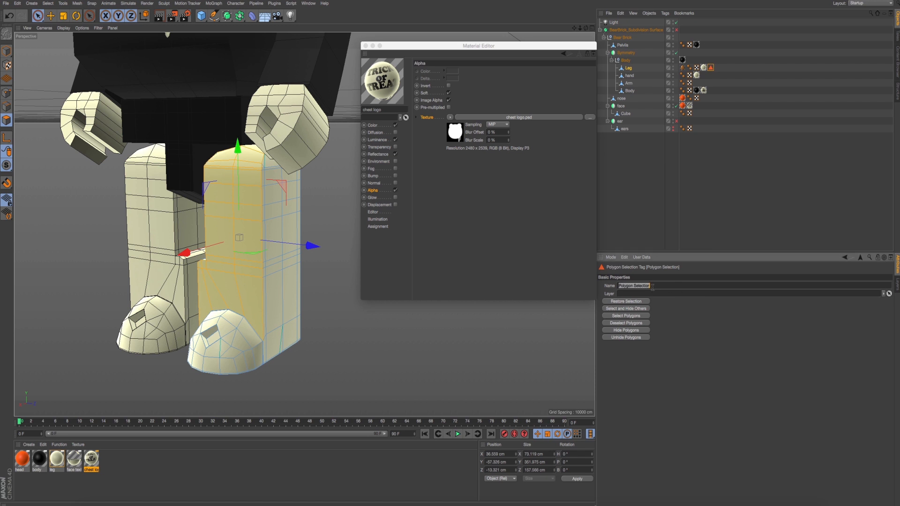
{"action": "key", "text": "BackSpace"}
{"action": "key", "text": "Return"}
{"action": "middle_click_drag", "start_coordinate": [279, 227], "coordinate": [298, 236], "text": "alt"}
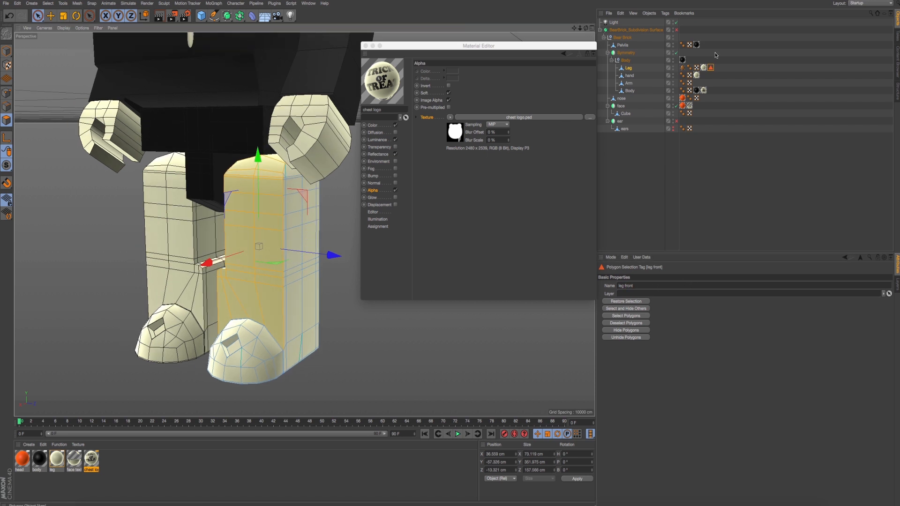
- Reselect the Leg object and hide the Pelvis object to expose the inner side of the leg
{"action": "left_click", "coordinate": [711, 103]}
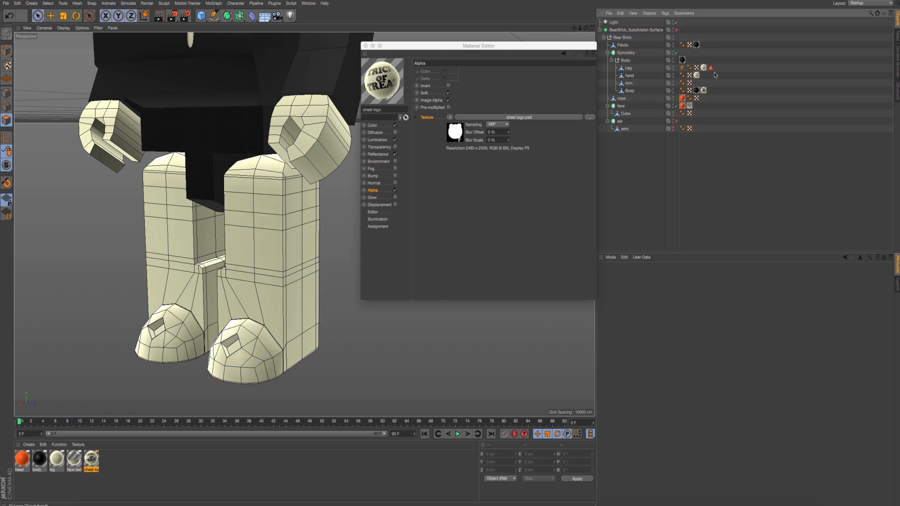
{"action": "left_click", "coordinate": [628, 69]}
{"action": "mouse_move", "coordinate": [287, 223]}
{"action": "left_mouse_down", "text": "alt"}
{"action": "mouse_move", "coordinate": [273, 222]}
{"action": "mouse_move", "coordinate": [319, 219]}
{"action": "mouse_move", "coordinate": [277, 232]}
{"action": "left_mouse_up", "text": "alt"}
{"action": "left_click_drag", "start_coordinate": [207, 249], "coordinate": [223, 248], "text": "alt"}
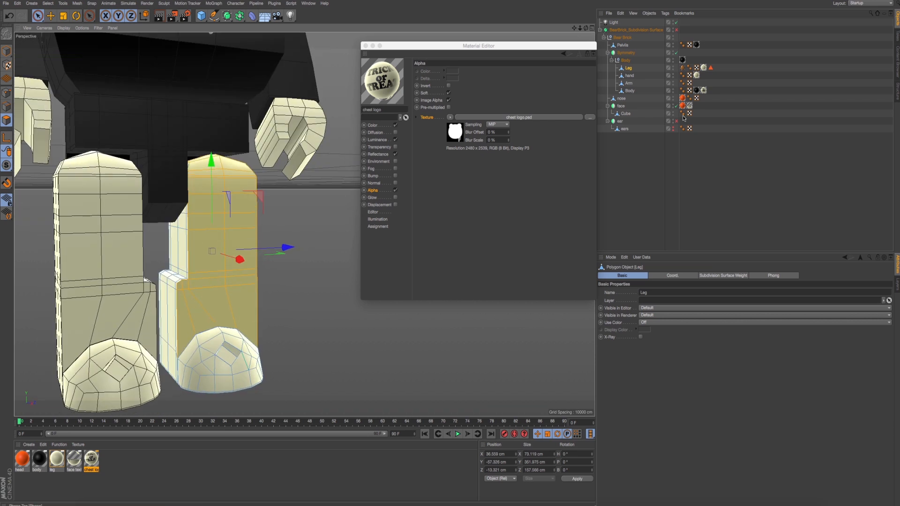
{"action": "double_click", "coordinate": [674, 44]}
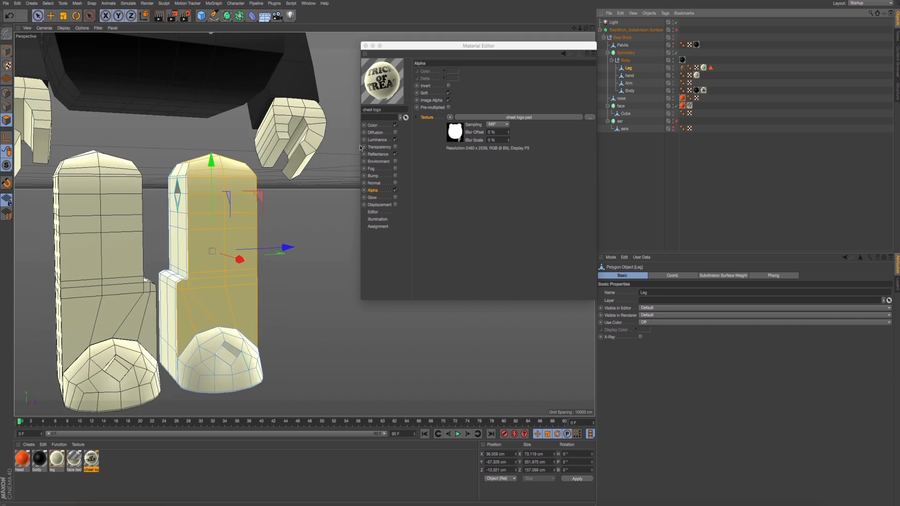
{"action": "left_click_drag", "start_coordinate": [164, 170], "coordinate": [181, 188], "text": "alt"}
{"action": "scroll", "coordinate": [181, 188], "scroll_direction": "up", "scroll_amount": 3}
{"action": "middle_click_drag", "start_coordinate": [182, 187], "coordinate": [220, 186], "text": "alt"}
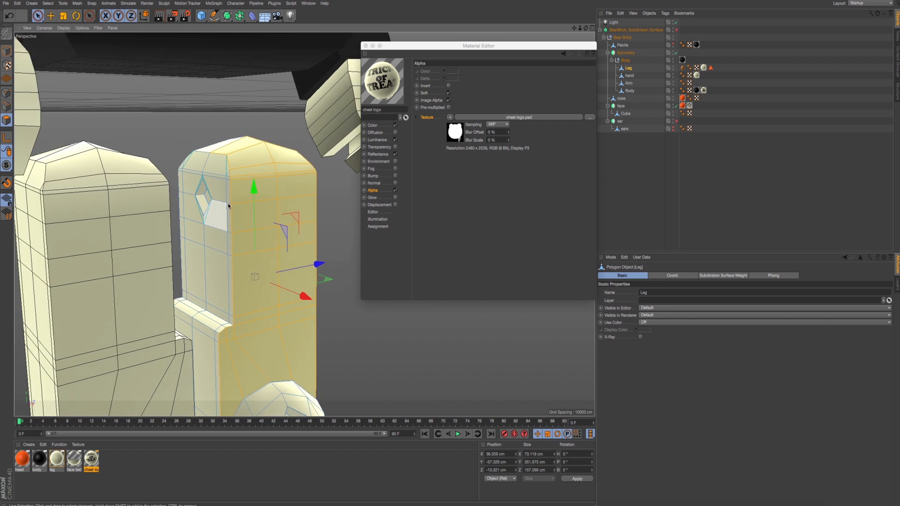
- Examine the black drip pattern on the legs in the reference photos IMG_7875.jpg and IMG_7877.jpg from Finder
{"action": "key", "text": "super+Tab"}
{"action": "key", "text": "super+Tab"}
{"action": "key", "text": "super+Tab"}
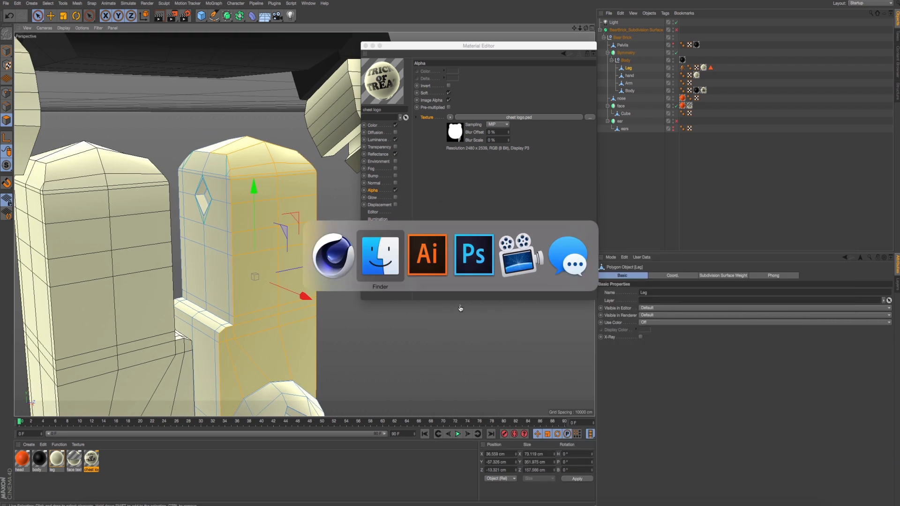
{"action": "key", "text": "space"}
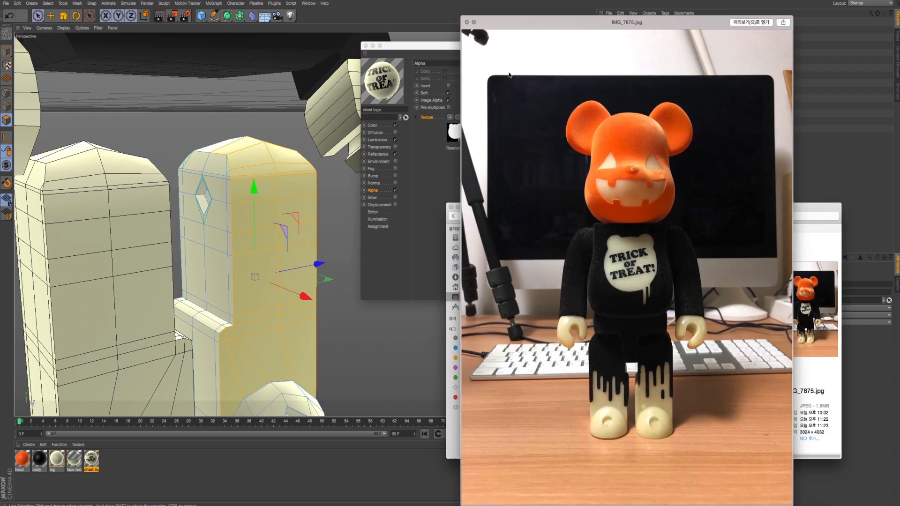
{"action": "key", "text": "space"}
{"action": "left_click", "coordinate": [730, 298]}
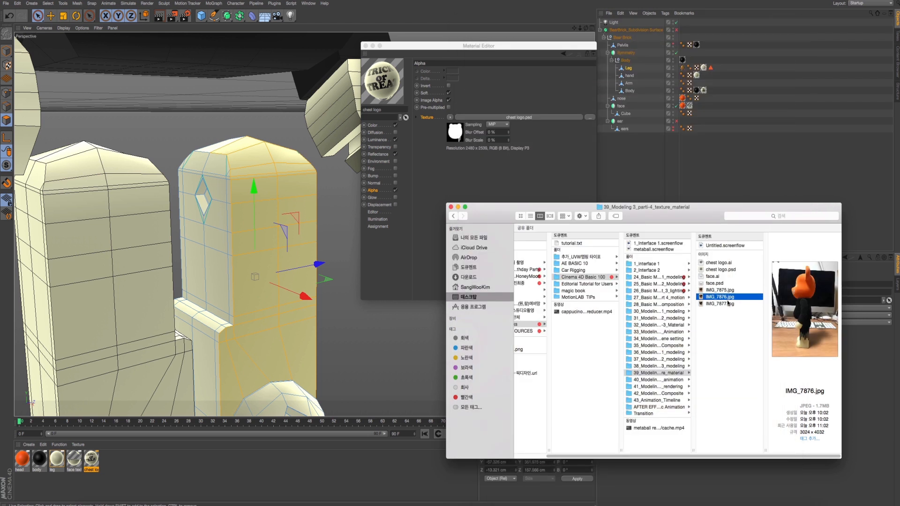
{"action": "left_click", "coordinate": [727, 302]}
{"action": "key", "text": "space"}
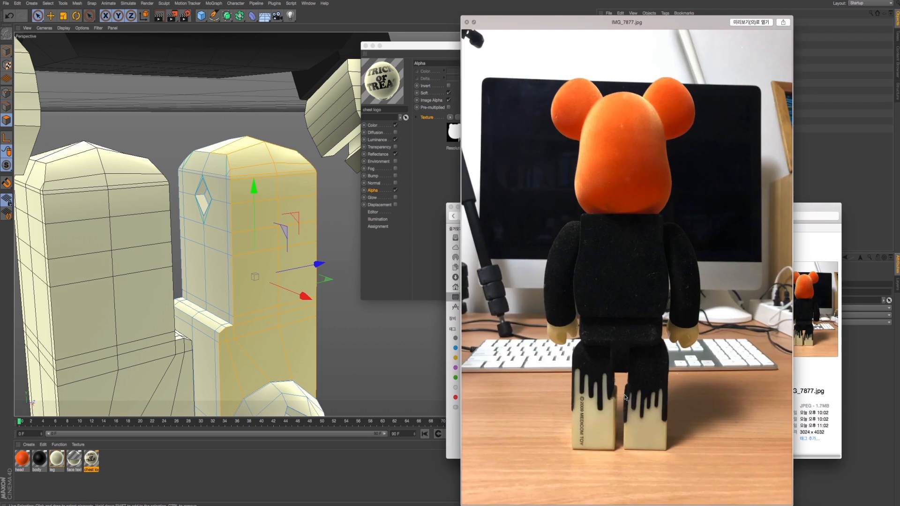
- Close the reference photo and select the column of polygons along the front edge of the leg's inner side, above the ledge
{"action": "key", "text": "space"}
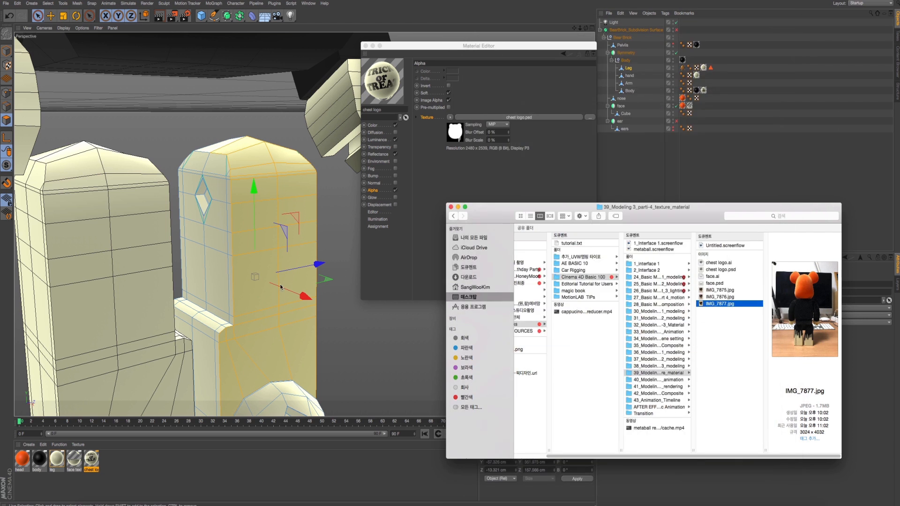
{"action": "left_click_drag", "start_coordinate": [273, 283], "coordinate": [278, 292], "text": "alt"}
{"action": "left_click", "coordinate": [231, 285]}
{"action": "left_click", "coordinate": [199, 267]}
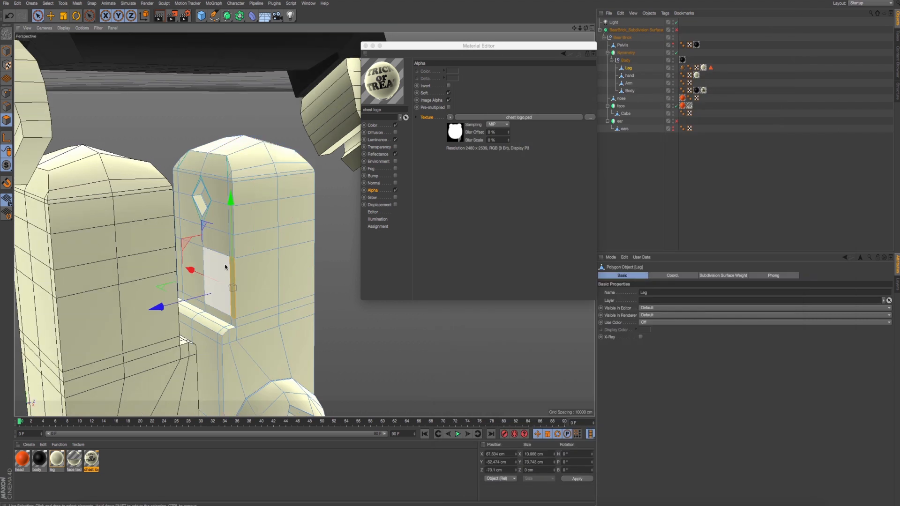
{"action": "left_click_drag", "start_coordinate": [200, 267], "coordinate": [211, 221]}
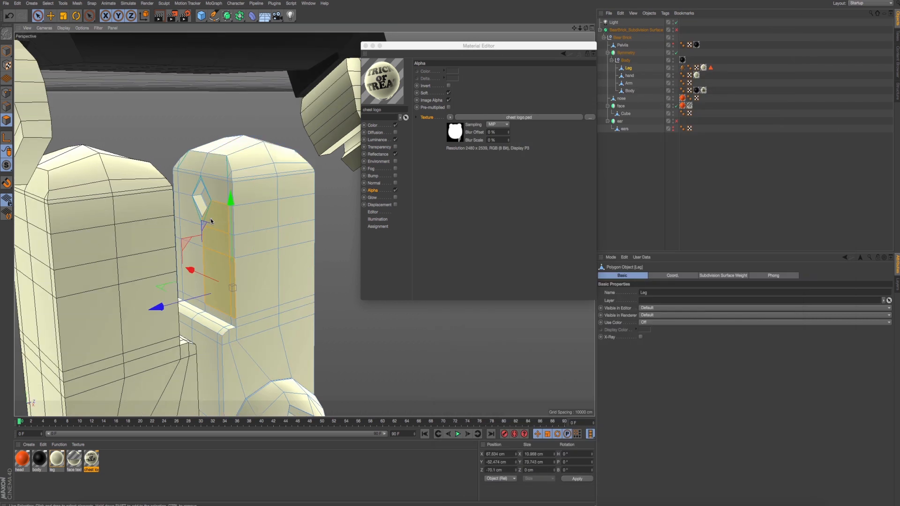
{"action": "mouse_move", "coordinate": [215, 187]}
{"action": "left_mouse_down"}
{"action": "mouse_move", "coordinate": [220, 176]}
{"action": "mouse_move", "coordinate": [226, 184]}
{"action": "left_mouse_up"}
{"action": "scroll", "coordinate": [221, 215], "scroll_direction": "up", "scroll_amount": 5}
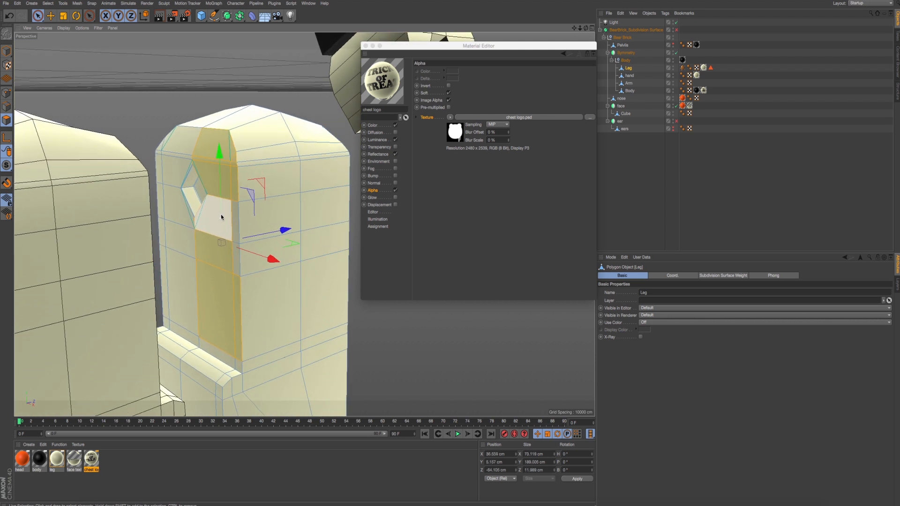
- Add the remaining polygons around the diamond-shaped hole to the selection, covering the leg's whole inner side above the ledge
{"action": "left_click", "coordinate": [236, 227], "text": "shift"}
{"action": "mouse_move", "coordinate": [225, 264]}
{"action": "left_mouse_down", "text": "shift"}
{"action": "mouse_move", "coordinate": [239, 262]}
{"action": "mouse_move", "coordinate": [198, 305]}
{"action": "mouse_move", "coordinate": [185, 342]}
{"action": "left_mouse_up", "text": "shift"}
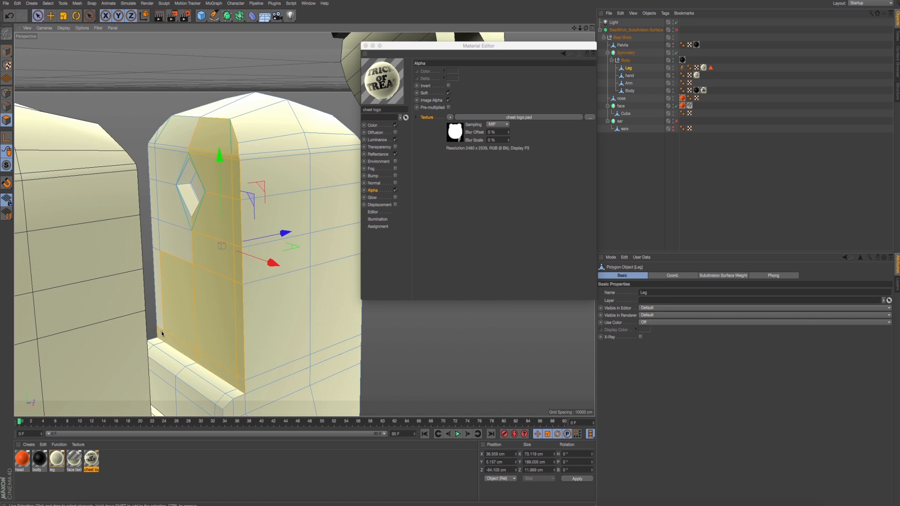
{"action": "left_click_drag", "start_coordinate": [161, 331], "coordinate": [165, 287], "text": "shift"}
{"action": "left_click_drag", "start_coordinate": [162, 239], "coordinate": [160, 140], "text": "shift"}
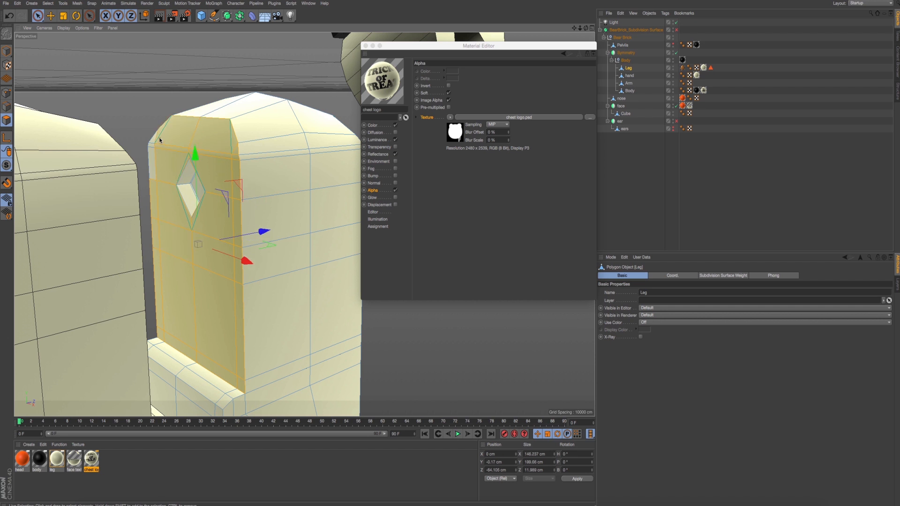
{"action": "left_click_drag", "start_coordinate": [222, 172], "coordinate": [240, 161], "text": "alt"}
{"action": "left_click", "coordinate": [237, 157]}
{"action": "key", "text": "super+z"}
{"action": "middle_click_drag", "start_coordinate": [241, 237], "coordinate": [233, 217], "text": "alt"}
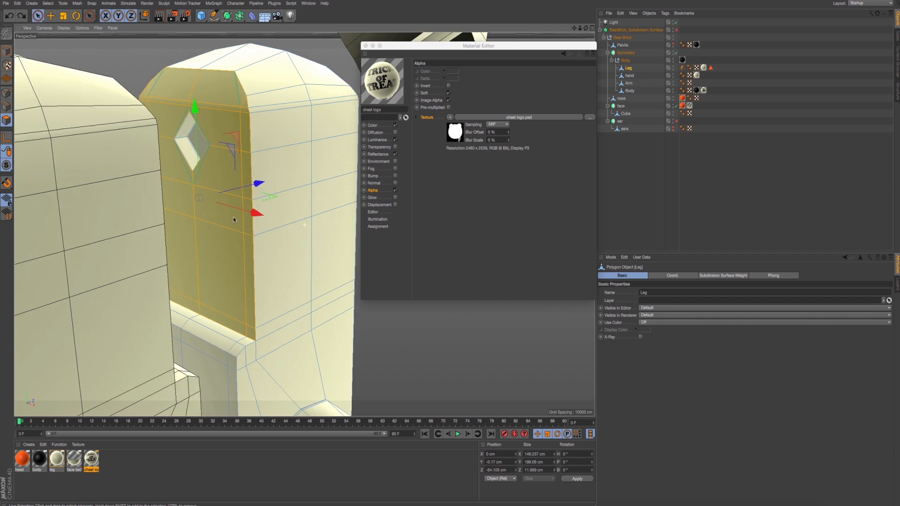
- Extend the inner-side selection over the stepped ledge, the face below it and the polygons inside the diamond-shaped hole
{"action": "left_click_drag", "start_coordinate": [233, 217], "coordinate": [225, 238], "text": "alt"}
{"action": "middle_click_drag", "start_coordinate": [249, 310], "coordinate": [233, 253], "text": "alt"}
{"action": "left_click_drag", "start_coordinate": [234, 251], "coordinate": [218, 240], "text": "alt"}
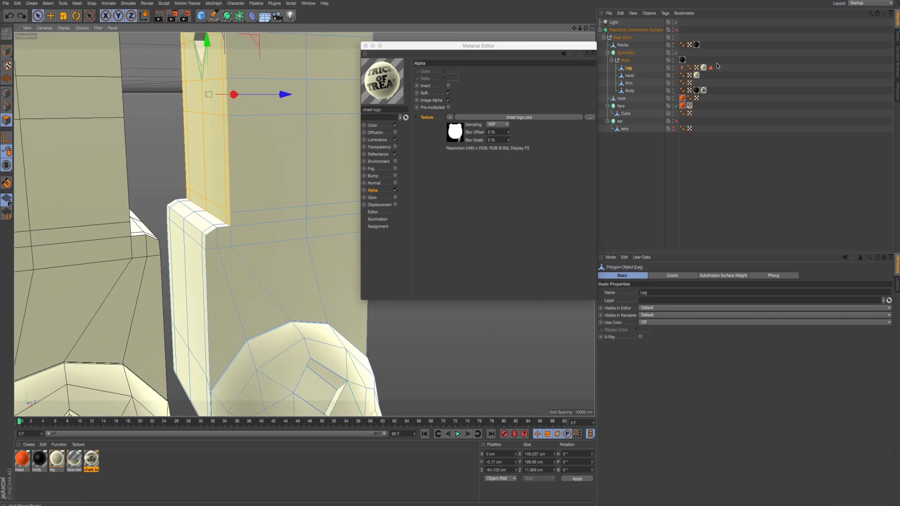
{"action": "mouse_move", "coordinate": [219, 187]}
{"action": "left_mouse_down", "text": "alt"}
{"action": "mouse_move", "coordinate": [477, 189]}
{"action": "mouse_move", "coordinate": [209, 197]}
{"action": "left_mouse_up", "text": "alt"}
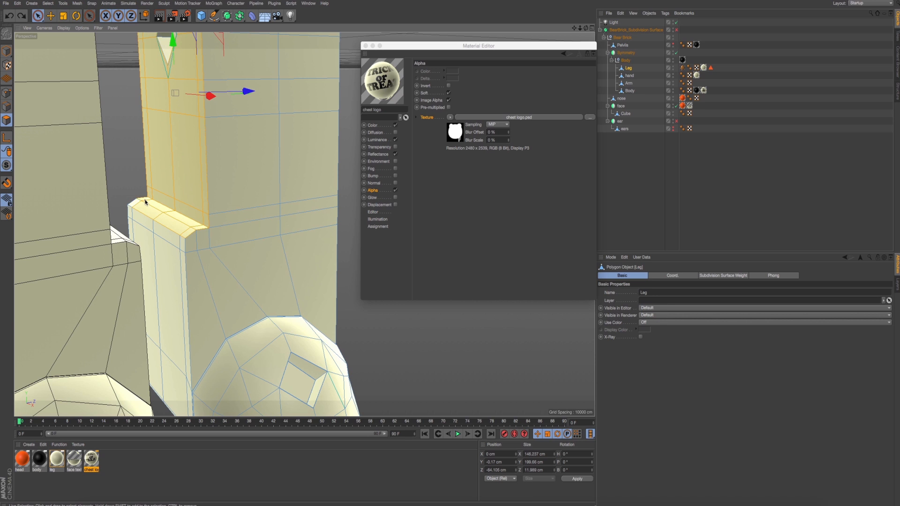
{"action": "left_click_drag", "start_coordinate": [134, 209], "coordinate": [173, 239]}
{"action": "mouse_move", "coordinate": [298, 246]}
{"action": "left_mouse_down", "text": "alt"}
{"action": "mouse_move", "coordinate": [226, 244]}
{"action": "mouse_move", "coordinate": [338, 237]}
{"action": "mouse_move", "coordinate": [302, 260]}
{"action": "mouse_move", "coordinate": [291, 245]}
{"action": "mouse_move", "coordinate": [192, 223]}
{"action": "left_mouse_up", "text": "alt"}
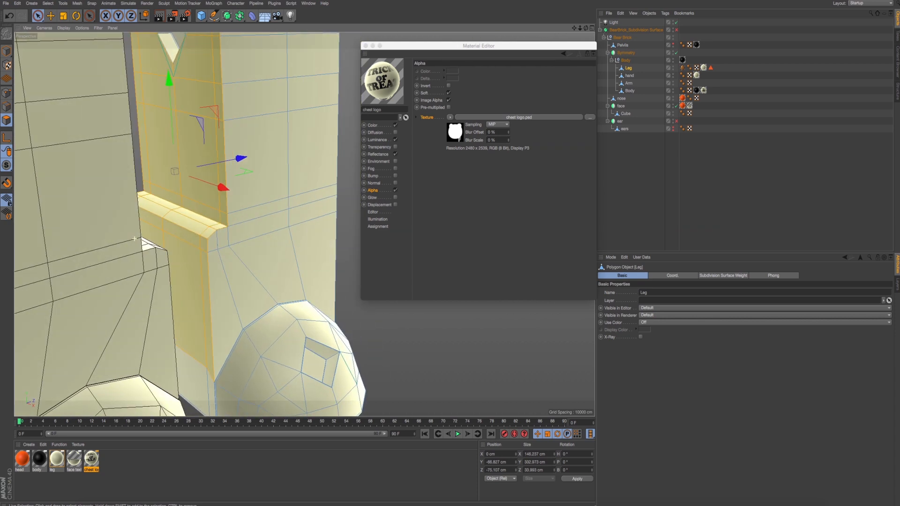
{"action": "scroll", "coordinate": [199, 217], "scroll_direction": "down", "scroll_amount": 5}
{"action": "left_click_drag", "start_coordinate": [247, 239], "coordinate": [233, 207], "text": "alt"}
{"action": "scroll", "coordinate": [188, 141], "scroll_direction": "up", "scroll_amount": 3}
{"action": "left_click_drag", "start_coordinate": [183, 131], "coordinate": [211, 143], "text": "alt"}
{"action": "left_click_drag", "start_coordinate": [187, 111], "coordinate": [205, 171], "text": "alt"}
{"action": "left_click_drag", "start_coordinate": [265, 193], "coordinate": [121, 220], "text": "alt"}
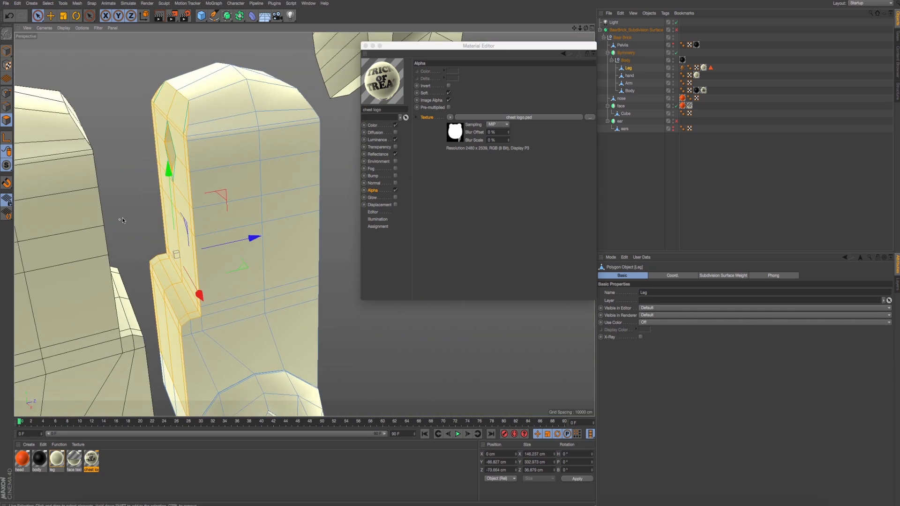
{"action": "middle_click_drag", "start_coordinate": [122, 220], "coordinate": [173, 210], "text": "alt"}
- Store the selected inner-side polygons as a polygon selection tag named "leg left"
{"action": "left_click", "coordinate": [48, 4]}
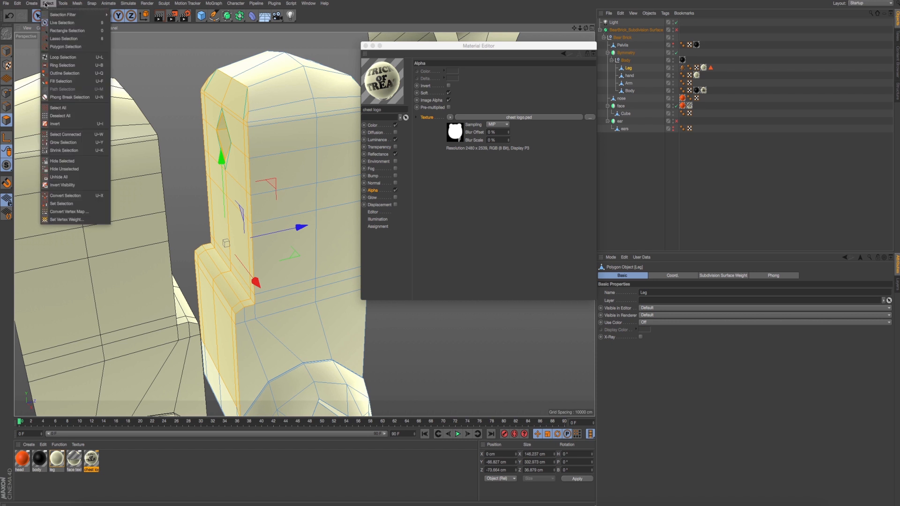
{"action": "left_click", "coordinate": [63, 206]}
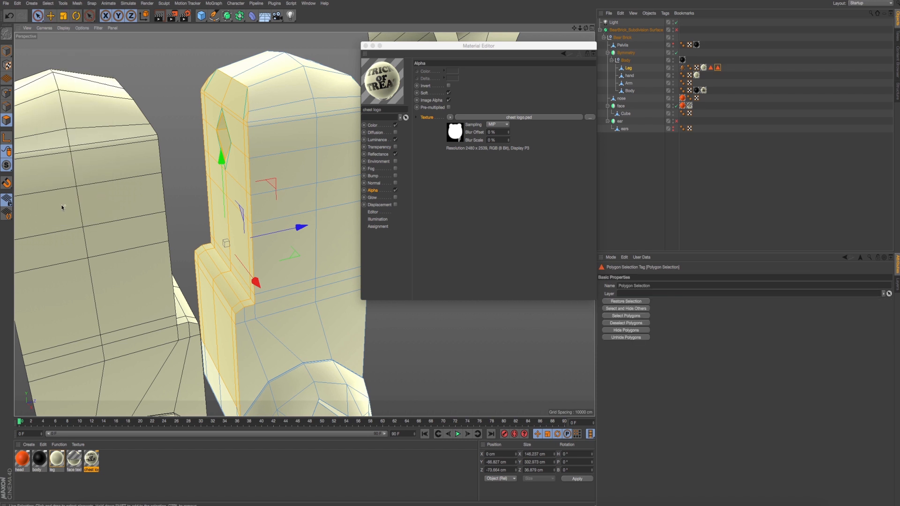
{"action": "left_click", "coordinate": [640, 286]}
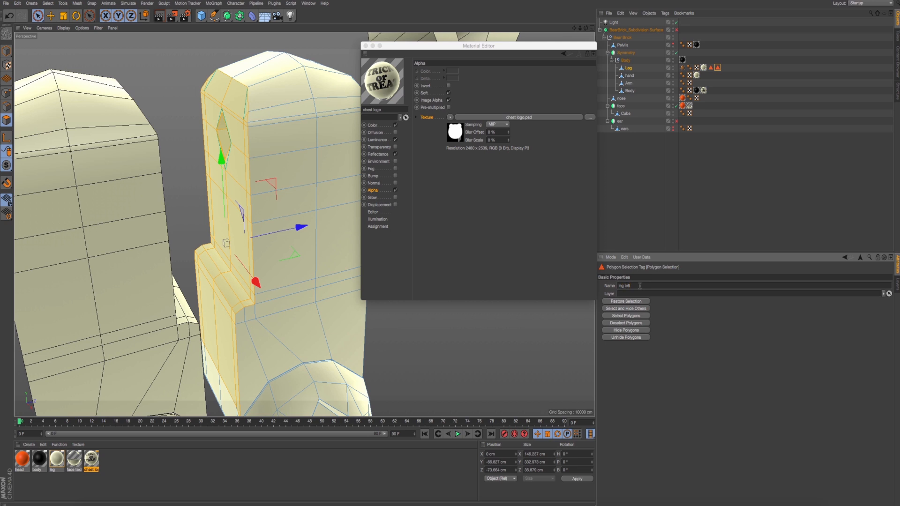
{"action": "left_click", "coordinate": [740, 189]}
- Check the two stored polygon selections on the Leg object against the model, and deselect everything
{"action": "left_click_drag", "start_coordinate": [469, 347], "coordinate": [722, 90], "text": "alt"}
{"action": "left_click", "coordinate": [624, 71]}
{"action": "left_click_drag", "start_coordinate": [303, 223], "coordinate": [233, 141], "text": "alt"}
{"action": "left_click_drag", "start_coordinate": [220, 171], "coordinate": [338, 156], "text": "alt"}
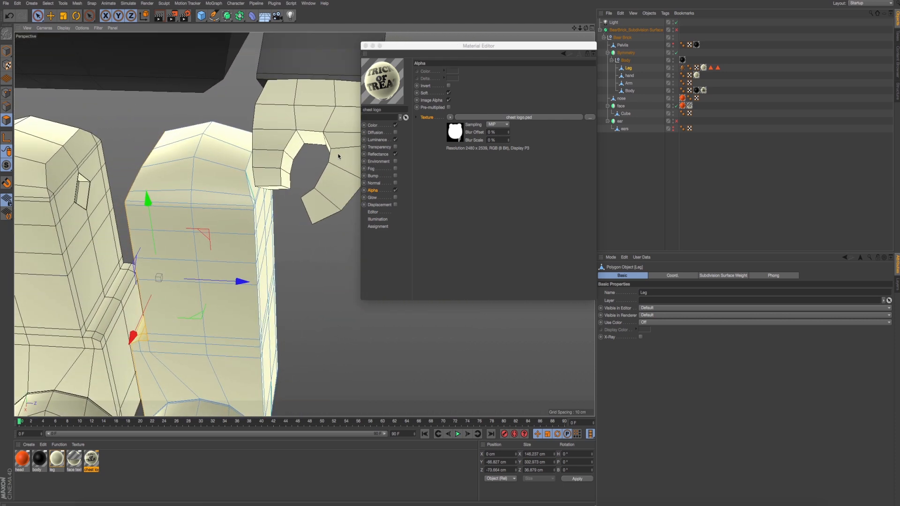
{"action": "left_click", "coordinate": [710, 68]}
{"action": "left_click_drag", "start_coordinate": [221, 212], "coordinate": [305, 190], "text": "alt"}
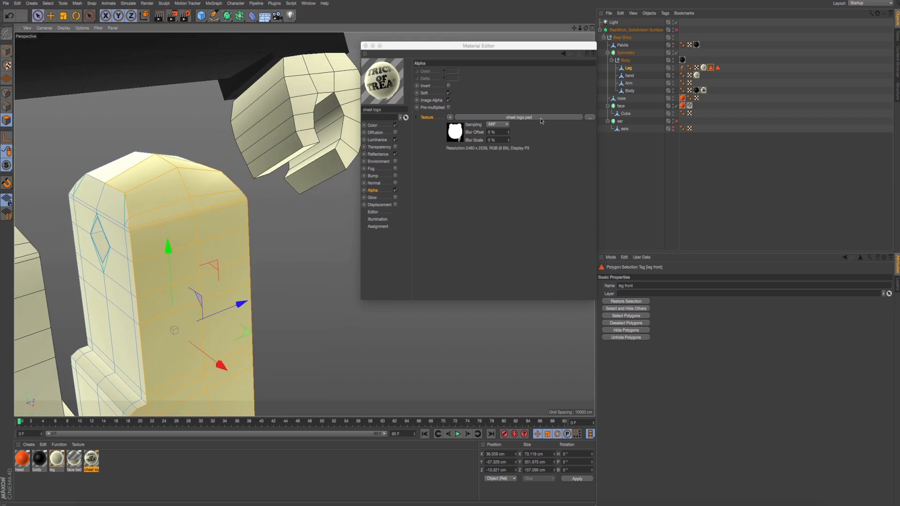
{"action": "left_click", "coordinate": [718, 69]}
{"action": "left_click_drag", "start_coordinate": [248, 220], "coordinate": [222, 218], "text": "alt"}
{"action": "left_click", "coordinate": [754, 157]}
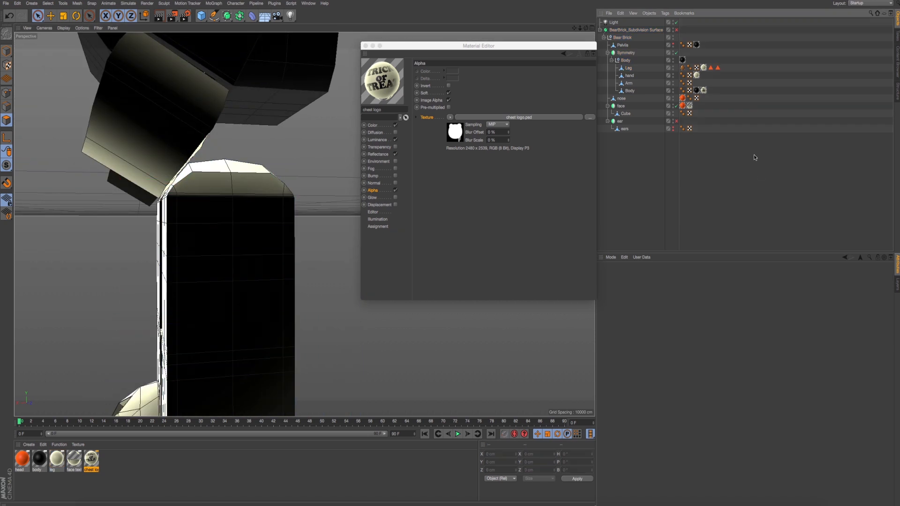
- Select all polygons on the flat outer side of the Leg object, from the top bevel down to the base
{"action": "left_click", "coordinate": [629, 68]}
{"action": "mouse_move", "coordinate": [245, 232]}
{"action": "left_mouse_down", "text": "shift"}
{"action": "mouse_move", "coordinate": [186, 193]}
{"action": "mouse_move", "coordinate": [176, 209]}
{"action": "mouse_move", "coordinate": [272, 192]}
{"action": "mouse_move", "coordinate": [287, 237]}
{"action": "left_mouse_up", "text": "shift"}
{"action": "left_click_drag", "start_coordinate": [259, 184], "coordinate": [209, 247], "text": "alt"}
{"action": "left_click_drag", "start_coordinate": [288, 229], "coordinate": [287, 184], "text": "alt"}
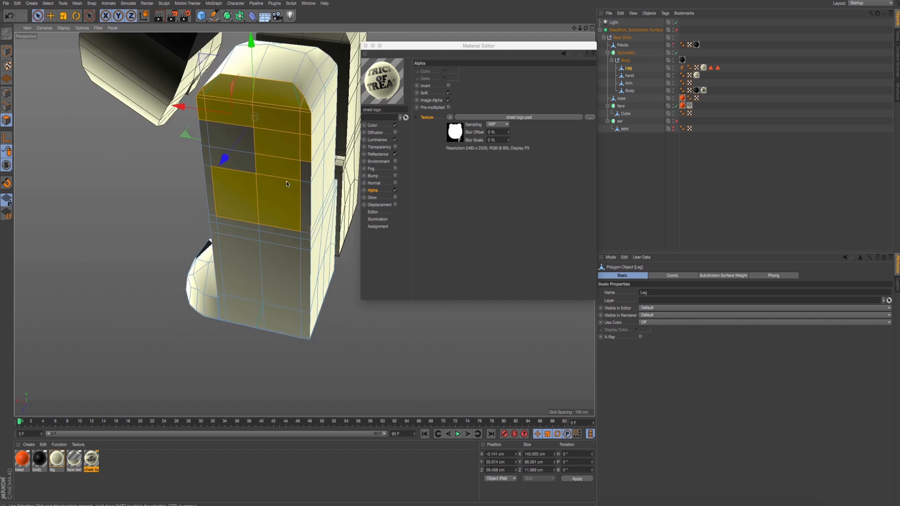
{"action": "mouse_move", "coordinate": [211, 147]}
{"action": "left_mouse_down", "text": "shift"}
{"action": "mouse_move", "coordinate": [235, 275]}
{"action": "mouse_move", "coordinate": [287, 225]}
{"action": "mouse_move", "coordinate": [305, 241]}
{"action": "mouse_move", "coordinate": [302, 216]}
{"action": "mouse_move", "coordinate": [257, 220]}
{"action": "mouse_move", "coordinate": [432, 255]}
{"action": "left_mouse_up", "text": "shift"}
- Store the outer-side polygons as a polygon selection tag named "leg right", and check the stored selections on the leg
{"action": "left_click", "coordinate": [47, 3]}
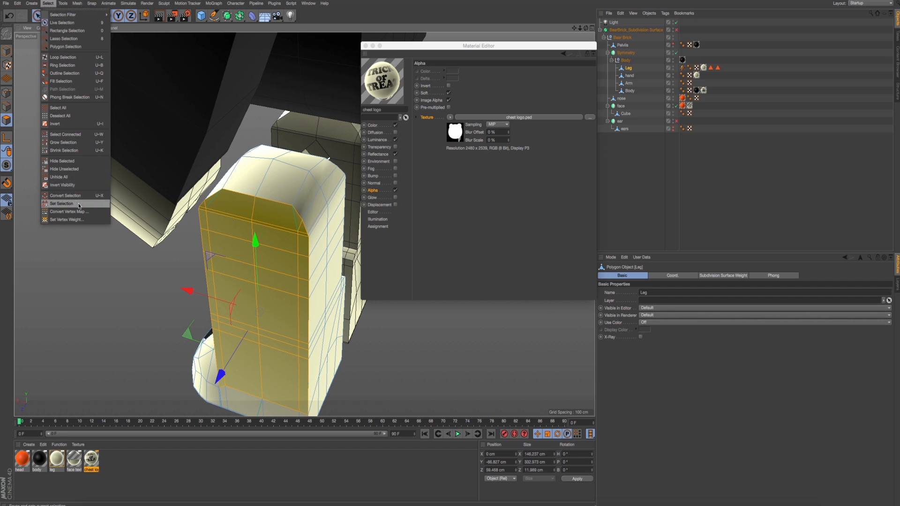
{"action": "left_click", "coordinate": [61, 203]}
{"action": "left_click", "coordinate": [653, 289]}
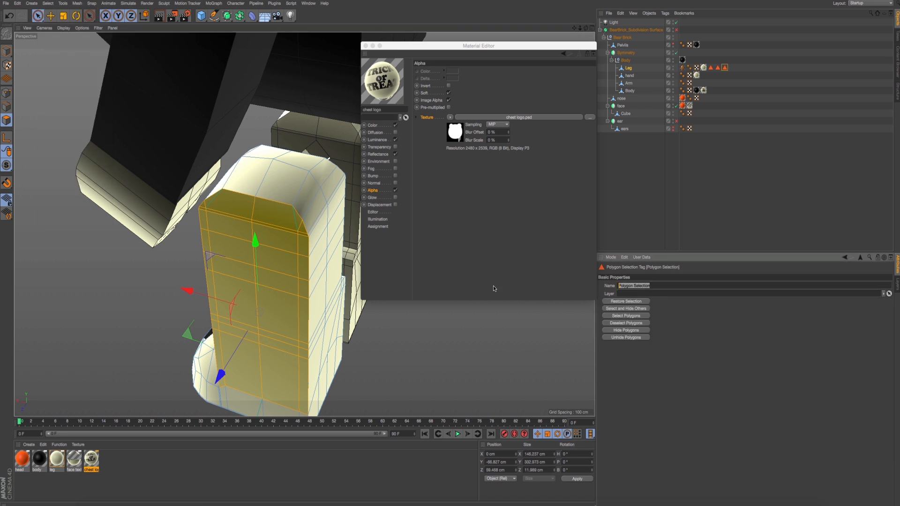
{"action": "type", "text": "leg right"}
{"action": "left_click", "coordinate": [712, 83]}
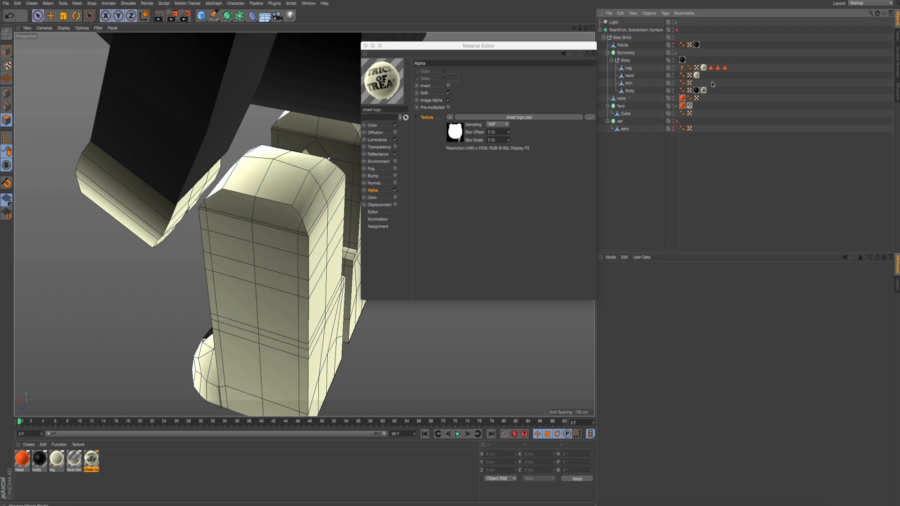
{"action": "double_click", "coordinate": [718, 69]}
{"action": "double_click", "coordinate": [725, 69]}
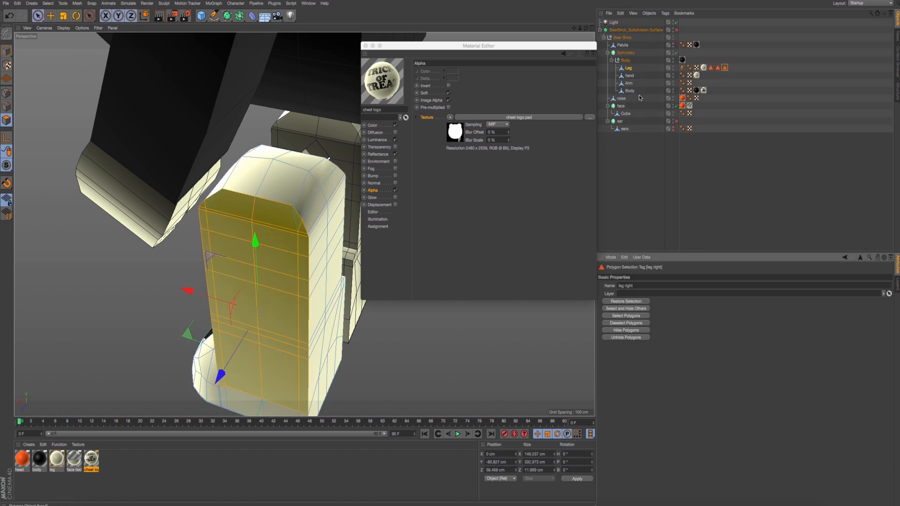
- Select all back-facing polygons of the Leg object, from the rounded top down to the base
{"action": "left_click_drag", "start_coordinate": [329, 212], "coordinate": [281, 242], "text": "alt"}
{"action": "left_click", "coordinate": [269, 170]}
{"action": "mouse_move", "coordinate": [284, 181]}
{"action": "left_mouse_down"}
{"action": "mouse_move", "coordinate": [276, 315]}
{"action": "mouse_move", "coordinate": [259, 319]}
{"action": "mouse_move", "coordinate": [281, 356]}
{"action": "mouse_move", "coordinate": [337, 330]}
{"action": "left_mouse_up"}
{"action": "left_click_drag", "start_coordinate": [308, 368], "coordinate": [223, 284], "text": "alt"}
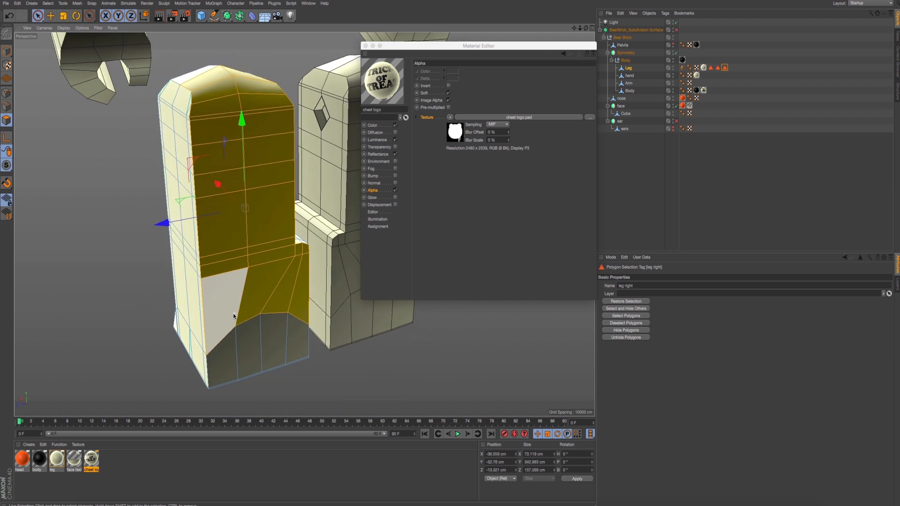
{"action": "mouse_move", "coordinate": [225, 350]}
{"action": "left_mouse_down", "text": "shift"}
{"action": "mouse_move", "coordinate": [275, 328]}
{"action": "mouse_move", "coordinate": [297, 333]}
{"action": "left_mouse_up", "text": "shift"}
{"action": "mouse_move", "coordinate": [248, 307]}
{"action": "left_mouse_down", "text": "alt"}
{"action": "mouse_move", "coordinate": [275, 324]}
{"action": "mouse_move", "coordinate": [220, 314]}
{"action": "left_mouse_up", "text": "alt"}
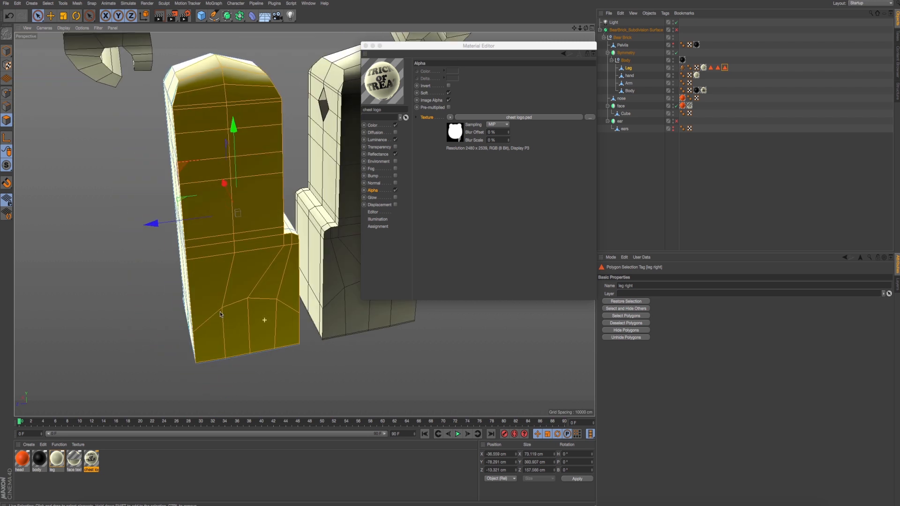
{"action": "middle_click_drag", "start_coordinate": [248, 277], "coordinate": [249, 303], "text": "alt"}
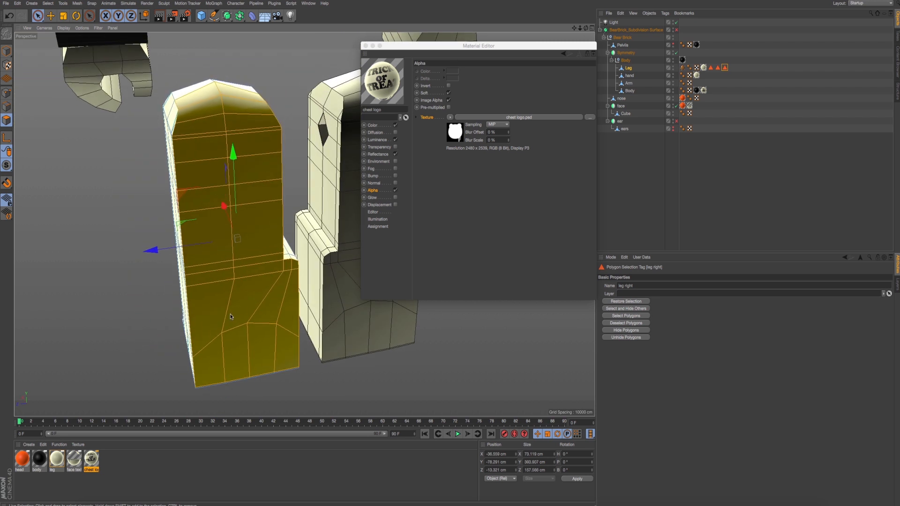
- Store the selected back polygons of the Leg object as a polygon selection tag named "leg back"
{"action": "left_click", "coordinate": [54, 5]}
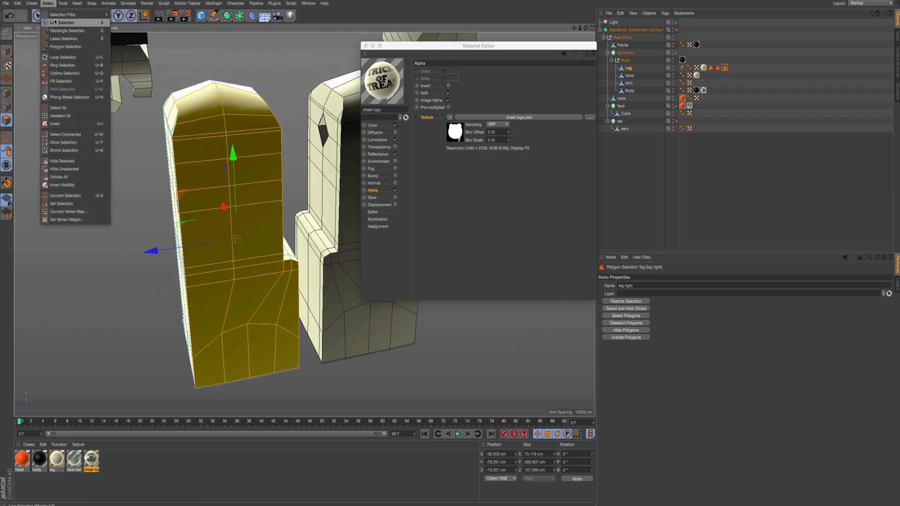
{"action": "left_click", "coordinate": [749, 140]}
{"action": "left_click", "coordinate": [630, 68]}
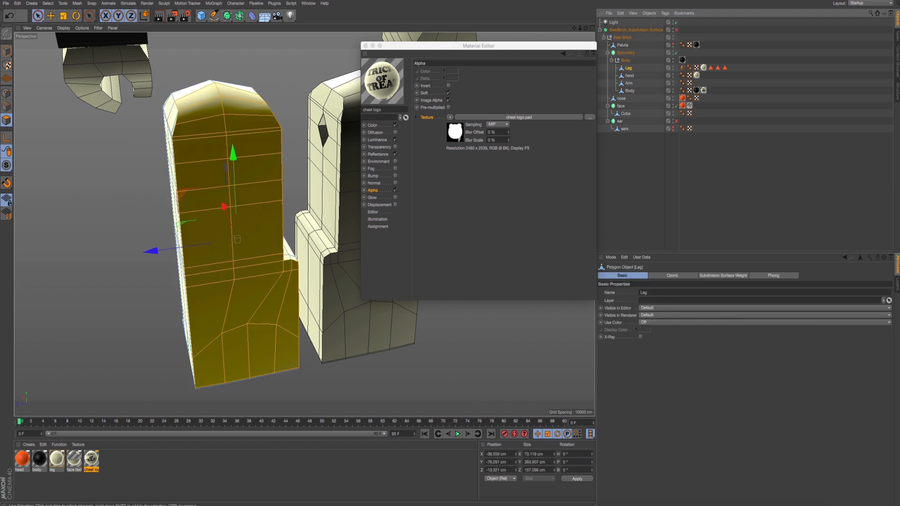
{"action": "left_click", "coordinate": [47, 4]}
{"action": "left_click", "coordinate": [66, 201]}
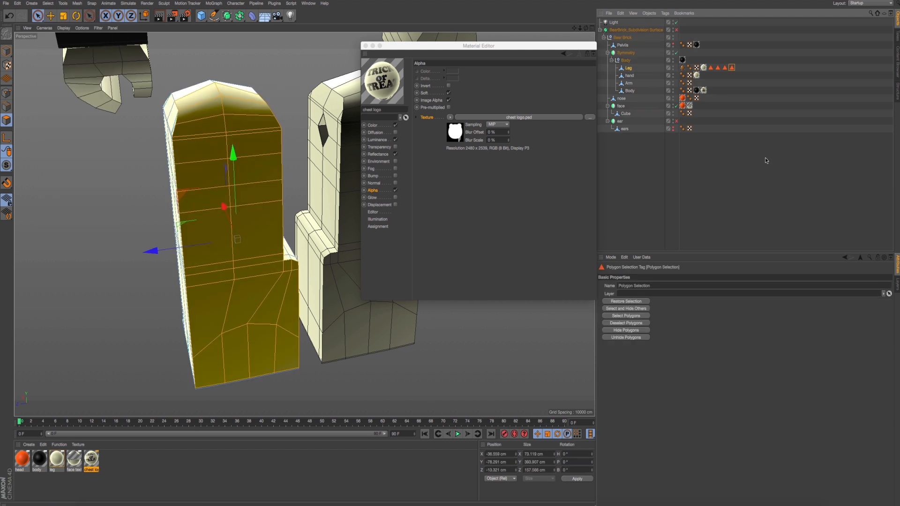
{"action": "left_click", "coordinate": [662, 285]}
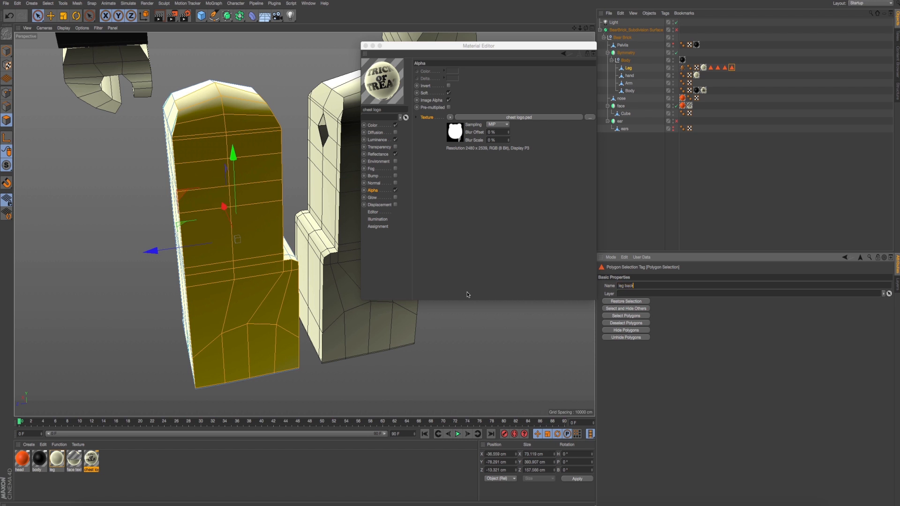
{"action": "left_click", "coordinate": [657, 191]}
- Reselect the Leg object, switch to model mode with the Move tool, and view both legs from the front
{"action": "left_click", "coordinate": [629, 68]}
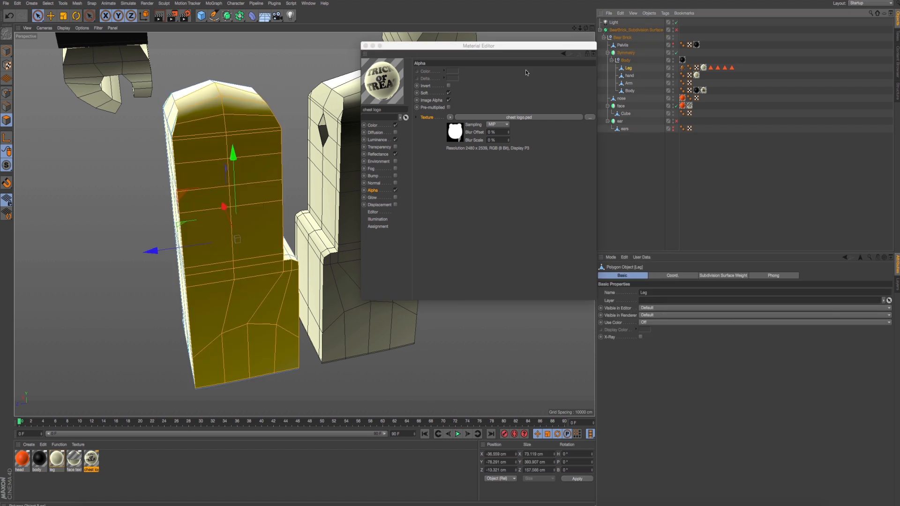
{"action": "left_click", "coordinate": [4, 53]}
{"action": "key", "text": "e"}
{"action": "left_click_drag", "start_coordinate": [145, 185], "coordinate": [199, 184], "text": "alt"}
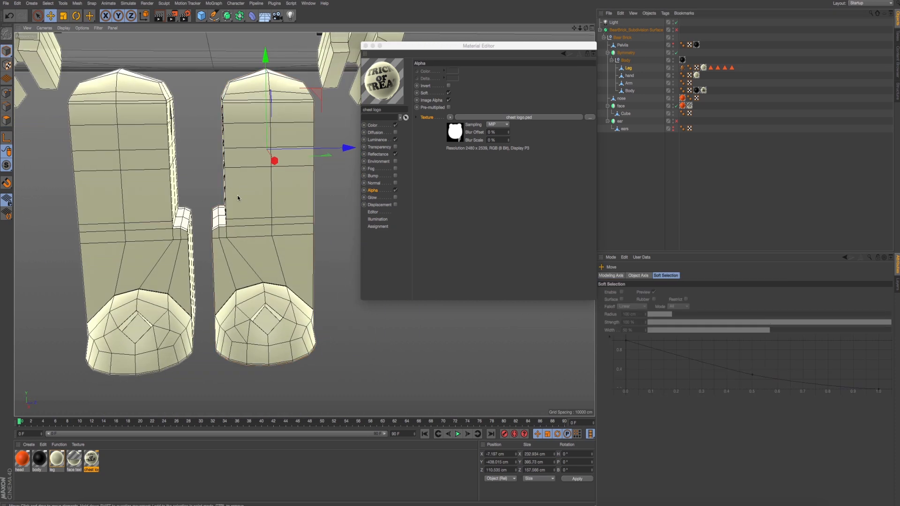
- Switch to Finder and open the reference photo IMG_7875.jpg in Illustrator
{"action": "key", "text": "super+Tab"}
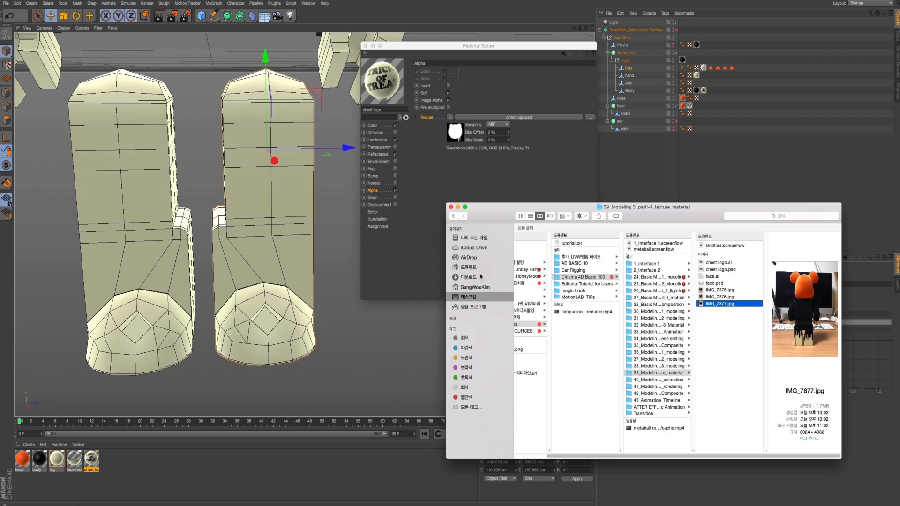
{"action": "left_click", "coordinate": [723, 297]}
{"action": "left_click", "coordinate": [724, 284]}
{"action": "left_click", "coordinate": [725, 291]}
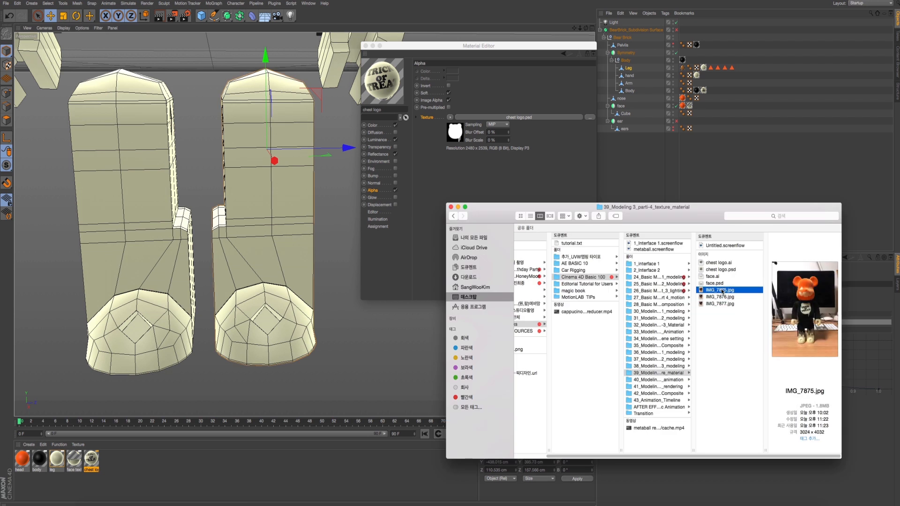
{"action": "left_click", "coordinate": [430, 497]}
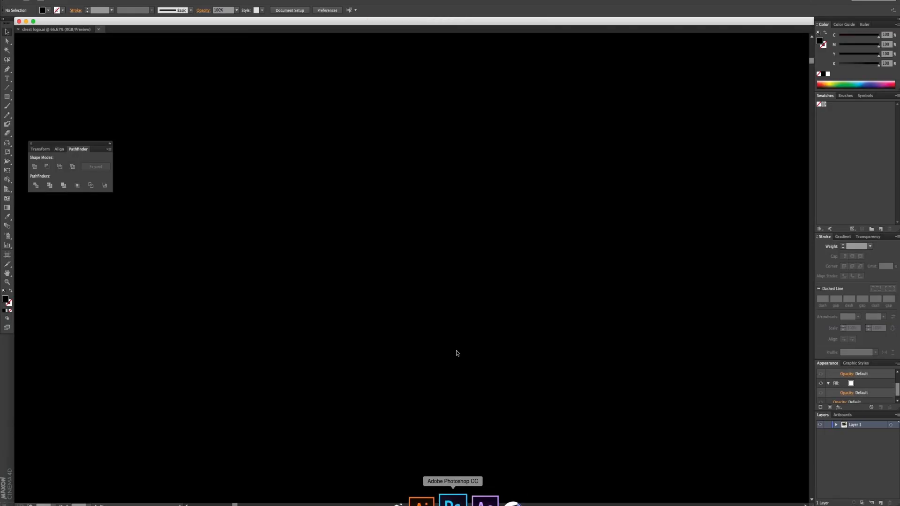
{"action": "left_click", "coordinate": [460, 331], "text": "alt+super"}
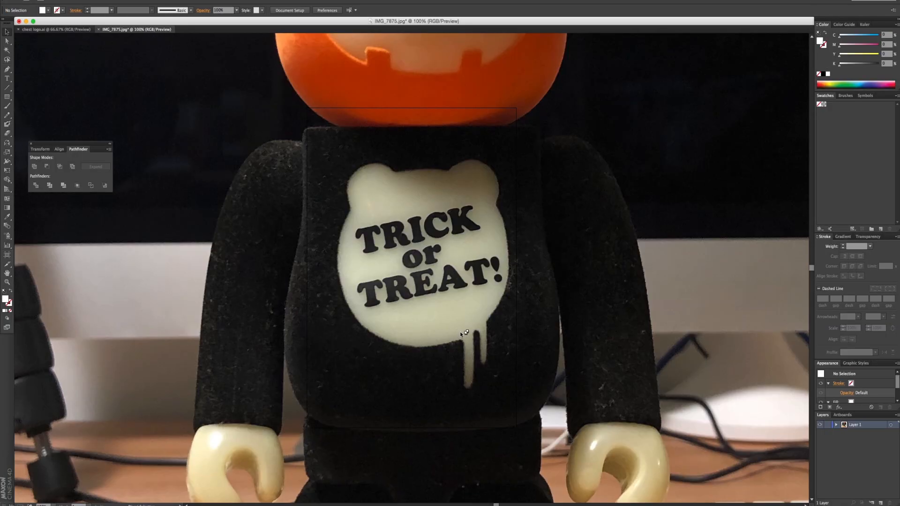
- Examine the black drip pattern on both legs in the reference photo, from the hips down to the feet
{"action": "left_click", "coordinate": [460, 331], "text": "alt+super"}
{"action": "left_click", "coordinate": [460, 331], "text": "super"}
{"action": "left_click_drag", "start_coordinate": [366, 341], "coordinate": [480, 308]}
{"action": "scroll", "coordinate": [479, 322], "scroll_direction": "up", "scroll_amount": 8}
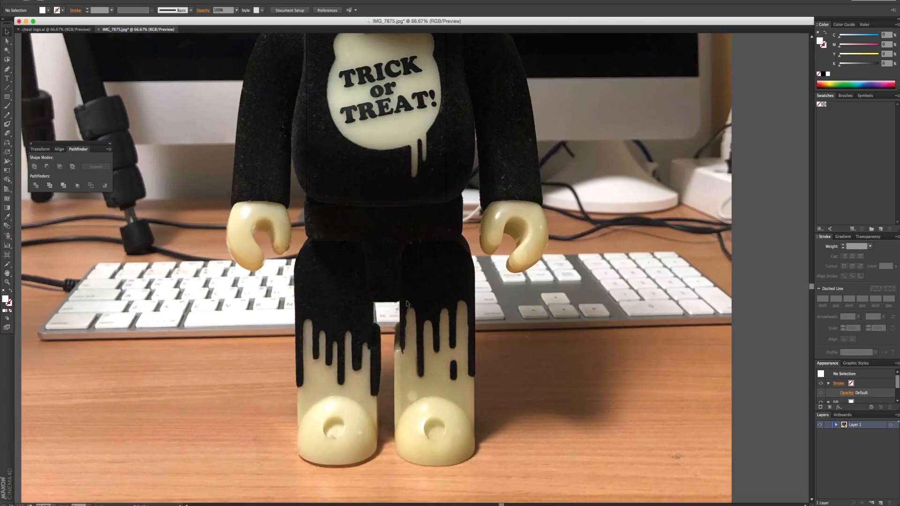
{"action": "scroll", "coordinate": [447, 339], "scroll_direction": "down", "scroll_amount": 4, "text": "alt"}
{"action": "scroll", "coordinate": [453, 327], "scroll_direction": "up", "scroll_amount": 15}
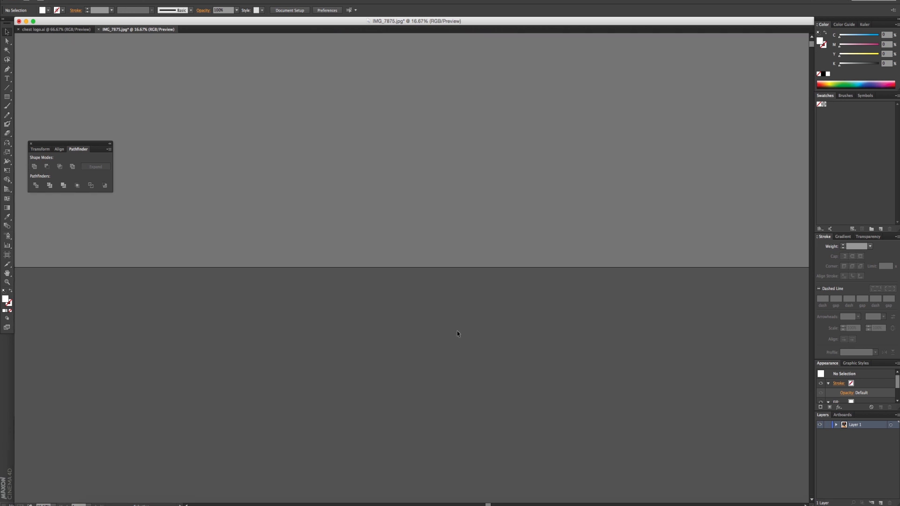
{"action": "left_click", "coordinate": [463, 232], "text": "super"}
{"action": "left_click", "coordinate": [463, 232], "text": "super"}
{"action": "left_click", "coordinate": [463, 232], "text": "alt+super"}
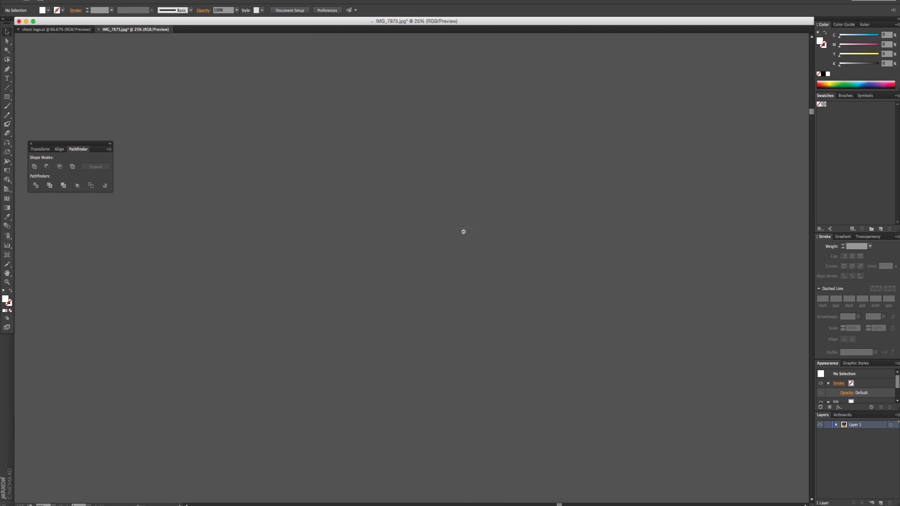
{"action": "left_click", "coordinate": [463, 232], "text": "alt+super"}
{"action": "left_click", "coordinate": [463, 232], "text": "alt+super"}
{"action": "left_click_drag", "start_coordinate": [433, 419], "coordinate": [437, 322]}
{"action": "left_click_drag", "start_coordinate": [478, 424], "coordinate": [477, 424], "text": "super"}
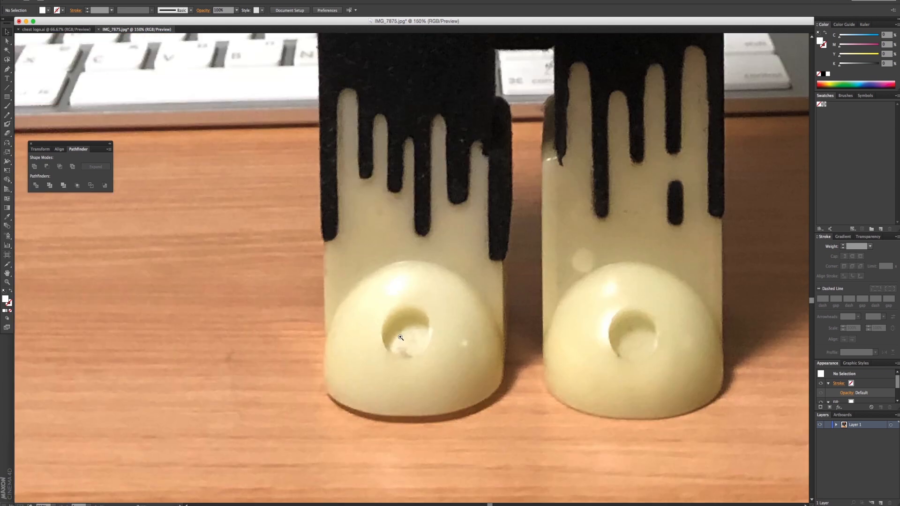
{"action": "left_click", "coordinate": [399, 336], "text": "alt+super"}
{"action": "left_click", "coordinate": [400, 336], "text": "alt+super"}
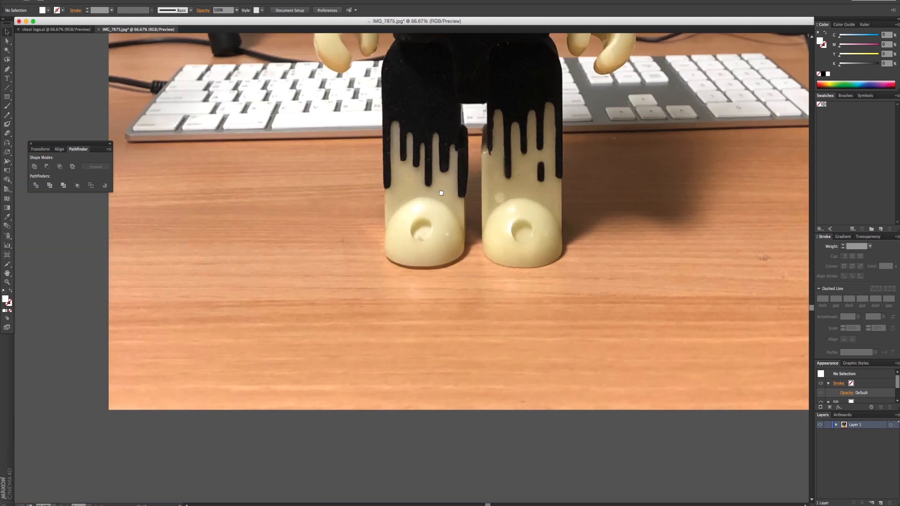
{"action": "left_click_drag", "start_coordinate": [441, 193], "coordinate": [420, 270]}
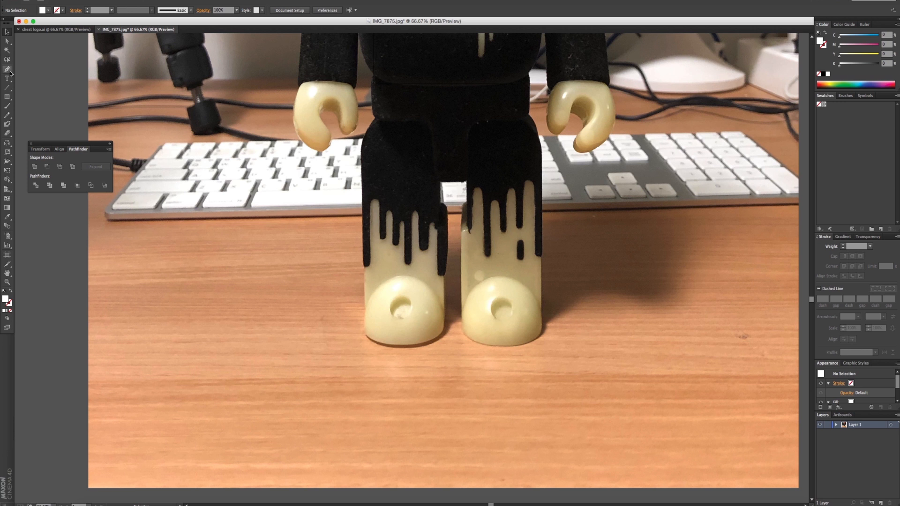
- Draw a rectangle about 133 mm wide over the left leg in the photo and stretch it to about 301 mm tall
{"action": "left_click", "coordinate": [10, 99]}
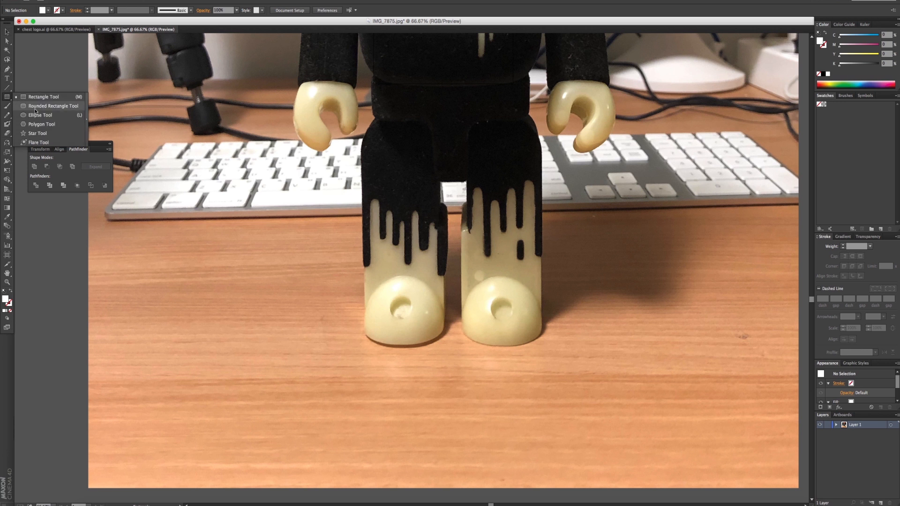
{"action": "left_click", "coordinate": [37, 106]}
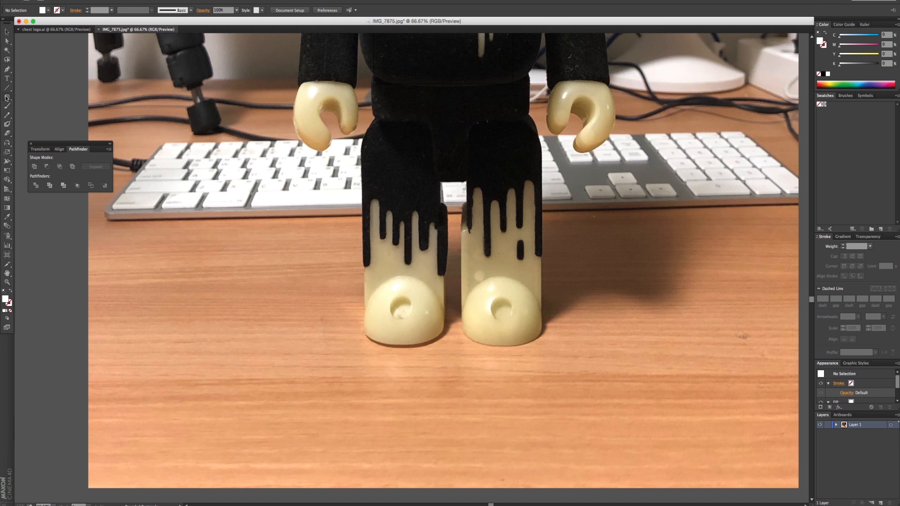
{"action": "left_click_drag", "start_coordinate": [10, 101], "coordinate": [37, 97]}
{"action": "left_click_drag", "start_coordinate": [280, 61], "coordinate": [368, 268]}
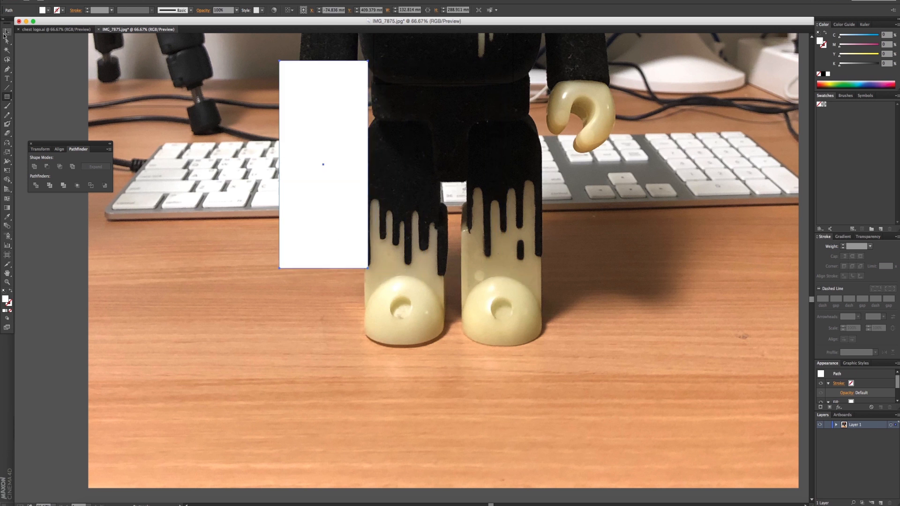
{"action": "left_click", "coordinate": [4, 33]}
{"action": "left_click_drag", "start_coordinate": [303, 173], "coordinate": [384, 182]}
{"action": "mouse_move", "coordinate": [405, 70]}
{"action": "left_mouse_down"}
{"action": "mouse_move", "coordinate": [404, 83]}
{"action": "mouse_move", "coordinate": [405, 61]}
{"action": "left_mouse_up"}
- Sample the black of the right leg in the photo for the rectangle and swap its fill and stroke, leaving only an outline
{"action": "scroll", "coordinate": [408, 211], "scroll_direction": "up", "scroll_amount": 3}
{"action": "scroll", "coordinate": [411, 274], "scroll_direction": "down", "scroll_amount": 6}
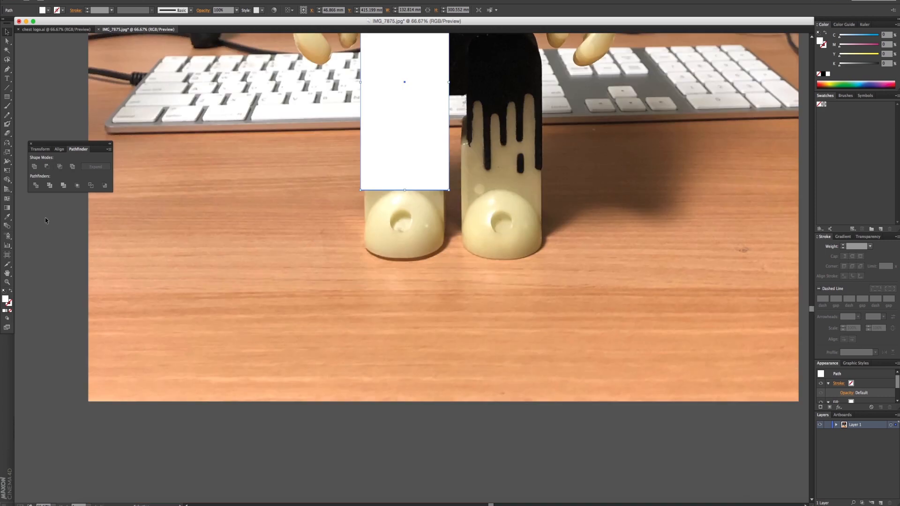
{"action": "left_click", "coordinate": [8, 218]}
{"action": "left_click", "coordinate": [824, 75]}
{"action": "left_click", "coordinate": [424, 134], "text": "super"}
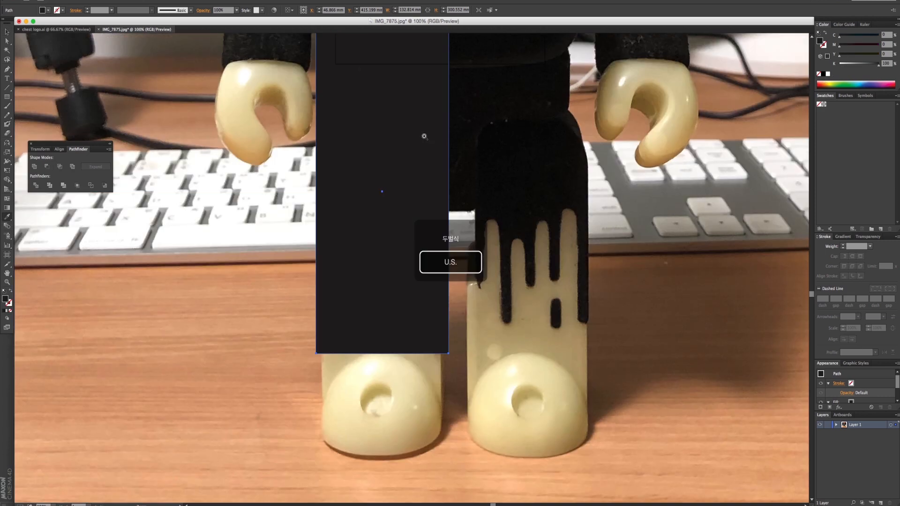
{"action": "left_click", "coordinate": [424, 134], "text": "super"}
{"action": "scroll", "coordinate": [403, 235], "scroll_direction": "down", "scroll_amount": 5}
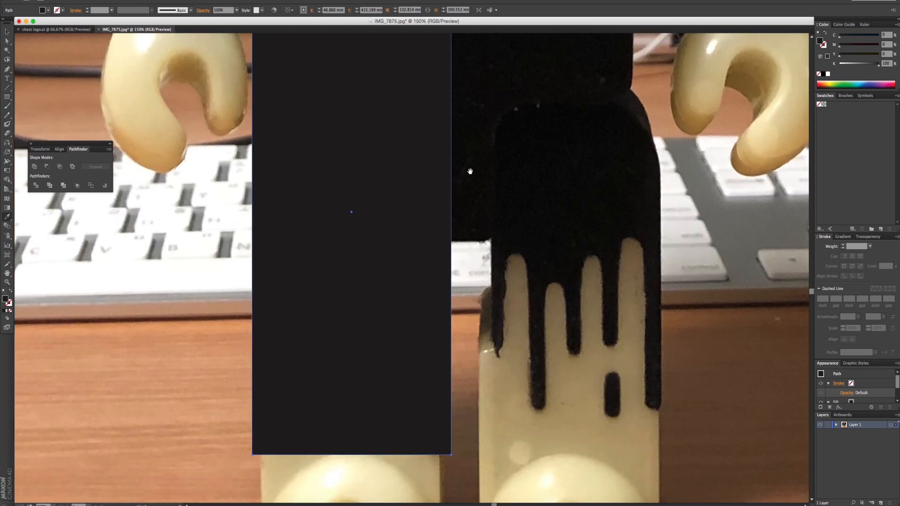
{"action": "left_click", "coordinate": [469, 169]}
{"action": "scroll", "coordinate": [458, 190], "scroll_direction": "down", "scroll_amount": 2}
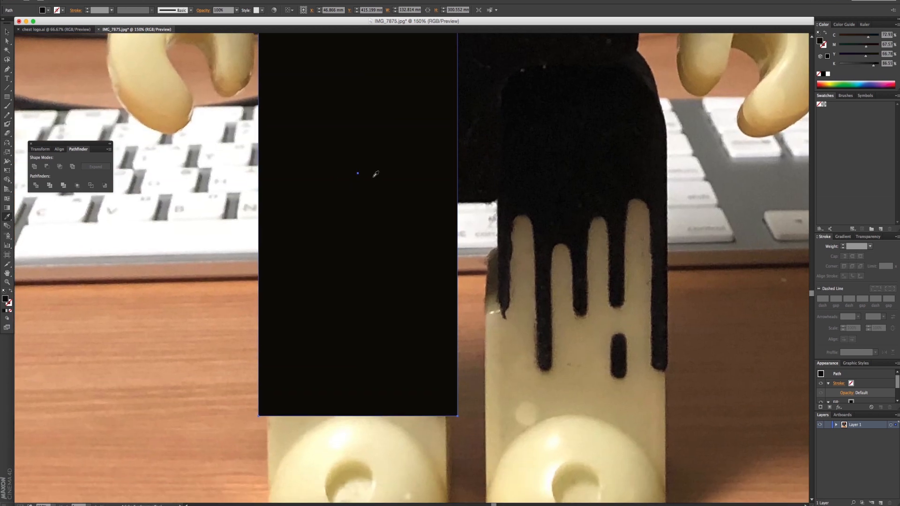
{"action": "left_click", "coordinate": [10, 293]}
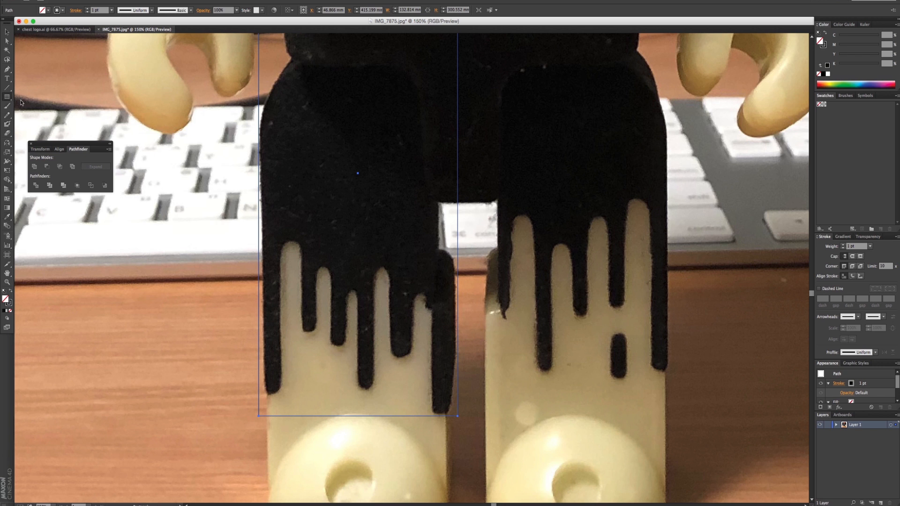
- Draw a rounded rectangle about 115 mm tall over the left leg's first light gap and widen it to about 14 mm
{"action": "left_click_drag", "start_coordinate": [7, 97], "coordinate": [29, 116]}
{"action": "left_click_drag", "start_coordinate": [282, 241], "coordinate": [294, 423]}
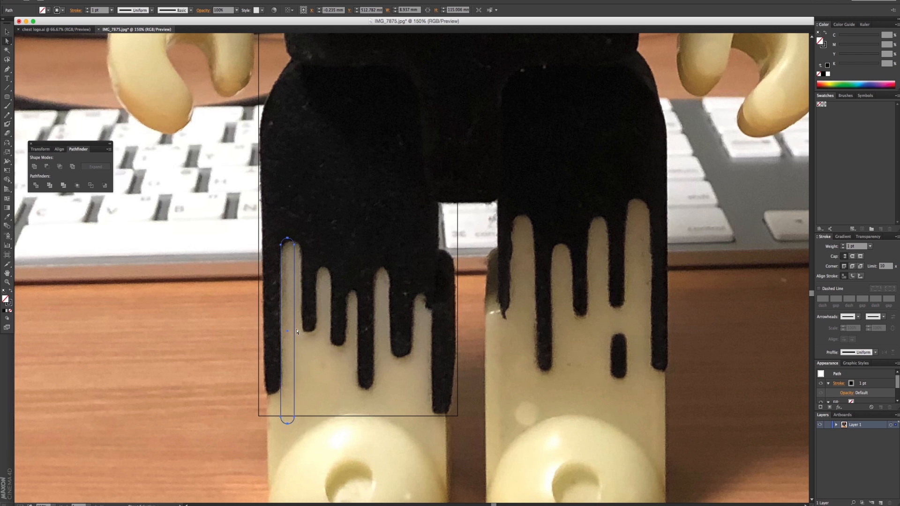
{"action": "left_click", "coordinate": [295, 330]}
{"action": "left_click", "coordinate": [7, 32]}
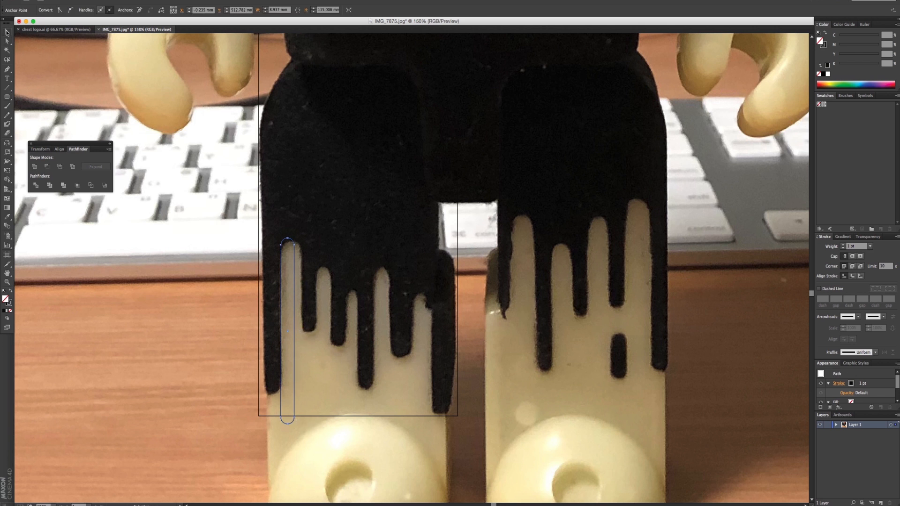
{"action": "left_click_drag", "start_coordinate": [295, 331], "coordinate": [302, 330]}
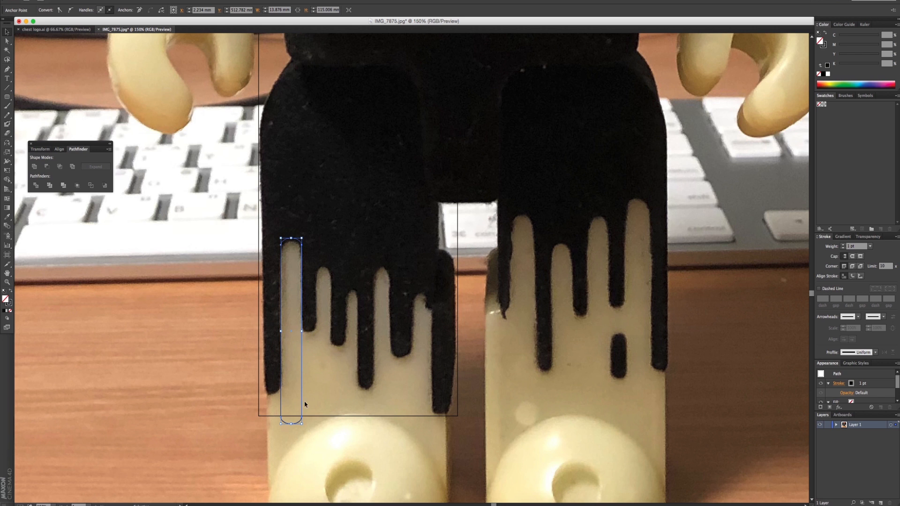
- Shorten the large leg rectangle to about 284 mm and place a copy of the rounded rectangle over the leftmost black drip
{"action": "left_click", "coordinate": [309, 416]}
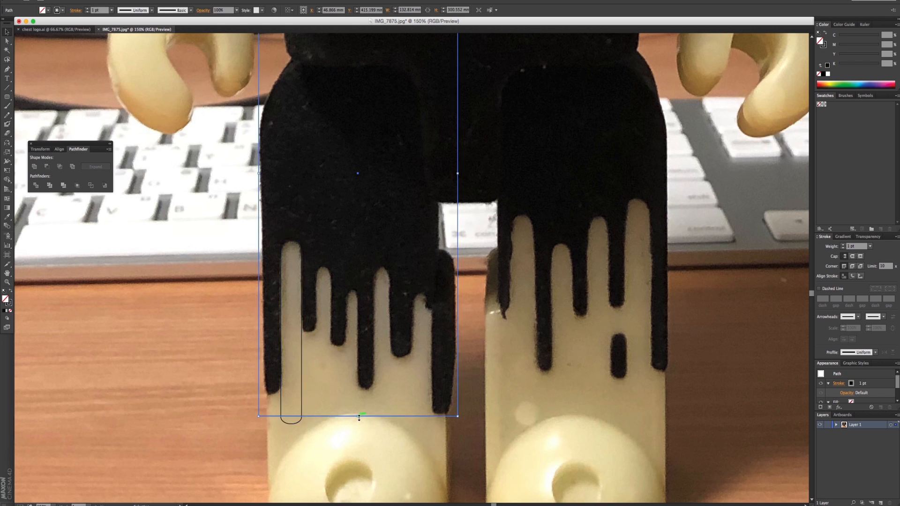
{"action": "left_click_drag", "start_coordinate": [359, 417], "coordinate": [360, 389]}
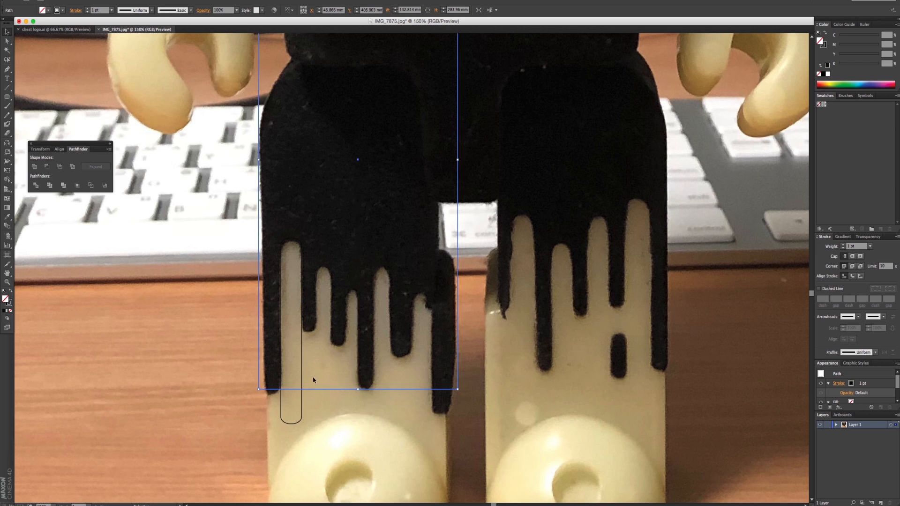
{"action": "left_click_drag", "start_coordinate": [301, 394], "coordinate": [279, 370]}
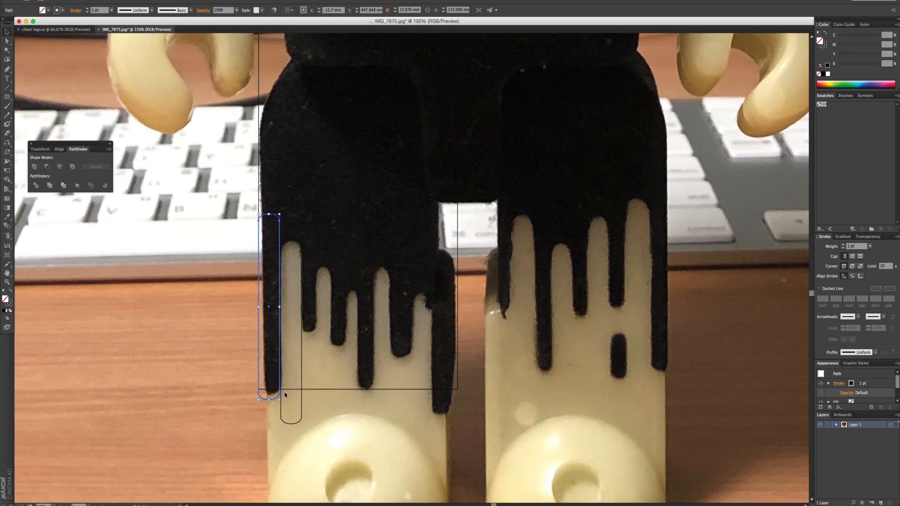
{"action": "left_click_drag", "start_coordinate": [282, 405], "coordinate": [280, 407]}
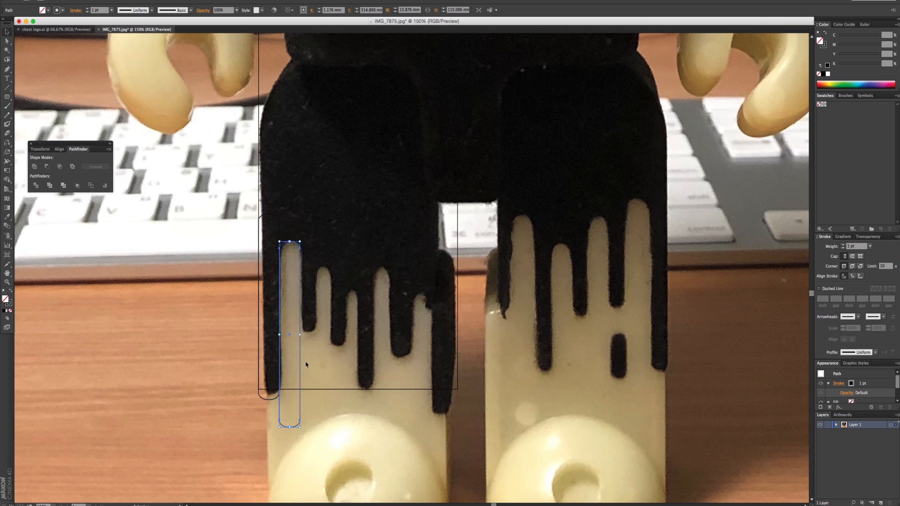
- Unite the large leg rectangle and the rounded shape over the leftmost drip into one outline with Pathfinder
{"action": "left_click", "coordinate": [259, 220]}
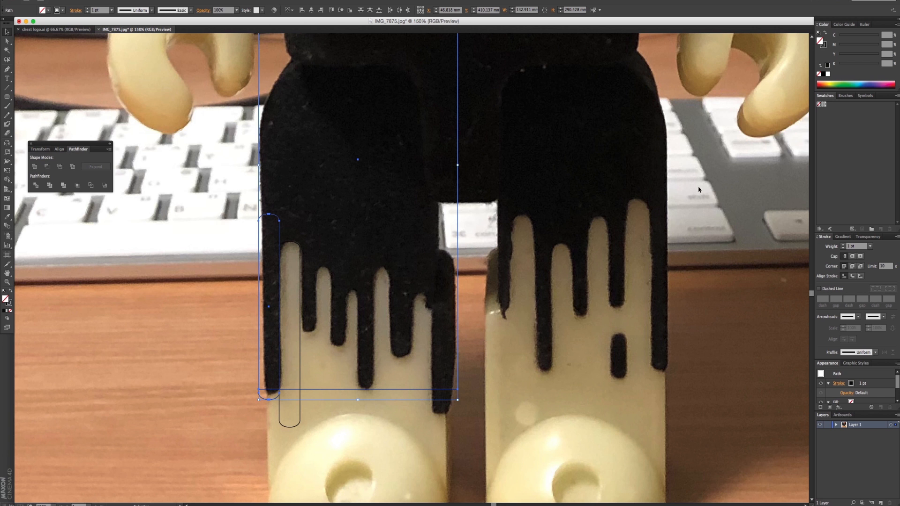
{"action": "left_click", "coordinate": [186, 1]}
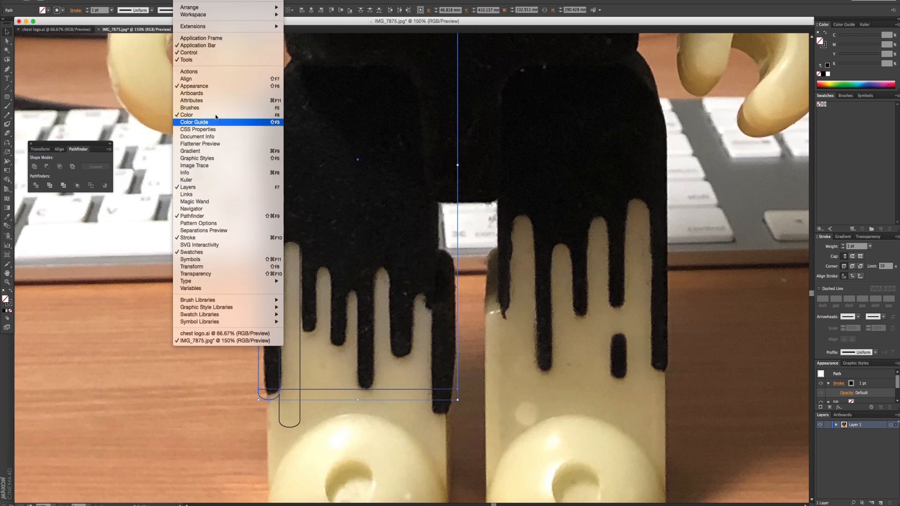
{"action": "left_click", "coordinate": [207, 216]}
{"action": "left_click", "coordinate": [189, 0]}
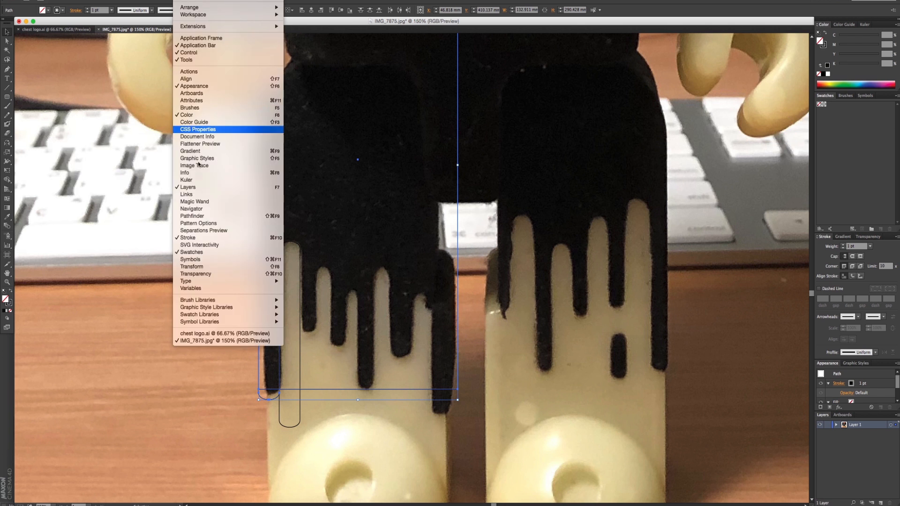
{"action": "left_click", "coordinate": [202, 228]}
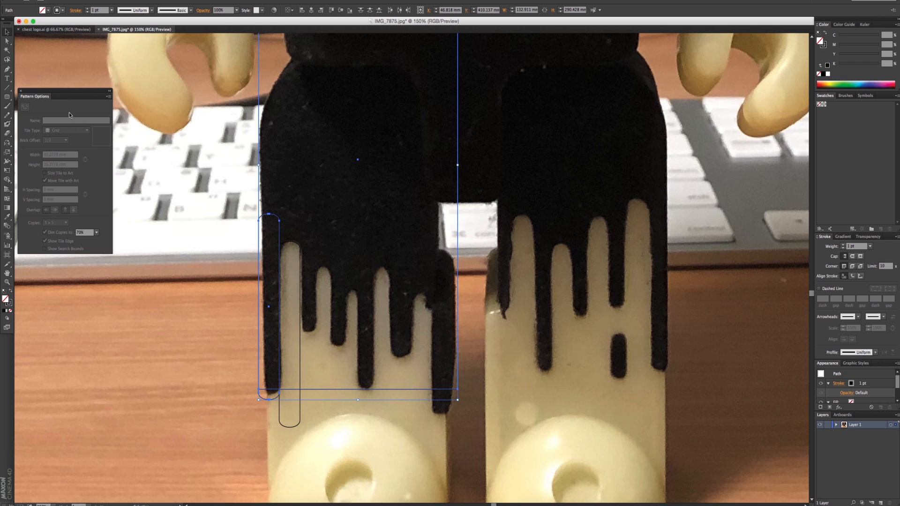
{"action": "left_click", "coordinate": [189, 1]}
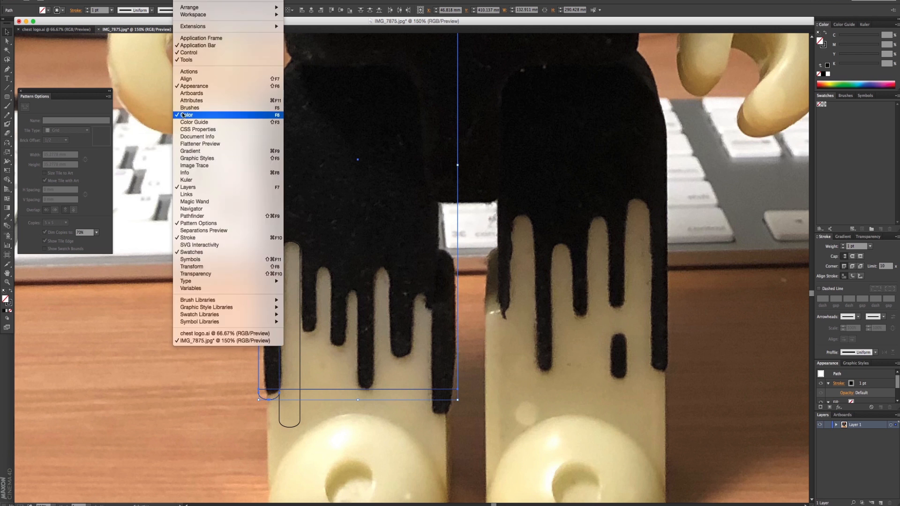
{"action": "left_click", "coordinate": [200, 216]}
{"action": "left_click", "coordinate": [35, 167]}
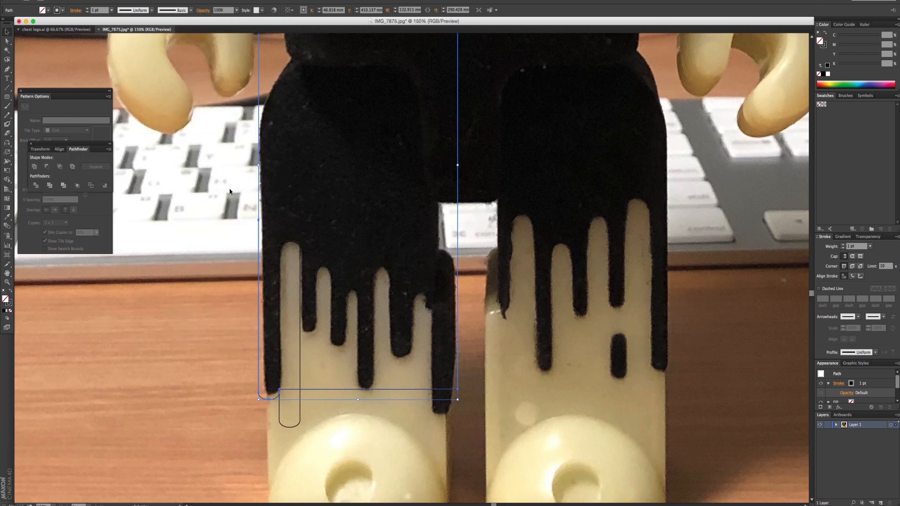
{"action": "left_click", "coordinate": [202, 332]}
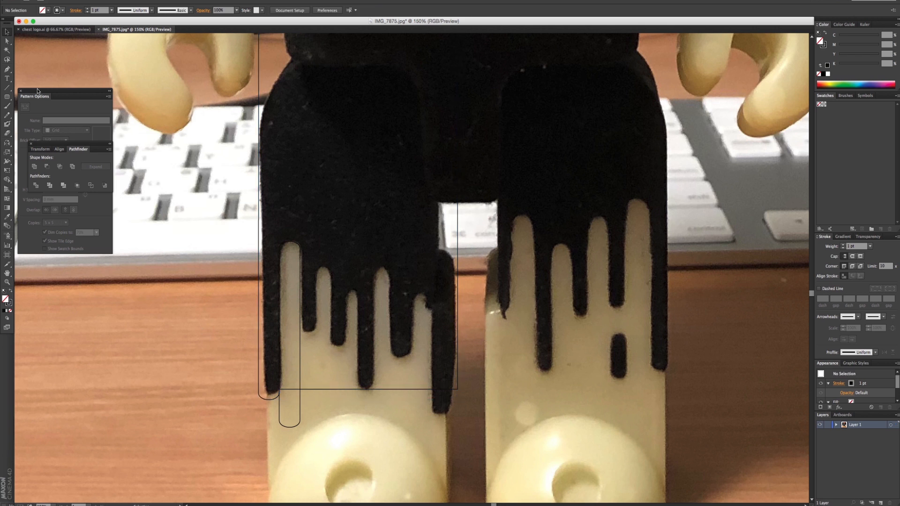
- Delete the separate rounded rectangle over the light gap and raise the outline's anchor where the leftmost drip meets the lower edge
{"action": "left_click", "coordinate": [7, 41]}
{"action": "left_click", "coordinate": [263, 400]}
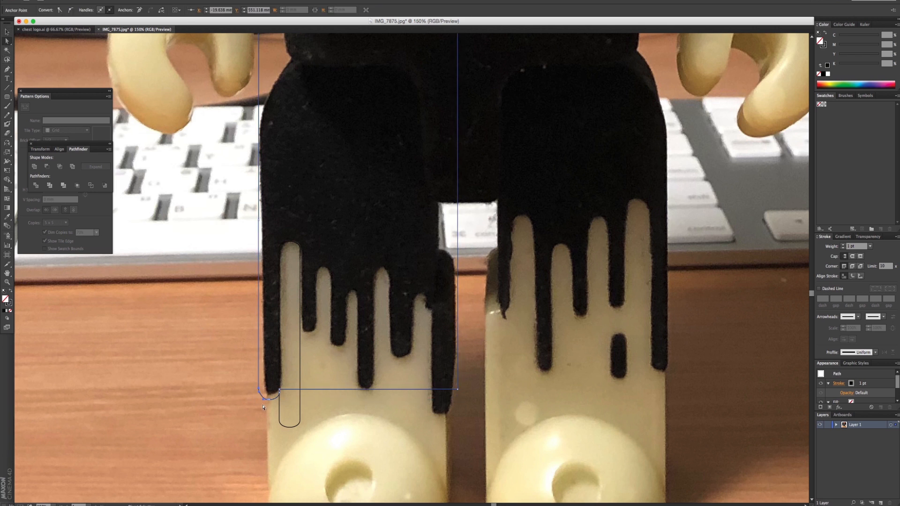
{"action": "left_click", "coordinate": [284, 399]}
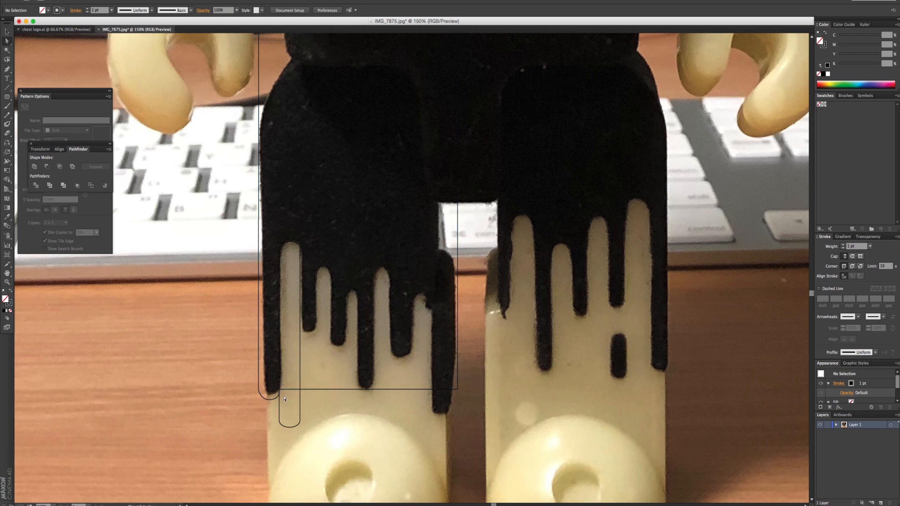
{"action": "left_click", "coordinate": [281, 408]}
{"action": "key", "text": "Delete"}
{"action": "left_click", "coordinate": [281, 397]}
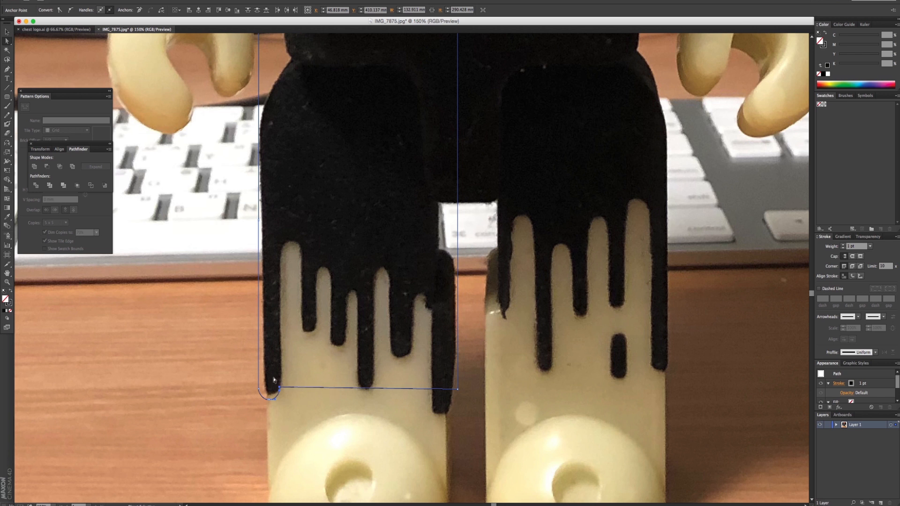
{"action": "left_click", "coordinate": [275, 398]}
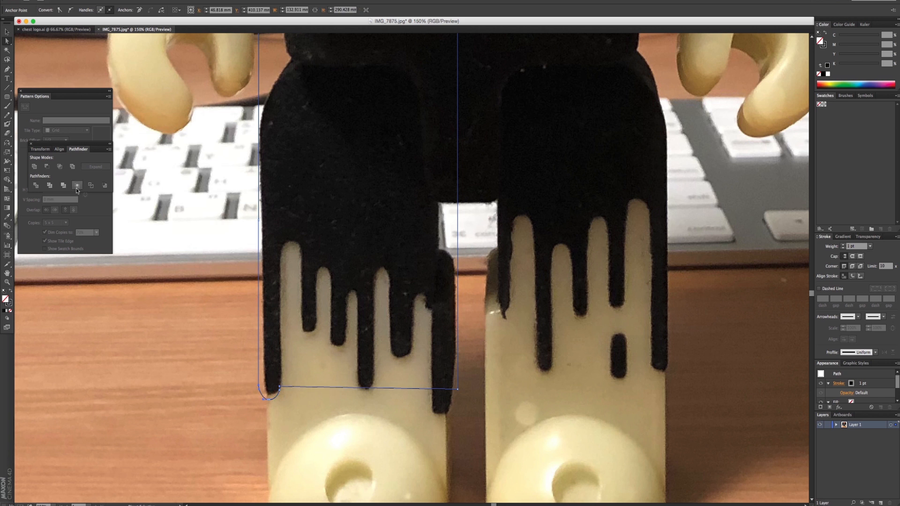
{"action": "left_click", "coordinate": [8, 32]}
{"action": "left_click", "coordinate": [177, 131]}
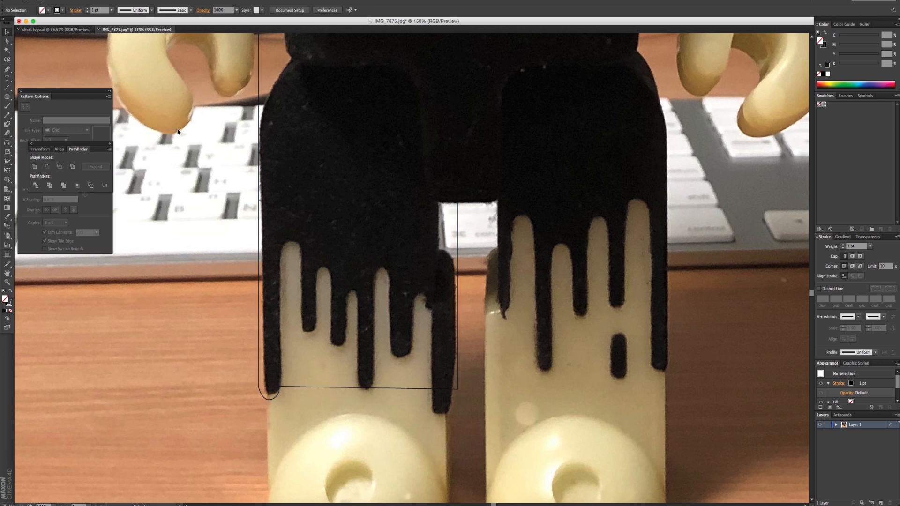
- Draw a rounded rectangle about 9 mm wide over the left leg's rightmost drip and extend its lower end to about 92 mm tall
{"action": "left_click", "coordinate": [8, 97]}
{"action": "left_click_drag", "start_coordinate": [432, 283], "coordinate": [446, 423]}
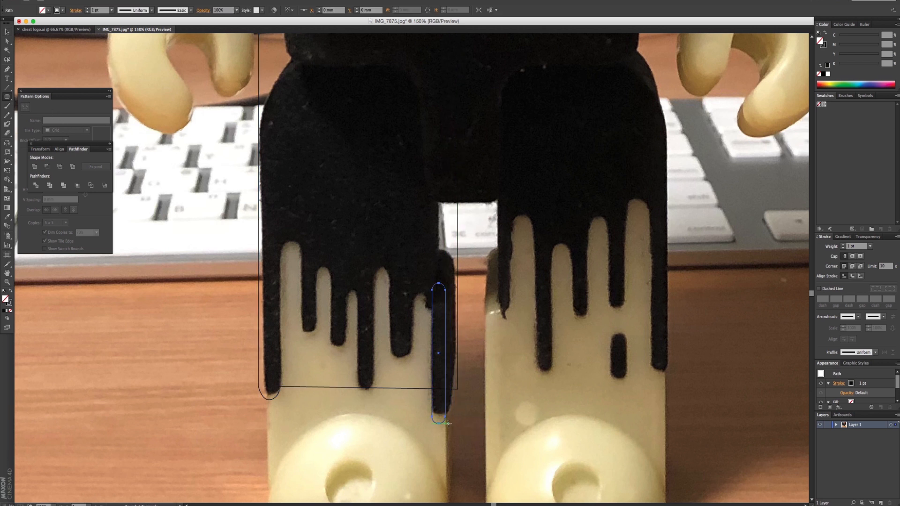
{"action": "key", "text": "v"}
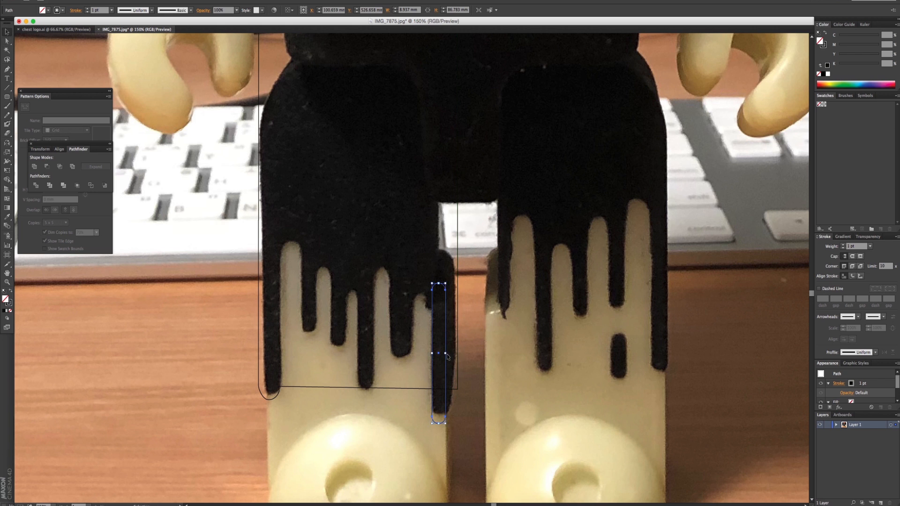
{"action": "key", "text": "a"}
{"action": "left_click_drag", "start_coordinate": [438, 423], "coordinate": [439, 432]}
{"action": "left_click", "coordinate": [5, 40]}
{"action": "left_click_drag", "start_coordinate": [437, 275], "coordinate": [450, 322]}
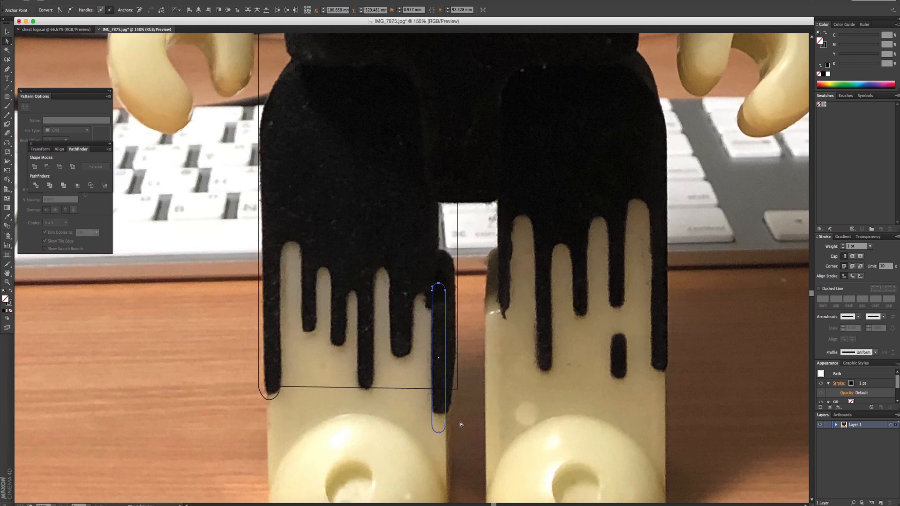
{"action": "key", "text": "shift+Right"}
{"action": "key", "text": "shift+Left"}
{"action": "key", "text": "shift+Right"}
{"action": "key", "text": "shift+Left"}
- Raise the upper anchors of the rightmost drip's rounded rectangle until it is about 124 mm tall
{"action": "left_click_drag", "start_coordinate": [426, 270], "coordinate": [450, 303]}
{"action": "key", "text": "shift+Up"}
{"action": "key", "text": "shift+Up"}
{"action": "key", "text": "shift+Up"}
{"action": "key", "text": "shift+Up"}
{"action": "key", "text": "shift+Up"}
{"action": "key", "text": "shift+Up"}
{"action": "key", "text": "shift+Up"}
{"action": "key", "text": "shift+Up"}
{"action": "key", "text": "shift+Up"}
{"action": "key", "text": "v"}
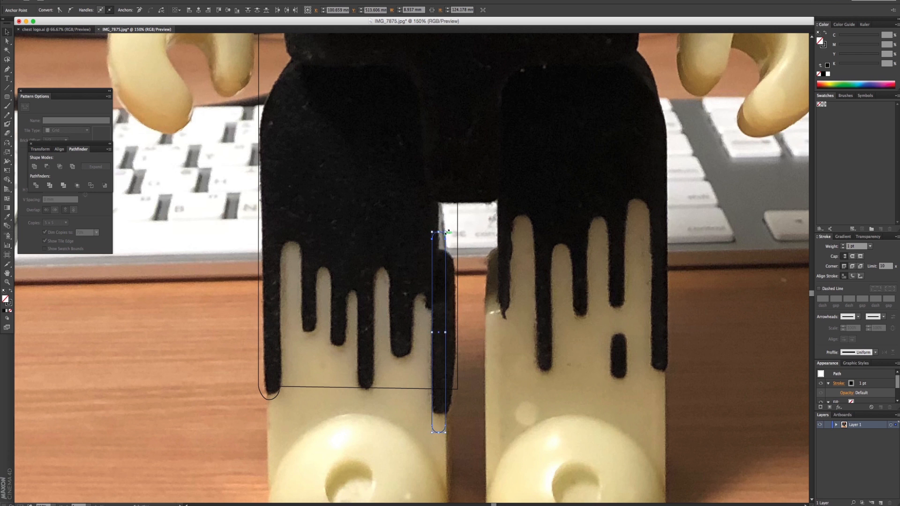
- Resize the rightmost drip's rounded rectangle to about 16.4 mm wide and 133.6 mm tall, ending at the drip's tip
{"action": "left_click_drag", "start_coordinate": [445, 232], "coordinate": [457, 200]}
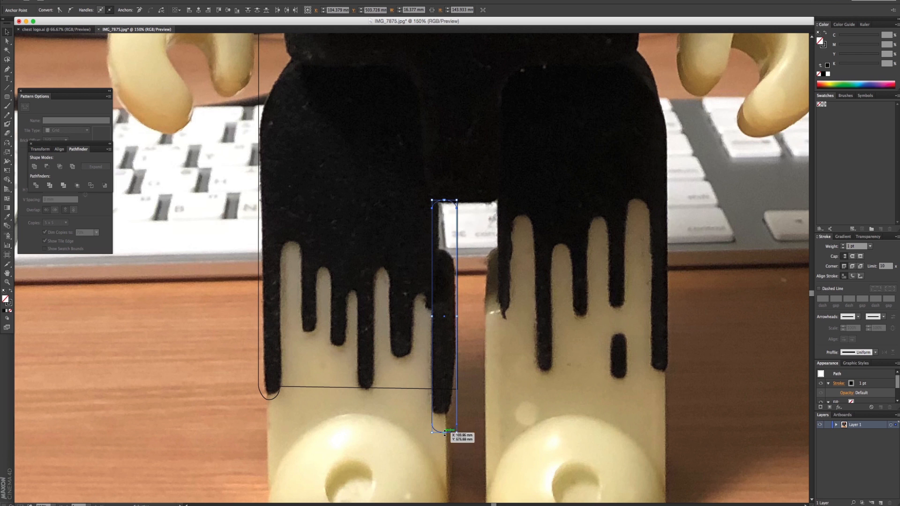
{"action": "left_click_drag", "start_coordinate": [445, 433], "coordinate": [445, 416]}
{"action": "double_click", "coordinate": [458, 401]}
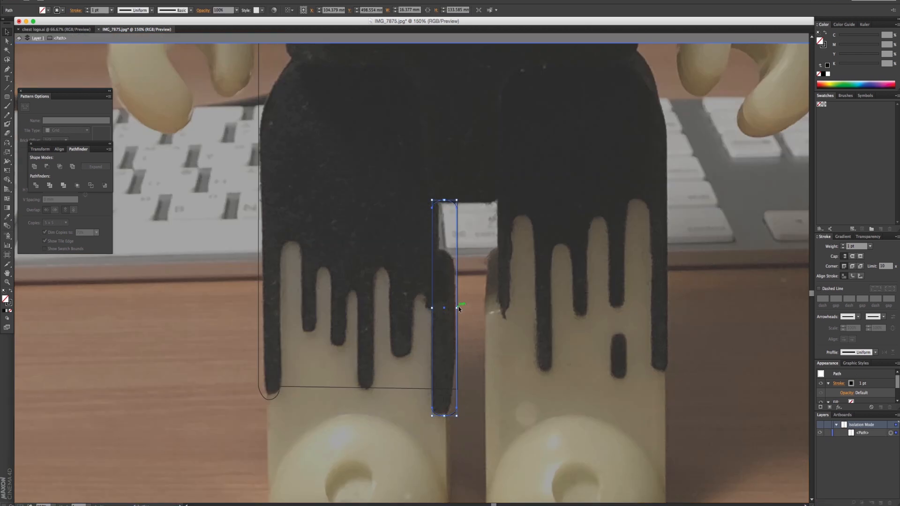
{"action": "key", "text": "Escape"}
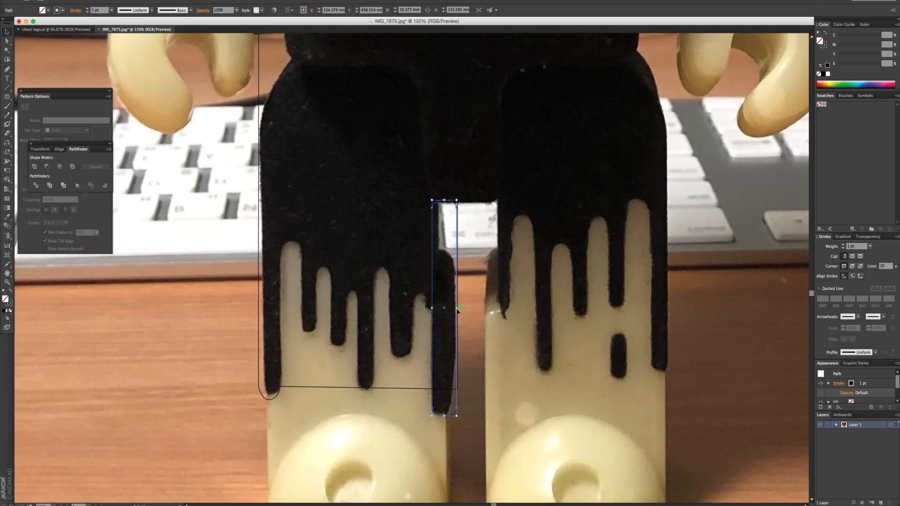
{"action": "left_click_drag", "start_coordinate": [457, 311], "coordinate": [459, 308]}
{"action": "left_click", "coordinate": [480, 338]}
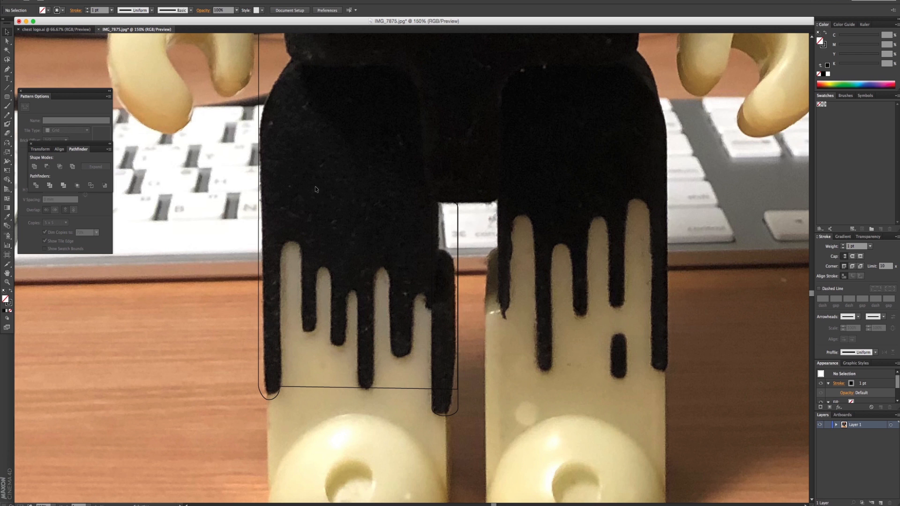
- Adjust the lower corner anchors of the rightmost drip's rounded rectangle to follow the drip's rounded tip
{"action": "left_click", "coordinate": [8, 42]}
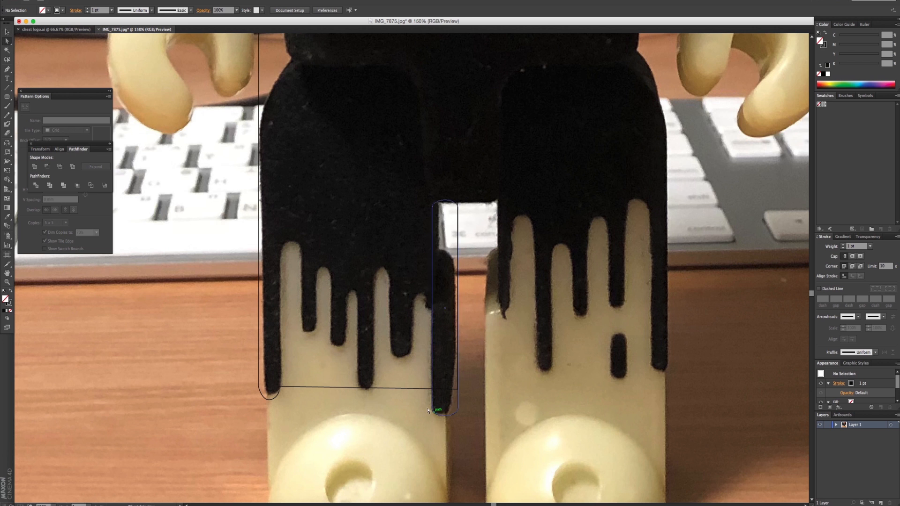
{"action": "left_click_drag", "start_coordinate": [425, 401], "coordinate": [442, 423]}
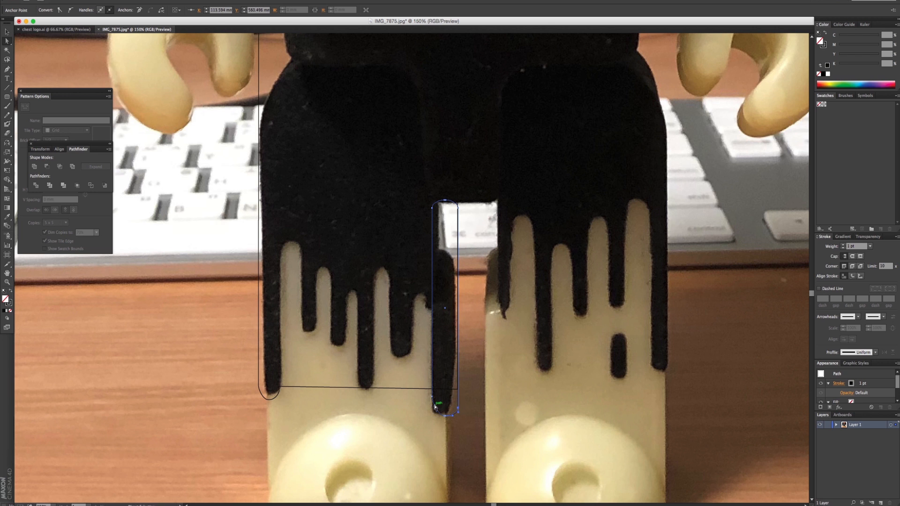
{"action": "left_click_drag", "start_coordinate": [427, 394], "coordinate": [440, 408], "text": "shift"}
{"action": "key", "text": "shift+Down"}
{"action": "key", "text": "shift+Down"}
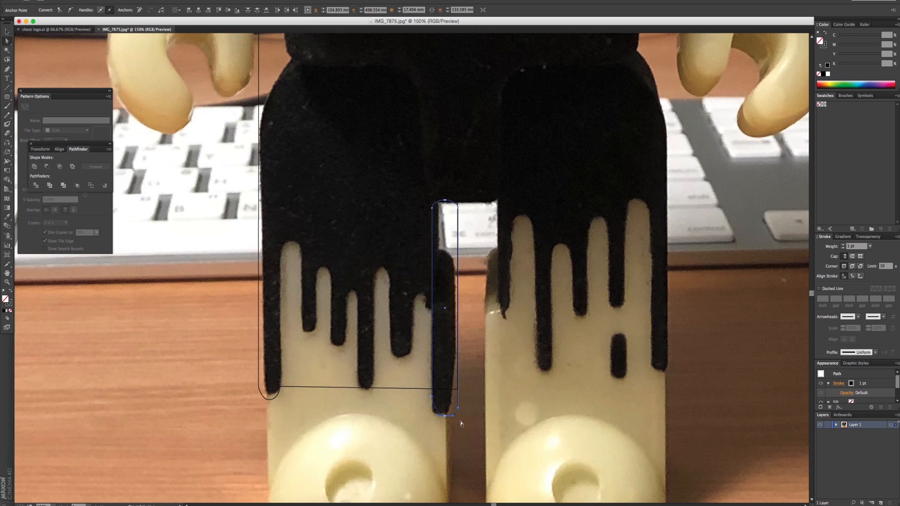
{"action": "left_click", "coordinate": [457, 413]}
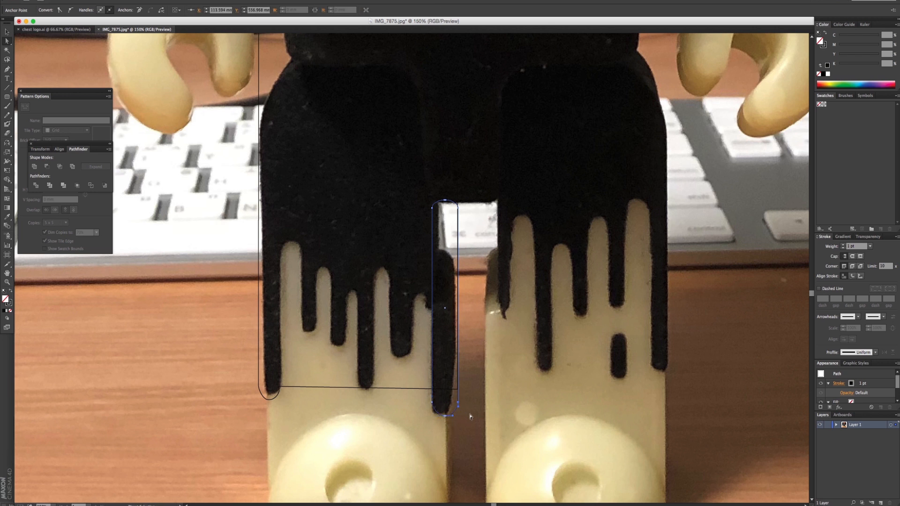
{"action": "left_click", "coordinate": [471, 416]}
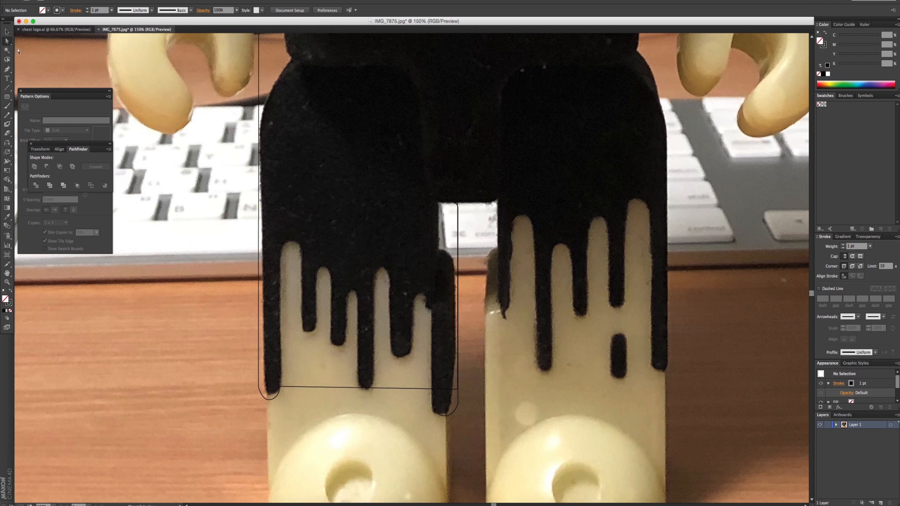
- Unite the rightmost drip's rounded rectangle with the large leg outline using Pathfinder
{"action": "key", "text": "v"}
{"action": "left_click_drag", "start_coordinate": [460, 437], "coordinate": [416, 372]}
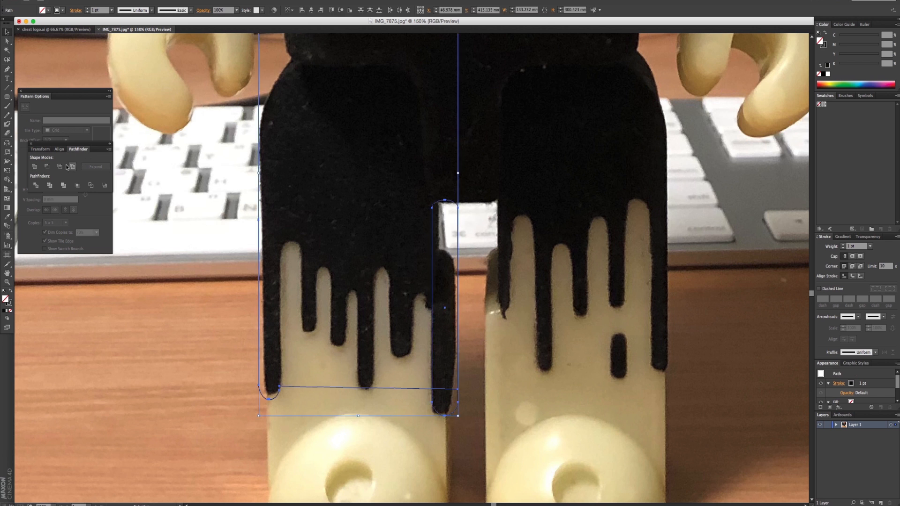
{"action": "left_click", "coordinate": [36, 167]}
{"action": "left_click", "coordinate": [160, 323]}
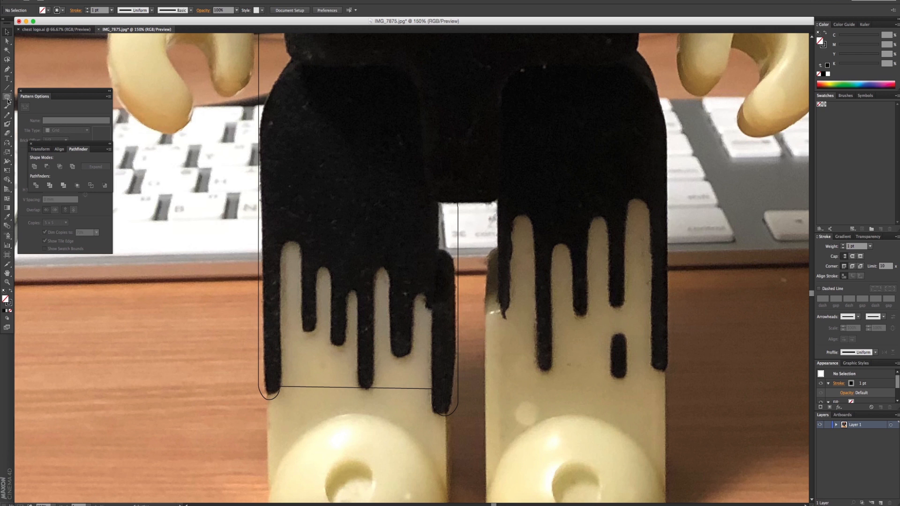
- Draw a rounded rectangle about 13 mm wide over the first light gap and adjust its upper anchors to about 116 mm tall
{"action": "left_click_drag", "start_coordinate": [8, 99], "coordinate": [43, 114]}
{"action": "left_click_drag", "start_coordinate": [280, 237], "coordinate": [300, 427]}
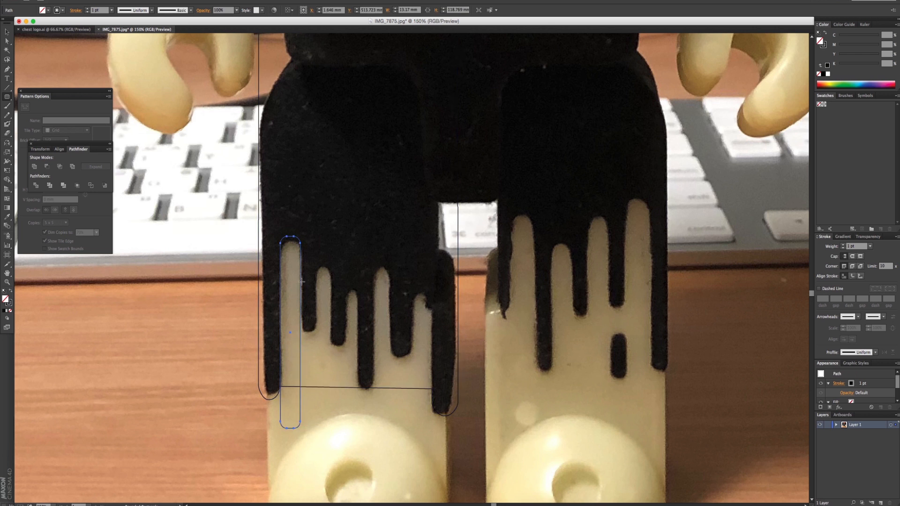
{"action": "left_click", "coordinate": [7, 41]}
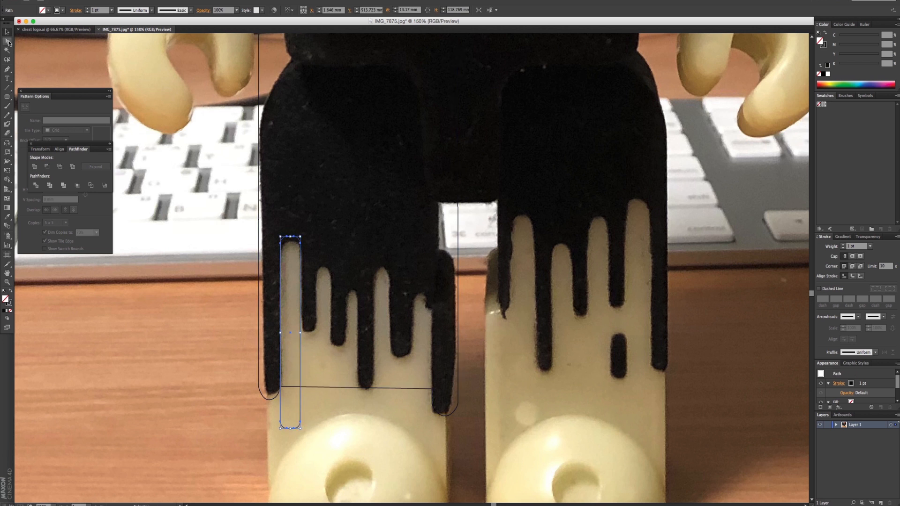
{"action": "left_click", "coordinate": [292, 239]}
{"action": "key", "text": "Up"}
{"action": "key", "text": "Up"}
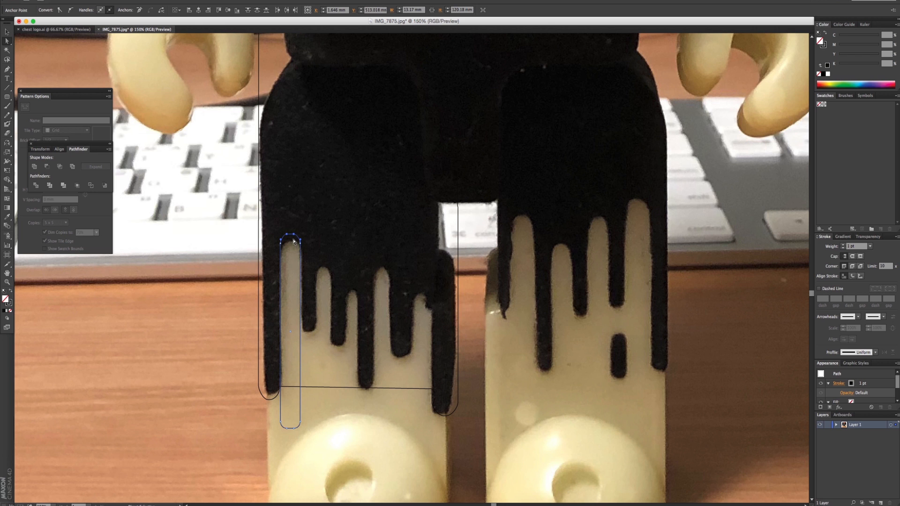
{"action": "left_click", "coordinate": [300, 223]}
{"action": "left_click_drag", "start_coordinate": [283, 252], "coordinate": [297, 239]}
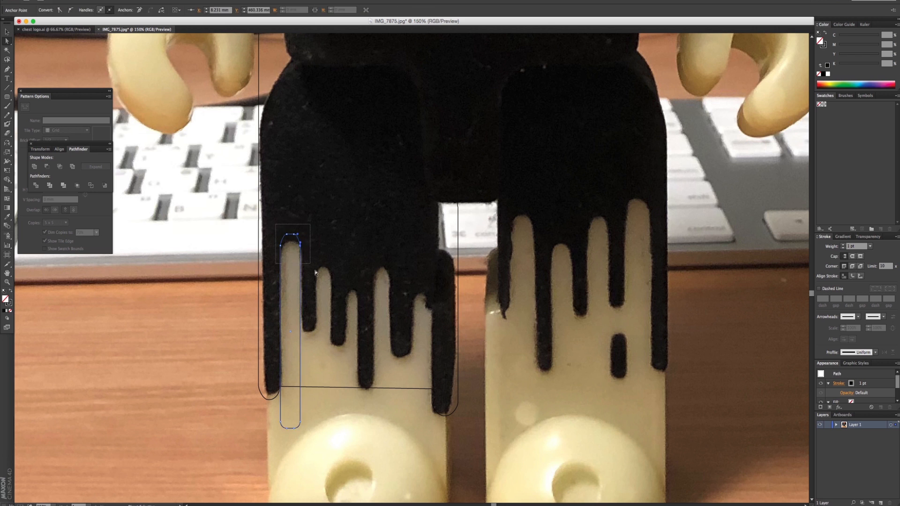
{"action": "key", "text": "Down"}
{"action": "key", "text": "Down"}
{"action": "key", "text": "Down"}
{"action": "key", "text": "Down"}
{"action": "key", "text": "Down"}
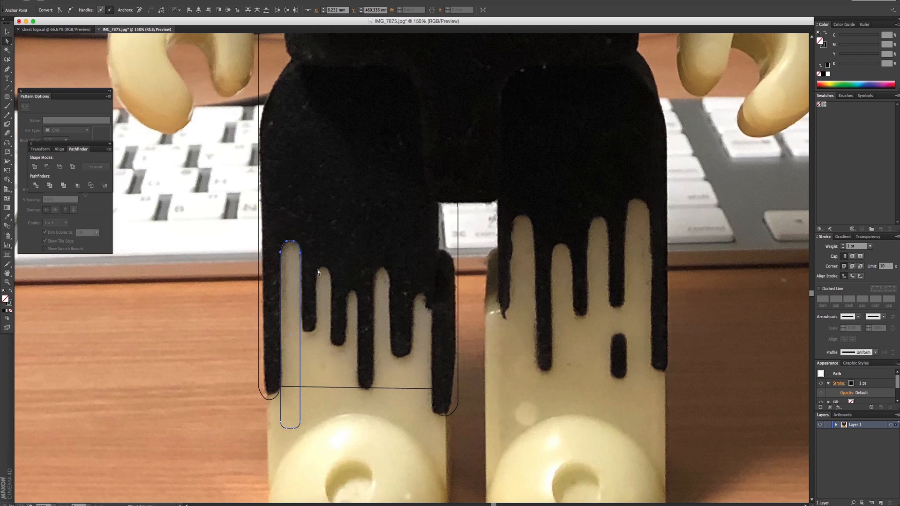
- Move the Pattern Options panel clear of Pathfinder and apply Exclude to the leg outline and the light gap's rounded rectangle
{"action": "left_click", "coordinate": [8, 33]}
{"action": "left_click", "coordinate": [109, 96]}
{"action": "left_click", "coordinate": [163, 171]}
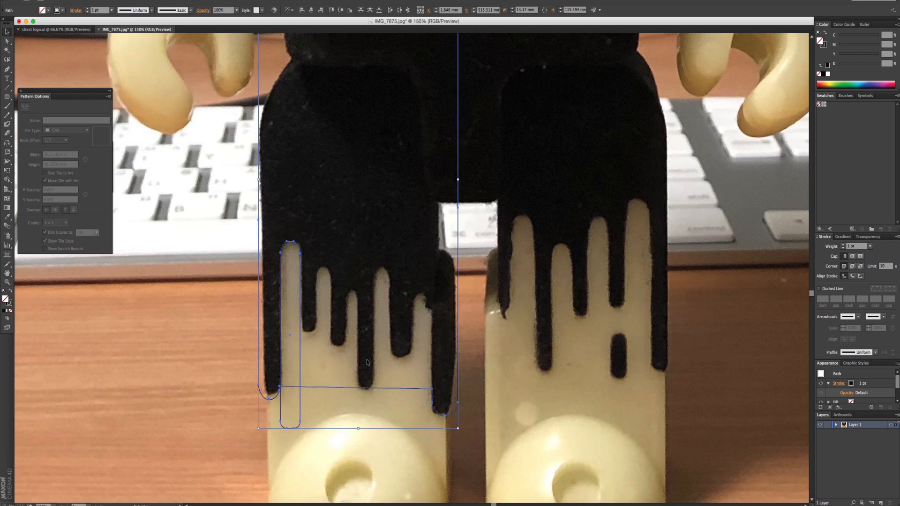
{"action": "left_click_drag", "start_coordinate": [65, 101], "coordinate": [110, 265]}
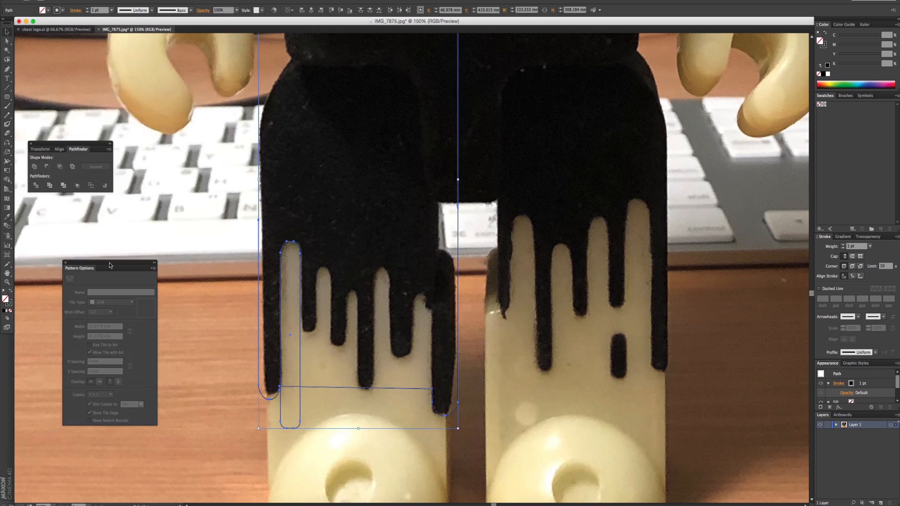
{"action": "left_click", "coordinate": [73, 166]}
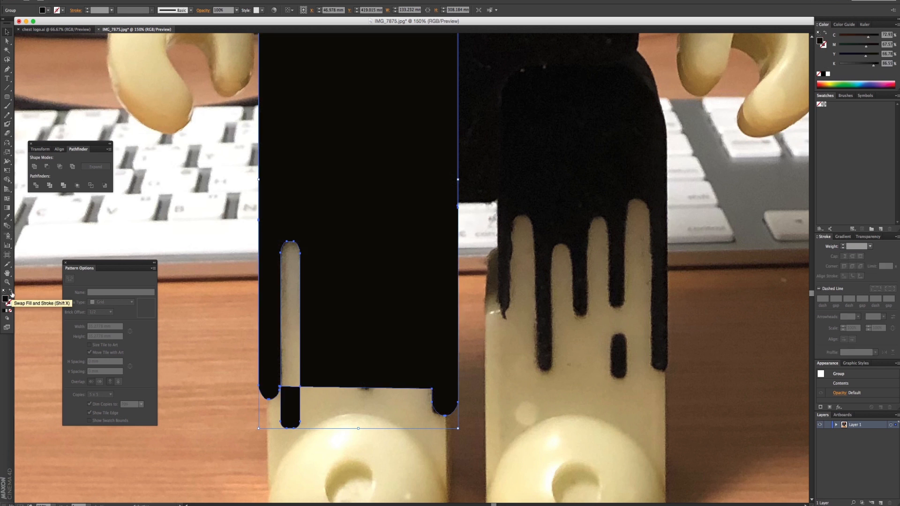
- Delete the leftover piece below the first light gap, and remove the whole leg outline group
{"action": "left_click", "coordinate": [7, 41]}
{"action": "left_click", "coordinate": [312, 431]}
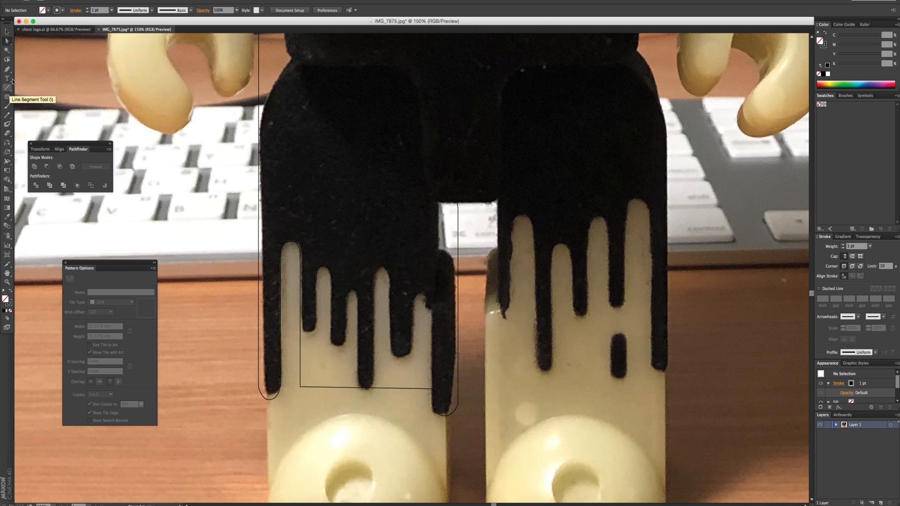
{"action": "left_click", "coordinate": [7, 32]}
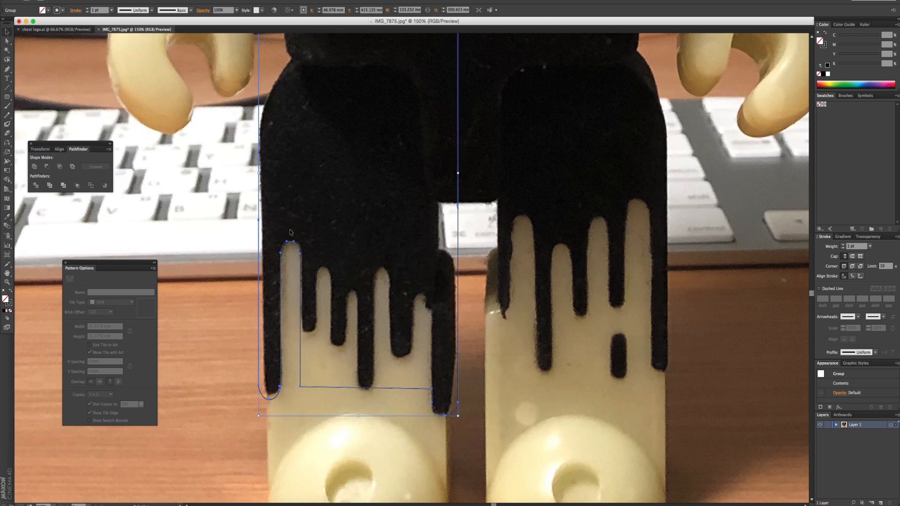
- Trace with the Pen tool from the left leg's outer edge around the leftmost drip, over the first light gap and around the second drip's tip
{"action": "left_click", "coordinate": [7, 69]}
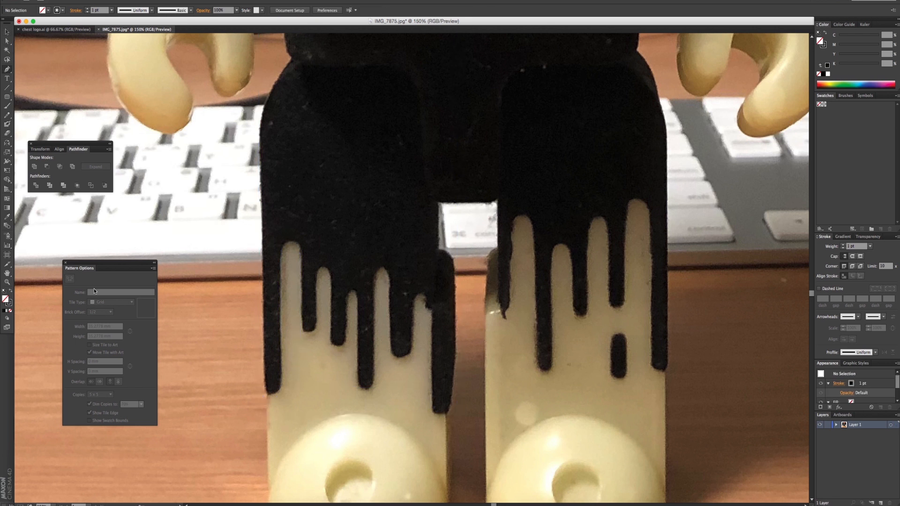
{"action": "left_click", "coordinate": [260, 209]}
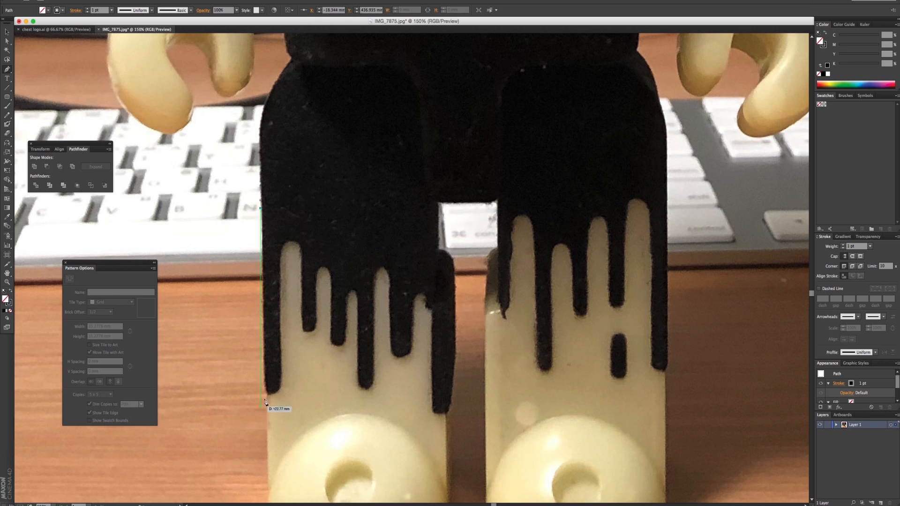
{"action": "left_click", "coordinate": [260, 381], "text": "shift"}
{"action": "left_click_drag", "start_coordinate": [267, 395], "coordinate": [287, 396]}
{"action": "left_click", "coordinate": [281, 265], "text": "shift"}
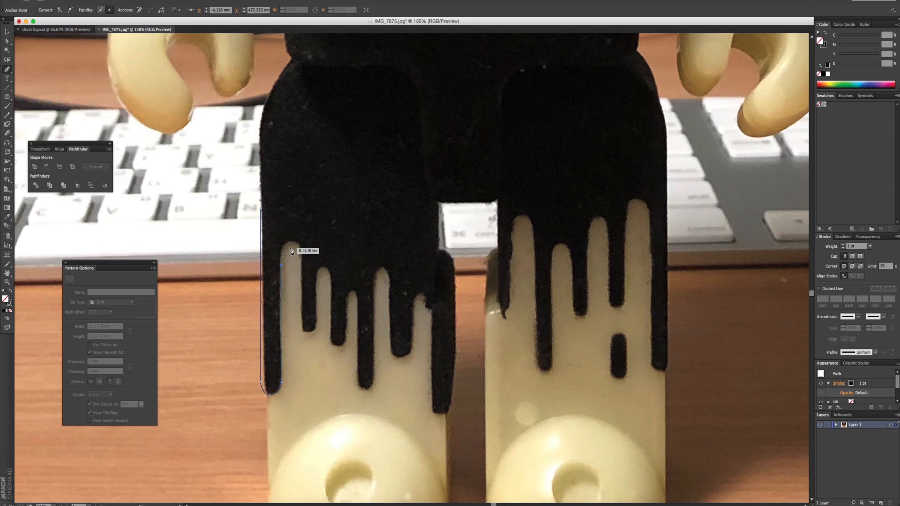
{"action": "left_click_drag", "start_coordinate": [290, 243], "coordinate": [302, 244]}
{"action": "left_click", "coordinate": [302, 274], "text": "shift"}
{"action": "left_click_drag", "start_coordinate": [309, 332], "coordinate": [319, 333]}
{"action": "left_click", "coordinate": [314, 315]}
{"action": "key", "text": "super+z"}
{"action": "left_click", "coordinate": [314, 285]}
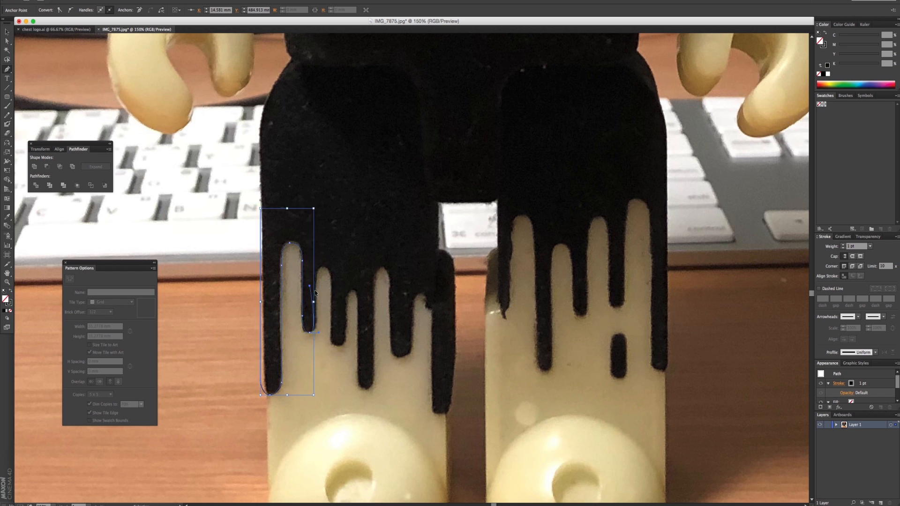
{"action": "key", "text": "super+z"}
{"action": "left_click", "coordinate": [319, 282]}
{"action": "key", "text": "super+z"}
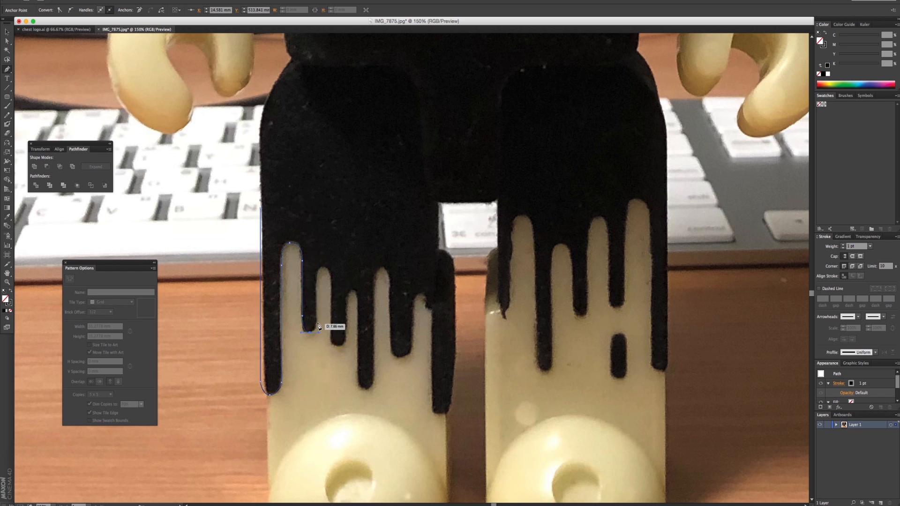
- Continue the Pen path over the second light gap, around the third drip and over the third light gap
{"action": "left_click", "coordinate": [317, 318]}
{"action": "left_click_drag", "start_coordinate": [324, 268], "coordinate": [330, 269]}
{"action": "left_click_drag", "start_coordinate": [332, 347], "coordinate": [347, 349]}
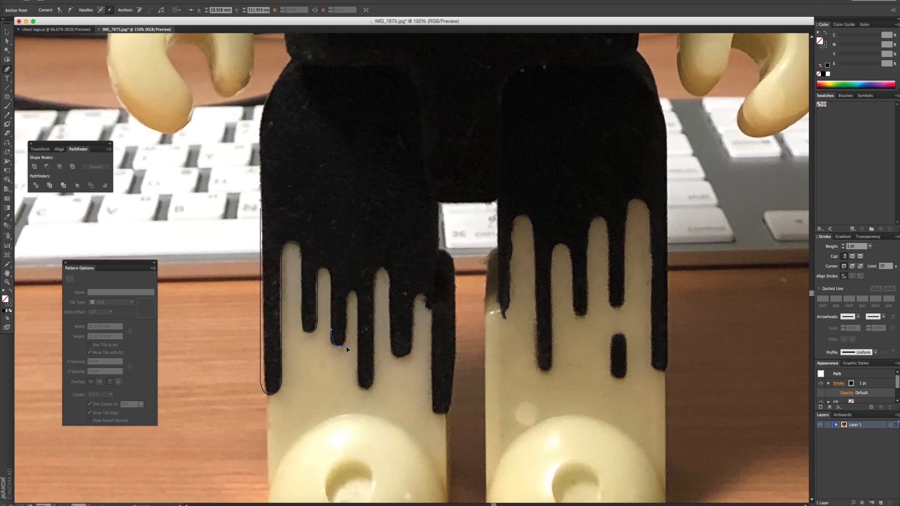
{"action": "mouse_move", "coordinate": [348, 298]}
{"action": "left_mouse_down"}
{"action": "mouse_move", "coordinate": [348, 308]}
{"action": "mouse_move", "coordinate": [360, 291]}
{"action": "left_mouse_up"}
{"action": "key", "text": "super+z"}
{"action": "left_click", "coordinate": [347, 298]}
{"action": "left_click", "coordinate": [358, 305]}
- Continue the Pen path around the long fourth drip and over the fourth light gap
{"action": "left_click", "coordinate": [358, 369]}
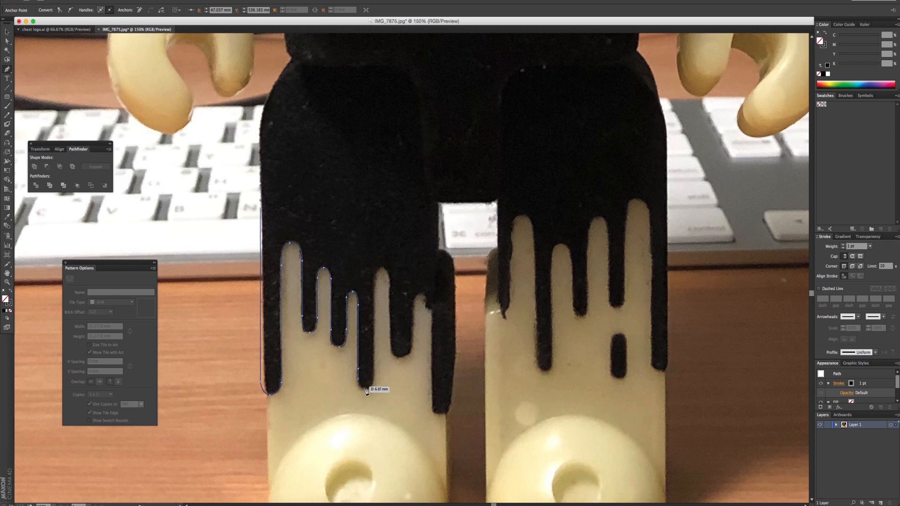
{"action": "left_click_drag", "start_coordinate": [367, 389], "coordinate": [373, 391]}
{"action": "left_click", "coordinate": [374, 377]}
{"action": "left_click_drag", "start_coordinate": [374, 288], "coordinate": [378, 284]}
{"action": "left_click_drag", "start_coordinate": [384, 268], "coordinate": [388, 268]}
- Continue the Pen path around the fifth drip, over the last light gap and around the rightmost drip's tip
{"action": "left_click", "coordinate": [389, 349]}
{"action": "left_click_drag", "start_coordinate": [403, 362], "coordinate": [414, 360]}
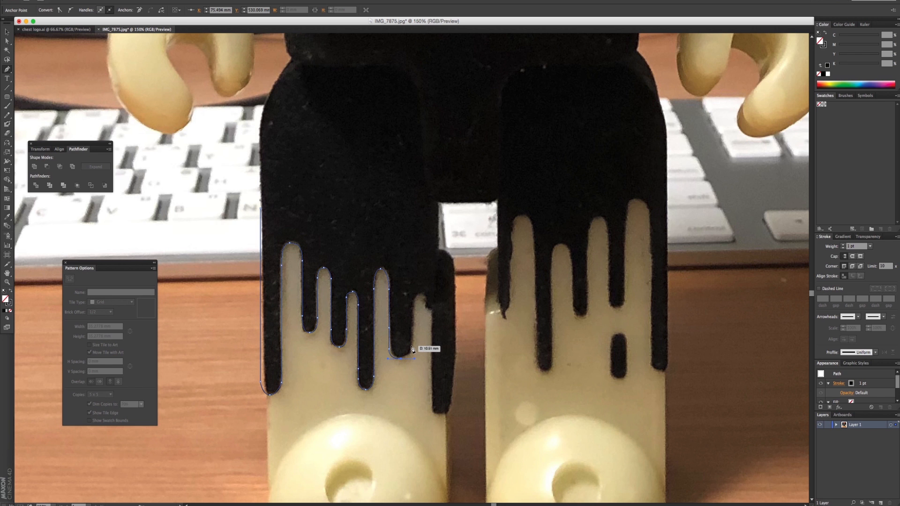
{"action": "left_click", "coordinate": [413, 302]}
{"action": "left_click_drag", "start_coordinate": [420, 295], "coordinate": [426, 294]}
{"action": "left_click_drag", "start_coordinate": [433, 408], "coordinate": [454, 415]}
{"action": "left_click", "coordinate": [451, 403]}
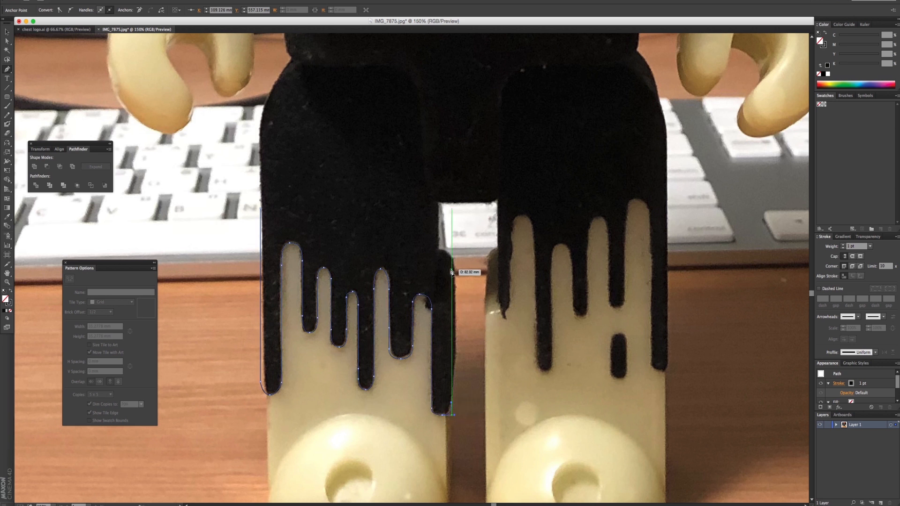
- Close the left leg's drip path with straight edges up its inner side, across the upper leg and back to the starting anchor
{"action": "left_click", "coordinate": [452, 198]}
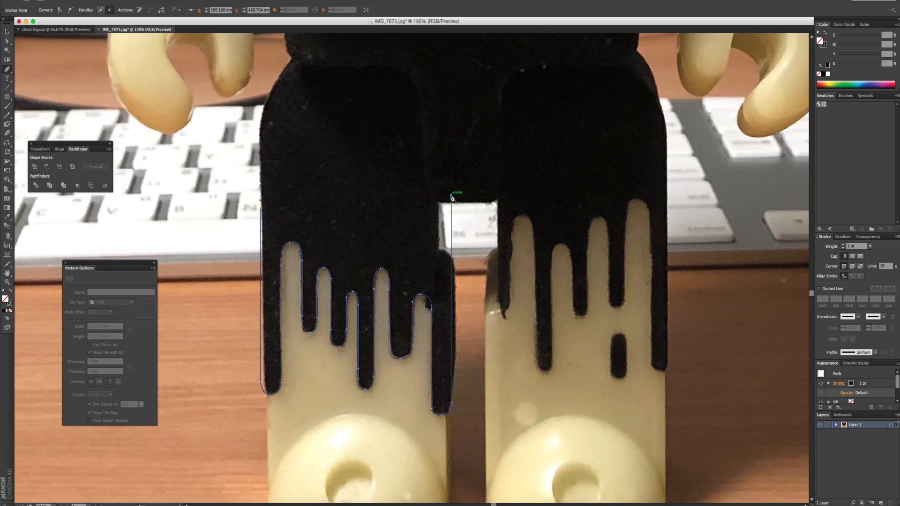
{"action": "left_click", "coordinate": [451, 71]}
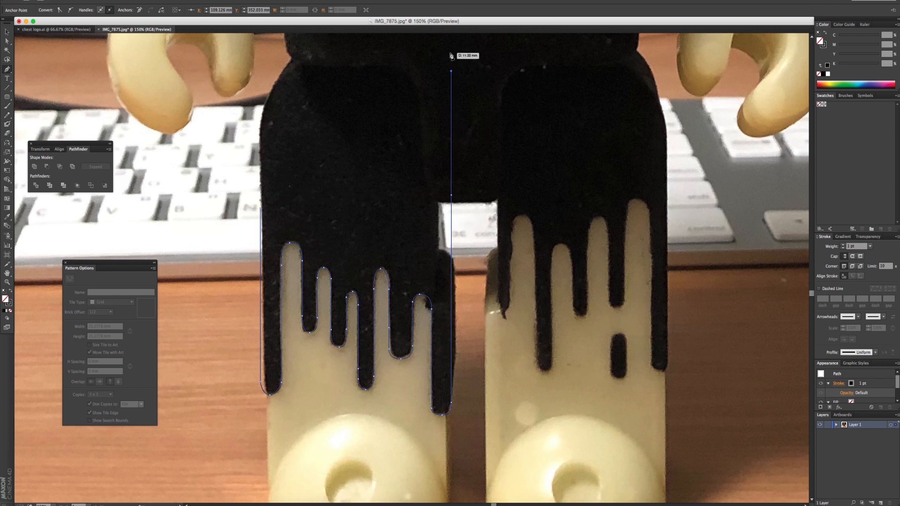
{"action": "left_click", "coordinate": [261, 71]}
{"action": "left_click", "coordinate": [260, 209]}
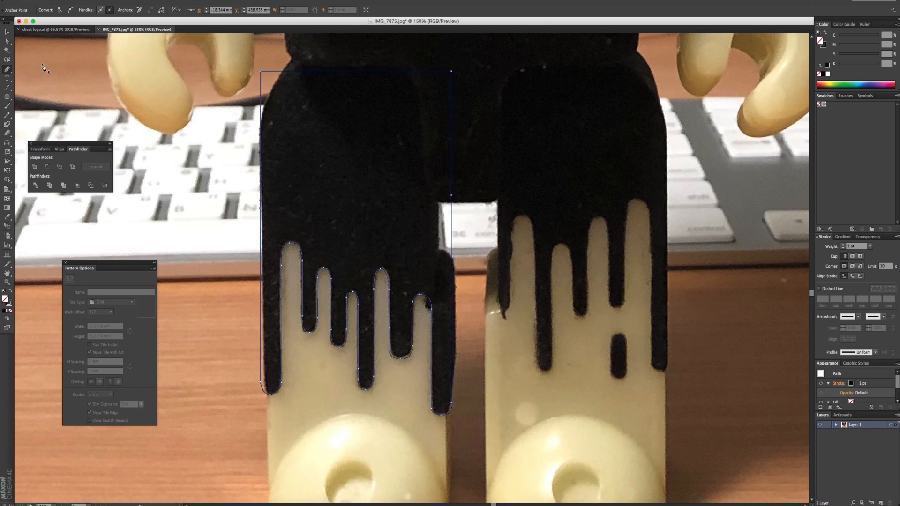
- Deselect the finished drip path and delete the reference photo behind it
{"action": "left_click", "coordinate": [6, 33]}
{"action": "left_click", "coordinate": [444, 289]}
{"action": "left_click", "coordinate": [443, 301], "text": "super"}
{"action": "left_click", "coordinate": [441, 300], "text": "super"}
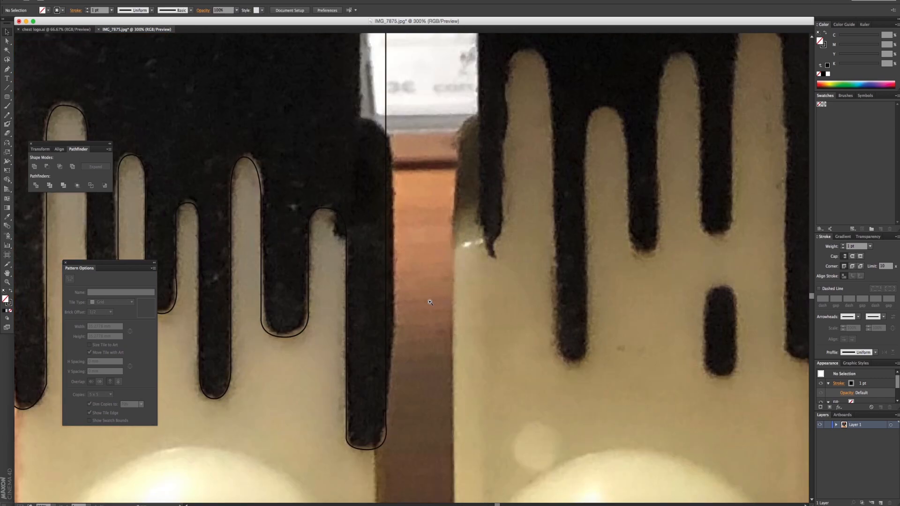
{"action": "left_click", "coordinate": [430, 303], "text": "super"}
{"action": "left_click", "coordinate": [430, 302], "text": "super"}
{"action": "left_click", "coordinate": [430, 303], "text": "super"}
{"action": "left_click", "coordinate": [430, 302], "text": "super"}
{"action": "left_click", "coordinate": [430, 302], "text": "super"}
{"action": "left_click", "coordinate": [431, 302], "text": "alt+super"}
{"action": "double_click", "coordinate": [430, 302], "text": "alt+super"}
{"action": "double_click", "coordinate": [431, 302], "text": "alt+super"}
{"action": "double_click", "coordinate": [431, 302], "text": "alt+super"}
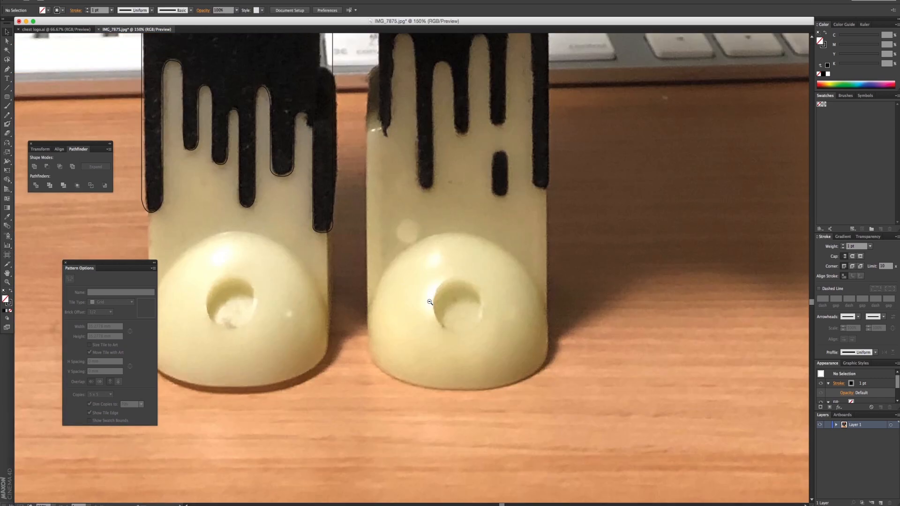
{"action": "left_click", "coordinate": [430, 303], "text": "alt+super"}
{"action": "left_click_drag", "start_coordinate": [474, 374], "coordinate": [506, 373]}
{"action": "left_click", "coordinate": [547, 437]}
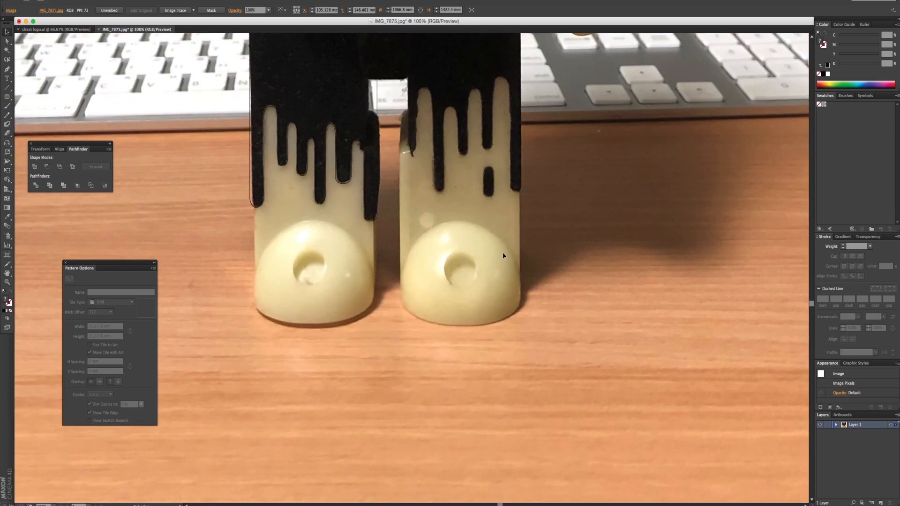
{"action": "key", "text": "Delete"}
- Move the traced drip path onto the artboard and swap its fill and stroke to make it solid black
{"action": "left_click_drag", "start_coordinate": [386, 210], "coordinate": [518, 387]}
{"action": "left_click", "coordinate": [468, 246], "text": "super"}
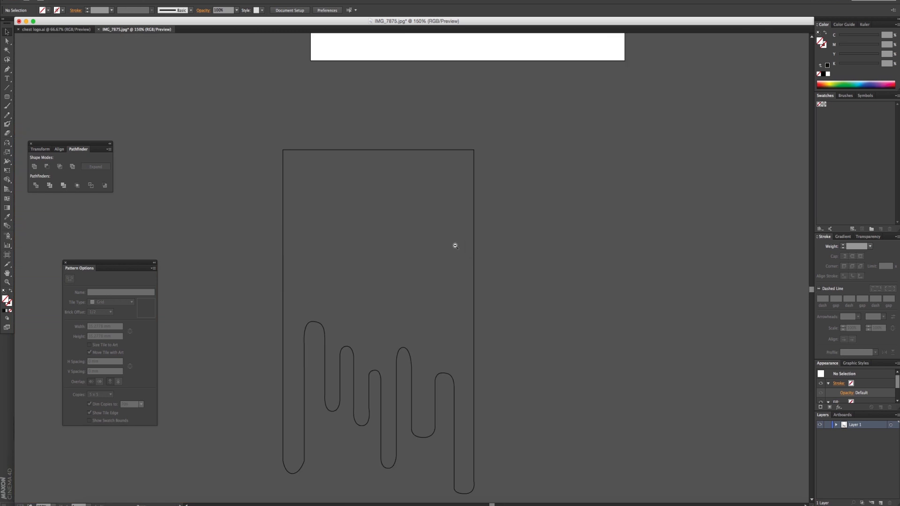
{"action": "double_click", "coordinate": [455, 245], "text": "alt+super"}
{"action": "left_click_drag", "start_coordinate": [327, 191], "coordinate": [363, 307]}
{"action": "left_click", "coordinate": [403, 357]}
{"action": "left_click_drag", "start_coordinate": [403, 359], "coordinate": [443, 147]}
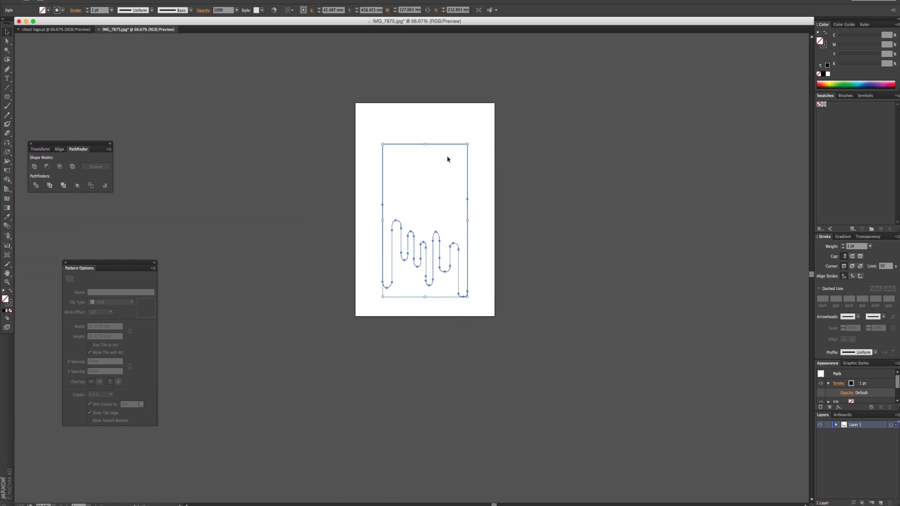
{"action": "left_click", "coordinate": [10, 294]}
{"action": "left_click", "coordinate": [235, 230]}
- Save the artwork as leg pattern.ai in Adobe Illustrator format with the default options
{"action": "key", "text": "super+s"}
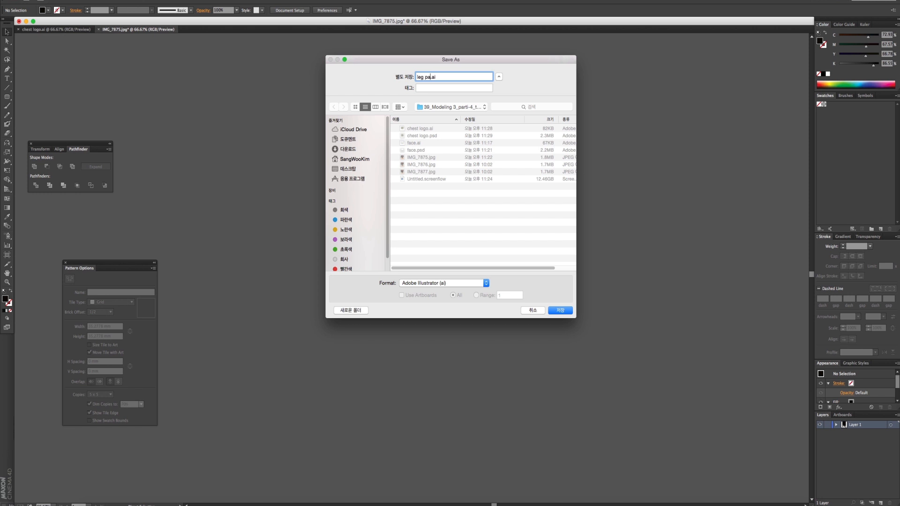
{"action": "key", "text": "Return"}
{"action": "key", "text": "Return"}
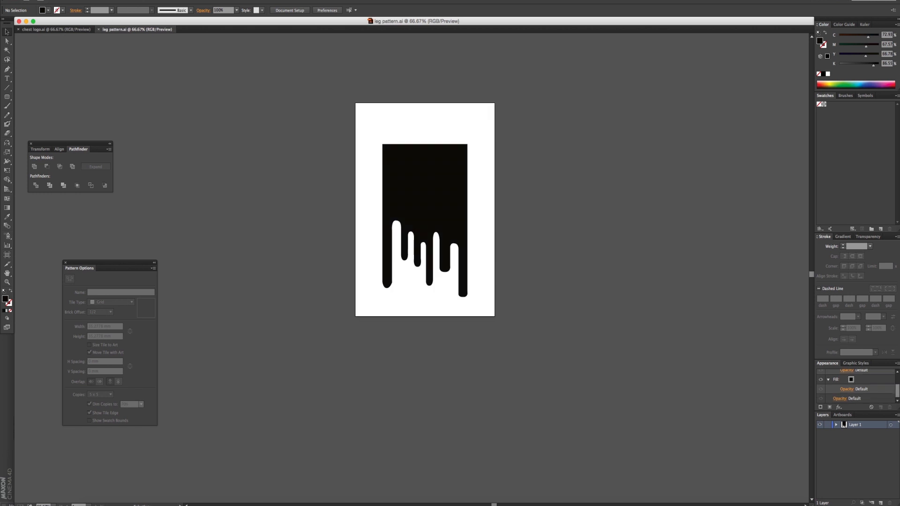
- Switch to Photoshop and open leg pattern.ai with the default import settings
{"action": "key", "text": "super+Tab"}
{"action": "key", "text": "super+Tab"}
{"action": "key", "text": "super+Tab"}
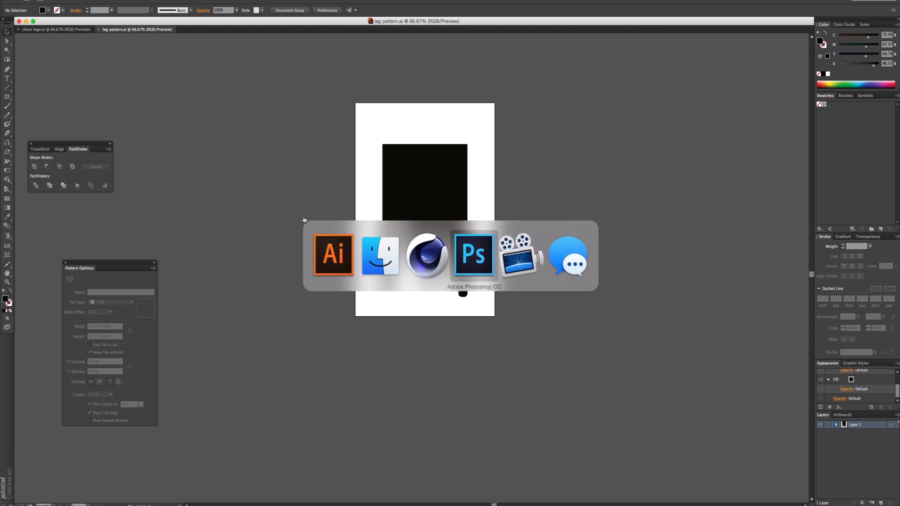
{"action": "key", "text": "super+o"}
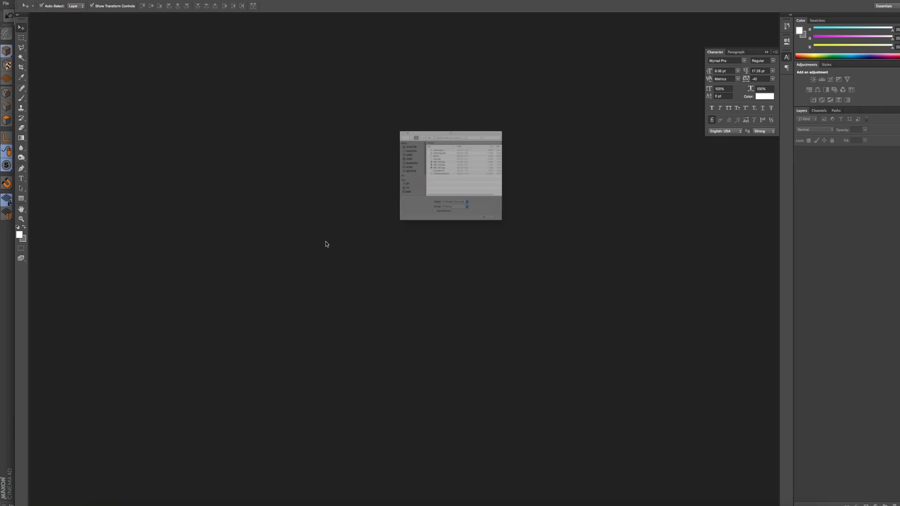
{"action": "double_click", "coordinate": [420, 164]}
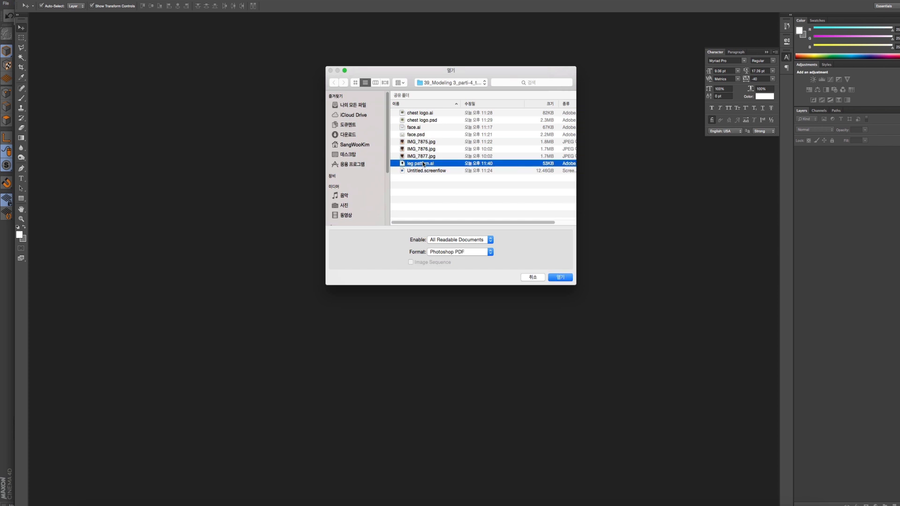
{"action": "key", "text": "Return"}
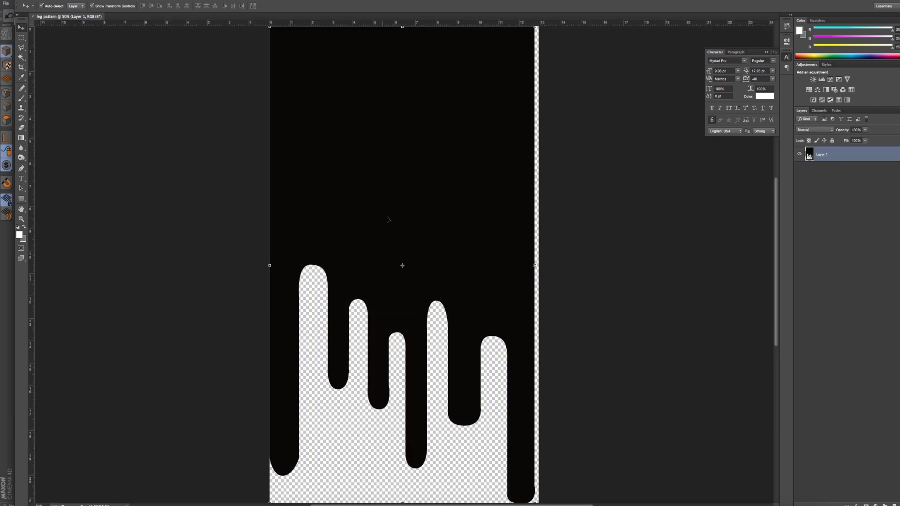
- Save the imported drip pattern as leg pattern.psd in Photoshop format with its layers
{"action": "left_click", "coordinate": [401, 215], "text": "alt"}
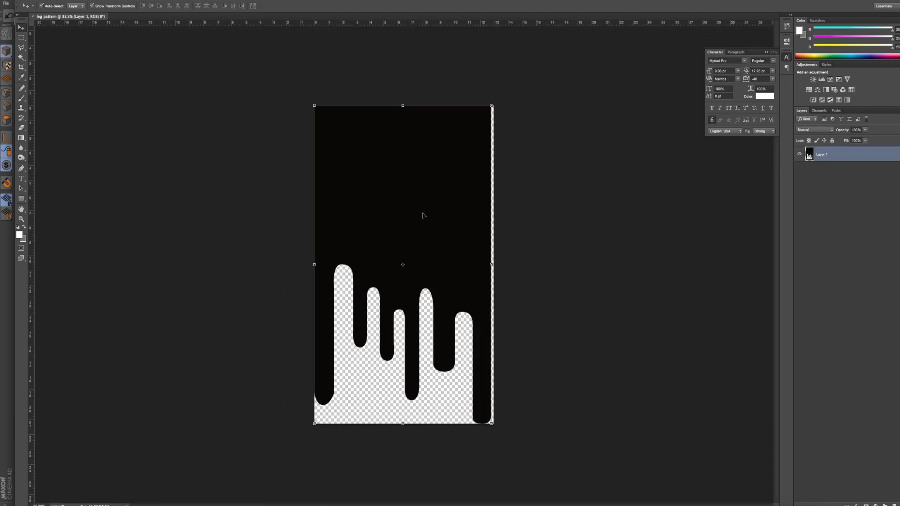
{"action": "key", "text": "super+s"}
{"action": "key", "text": "Return"}
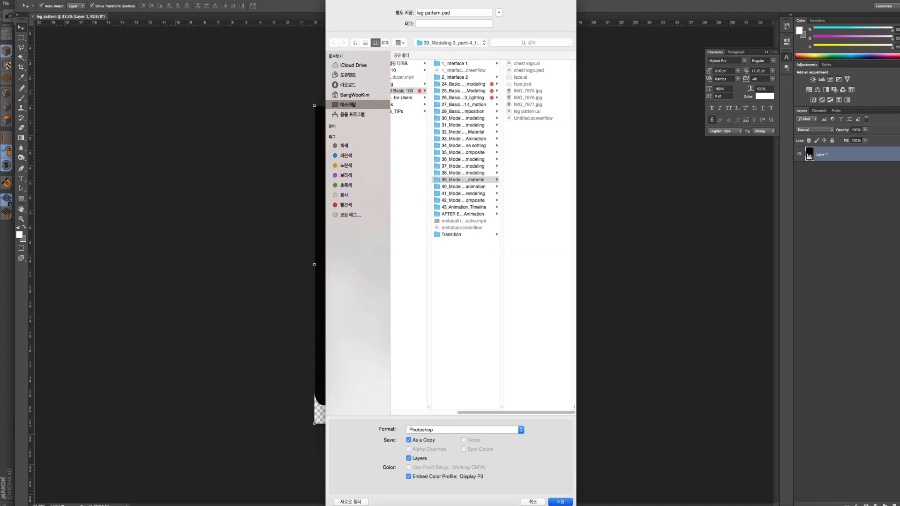
- Switch to Cinema 4D, turn on the Bearbrick's Subdivision Surface and close the chest logo material's editor
{"action": "key", "text": "super+Tab"}
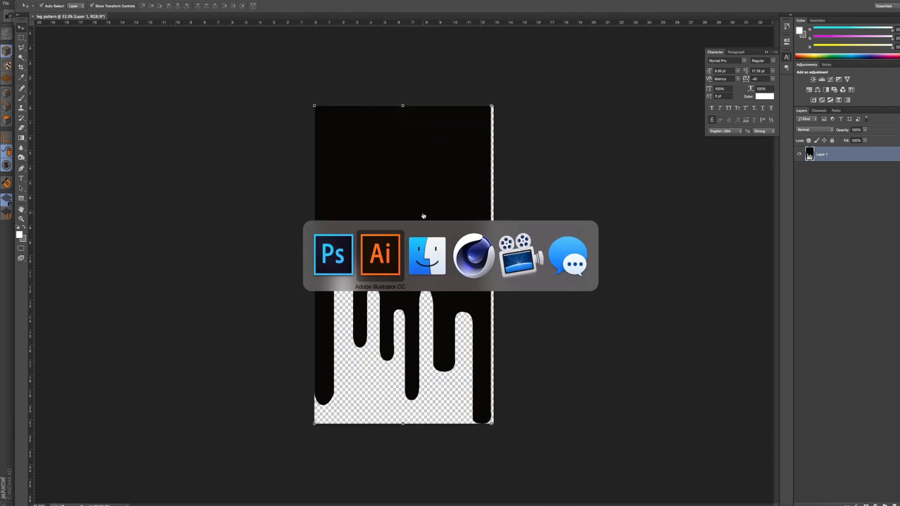
{"action": "key", "text": "super+Tab"}
{"action": "key", "text": "super+Tab"}
{"action": "key", "text": "super+Tab"}
{"action": "key", "text": "super+Tab"}
{"action": "key", "text": "super+Tab"}
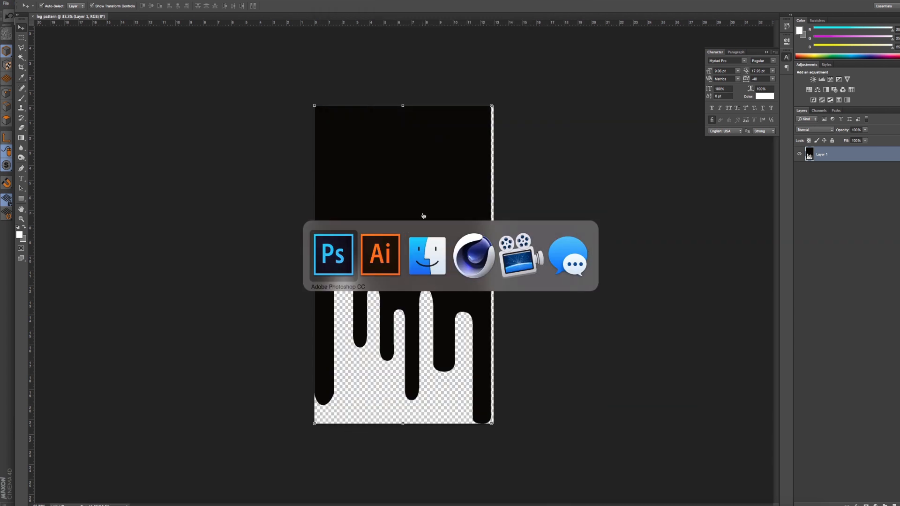
{"action": "key", "text": "super+Tab"}
{"action": "key", "text": "super+Tab"}
{"action": "key", "text": "super+Tab"}
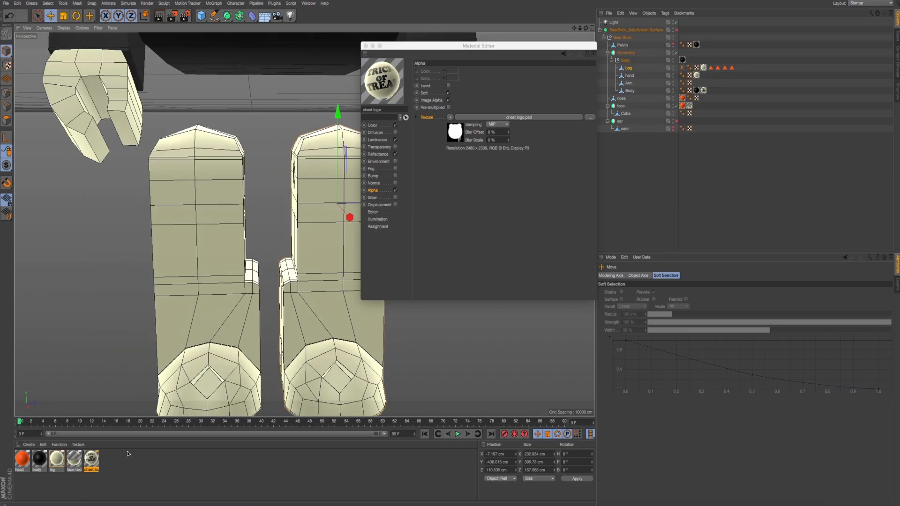
{"action": "left_click", "coordinate": [676, 30]}
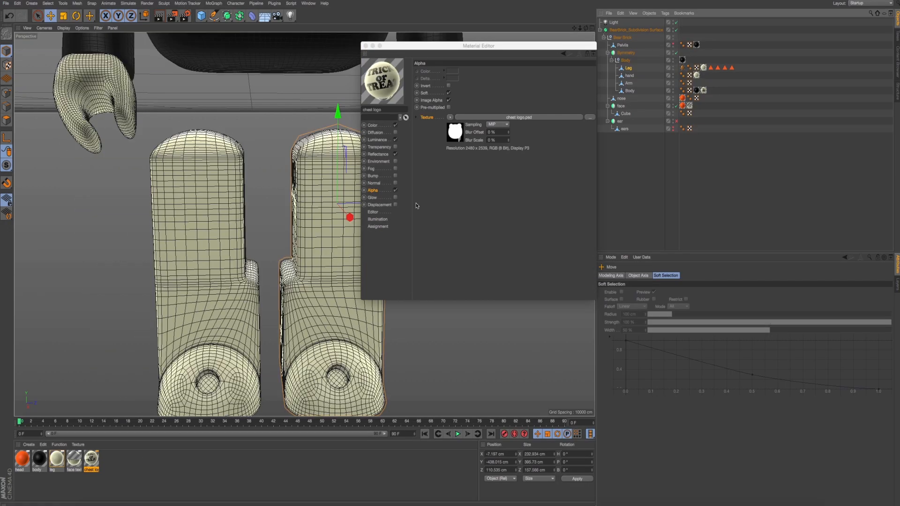
{"action": "left_click", "coordinate": [365, 47]}
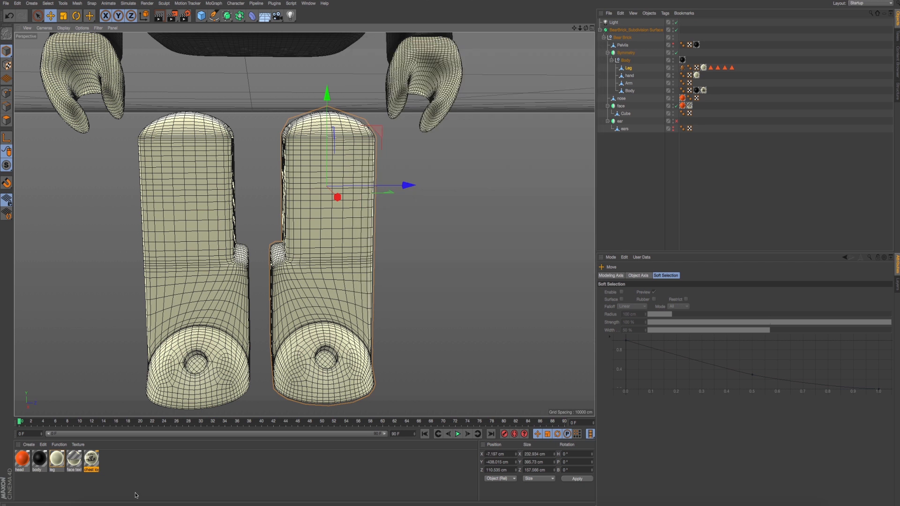
- Duplicate the black body material and open the copy in the Material Editor
{"action": "left_click", "coordinate": [136, 488]}
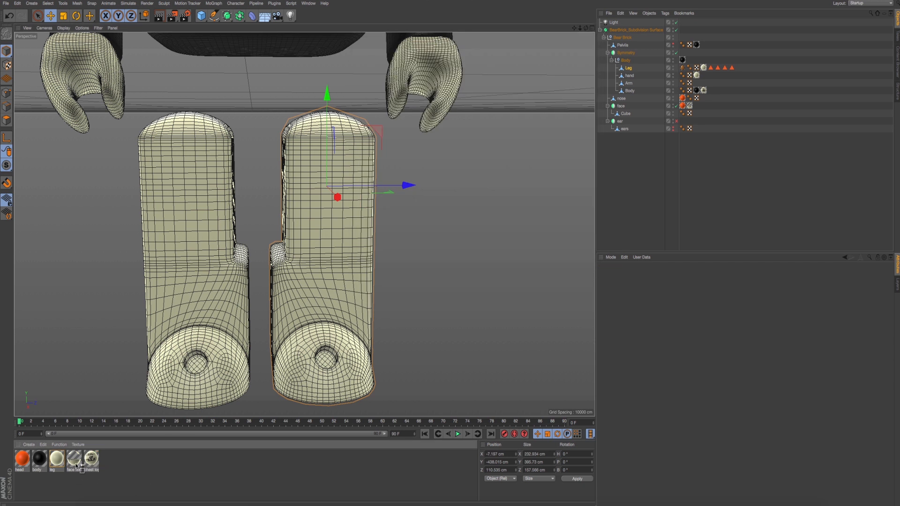
{"action": "left_click_drag", "start_coordinate": [78, 467], "coordinate": [125, 465], "text": "ctrl"}
{"action": "double_click", "coordinate": [109, 459]}
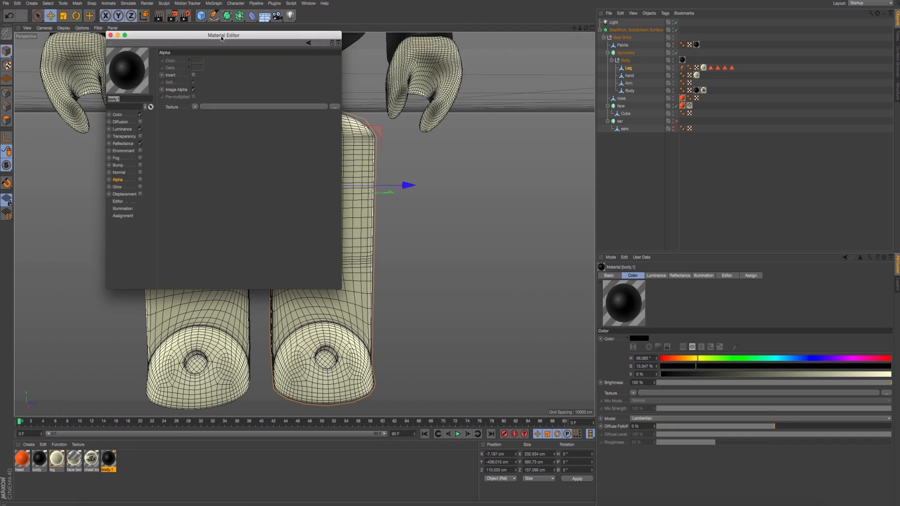
{"action": "left_click_drag", "start_coordinate": [222, 39], "coordinate": [465, 194]}
- Load leg pattern.psd as the duplicated material's Color texture, creating a copy at the project location
{"action": "left_click", "coordinate": [382, 269]}
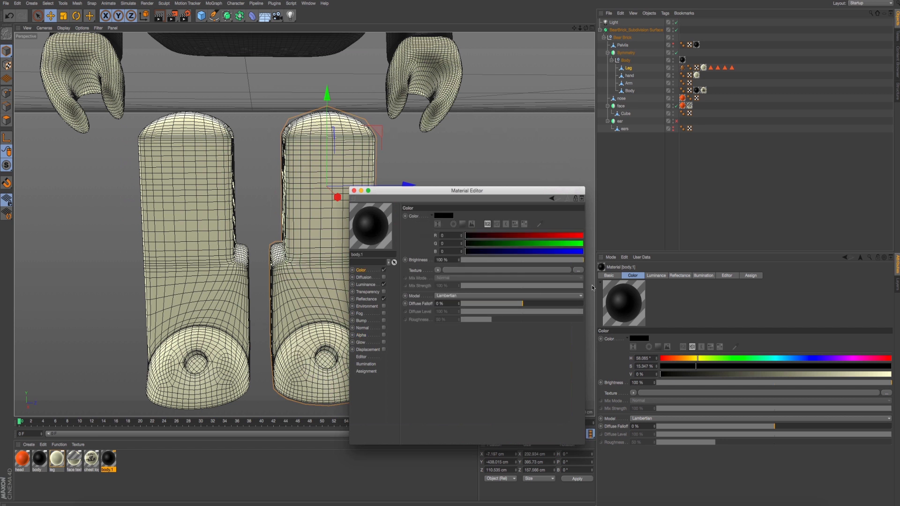
{"action": "left_click", "coordinate": [579, 271]}
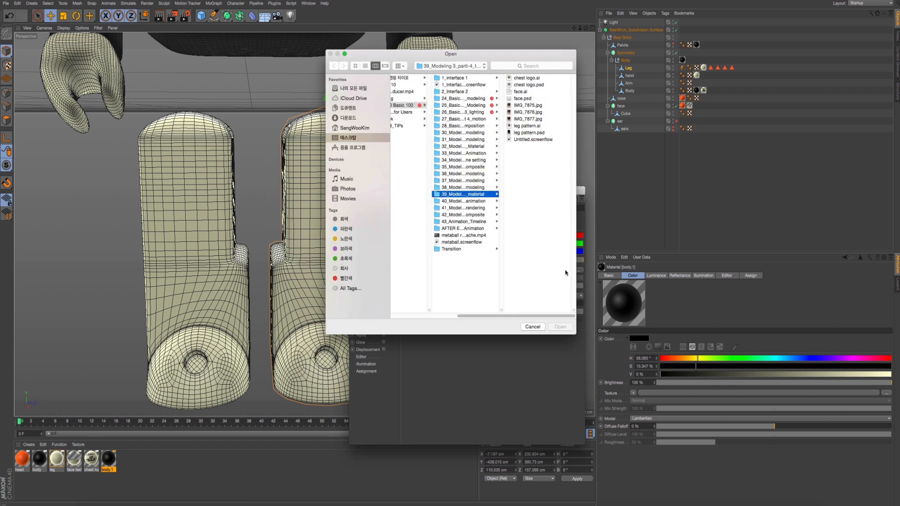
{"action": "double_click", "coordinate": [526, 134]}
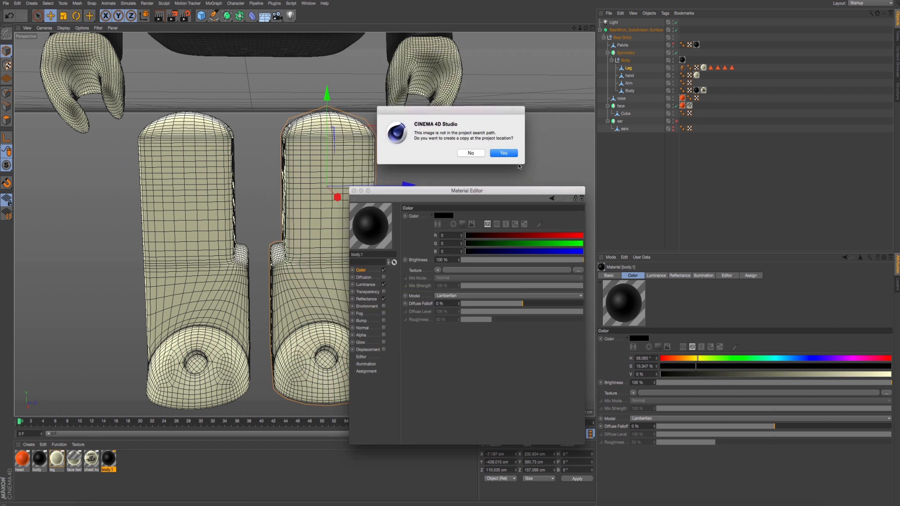
{"action": "left_click", "coordinate": [509, 156]}
- Enable the material's Alpha channel and copy the leg pattern.psd texture from Color into it
{"action": "left_click", "coordinate": [375, 328]}
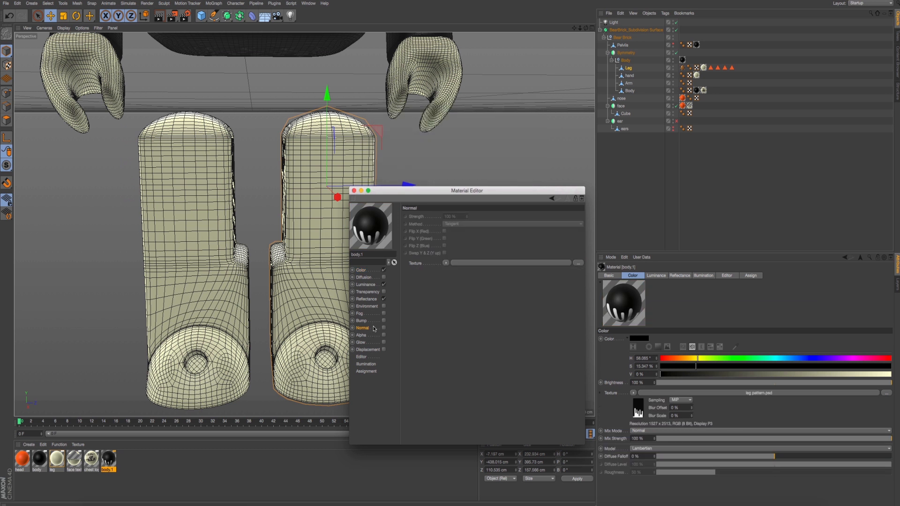
{"action": "left_click", "coordinate": [376, 335]}
{"action": "left_click", "coordinate": [384, 336]}
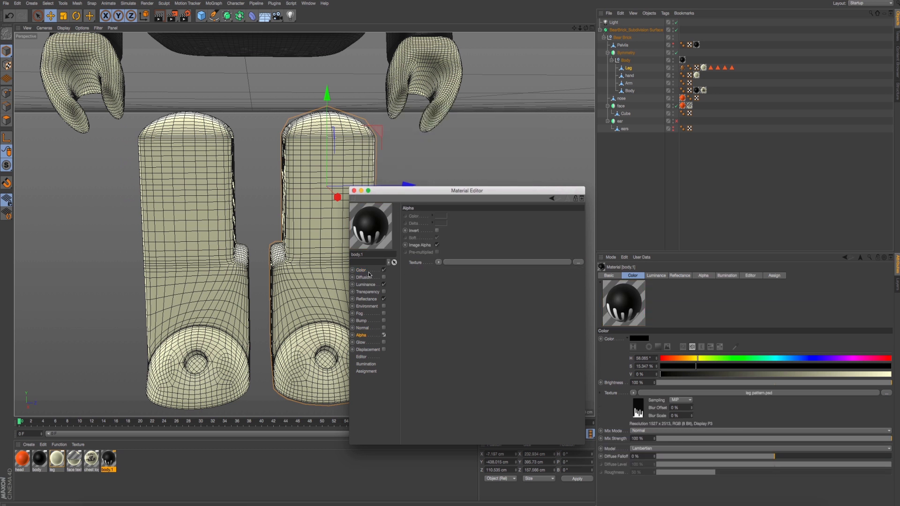
{"action": "left_click", "coordinate": [368, 271]}
{"action": "right_click", "coordinate": [418, 272]}
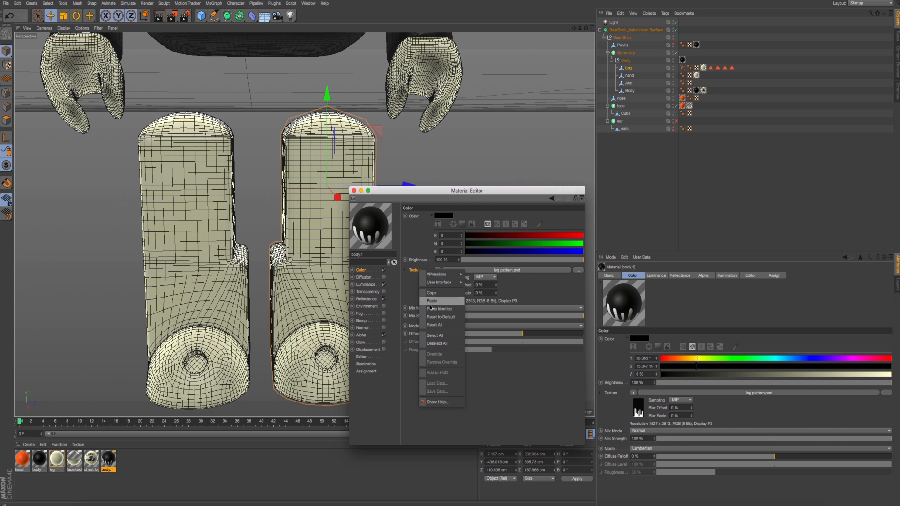
{"action": "left_click", "coordinate": [429, 293]}
{"action": "left_click", "coordinate": [375, 335]}
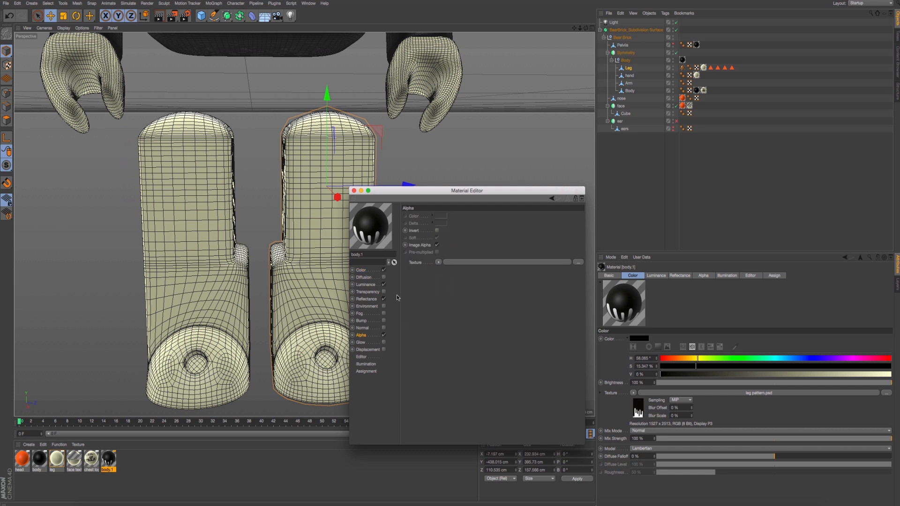
{"action": "right_click", "coordinate": [424, 263]}
{"action": "left_click", "coordinate": [431, 292]}
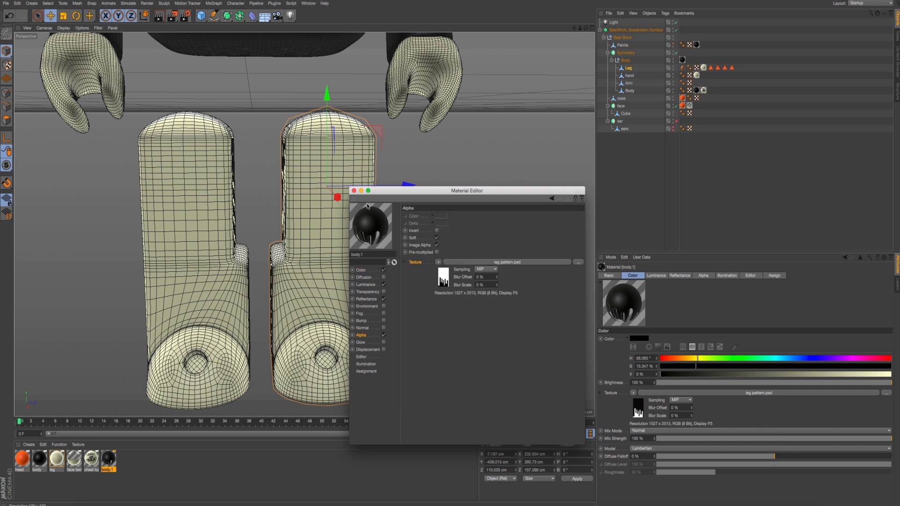
{"action": "left_click", "coordinate": [354, 191]}
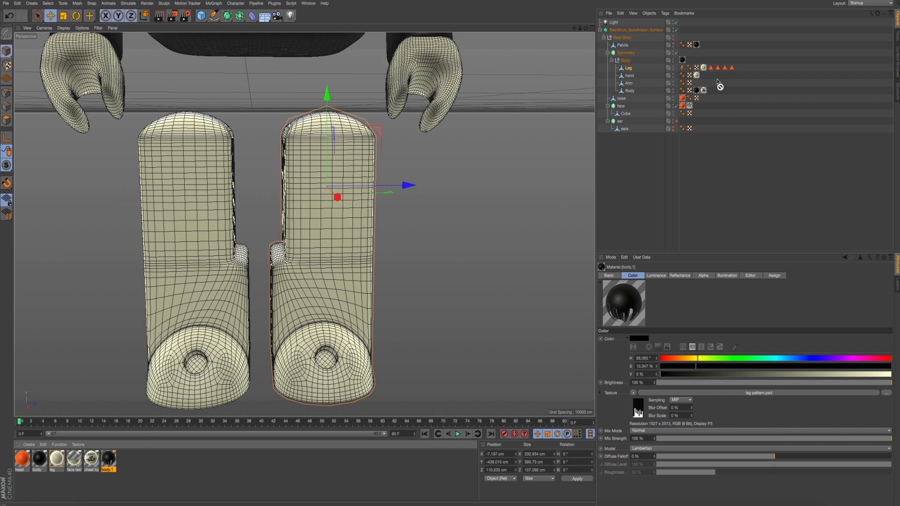
- Apply the drip pattern material to the Leg object and set its texture projection to Flat
{"action": "left_click_drag", "start_coordinate": [636, 70], "coordinate": [637, 68]}
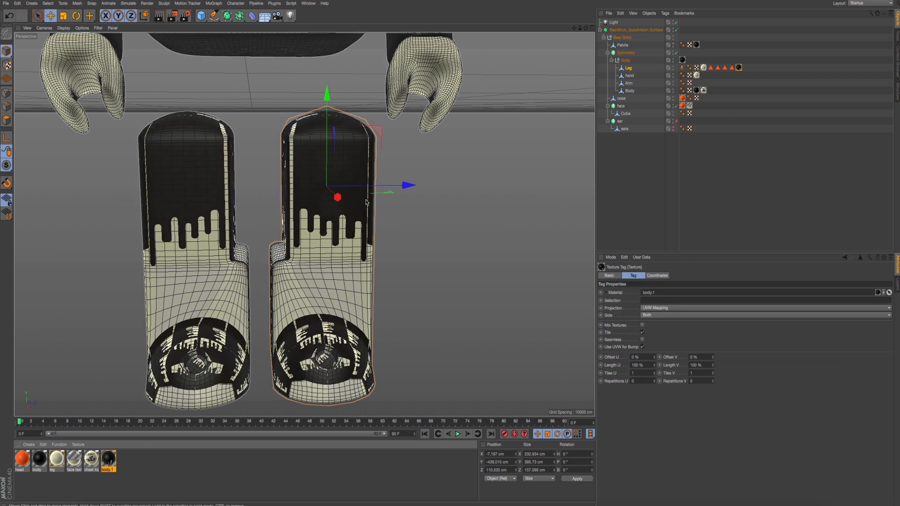
{"action": "middle_click_drag", "start_coordinate": [367, 200], "coordinate": [402, 200], "text": "alt"}
{"action": "left_click", "coordinate": [656, 308]}
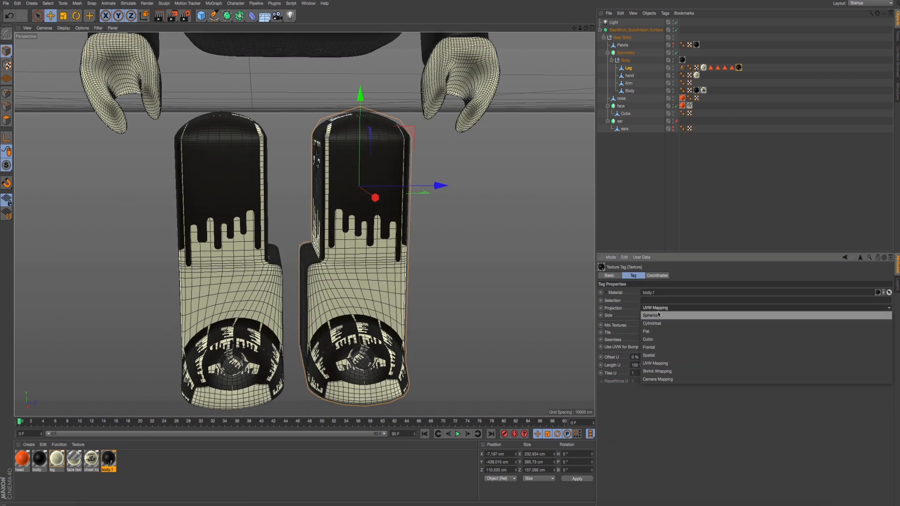
{"action": "left_click", "coordinate": [659, 332]}
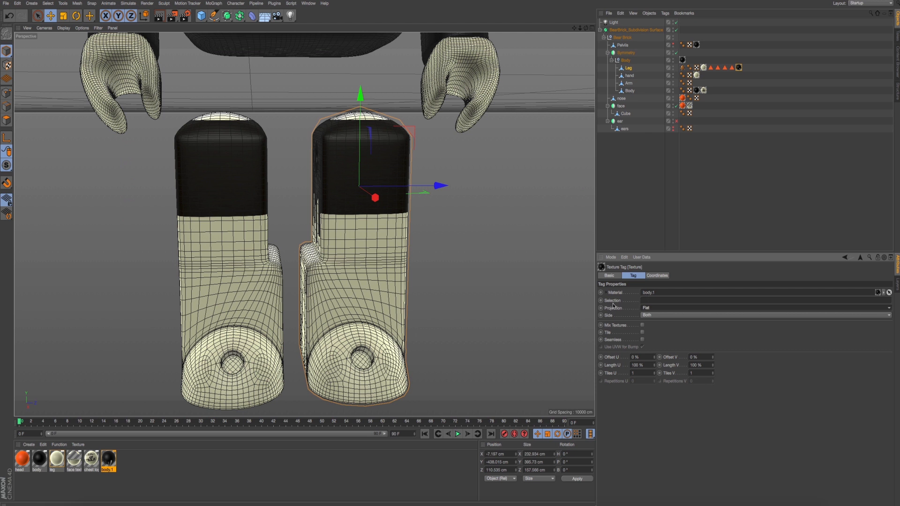
- Limit the drip texture to the leg front polygon selection and fit it to a region drawn over the original leg's front
{"action": "left_click", "coordinate": [711, 69]}
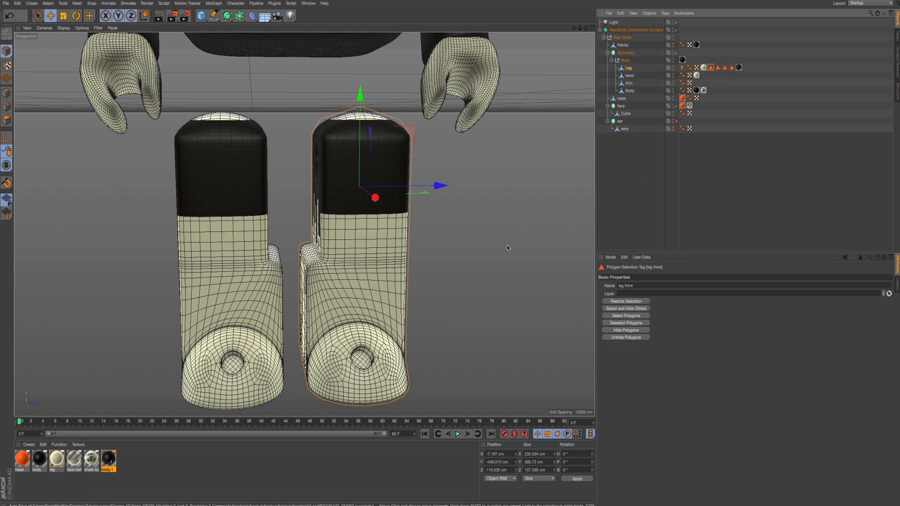
{"action": "left_click", "coordinate": [738, 68]}
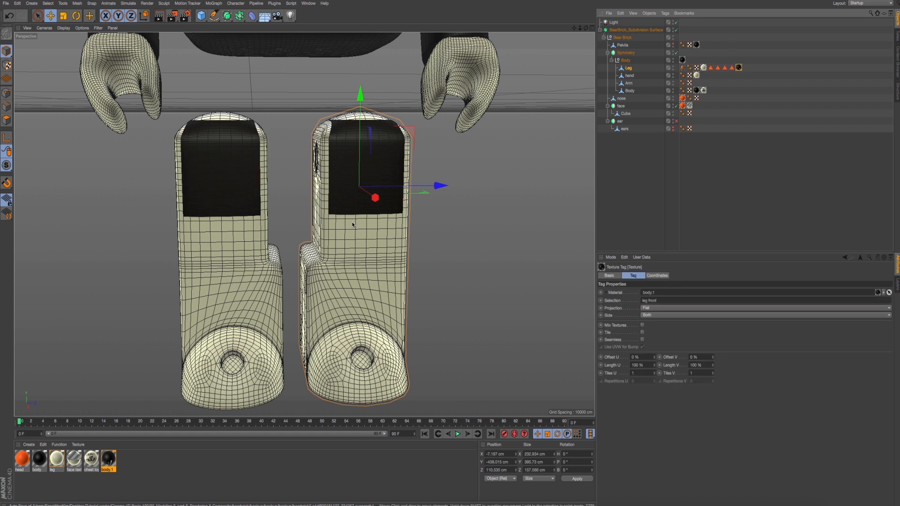
{"action": "middle_click", "coordinate": [308, 258]}
{"action": "middle_click", "coordinate": [237, 322]}
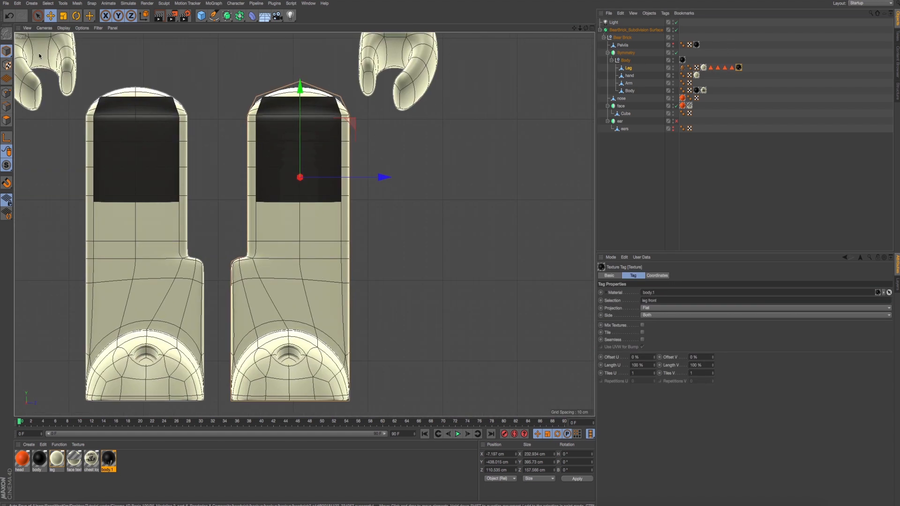
{"action": "right_click", "coordinate": [739, 68]}
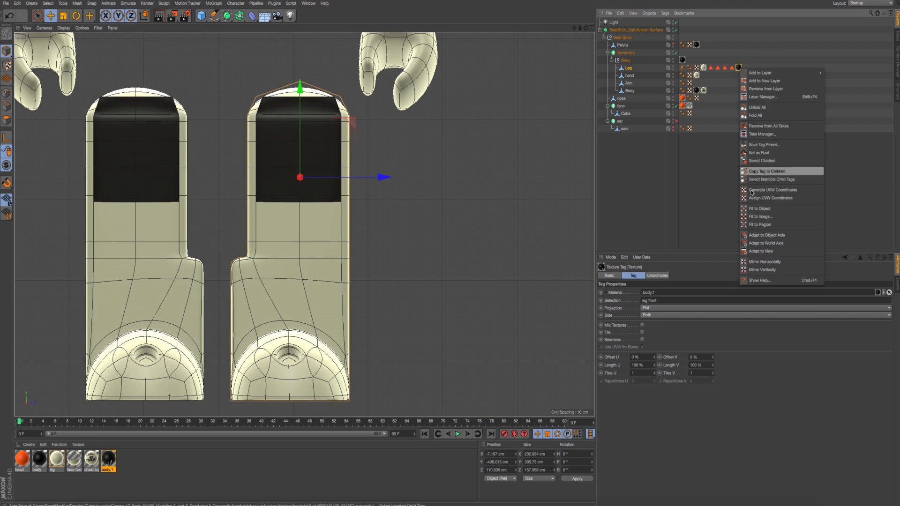
{"action": "left_click", "coordinate": [759, 224]}
{"action": "left_click_drag", "start_coordinate": [231, 94], "coordinate": [359, 311]}
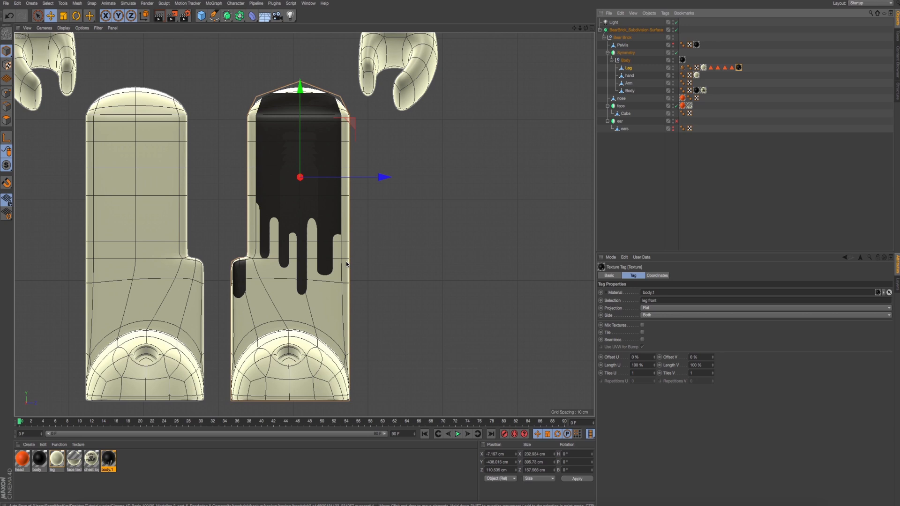
{"action": "middle_click", "coordinate": [294, 188]}
{"action": "middle_click", "coordinate": [196, 145]}
{"action": "left_click_drag", "start_coordinate": [231, 175], "coordinate": [211, 169], "text": "alt"}
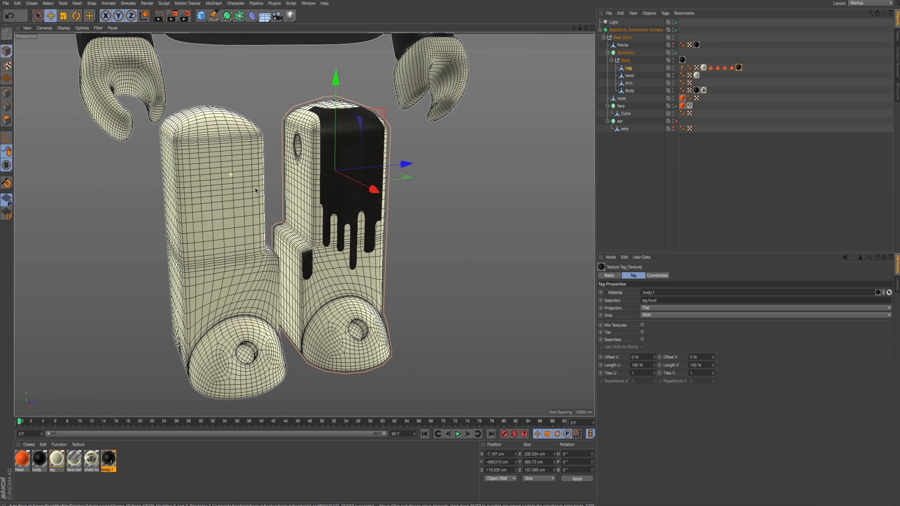
- Highlight the leg front polygons and set the drip texture's Offset U to -1 %
{"action": "left_click", "coordinate": [55, 17]}
{"action": "scroll", "coordinate": [400, 254], "scroll_direction": "up", "scroll_amount": 3}
{"action": "left_click_drag", "start_coordinate": [400, 253], "coordinate": [345, 192], "text": "alt"}
{"action": "left_click", "coordinate": [711, 68]}
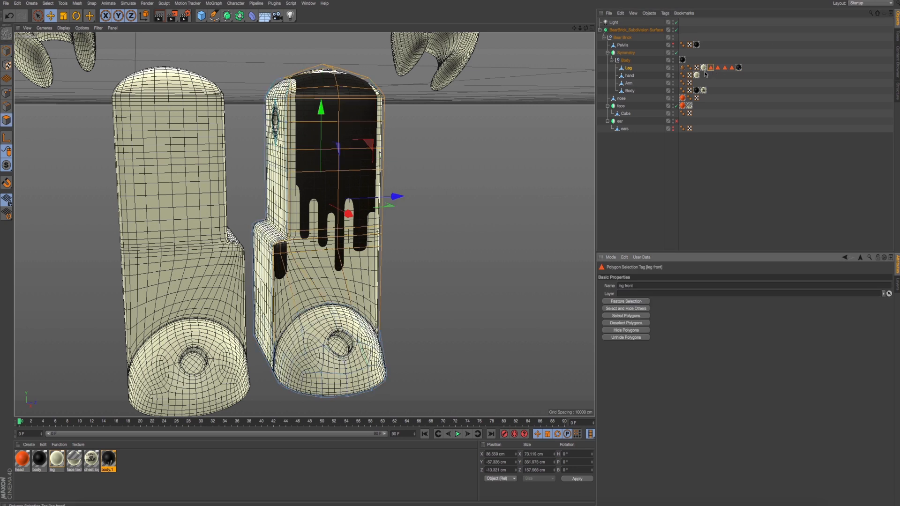
{"action": "key", "text": "s"}
{"action": "left_click_drag", "start_coordinate": [245, 164], "coordinate": [496, 163], "text": "alt"}
{"action": "left_click_drag", "start_coordinate": [418, 168], "coordinate": [416, 158], "text": "alt"}
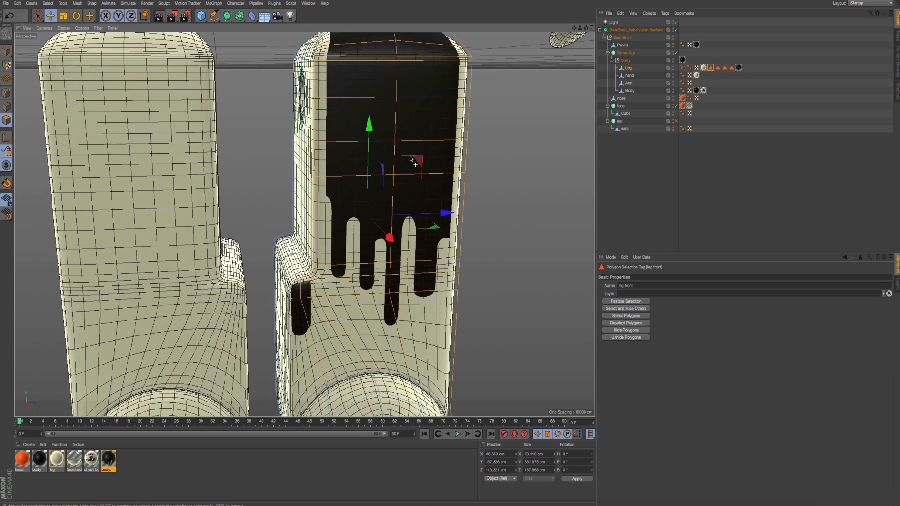
{"action": "left_click", "coordinate": [738, 68]}
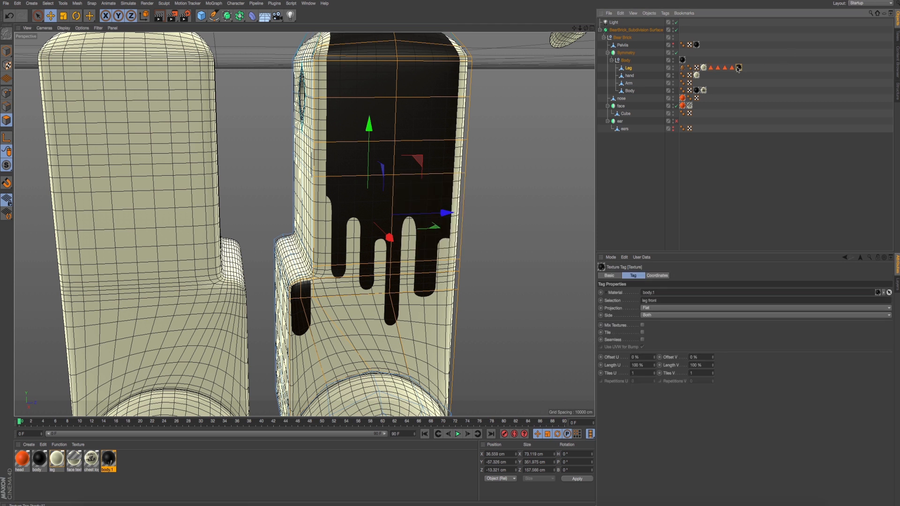
{"action": "mouse_move", "coordinate": [655, 366]}
{"action": "left_mouse_down"}
{"action": "mouse_move", "coordinate": [654, 353]}
{"action": "mouse_move", "coordinate": [654, 361]}
{"action": "left_mouse_up"}
{"action": "key", "text": "ctrl+z"}
{"action": "left_click_drag", "start_coordinate": [440, 196], "coordinate": [408, 197], "text": "alt"}
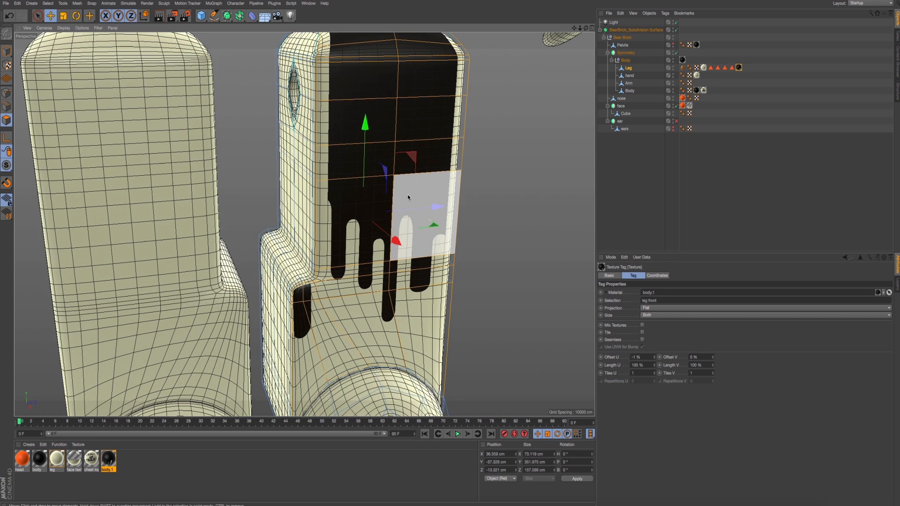
- Turn off the BearBrick Subdivision Surface generator to work on the legs' base mesh
{"action": "scroll", "coordinate": [394, 167], "scroll_direction": "up", "scroll_amount": 3}
{"action": "middle_click_drag", "start_coordinate": [366, 154], "coordinate": [382, 239], "text": "alt"}
{"action": "left_click_drag", "start_coordinate": [382, 239], "coordinate": [396, 246], "text": "alt"}
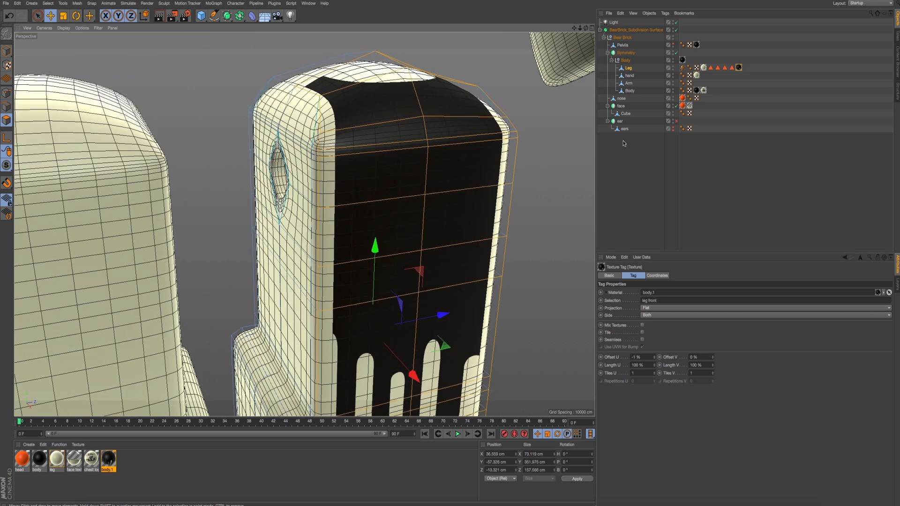
{"action": "left_click", "coordinate": [676, 30]}
{"action": "mouse_move", "coordinate": [369, 161]}
{"action": "left_mouse_down", "text": "alt"}
{"action": "mouse_move", "coordinate": [378, 165]}
{"action": "mouse_move", "coordinate": [361, 164]}
{"action": "left_mouse_up", "text": "alt"}
{"action": "middle_click_drag", "start_coordinate": [365, 221], "coordinate": [369, 176], "text": "alt"}
{"action": "left_click_drag", "start_coordinate": [368, 177], "coordinate": [430, 202], "text": "alt"}
{"action": "scroll", "coordinate": [424, 199], "scroll_direction": "down", "scroll_amount": 3}
{"action": "left_click_drag", "start_coordinate": [393, 261], "coordinate": [394, 287], "text": "alt"}
{"action": "scroll", "coordinate": [395, 288], "scroll_direction": "down", "scroll_amount": 2}
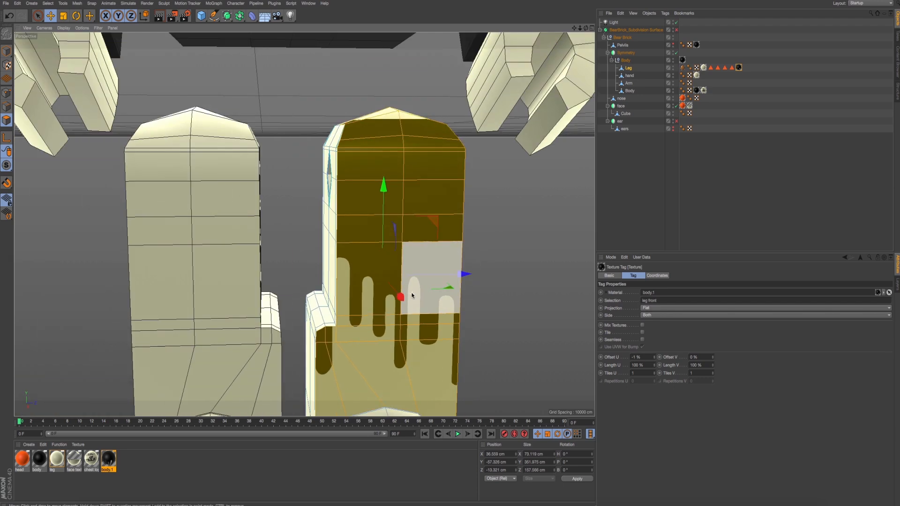
{"action": "middle_click_drag", "start_coordinate": [414, 295], "coordinate": [379, 207], "text": "alt"}
{"action": "left_click_drag", "start_coordinate": [380, 206], "coordinate": [372, 219], "text": "alt"}
- Switch to Finder and preview the reference photo IMG_7875.jpg to compare the drip pattern on the legs
{"action": "key", "text": "super+Tab"}
{"action": "key", "text": "super+Tab"}
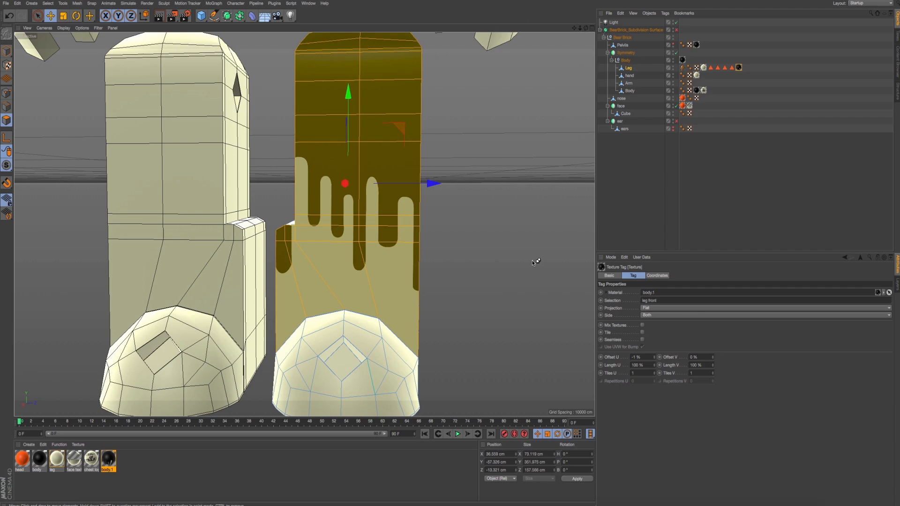
{"action": "key", "text": "super+Tab"}
{"action": "key", "text": "super+Tab"}
{"action": "key", "text": "super+Tab"}
{"action": "key", "text": "super+Tab"}
{"action": "key", "text": "super+Tab"}
{"action": "key", "text": "super+Tab"}
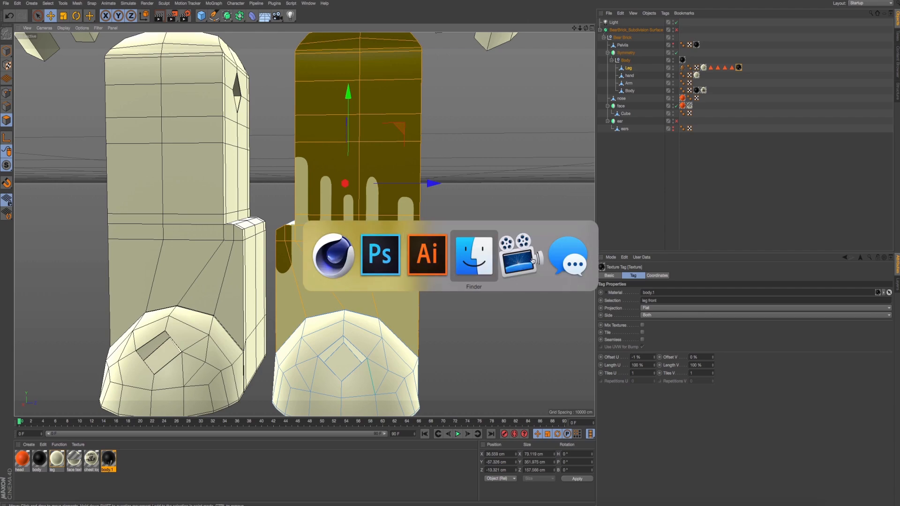
{"action": "key", "text": "space"}
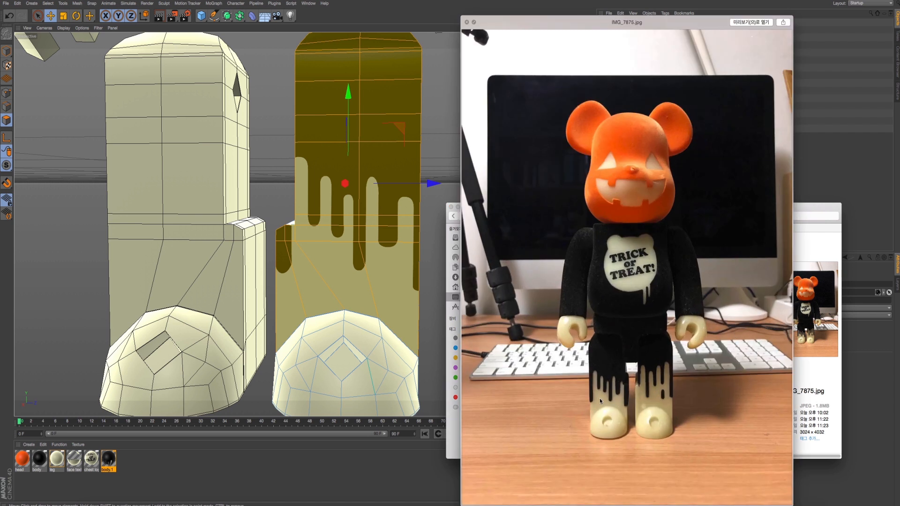
{"action": "key", "text": "space"}
- Deselect the leg polygons and stretch the front drip texture with Offset V -10 % and Length V 123 %
{"action": "middle_click_drag", "start_coordinate": [353, 282], "coordinate": [354, 341], "text": "alt"}
{"action": "scroll", "coordinate": [355, 341], "scroll_direction": "down", "scroll_amount": 4}
{"action": "left_click", "coordinate": [510, 174]}
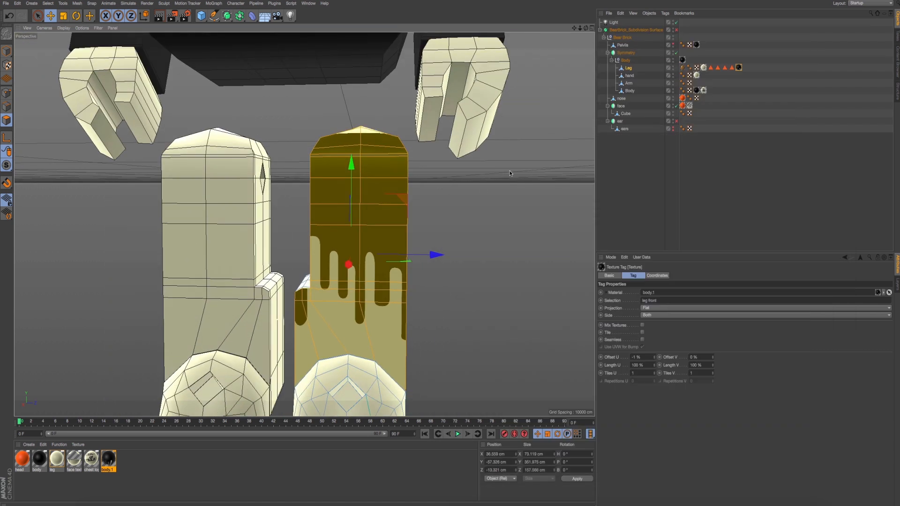
{"action": "left_click", "coordinate": [510, 174]}
{"action": "left_click", "coordinate": [738, 67]}
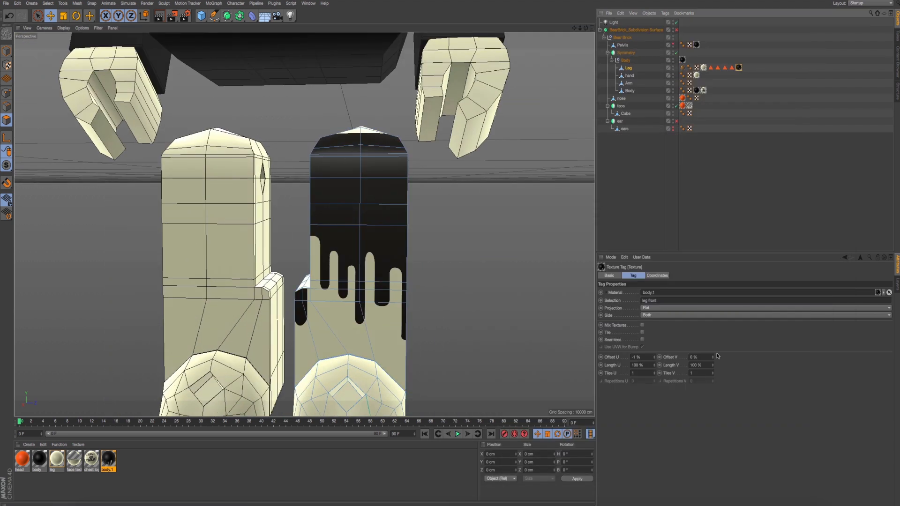
{"action": "mouse_move", "coordinate": [713, 357]}
{"action": "left_mouse_down"}
{"action": "mouse_move", "coordinate": [715, 346]}
{"action": "mouse_move", "coordinate": [713, 368]}
{"action": "left_mouse_up"}
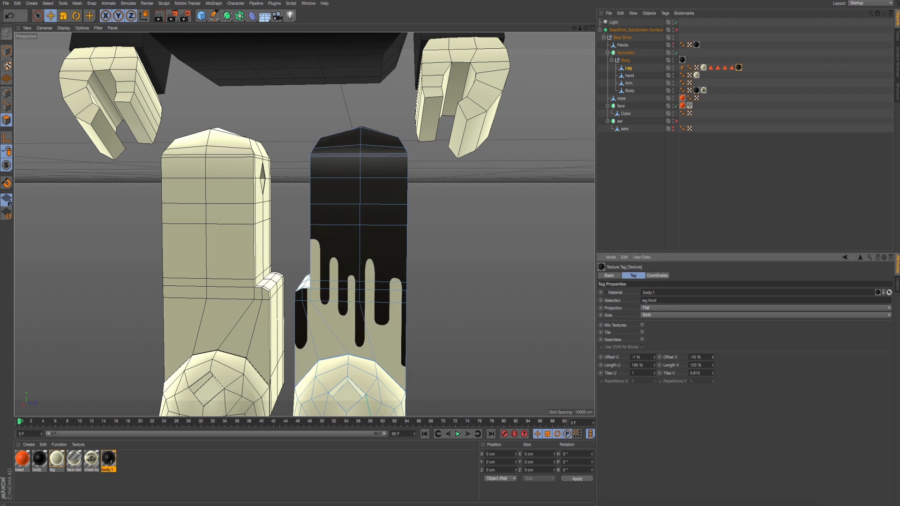
{"action": "mouse_move", "coordinate": [434, 279]}
{"action": "left_mouse_down", "text": "alt"}
{"action": "mouse_move", "coordinate": [455, 280]}
{"action": "mouse_move", "coordinate": [445, 280]}
{"action": "left_mouse_up", "text": "alt"}
{"action": "key", "text": "super+Tab"}
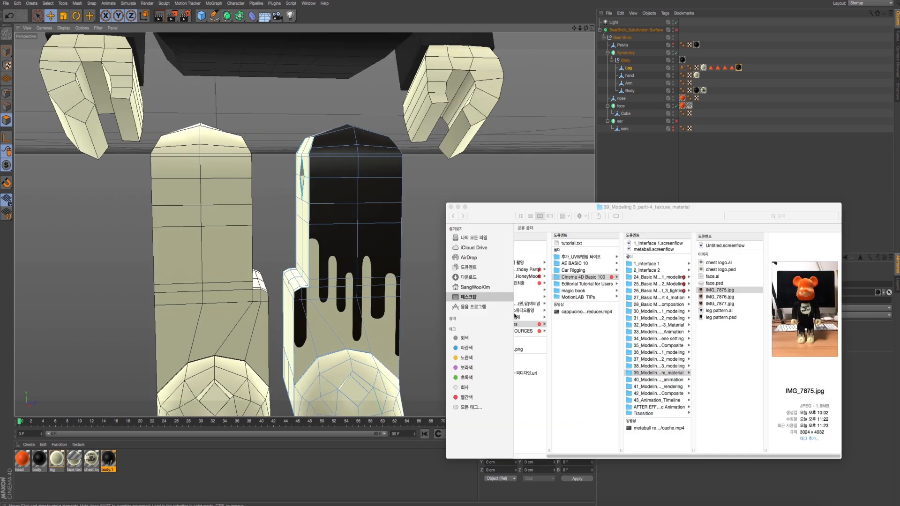
{"action": "key", "text": "super+Tab"}
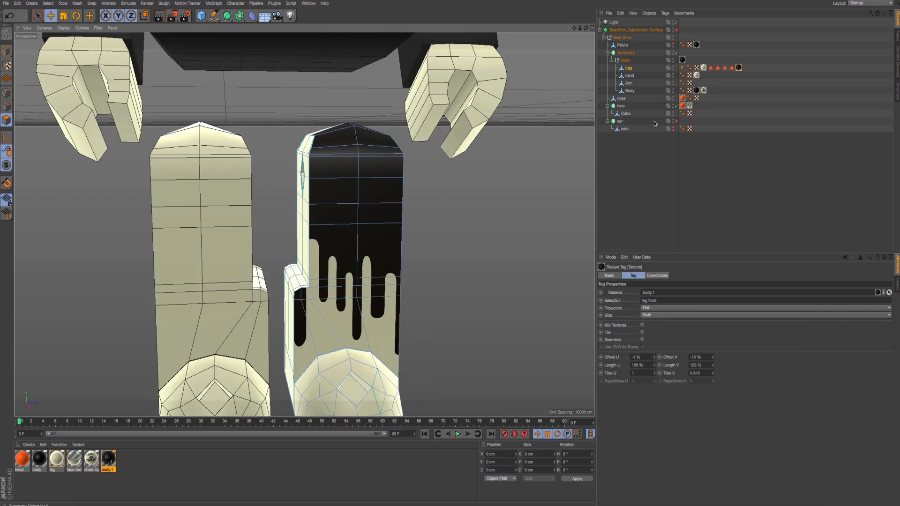
- Duplicate the drip texture tag on the Leg and restrict the copy to the leg left selection
{"action": "left_click_drag", "start_coordinate": [740, 68], "coordinate": [747, 61], "text": "ctrl"}
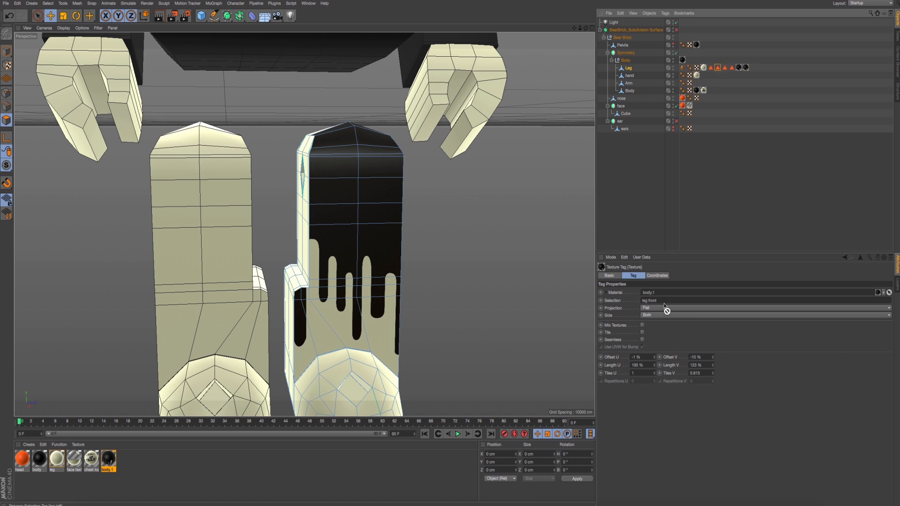
{"action": "left_click_drag", "start_coordinate": [667, 311], "coordinate": [657, 300]}
{"action": "left_click_drag", "start_coordinate": [410, 230], "coordinate": [443, 242], "text": "alt"}
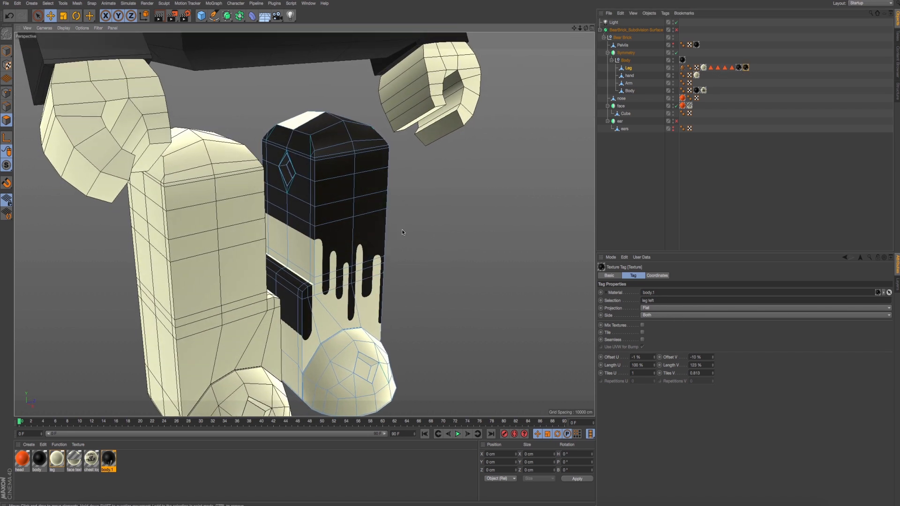
- Fit the leg left drip texture to the object and set its Offset U to -20 %
{"action": "right_click", "coordinate": [753, 68]}
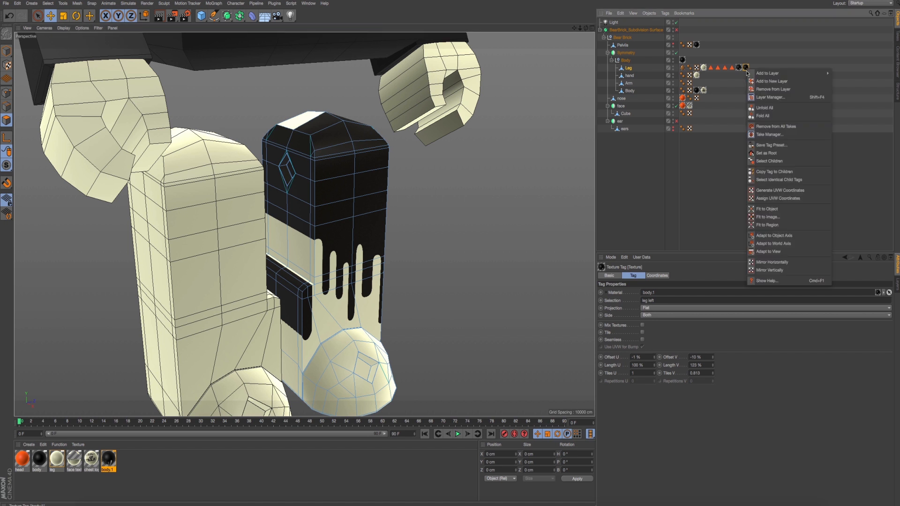
{"action": "left_click", "coordinate": [768, 208]}
{"action": "left_click_drag", "start_coordinate": [492, 186], "coordinate": [490, 209], "text": "alt"}
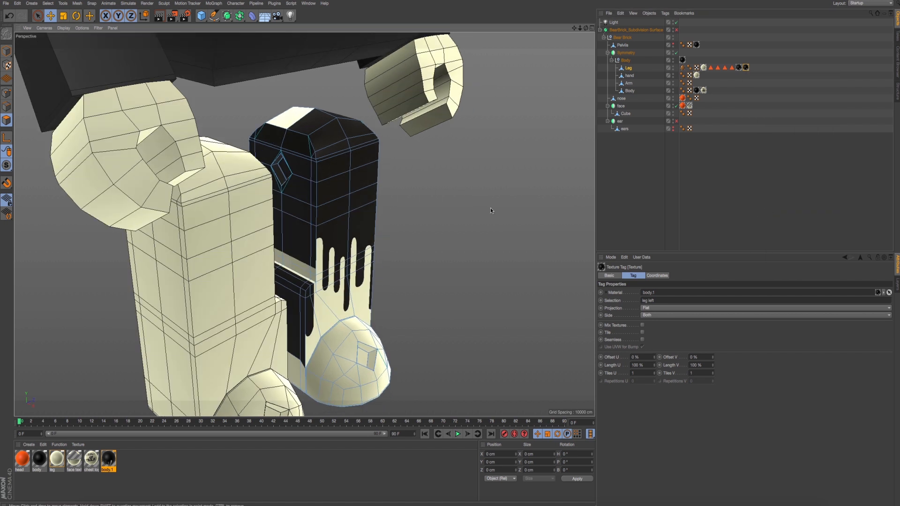
{"action": "left_click_drag", "start_coordinate": [434, 215], "coordinate": [417, 216], "text": "alt"}
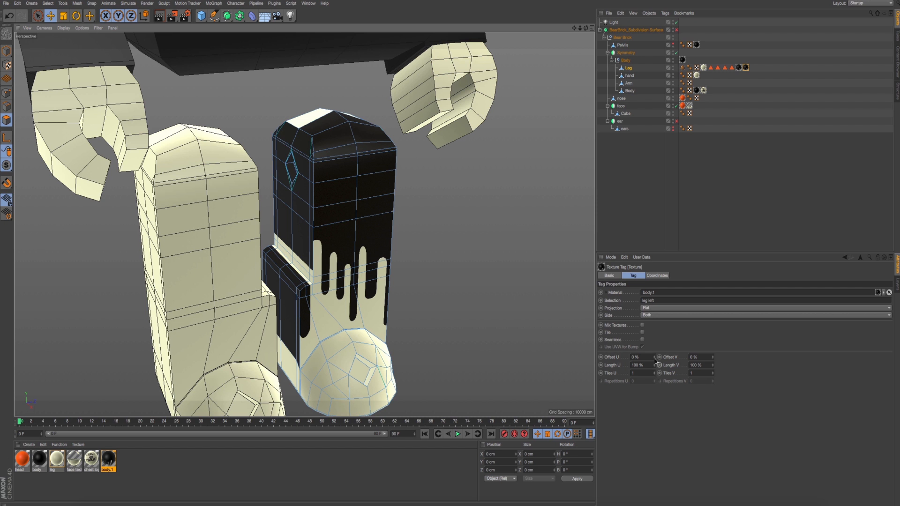
{"action": "left_click_drag", "start_coordinate": [655, 357], "coordinate": [645, 358]}
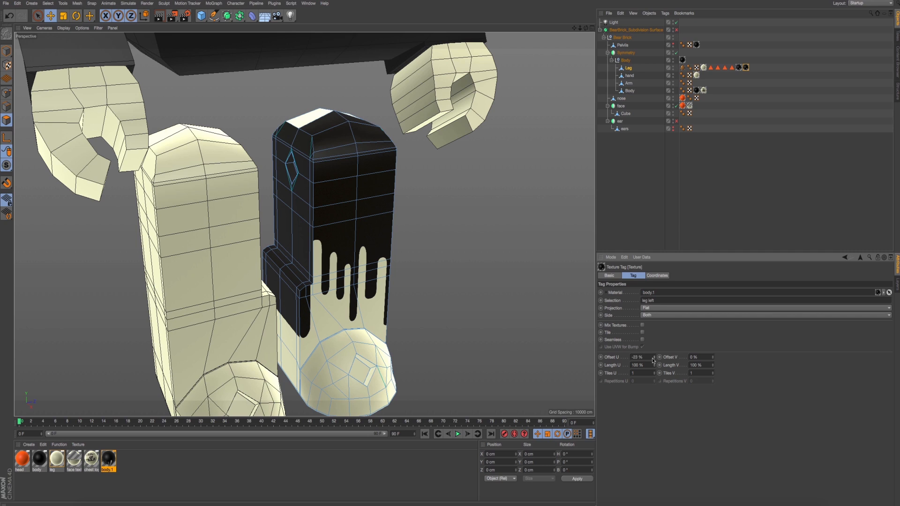
- Add another drip texture tag copy restricted to the leg right selection and fit it to the object
{"action": "left_click_drag", "start_coordinate": [412, 297], "coordinate": [446, 244], "text": "alt"}
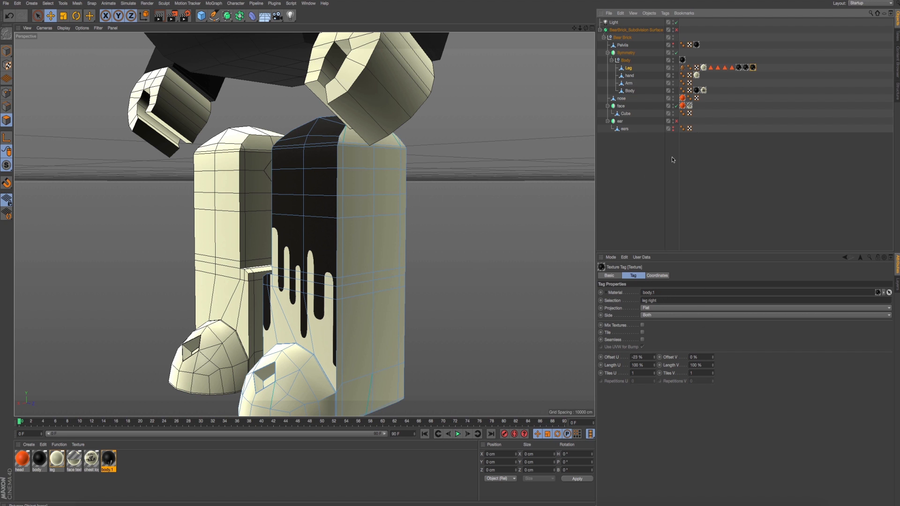
{"action": "left_click_drag", "start_coordinate": [435, 265], "coordinate": [414, 295], "text": "alt"}
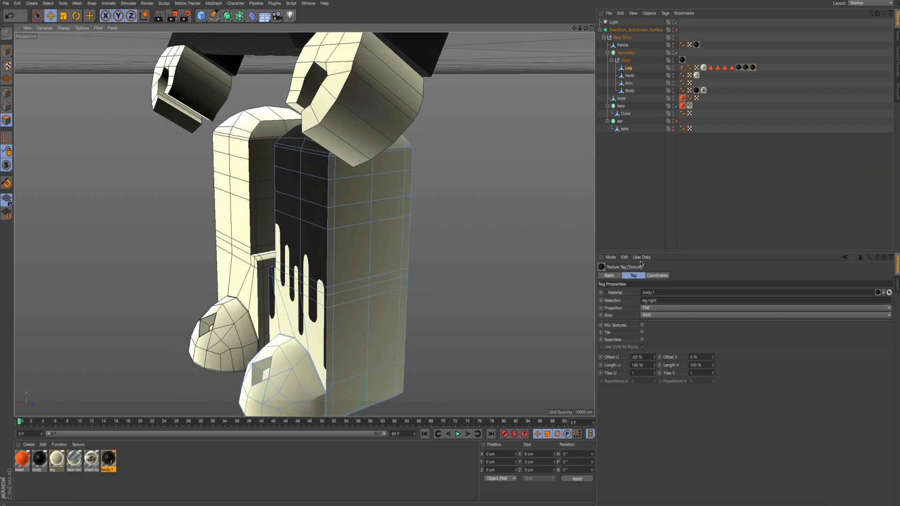
{"action": "right_click", "coordinate": [757, 70]}
{"action": "left_click", "coordinate": [797, 209]}
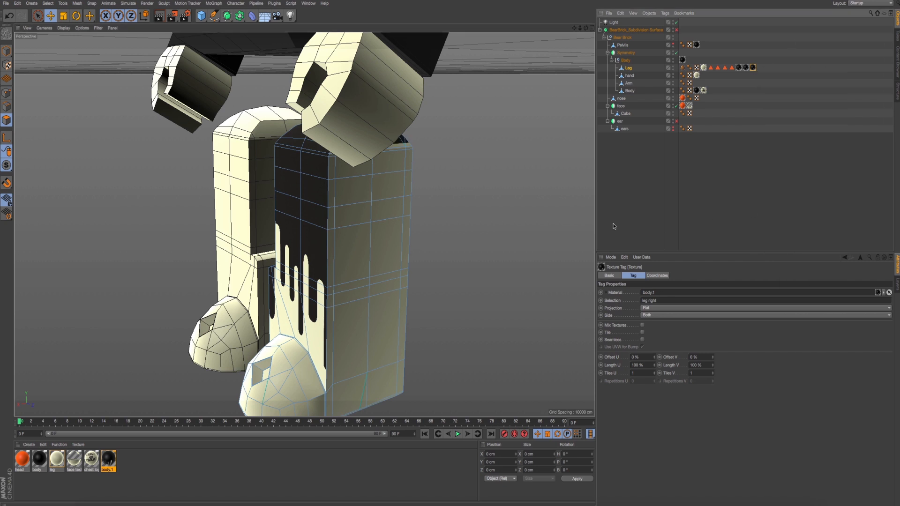
{"action": "left_click_drag", "start_coordinate": [366, 216], "coordinate": [509, 162], "text": "alt"}
- Adjust the leg right drip texture to Offset U 13 %, Offset V 0 % and Length V 121 %
{"action": "left_click_drag", "start_coordinate": [713, 358], "coordinate": [717, 352]}
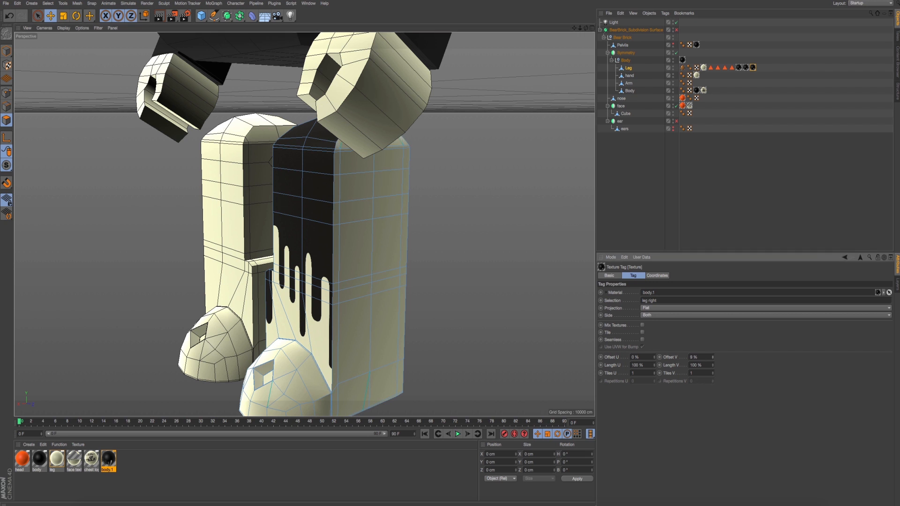
{"action": "left_click_drag", "start_coordinate": [656, 359], "coordinate": [715, 361]}
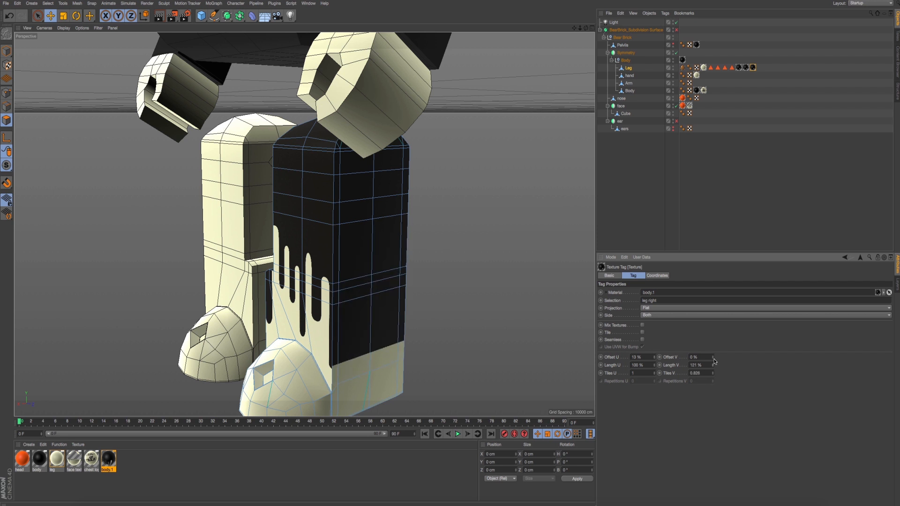
{"action": "left_click_drag", "start_coordinate": [655, 358], "coordinate": [658, 357]}
{"action": "key", "text": "ctrl+z"}
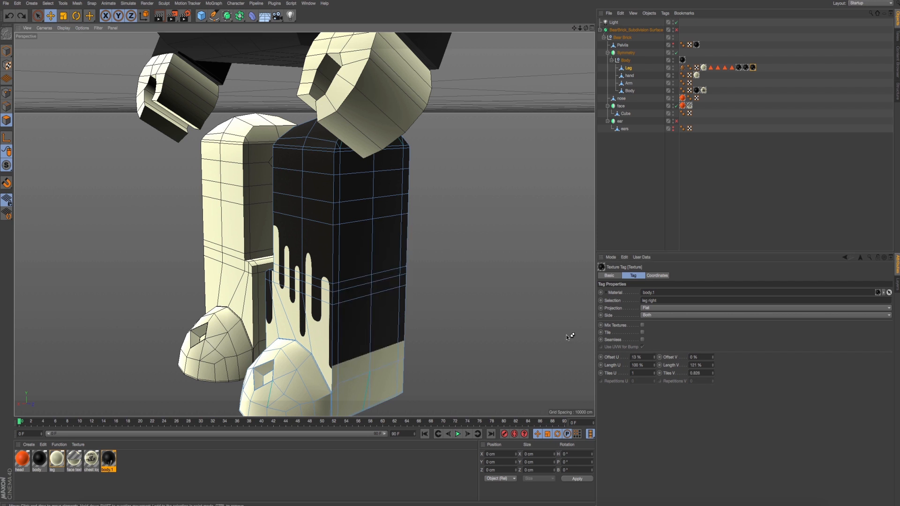
- Refit the leg right drip texture to a region drawn around the outer side of the leg
{"action": "mouse_move", "coordinate": [435, 280]}
{"action": "left_mouse_down", "text": "alt"}
{"action": "mouse_move", "coordinate": [413, 277]}
{"action": "mouse_move", "coordinate": [426, 283]}
{"action": "left_mouse_up", "text": "alt"}
{"action": "middle_click", "coordinate": [427, 284]}
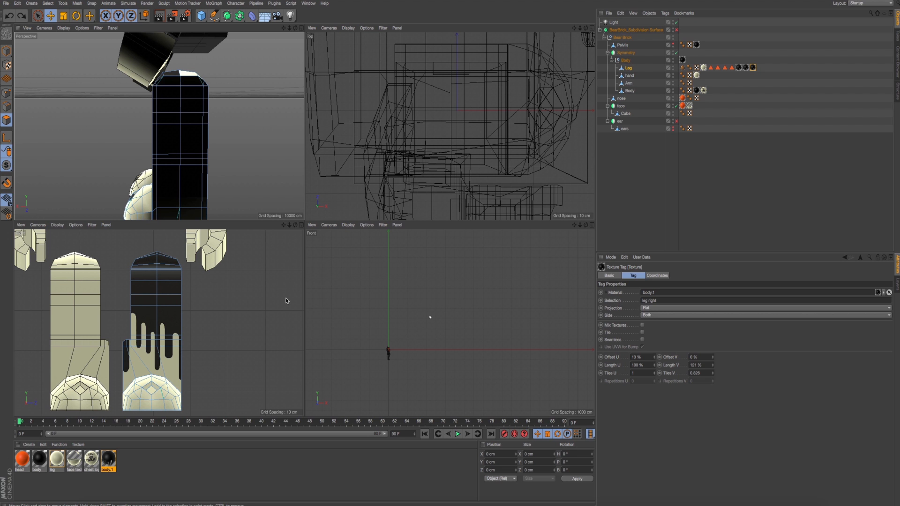
{"action": "middle_click", "coordinate": [140, 271]}
{"action": "middle_click", "coordinate": [257, 278]}
{"action": "middle_click", "coordinate": [232, 125]}
{"action": "scroll", "coordinate": [325, 249], "scroll_direction": "down", "scroll_amount": 1}
{"action": "middle_click_drag", "start_coordinate": [325, 249], "coordinate": [322, 223], "text": "alt"}
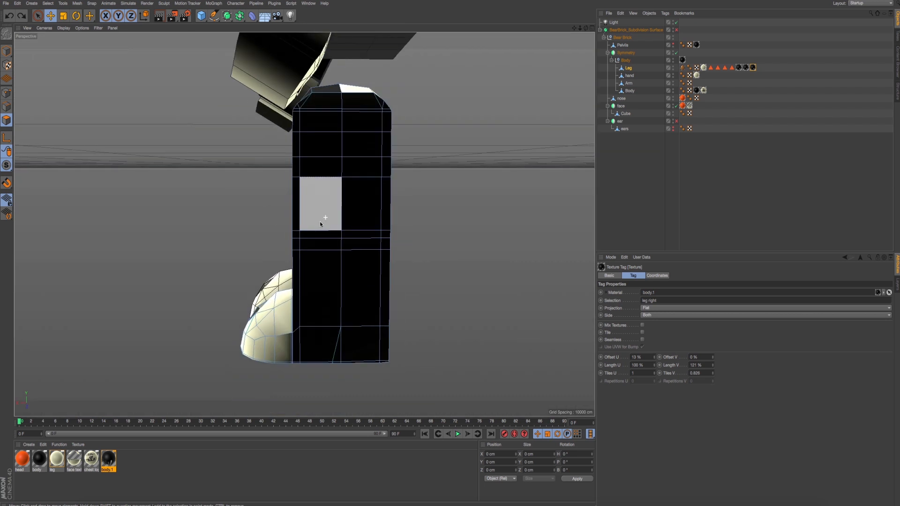
{"action": "left_click", "coordinate": [753, 68]}
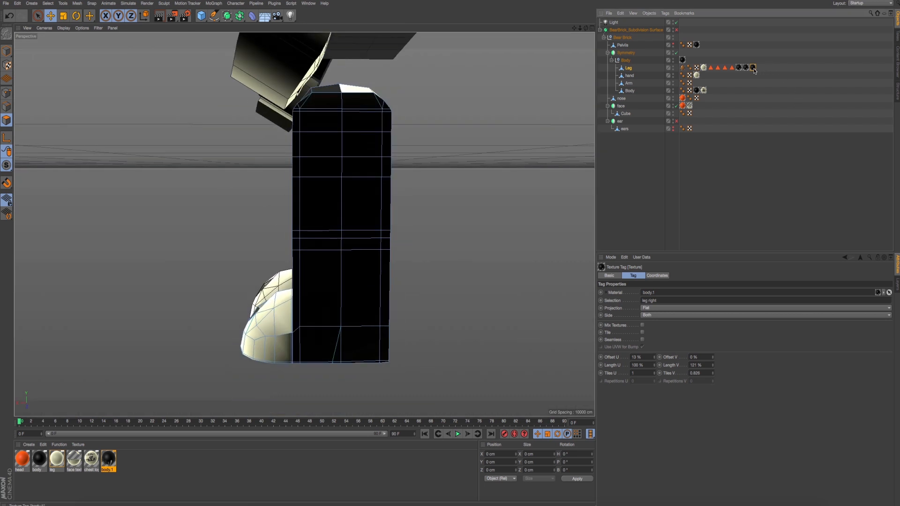
{"action": "left_click", "coordinate": [725, 67]}
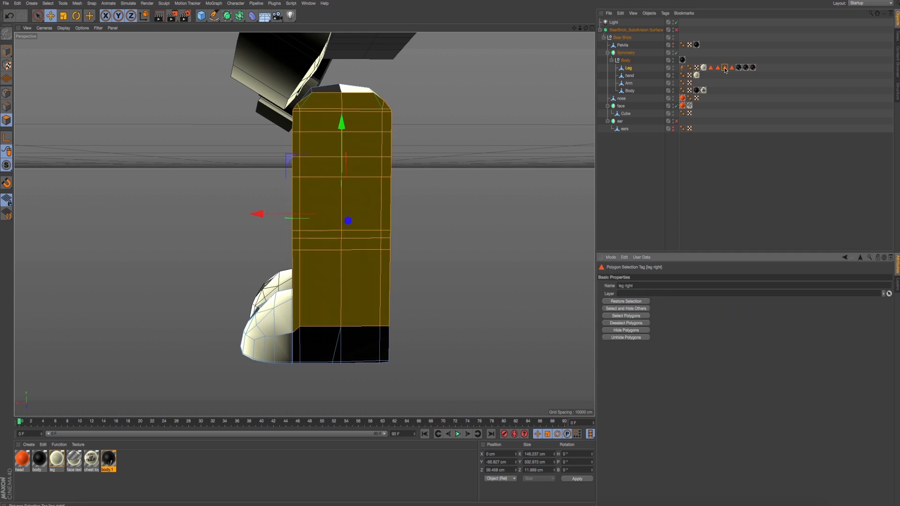
{"action": "right_click", "coordinate": [753, 67]}
{"action": "left_click", "coordinate": [774, 225]}
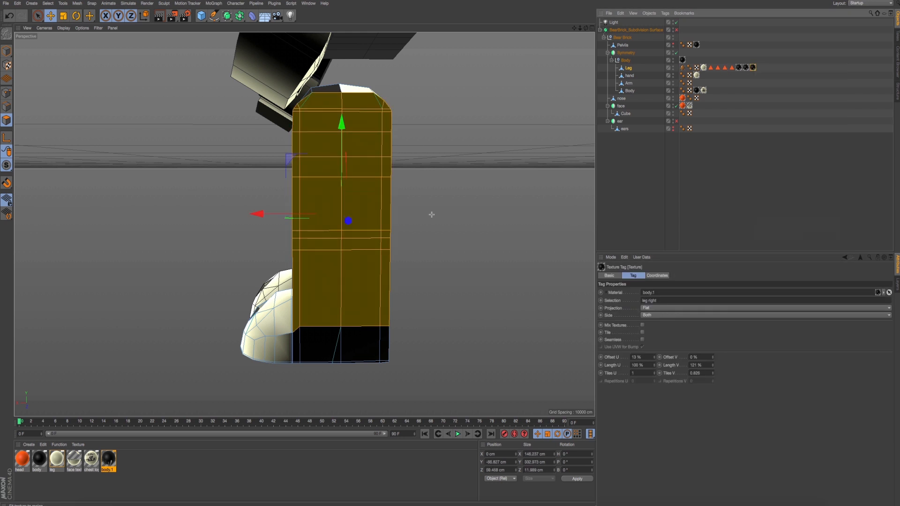
{"action": "left_click_drag", "start_coordinate": [278, 82], "coordinate": [413, 340]}
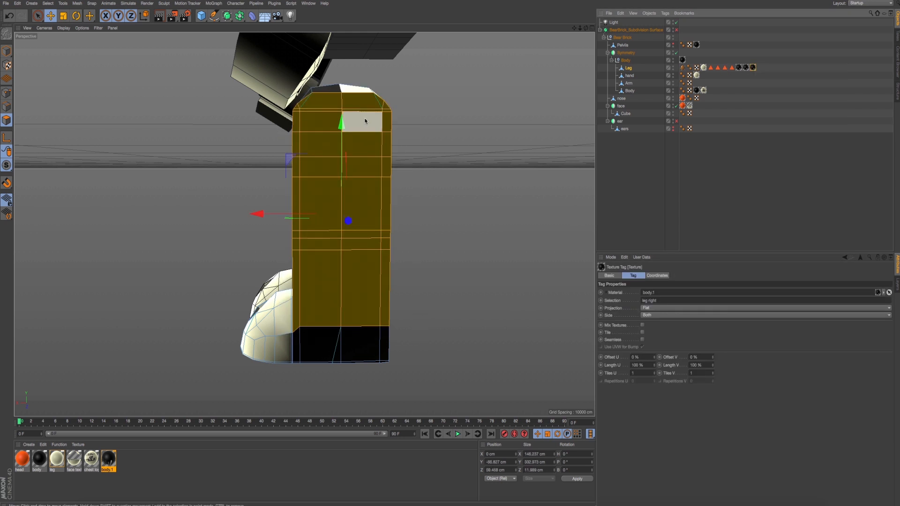
- Duplicate the drip texture tag on the Leg once more and restrict the copy to the leg back selection
{"action": "left_click_drag", "start_coordinate": [345, 170], "coordinate": [227, 185], "text": "alt"}
{"action": "left_click", "coordinate": [6, 51]}
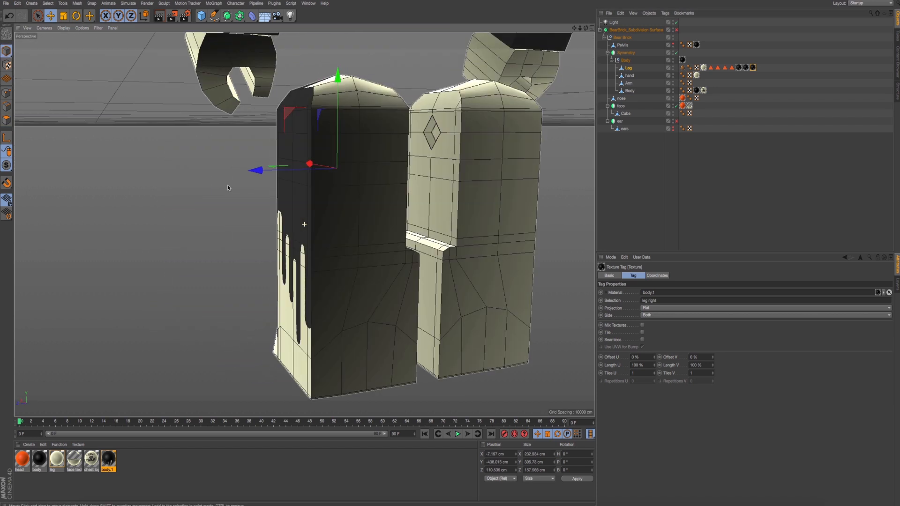
{"action": "left_click_drag", "start_coordinate": [753, 68], "coordinate": [747, 69], "text": "ctrl"}
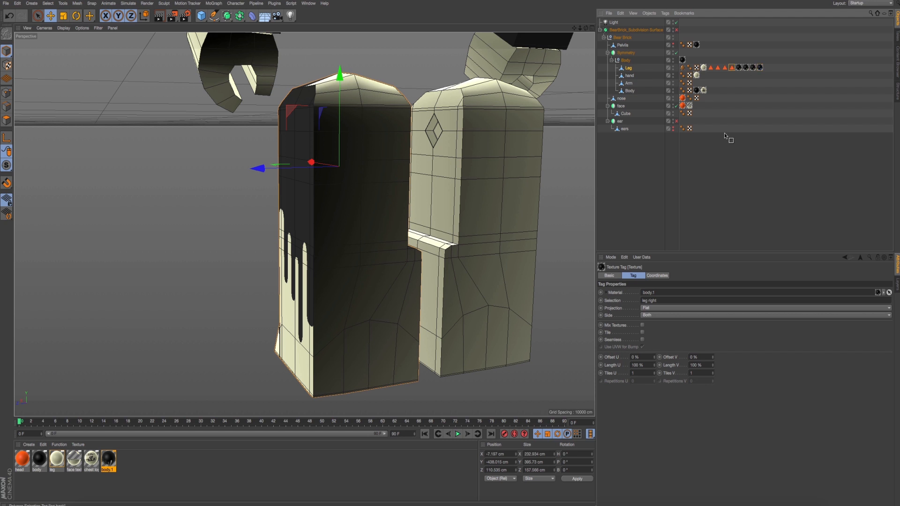
{"action": "left_click_drag", "start_coordinate": [374, 183], "coordinate": [468, 186], "text": "alt"}
{"action": "left_click_drag", "start_coordinate": [444, 243], "coordinate": [413, 234], "text": "alt"}
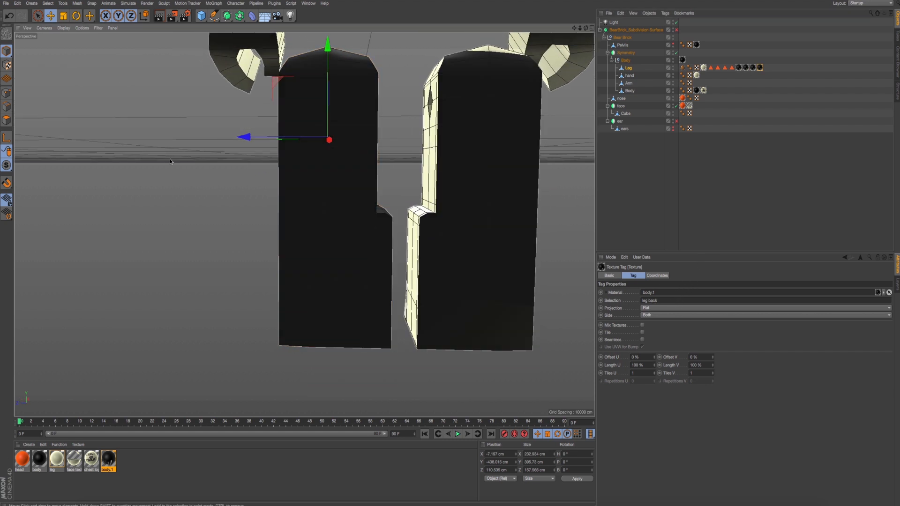
- Fit the leg back drip texture to a region drawn around the back of the leg
{"action": "left_click", "coordinate": [6, 121]}
{"action": "middle_click_drag", "start_coordinate": [256, 147], "coordinate": [241, 157], "text": "alt"}
{"action": "left_click_drag", "start_coordinate": [240, 157], "coordinate": [245, 153], "text": "alt"}
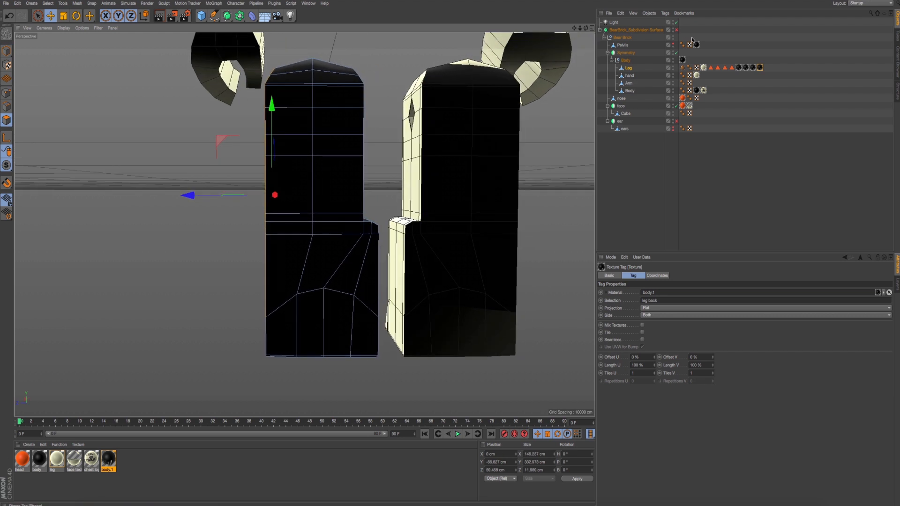
{"action": "right_click", "coordinate": [760, 69]}
{"action": "left_click", "coordinate": [781, 227]}
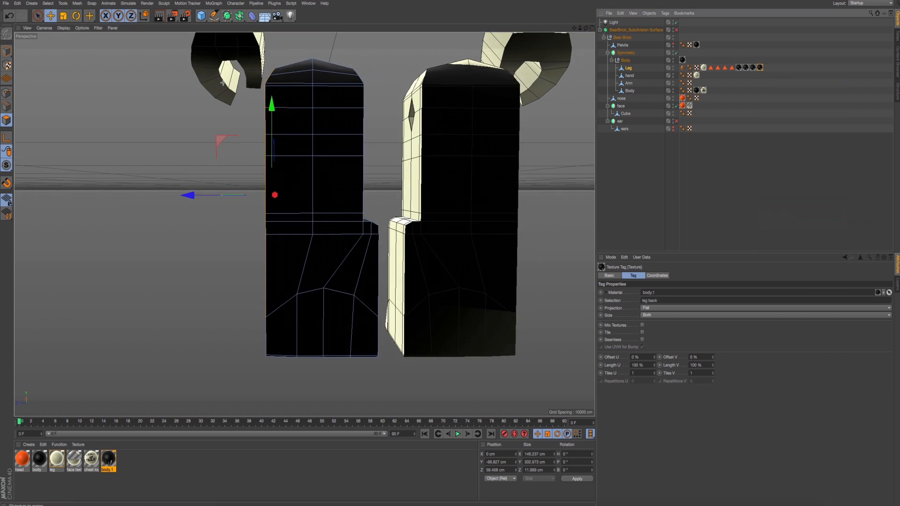
{"action": "left_click_drag", "start_coordinate": [240, 44], "coordinate": [383, 324]}
{"action": "left_click_drag", "start_coordinate": [293, 197], "coordinate": [315, 203], "text": "alt"}
{"action": "left_click", "coordinate": [6, 50]}
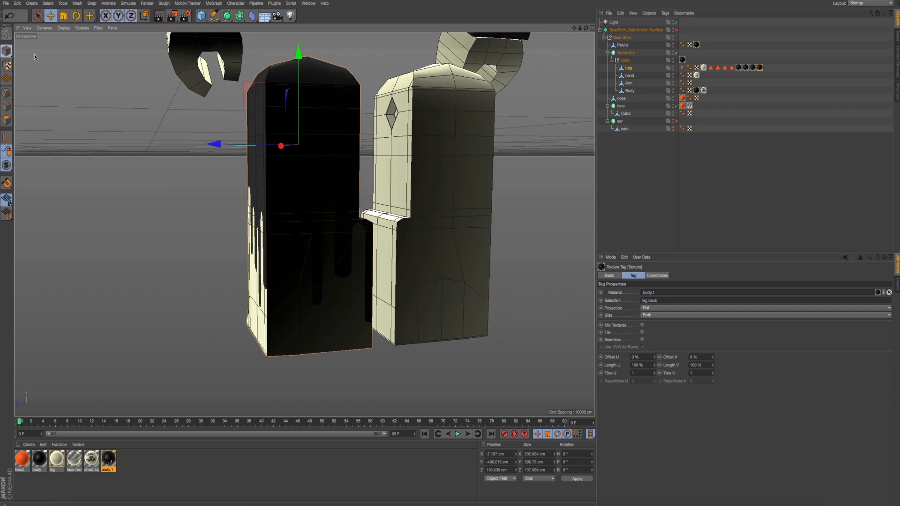
- Render a preview of the model from the front and turn the BearBrick Subdivision Surface back on
{"action": "left_click_drag", "start_coordinate": [159, 96], "coordinate": [361, 182], "text": "alt"}
{"action": "middle_click_drag", "start_coordinate": [361, 183], "coordinate": [324, 201], "text": "alt"}
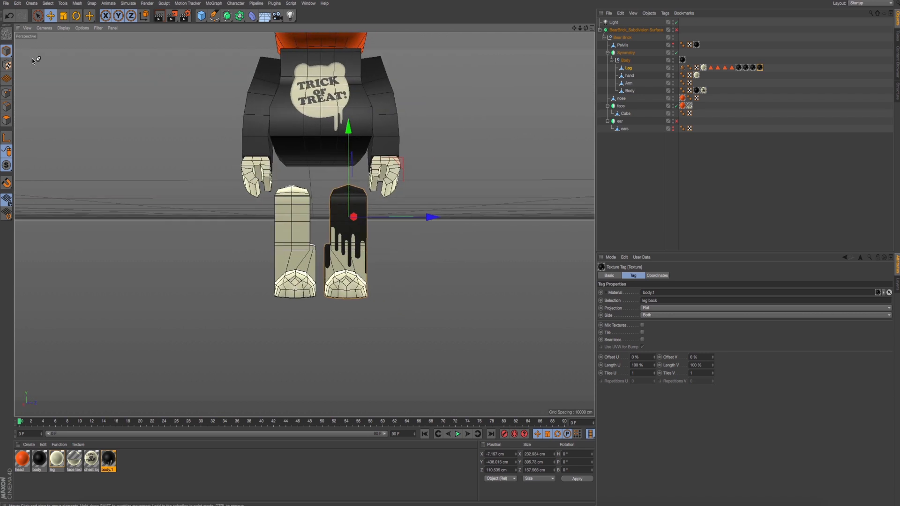
{"action": "key", "text": "ctrl+r"}
{"action": "left_click_drag", "start_coordinate": [375, 206], "coordinate": [376, 215], "text": "alt"}
{"action": "left_click", "coordinate": [676, 29]}
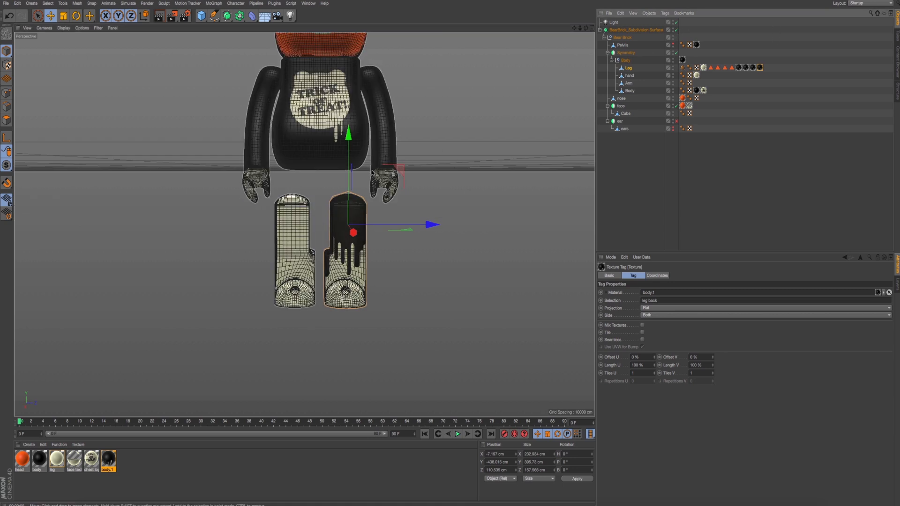
{"action": "scroll", "coordinate": [410, 189], "scroll_direction": "up", "scroll_amount": 5}
{"action": "left_click_drag", "start_coordinate": [411, 189], "coordinate": [419, 149], "text": "alt"}
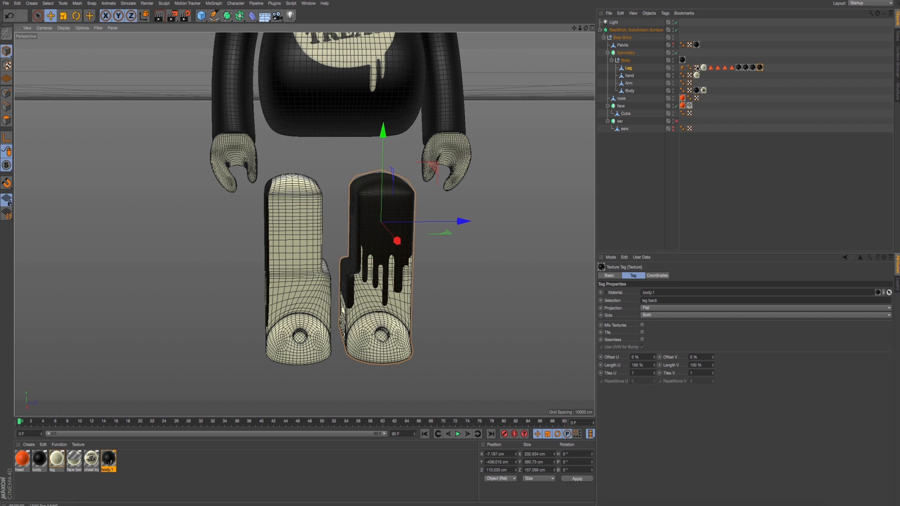
{"action": "left_click", "coordinate": [711, 68]}
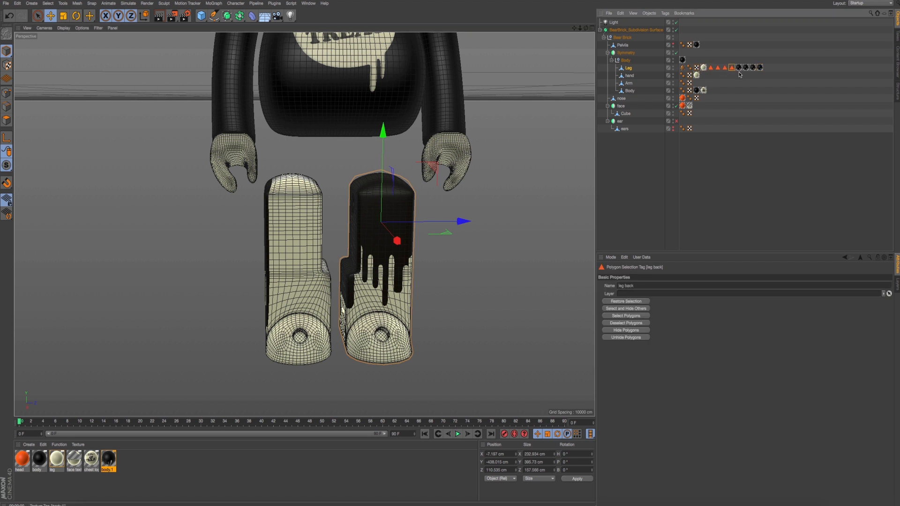
{"action": "left_click_drag", "start_coordinate": [753, 68], "coordinate": [743, 71]}
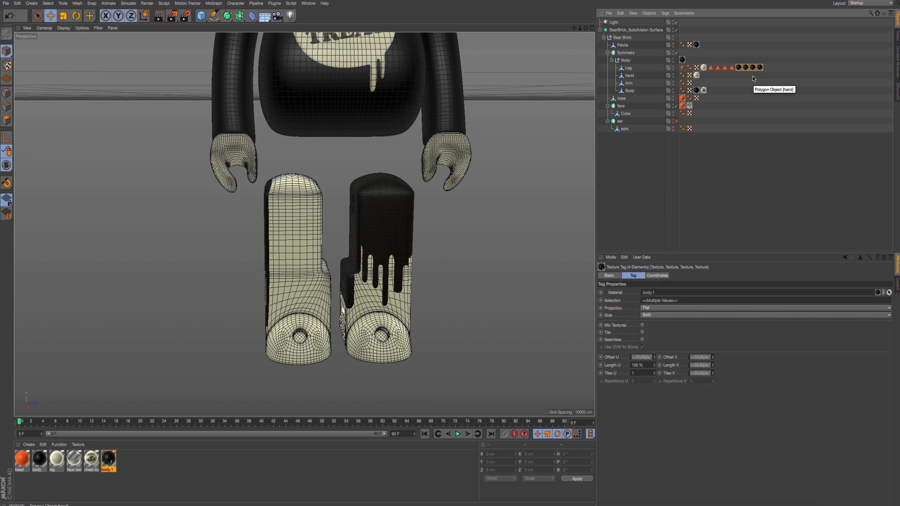
{"action": "key", "text": "super+z"}
- Make the Pelvis object visible again between the torso and the legs
{"action": "left_click_drag", "start_coordinate": [491, 200], "coordinate": [426, 199], "text": "alt"}
{"action": "scroll", "coordinate": [420, 226], "scroll_direction": "up", "scroll_amount": 3}
{"action": "scroll", "coordinate": [421, 226], "scroll_direction": "up", "scroll_amount": 3}
{"action": "scroll", "coordinate": [414, 224], "scroll_direction": "down", "scroll_amount": 4}
{"action": "scroll", "coordinate": [426, 199], "scroll_direction": "down", "scroll_amount": 2}
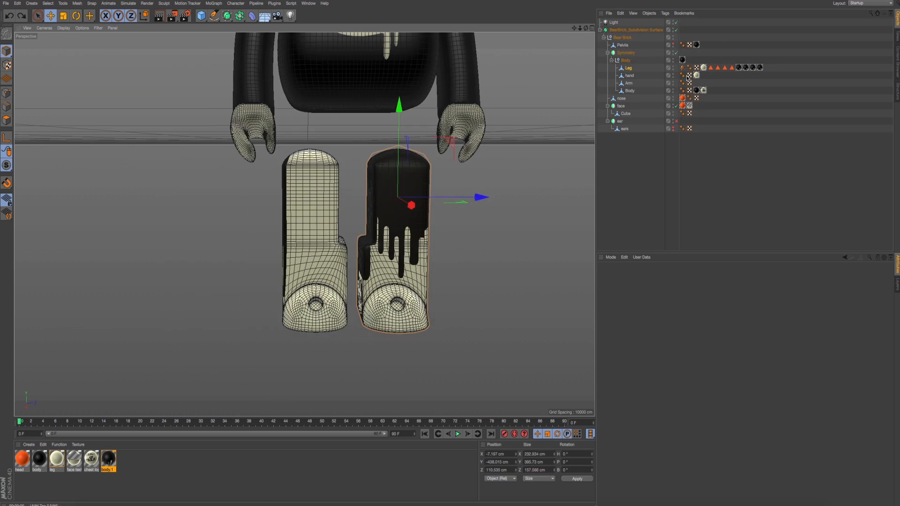
{"action": "left_click", "coordinate": [673, 47]}
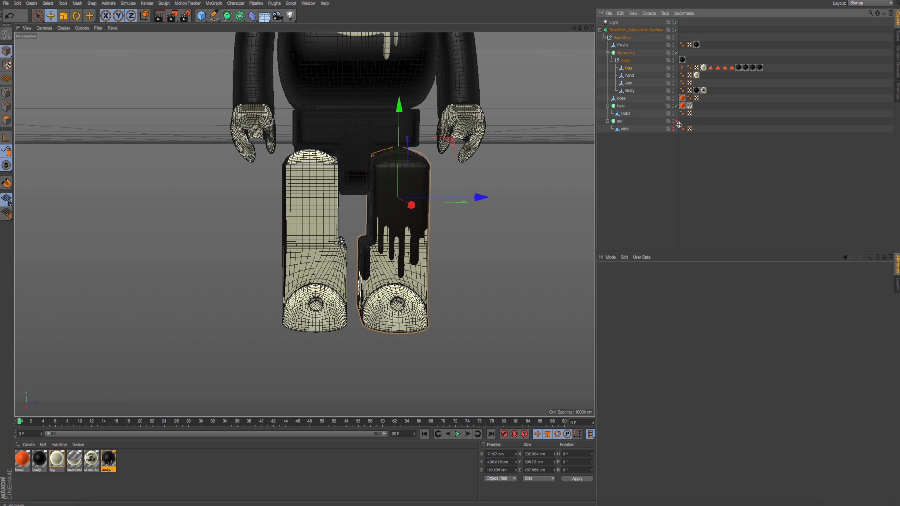
- Render a preview of the smoothed legs and examine the drip pattern from the front and both sides
{"action": "scroll", "coordinate": [400, 224], "scroll_direction": "down", "scroll_amount": 5}
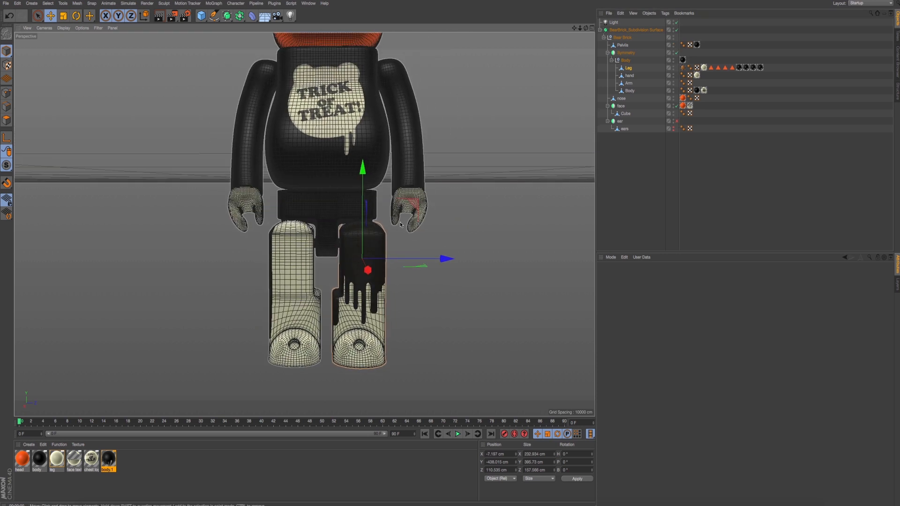
{"action": "left_click_drag", "start_coordinate": [401, 224], "coordinate": [408, 280], "text": "alt"}
{"action": "scroll", "coordinate": [407, 280], "scroll_direction": "up", "scroll_amount": 3}
{"action": "middle_click_drag", "start_coordinate": [398, 281], "coordinate": [410, 234], "text": "alt"}
{"action": "left_click_drag", "start_coordinate": [391, 247], "coordinate": [359, 244], "text": "alt"}
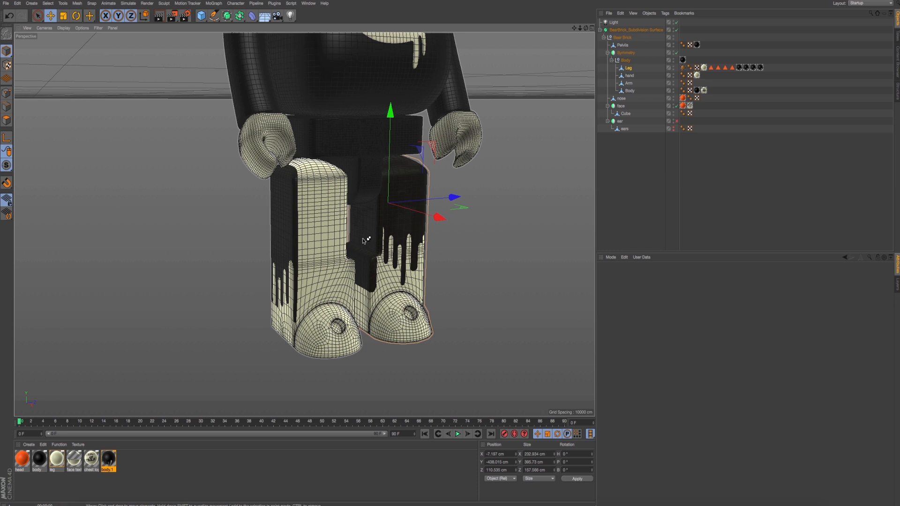
{"action": "key", "text": "ctrl+r"}
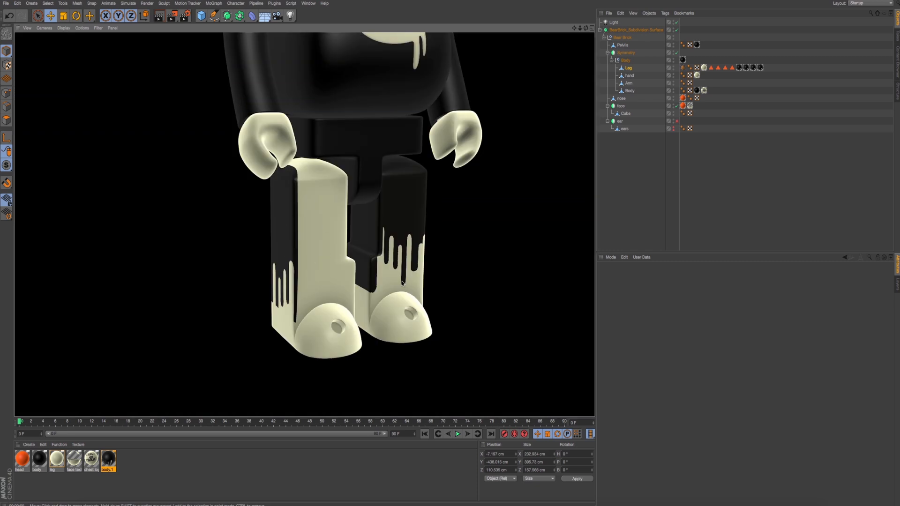
{"action": "left_click_drag", "start_coordinate": [403, 283], "coordinate": [383, 253], "text": "alt"}
{"action": "scroll", "coordinate": [394, 280], "scroll_direction": "up", "scroll_amount": 3}
{"action": "scroll", "coordinate": [402, 286], "scroll_direction": "up", "scroll_amount": 3}
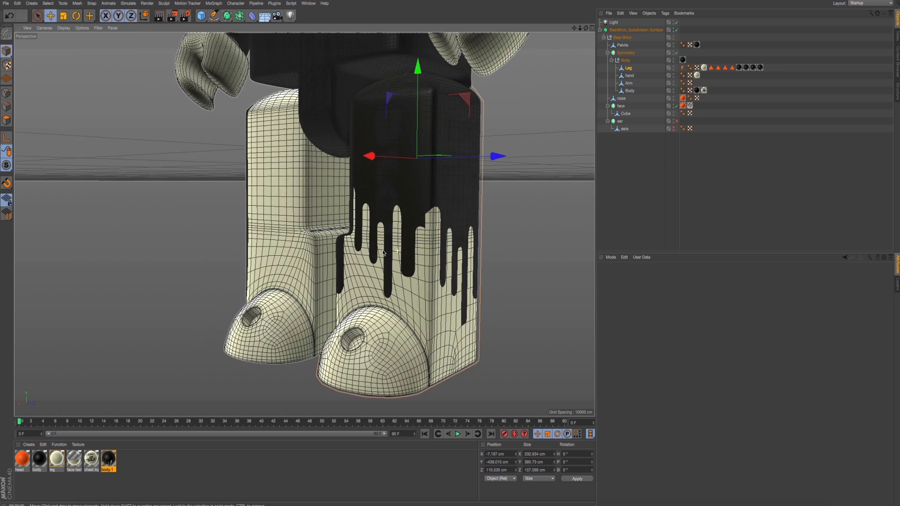
- Restore the leg left and leg right polygon selections in turn and select the leg right drip texture tag
{"action": "left_click", "coordinate": [676, 121]}
{"action": "left_click", "coordinate": [739, 69]}
{"action": "left_click", "coordinate": [718, 69]}
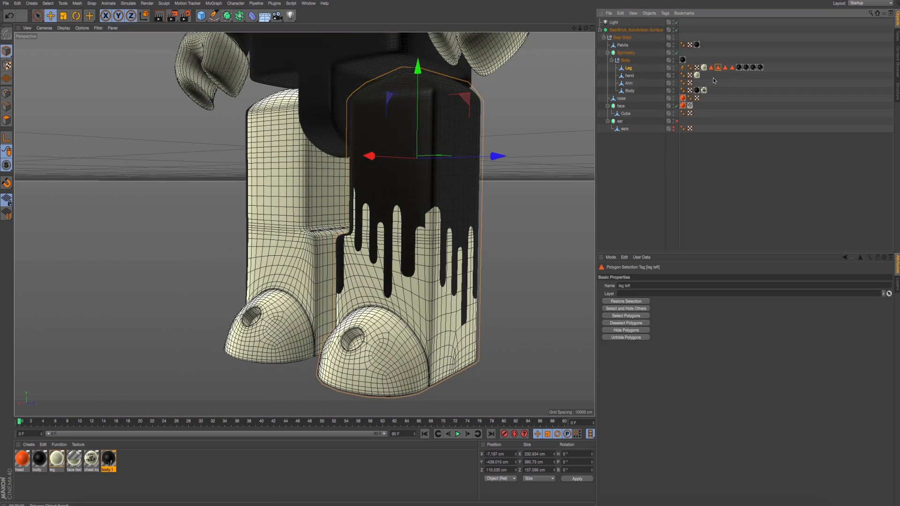
{"action": "double_click", "coordinate": [718, 69]}
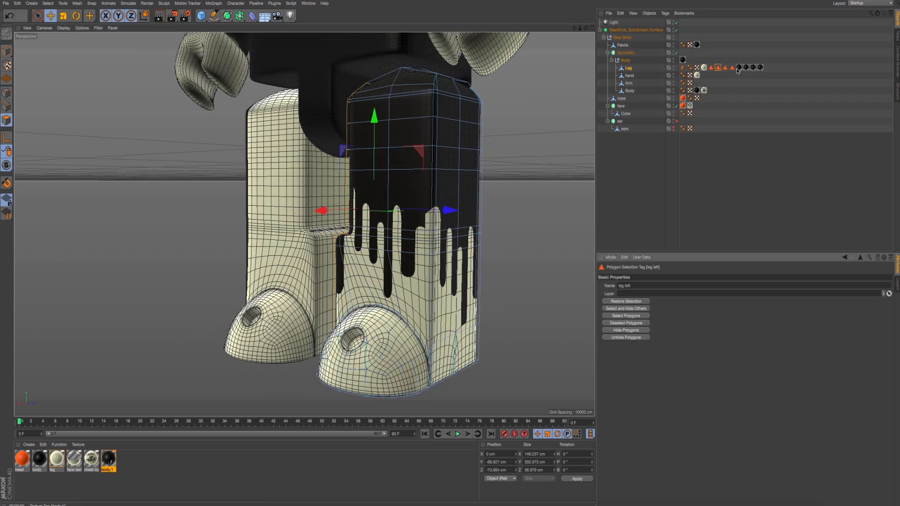
{"action": "double_click", "coordinate": [725, 69]}
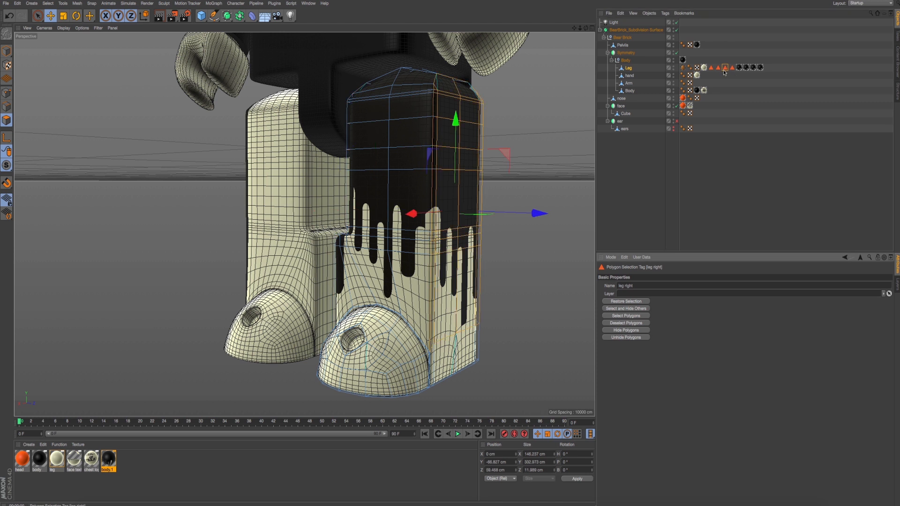
{"action": "left_click", "coordinate": [752, 68]}
- Try different Length U values for the leg right drip texture and undo the changes
{"action": "left_click_drag", "start_coordinate": [655, 367], "coordinate": [658, 340]}
{"action": "left_click_drag", "start_coordinate": [480, 293], "coordinate": [471, 292]}
{"action": "left_click_drag", "start_coordinate": [472, 293], "coordinate": [381, 307], "text": "alt"}
{"action": "key", "text": "ctrl+z"}
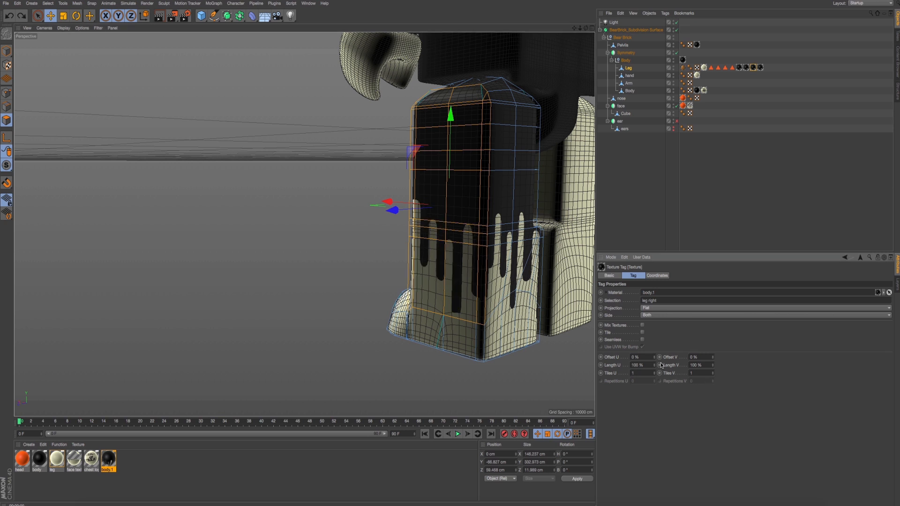
{"action": "left_click_drag", "start_coordinate": [655, 365], "coordinate": [654, 369]}
{"action": "key", "text": "ctrl+z"}
- Set the leg right drip texture's Offset U to -12 % and render a preview from the front
{"action": "left_click_drag", "start_coordinate": [431, 293], "coordinate": [505, 294], "text": "alt"}
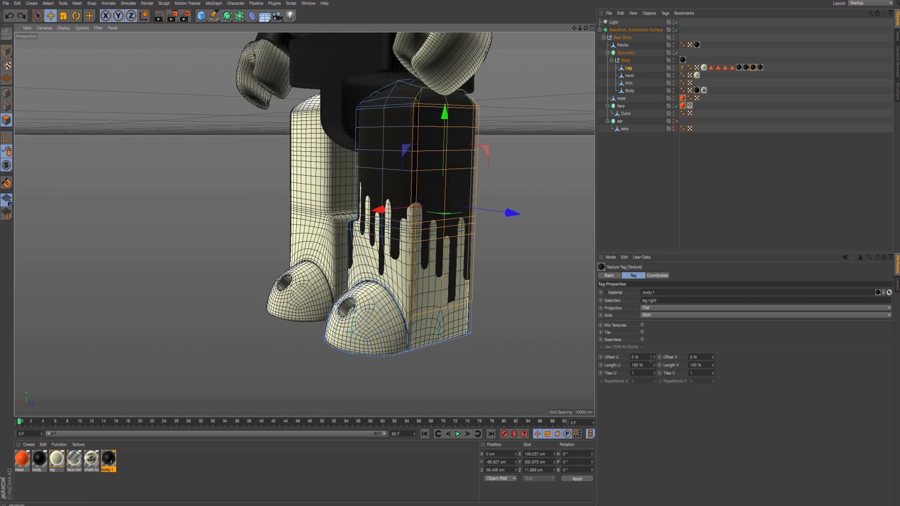
{"action": "left_click_drag", "start_coordinate": [653, 357], "coordinate": [654, 360]}
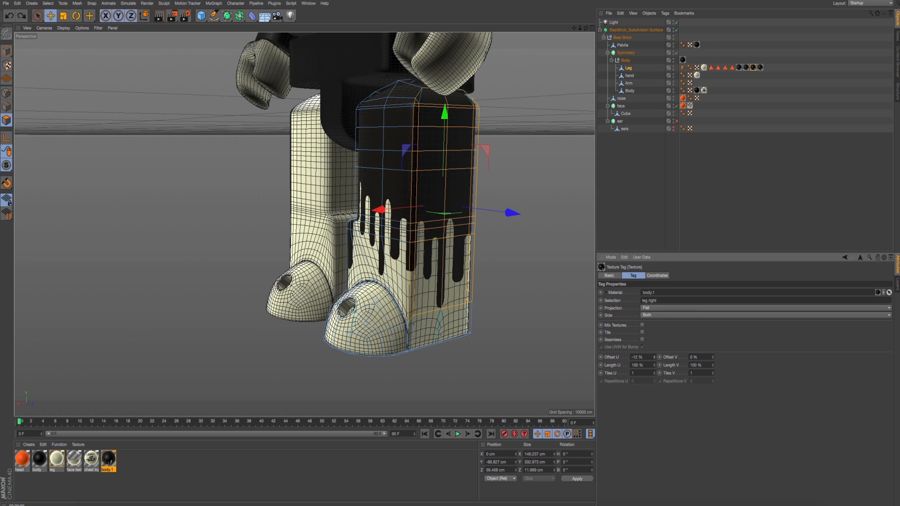
{"action": "left_click_drag", "start_coordinate": [545, 333], "coordinate": [453, 310], "text": "alt"}
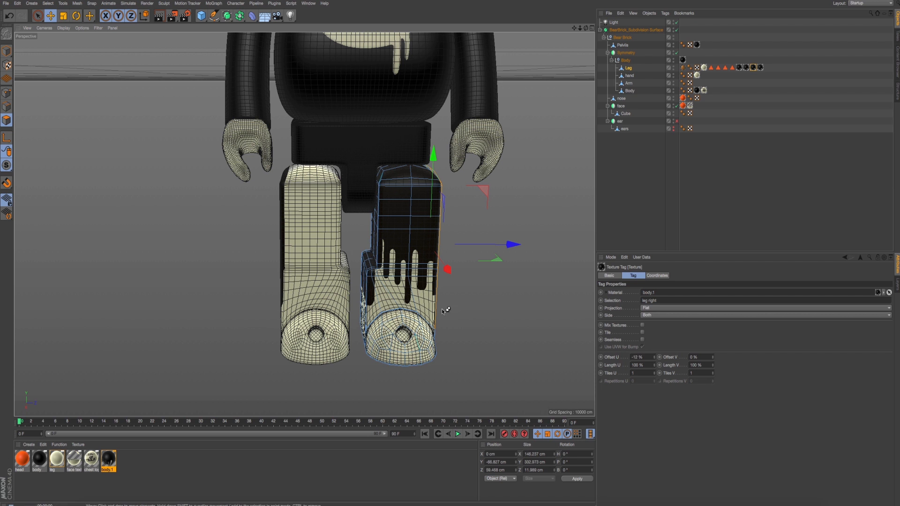
{"action": "key", "text": "ctrl+r"}
{"action": "middle_click_drag", "start_coordinate": [434, 300], "coordinate": [448, 326], "text": "alt"}
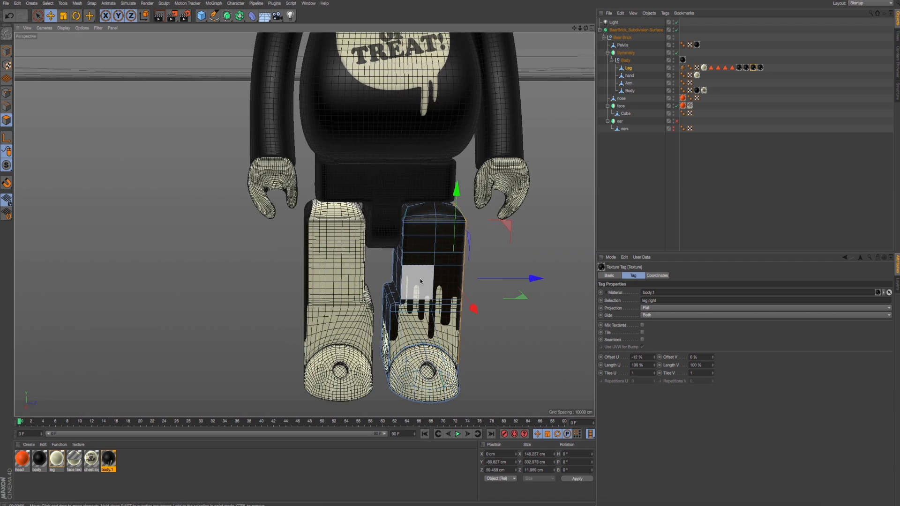
- Return to model mode and add a Stick Texture tag to the Leg object carrying the drip textures
{"action": "left_click", "coordinate": [7, 51]}
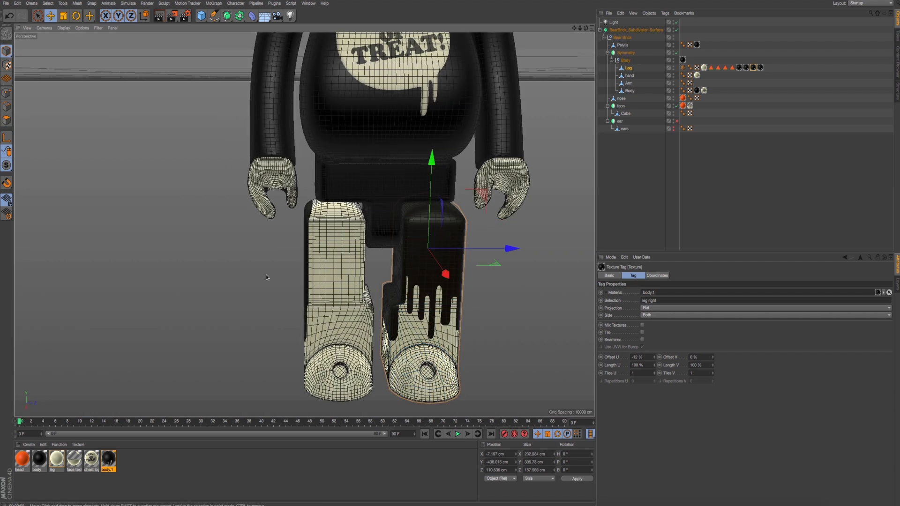
{"action": "left_click_drag", "start_coordinate": [769, 83], "coordinate": [737, 64]}
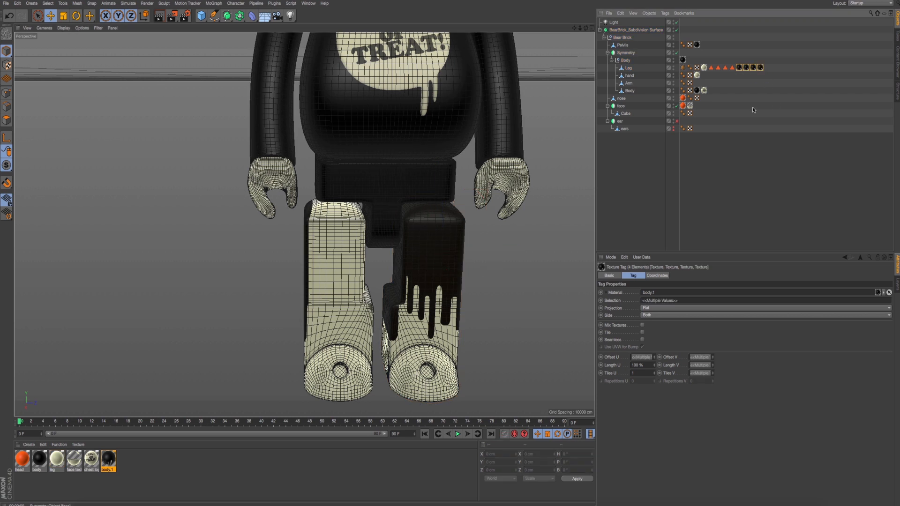
{"action": "left_click_drag", "start_coordinate": [555, 268], "coordinate": [497, 253], "text": "alt"}
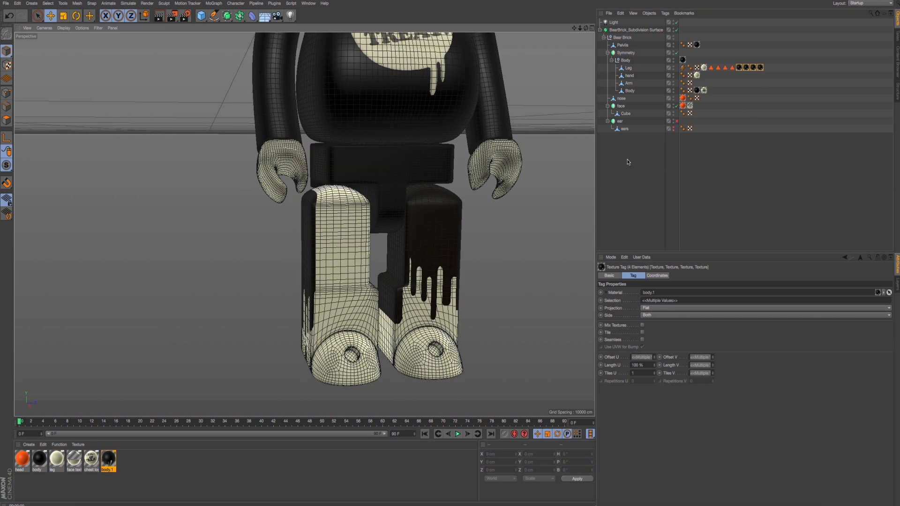
{"action": "left_click", "coordinate": [628, 69]}
{"action": "right_click", "coordinate": [629, 70]}
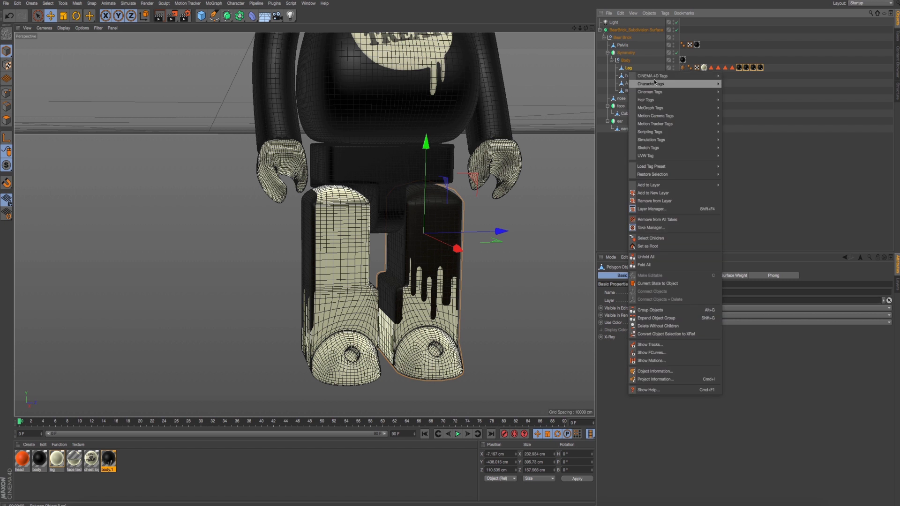
{"action": "mouse_move", "coordinate": [694, 76]}
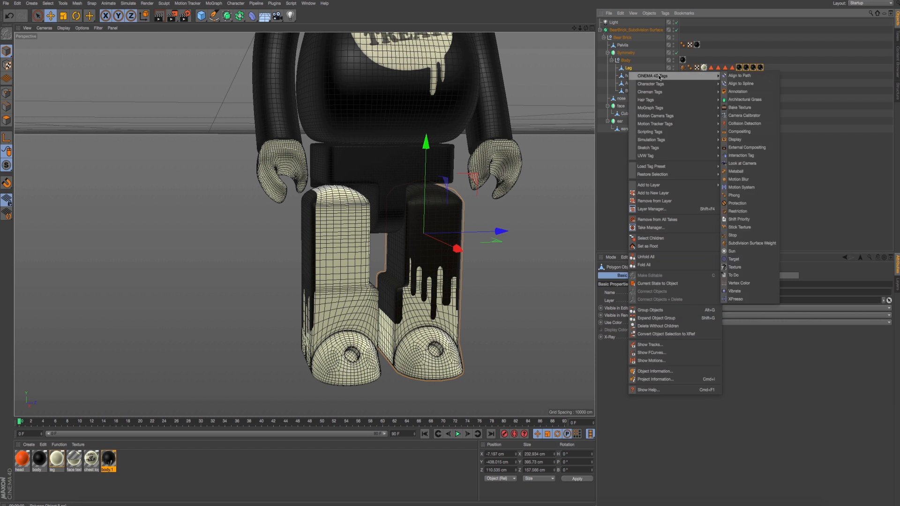
{"action": "left_click", "coordinate": [739, 227]}
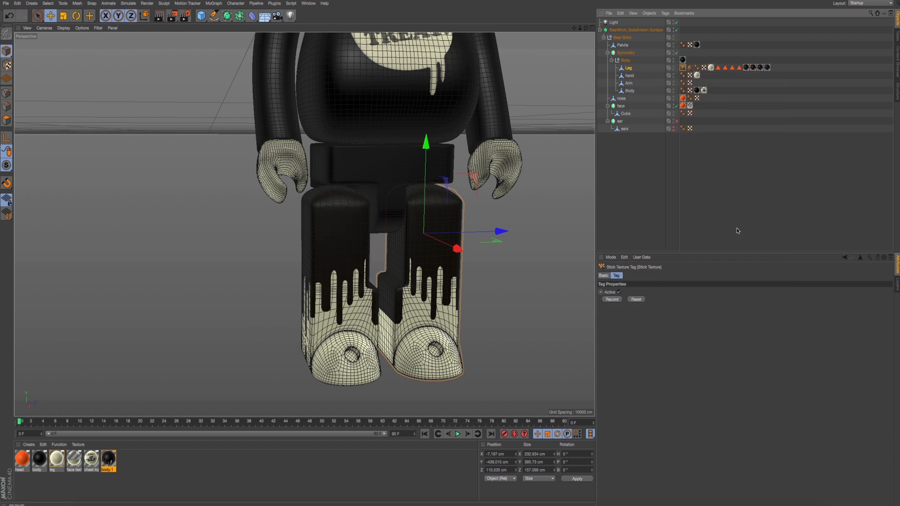
- Render a full-figure preview from the front and examine the drip pattern on both legs
{"action": "left_click_drag", "start_coordinate": [532, 226], "coordinate": [468, 209], "text": "alt"}
{"action": "scroll", "coordinate": [469, 210], "scroll_direction": "down", "scroll_amount": 4}
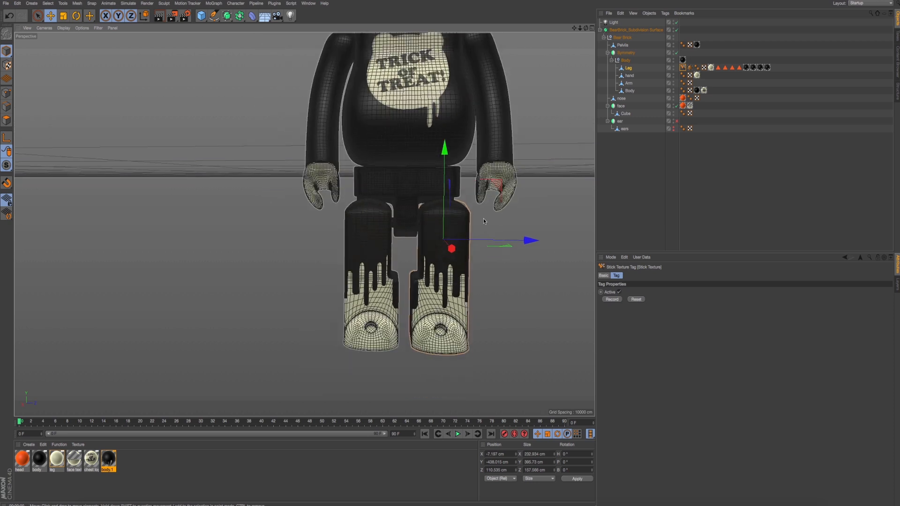
{"action": "middle_click_drag", "start_coordinate": [483, 218], "coordinate": [388, 234], "text": "alt"}
{"action": "scroll", "coordinate": [390, 237], "scroll_direction": "down", "scroll_amount": 3}
{"action": "left_click_drag", "start_coordinate": [392, 239], "coordinate": [416, 249], "text": "alt"}
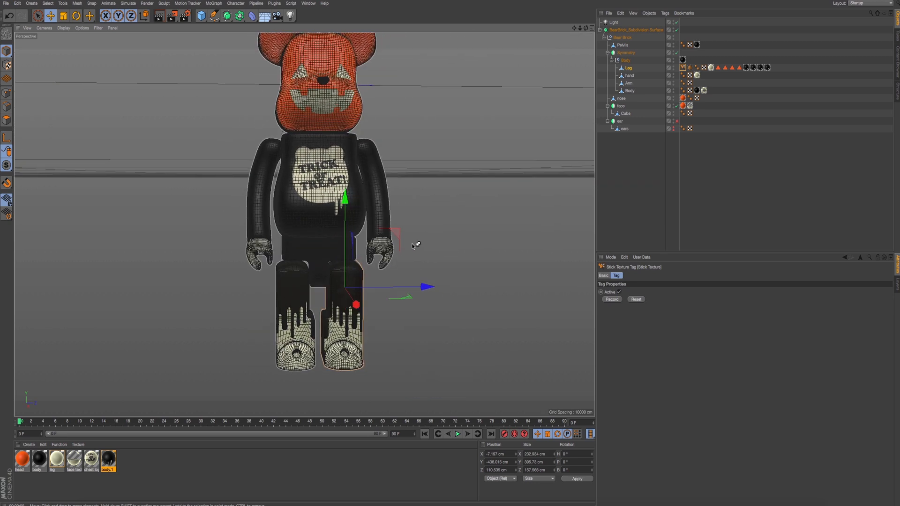
{"action": "key", "text": "ctrl+r"}
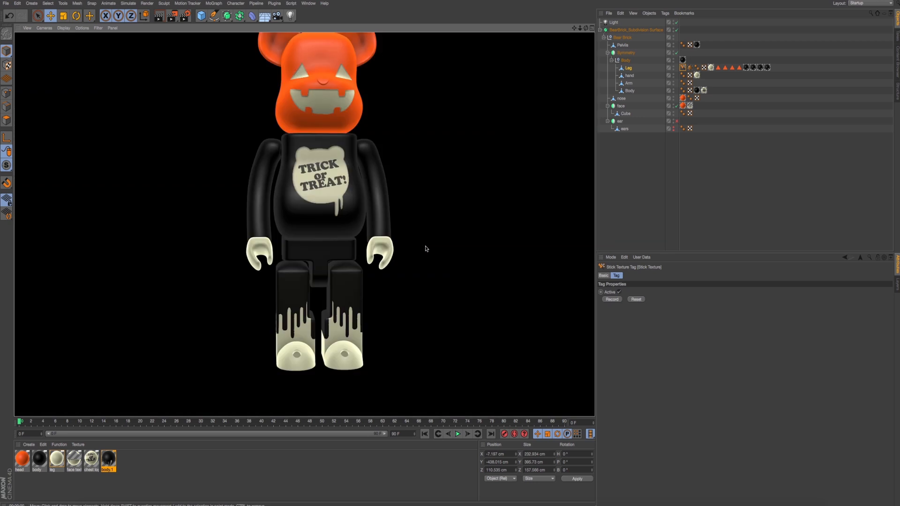
{"action": "mouse_move", "coordinate": [427, 249]}
{"action": "left_mouse_down", "text": "alt"}
{"action": "mouse_move", "coordinate": [415, 229]}
{"action": "mouse_move", "coordinate": [423, 258]}
{"action": "mouse_move", "coordinate": [411, 241]}
{"action": "mouse_move", "coordinate": [382, 239]}
{"action": "left_mouse_up", "text": "alt"}
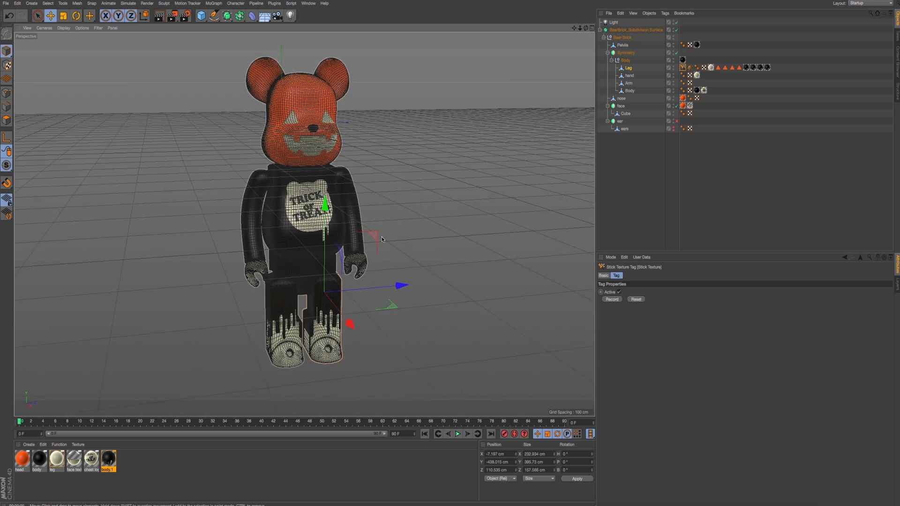
{"action": "middle_click_drag", "start_coordinate": [382, 239], "coordinate": [403, 252], "text": "alt"}
- Switch to Finder, preview the reference photo IMG_7875.jpg for comparison, and return to Cinema 4D
{"action": "key", "text": "super+Tab"}
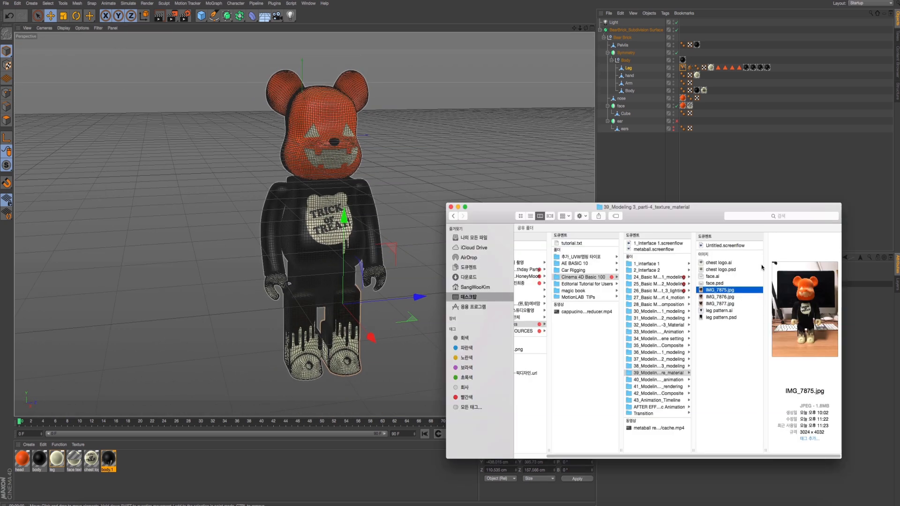
{"action": "key", "text": "space"}
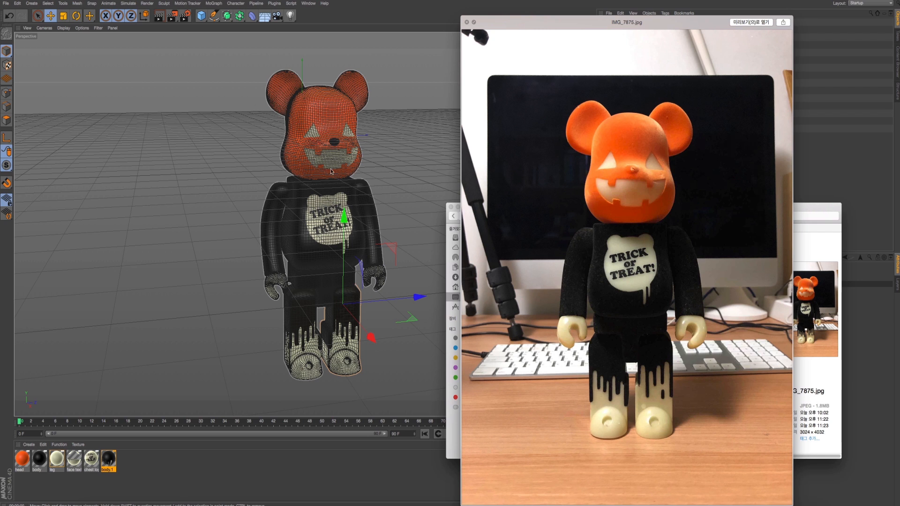
{"action": "key", "text": "space"}
{"action": "key", "text": "super+Tab"}
- Render previews from the front and back, and inspect the chest logo texture tag's settings and the logo on the figure's back
{"action": "left_click_drag", "start_coordinate": [463, 223], "coordinate": [379, 199], "text": "alt"}
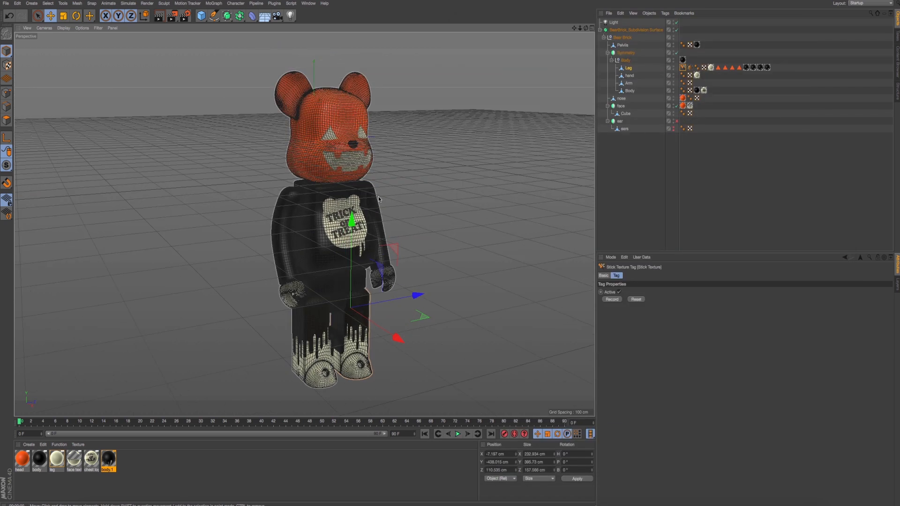
{"action": "key", "text": "super+r"}
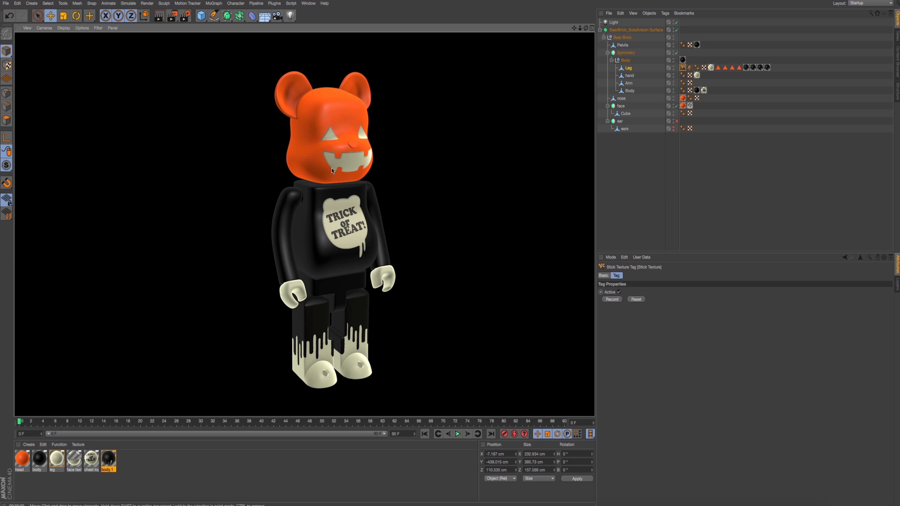
{"action": "left_click_drag", "start_coordinate": [332, 171], "coordinate": [371, 195], "text": "alt"}
{"action": "key", "text": "super+r"}
{"action": "left_click", "coordinate": [703, 90]}
{"action": "left_click_drag", "start_coordinate": [304, 224], "coordinate": [345, 244], "text": "alt"}
{"action": "key", "text": "super+r"}
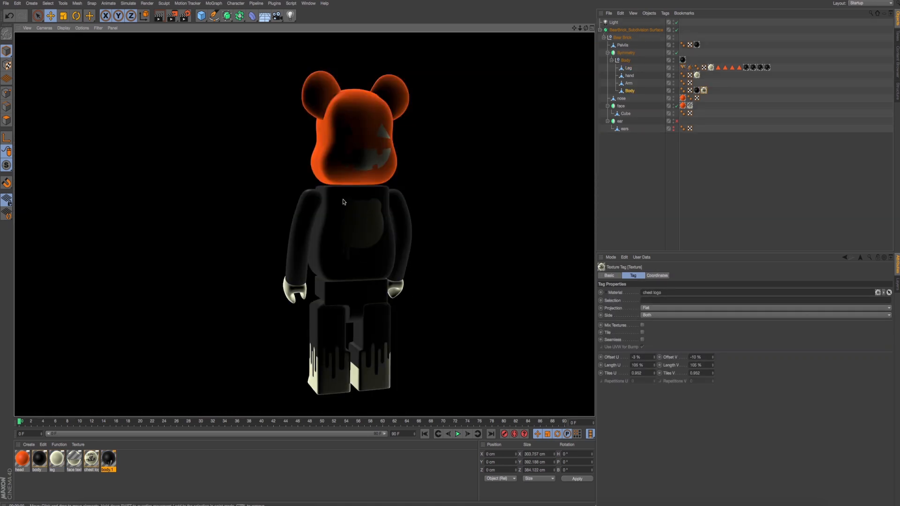
{"action": "left_click_drag", "start_coordinate": [344, 202], "coordinate": [356, 146], "text": "alt"}
{"action": "left_click_drag", "start_coordinate": [351, 194], "coordinate": [363, 199], "text": "alt"}
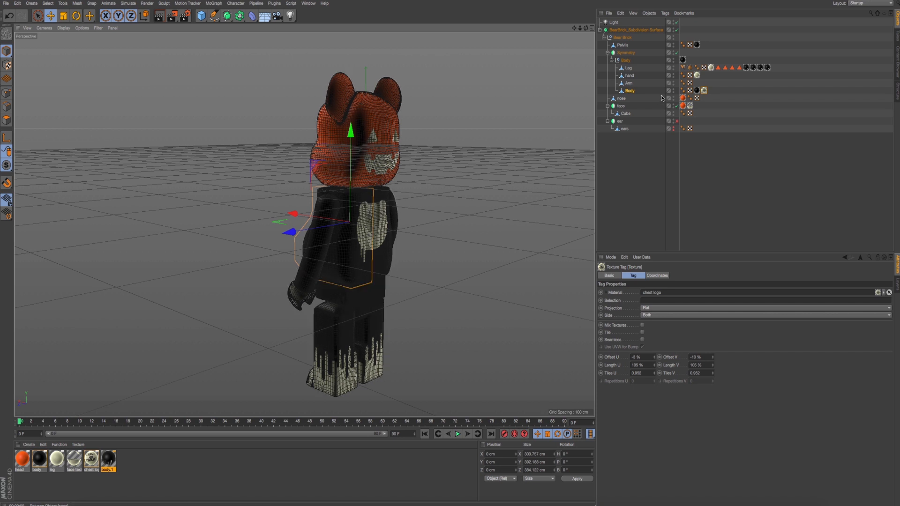
- Rename the Cube object under face as head
{"action": "left_click", "coordinate": [719, 90]}
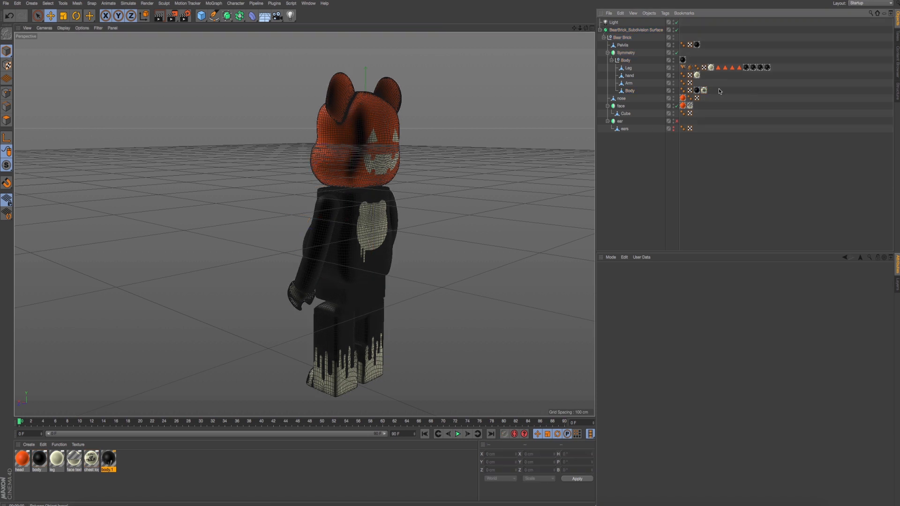
{"action": "left_click", "coordinate": [626, 114]}
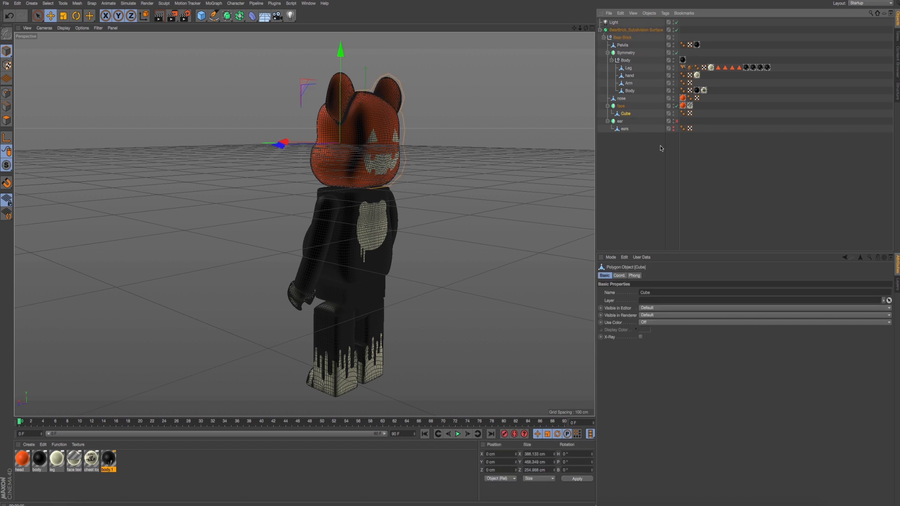
{"action": "double_click", "coordinate": [633, 117]}
{"action": "type", "text": "he"}
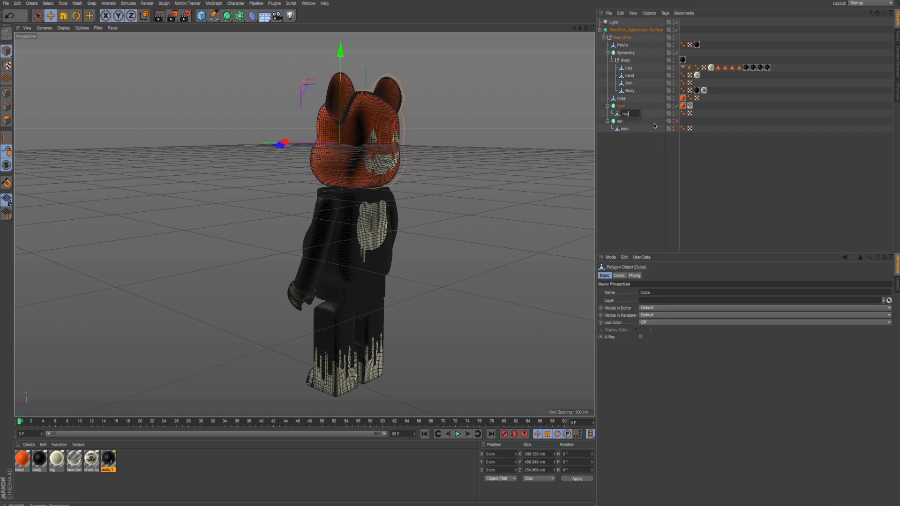
{"action": "type", "text": "aed"}
{"action": "key", "text": "Return"}
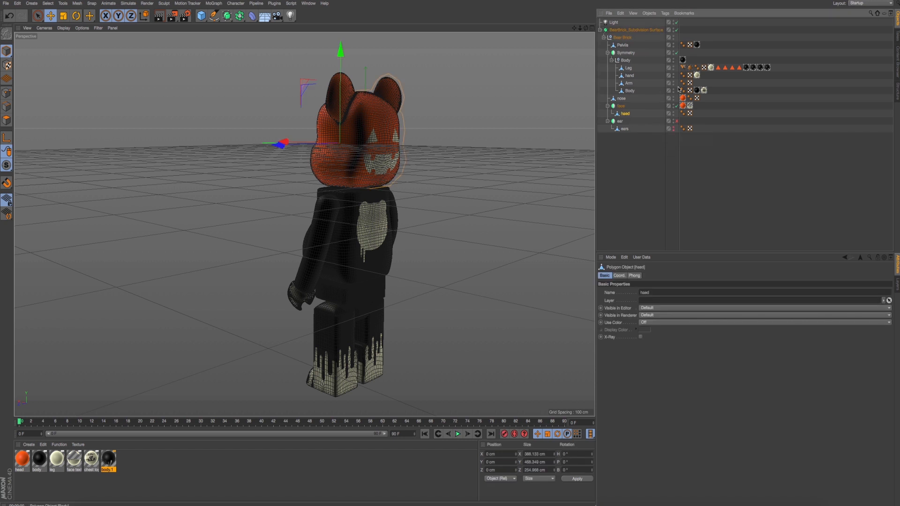
- Set the face texture tag's Side to Front and render a preview of the figure from behind
{"action": "left_click", "coordinate": [690, 106]}
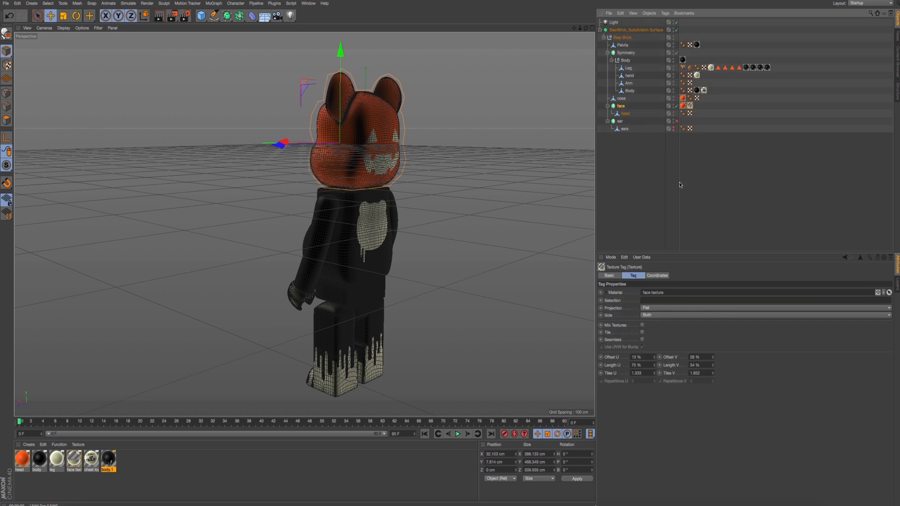
{"action": "left_click", "coordinate": [614, 309]}
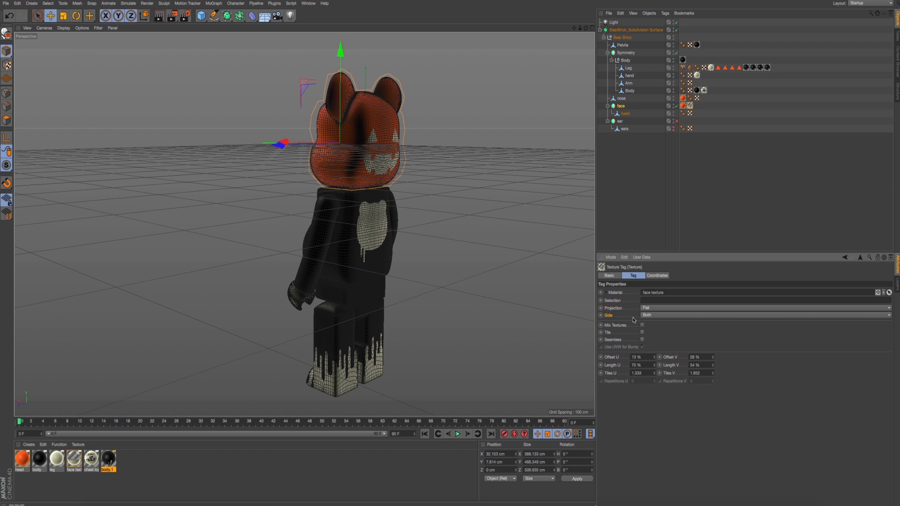
{"action": "left_click", "coordinate": [654, 317]}
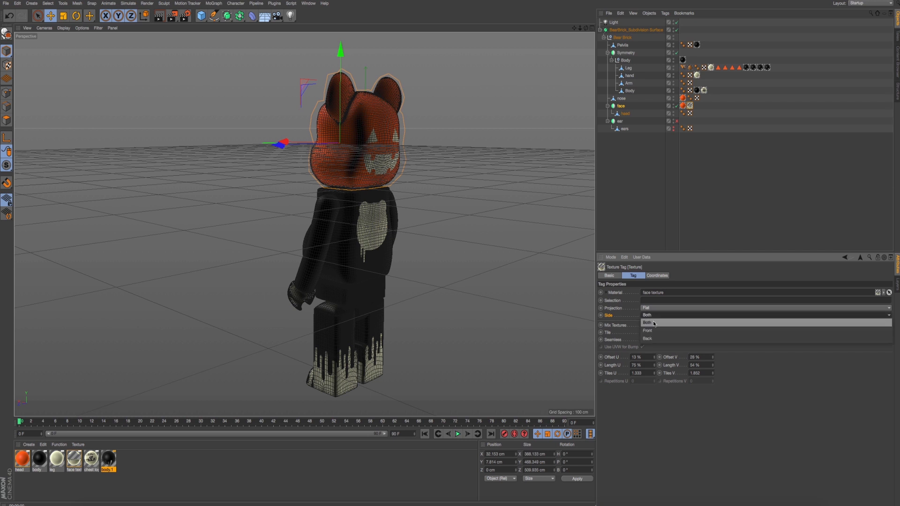
{"action": "left_click", "coordinate": [653, 331]}
{"action": "left_click_drag", "start_coordinate": [491, 268], "coordinate": [485, 237], "text": "alt"}
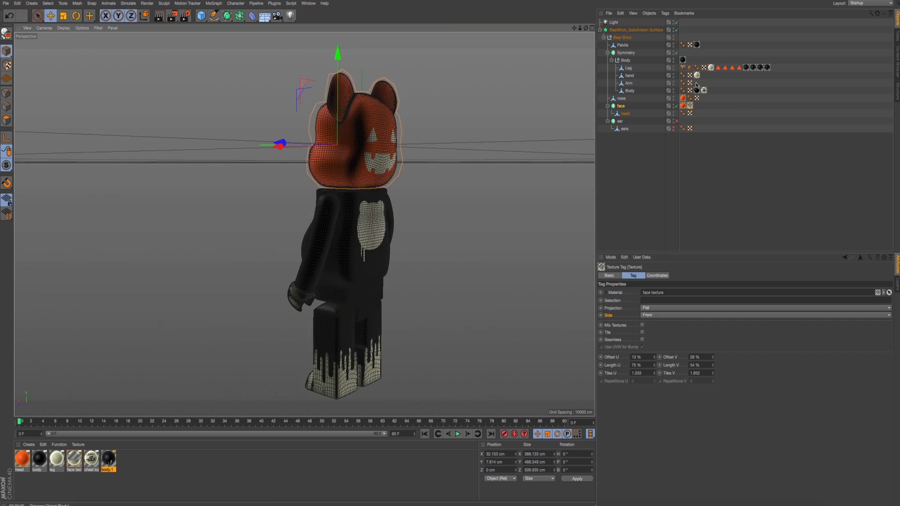
{"action": "key", "text": "ctrl+r"}
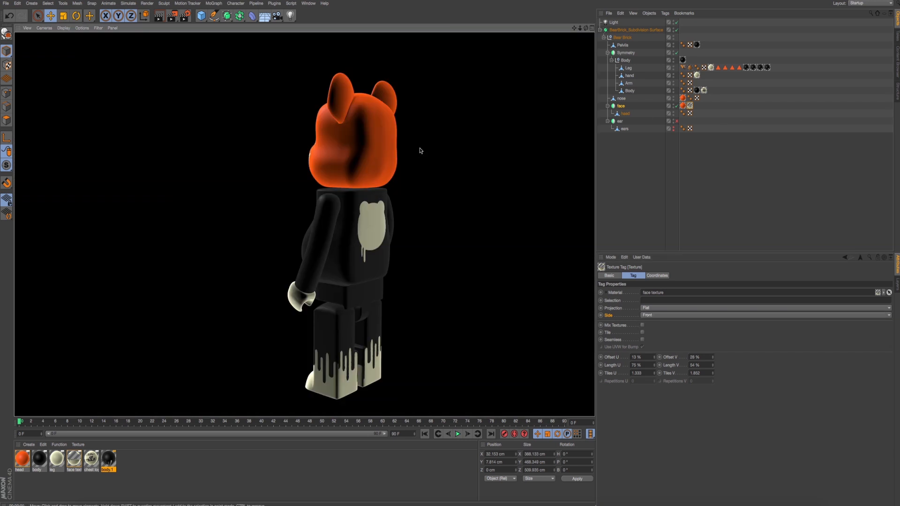
{"action": "left_click_drag", "start_coordinate": [522, 119], "coordinate": [506, 120], "text": "alt"}
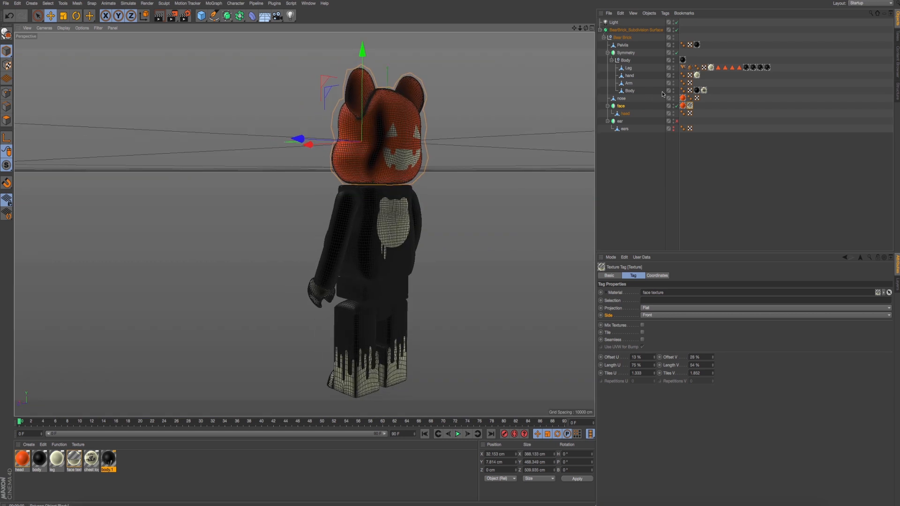
- Set the chest logo texture tag's Side to Front and render a preview from the side
{"action": "left_click", "coordinate": [704, 90]}
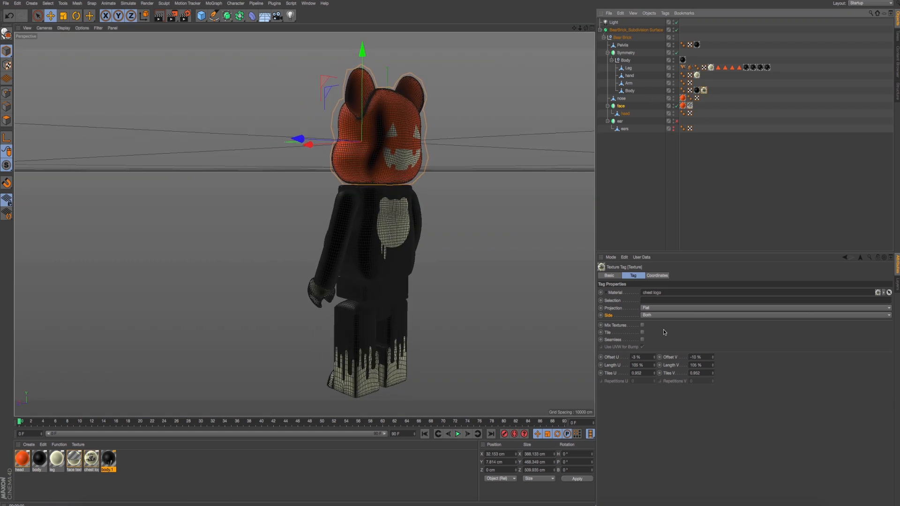
{"action": "left_click_drag", "start_coordinate": [521, 296], "coordinate": [296, 249], "text": "alt"}
{"action": "key", "text": "ctrl+r"}
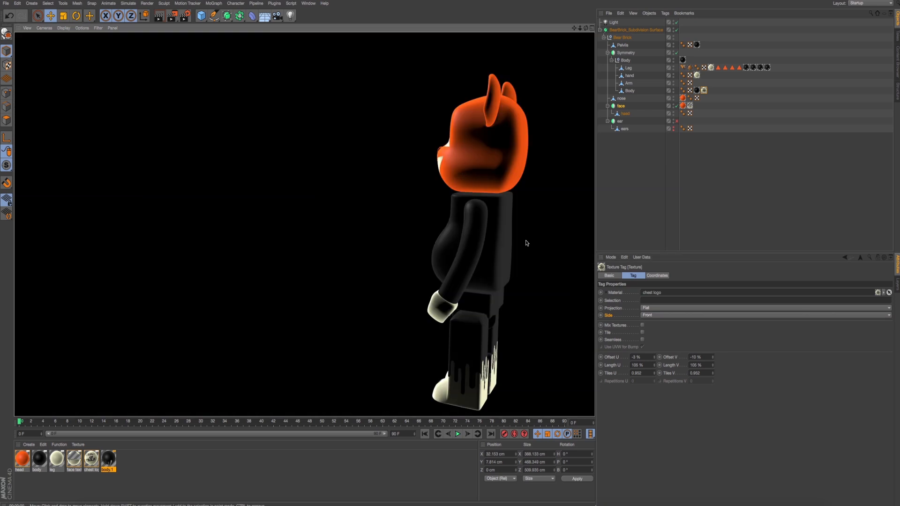
- Render previews of the textured figure from both front three-quarter angles
{"action": "left_click_drag", "start_coordinate": [353, 192], "coordinate": [458, 196], "text": "alt"}
{"action": "key", "text": "ctrl+r"}
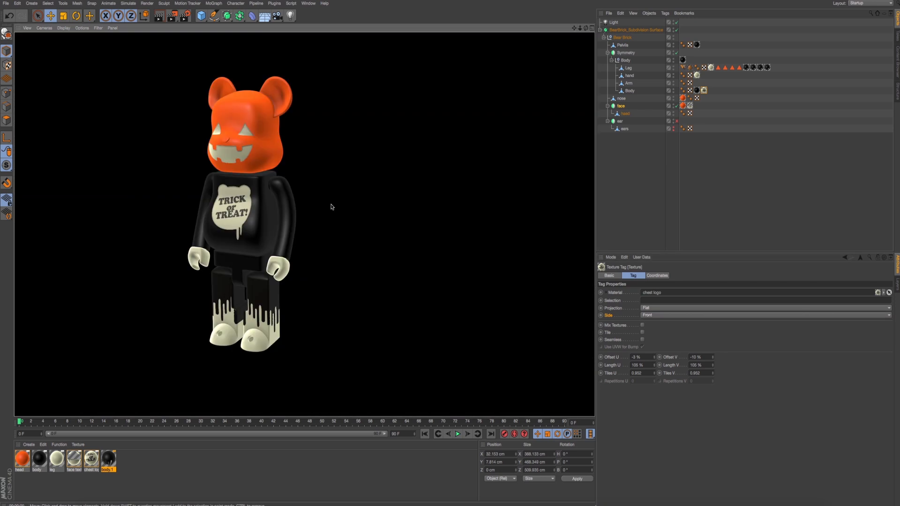
{"action": "left_click_drag", "start_coordinate": [308, 208], "coordinate": [384, 217], "text": "alt"}
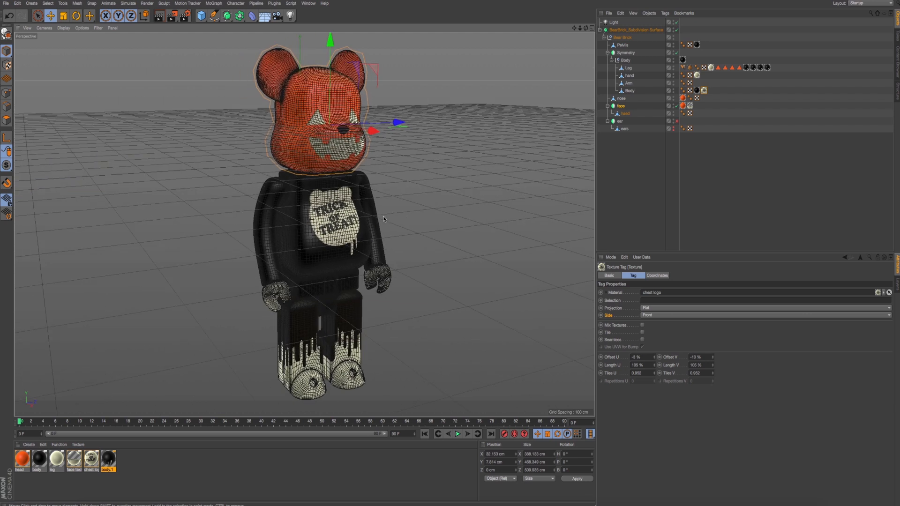
{"action": "key", "text": "ctrl+r"}
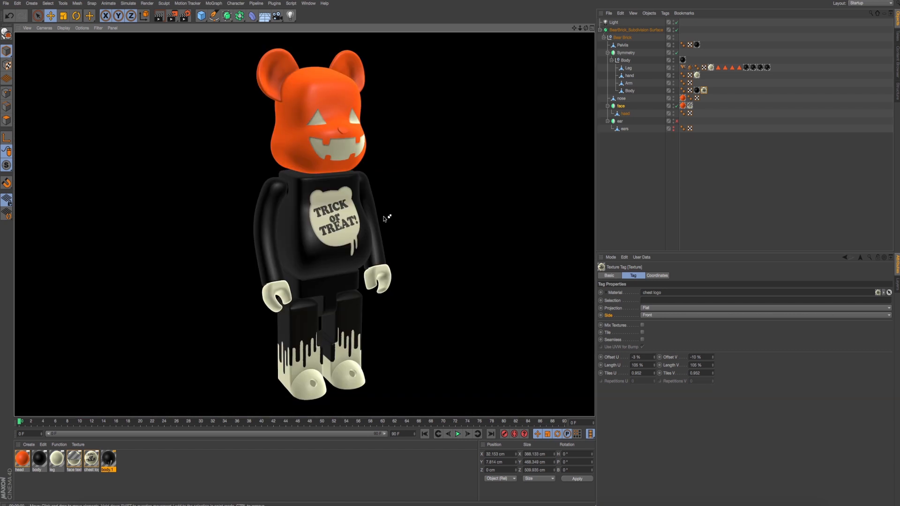